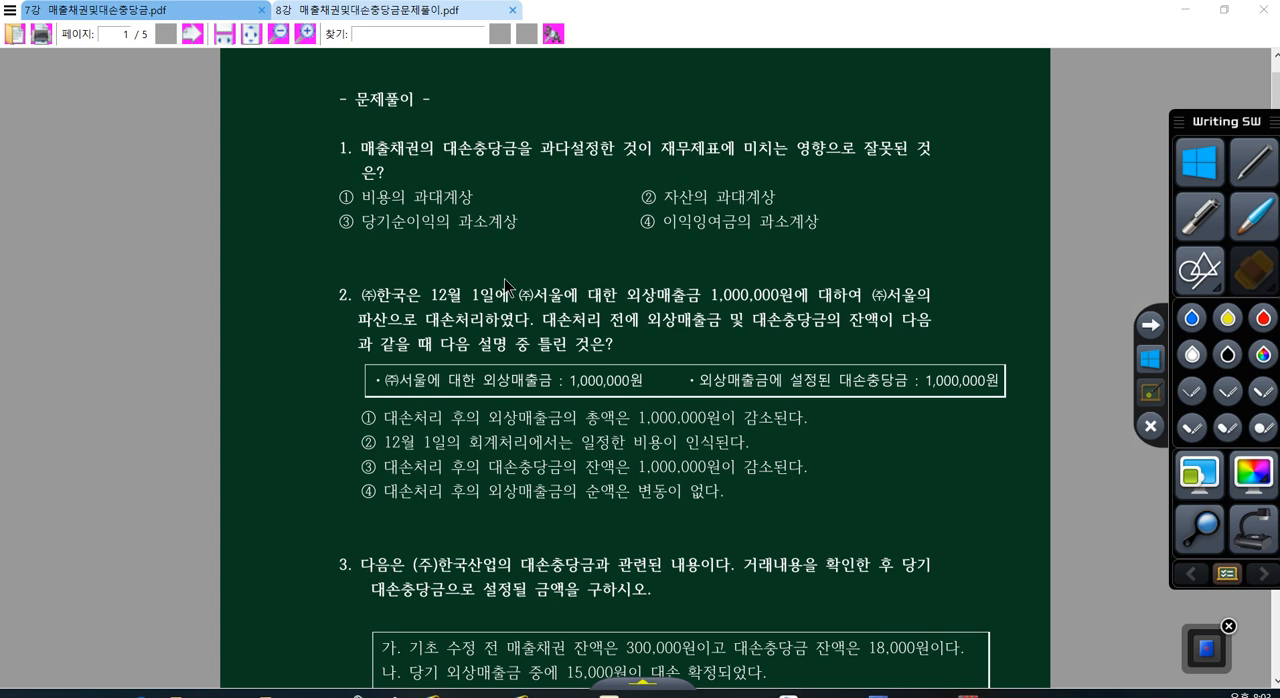
Step: Turn on pen annotation and circle 매출채권, 대손충당금 and 과다 in question 1 in yellow
click(1192, 391)
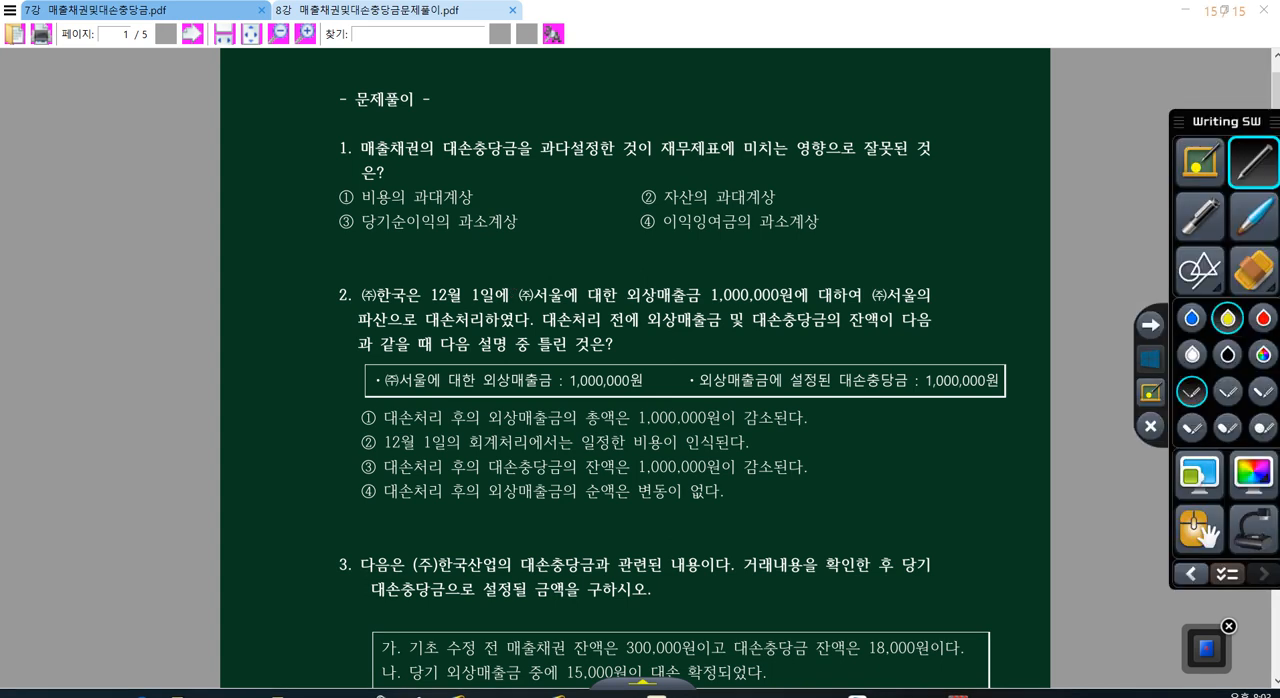
mouse_move(412, 160)
mouse_down()
mouse_move(390, 162)
mouse_move(426, 146)
mouse_move(400, 162)
mouse_up()
mouse_move(483, 162)
mouse_down()
mouse_move(549, 141)
mouse_move(545, 170)
mouse_up()
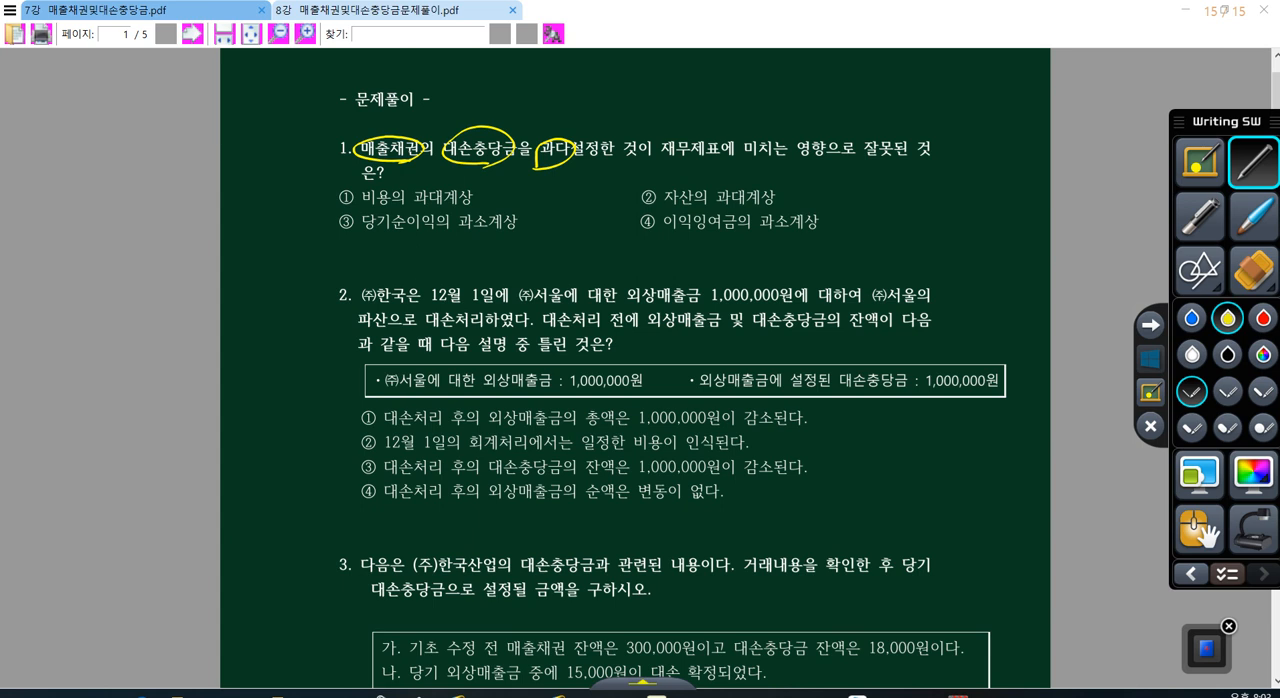
Step: Handwrite "외상매출금 1억" in the page margin beside question 1, with "대.충" and an empty circle below it
mouse_move(44, 166)
mouse_down()
mouse_move(58, 194)
mouse_move(91, 170)
mouse_move(104, 188)
mouse_move(126, 160)
mouse_move(158, 182)
mouse_move(188, 160)
mouse_up()
drag(176, 170, 192, 186)
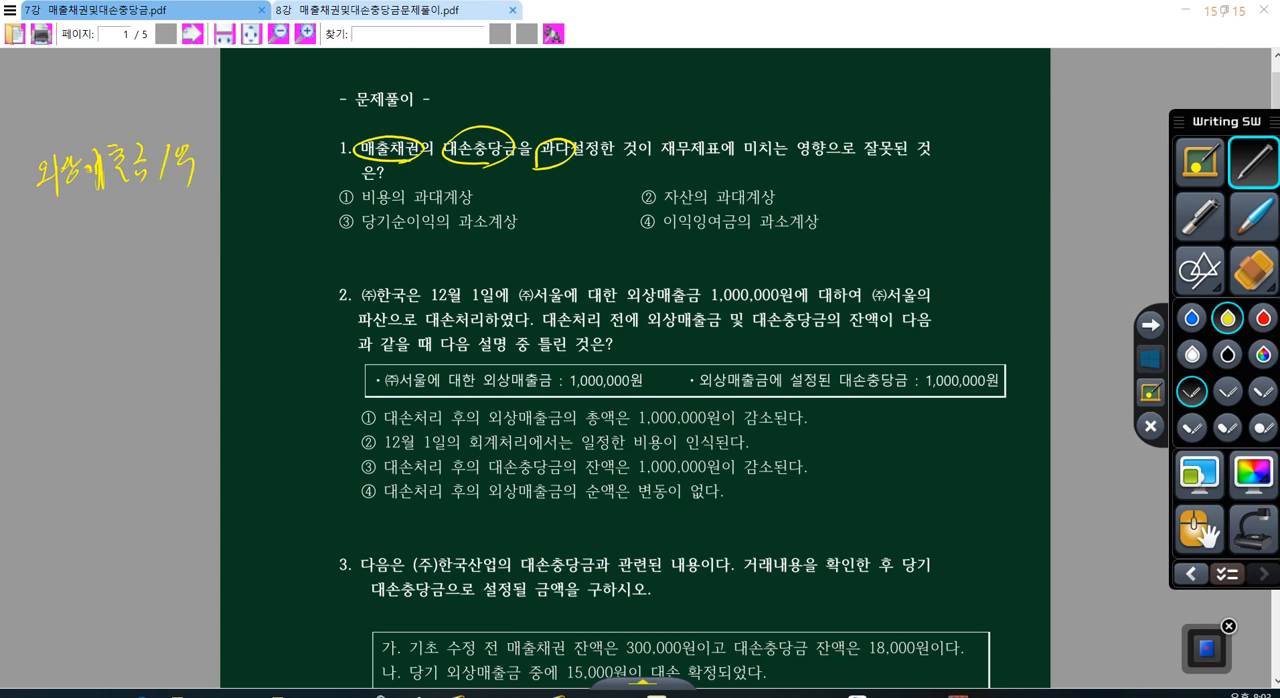
drag(48, 216, 58, 228)
drag(57, 204, 68, 238)
drag(106, 196, 116, 206)
drag(98, 214, 127, 241)
mouse_move(192, 188)
mouse_down()
mouse_move(200, 236)
mouse_move(194, 190)
mouse_up()
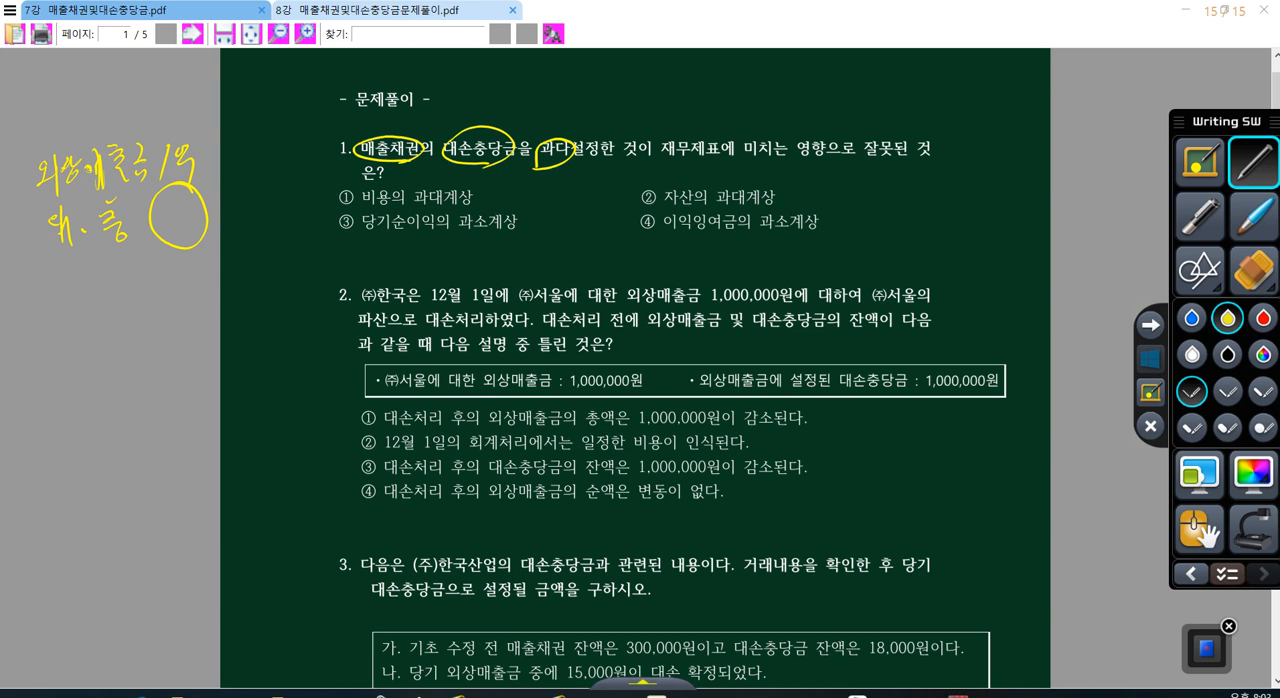
Step: Write 1,000,000 in the circle beside 대.충, add an arrow to 2,000,000, and bracket the 대.충 line
mouse_move(161, 201)
mouse_down()
mouse_move(157, 226)
mouse_move(209, 213)
mouse_move(136, 270)
mouse_move(168, 287)
mouse_move(223, 282)
mouse_up()
drag(226, 272, 234, 283)
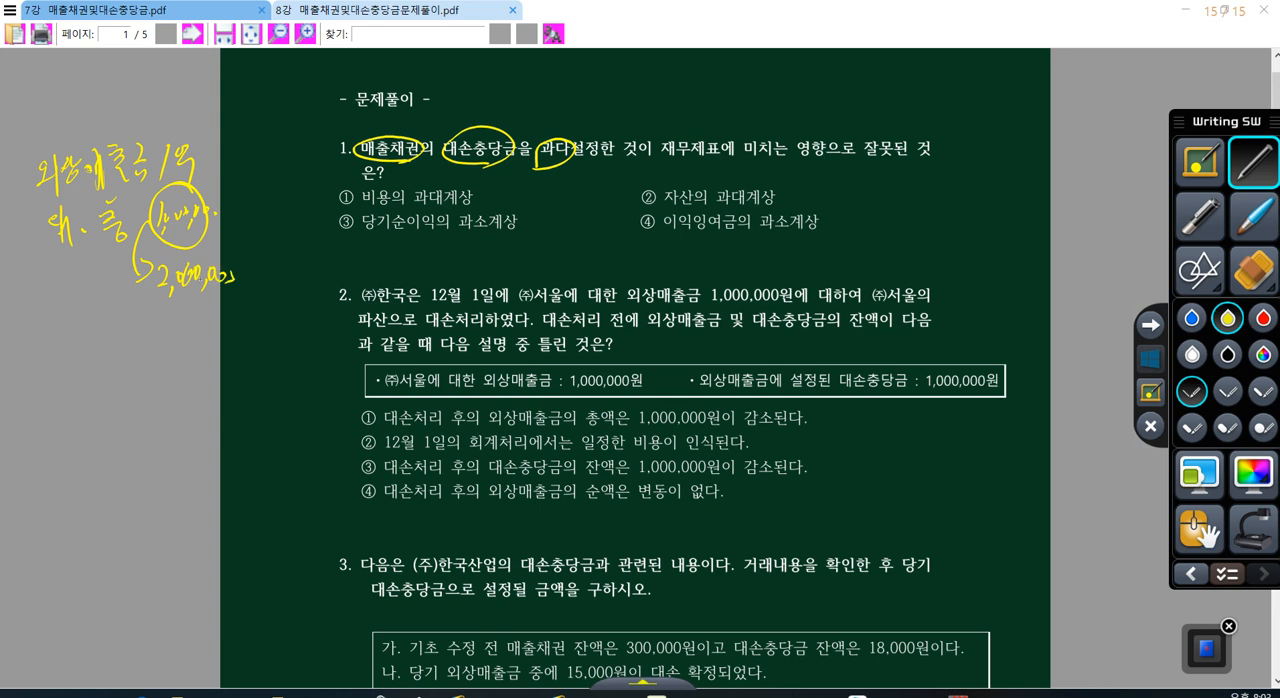
drag(44, 214, 40, 262)
drag(224, 193, 217, 241)
Step: Write the net receivable amounts beside the allowances: 99,000,000 in an oval and 98,000,000 below it, underlining 2,000,000
mouse_move(313, 232)
mouse_down()
mouse_move(314, 181)
mouse_move(304, 233)
mouse_up()
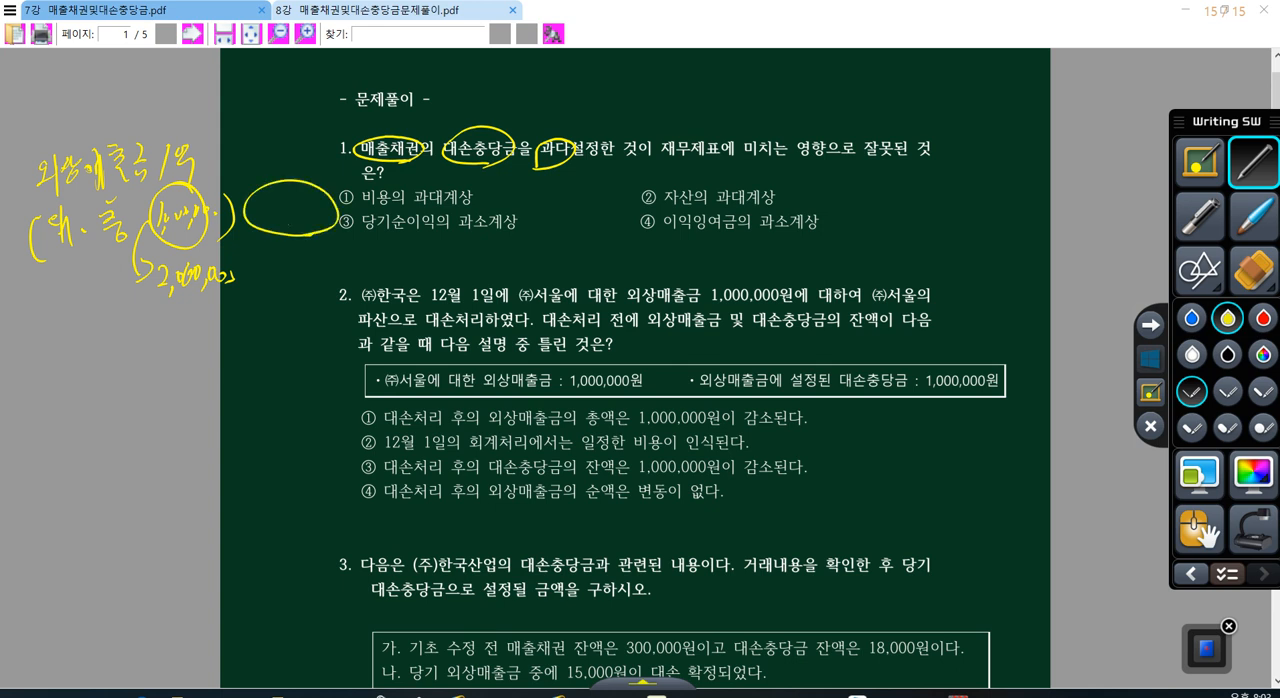
drag(265, 185, 276, 226)
drag(282, 219, 341, 177)
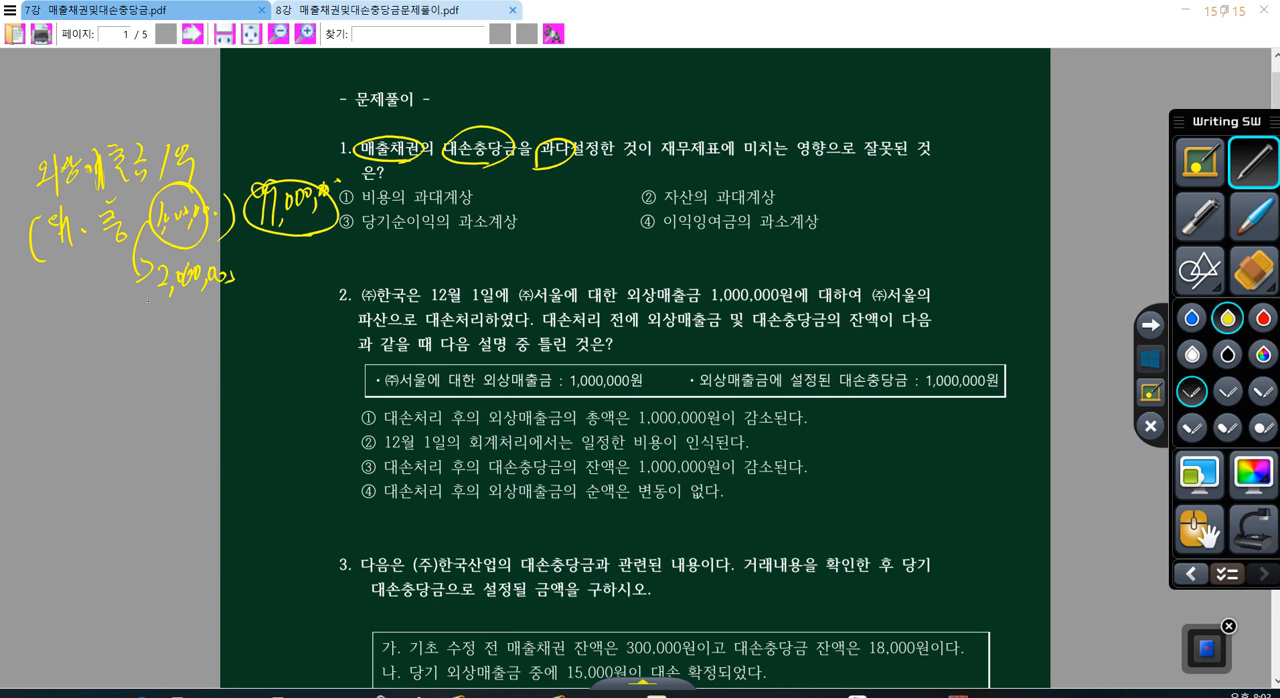
drag(144, 305, 224, 299)
drag(263, 258, 262, 291)
mouse_move(272, 257)
mouse_down()
mouse_move(278, 286)
mouse_move(366, 266)
mouse_up()
Step: Underline 외상매출금 1억 and both net amounts, circle 98,000,000, and draw a downward arrow below the calculation
drag(38, 192, 167, 186)
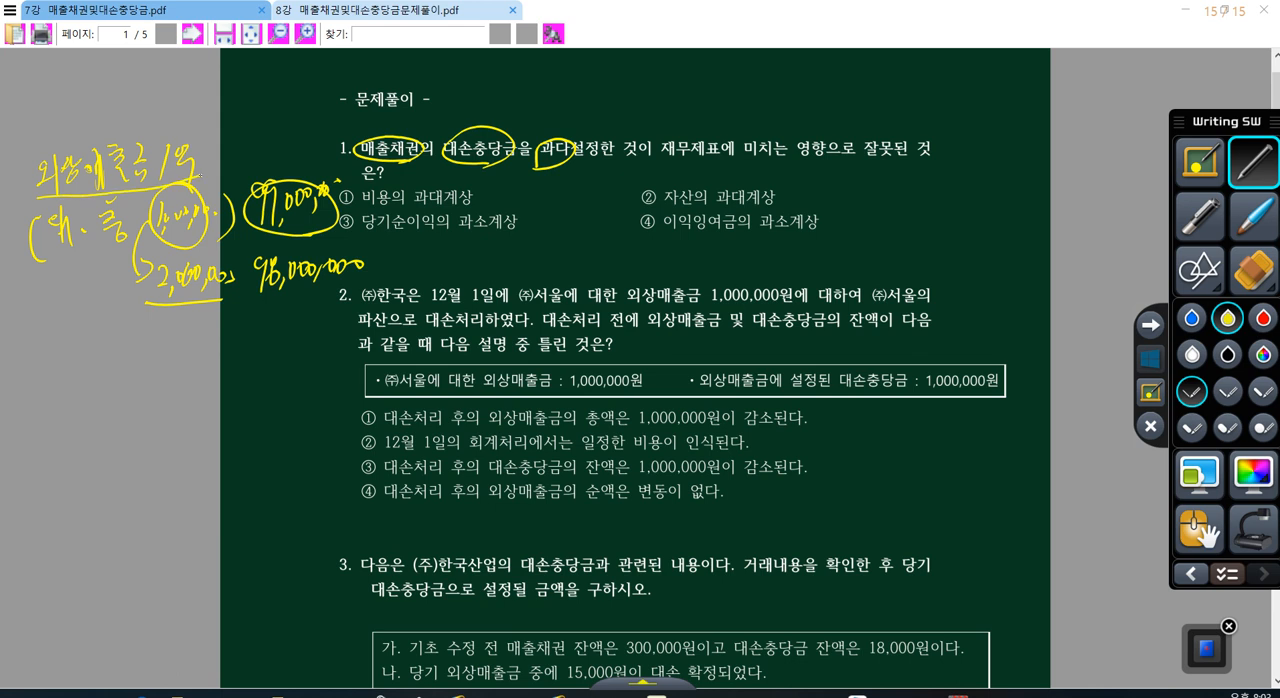
drag(248, 230, 330, 226)
drag(258, 290, 344, 286)
mouse_move(64, 338)
mouse_down()
mouse_move(64, 418)
mouse_move(84, 388)
mouse_up()
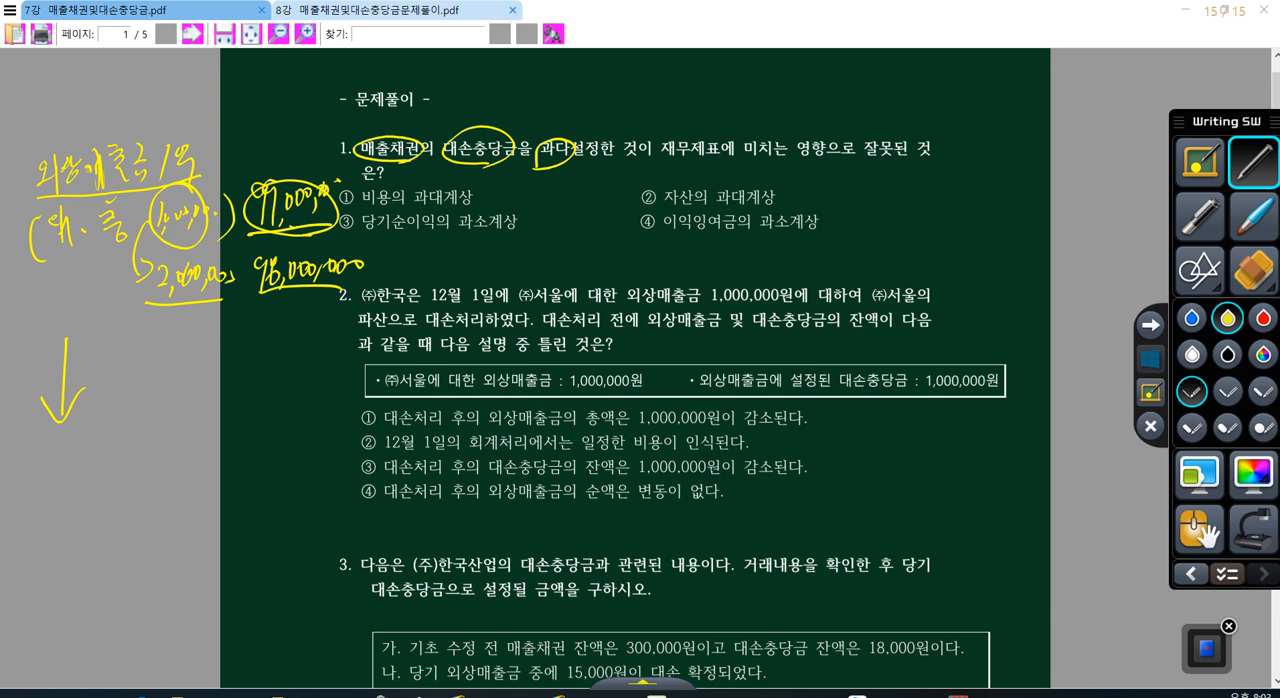
mouse_move(306, 305)
mouse_down()
mouse_move(330, 242)
mouse_move(286, 320)
mouse_up()
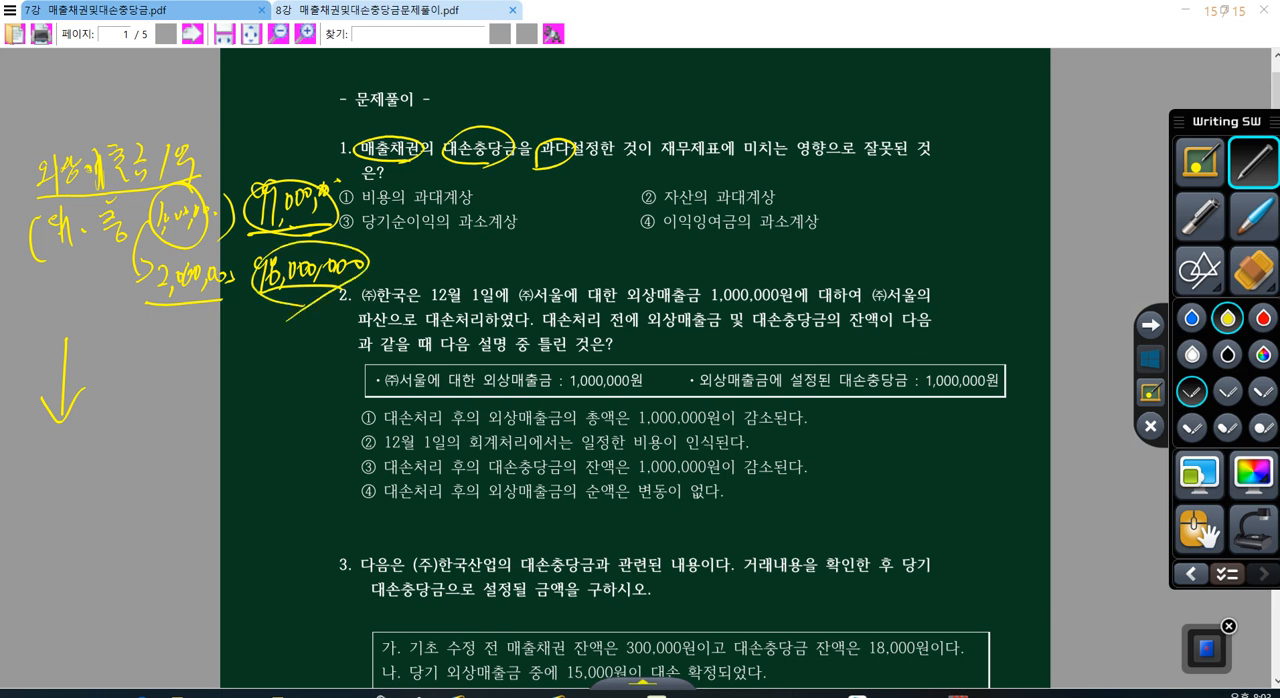
Step: Write a circled "자산" with a downward arrow under the calculation, and circle option ② of question 1
mouse_move(38, 458)
mouse_down()
mouse_move(54, 472)
mouse_move(34, 498)
mouse_up()
mouse_move(64, 448)
mouse_down()
mouse_move(66, 508)
mouse_move(80, 466)
mouse_up()
mouse_move(90, 434)
mouse_down()
mouse_move(78, 470)
mouse_move(104, 456)
mouse_up()
drag(86, 472, 104, 494)
mouse_move(140, 384)
mouse_down()
mouse_move(140, 494)
mouse_move(156, 462)
mouse_up()
mouse_move(150, 518)
mouse_down()
mouse_move(110, 534)
mouse_move(180, 478)
mouse_up()
drag(112, 550, 178, 476)
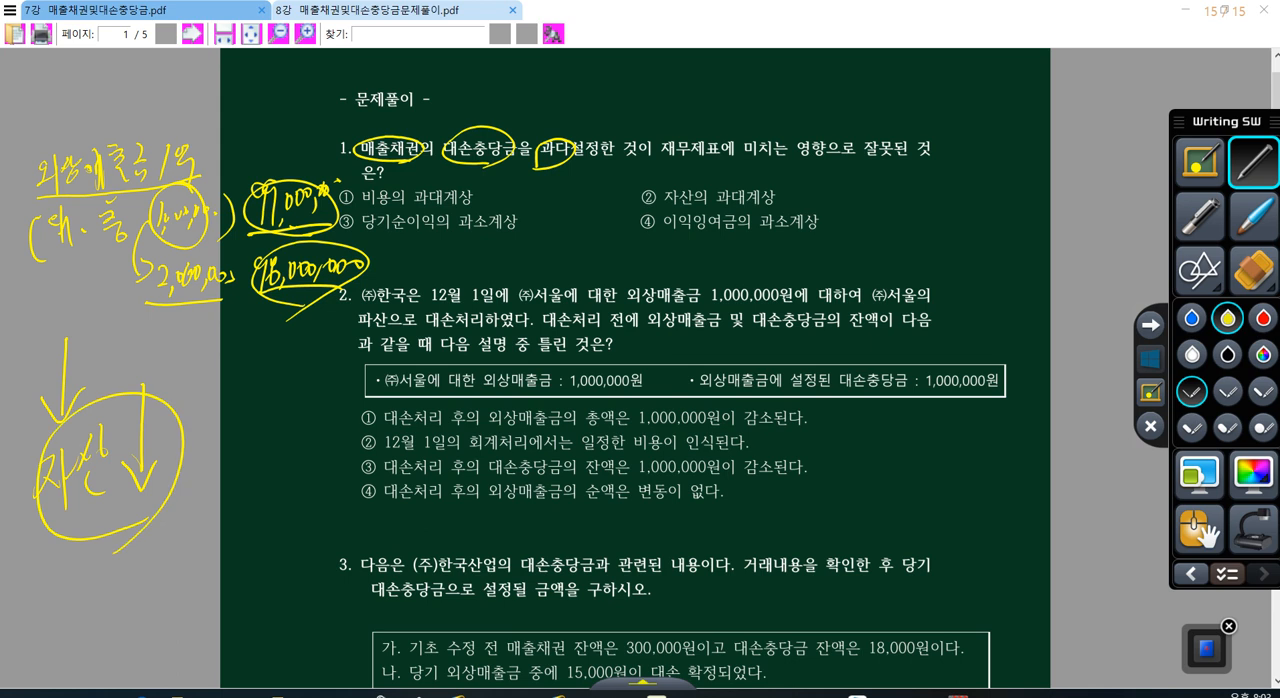
mouse_move(640, 192)
mouse_down()
mouse_move(656, 208)
mouse_move(640, 220)
mouse_up()
Step: Set the pen color to red and erase all handwritten annotations from the page
click(1263, 318)
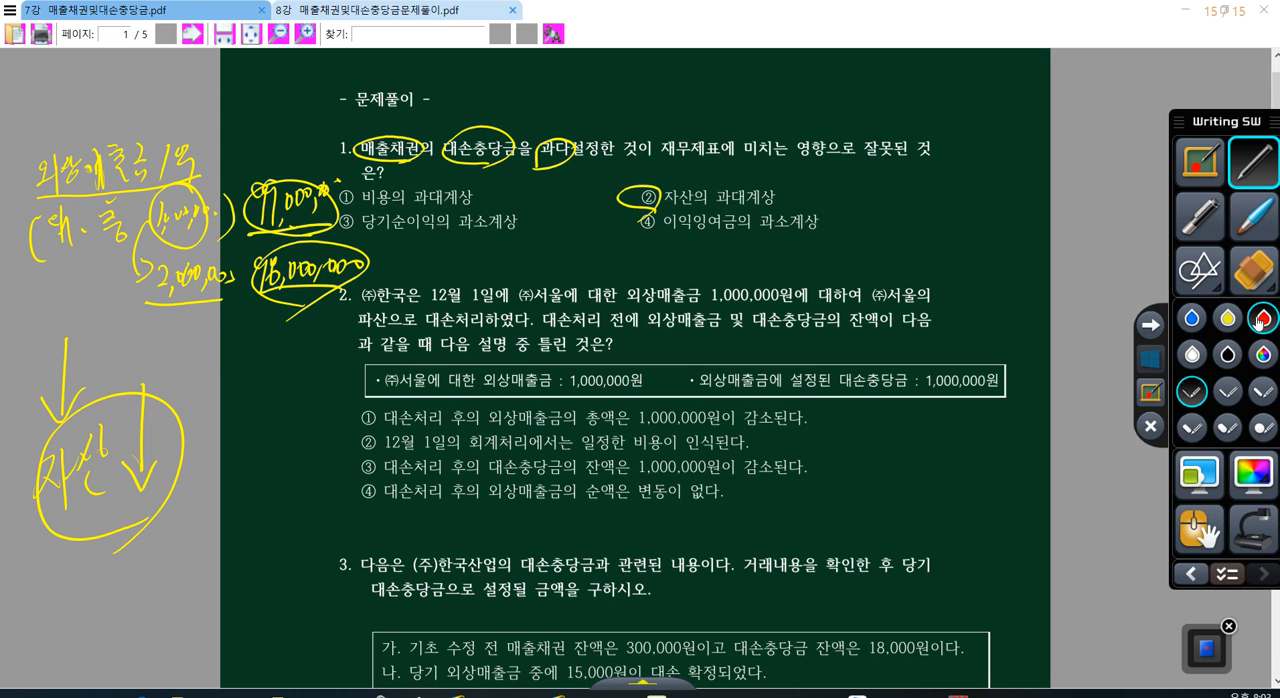
click(1253, 270)
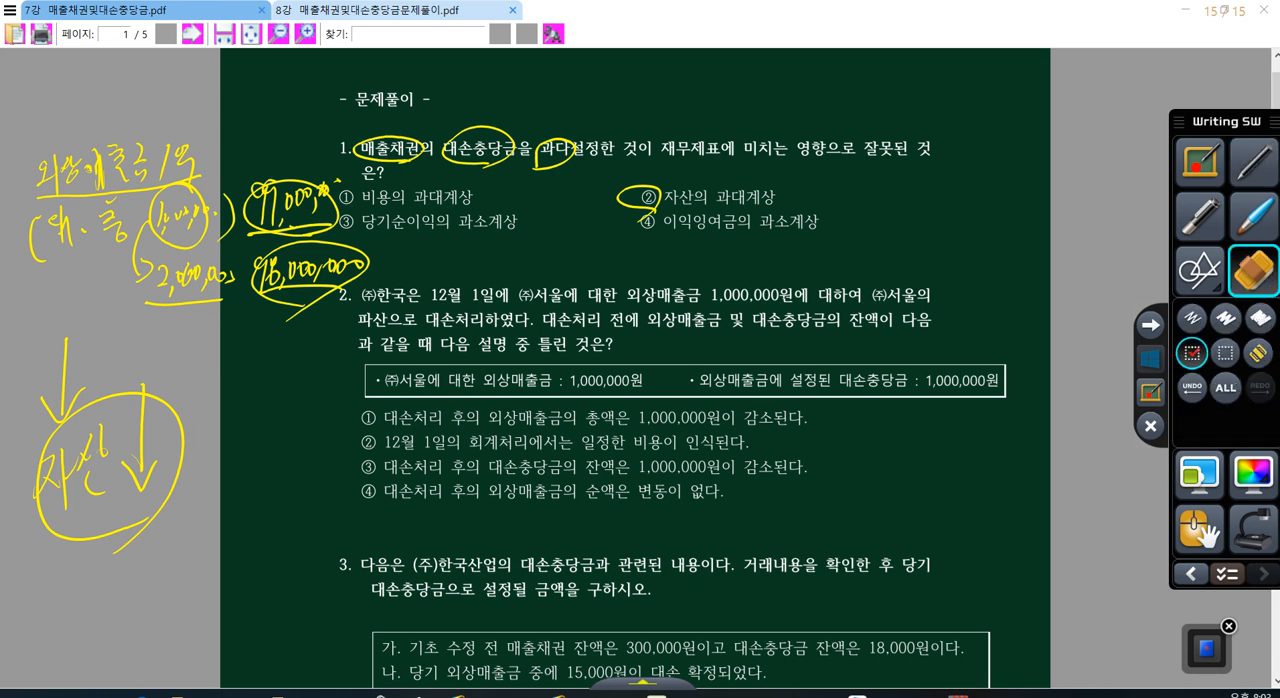
click(1228, 391)
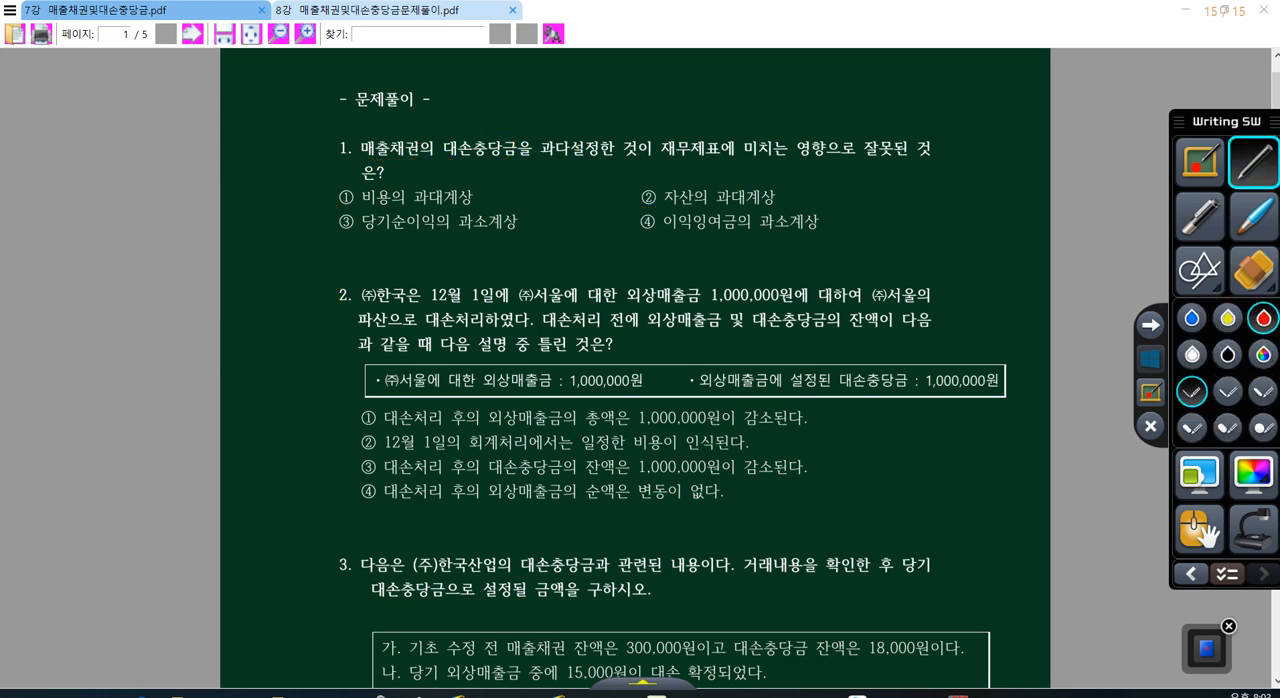
Step: Handwrite "자산 ↑ ⇒ 이익" in red in the upper page margin beside question 1
mouse_move(12, 132)
mouse_down()
mouse_move(38, 135)
mouse_move(17, 160)
mouse_up()
mouse_move(40, 120)
mouse_down()
mouse_move(42, 174)
mouse_move(55, 144)
mouse_up()
mouse_move(60, 120)
mouse_down()
mouse_move(50, 150)
mouse_move(68, 134)
mouse_up()
drag(54, 146, 79, 158)
mouse_move(78, 108)
mouse_down()
mouse_move(88, 91)
mouse_move(96, 100)
mouse_up()
drag(88, 98, 96, 174)
drag(106, 127, 128, 129)
mouse_move(102, 145)
mouse_down()
mouse_move(124, 143)
mouse_move(123, 156)
mouse_move(150, 120)
mouse_move(160, 128)
mouse_up()
drag(160, 95, 164, 162)
drag(170, 92, 177, 115)
drag(174, 136, 193, 168)
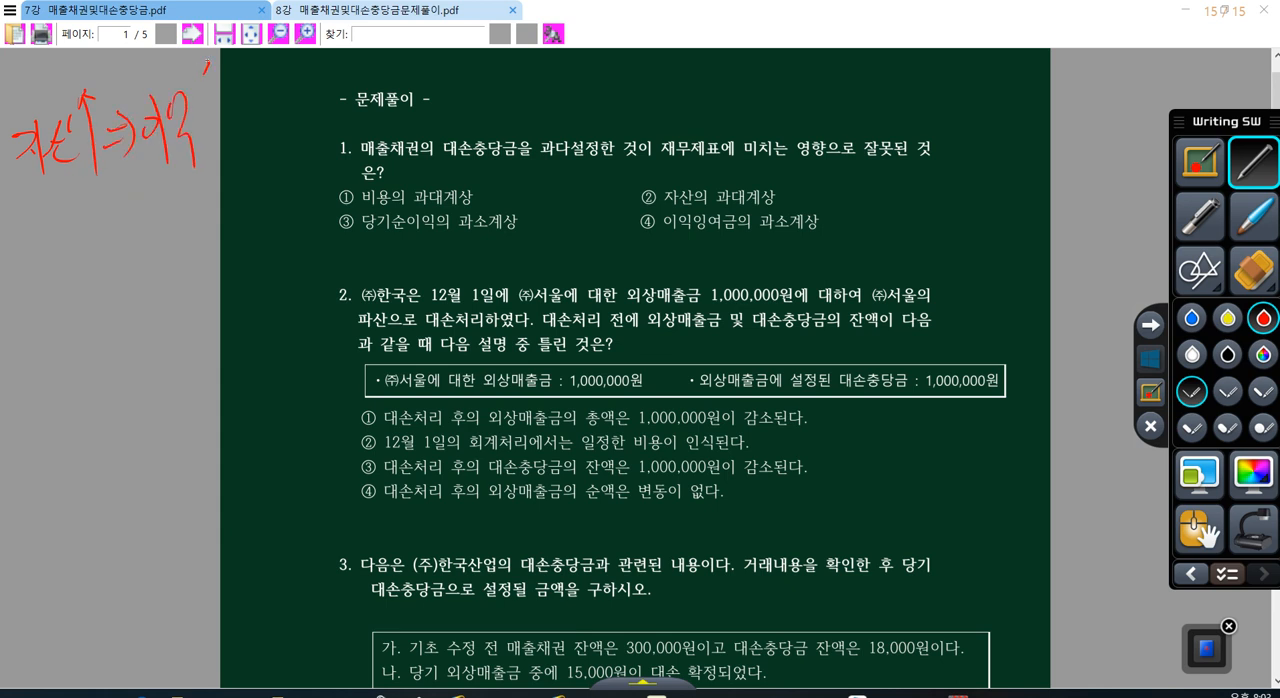
Step: Add an upward arrow to 이익 and extend the handwritten relation with "= 자본 ↑"
drag(200, 86, 214, 72)
drag(207, 68, 214, 155)
drag(224, 100, 240, 95)
drag(232, 113, 246, 108)
drag(250, 84, 253, 105)
mouse_move(279, 63)
mouse_down()
mouse_move(284, 121)
mouse_move(291, 91)
mouse_up()
drag(301, 74, 316, 108)
mouse_move(320, 66)
mouse_down()
mouse_move(330, 44)
mouse_move(338, 64)
mouse_up()
drag(334, 58, 338, 118)
Step: Circle the handwritten words 자산, 이익 and 자본 in the relation
mouse_move(18, 110)
mouse_down()
mouse_move(14, 186)
mouse_move(30, 190)
mouse_up()
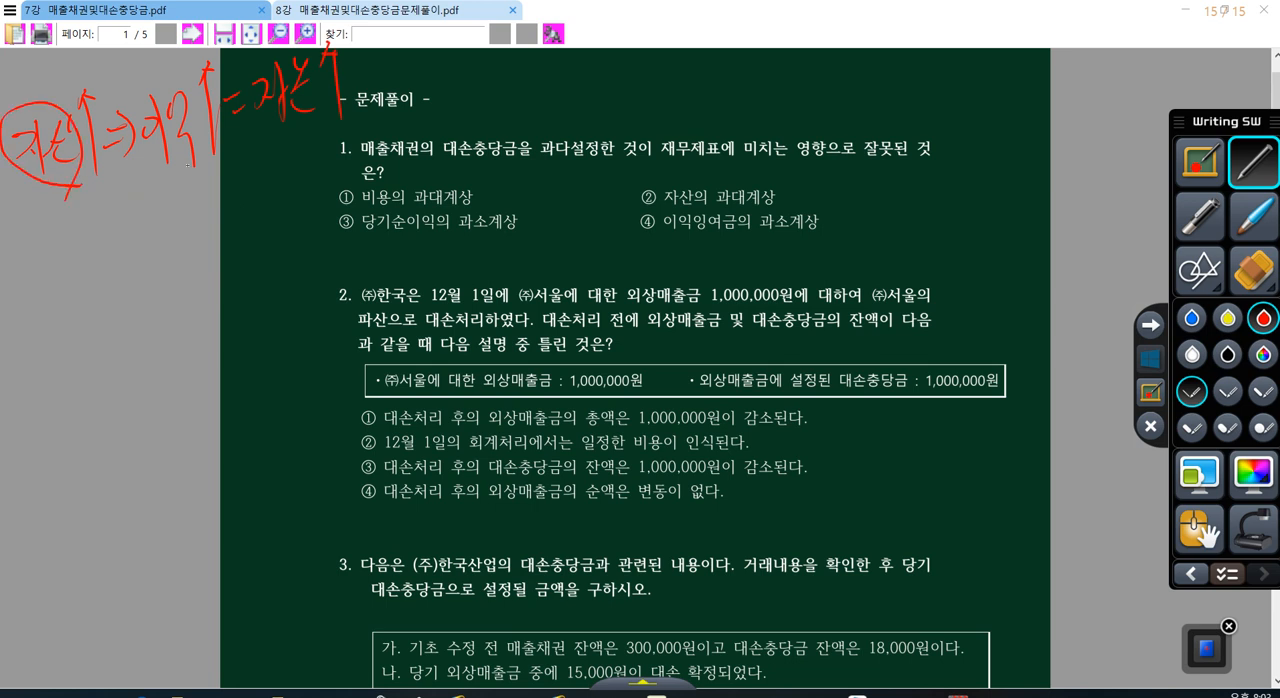
drag(165, 90, 150, 165)
mouse_move(280, 58)
mouse_down()
mouse_move(250, 120)
mouse_move(300, 136)
mouse_up()
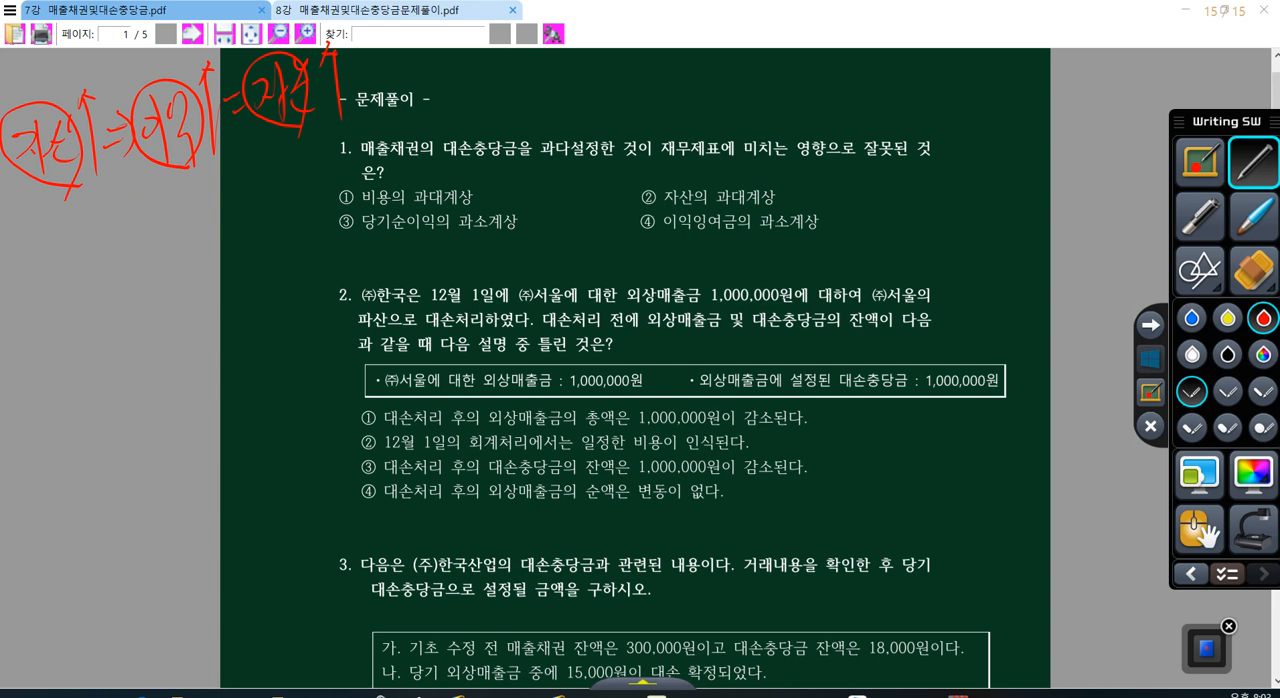
Step: Draw upward arrows beside options ② and ③ of question 1, and underline 당기순이익 in option ③
mouse_move(784, 206)
mouse_down()
mouse_move(779, 168)
mouse_move(793, 177)
mouse_up()
drag(365, 238, 435, 240)
drag(555, 242, 550, 209)
mouse_move(530, 230)
mouse_down()
mouse_move(550, 210)
mouse_move(566, 225)
mouse_up()
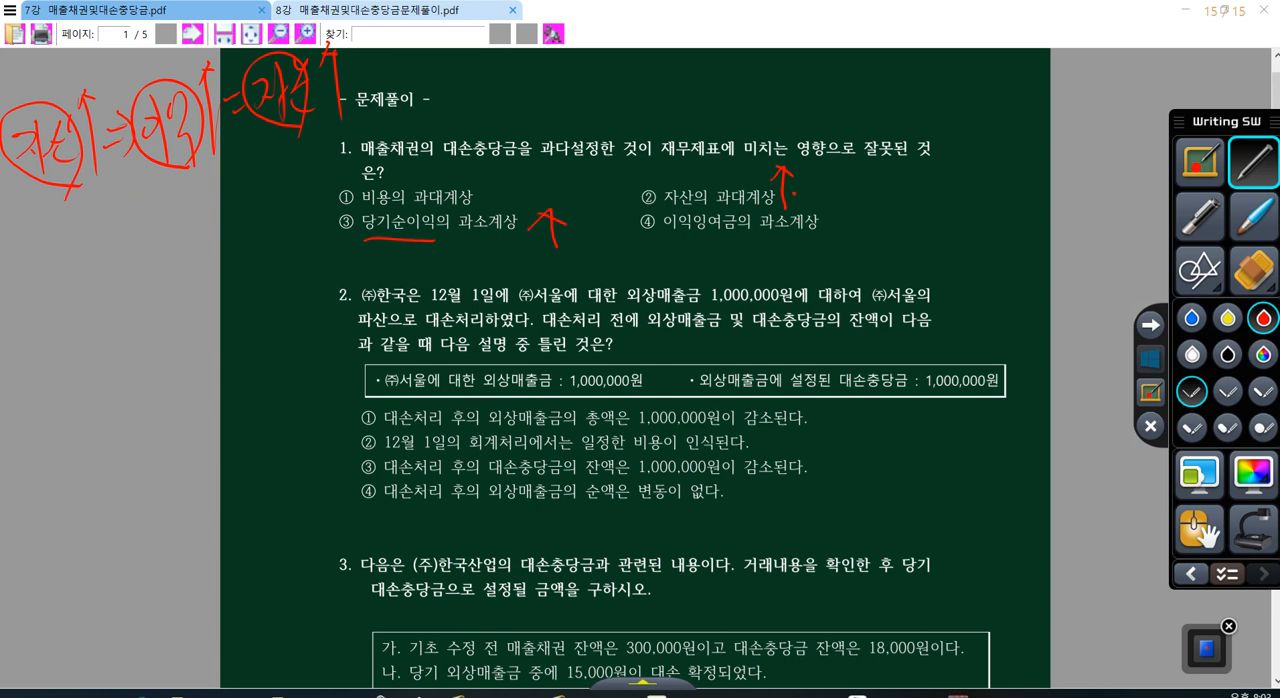
Step: Link options ② and ③ with a double arrow and ③ and ④ with arcs, marking 이익잉여금 and 과소 in ④
mouse_move(635, 193)
mouse_down()
mouse_move(578, 216)
mouse_move(634, 210)
mouse_up()
drag(764, 233, 796, 233)
mouse_move(466, 238)
mouse_down()
mouse_move(590, 272)
mouse_move(645, 238)
mouse_move(510, 258)
mouse_move(642, 230)
mouse_up()
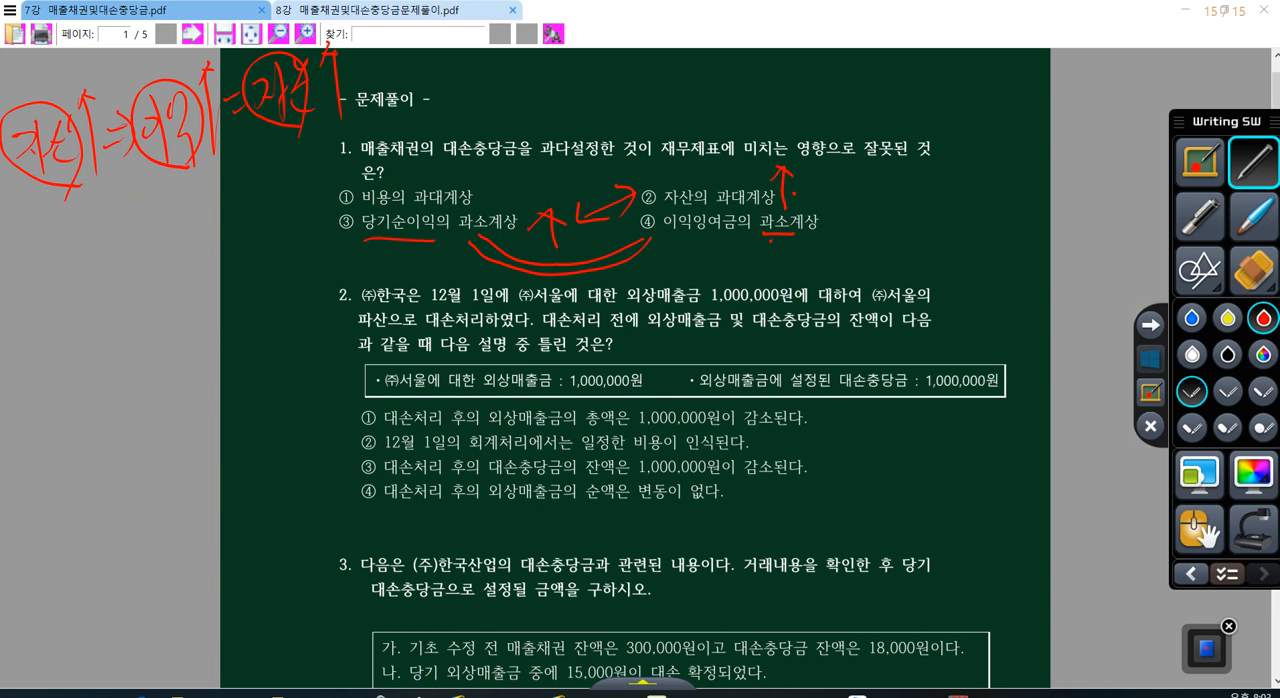
mouse_move(722, 234)
mouse_down()
mouse_move(660, 234)
mouse_move(736, 230)
mouse_up()
Step: Handwrite the heading 2018 with "이익 10,000" below it in the page margin
mouse_move(42, 313)
mouse_down()
mouse_move(40, 338)
mouse_move(66, 336)
mouse_up()
drag(70, 315, 79, 348)
drag(93, 301, 97, 327)
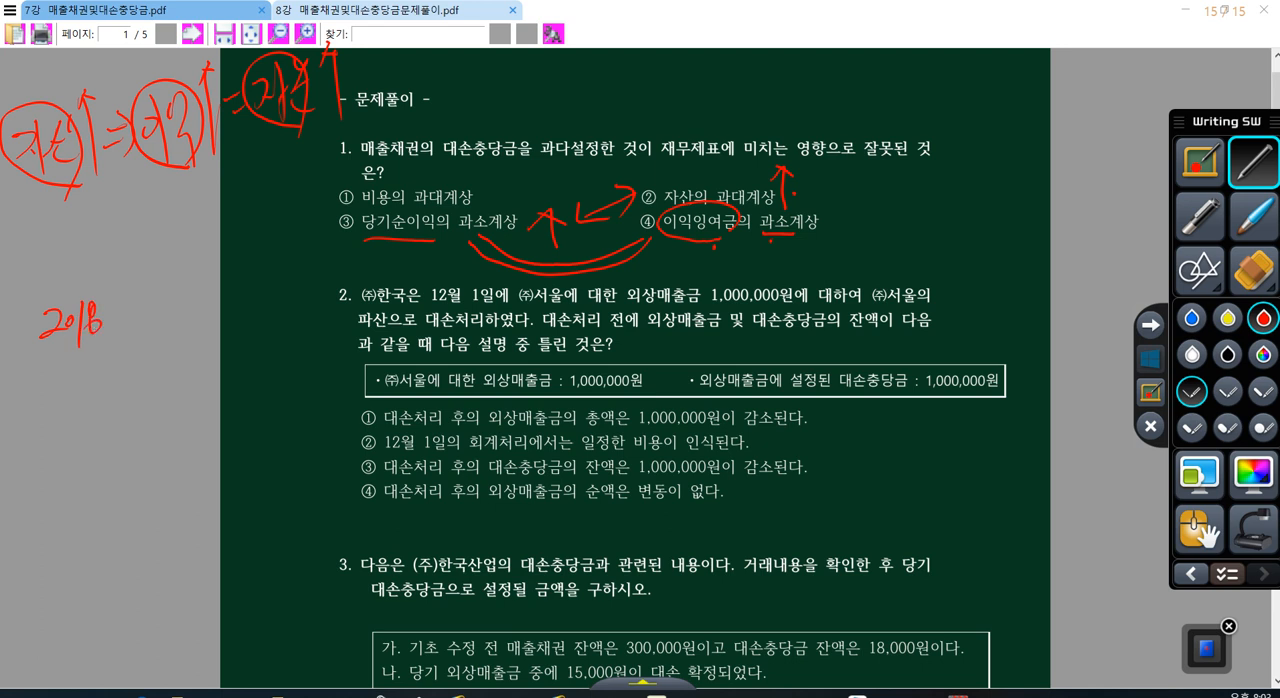
drag(14, 403, 13, 404)
mouse_move(24, 388)
mouse_down()
mouse_move(23, 448)
mouse_move(31, 392)
mouse_up()
mouse_move(42, 386)
mouse_down()
mouse_move(40, 440)
mouse_move(78, 400)
mouse_up()
mouse_move(90, 402)
mouse_down()
mouse_move(91, 418)
mouse_move(111, 379)
mouse_up()
drag(117, 384, 132, 378)
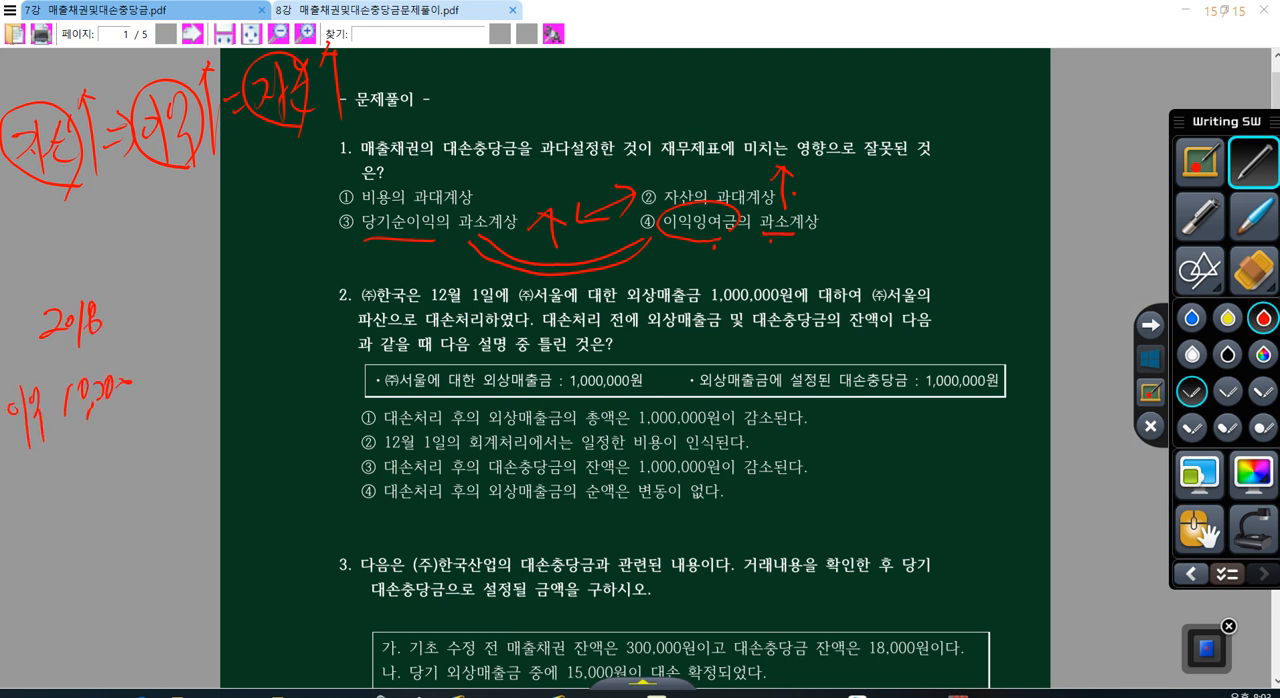
Step: Handwrite "이익잉여 10,000" below the 2018 profit line
drag(20, 517, 18, 518)
mouse_move(31, 497)
mouse_down()
mouse_move(30, 555)
mouse_move(40, 528)
mouse_move(56, 554)
mouse_up()
drag(54, 490, 66, 526)
mouse_move(58, 526)
mouse_down()
mouse_move(62, 538)
mouse_move(68, 528)
mouse_up()
mouse_move(70, 498)
mouse_down()
mouse_move(80, 540)
mouse_move(86, 522)
mouse_up()
drag(86, 512, 90, 534)
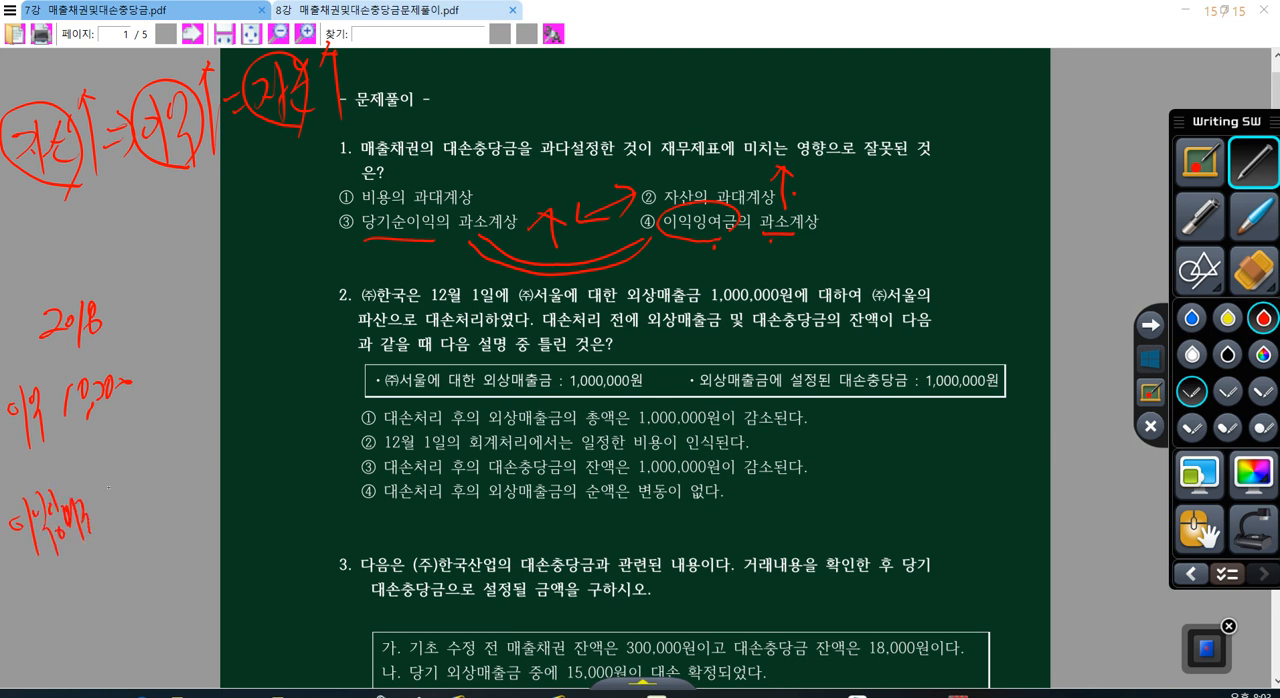
drag(110, 486, 110, 522)
drag(120, 484, 134, 526)
drag(132, 482, 152, 492)
drag(142, 477, 151, 487)
Step: Underline the 2018 profit line and write a 2019 column with 20,000 beside it
drag(116, 378, 129, 386)
drag(12, 450, 118, 413)
mouse_move(206, 278)
mouse_down()
mouse_move(220, 298)
mouse_move(232, 280)
mouse_up()
drag(242, 261, 245, 301)
drag(266, 266, 266, 300)
mouse_move(210, 354)
mouse_down()
mouse_move(222, 372)
mouse_move(229, 352)
mouse_move(238, 372)
mouse_up()
drag(250, 343, 251, 345)
drag(262, 333, 285, 339)
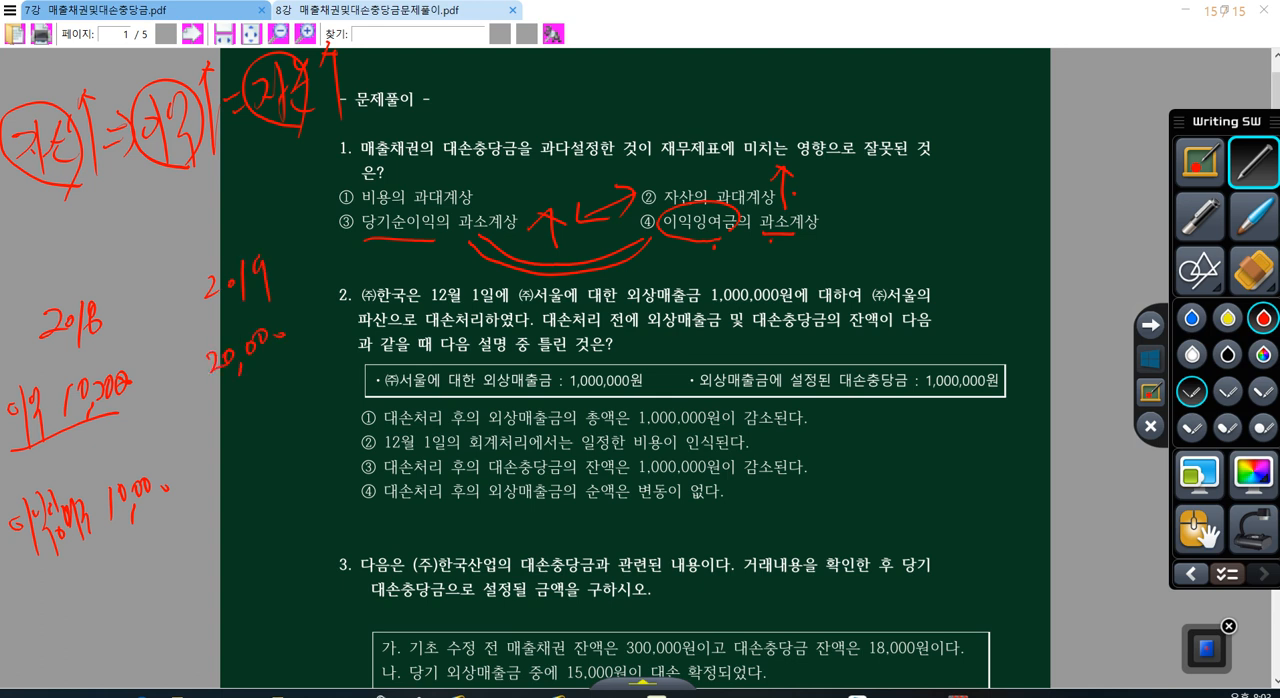
Step: Write the accumulated retained earnings of 30,000 under the 2019 profit
drag(214, 433, 224, 470)
drag(236, 434, 248, 470)
drag(248, 440, 262, 436)
drag(268, 420, 294, 415)
Step: Circle the 2018 and 2019 profits, enclose them together with lines, and draw an arrow down to 30,000
drag(128, 398, 120, 410)
mouse_move(268, 374)
mouse_down()
mouse_move(190, 370)
mouse_move(282, 334)
mouse_up()
mouse_move(134, 408)
mouse_down()
mouse_move(266, 296)
mouse_move(60, 432)
mouse_up()
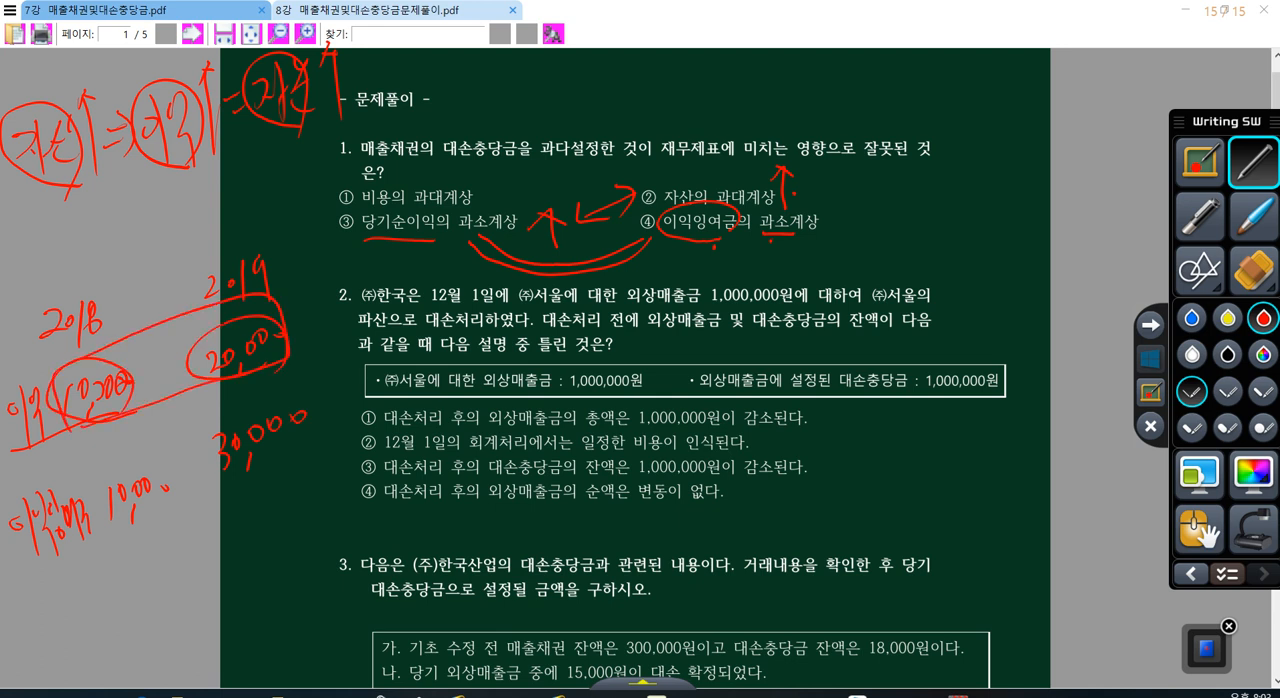
mouse_move(290, 344)
mouse_down()
mouse_move(304, 350)
mouse_move(306, 384)
mouse_move(318, 380)
mouse_up()
click(305, 400)
Step: Circle 이익 in option ③, underline 과소 in options ③ and ④, and circle option ② as the answer
drag(437, 242, 423, 240)
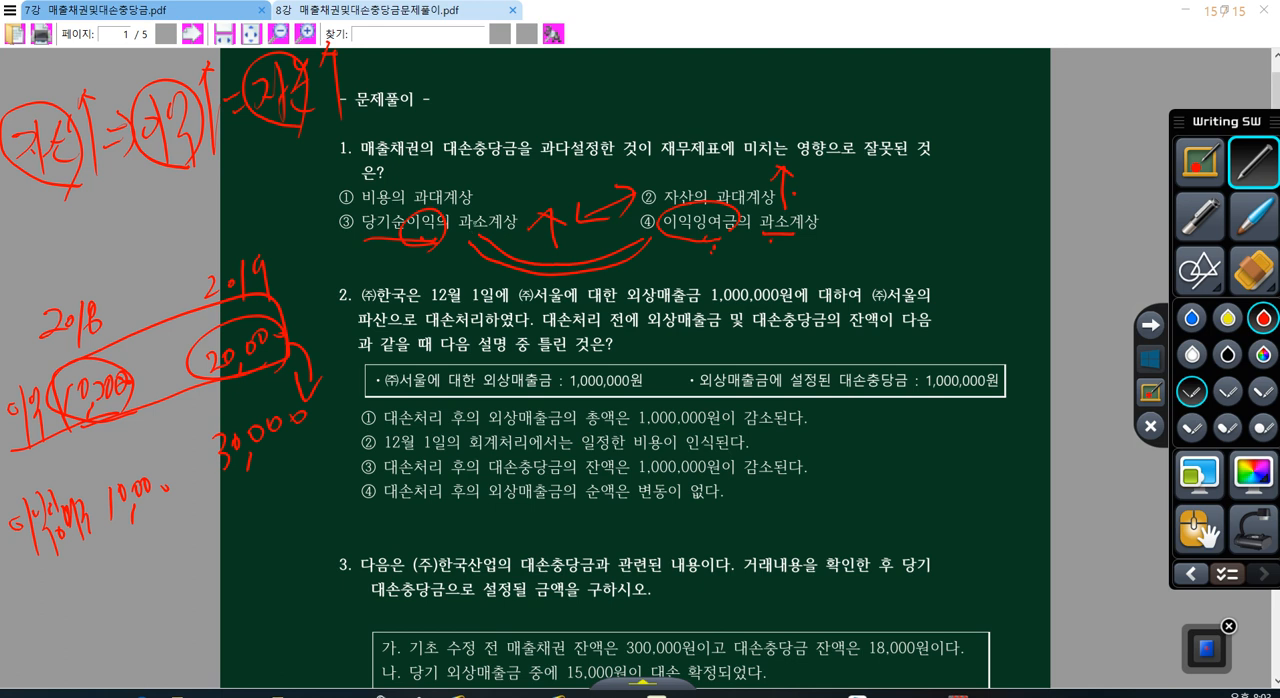
drag(458, 228, 481, 231)
drag(763, 234, 771, 237)
drag(626, 203, 662, 202)
Step: Erase all annotations, and circle 대손 and underline 대손처리 in question 2
click(1253, 271)
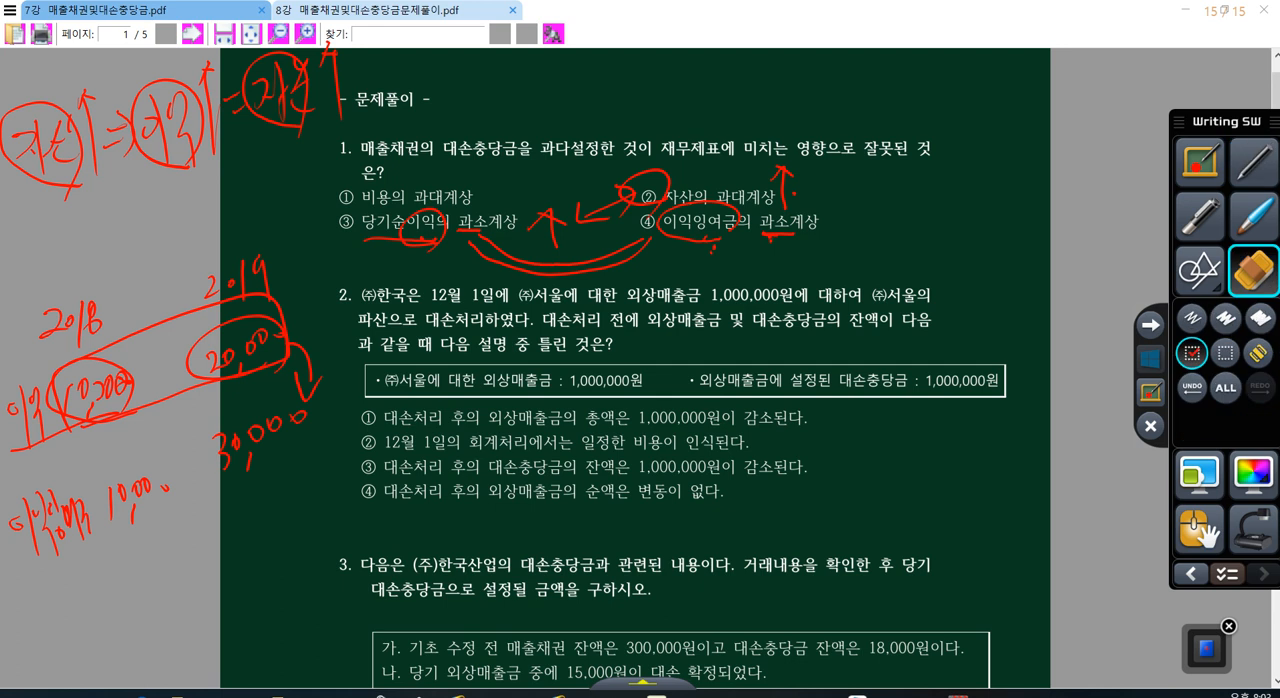
click(1226, 387)
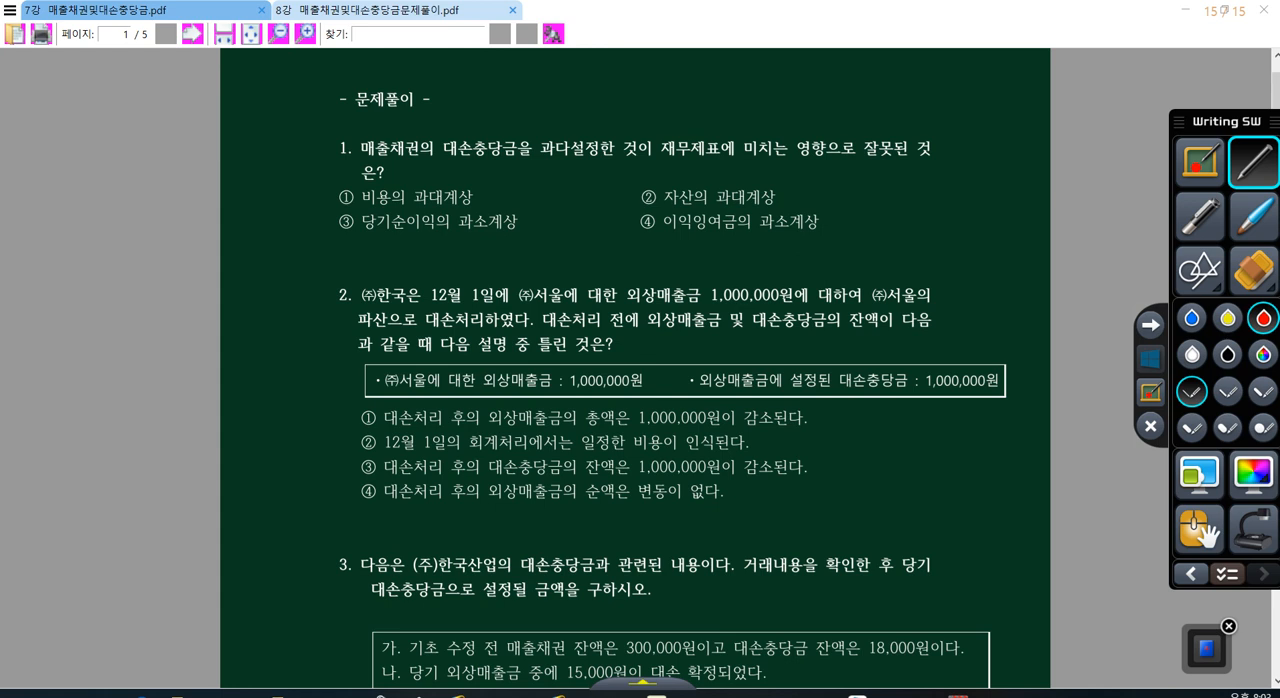
drag(455, 323, 446, 330)
drag(414, 333, 482, 328)
Step: Handwrite the credit side of the journal entry above question 2 as "/ 외.매 1,000,000"
drag(175, 232, 137, 294)
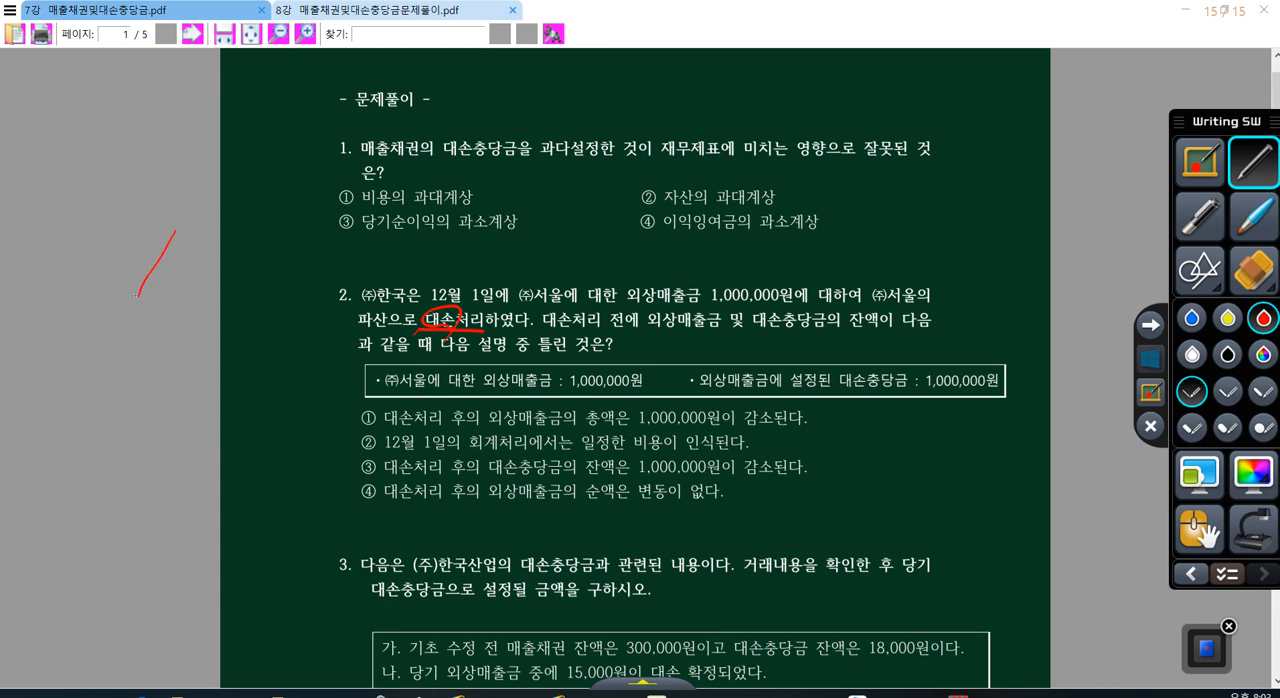
drag(180, 247, 188, 266)
mouse_move(187, 238)
mouse_down()
mouse_move(187, 292)
mouse_move(204, 259)
mouse_move(216, 262)
mouse_up()
drag(221, 240, 231, 284)
drag(271, 235, 268, 271)
drag(288, 246, 300, 246)
drag(311, 244, 326, 266)
drag(341, 248, 354, 256)
drag(376, 236, 372, 252)
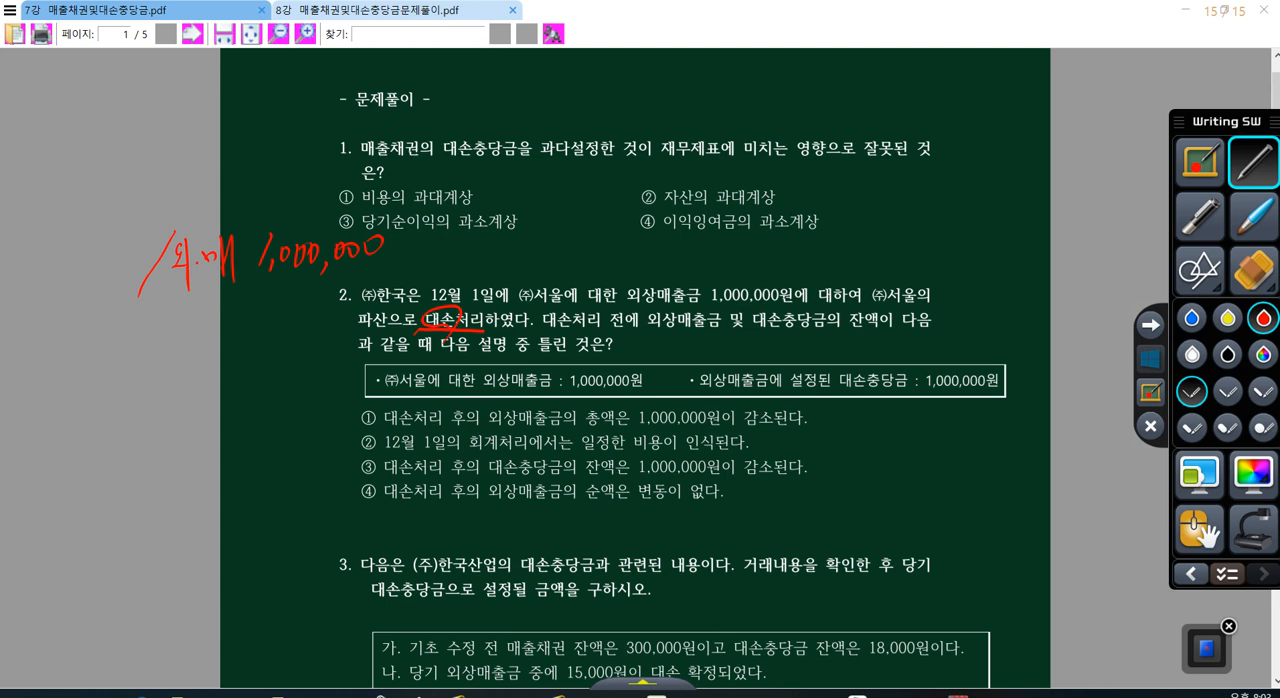
Step: Draw a curved arrow from the credit side to the debit side and write a circled "대충" there
mouse_move(207, 206)
mouse_down()
mouse_move(182, 180)
mouse_move(70, 200)
mouse_move(60, 220)
mouse_up()
mouse_move(12, 284)
mouse_down()
mouse_move(8, 298)
mouse_move(34, 310)
mouse_up()
mouse_move(36, 266)
mouse_down()
mouse_move(62, 304)
mouse_move(3, 268)
mouse_move(55, 314)
mouse_up()
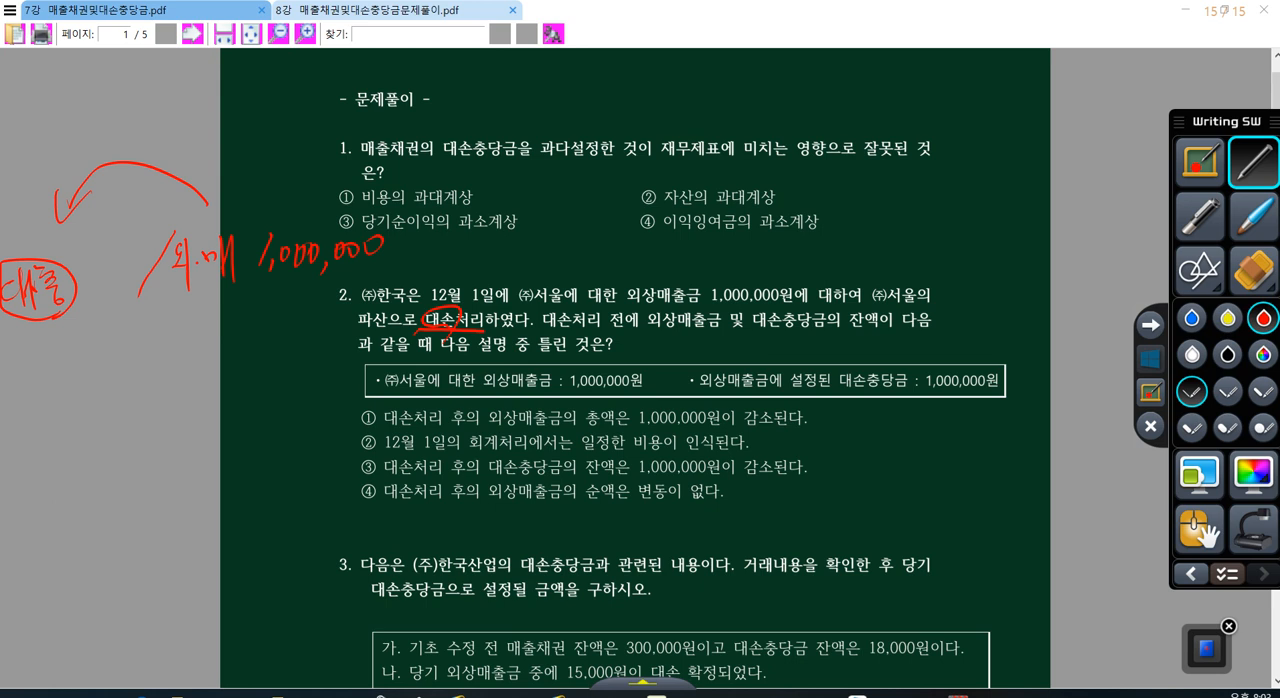
Step: Underline the 대손충당금 amount in question 2's box and write 1,000,000 under 대충 on the debit side
drag(925, 384, 998, 389)
drag(28, 322, 15, 369)
mouse_move(30, 358)
mouse_down()
mouse_move(26, 372)
mouse_move(46, 336)
mouse_up()
drag(58, 330, 62, 366)
drag(70, 318, 74, 330)
mouse_move(86, 312)
mouse_down()
mouse_move(84, 328)
mouse_move(98, 324)
mouse_up()
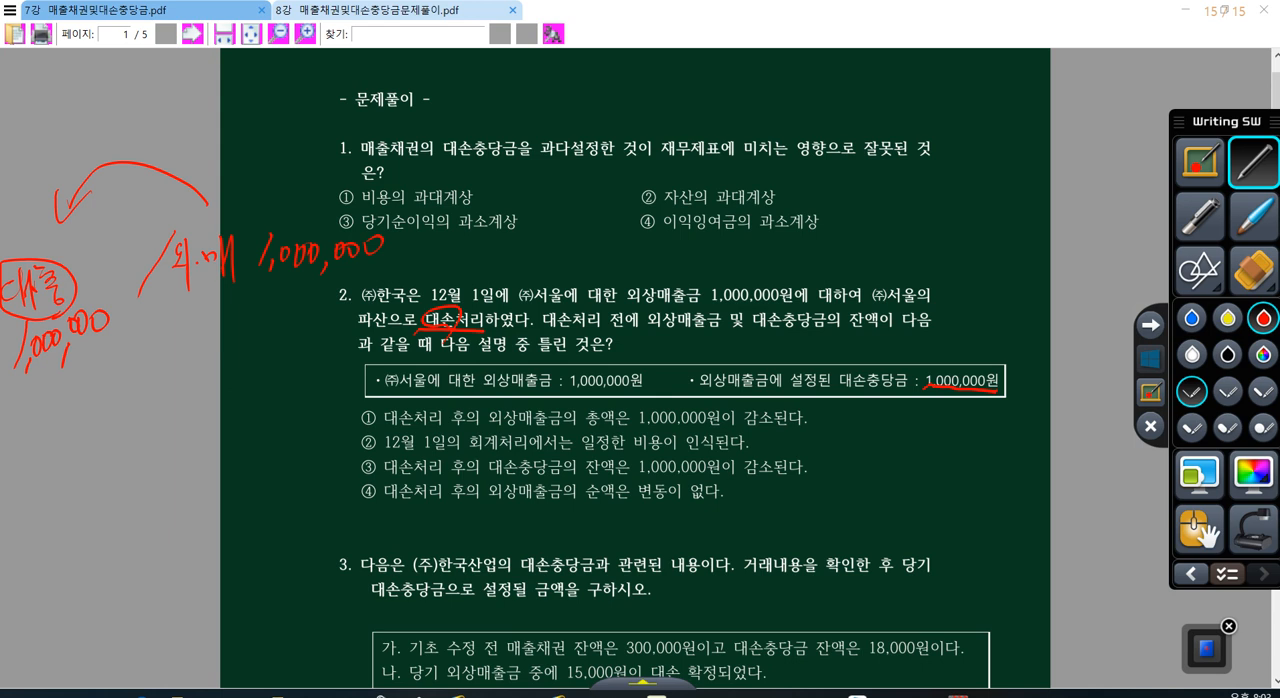
Step: Circle 감소 in option ① of question 2, slash through its number, and underline "틀린 것은" in the question
mouse_move(762, 428)
mouse_down()
mouse_move(782, 405)
mouse_move(770, 424)
mouse_up()
drag(386, 407, 305, 462)
drag(536, 355, 604, 356)
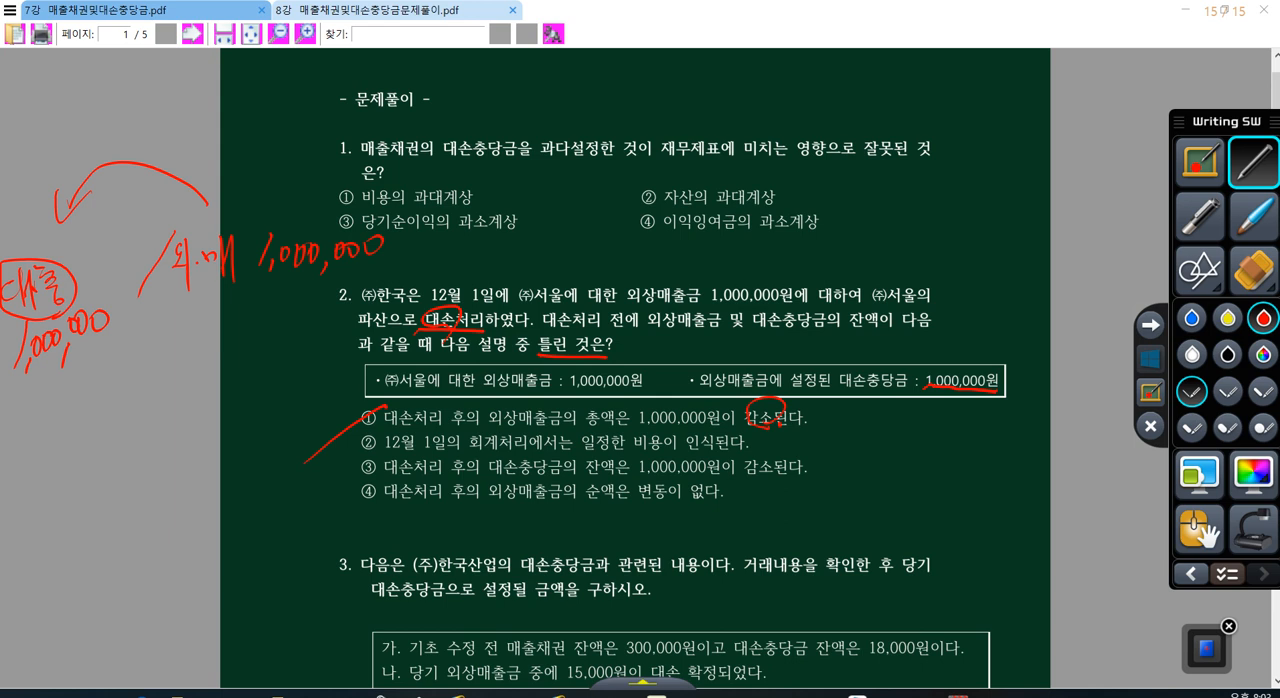
Step: Enclose the handwritten journal entry with a loop, circle 외.매, and draw a downward arrow from it
mouse_move(34, 350)
mouse_down()
mouse_move(300, 308)
mouse_move(256, 180)
mouse_move(2, 228)
mouse_up()
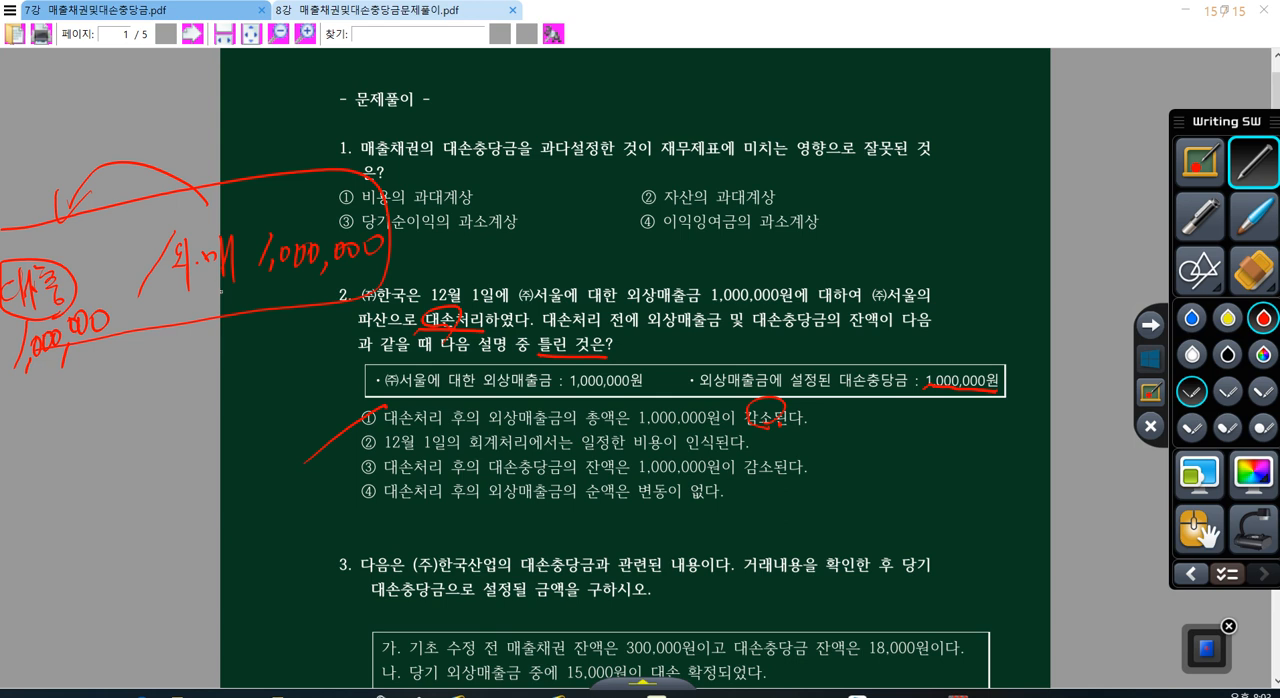
mouse_move(221, 291)
mouse_down()
mouse_move(228, 236)
mouse_move(200, 372)
mouse_up()
drag(200, 372, 212, 345)
Step: Write "자산" with a downward arrow beneath the circled 외.매
drag(188, 392, 202, 418)
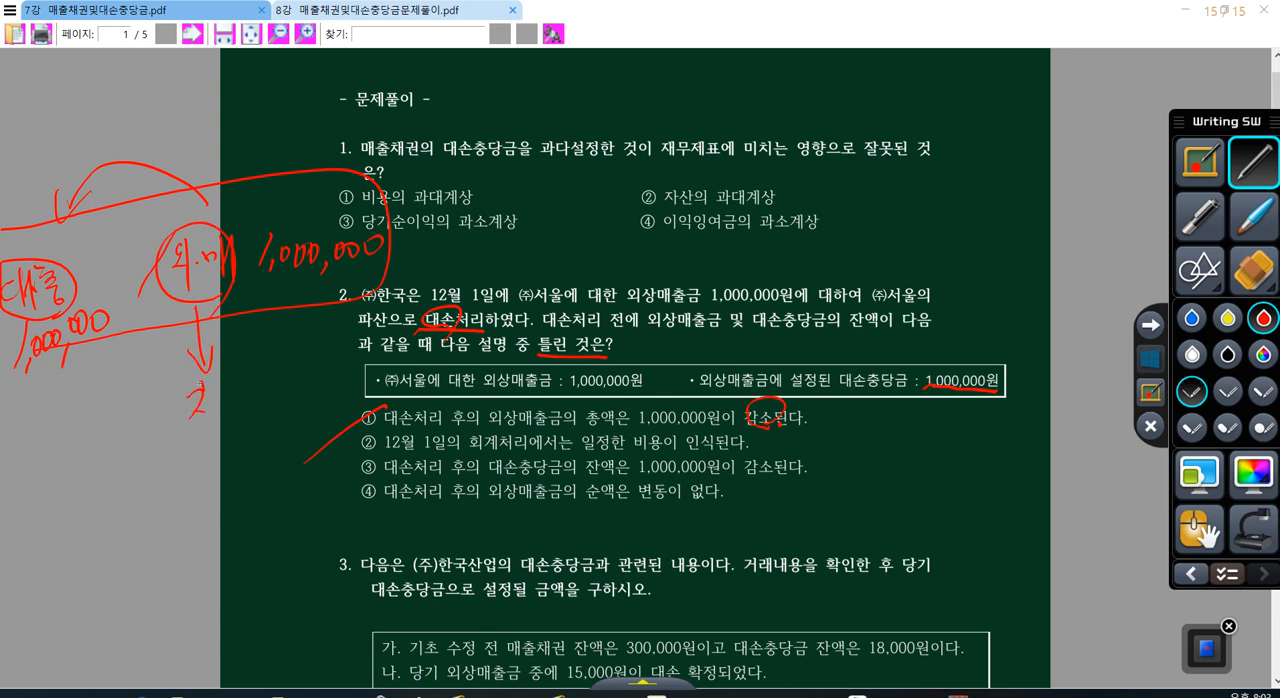
drag(207, 373, 210, 428)
drag(208, 395, 216, 392)
drag(226, 375, 218, 398)
drag(225, 385, 238, 393)
drag(238, 383, 244, 381)
drag(228, 404, 244, 412)
mouse_move(268, 331)
mouse_down()
mouse_move(267, 402)
mouse_move(290, 355)
mouse_up()
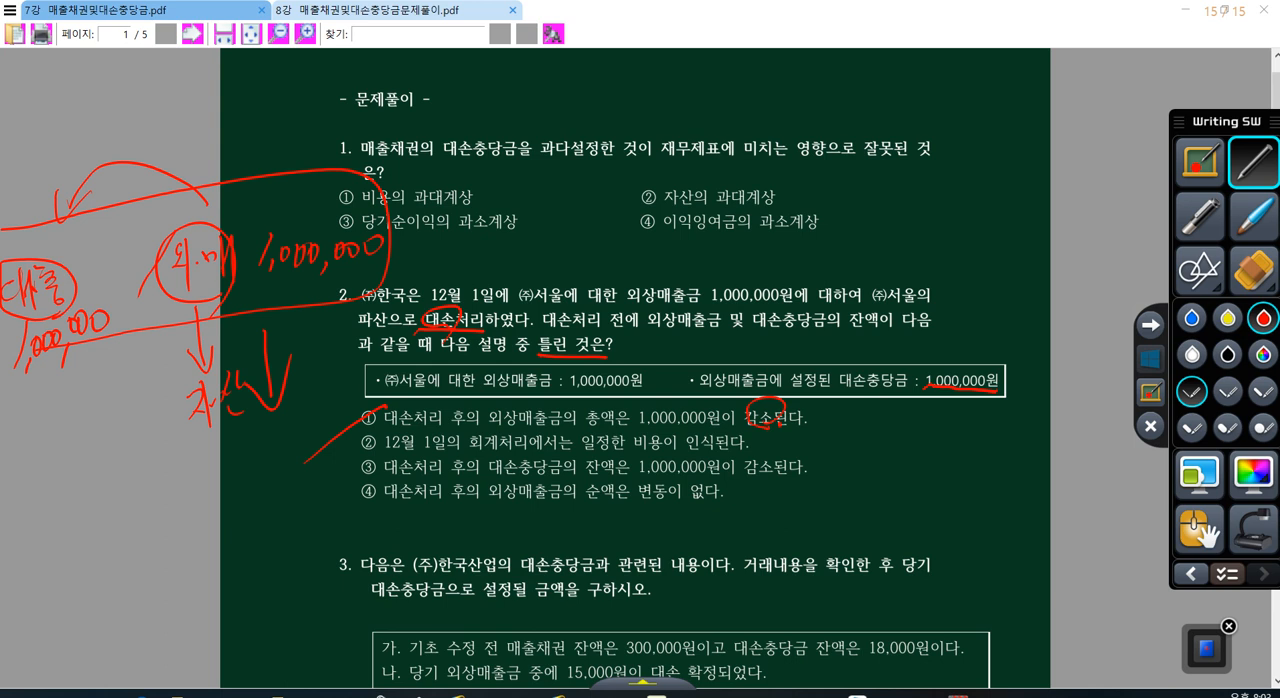
Step: Loop the handwritten 대충 entry, draw a line down from it, and write "자산(-)" beneath
mouse_move(45, 350)
mouse_down()
mouse_move(60, 232)
mouse_move(100, 310)
mouse_up()
drag(45, 350, 53, 406)
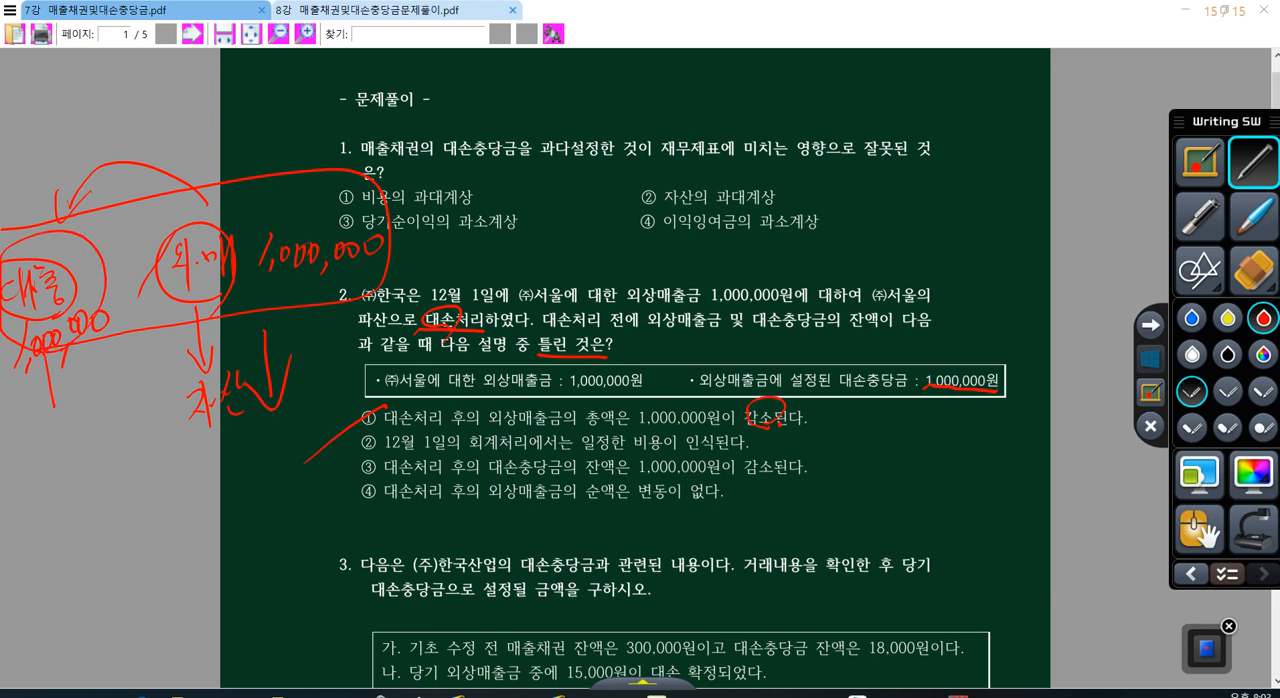
drag(4, 440, 30, 468)
mouse_move(40, 424)
mouse_down()
mouse_move(42, 472)
mouse_move(48, 450)
mouse_up()
mouse_move(62, 436)
mouse_down()
mouse_move(72, 426)
mouse_move(78, 464)
mouse_up()
mouse_move(90, 409)
mouse_down()
mouse_move(90, 472)
mouse_move(104, 441)
mouse_move(112, 465)
mouse_up()
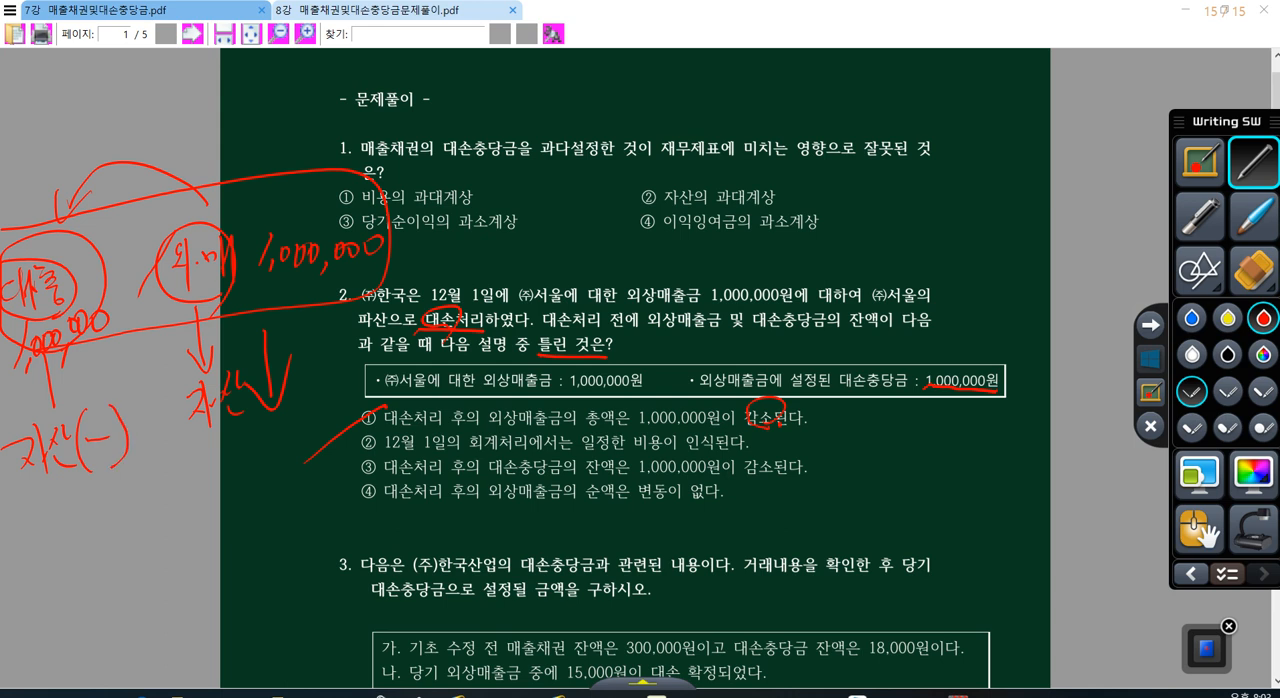
Step: Add a downward arrow beside "자산(-)", circle the note, and write "자산" with an upward arrow below it
drag(124, 408, 136, 478)
drag(33, 492, 152, 478)
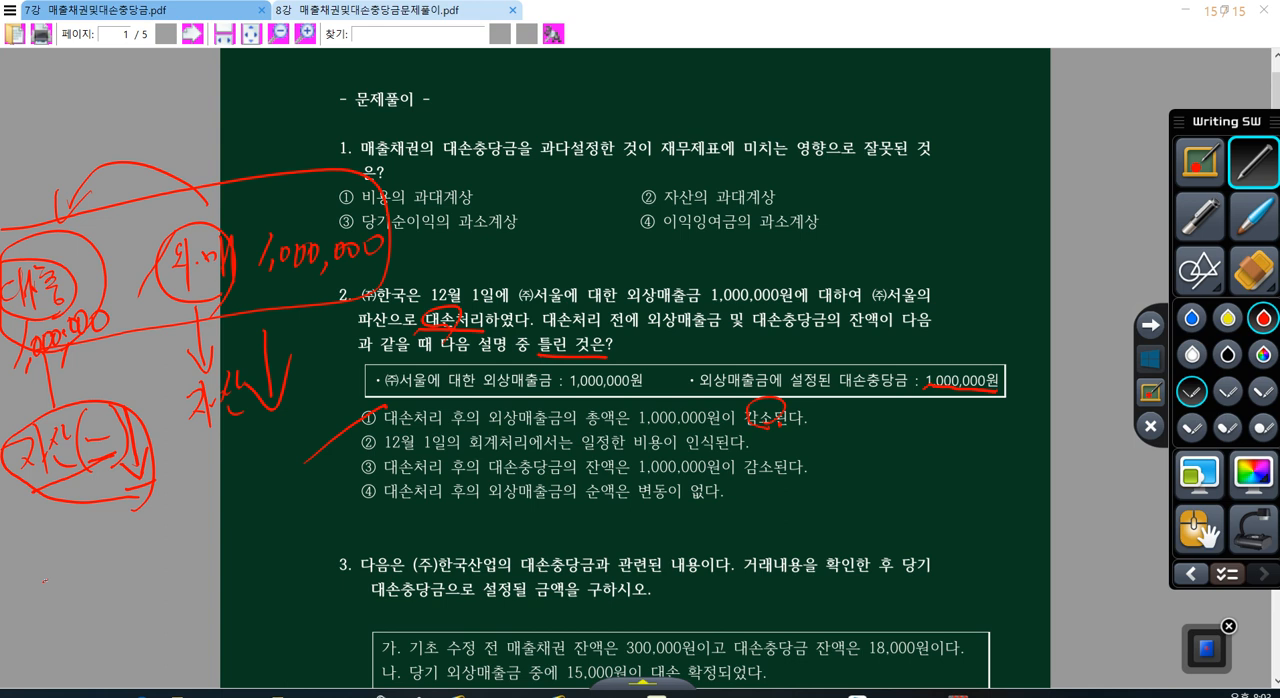
mouse_move(44, 580)
mouse_down()
mouse_move(86, 592)
mouse_move(120, 525)
mouse_move(148, 582)
mouse_up()
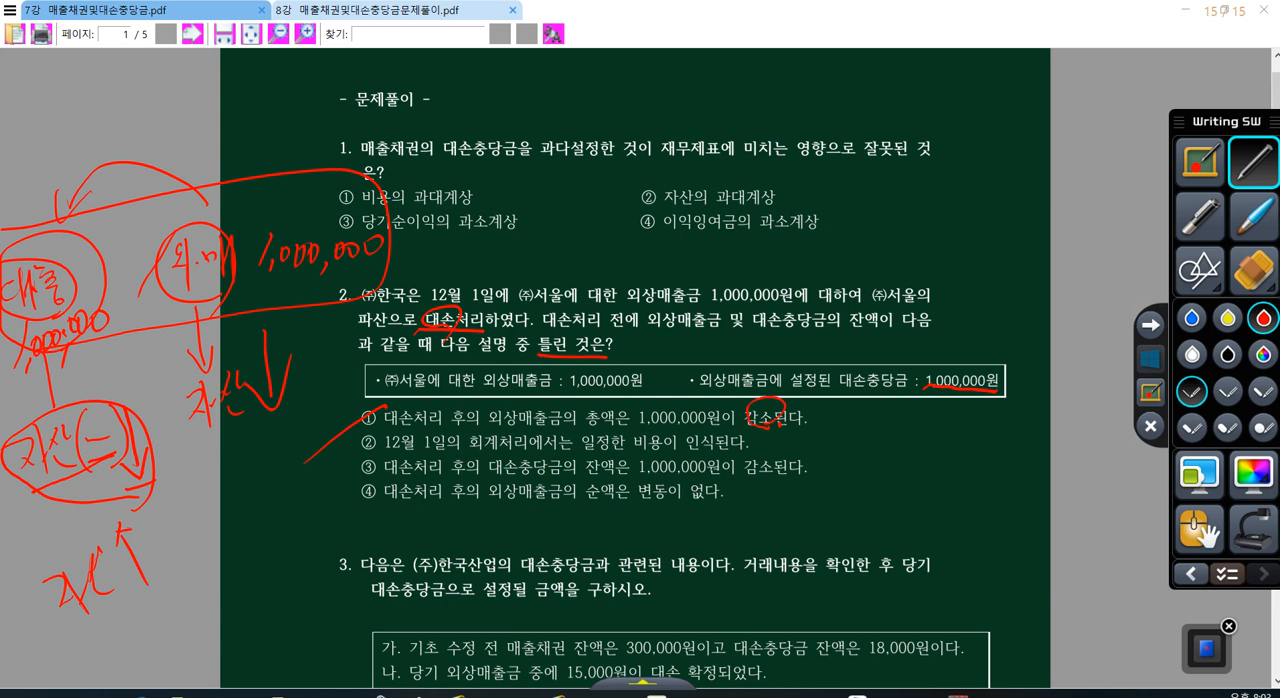
Step: In question 2, underline 비용 and circle number ②, loop the handwritten 대충 entry again, and slash through option ③
drag(635, 454, 669, 453)
mouse_move(372, 432)
mouse_down()
mouse_move(342, 457)
mouse_move(379, 429)
mouse_up()
mouse_move(92, 328)
mouse_down()
mouse_move(2, 343)
mouse_move(88, 375)
mouse_move(139, 263)
mouse_move(107, 391)
mouse_up()
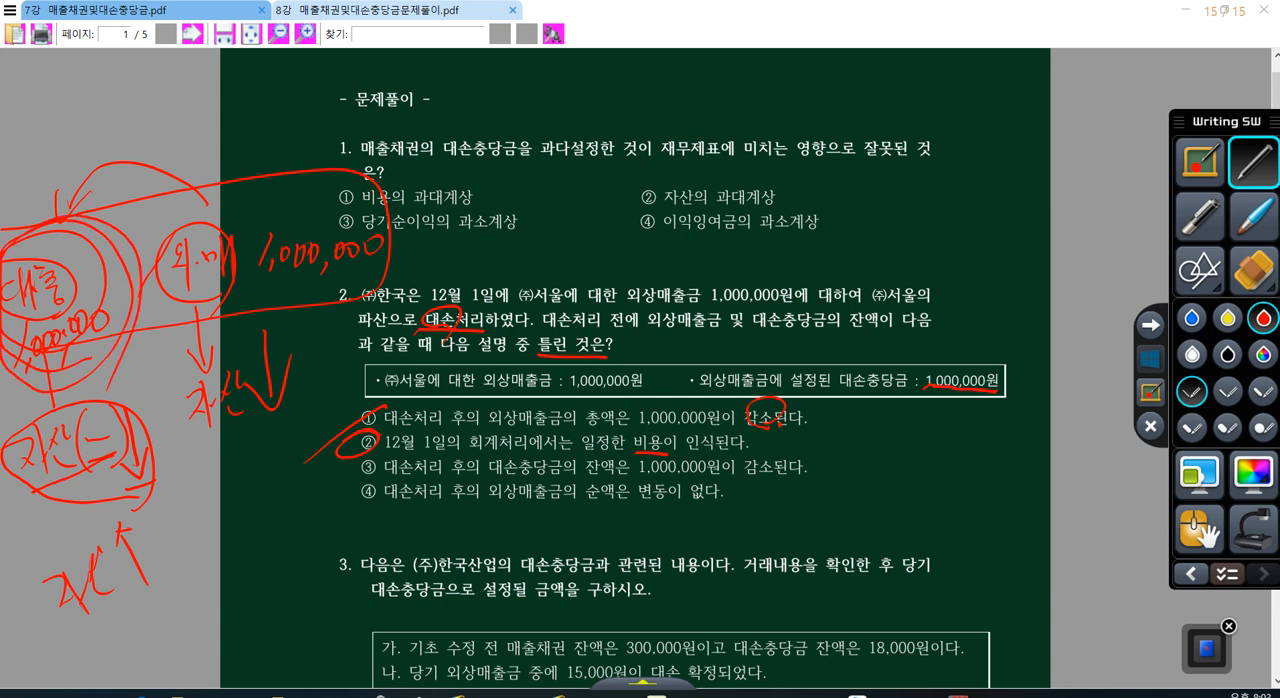
drag(372, 463, 289, 518)
Step: Write "외.매 1,000,000" beside question 2's options, with "(대.충 1,000,000)" in parentheses beneath it
mouse_move(843, 438)
mouse_down()
mouse_move(857, 466)
mouse_move(960, 446)
mouse_move(978, 460)
mouse_move(1002, 442)
mouse_up()
drag(1012, 428, 1011, 442)
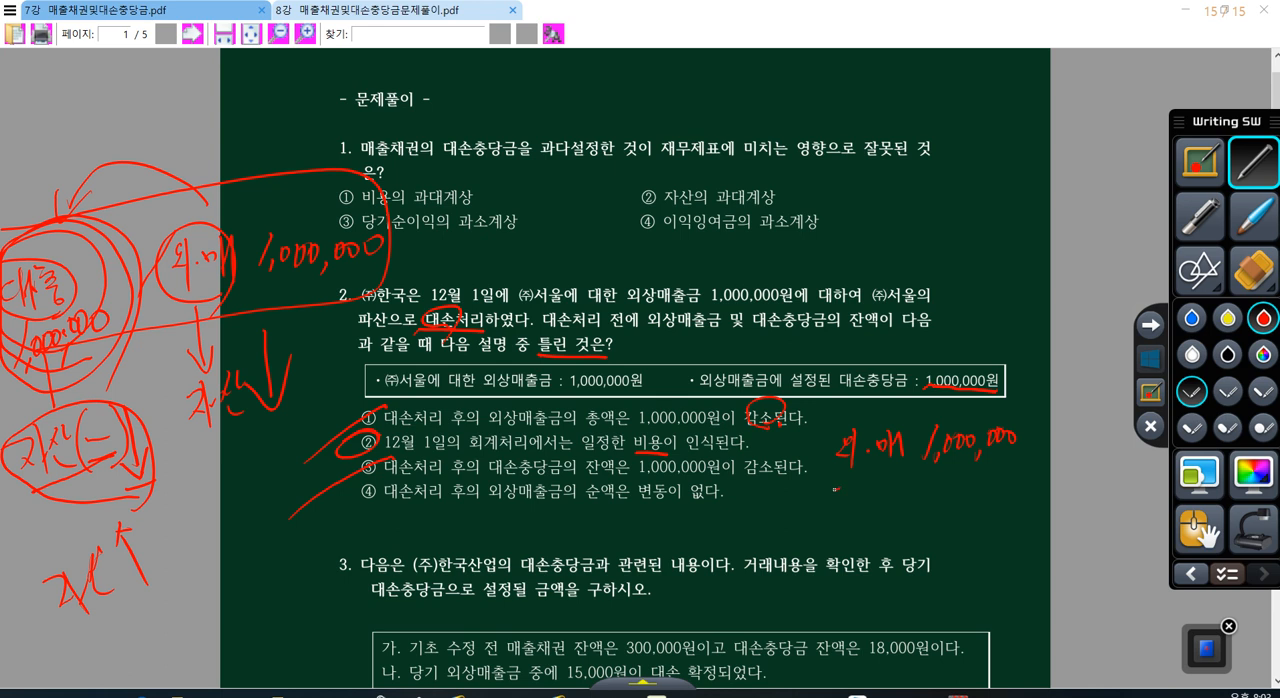
mouse_move(835, 486)
mouse_down()
mouse_move(850, 512)
mouse_move(858, 496)
mouse_move(892, 512)
mouse_move(995, 488)
mouse_up()
drag(1006, 476, 1018, 502)
drag(830, 474, 822, 514)
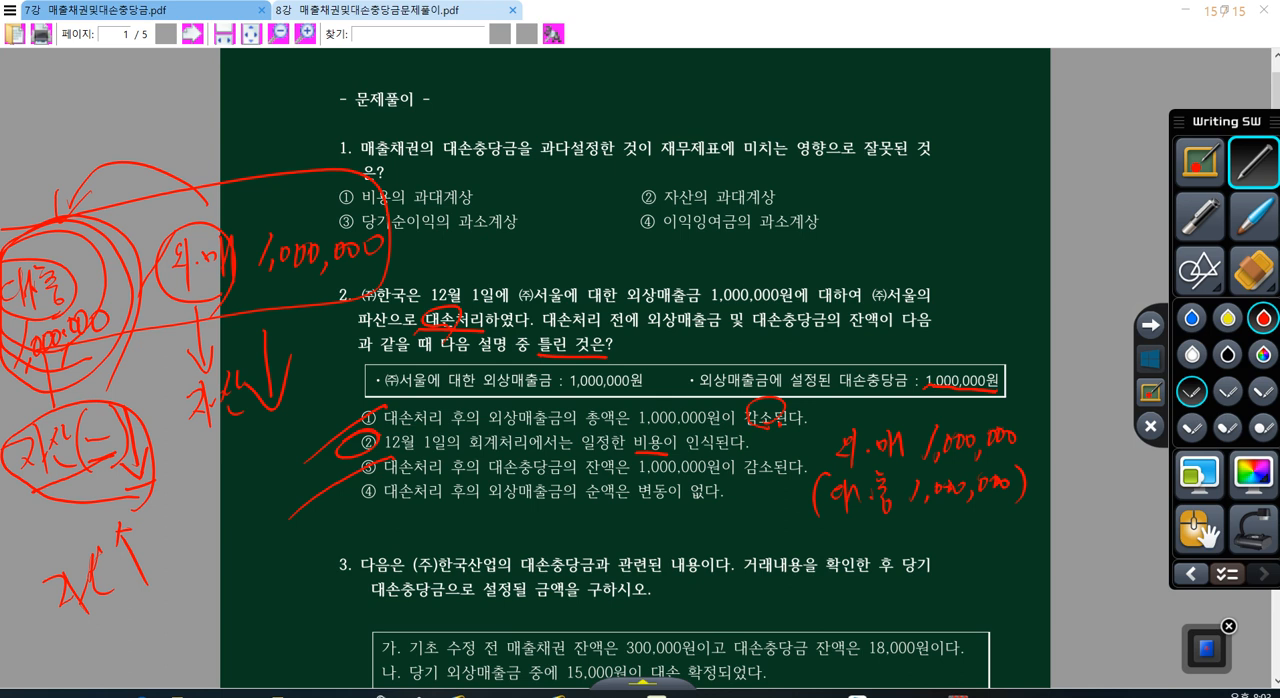
Step: Write a circled, underlined 0 beside the 대.충 line, underline 순액 in option ④, and draw an arrow down from the boxed 1,000,000원
mouse_move(1073, 470)
mouse_down()
mouse_move(1058, 475)
mouse_move(1078, 468)
mouse_move(1062, 507)
mouse_move(1108, 488)
mouse_move(1073, 501)
mouse_up()
drag(584, 504, 620, 501)
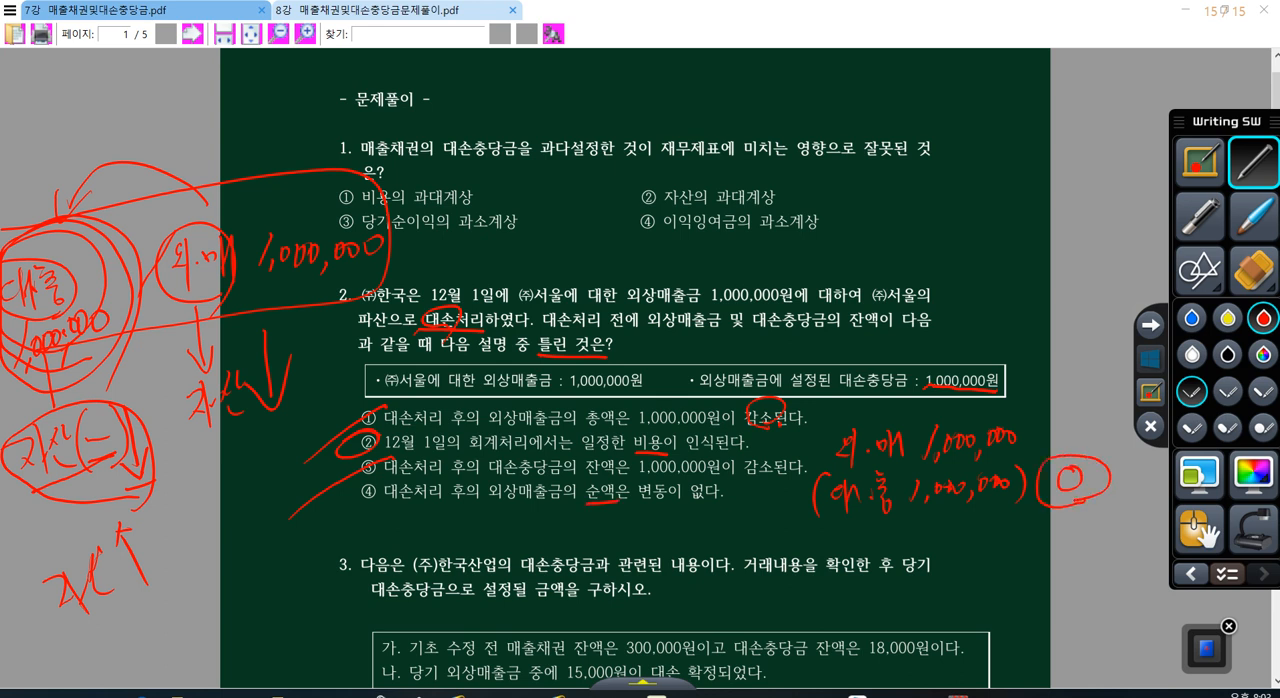
mouse_move(1086, 510)
mouse_down()
mouse_move(1034, 466)
mouse_move(1108, 506)
mouse_up()
drag(1004, 372, 1058, 399)
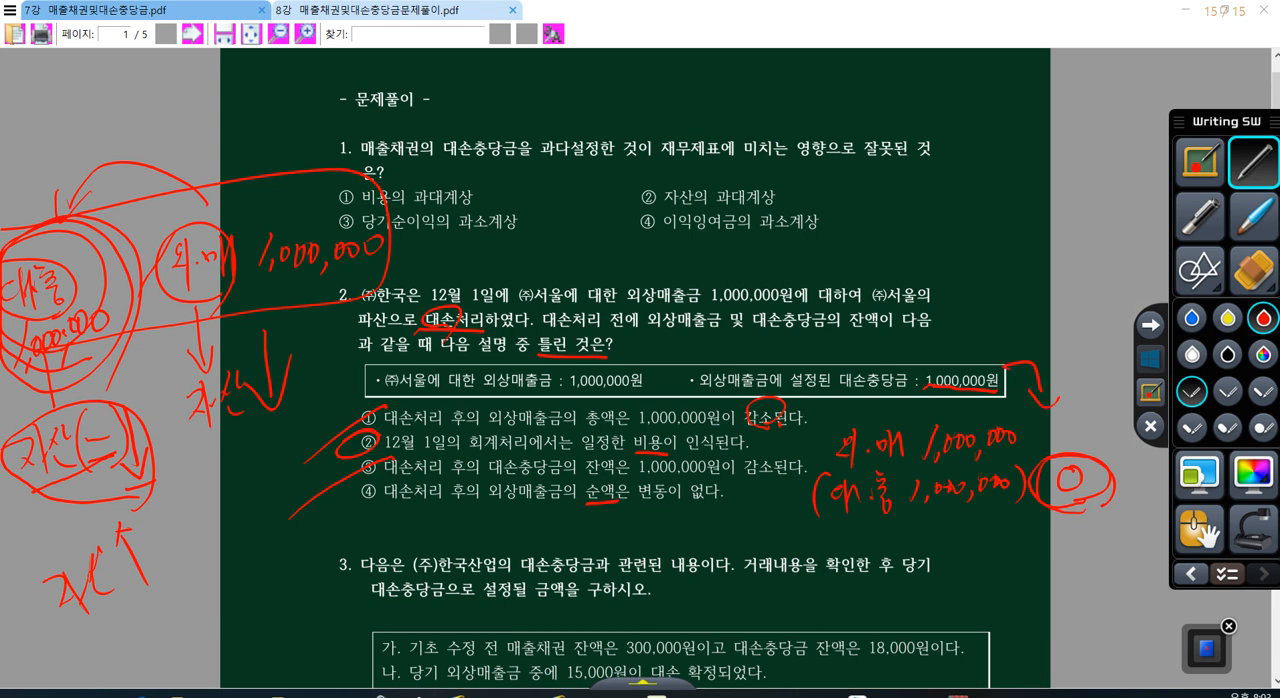
Step: Write "외.매 0" and "대.충" beside question 1, and strike out both 1,000,000 lines next to question 2's options
mouse_move(952, 144)
mouse_down()
mouse_move(960, 178)
mouse_move(1008, 146)
mouse_up()
drag(1008, 138, 1008, 178)
drag(1061, 146, 1062, 142)
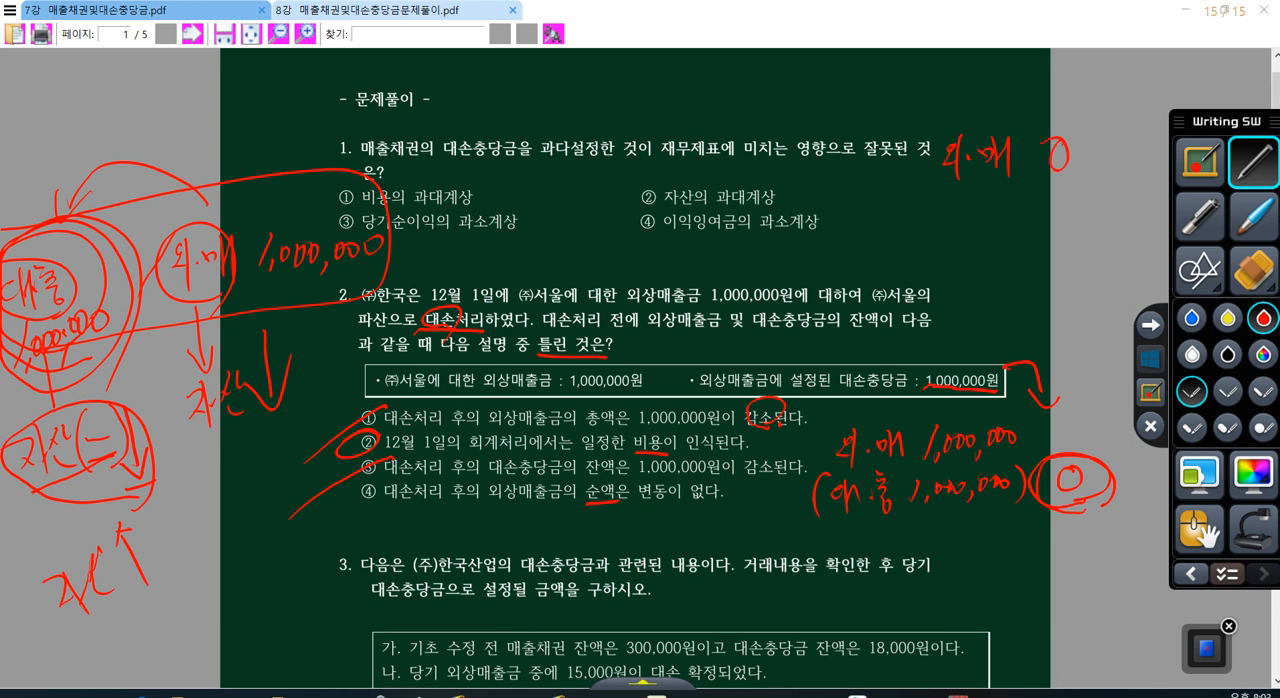
drag(804, 446, 1016, 435)
mouse_move(950, 188)
mouse_down()
mouse_move(938, 204)
mouse_move(966, 226)
mouse_move(993, 187)
mouse_move(1004, 192)
mouse_up()
mouse_move(982, 212)
mouse_down()
mouse_move(1004, 209)
mouse_move(1000, 234)
mouse_up()
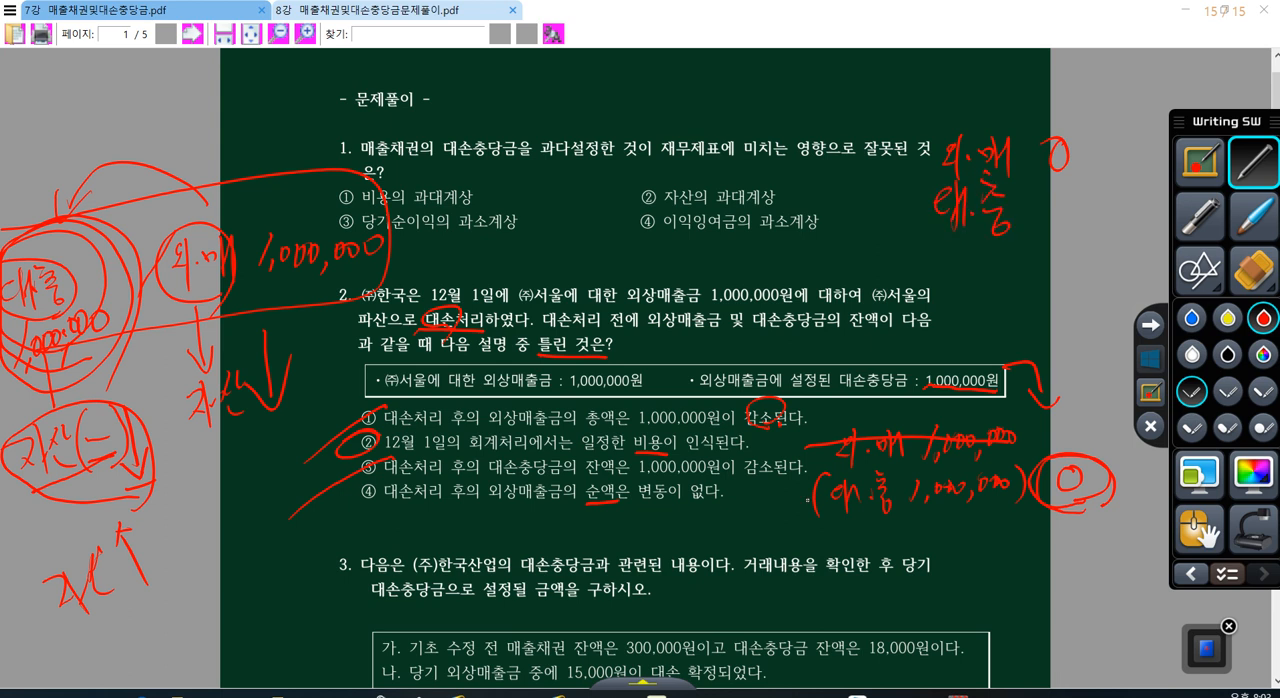
drag(826, 494, 1005, 481)
Step: Write 0 after the upper 대.충 and a net 0 beside it, underline the row, and circle the net 0
mouse_move(1052, 200)
mouse_down()
mouse_move(1113, 212)
mouse_move(1113, 190)
mouse_up()
drag(917, 236, 1136, 228)
mouse_move(1079, 206)
mouse_down()
mouse_move(1100, 232)
mouse_move(1082, 205)
mouse_move(1150, 220)
mouse_up()
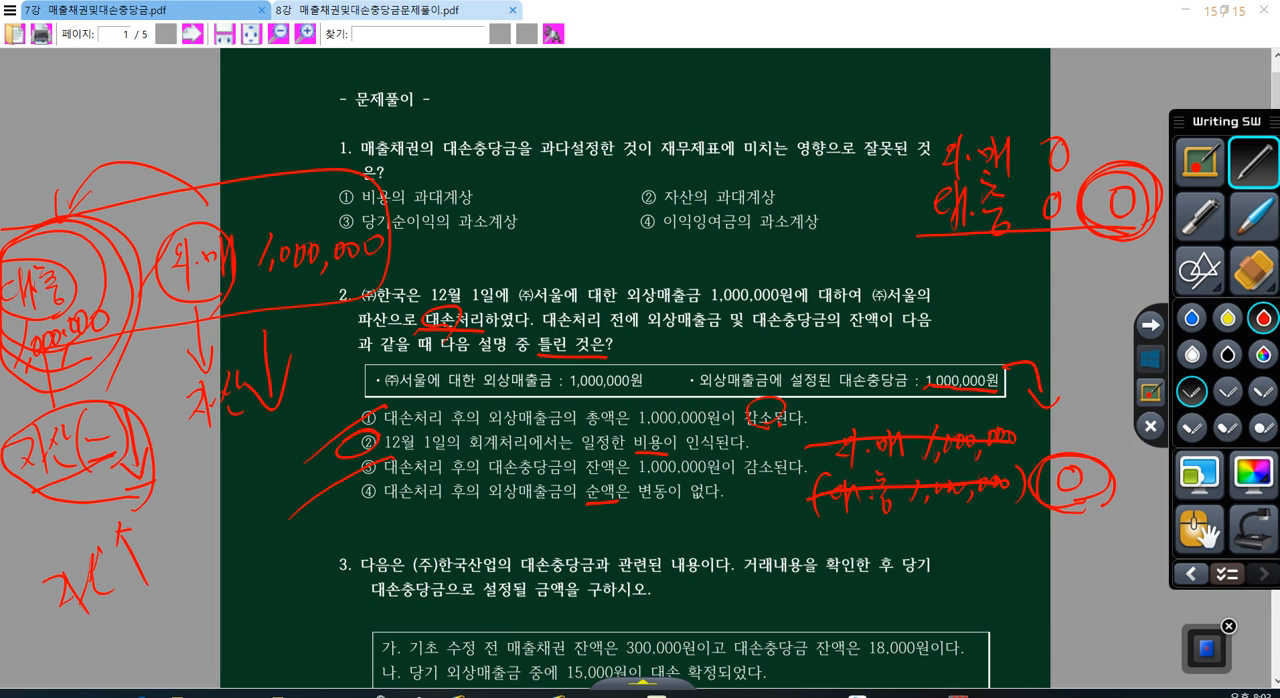
Step: Circle the lower 0 again, draw an upward arrow from it to the upper net 0, and slash through option ④
mouse_move(1104, 476)
mouse_down()
mouse_move(1030, 472)
mouse_move(1110, 500)
mouse_up()
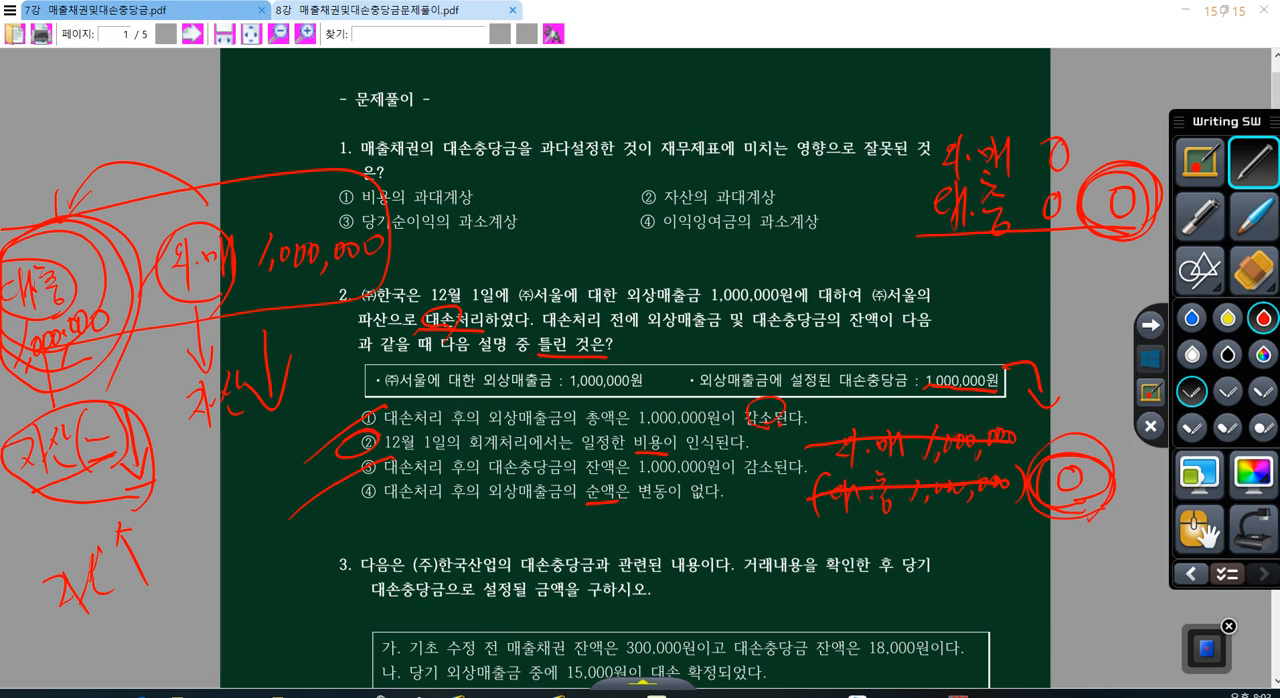
drag(1106, 240, 1100, 346)
drag(1078, 262, 1130, 252)
drag(394, 480, 315, 542)
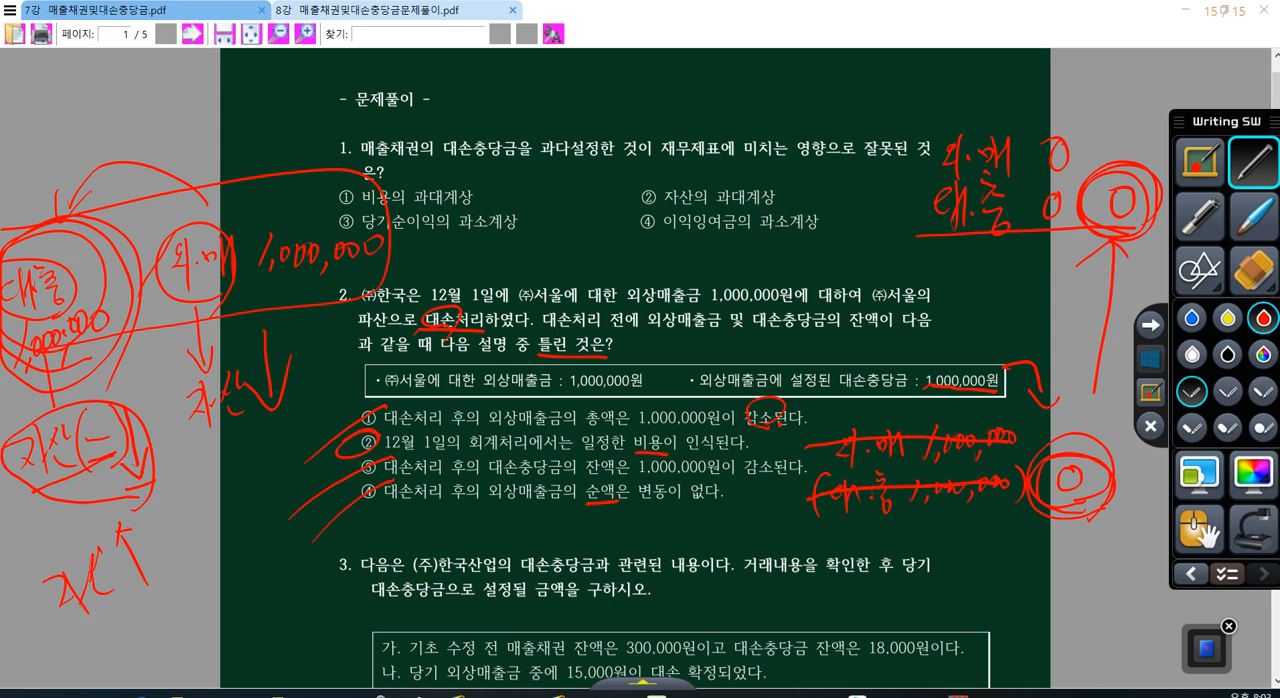
Step: Clear the annotations and, with the red pen, box 대손충당금 and underline 설정 in question 3's text
click(1147, 357)
scroll(635, 370, down, 5)
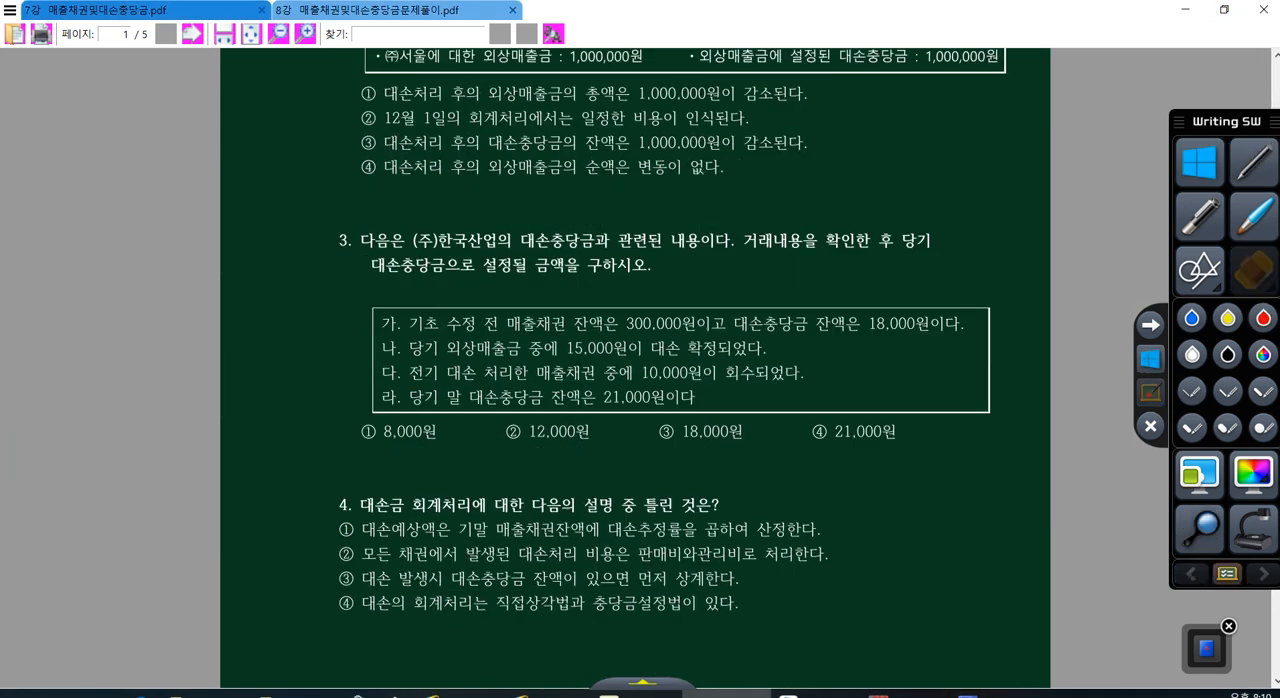
click(1263, 319)
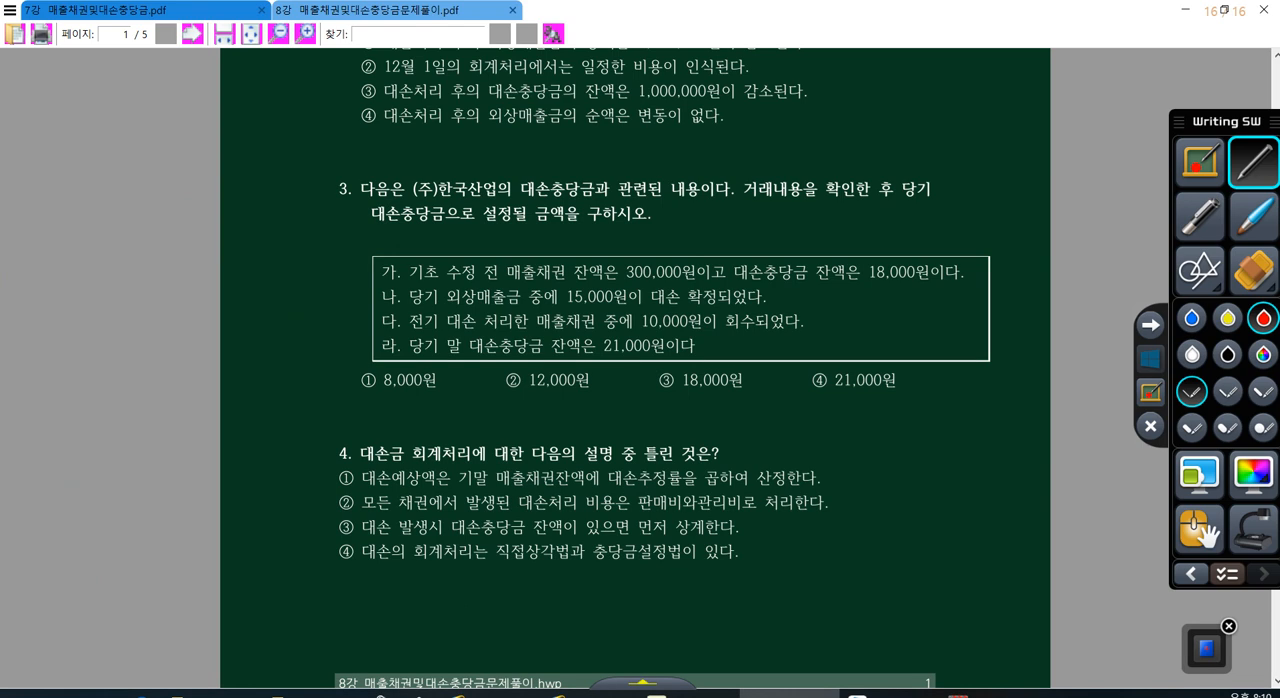
mouse_move(362, 236)
mouse_down()
mouse_move(416, 238)
mouse_move(449, 205)
mouse_move(363, 235)
mouse_up()
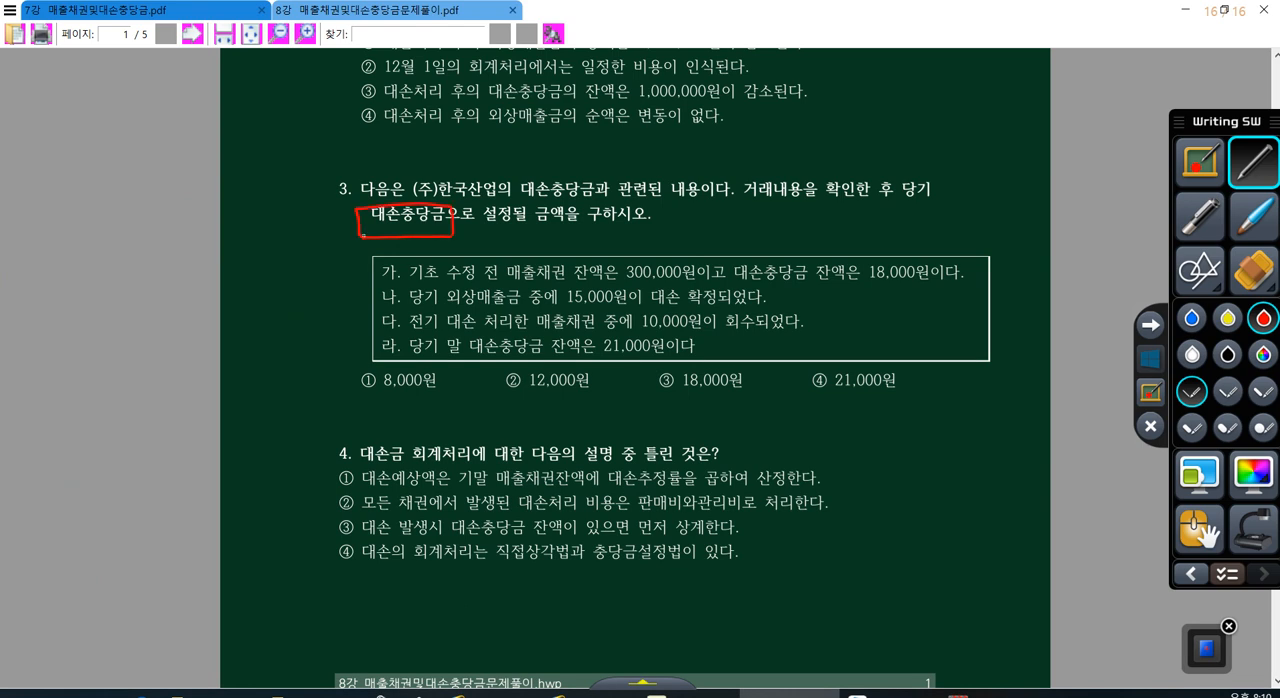
drag(485, 232, 516, 230)
Step: In item 가 of question 3, circle 기초, underline 대손충당금, and circle 18,000원
drag(436, 278, 448, 268)
drag(737, 281, 803, 285)
mouse_move(912, 286)
mouse_down()
mouse_move(925, 241)
mouse_move(946, 262)
mouse_up()
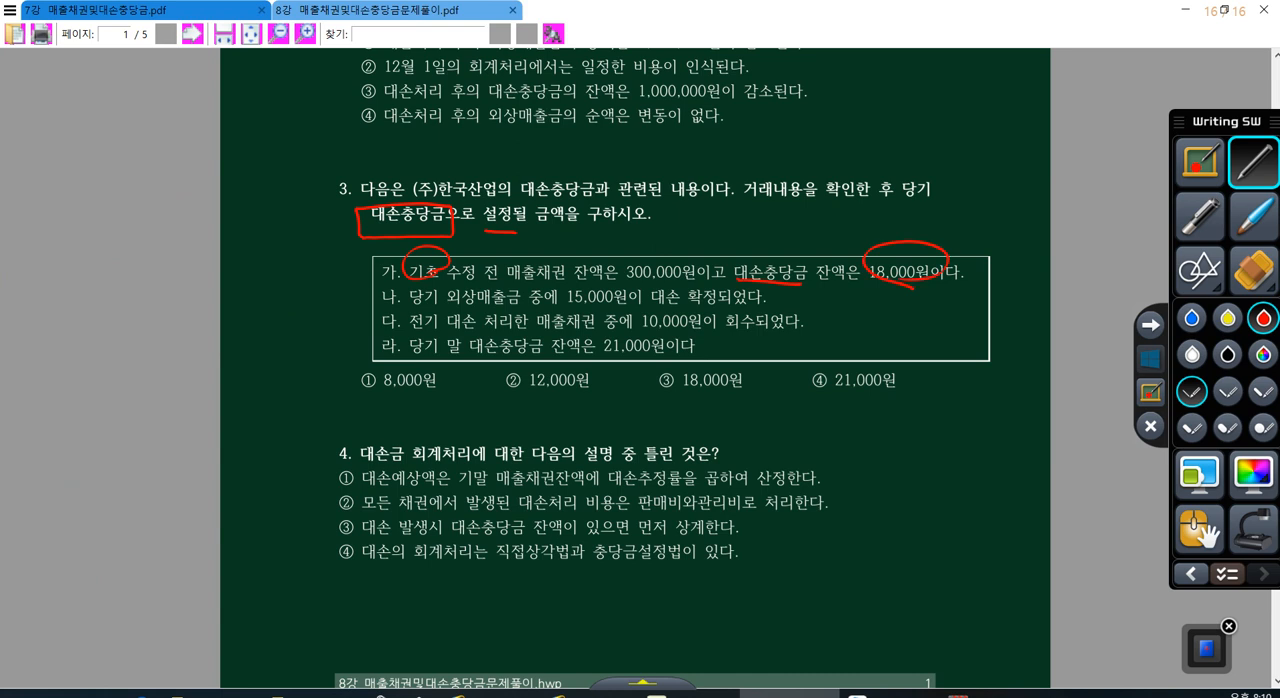
Step: Write a boxed 18,000 in the margin beside question 3, and underline 15,000원 and circle 대손 in item 나
drag(121, 126, 110, 177)
mouse_move(148, 122)
mouse_down()
mouse_move(128, 165)
mouse_move(146, 196)
mouse_up()
drag(165, 151, 175, 164)
drag(187, 151, 199, 150)
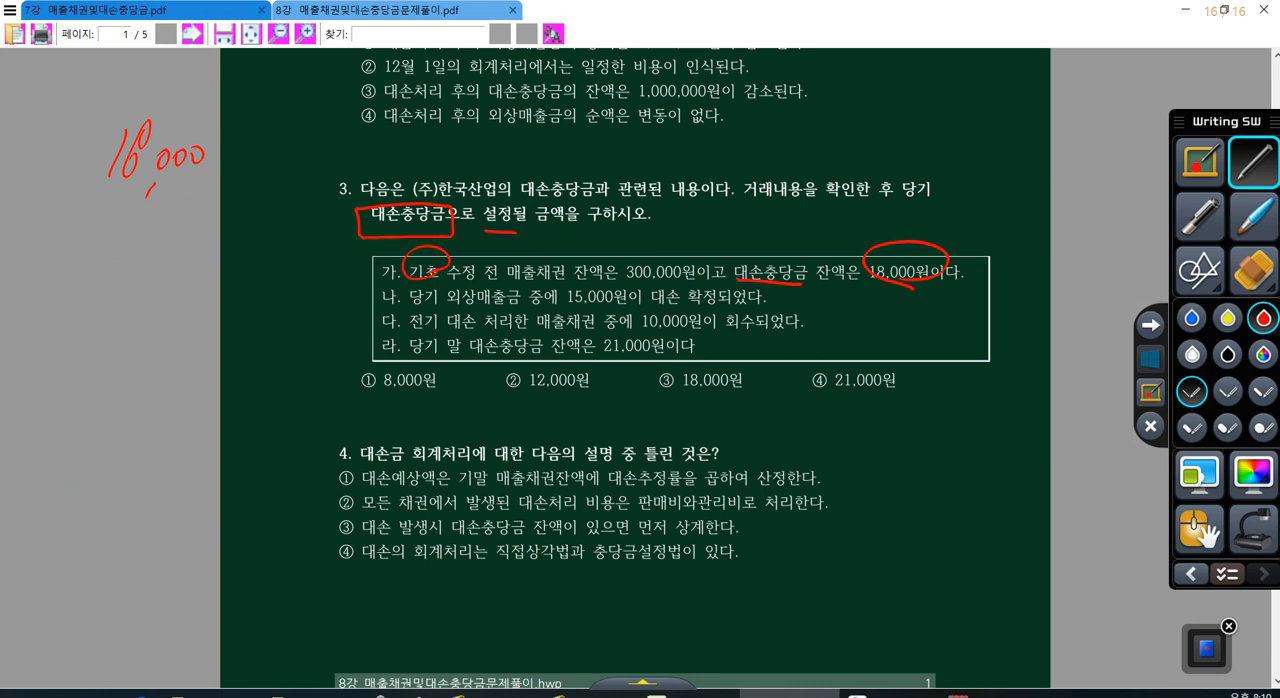
mouse_move(570, 296)
mouse_down()
mouse_move(636, 302)
mouse_move(690, 288)
mouse_move(684, 306)
mouse_up()
mouse_move(84, 198)
mouse_down()
mouse_move(216, 158)
mouse_move(90, 188)
mouse_up()
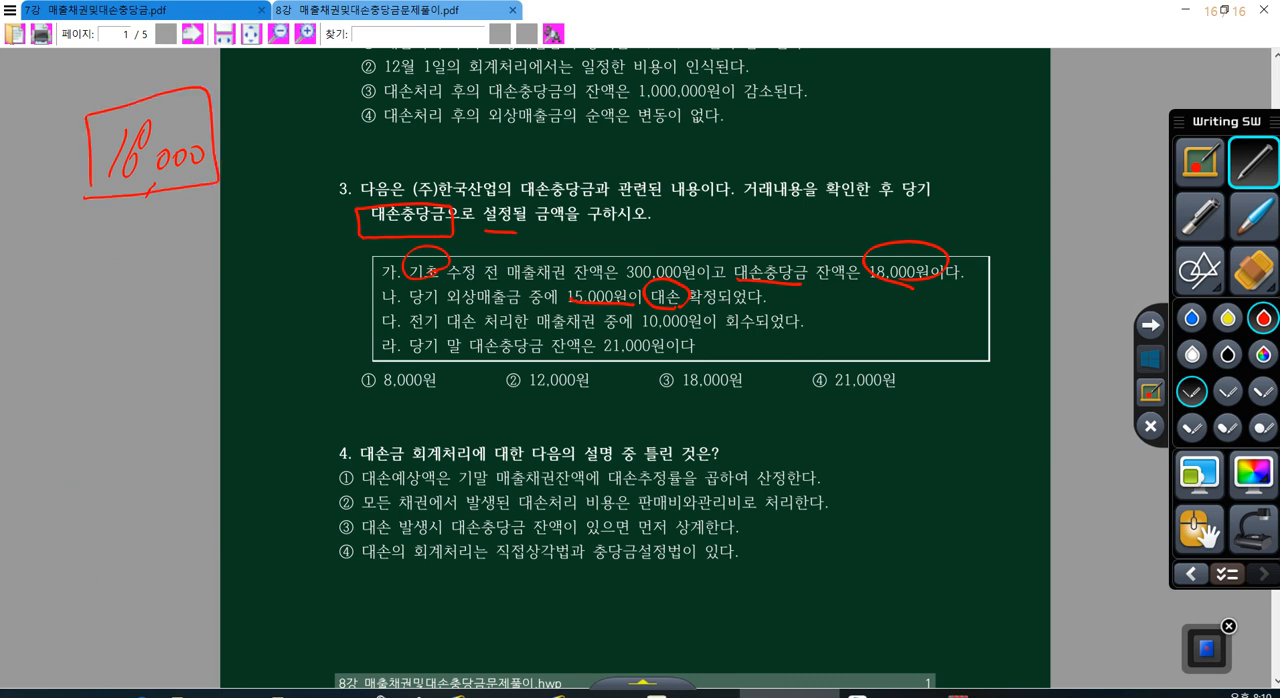
Step: Write "△ 15,000" beneath the boxed 18,000 as the deduction
mouse_move(38, 246)
mouse_down()
mouse_move(6, 276)
mouse_move(42, 248)
mouse_move(94, 278)
mouse_up()
drag(120, 240, 112, 270)
drag(142, 266, 138, 284)
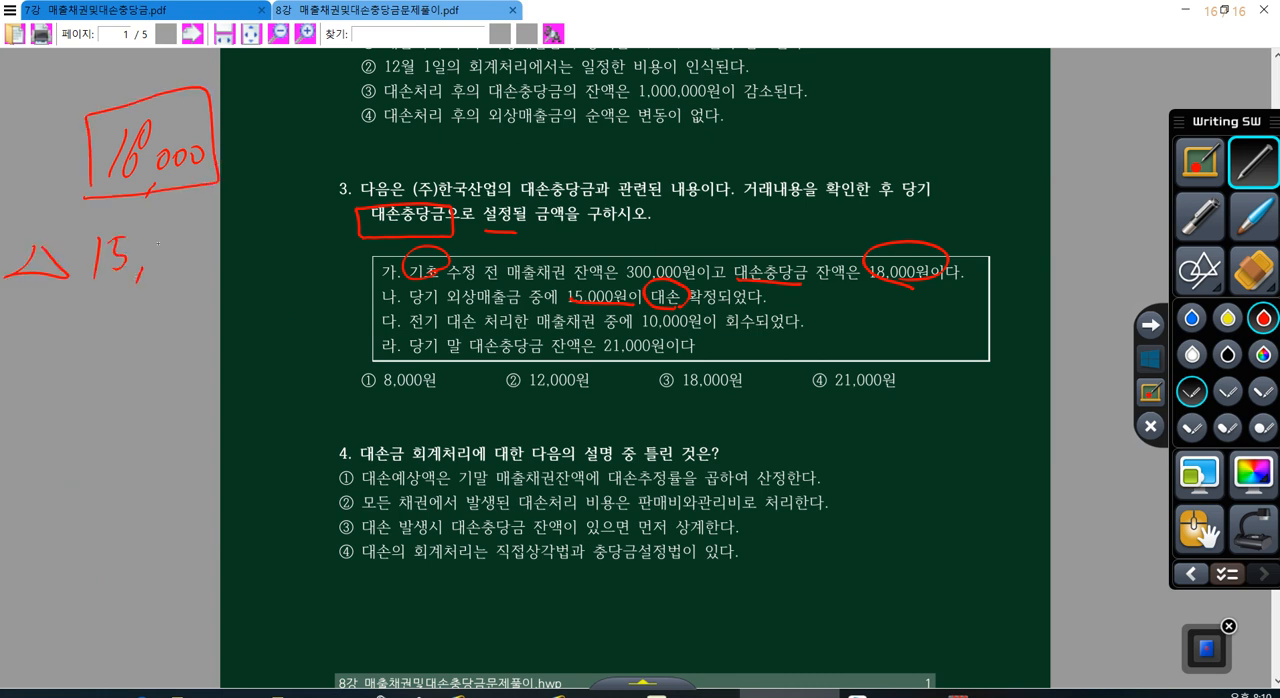
drag(162, 244, 160, 246)
mouse_move(180, 248)
mouse_down()
mouse_move(172, 262)
mouse_move(176, 242)
mouse_up()
drag(200, 238, 202, 240)
Step: Underline 전기 대손 and "10,000원이 회수" in item 다, and write "+ 10,000" beneath △ 15,000
drag(404, 329, 474, 336)
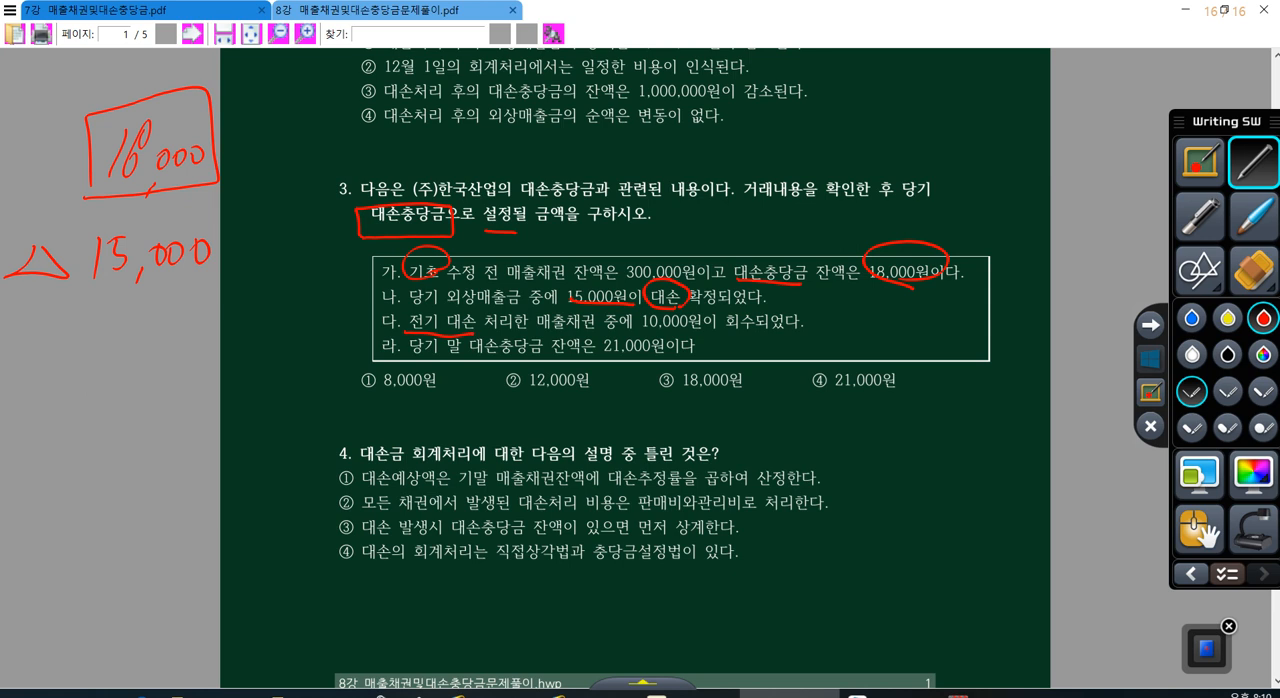
drag(642, 326, 760, 336)
drag(30, 337, 59, 333)
drag(40, 315, 45, 377)
drag(102, 310, 104, 358)
drag(116, 322, 124, 368)
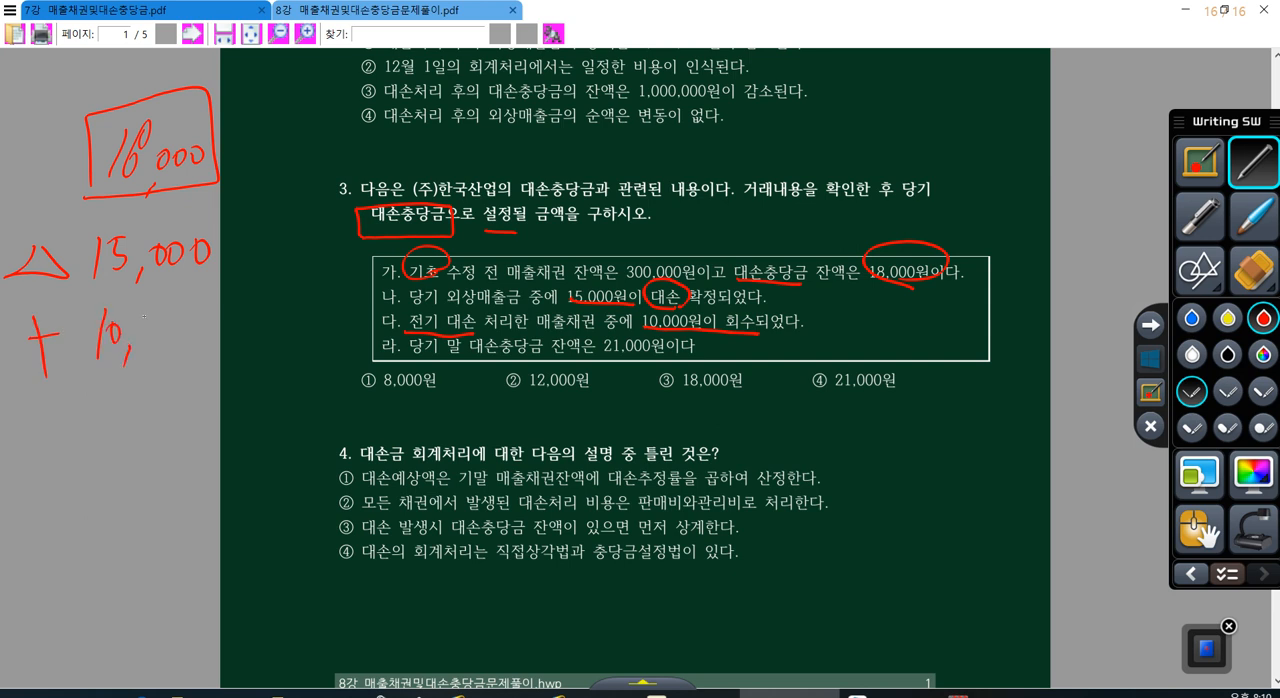
drag(158, 322, 175, 323)
drag(200, 326, 188, 340)
Step: Draw a total line under the margin calculation and write a circled 13,000 beneath it
mouse_move(24, 399)
mouse_down()
mouse_move(247, 360)
mouse_move(212, 456)
mouse_move(188, 378)
mouse_up()
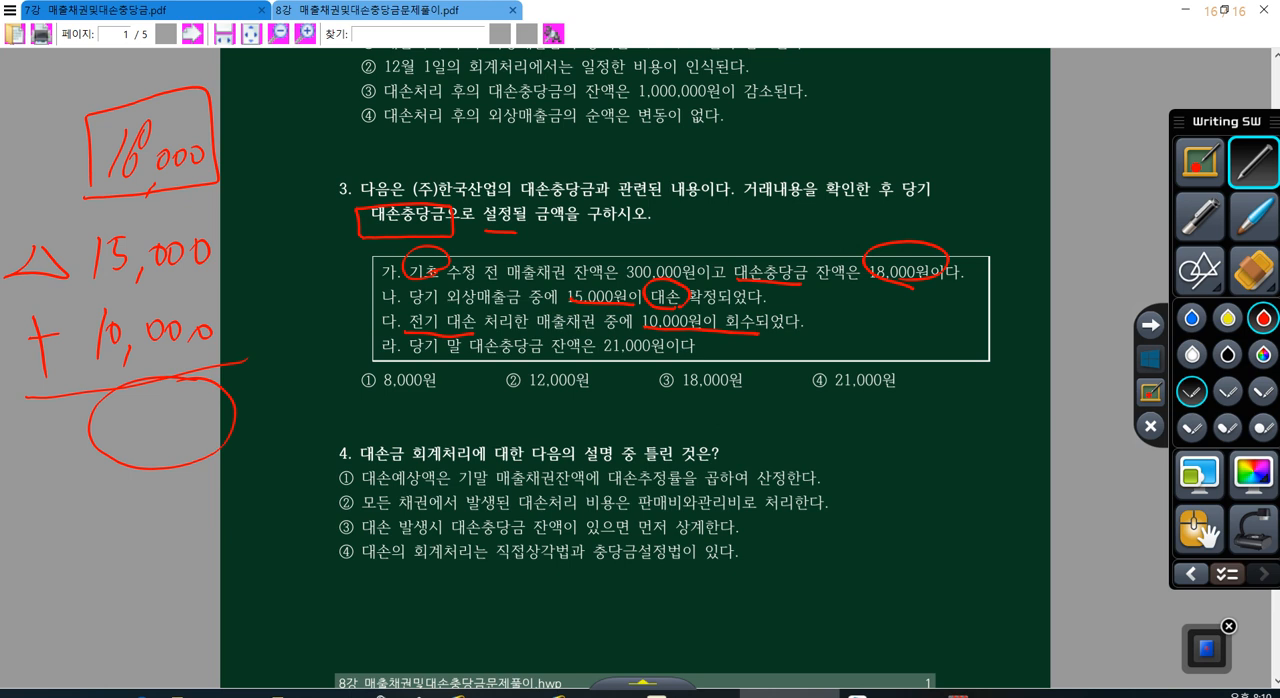
drag(110, 409, 120, 448)
mouse_move(135, 444)
mouse_down()
mouse_move(132, 459)
mouse_move(147, 434)
mouse_up()
drag(168, 410, 170, 407)
drag(200, 400, 199, 402)
Step: Draw an arrow from 13,000 to item 라, circle its 21,000원, and write a circled plus sign and circled 8,000
mouse_move(245, 413)
mouse_down()
mouse_move(360, 346)
mouse_move(357, 362)
mouse_up()
mouse_move(672, 333)
mouse_down()
mouse_move(600, 356)
mouse_move(660, 357)
mouse_up()
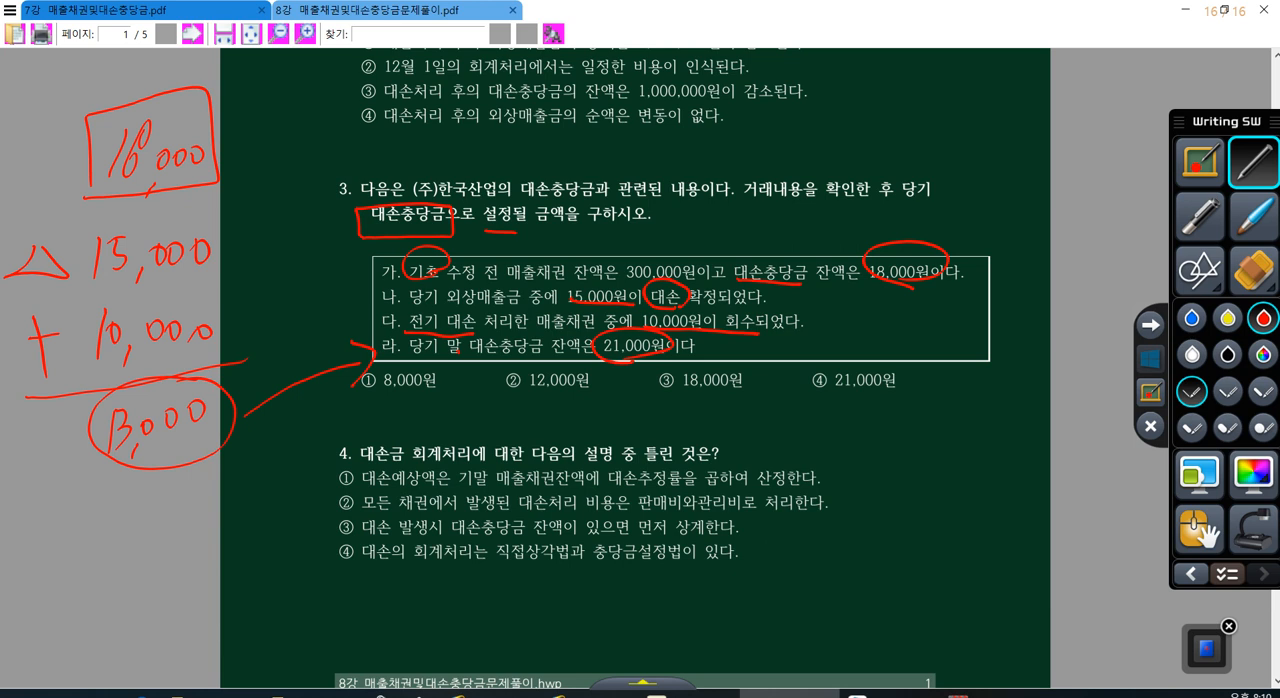
mouse_move(278, 416)
mouse_down()
mouse_move(272, 445)
mouse_move(285, 458)
mouse_move(300, 432)
mouse_move(324, 426)
mouse_move(296, 410)
mouse_up()
drag(216, 456, 212, 490)
mouse_move(204, 472)
mouse_down()
mouse_move(232, 468)
mouse_move(236, 446)
mouse_up()
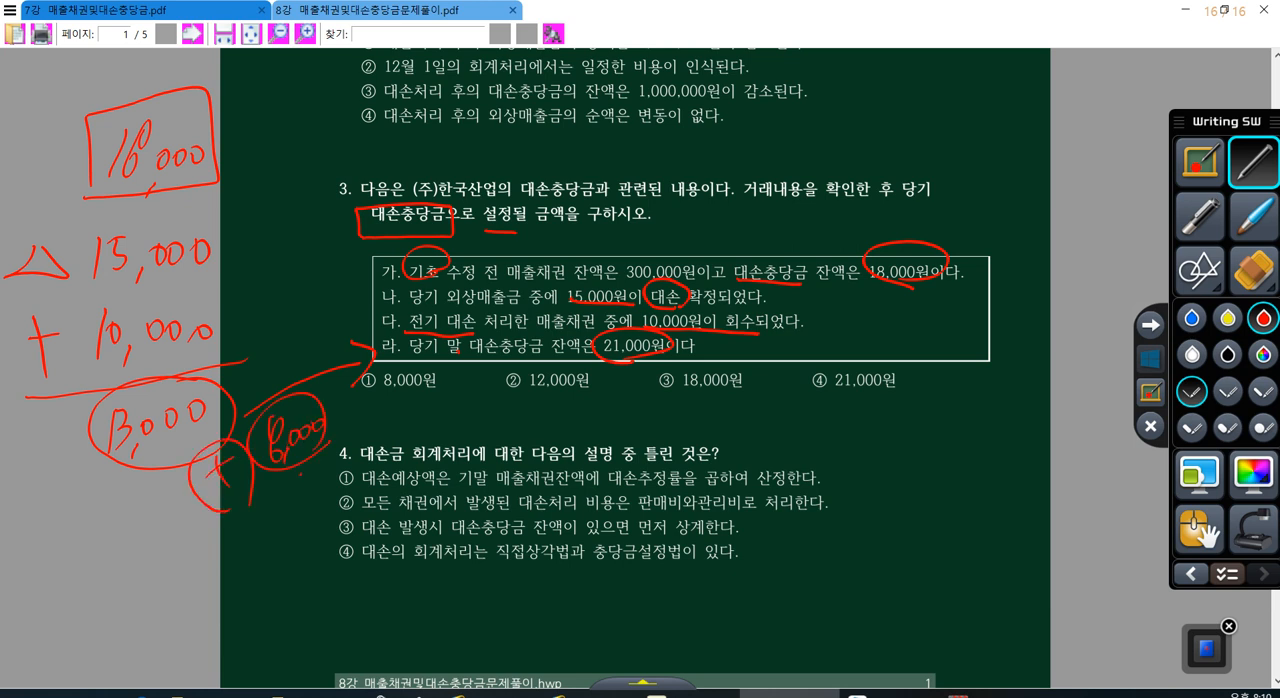
Step: Write a circled "설정" above the handwritten 8,000, and mark option ① as question 3's answer
mouse_move(266, 332)
mouse_down()
mouse_move(272, 362)
mouse_move(288, 340)
mouse_up()
drag(276, 352, 300, 372)
drag(290, 322, 296, 332)
drag(298, 320, 326, 360)
mouse_move(328, 346)
mouse_down()
mouse_move(334, 362)
mouse_move(316, 373)
mouse_up()
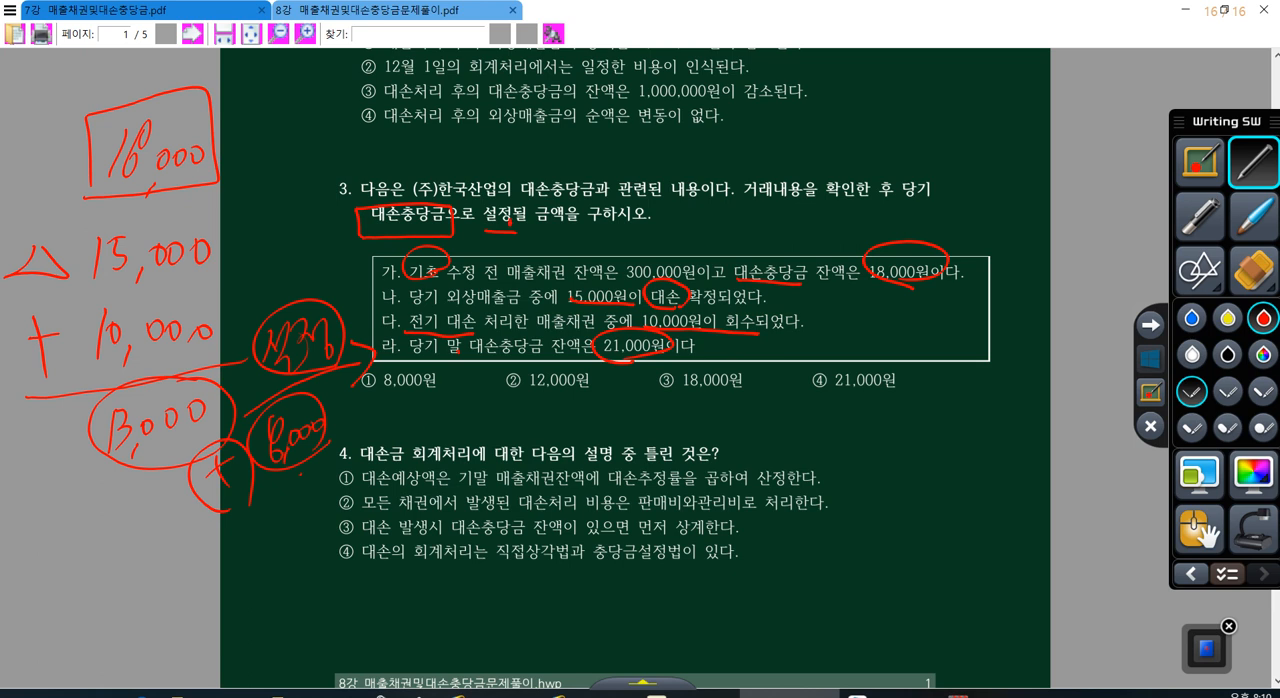
drag(372, 366, 368, 400)
Step: In option ① of question 4, underline 대손예상 and 매출채권잔액, circle 대손추정률, and write a circled 1% above
drag(348, 487, 420, 489)
mouse_move(495, 485)
mouse_down()
mouse_move(668, 490)
mouse_move(628, 486)
mouse_move(684, 474)
mouse_up()
drag(740, 421, 740, 450)
mouse_move(768, 406)
mouse_down()
mouse_move(750, 455)
mouse_move(780, 422)
mouse_up()
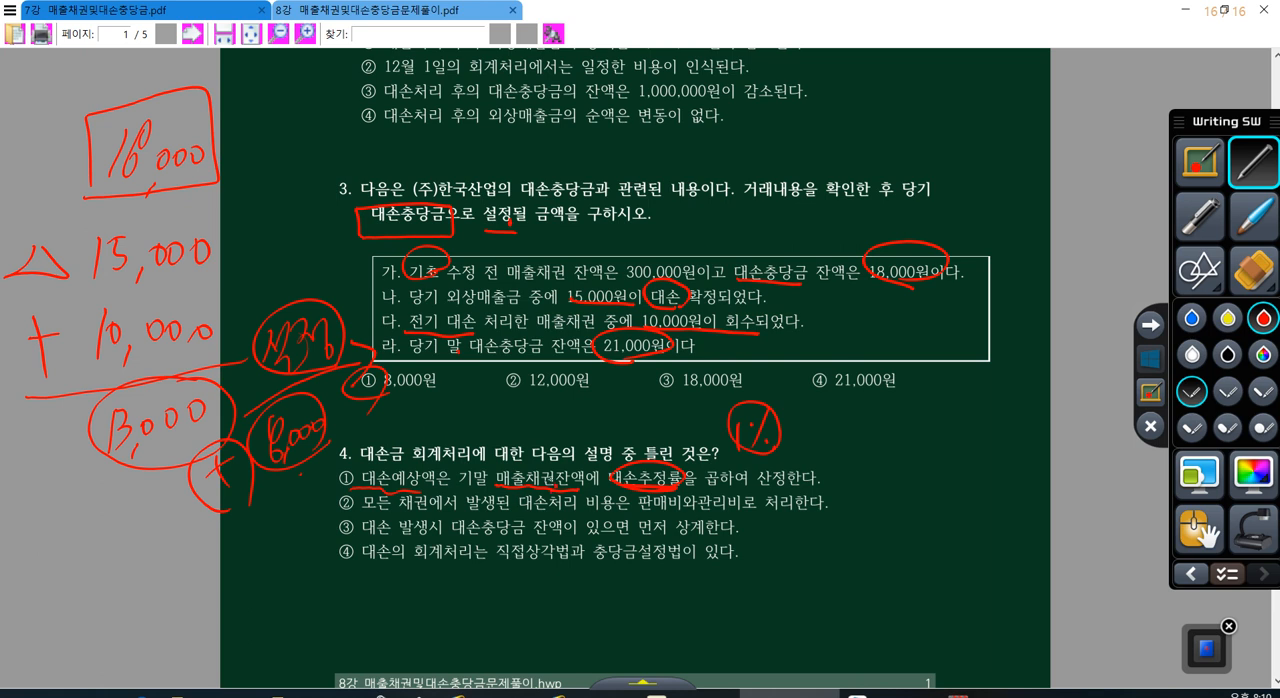
Step: Write "1억" above 매출채권잔액 and circle 대손예상 in option ① of question 4
mouse_move(540, 410)
mouse_down()
mouse_move(554, 404)
mouse_move(550, 438)
mouse_up()
drag(530, 406, 529, 450)
mouse_move(384, 492)
mouse_down()
mouse_move(432, 472)
mouse_move(416, 490)
mouse_up()
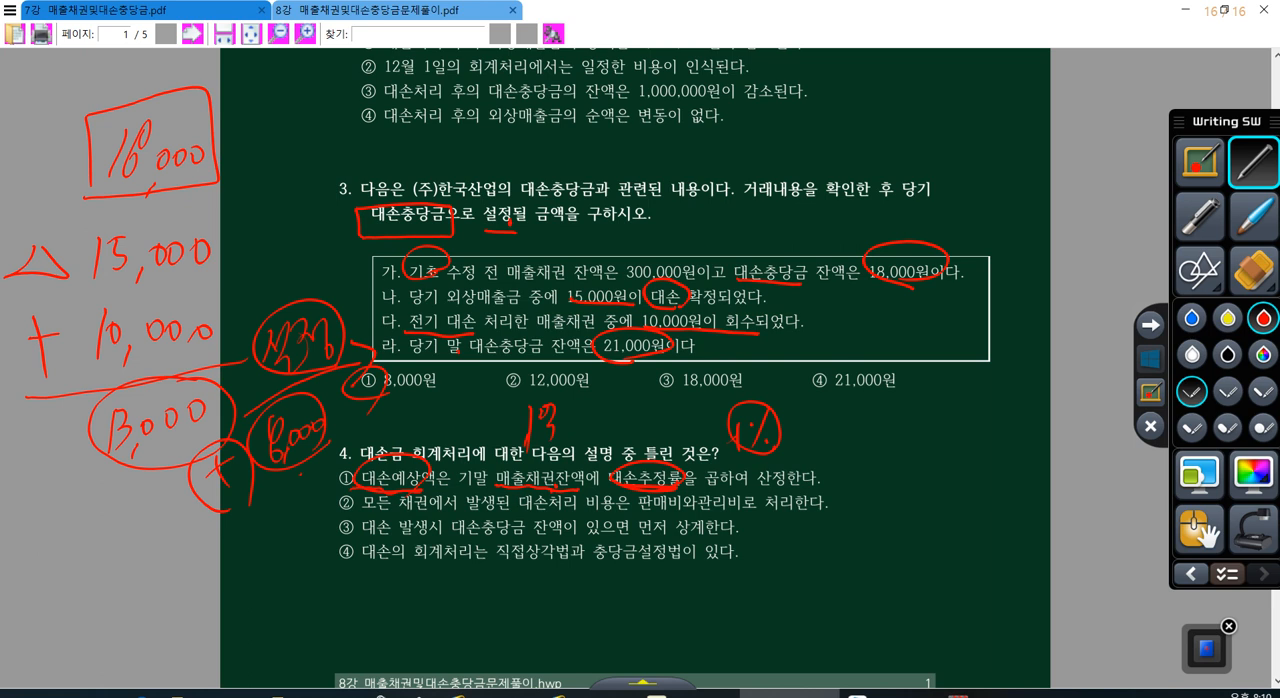
Step: Mark option ② of question 4, underline 모든 채권, and write a circled "대.상" beside the option
mouse_move(352, 495)
mouse_down()
mouse_move(336, 500)
mouse_move(418, 514)
mouse_up()
mouse_move(856, 494)
mouse_down()
mouse_move(882, 512)
mouse_move(908, 494)
mouse_move(922, 502)
mouse_up()
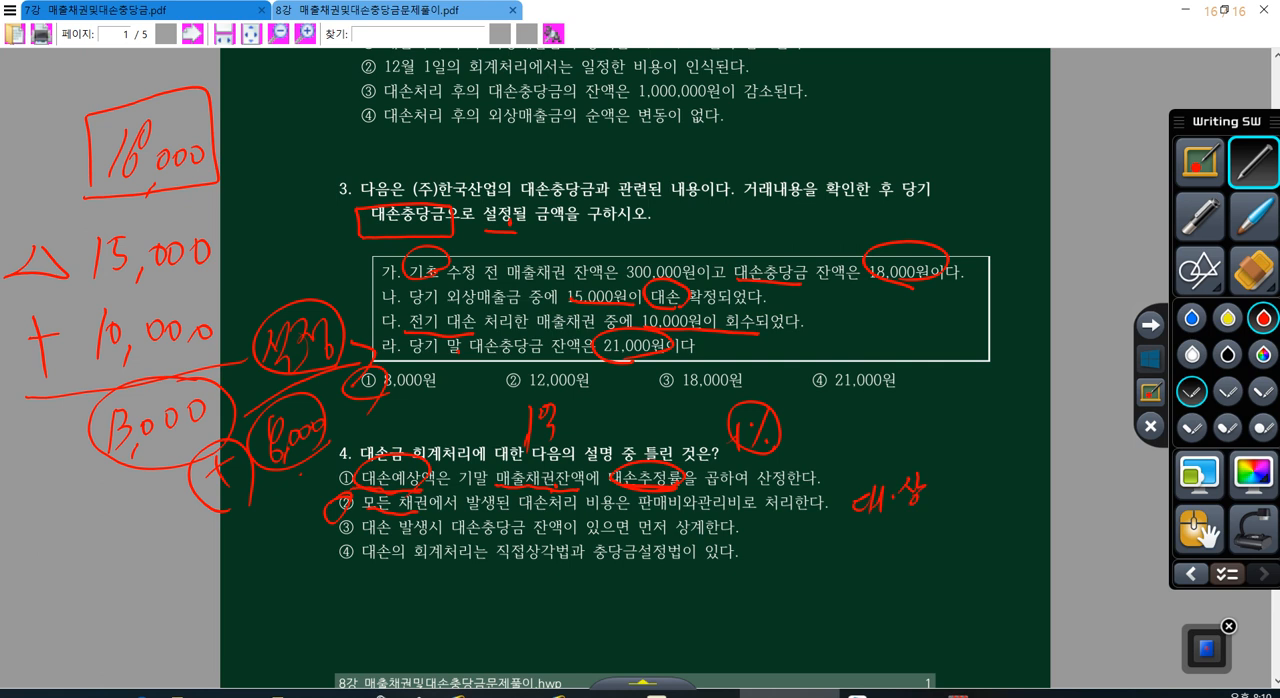
mouse_move(851, 526)
mouse_down()
mouse_move(912, 461)
mouse_move(870, 526)
mouse_up()
Step: Add a slash after the circled 대.상 and write a circled "기.대.상" next to it
drag(963, 472, 946, 522)
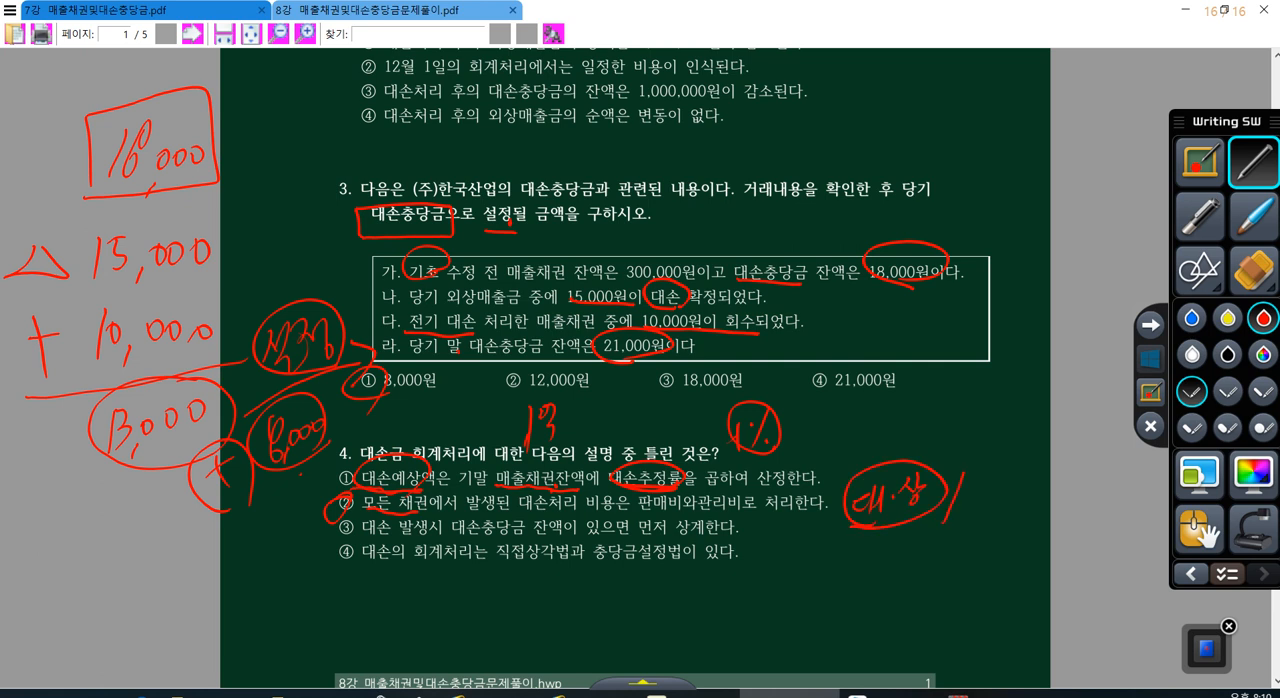
mouse_move(968, 474)
mouse_down()
mouse_move(974, 508)
mouse_move(1014, 488)
mouse_up()
click(994, 484)
mouse_move(1020, 462)
mouse_down()
mouse_move(1022, 496)
mouse_move(1078, 484)
mouse_up()
click(1040, 482)
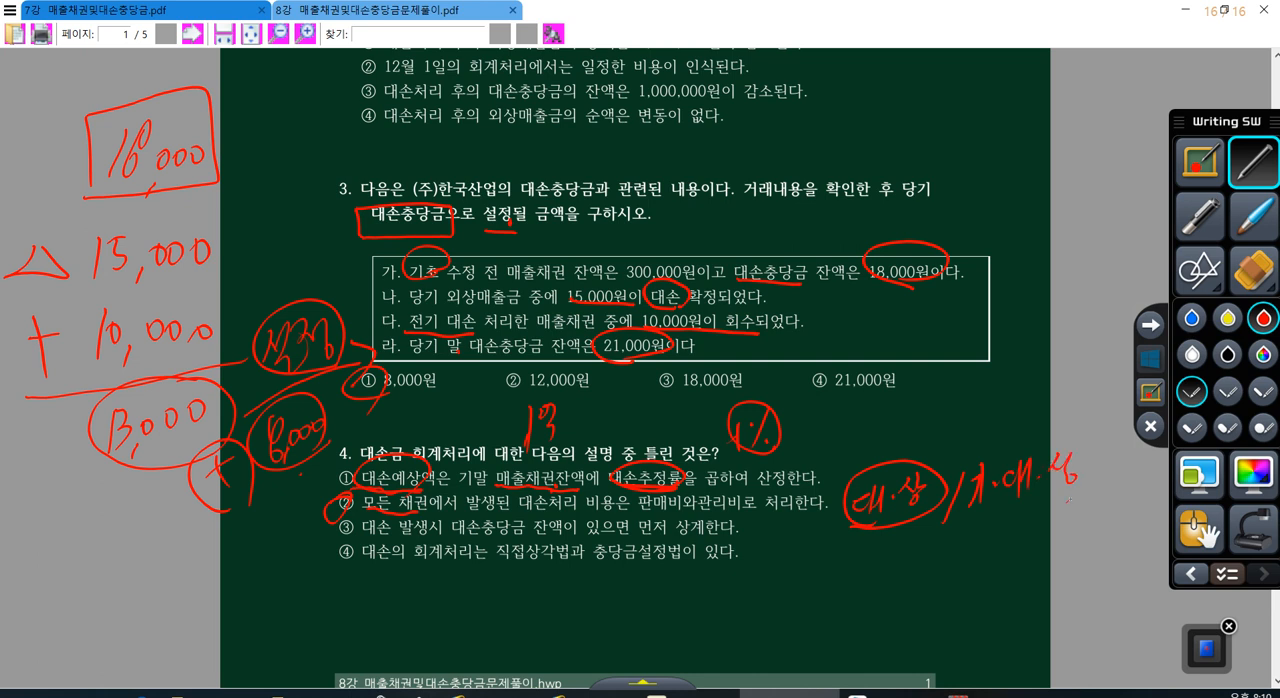
mouse_move(982, 500)
mouse_down()
mouse_move(1096, 452)
mouse_move(1092, 496)
mouse_up()
Step: Write 800 beneath 대.상 and 900 beneath 기.대.상
mouse_move(880, 538)
mouse_down()
mouse_move(866, 544)
mouse_move(878, 576)
mouse_up()
drag(891, 538, 886, 558)
drag(904, 536, 902, 558)
mouse_move(1010, 514)
mouse_down()
mouse_move(1010, 566)
mouse_move(1022, 546)
mouse_up()
mouse_move(1040, 522)
mouse_down()
mouse_move(1038, 538)
mouse_move(1044, 522)
mouse_up()
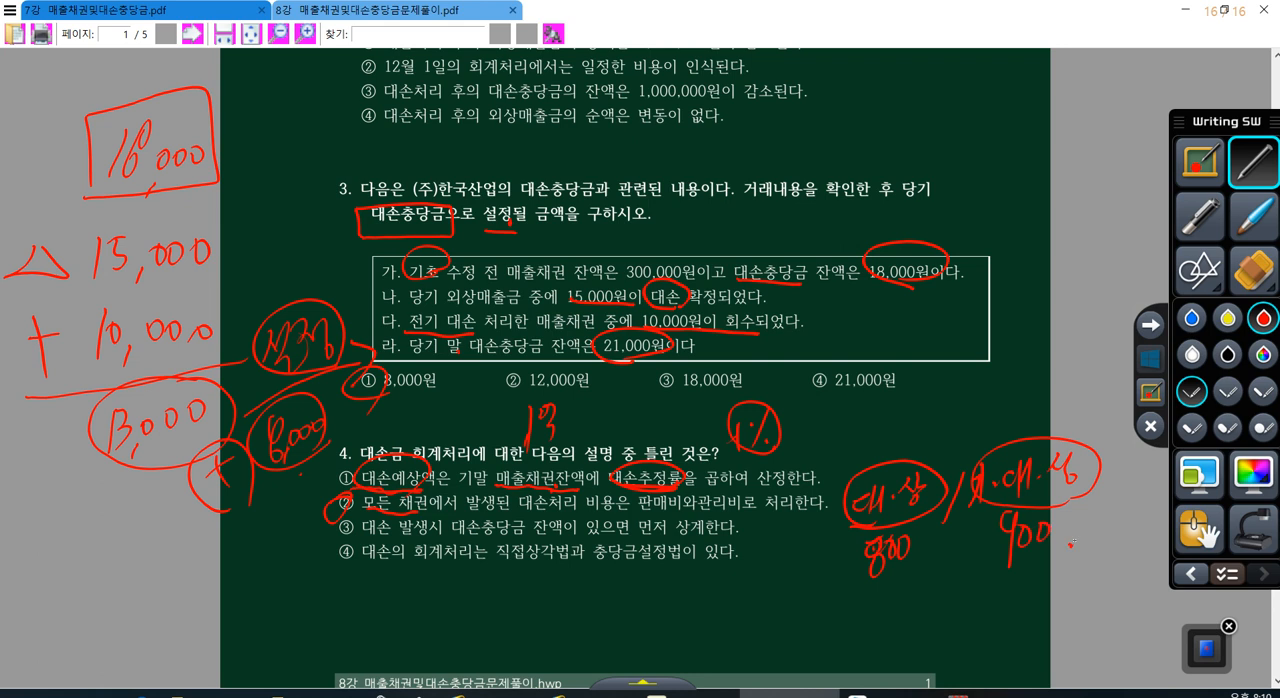
Step: Write "매.채" above 대.상 and "기.채" above 기.대.상
drag(822, 436, 842, 456)
drag(846, 440, 880, 456)
drag(888, 420, 890, 458)
drag(990, 394, 1004, 406)
mouse_move(1004, 378)
mouse_down()
mouse_move(1014, 436)
mouse_move(1042, 392)
mouse_move(1048, 418)
mouse_up()
drag(1052, 386, 1061, 437)
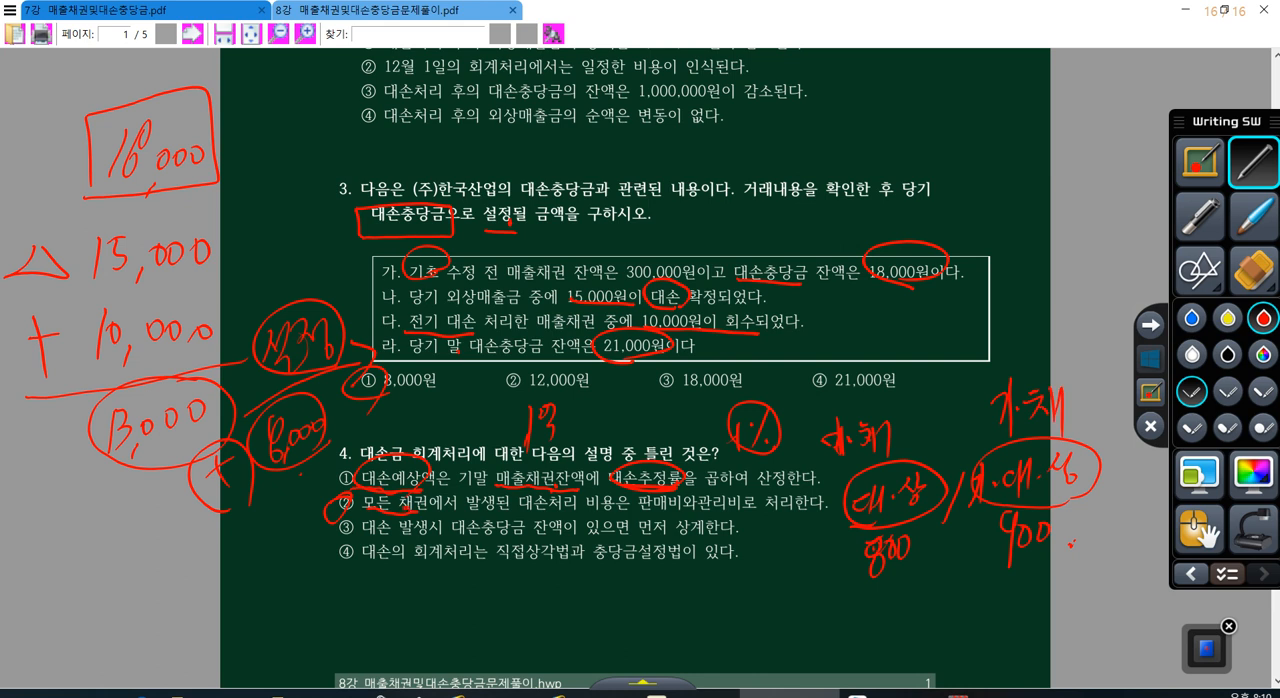
Step: Underline 판매비와관리비 in option ② of question 4 and circle the handwritten 800
drag(646, 513, 720, 515)
mouse_move(918, 590)
mouse_down()
mouse_move(856, 593)
mouse_move(930, 580)
mouse_up()
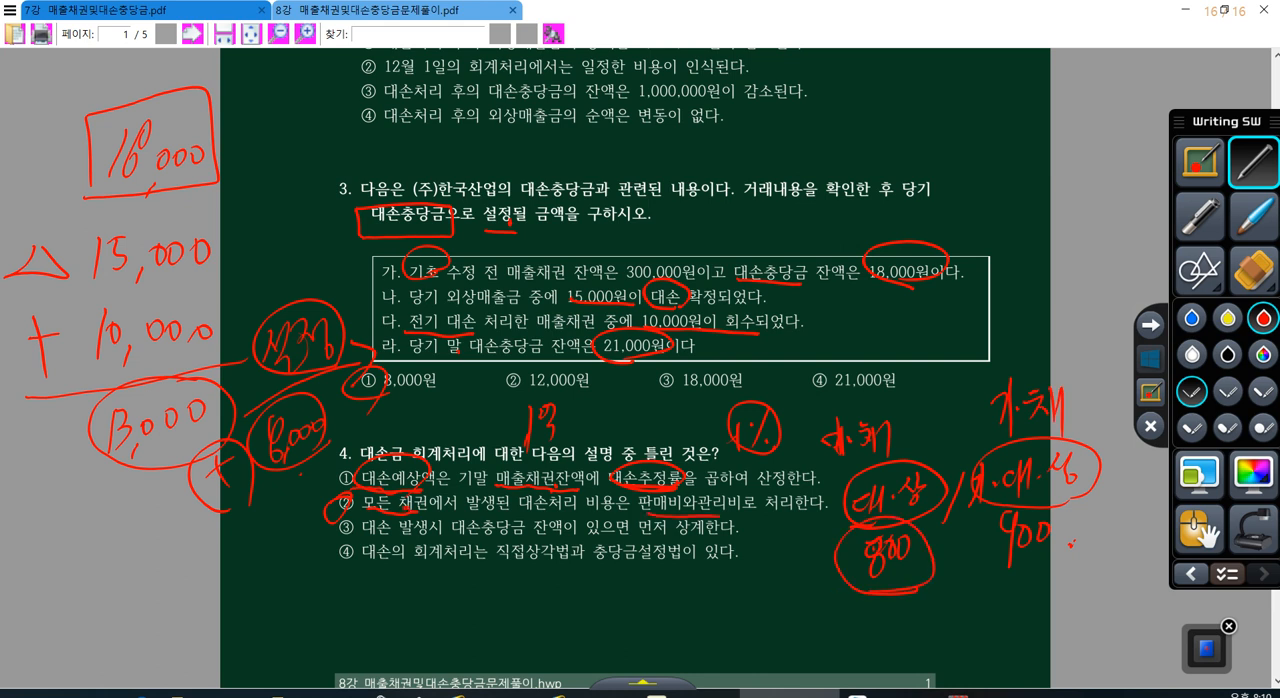
Step: Circle the handwritten 매.채 above 대.상
mouse_move(820, 450)
mouse_down()
mouse_move(890, 472)
mouse_move(812, 455)
mouse_move(910, 440)
mouse_up()
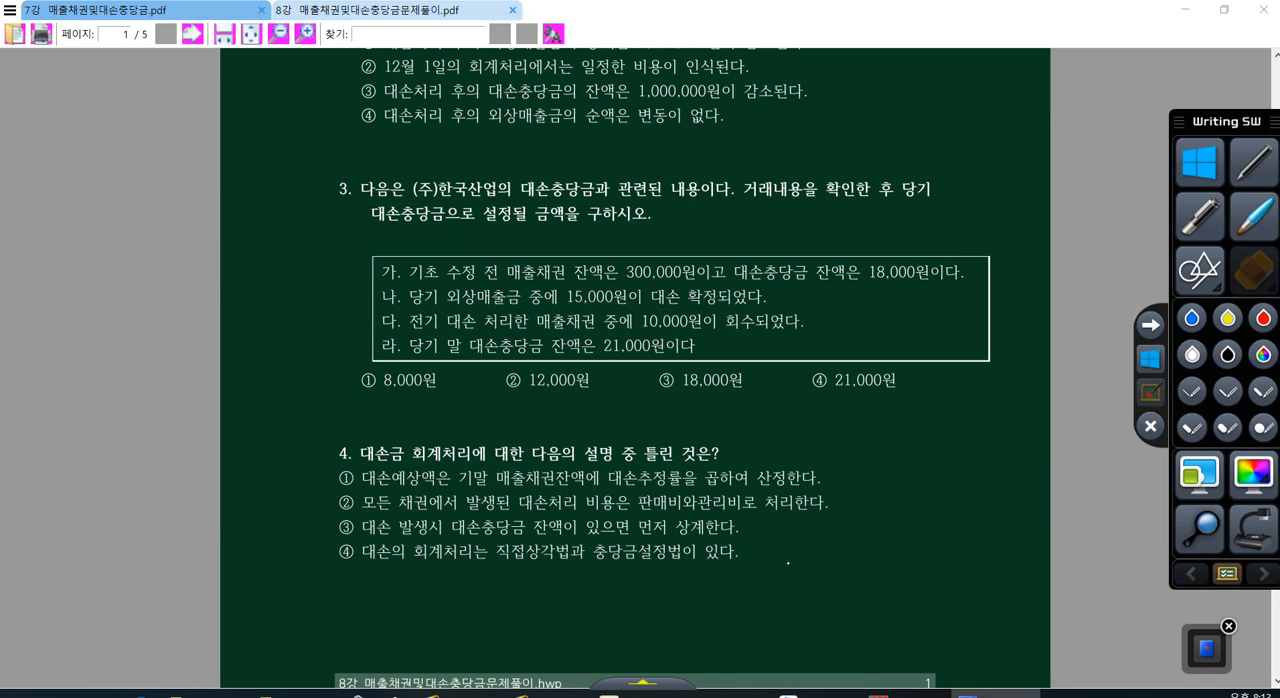
Step: In question 5, mark 할인 and 차감 in option ① and underline 매출채권 and 주된 영업활동 in option ② with the red pen
scroll(788, 563, down, 10)
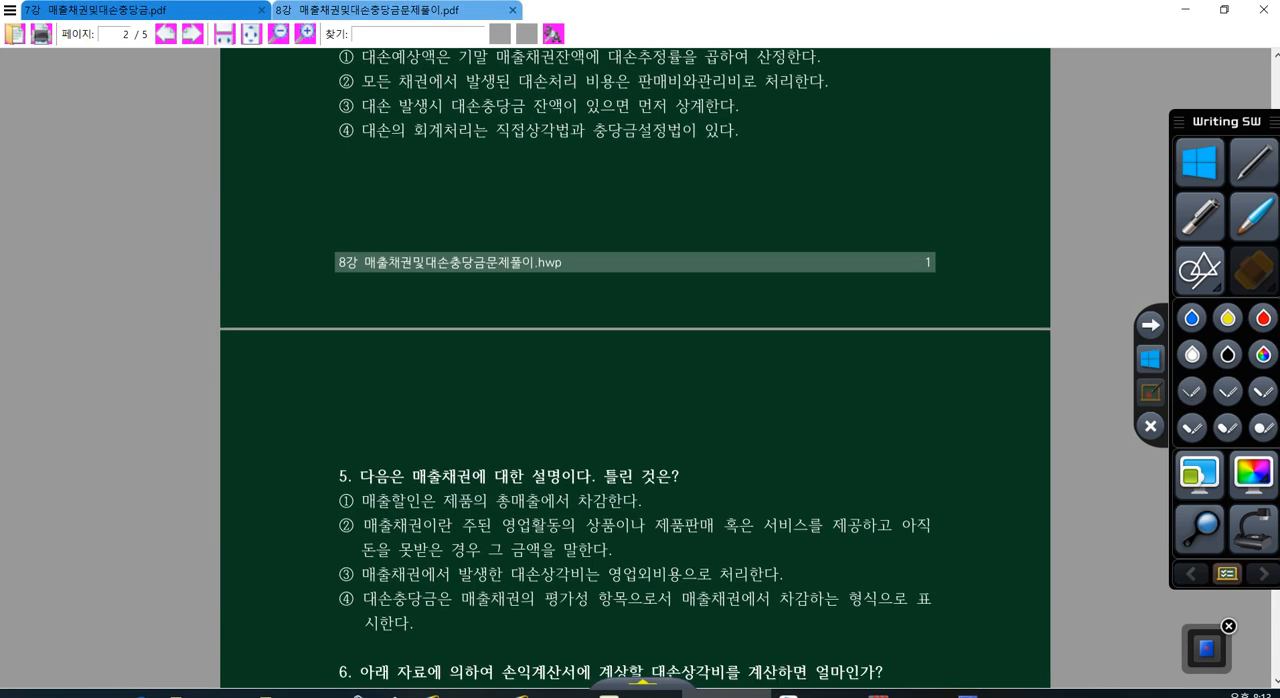
scroll(635, 370, down, 2)
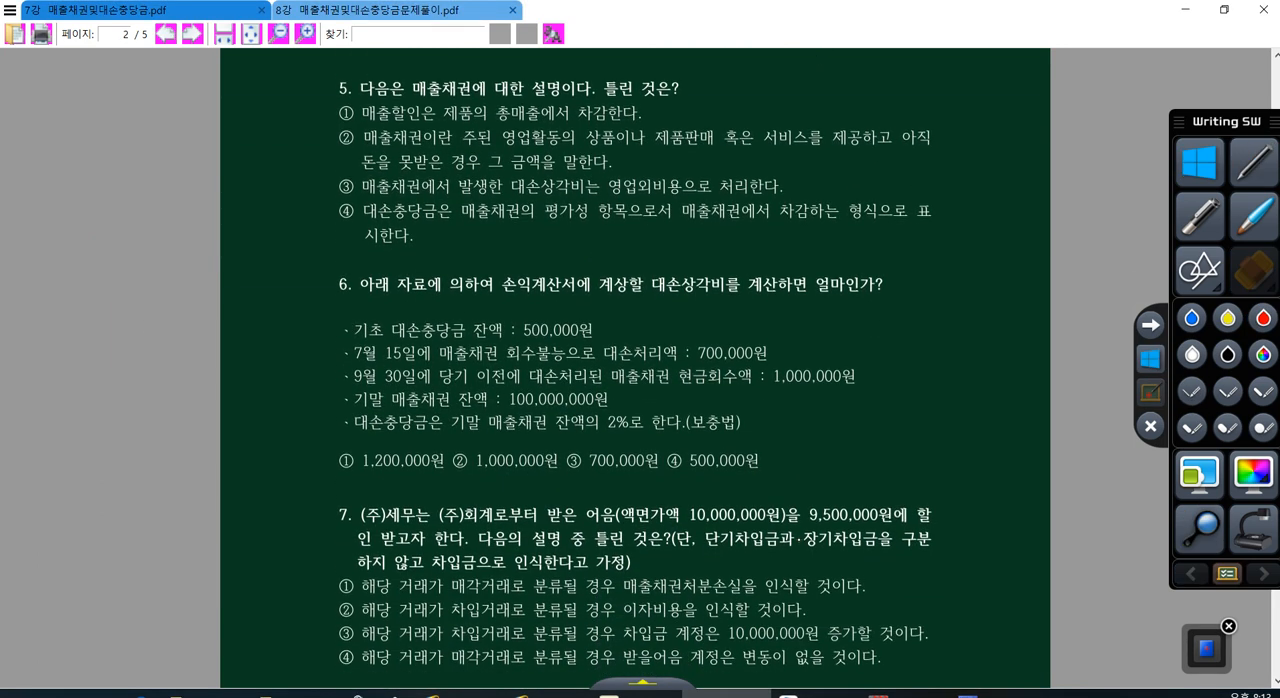
click(1254, 162)
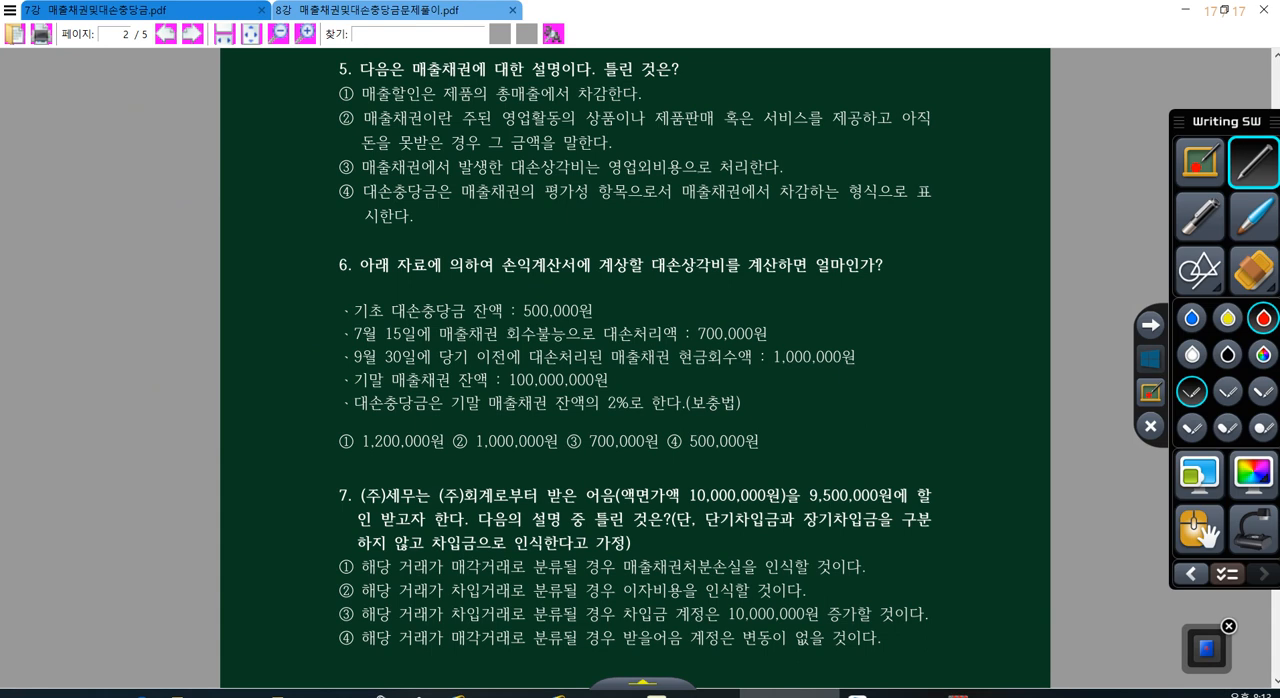
drag(417, 107, 416, 104)
drag(600, 89, 611, 76)
drag(367, 124, 556, 128)
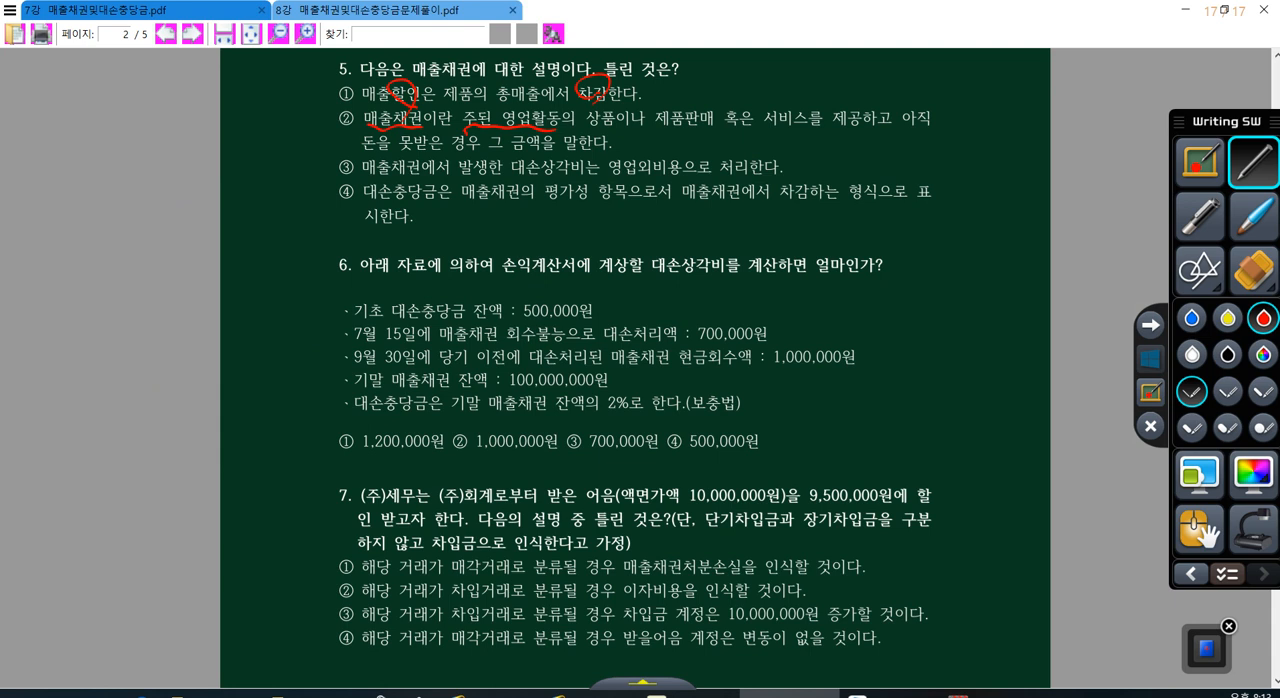
Step: Underline 매출채권에서 발생한 대손상각비 and 영업외비용 in option ③ of question 5, and mark ③ as the answer
drag(364, 170, 582, 180)
drag(644, 150, 688, 178)
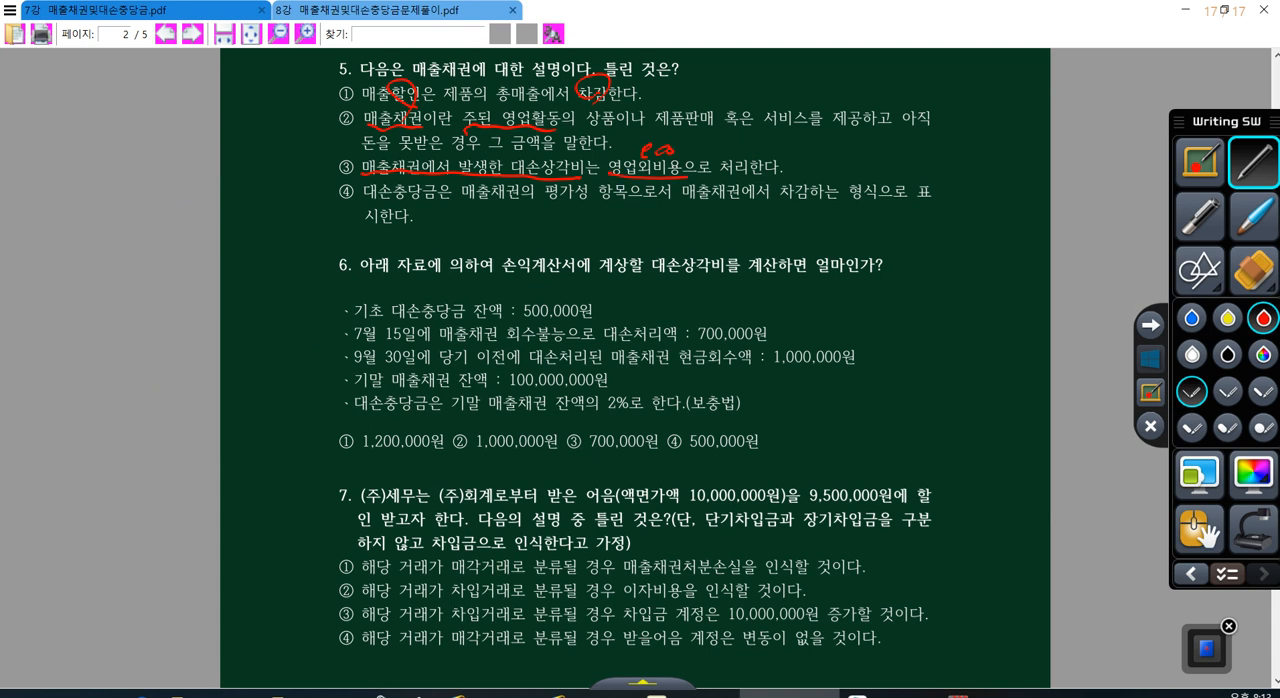
mouse_move(364, 154)
mouse_down()
mouse_move(314, 170)
mouse_move(340, 174)
mouse_up()
Step: Circle 대손상각비 in question 6 and write the date 7/15 on a blank blue board
mouse_move(692, 283)
mouse_down()
mouse_move(648, 238)
mouse_move(700, 284)
mouse_up()
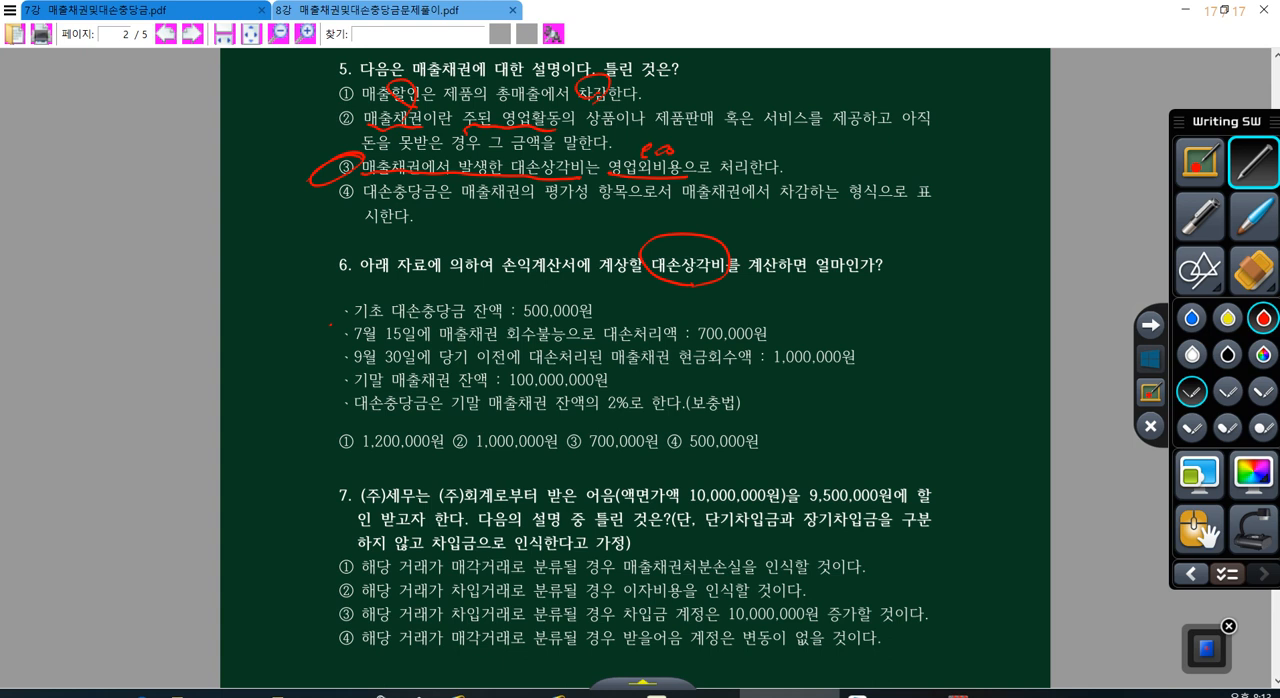
click(1254, 474)
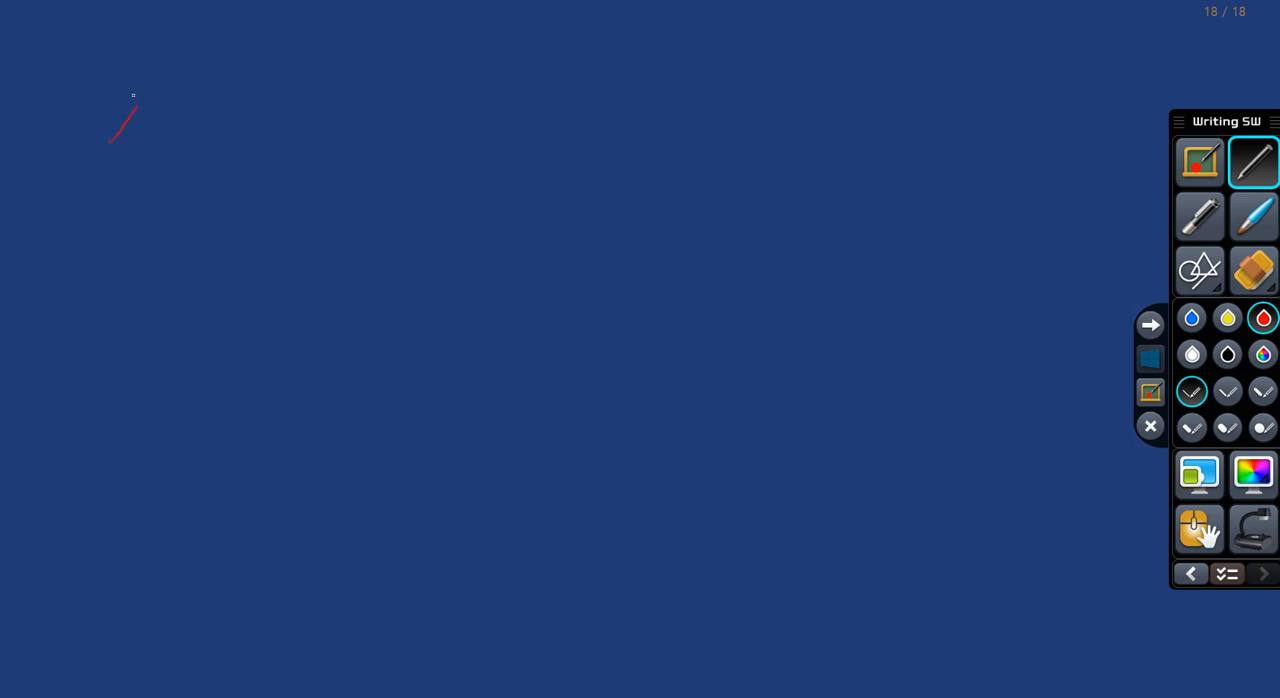
drag(136, 104, 118, 156)
mouse_move(162, 86)
mouse_down()
mouse_move(143, 155)
mouse_move(170, 150)
mouse_up()
drag(190, 113, 170, 156)
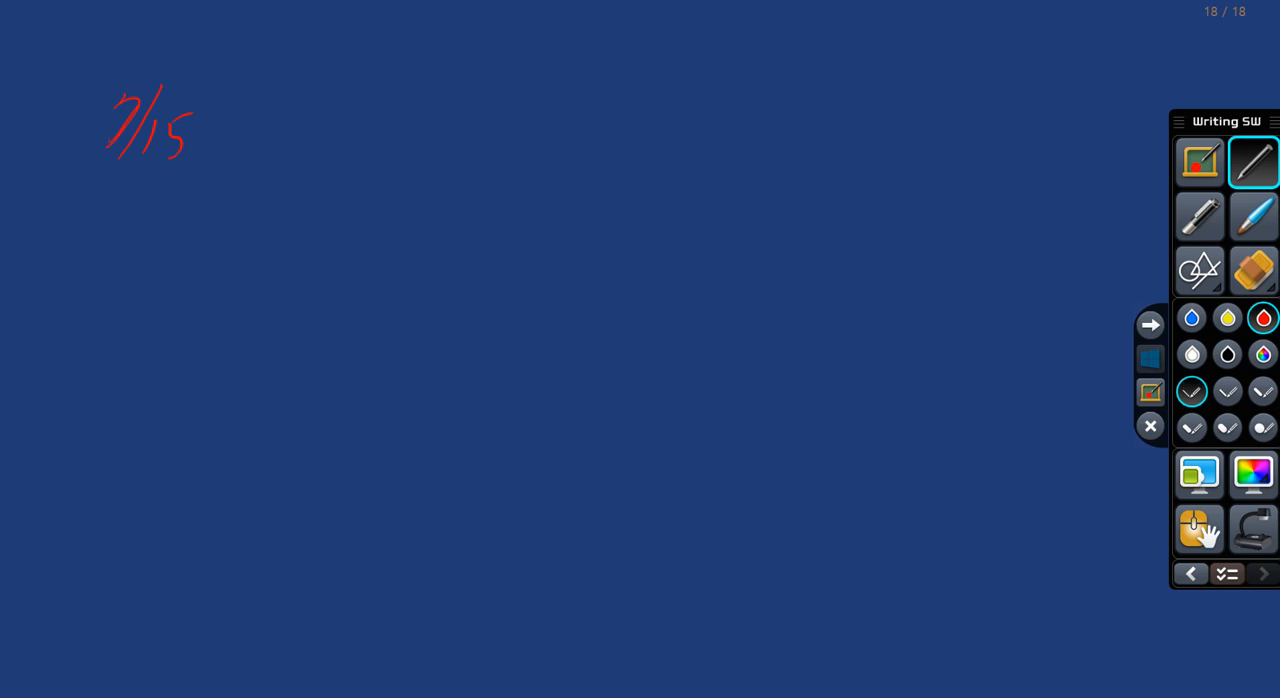
Step: Draw the journal entry slash on the 7/15 line and write 외상매출금 700,000 on the credit side
drag(596, 55, 545, 142)
drag(619, 82, 637, 138)
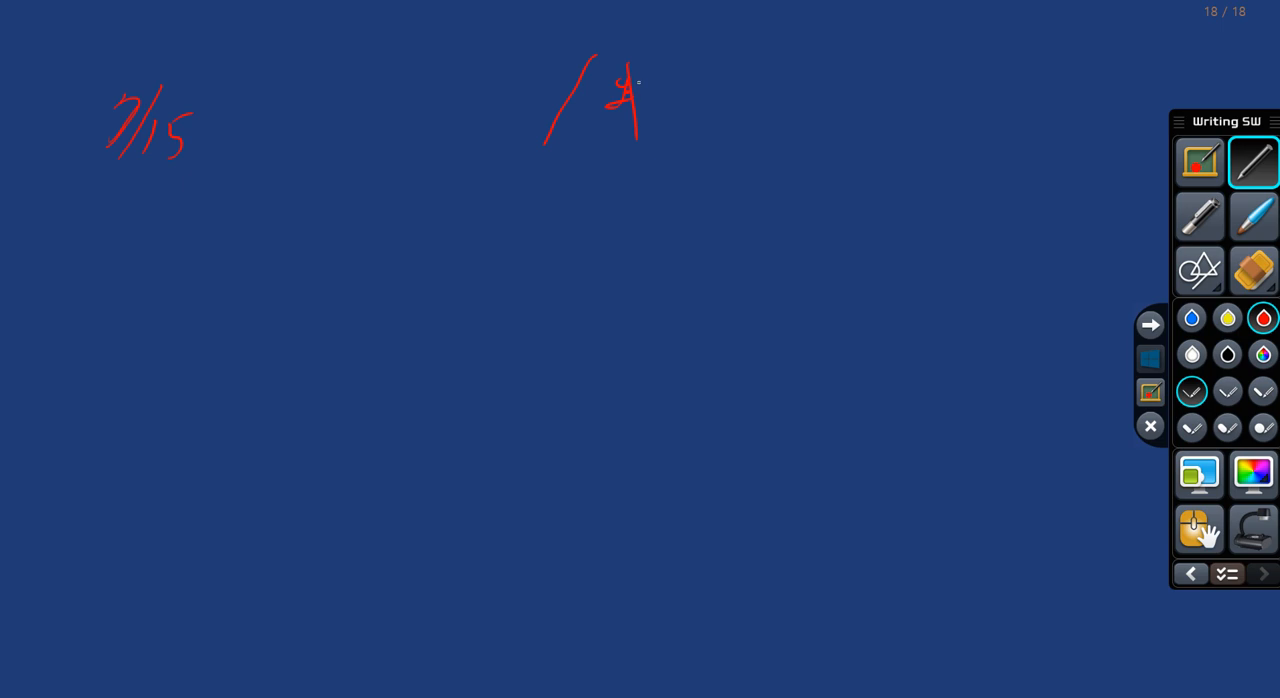
click(650, 89)
mouse_move(661, 93)
mouse_down()
mouse_move(676, 69)
mouse_move(685, 89)
mouse_move(699, 82)
mouse_up()
drag(712, 90, 737, 132)
drag(776, 64, 828, 108)
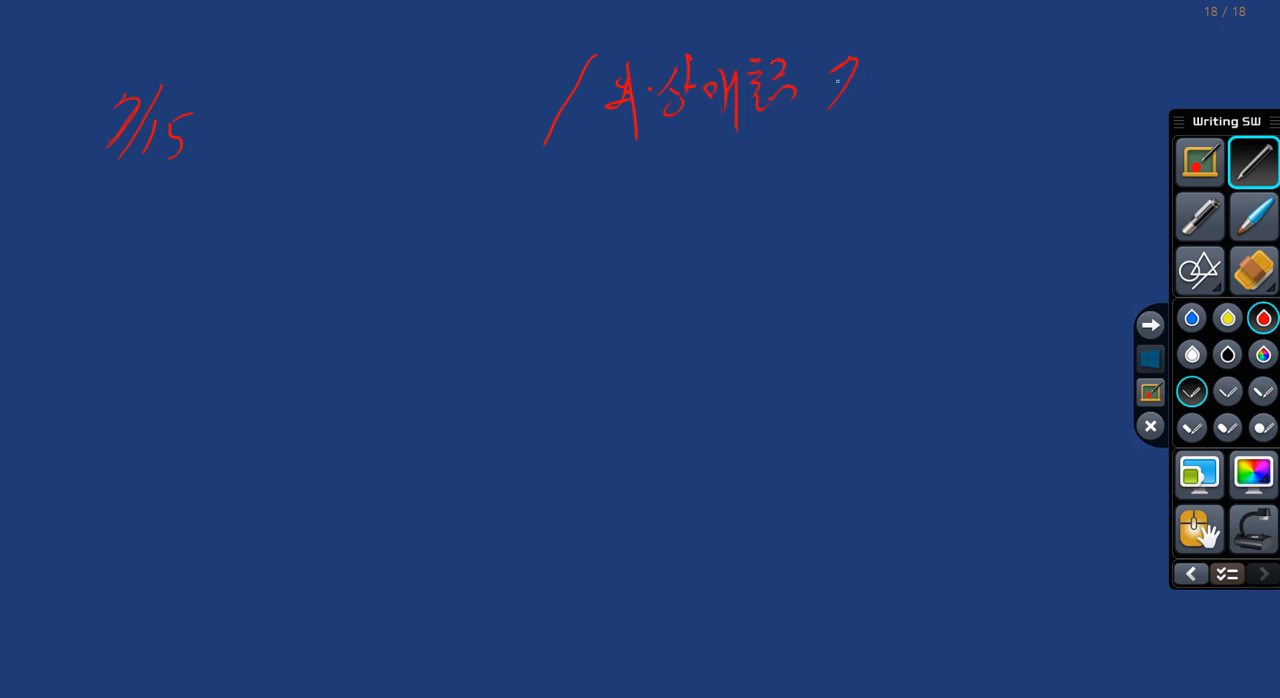
drag(860, 68, 880, 72)
drag(902, 90, 897, 110)
drag(923, 58, 958, 66)
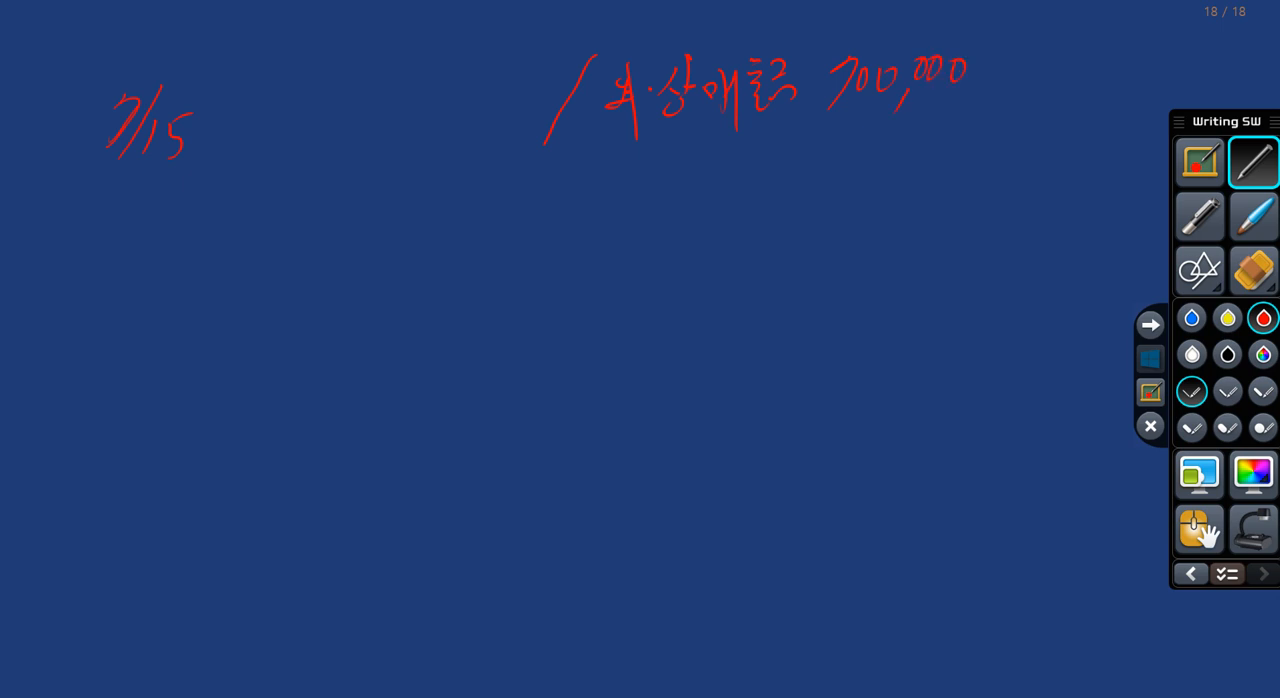
Step: Write 대.충 with an underlined 500,000 on the debit side of the 7/15 entry
drag(285, 91, 287, 140)
mouse_move(299, 88)
mouse_down()
mouse_move(300, 140)
mouse_move(542, 146)
mouse_up()
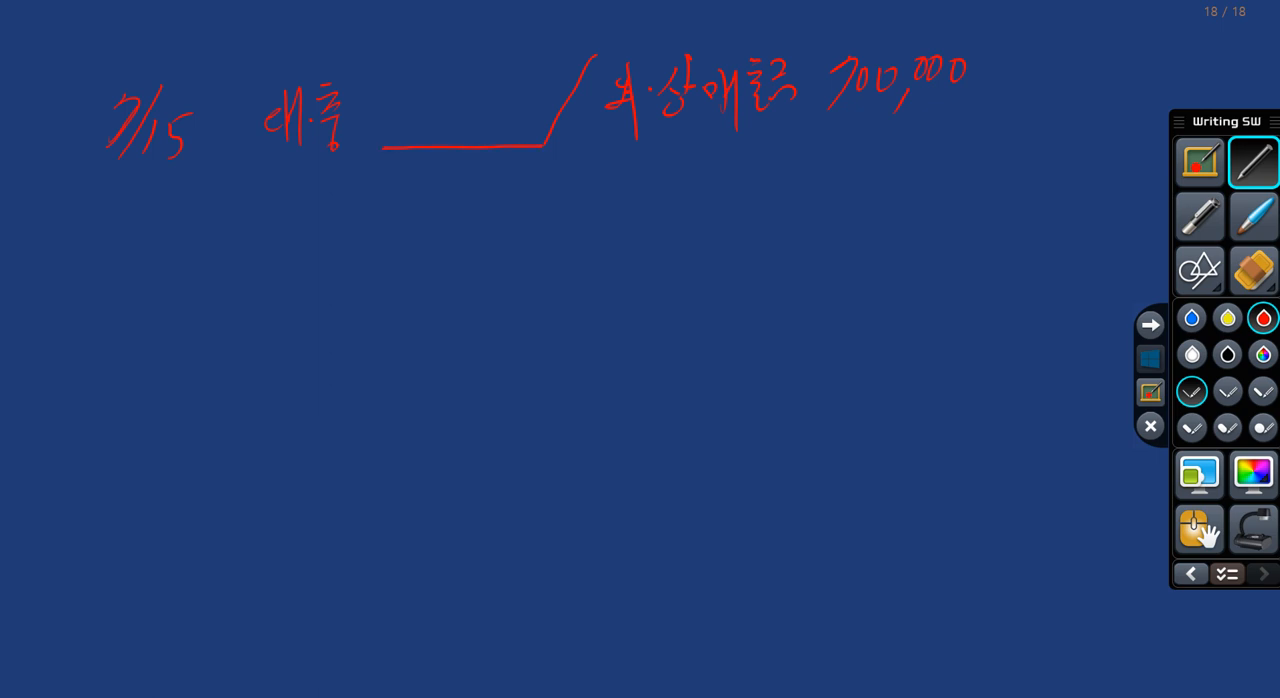
mouse_move(388, 105)
mouse_down()
mouse_move(390, 126)
mouse_move(444, 106)
mouse_up()
mouse_move(452, 116)
mouse_down()
mouse_move(444, 142)
mouse_move(494, 102)
mouse_up()
drag(518, 99, 521, 100)
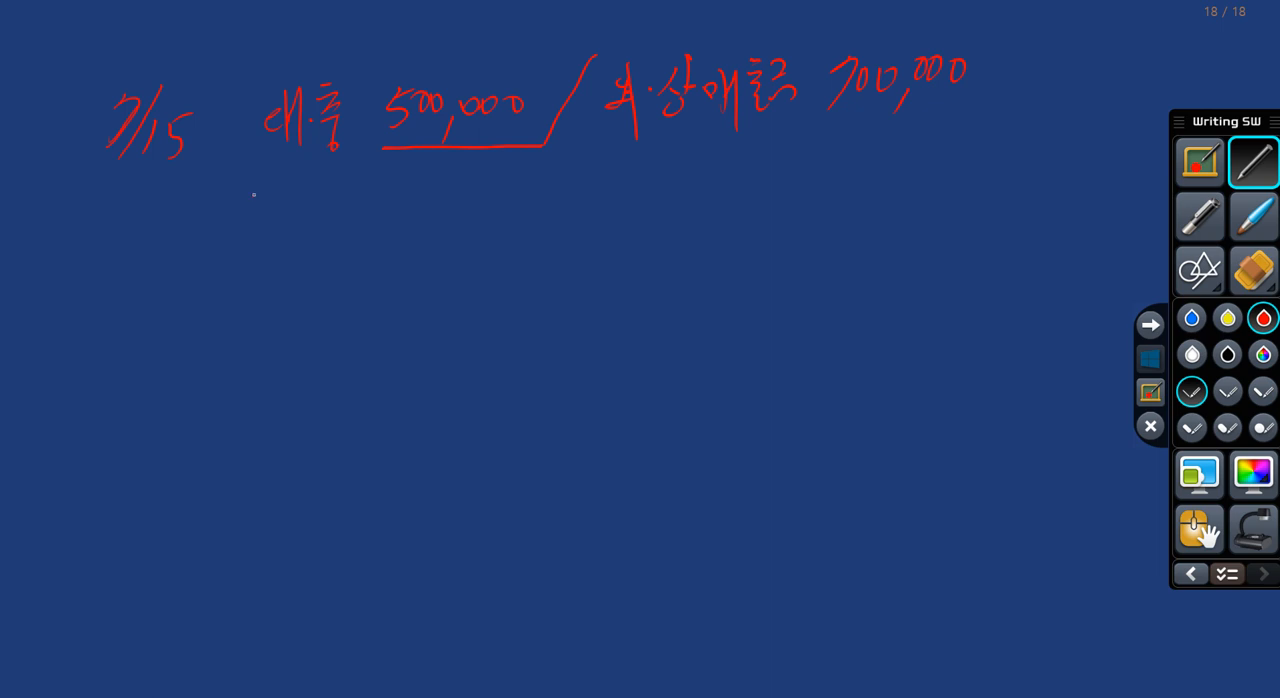
Step: Write 대손상각비 200,000 beneath 대.충 as the second debit of the 7/15 entry
drag(257, 196, 260, 228)
drag(269, 188, 272, 236)
drag(273, 210, 282, 209)
drag(284, 194, 284, 232)
mouse_move(298, 182)
mouse_down()
mouse_move(306, 234)
mouse_move(320, 208)
mouse_move(378, 218)
mouse_up()
mouse_move(384, 180)
mouse_down()
mouse_move(385, 220)
mouse_move(424, 207)
mouse_up()
mouse_move(431, 198)
mouse_down()
mouse_move(445, 195)
mouse_move(454, 228)
mouse_up()
drag(473, 188, 485, 190)
drag(506, 192, 503, 192)
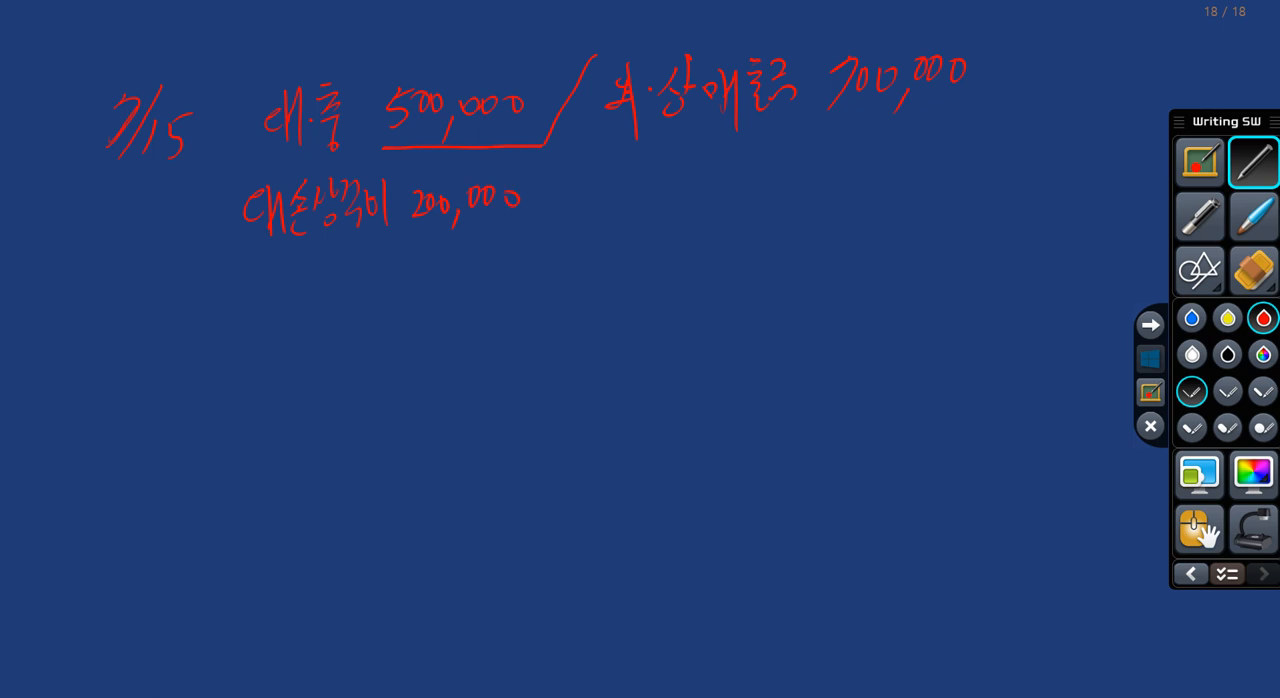
Step: Draw a dividing line below the 7/15 entry and write the date 9/30 beneath it
drag(55, 236, 1035, 219)
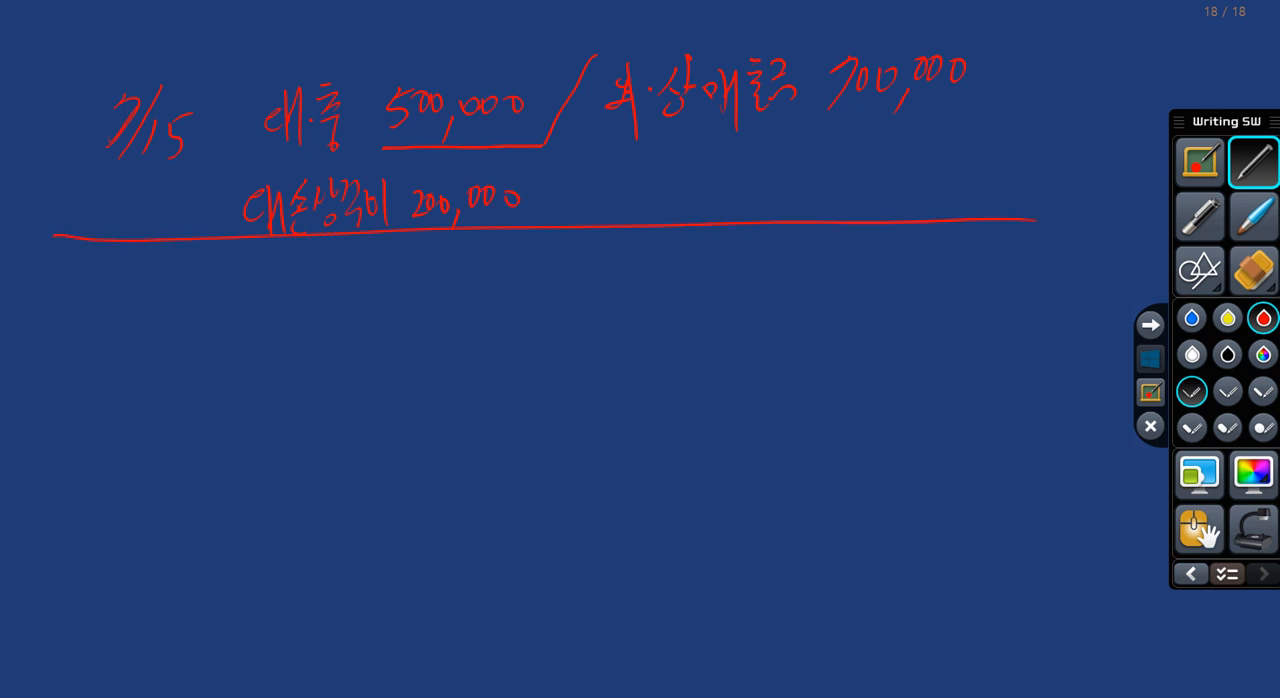
drag(133, 254, 117, 345)
mouse_move(140, 294)
mouse_down()
mouse_move(139, 318)
mouse_move(172, 293)
mouse_up()
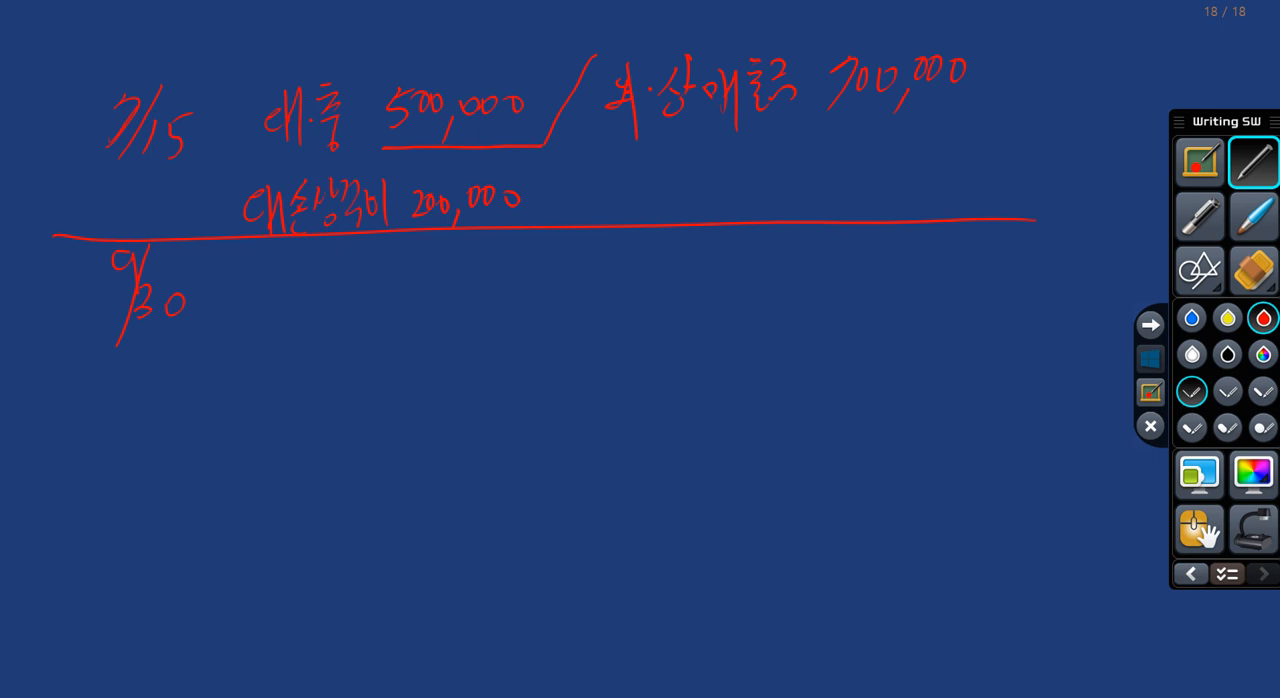
Step: Draw the slash for the 9/30 entry and write 현금 1,000,000 on the debit side
drag(643, 256, 603, 360)
mouse_move(296, 284)
mouse_down()
mouse_move(342, 296)
mouse_move(350, 326)
mouse_up()
mouse_move(430, 266)
mouse_down()
mouse_move(419, 306)
mouse_move(440, 328)
mouse_up()
drag(458, 288, 475, 286)
mouse_move(488, 283)
mouse_down()
mouse_move(486, 299)
mouse_move(489, 284)
mouse_up()
drag(510, 303, 502, 325)
drag(523, 279, 525, 281)
mouse_move(547, 282)
mouse_down()
mouse_move(545, 306)
mouse_move(549, 282)
mouse_up()
drag(577, 281, 580, 282)
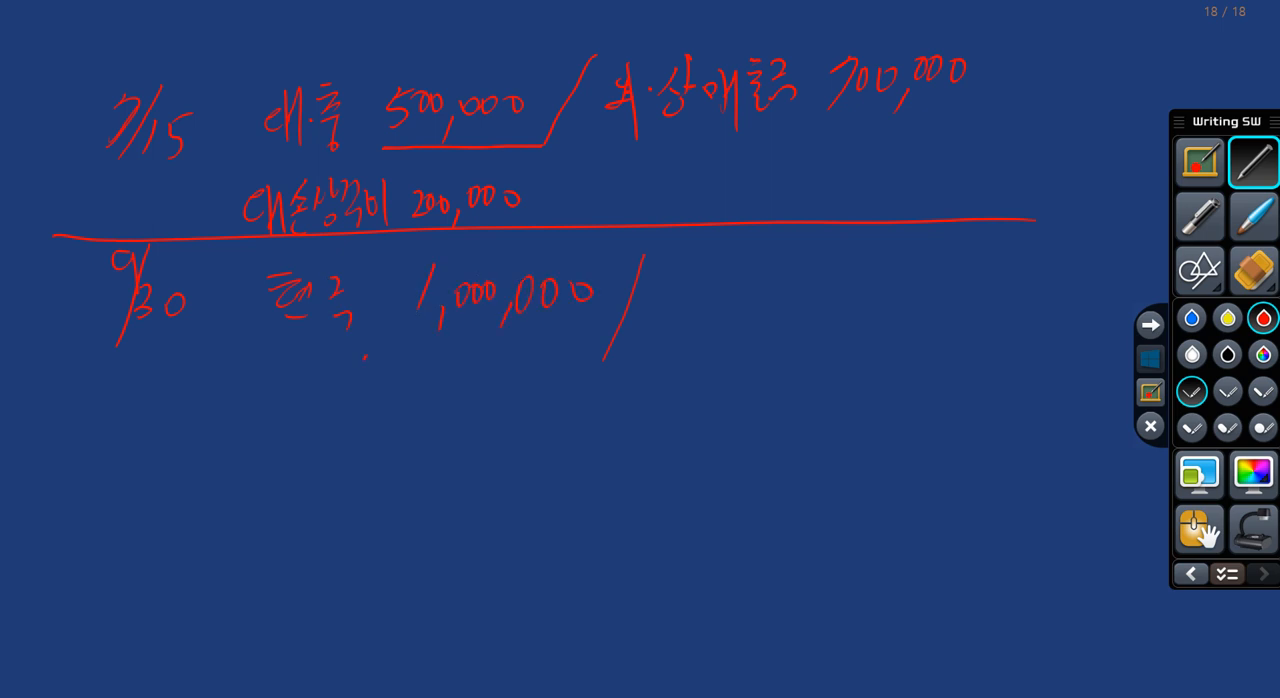
Step: Write 대.충 1,000,000 on the credit side of the 9/30 entry
drag(688, 292, 688, 304)
drag(703, 262, 703, 316)
drag(716, 264, 716, 318)
click(733, 289)
drag(754, 254, 774, 270)
drag(756, 278, 784, 287)
drag(778, 296, 776, 298)
drag(858, 285, 853, 297)
drag(873, 266, 907, 266)
drag(914, 282, 909, 302)
drag(942, 262, 940, 264)
drag(960, 262, 976, 262)
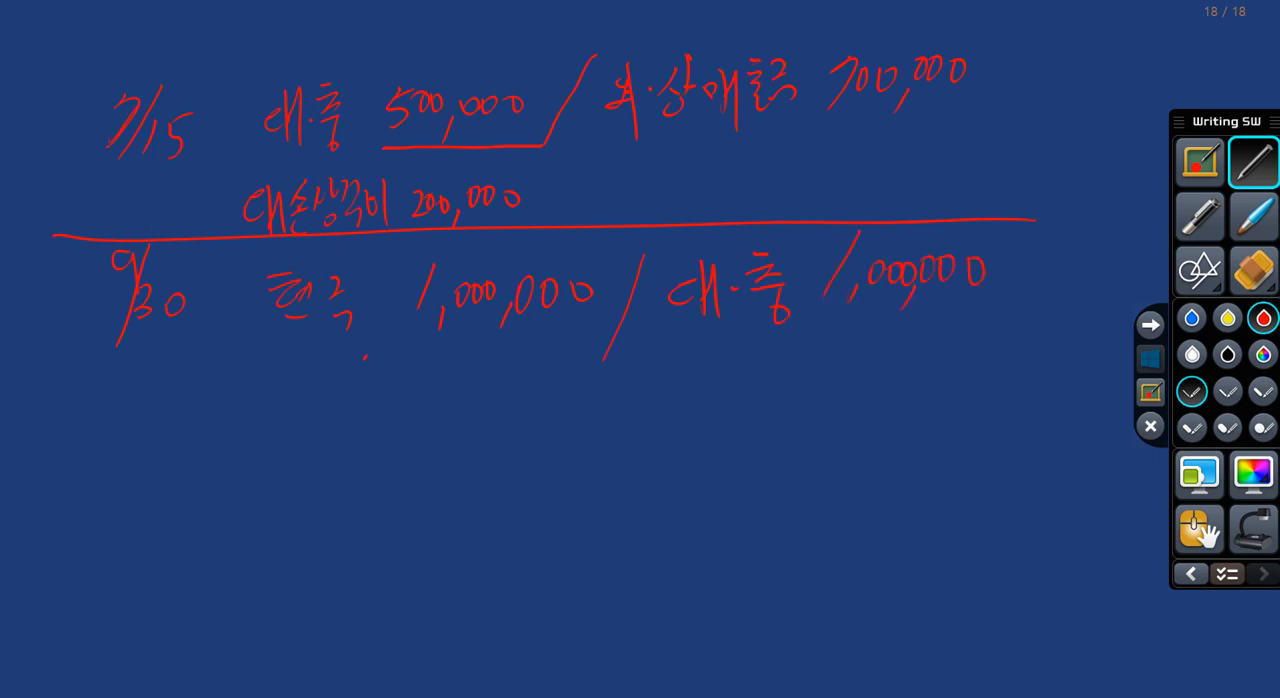
Step: Draw a dividing line below the 9/30 entry and write the date 12/31 beneath it
drag(42, 405, 986, 372)
mouse_move(78, 446)
mouse_down()
mouse_move(80, 484)
mouse_move(104, 467)
mouse_up()
mouse_move(130, 432)
mouse_down()
mouse_move(107, 503)
mouse_move(122, 512)
mouse_up()
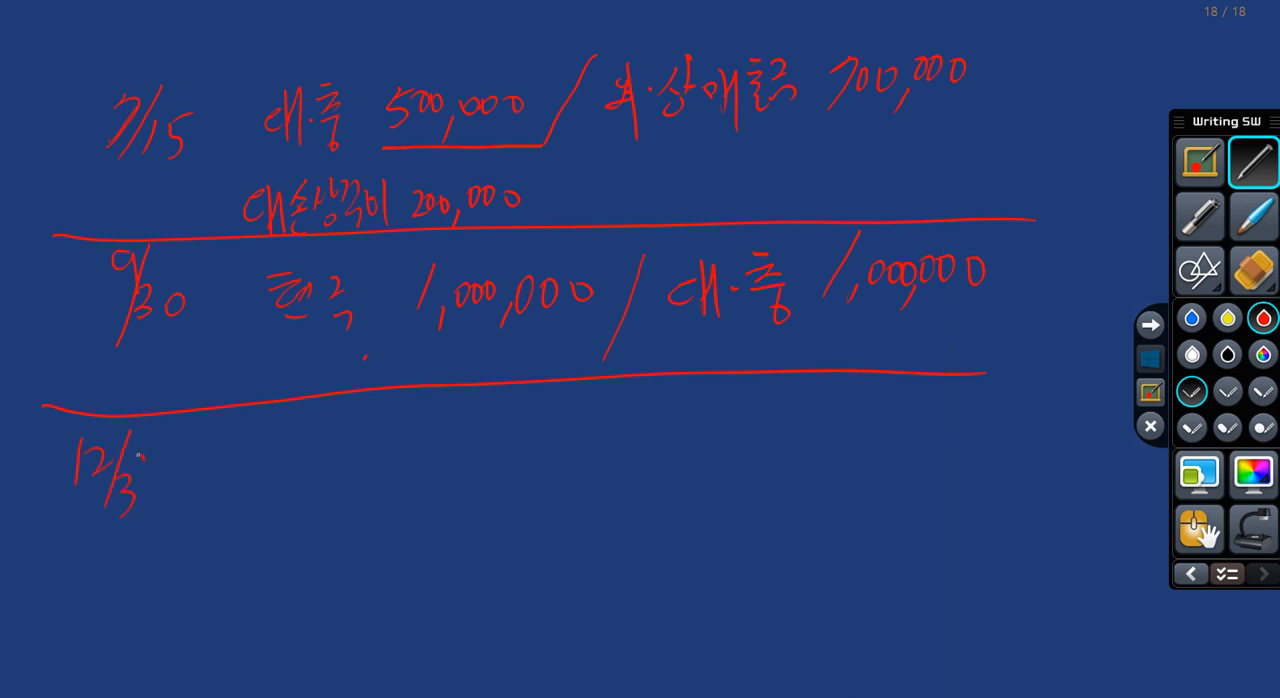
drag(146, 460, 150, 519)
Step: Write 100,000,000 beside 12/31, followed by an arrow with a circled 2% above it
mouse_move(328, 420)
mouse_down()
mouse_move(298, 478)
mouse_move(334, 442)
mouse_move(356, 448)
mouse_up()
drag(374, 468, 366, 492)
drag(398, 446, 422, 442)
drag(438, 440, 452, 483)
drag(478, 438, 473, 447)
mouse_move(566, 444)
mouse_down()
mouse_move(644, 441)
mouse_move(646, 462)
mouse_up()
drag(584, 396, 598, 410)
drag(603, 395, 614, 410)
drag(623, 407, 627, 430)
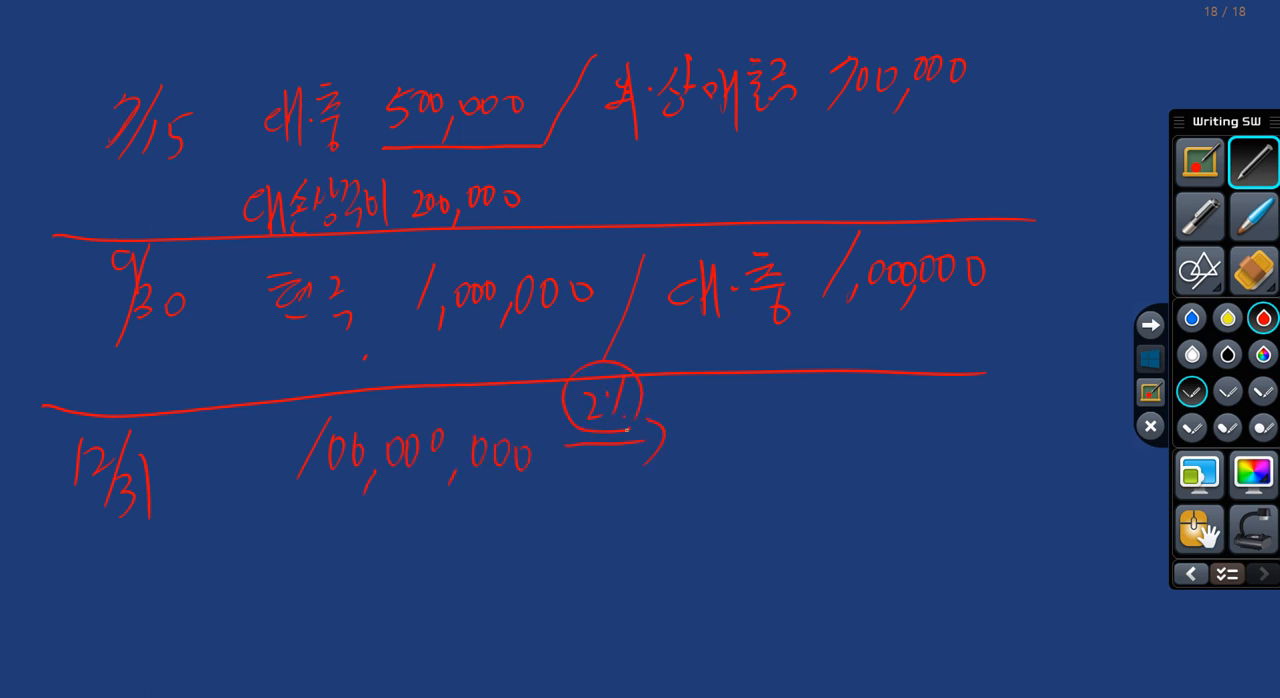
Step: Write 2,000,000 after the arrow and draw a box around it
mouse_move(716, 430)
mouse_down()
mouse_move(760, 474)
mouse_move(781, 437)
mouse_up()
mouse_move(804, 430)
mouse_down()
mouse_move(856, 450)
mouse_move(866, 440)
mouse_up()
mouse_move(874, 424)
mouse_down()
mouse_move(882, 448)
mouse_move(908, 446)
mouse_up()
drag(697, 408, 697, 481)
mouse_move(686, 403)
mouse_down()
mouse_move(717, 400)
mouse_move(940, 472)
mouse_move(690, 487)
mouse_up()
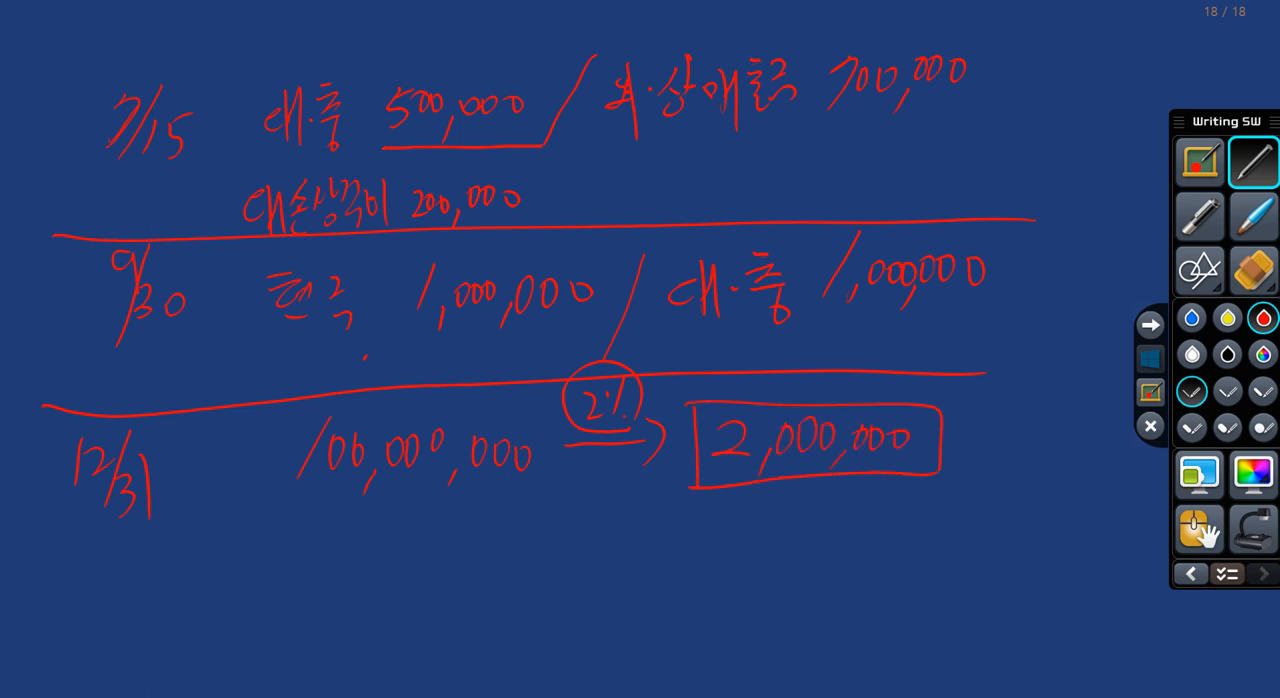
Step: Draw the slash for the 12/31 entry and write 대.충 1,000,000 on the credit side
drag(615, 535, 570, 644)
drag(651, 575, 668, 595)
mouse_move(678, 549)
mouse_down()
mouse_move(681, 617)
mouse_move(700, 615)
mouse_up()
click(710, 578)
drag(725, 552, 764, 568)
drag(734, 590, 765, 580)
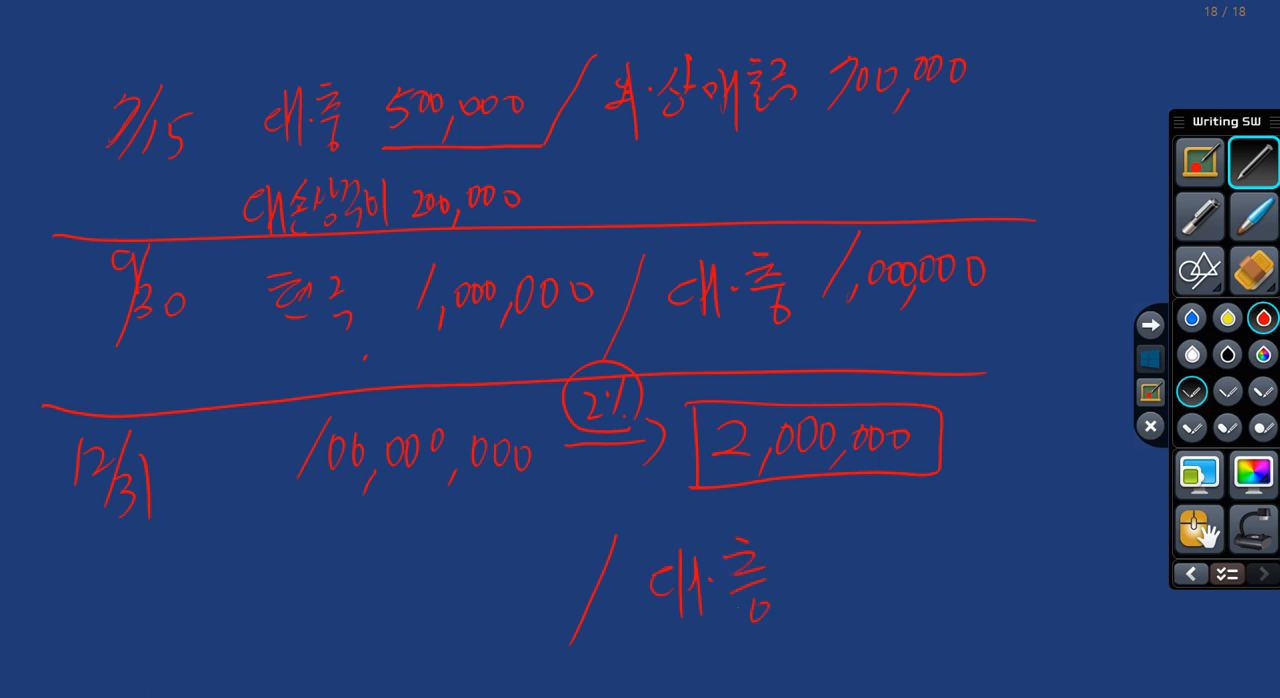
mouse_move(842, 538)
mouse_down()
mouse_move(834, 569)
mouse_move(867, 557)
mouse_up()
mouse_move(886, 554)
mouse_down()
mouse_move(911, 557)
mouse_move(926, 598)
mouse_up()
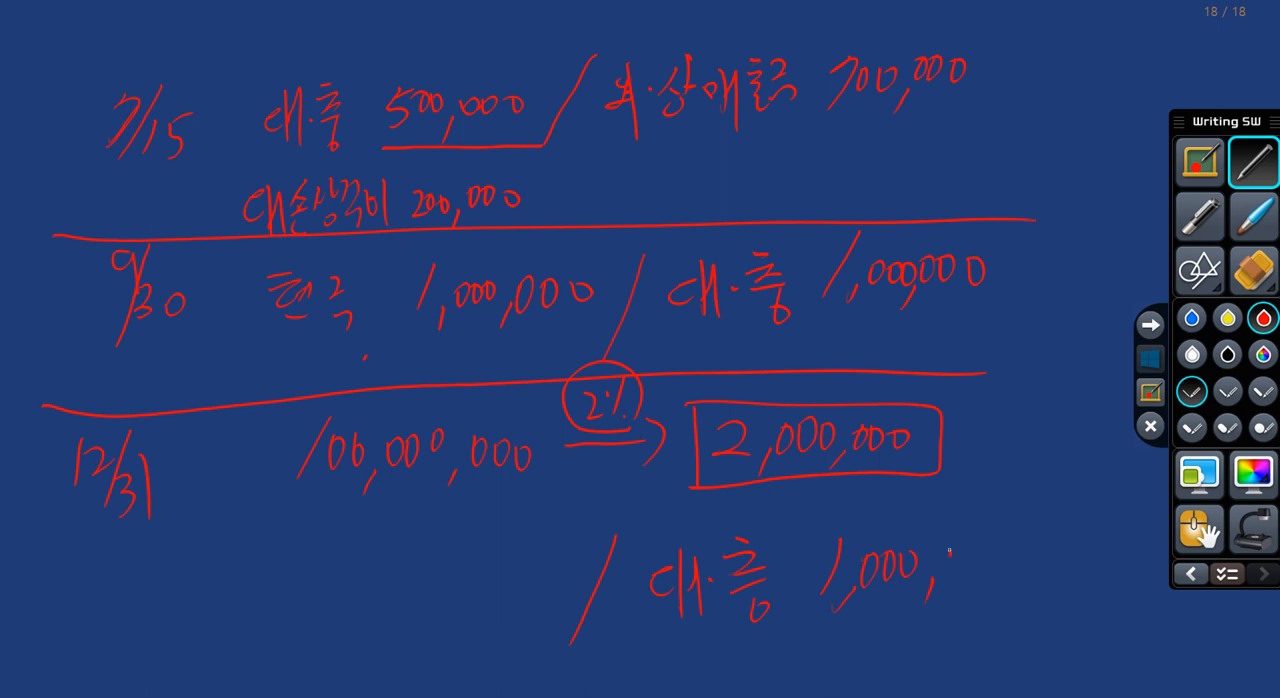
drag(953, 551, 954, 553)
drag(966, 557, 972, 552)
drag(984, 556, 986, 578)
Step: Circle the 대.충 1,000,000 credits of the 9/30 and 12/31 entries in blue
click(1191, 318)
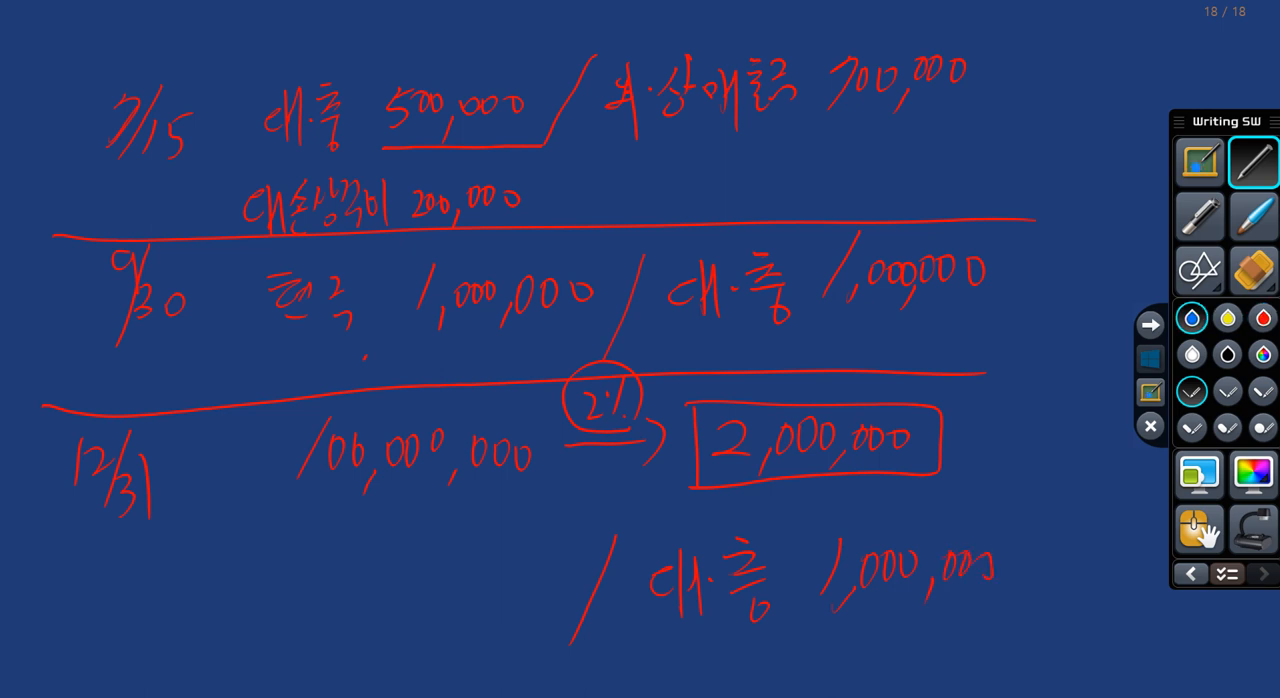
mouse_move(950, 326)
mouse_down()
mouse_move(664, 335)
mouse_move(1004, 215)
mouse_move(895, 355)
mouse_up()
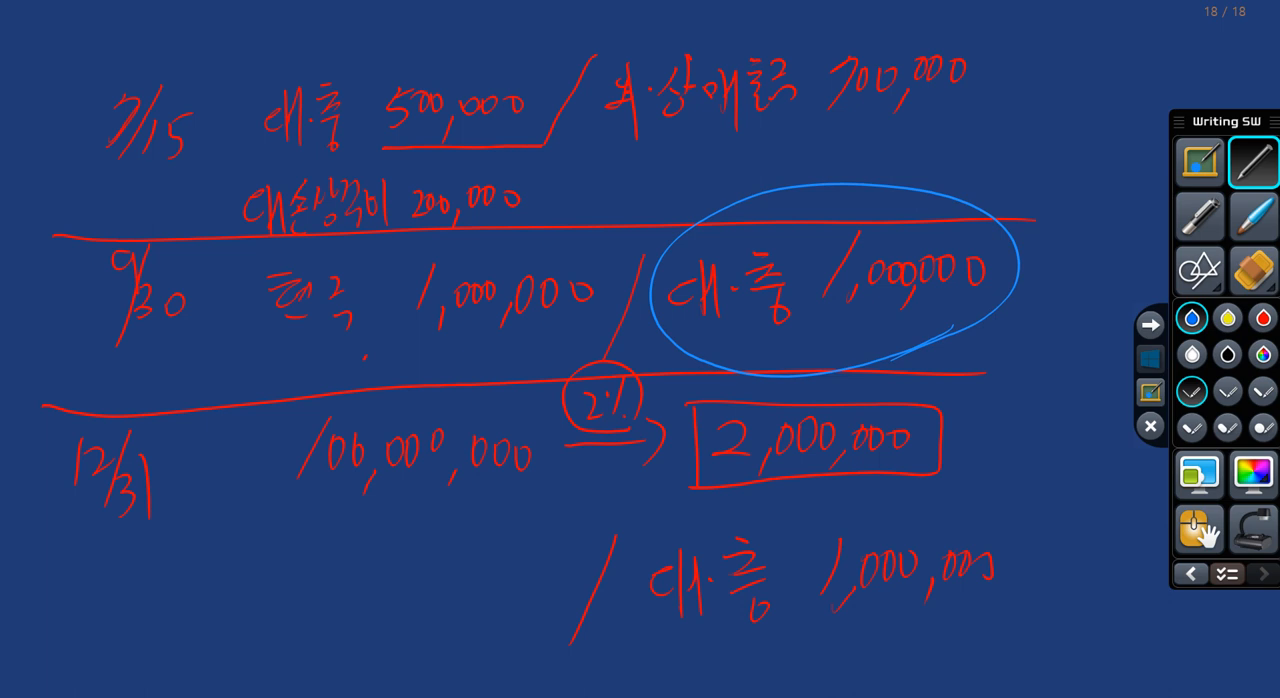
mouse_move(856, 650)
mouse_down()
mouse_move(840, 654)
mouse_move(990, 518)
mouse_move(790, 656)
mouse_up()
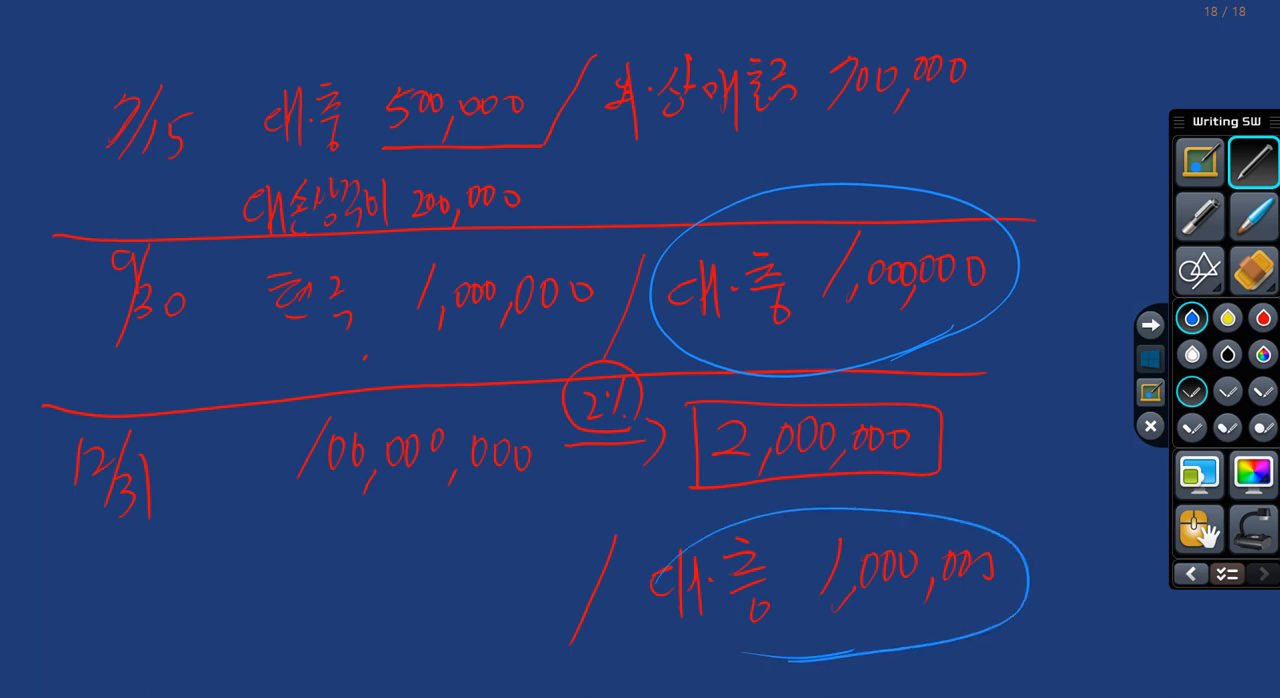
Step: Write 대.상 1,000,000 in red on the debit side of the 12/31 entry
click(1264, 318)
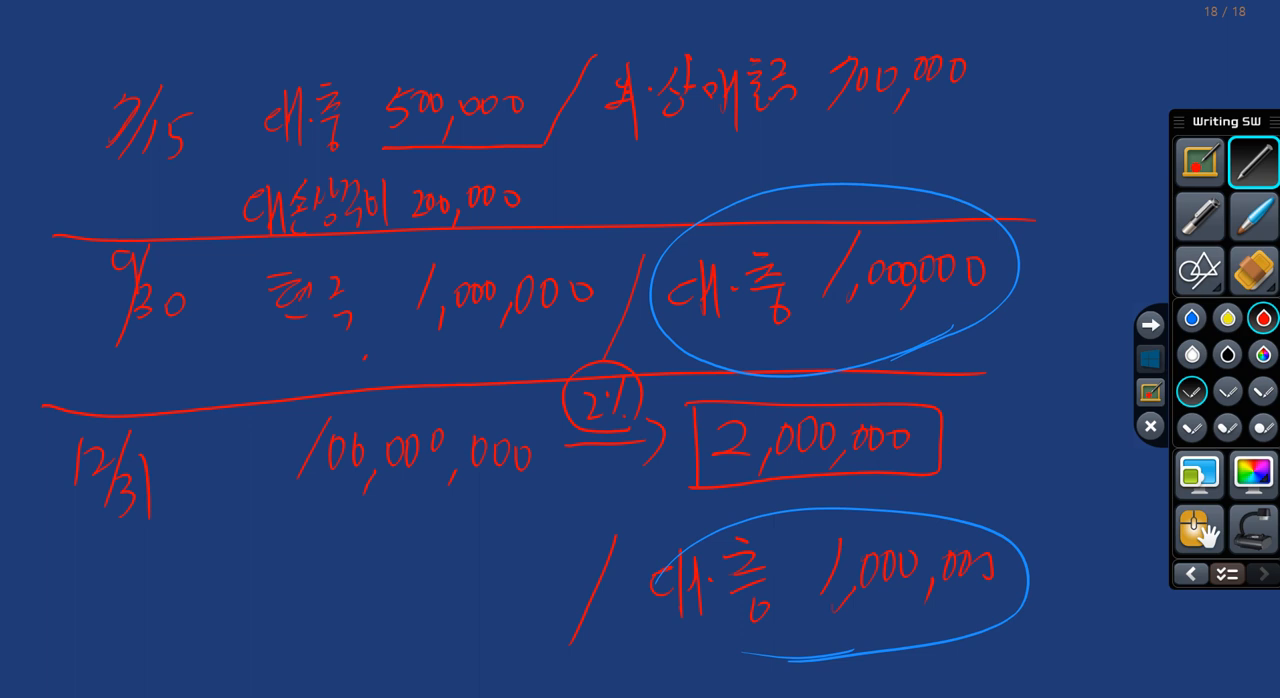
mouse_move(232, 592)
mouse_down()
mouse_move(216, 612)
mouse_move(238, 618)
mouse_up()
drag(244, 586, 242, 630)
drag(256, 576, 258, 618)
mouse_move(296, 570)
mouse_down()
mouse_move(294, 600)
mouse_move(316, 580)
mouse_move(322, 616)
mouse_up()
drag(386, 546, 404, 612)
mouse_move(426, 566)
mouse_down()
mouse_move(430, 586)
mouse_move(470, 567)
mouse_up()
mouse_move(490, 586)
mouse_down()
mouse_move(486, 598)
mouse_move(510, 571)
mouse_up()
drag(532, 569, 556, 571)
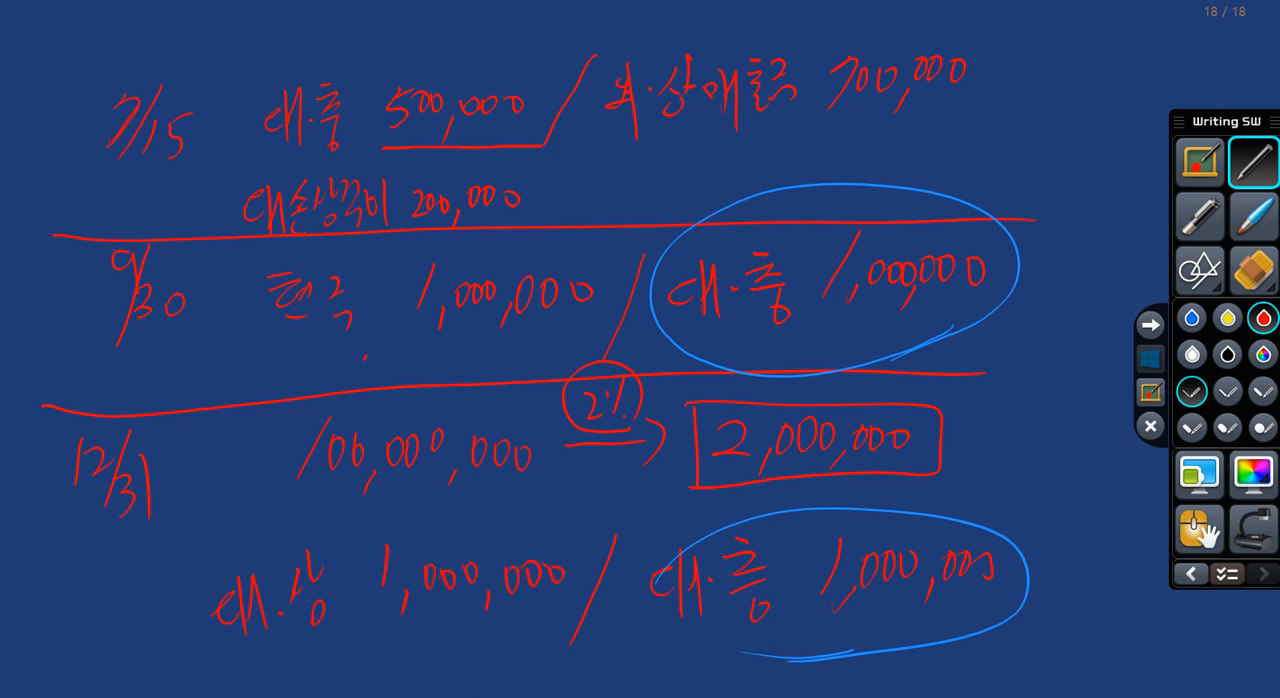
Step: Underline and tick 대.상 1,000,000 and 대손상각비 200,000 in yellow
click(1228, 318)
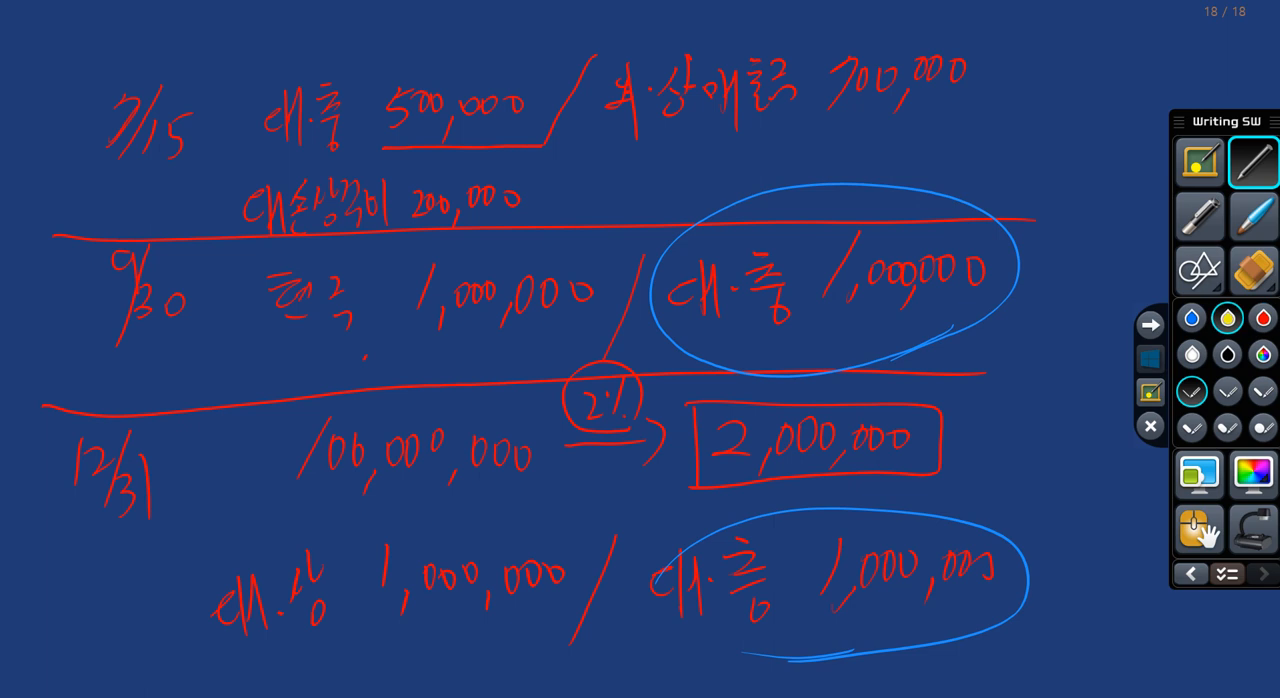
drag(208, 662, 554, 616)
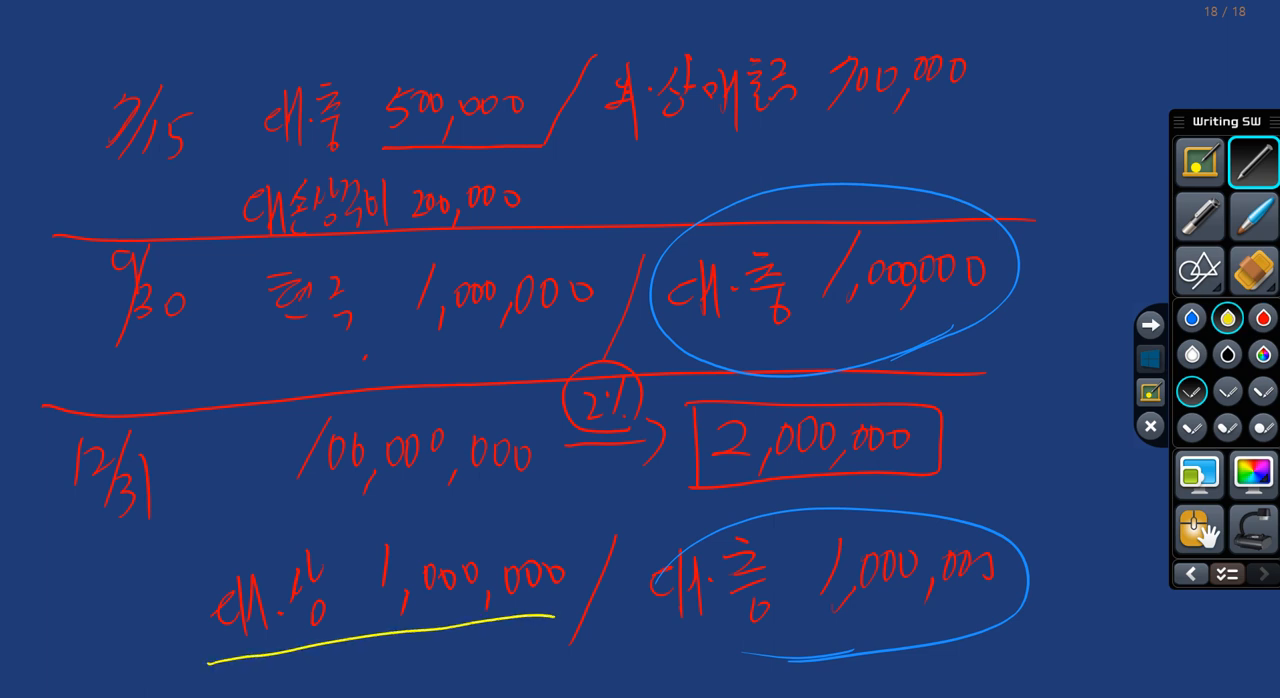
mouse_move(222, 244)
mouse_down()
mouse_move(524, 210)
mouse_move(550, 166)
mouse_up()
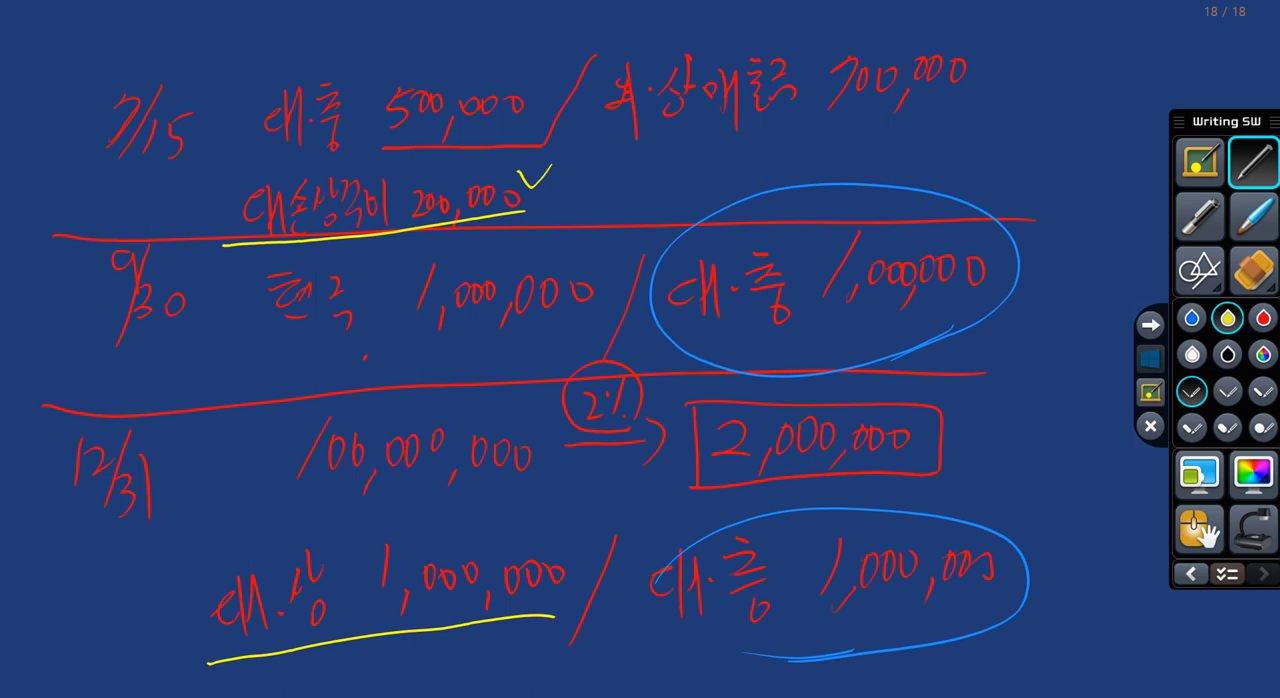
drag(548, 538, 574, 506)
Step: Leave the handwriting board and bring question 7 into view in the PDF
click(1150, 362)
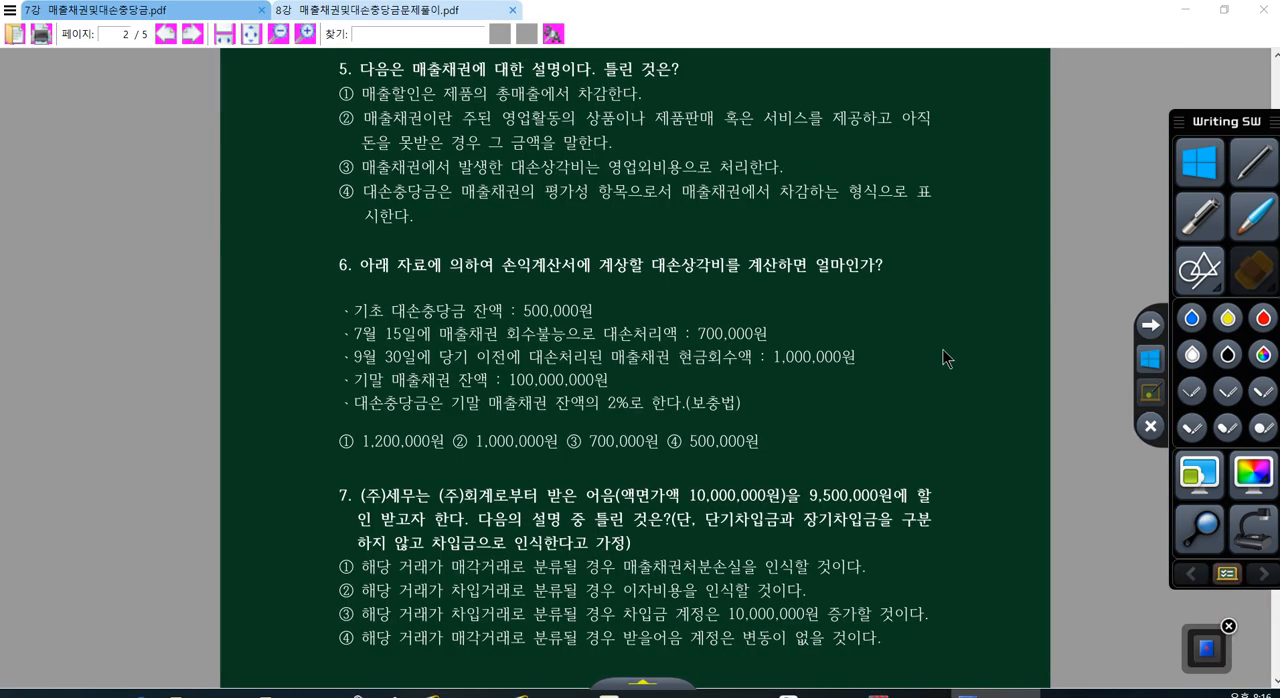
scroll(570, 350, down, 2)
scroll(424, 399, down, 5)
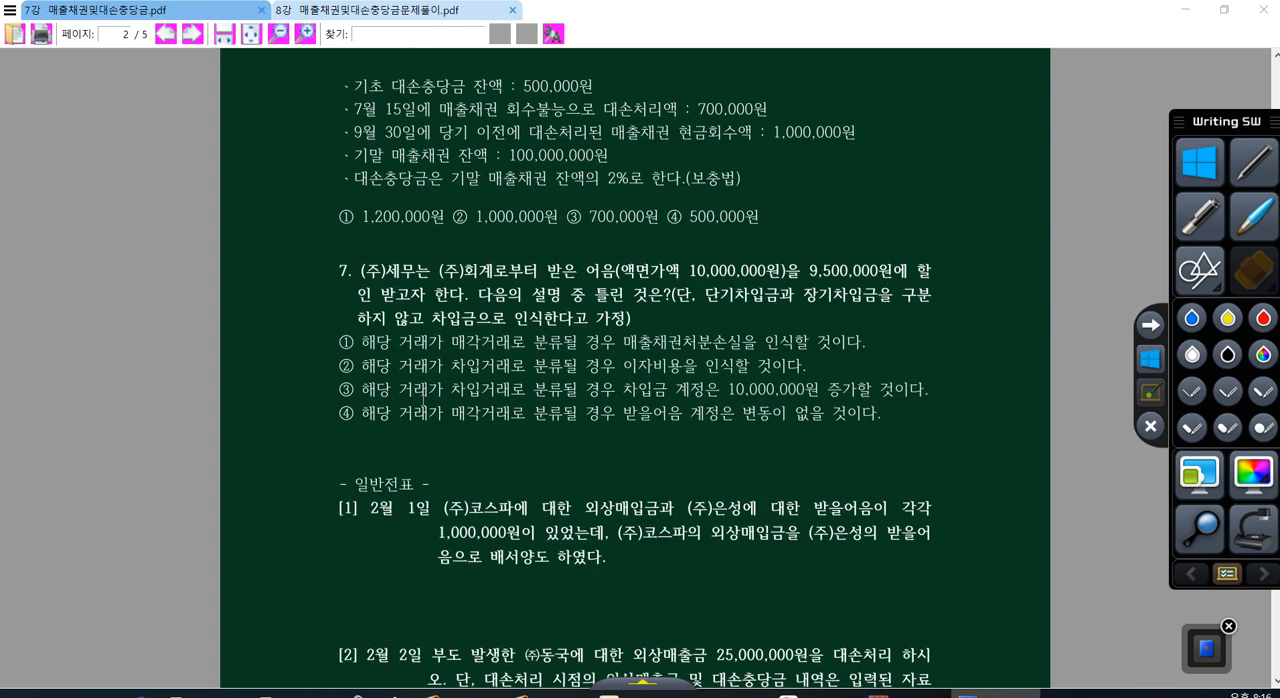
scroll(424, 399, down, 1)
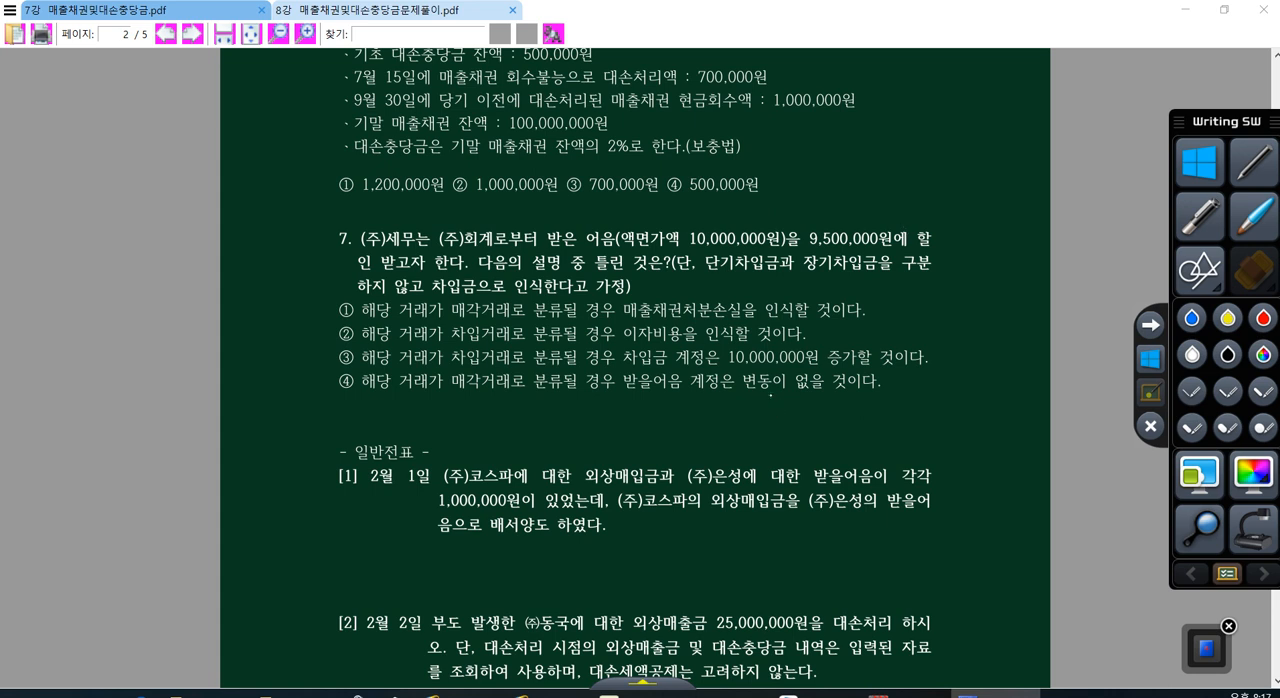
Step: Underline 매각거래 in option ① of question 7 in red and write 할인료 beside the question
click(1257, 320)
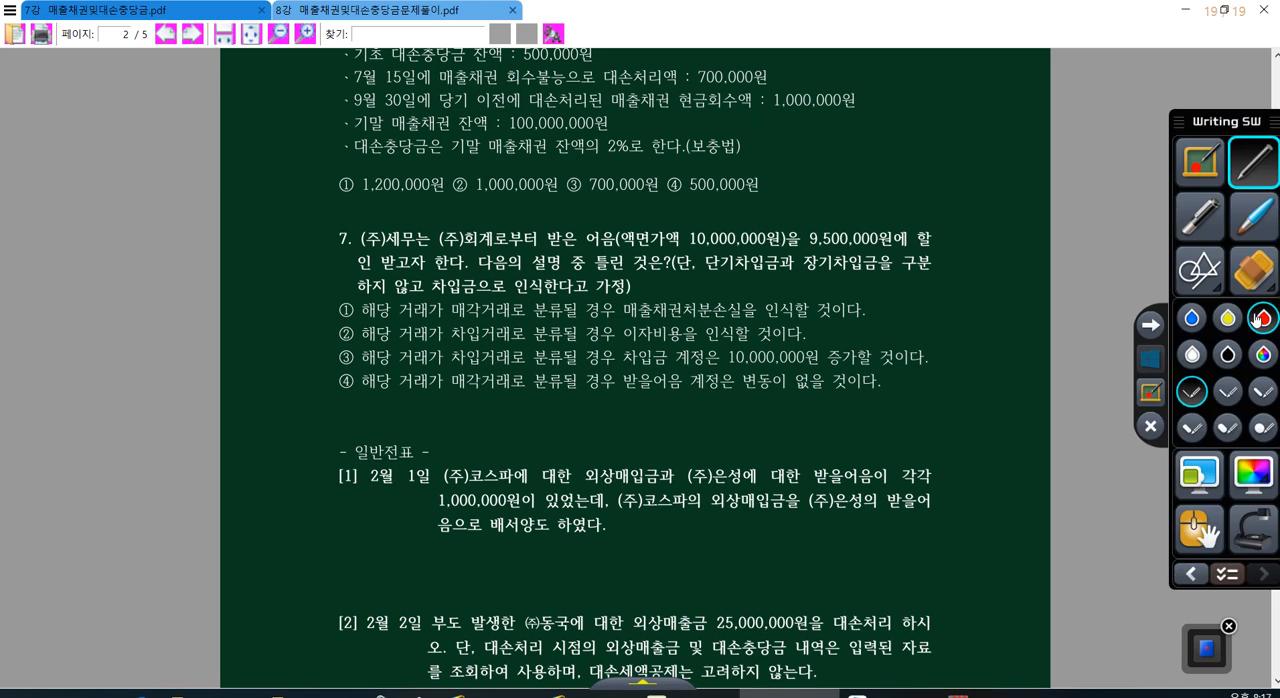
drag(450, 316, 505, 321)
mouse_move(941, 196)
mouse_down()
mouse_move(968, 214)
mouse_move(971, 236)
mouse_move(1001, 204)
mouse_move(1008, 220)
mouse_up()
drag(990, 218, 1020, 232)
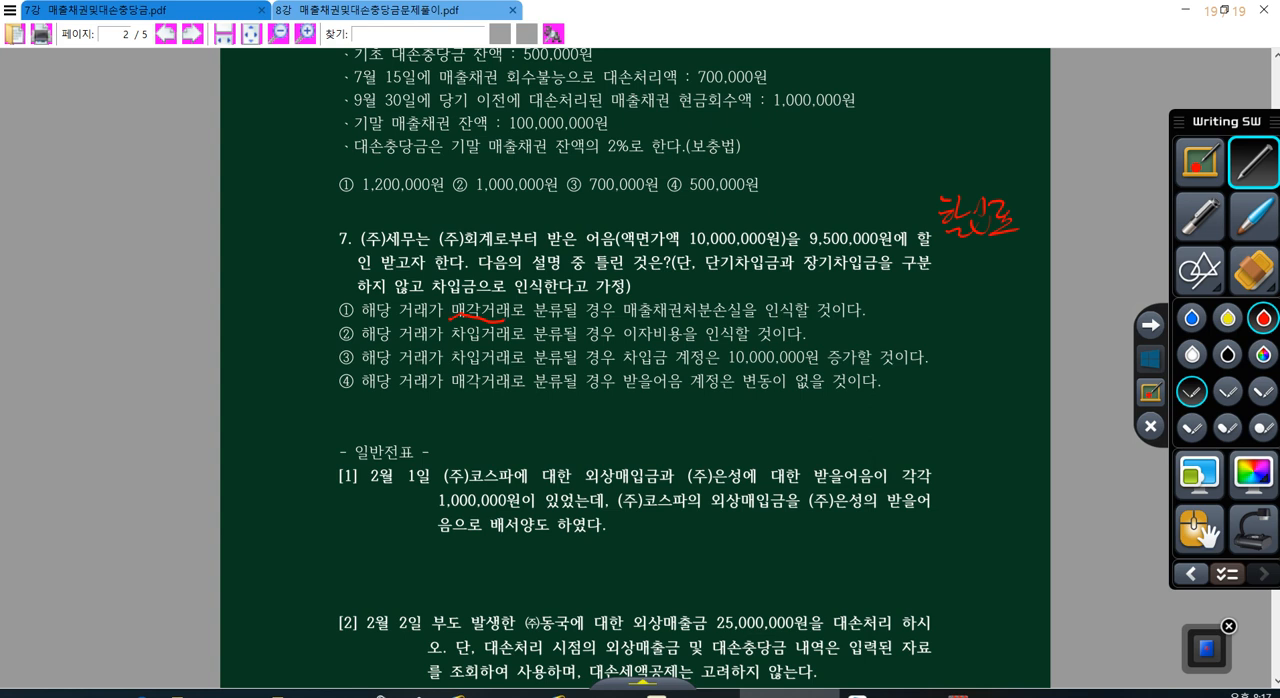
Step: Underline 10,000,000원 and 9,500,000원 in question 7, write 500,000 after 할인료 and circle the note in red
drag(686, 249, 888, 247)
mouse_move(1034, 194)
mouse_down()
mouse_move(1032, 228)
mouse_move(1062, 198)
mouse_up()
drag(1070, 198, 1074, 230)
mouse_move(1094, 198)
mouse_down()
mouse_move(1088, 210)
mouse_move(1098, 198)
mouse_up()
drag(1106, 196, 1119, 200)
mouse_move(1052, 248)
mouse_down()
mouse_move(928, 222)
mouse_move(1063, 240)
mouse_move(1026, 246)
mouse_up()
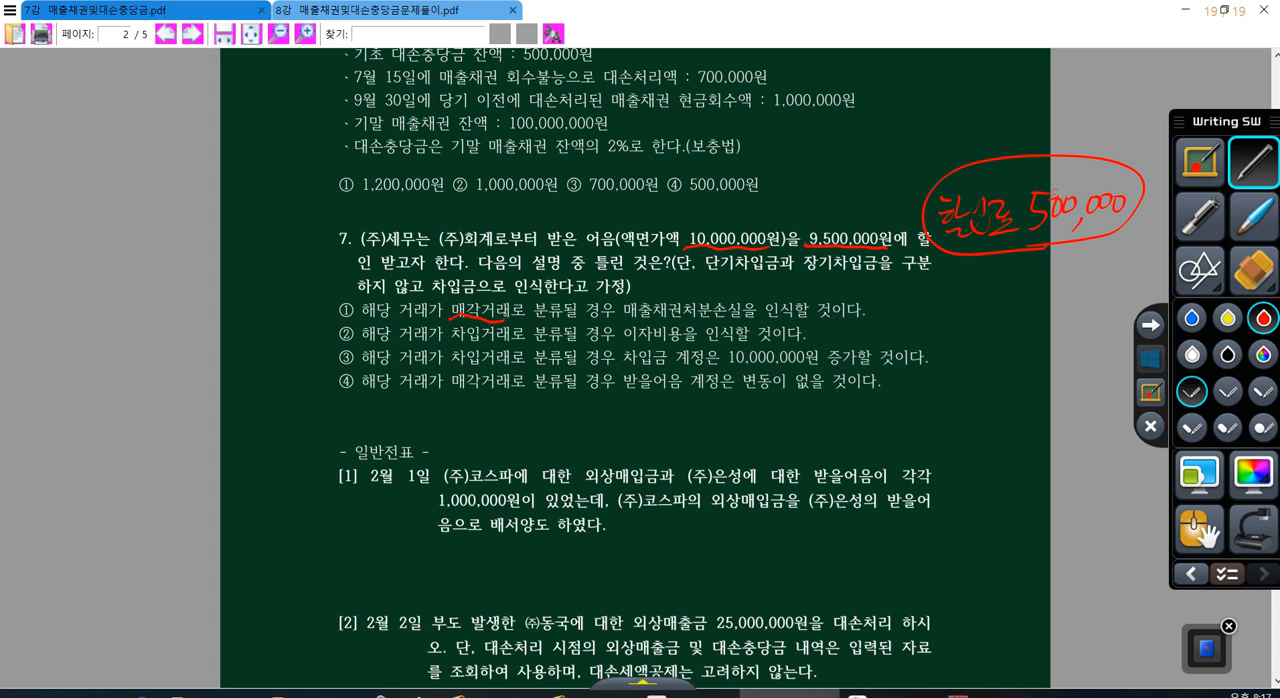
Step: Link the circled discount note with arrows to a boxed 매출채권처분손실 and circled 이자비용, underlining 차입거래 in option ②
mouse_move(1018, 245)
mouse_down()
mouse_move(880, 276)
mouse_move(708, 284)
mouse_up()
mouse_move(622, 319)
mouse_down()
mouse_move(674, 322)
mouse_move(726, 298)
mouse_move(624, 320)
mouse_up()
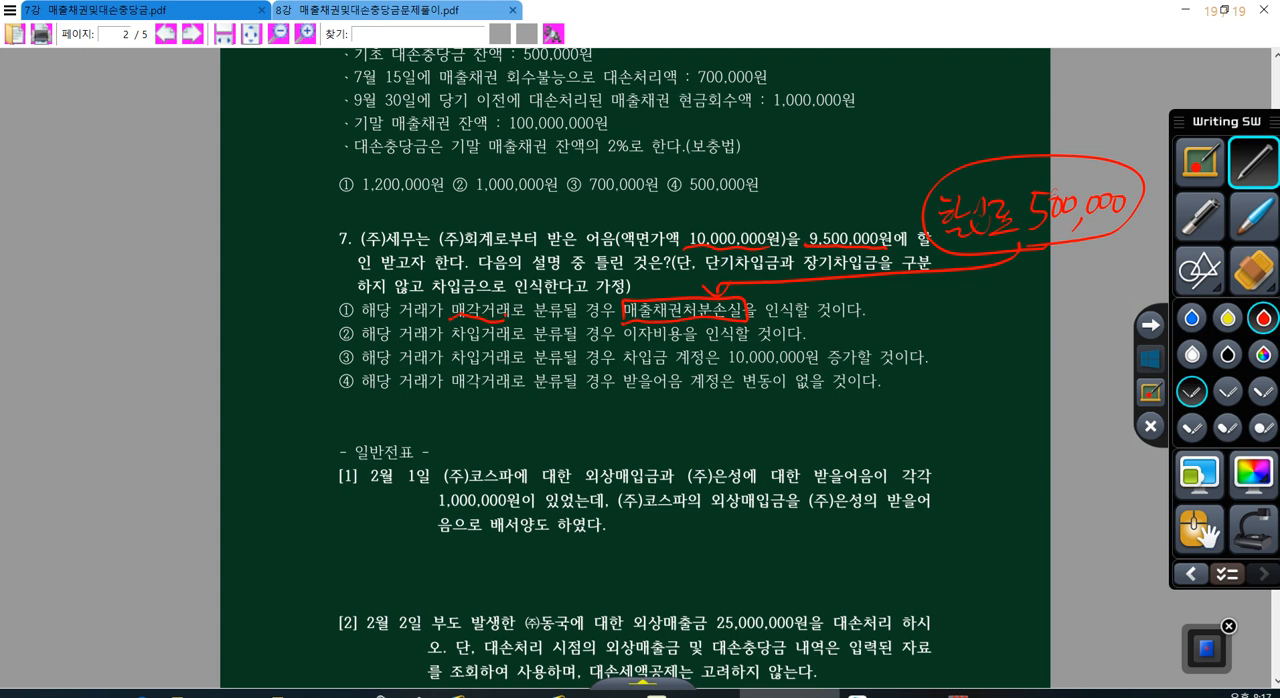
drag(457, 346, 503, 342)
mouse_move(1019, 248)
mouse_down()
mouse_move(912, 308)
mouse_move(700, 328)
mouse_move(624, 325)
mouse_move(634, 318)
mouse_up()
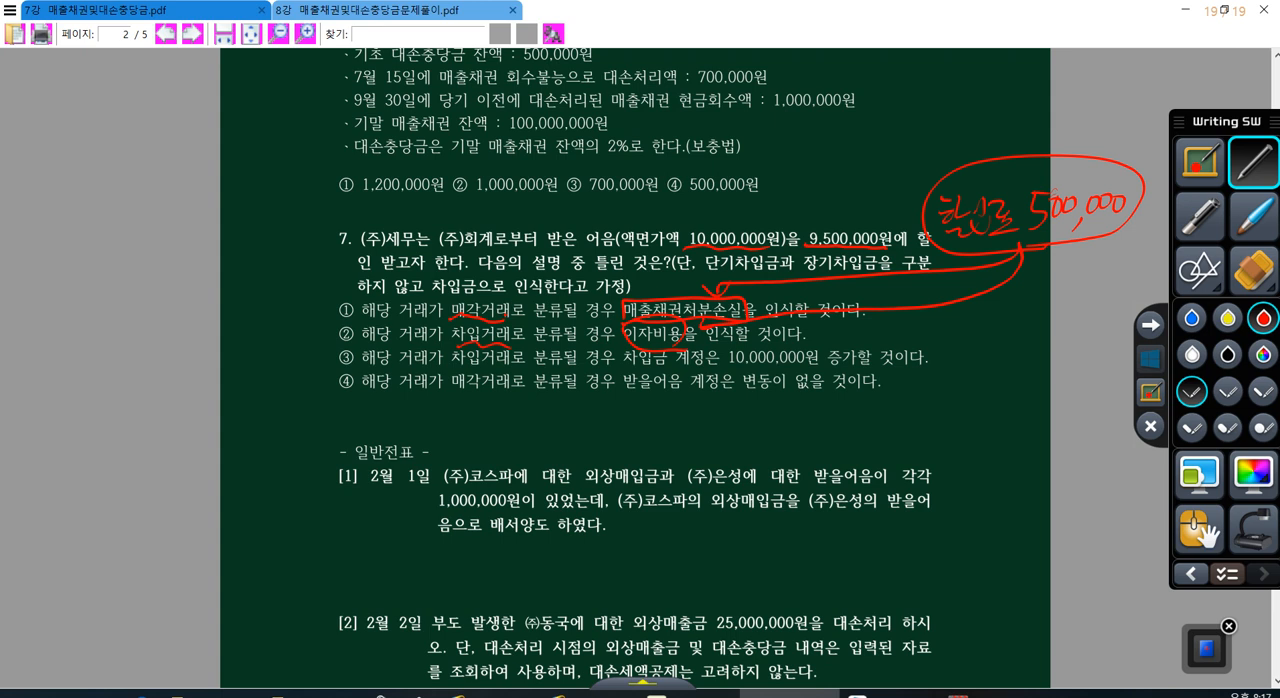
Step: Underline 10,000,000원 in option ③ and write a circled credit entry 단기차입금 10,000,000 in red beside the question
drag(730, 364, 818, 366)
drag(185, 199, 140, 319)
mouse_move(183, 228)
mouse_down()
mouse_move(214, 262)
mouse_move(248, 256)
mouse_move(272, 222)
mouse_move(283, 244)
mouse_up()
drag(298, 183, 287, 230)
drag(305, 212, 310, 242)
mouse_move(330, 212)
mouse_down()
mouse_move(365, 205)
mouse_move(368, 232)
mouse_up()
click(373, 212)
mouse_move(382, 204)
mouse_down()
mouse_move(409, 210)
mouse_move(410, 172)
mouse_move(388, 232)
mouse_up()
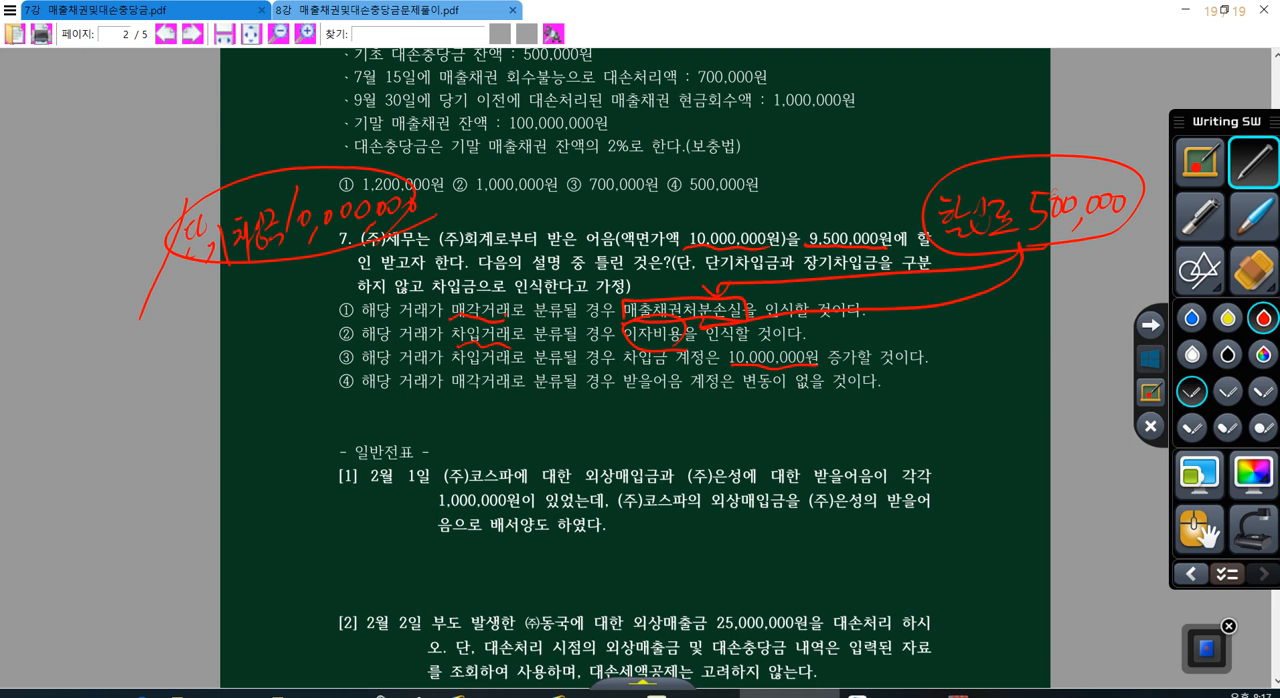
Step: Underline 매각 in option ④, cross out the 단기차입금 10,000,000 note and write 받.어 below it in red
drag(451, 392, 489, 397)
drag(350, 112, 212, 296)
drag(220, 152, 306, 264)
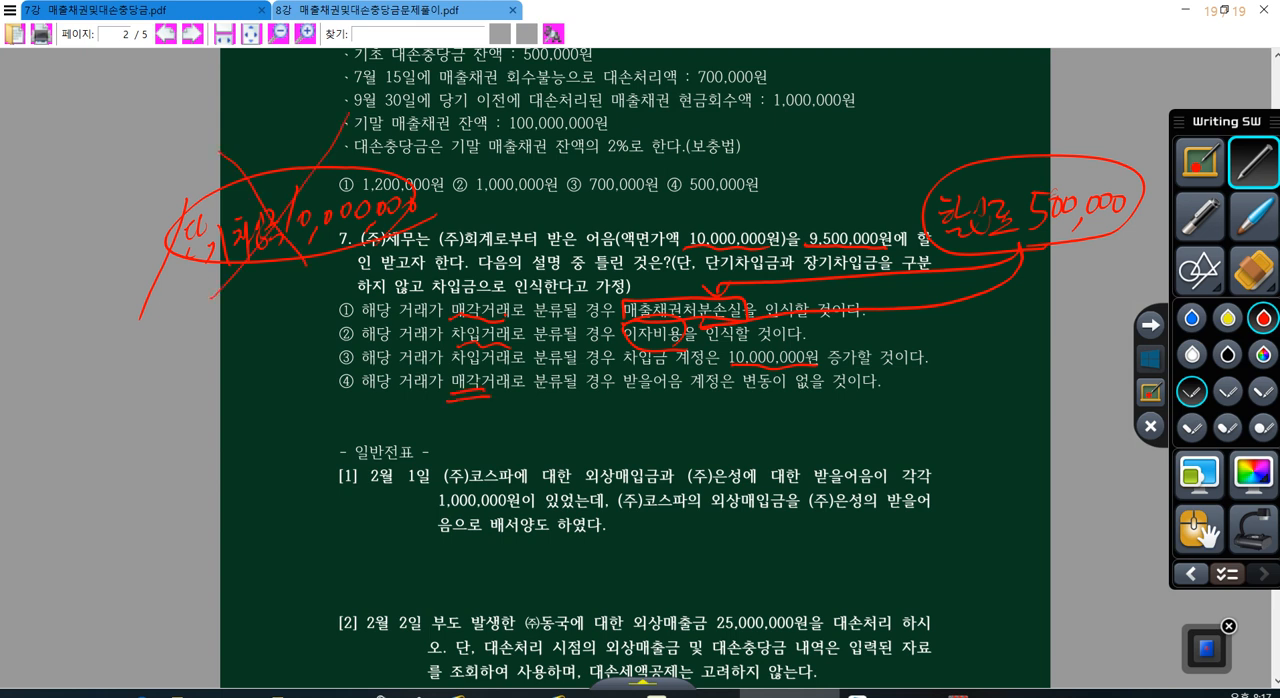
drag(168, 305, 174, 327)
mouse_move(182, 294)
mouse_down()
mouse_move(188, 325)
mouse_move(200, 310)
mouse_up()
mouse_move(190, 332)
mouse_down()
mouse_move(177, 352)
mouse_move(191, 354)
mouse_up()
click(207, 330)
drag(228, 311, 247, 345)
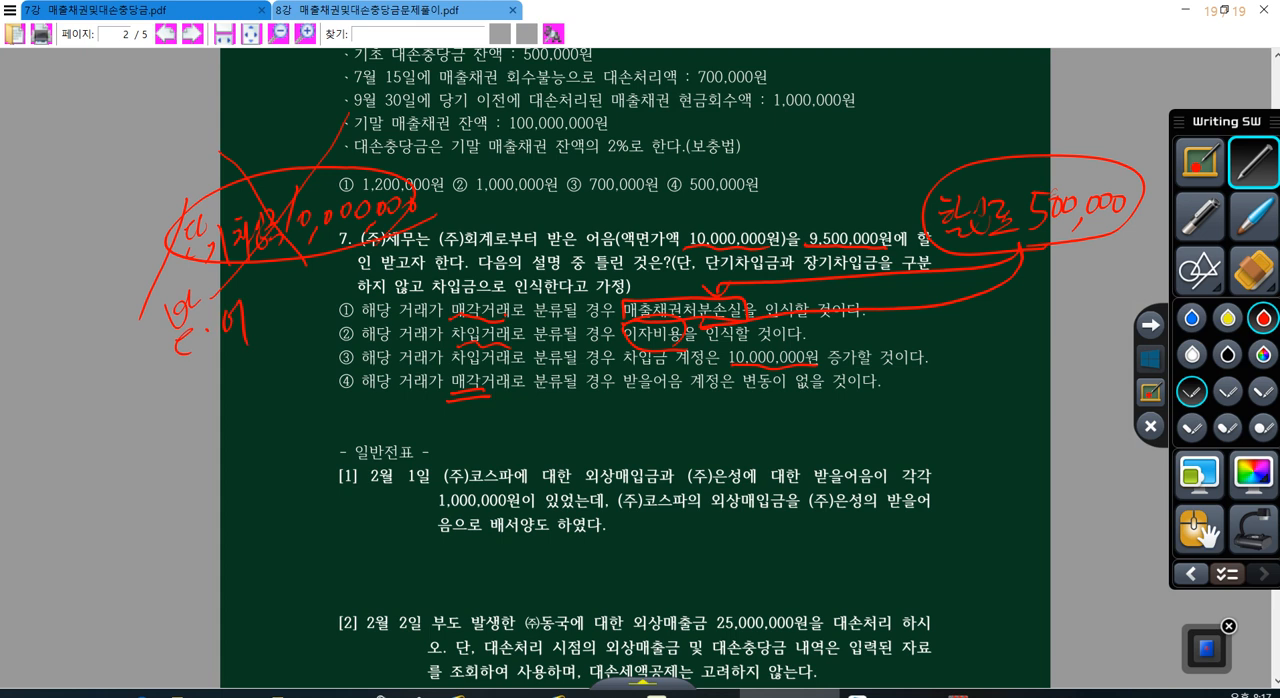
Step: Underline 변동이 없을 in option ④, draw a downward arrow beside it and circle ④ as the answer
drag(726, 395, 820, 401)
mouse_move(914, 376)
mouse_down()
mouse_move(917, 414)
mouse_move(960, 368)
mouse_up()
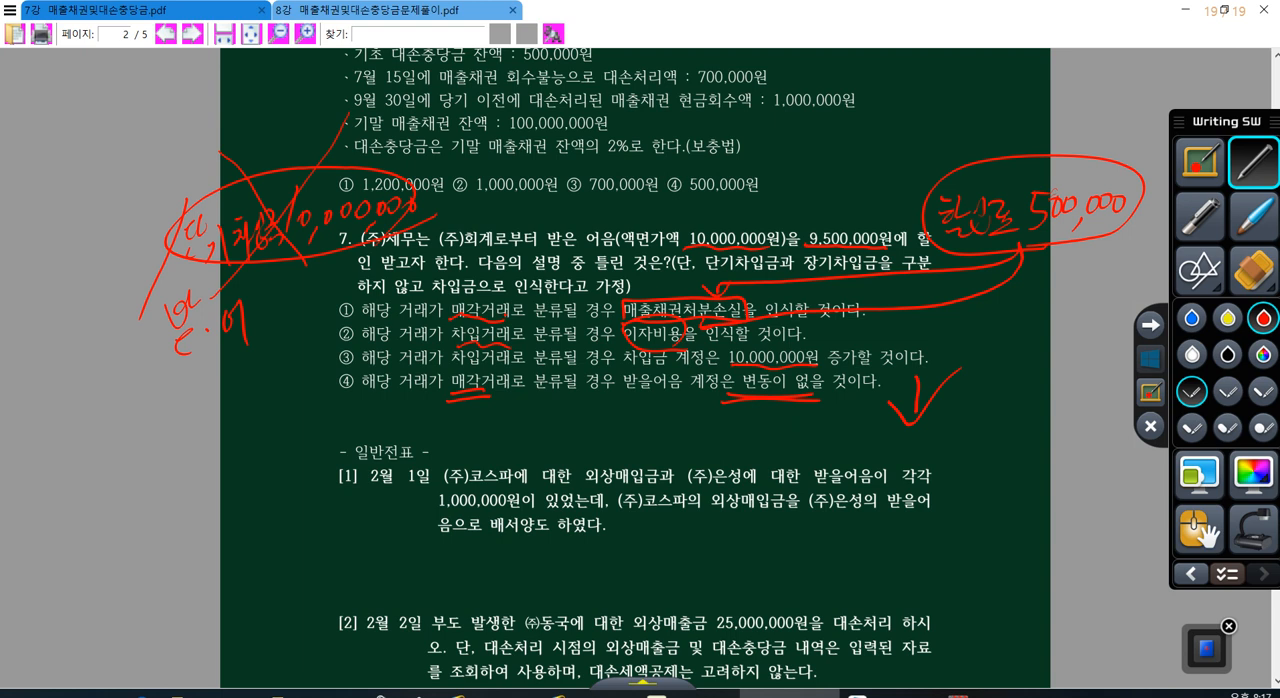
mouse_move(366, 364)
mouse_down()
mouse_move(366, 380)
mouse_move(322, 376)
mouse_up()
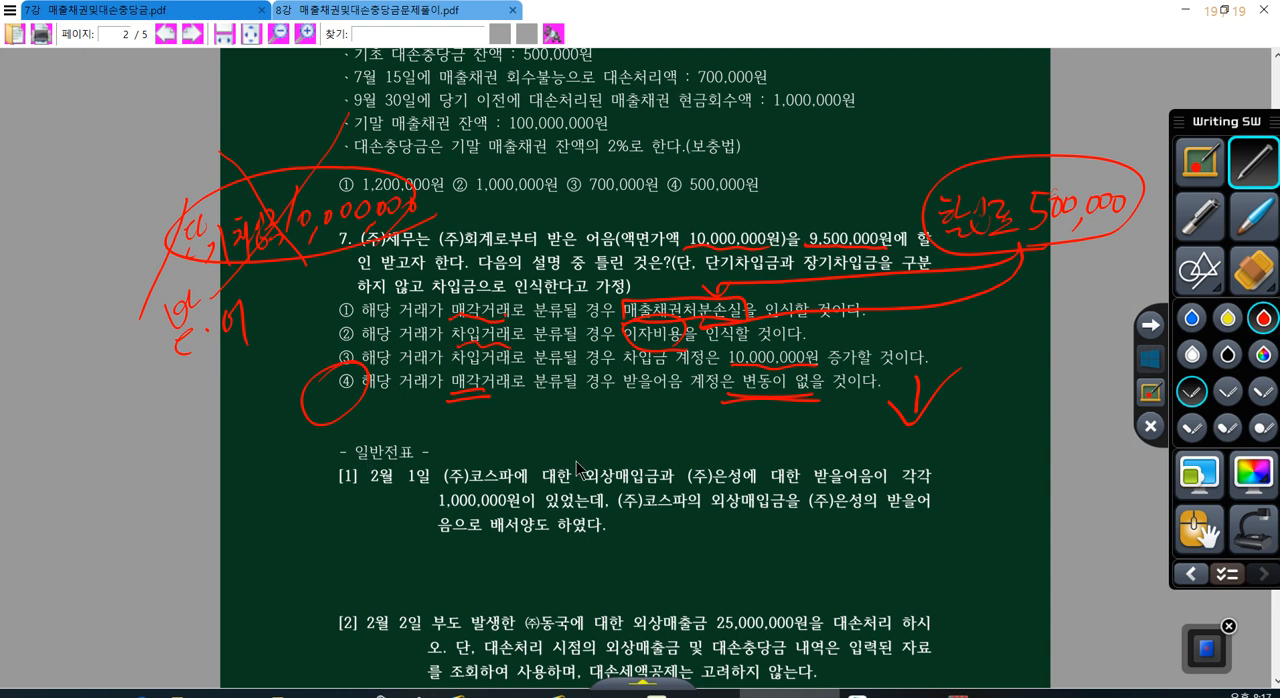
Step: Leave the annotations, minimize the PDF, switch to KcLep and log in to the company (주)남산(세무2급)
click(1150, 362)
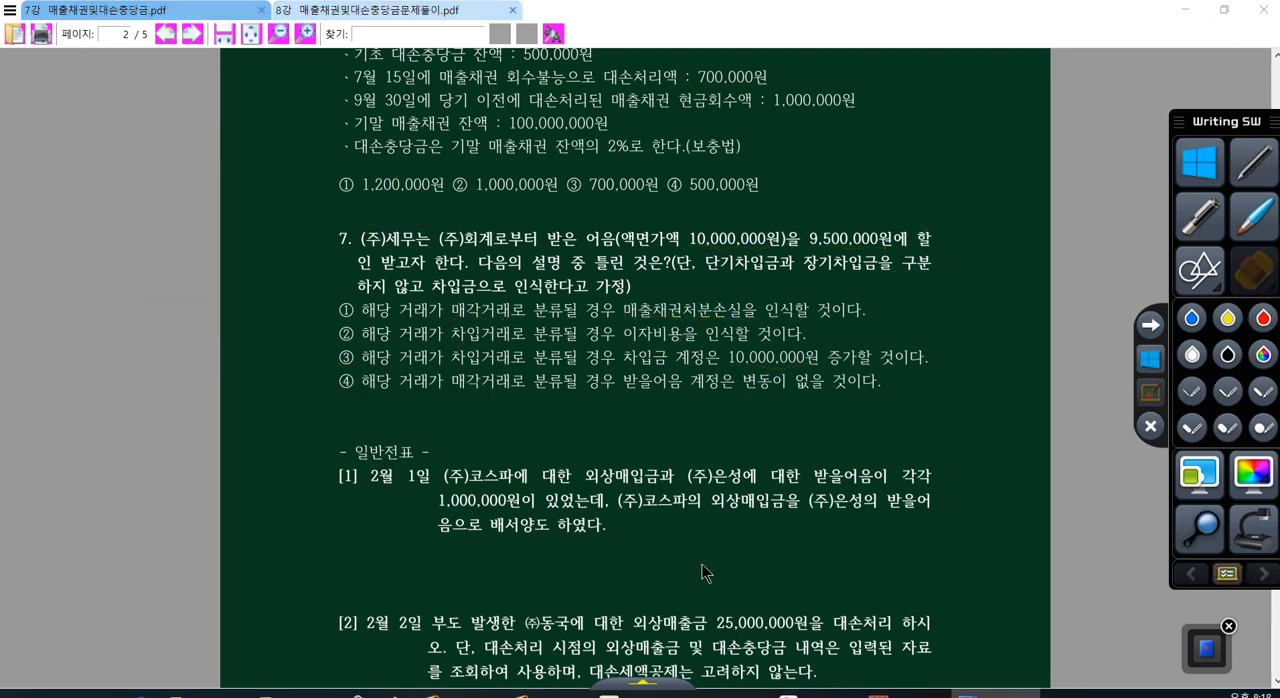
click(1185, 10)
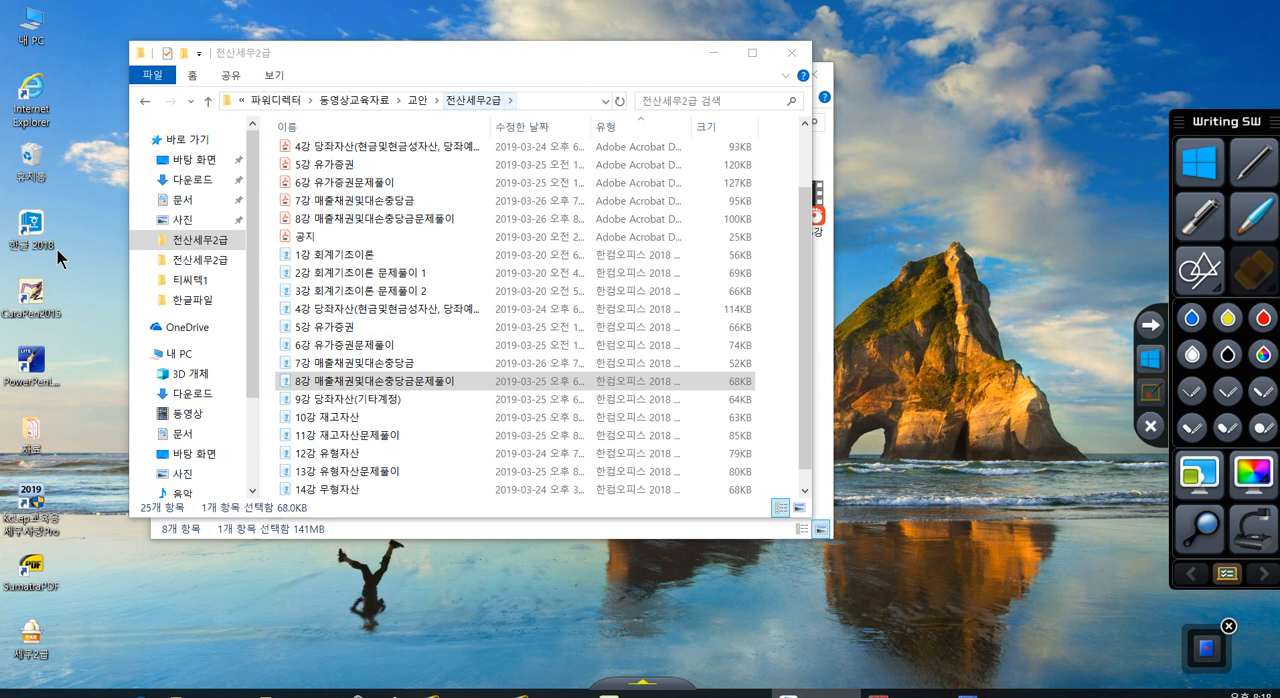
double_click(22, 512)
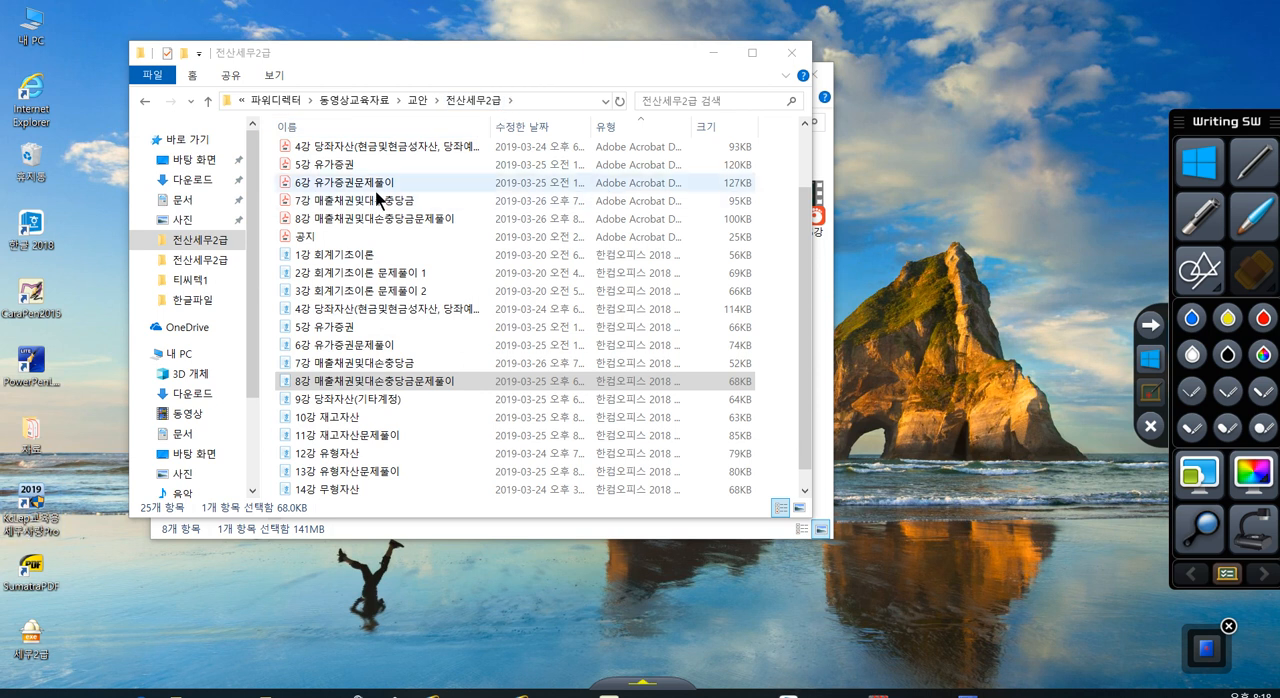
drag(485, 61, 505, 76)
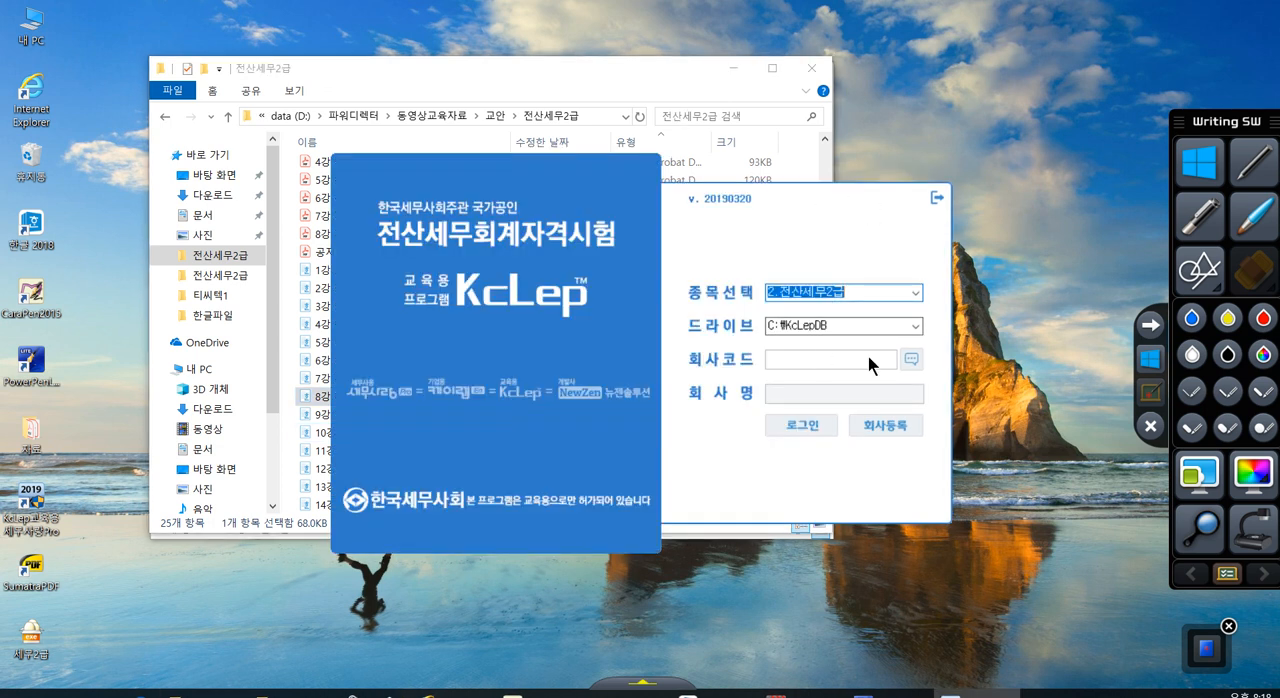
click(910, 358)
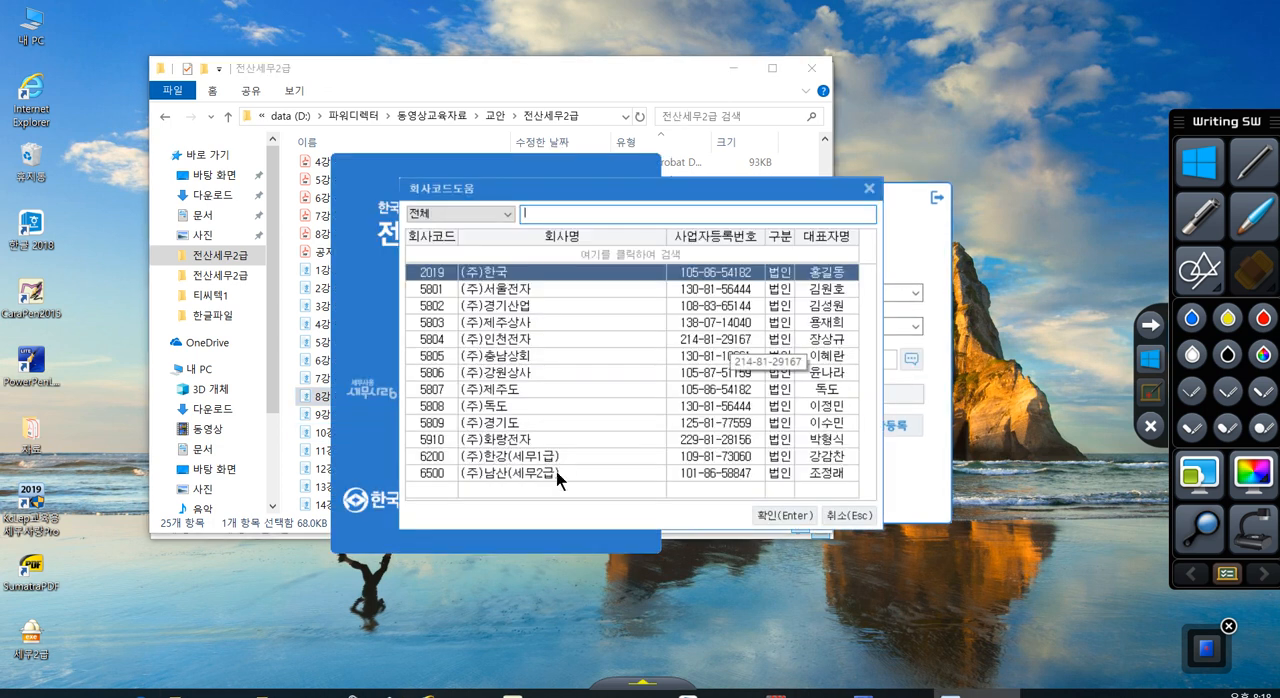
click(558, 473)
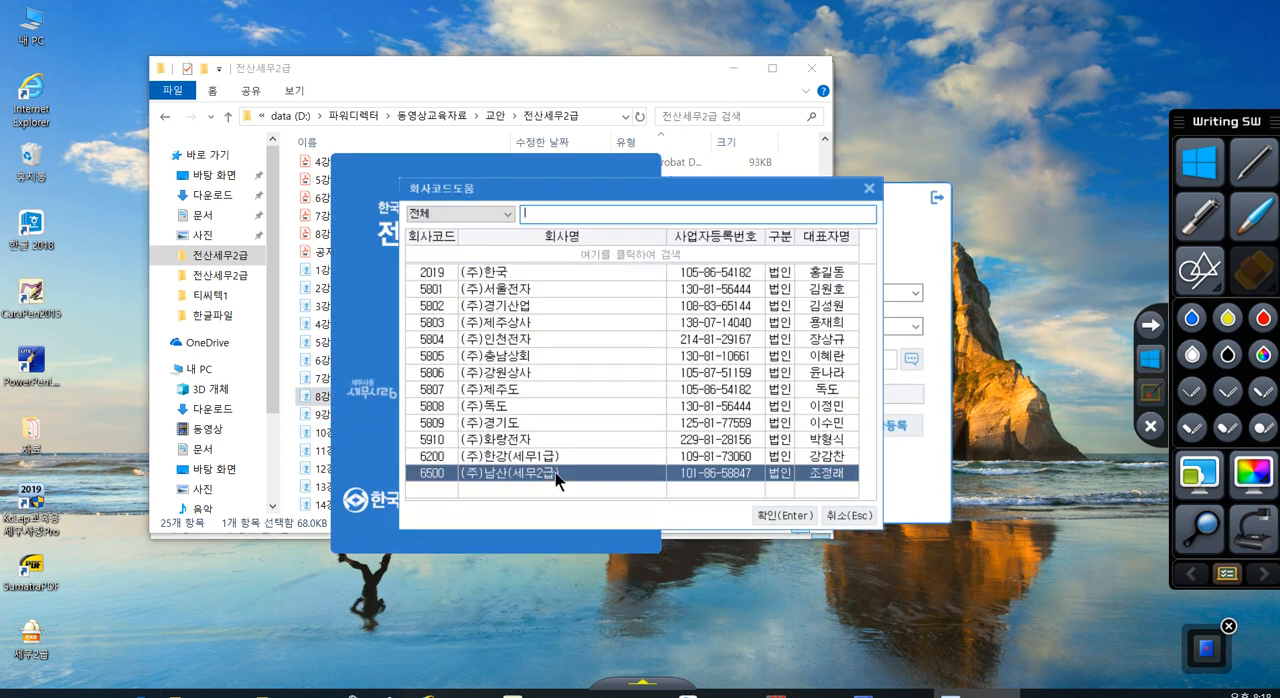
click(791, 521)
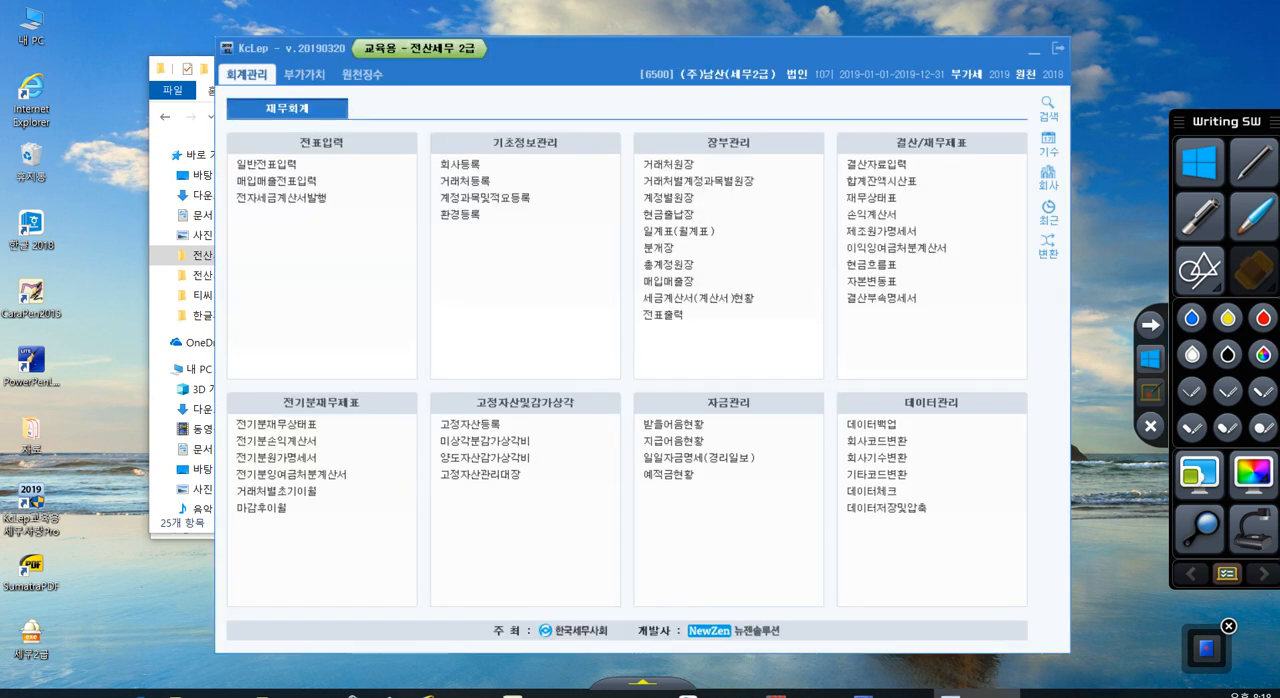
Step: Open general voucher entry (일반전표입력) for month 02 and start a new line dated day 1
click(275, 161)
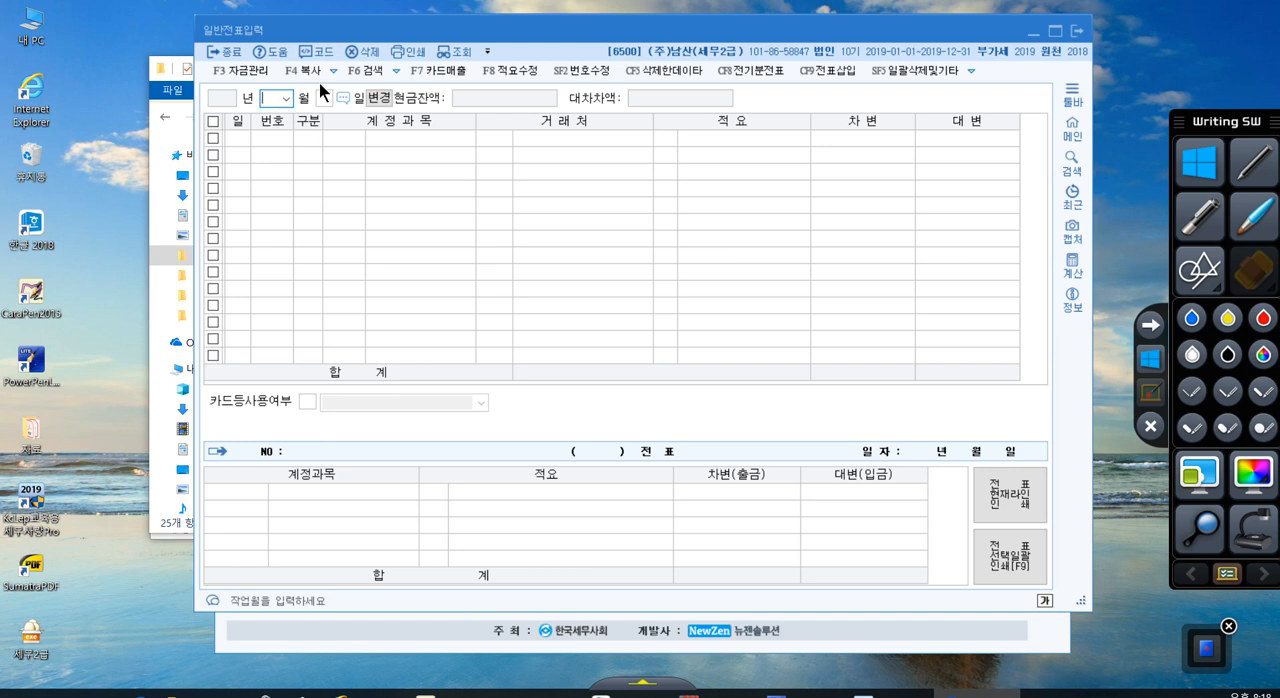
text(02)
key(Return)
text(1)
key(Return)
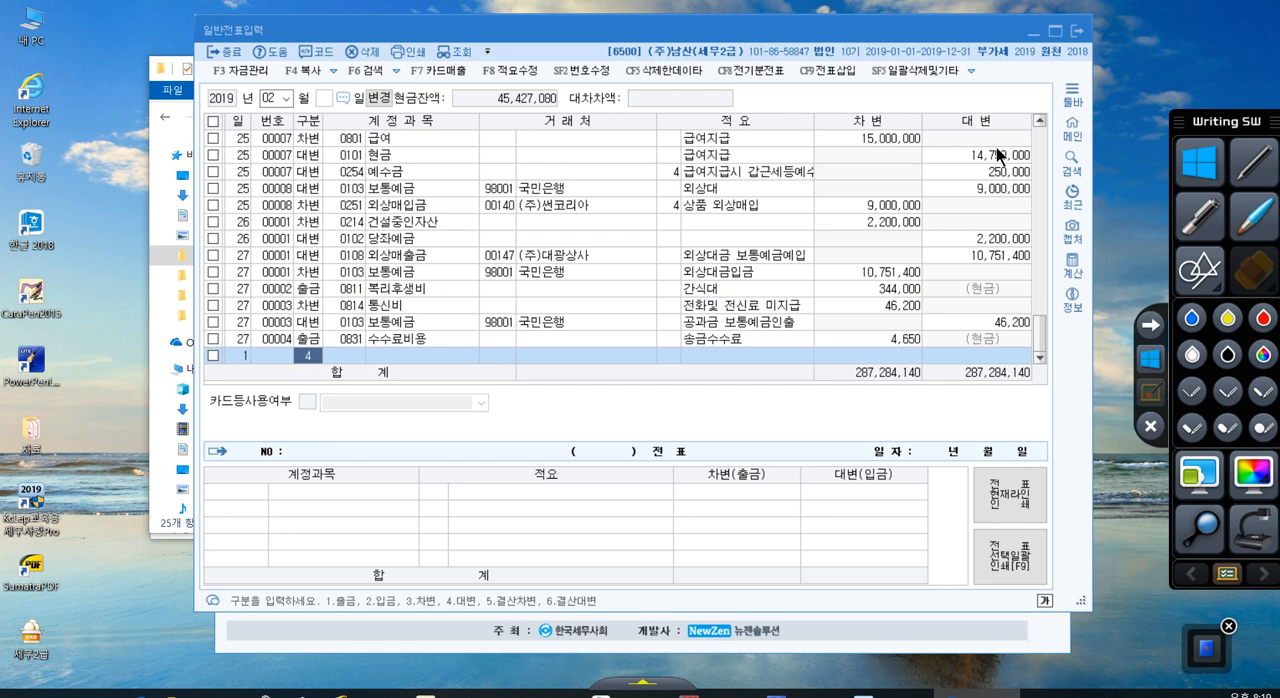
Step: Enter a credit (대변) line for account 0110 받을어음 with (주)은성 and the amount 1,000,000
key(Return)
text(0110)
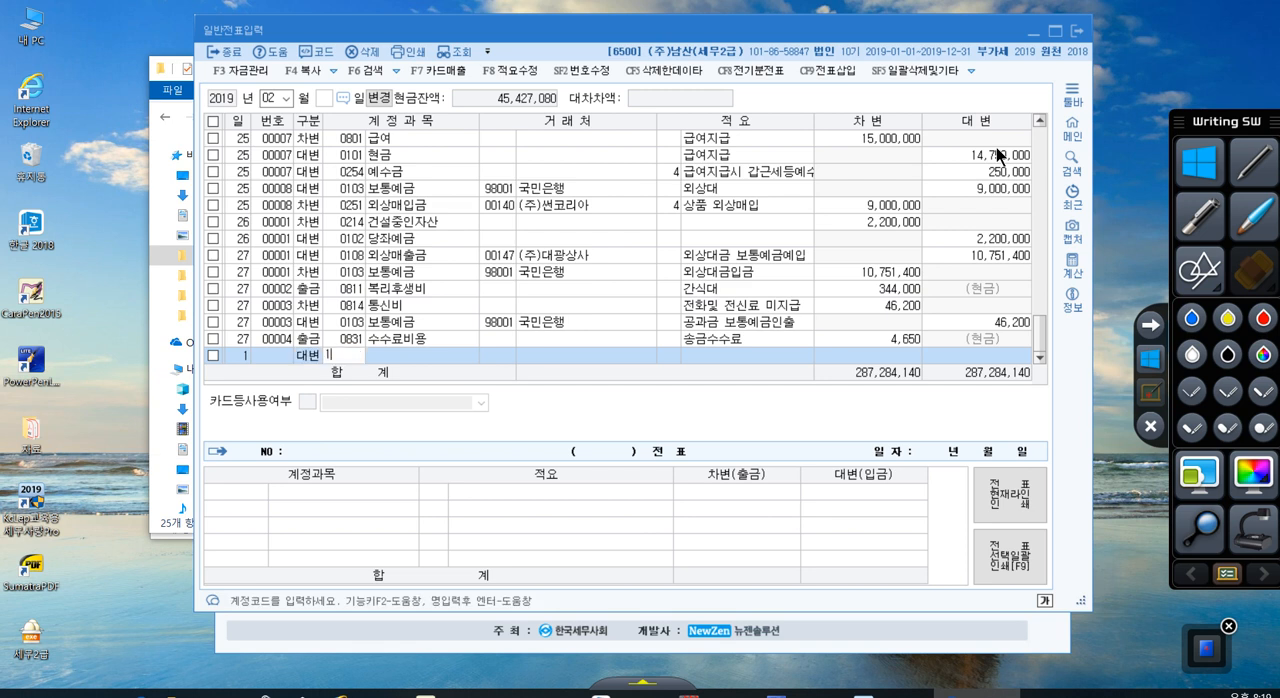
key(Return)
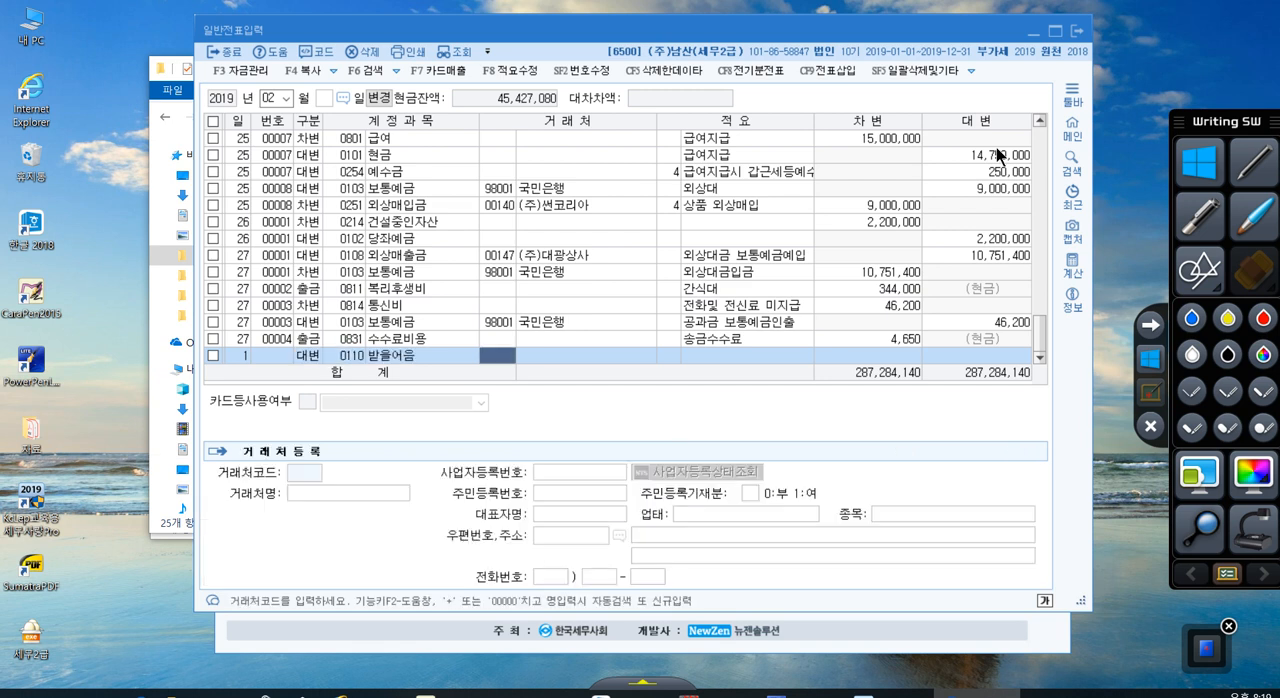
key(plus)
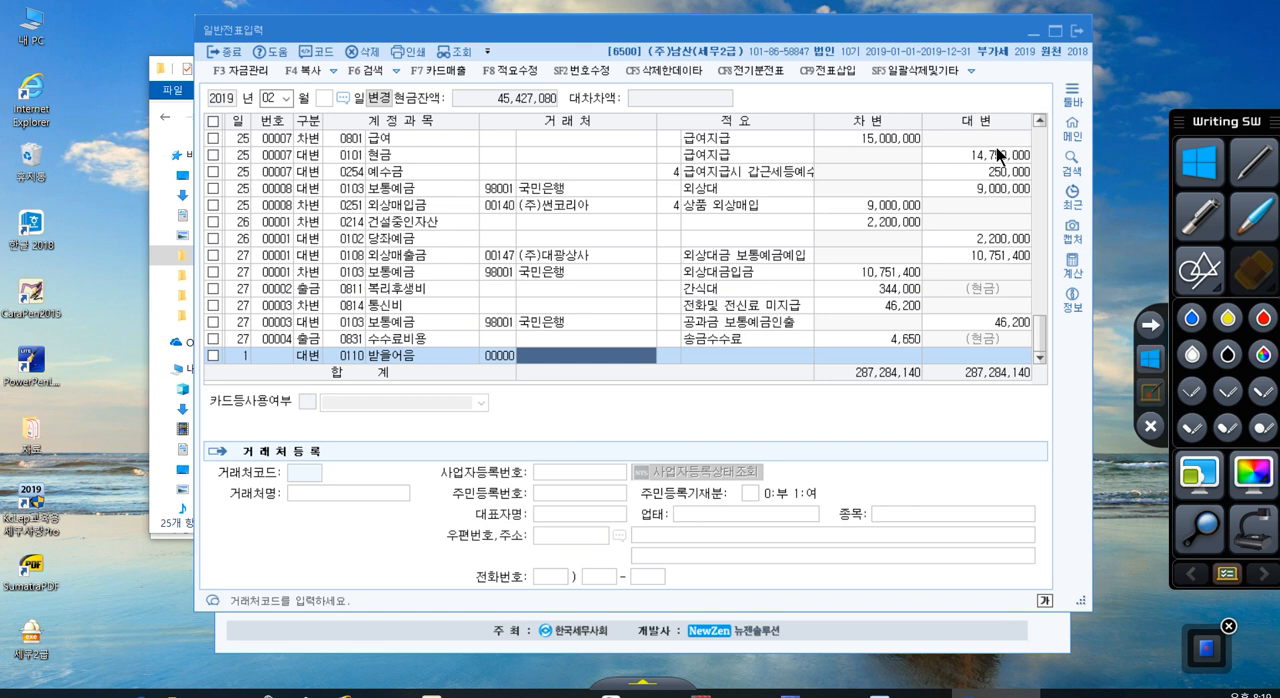
text(은성)
key(Return)
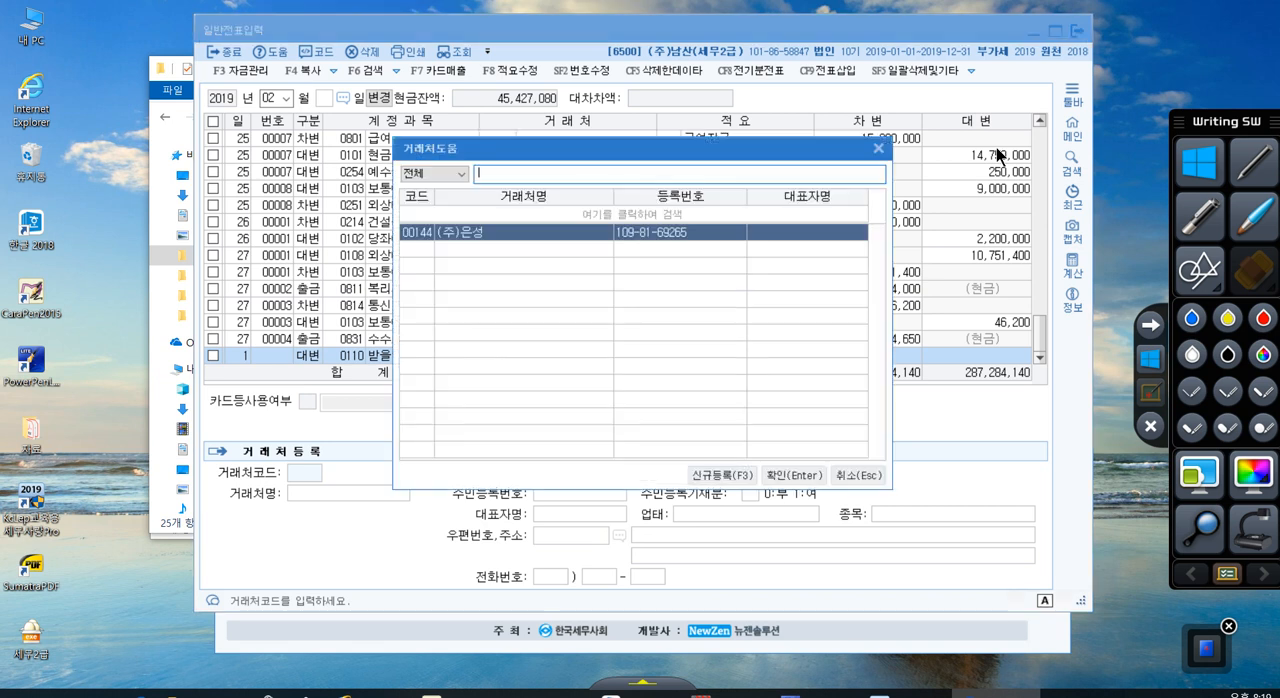
key(Return)
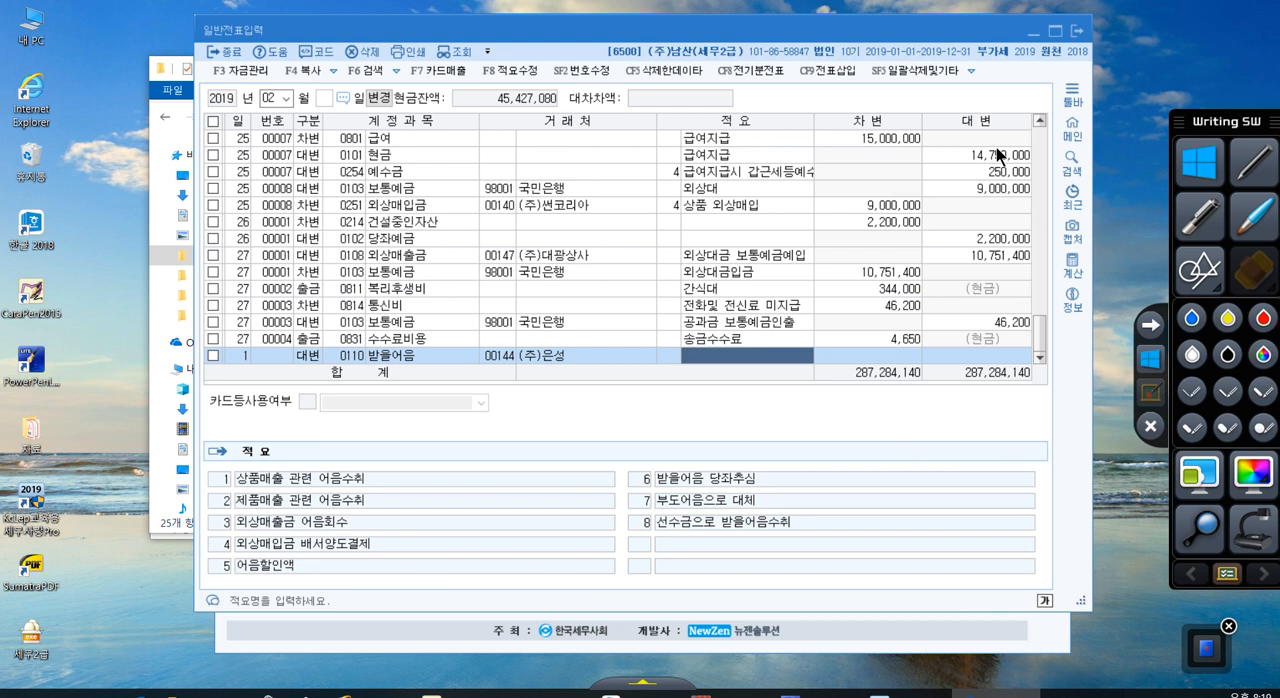
key(Return)
text(1000000)
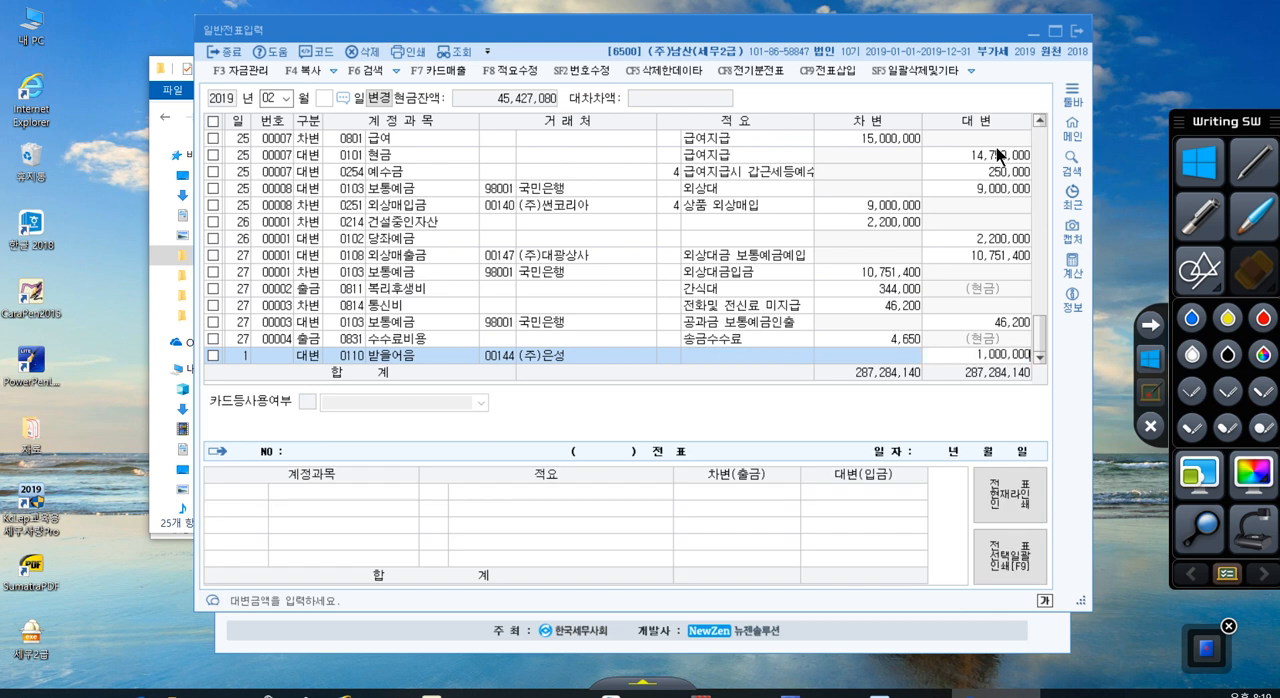
key(Return)
Step: Add a debit (차변) line dated day 1 with account 0251 외상매입금, accepting the amount 1,000,000
text(1)
key(Return)
text(3)
key(Return)
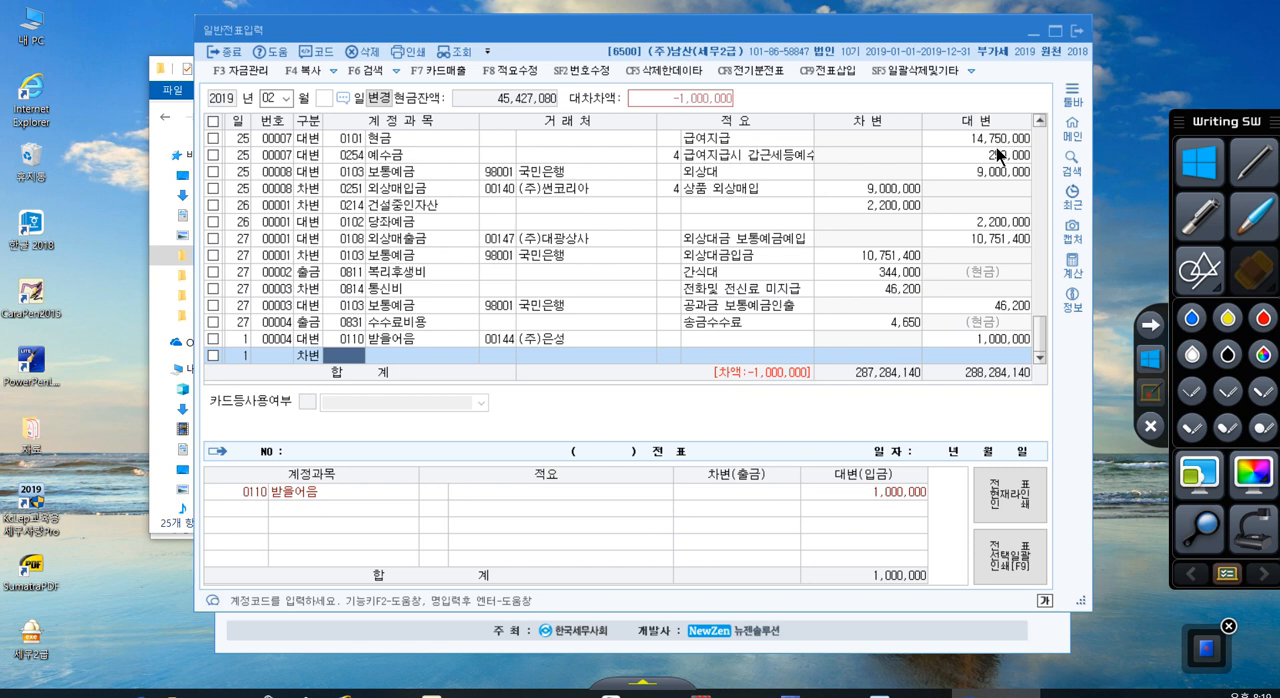
text(외상매)
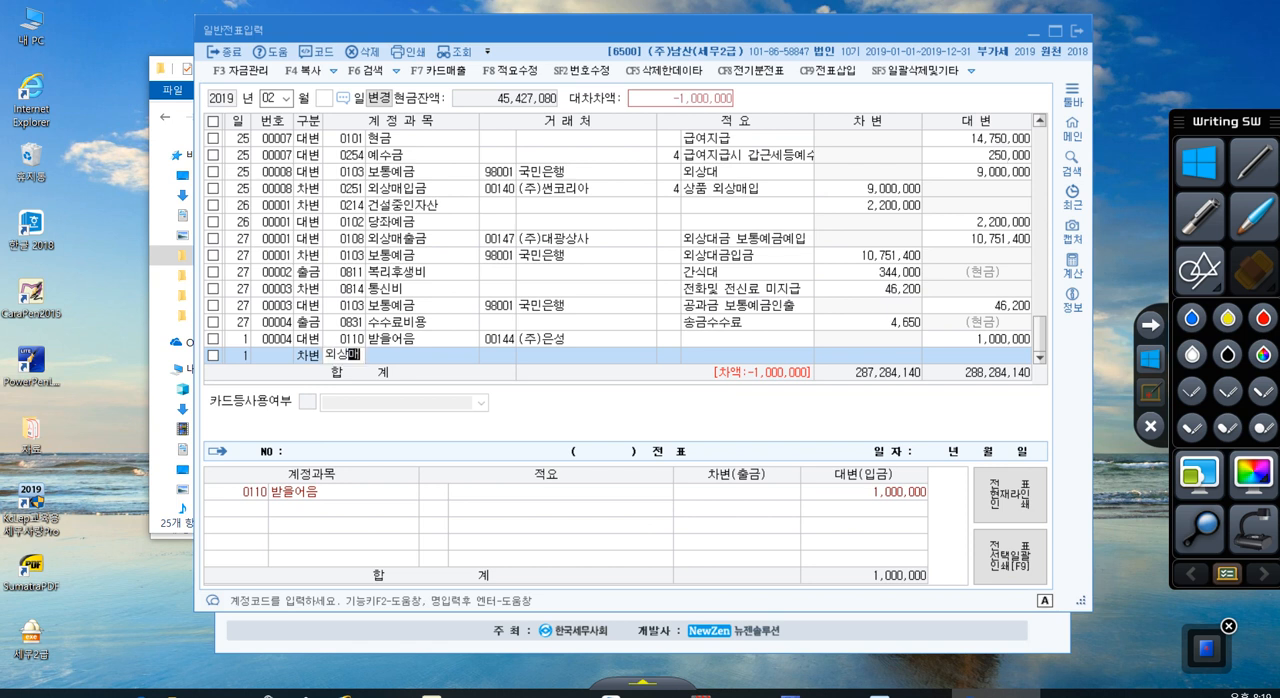
key(Return)
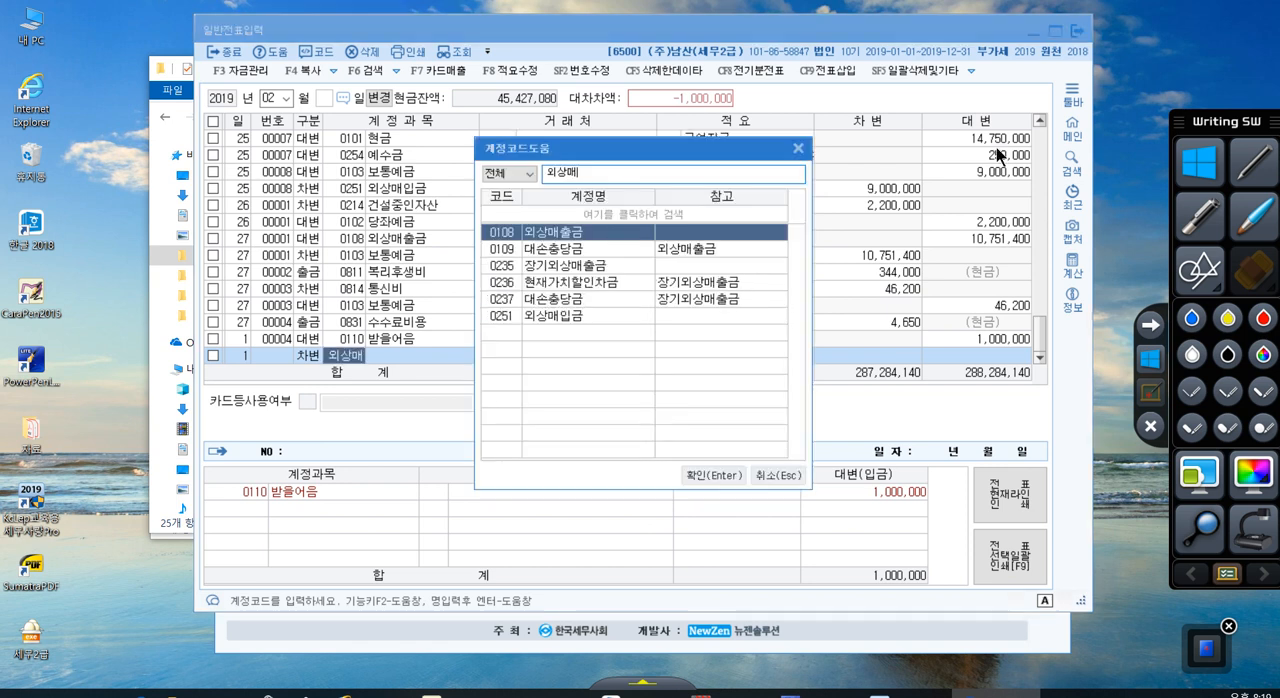
key(Down)
key(Down)
key(Down)
key(Down)
key(Down)
key(Return)
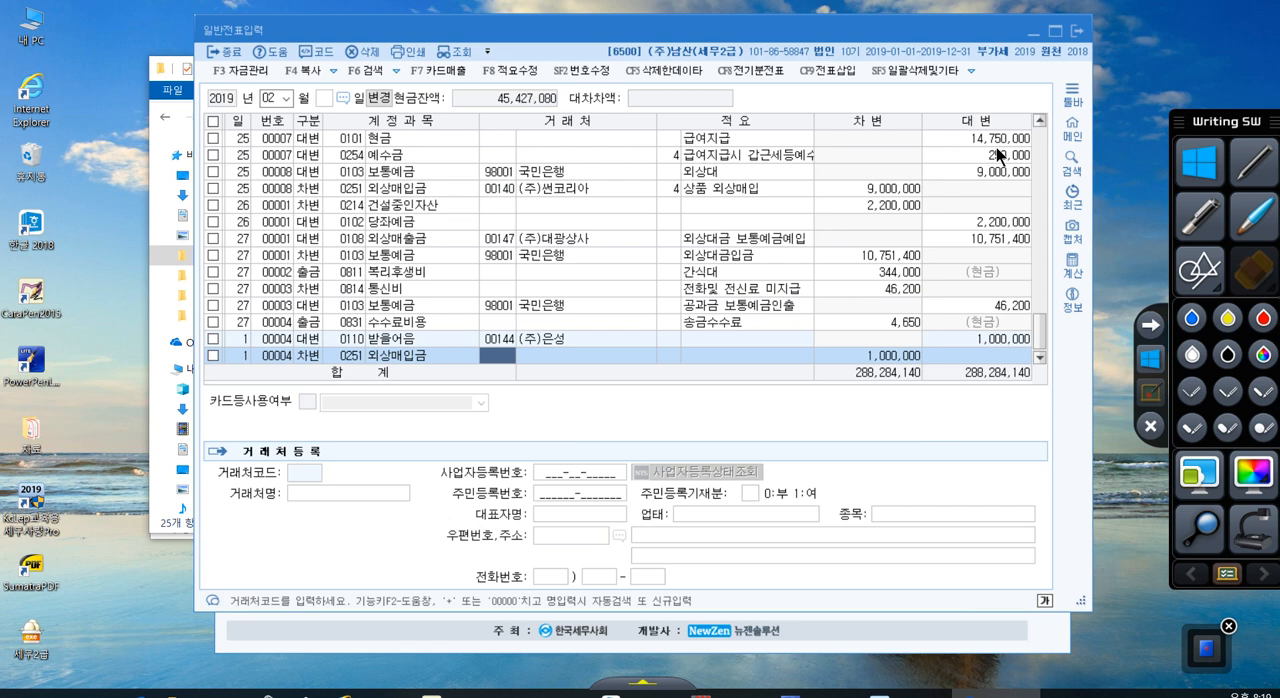
Step: Assign (주)코스파 to the 외상매입금 debit line, review both voucher lines and move to a new blank line
text(00000)
text(코스)
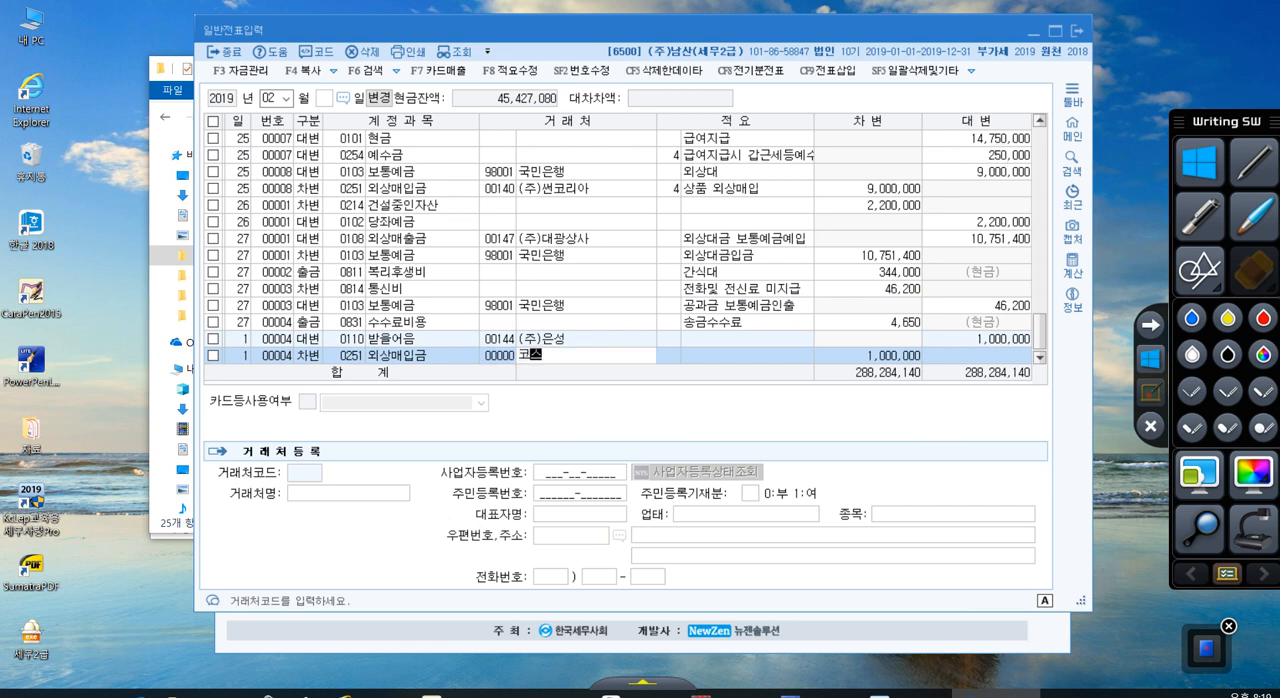
key(Return)
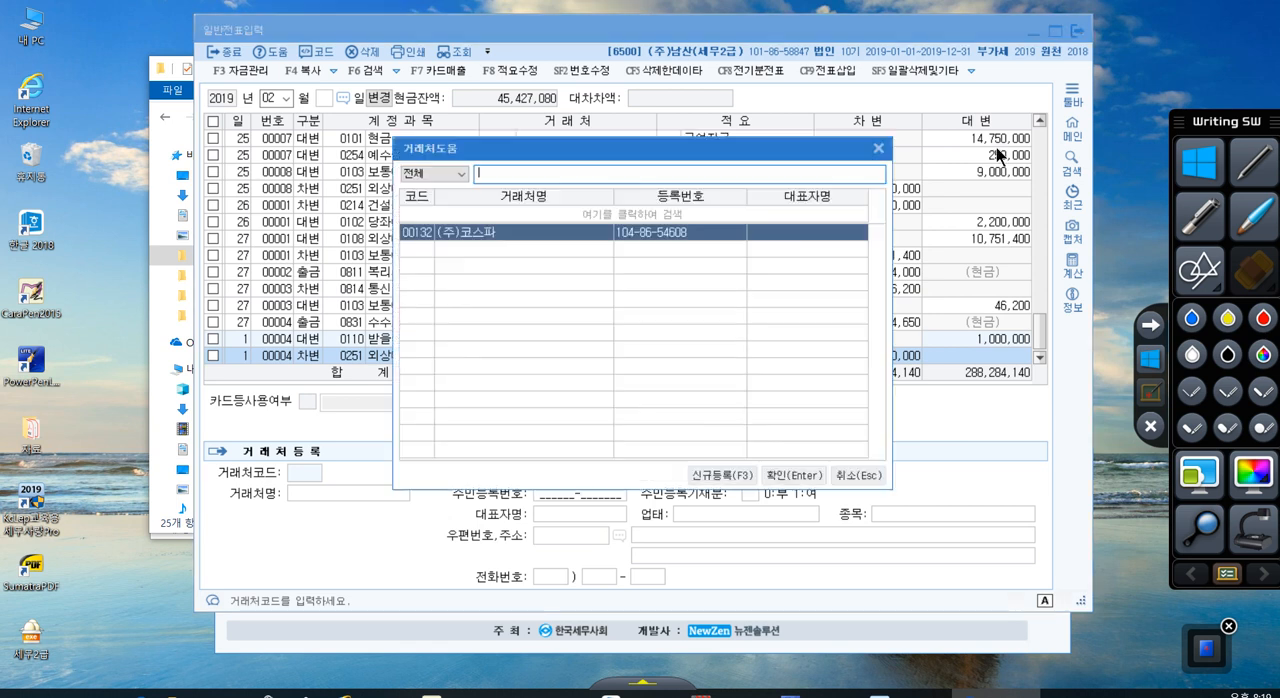
key(Return)
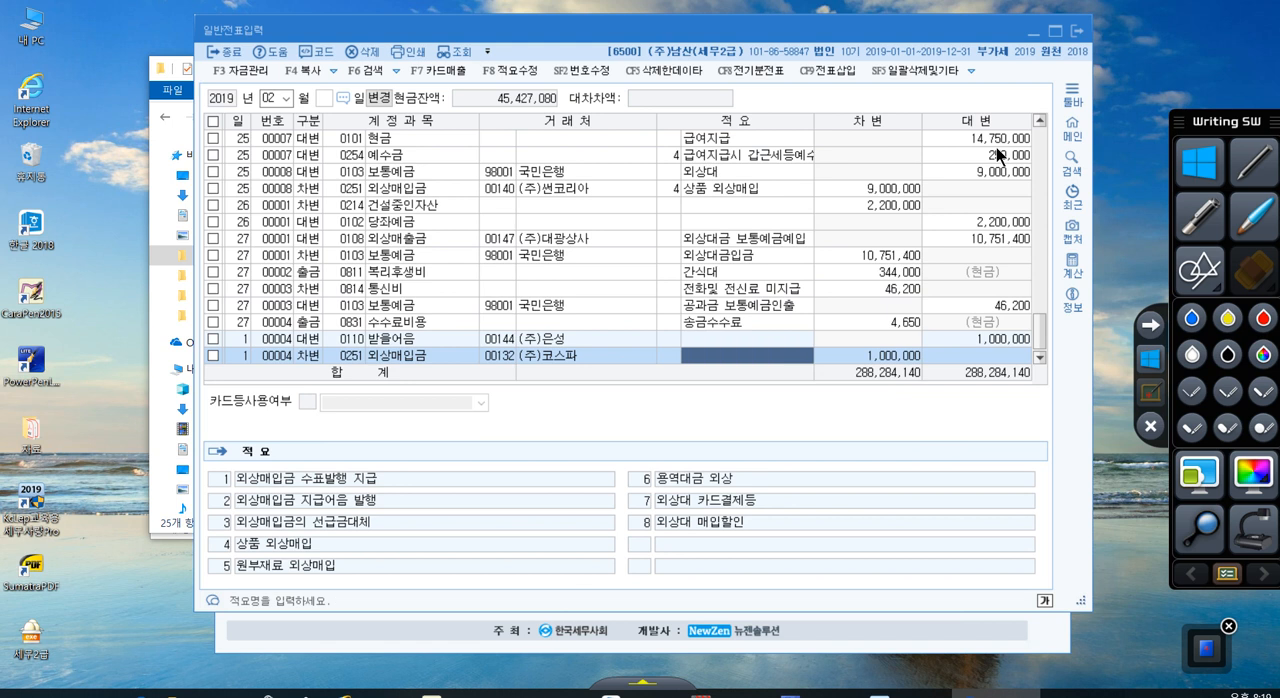
click(446, 338)
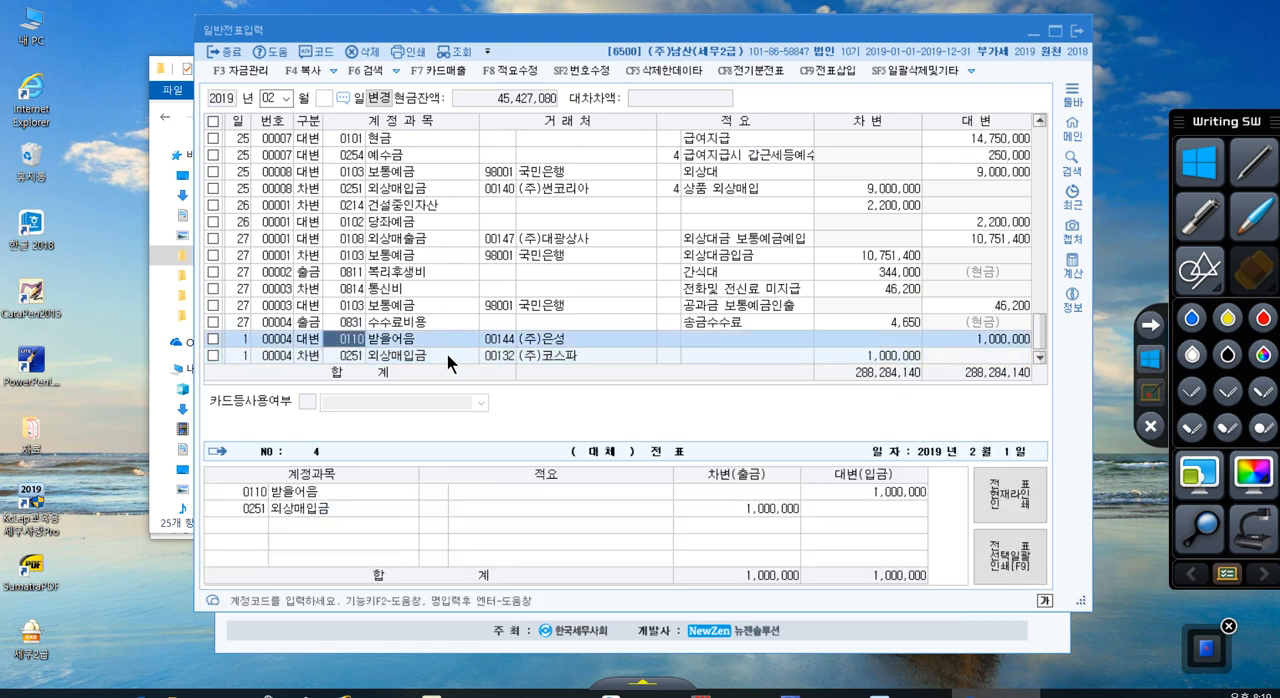
click(446, 353)
scroll(446, 351, down, 1)
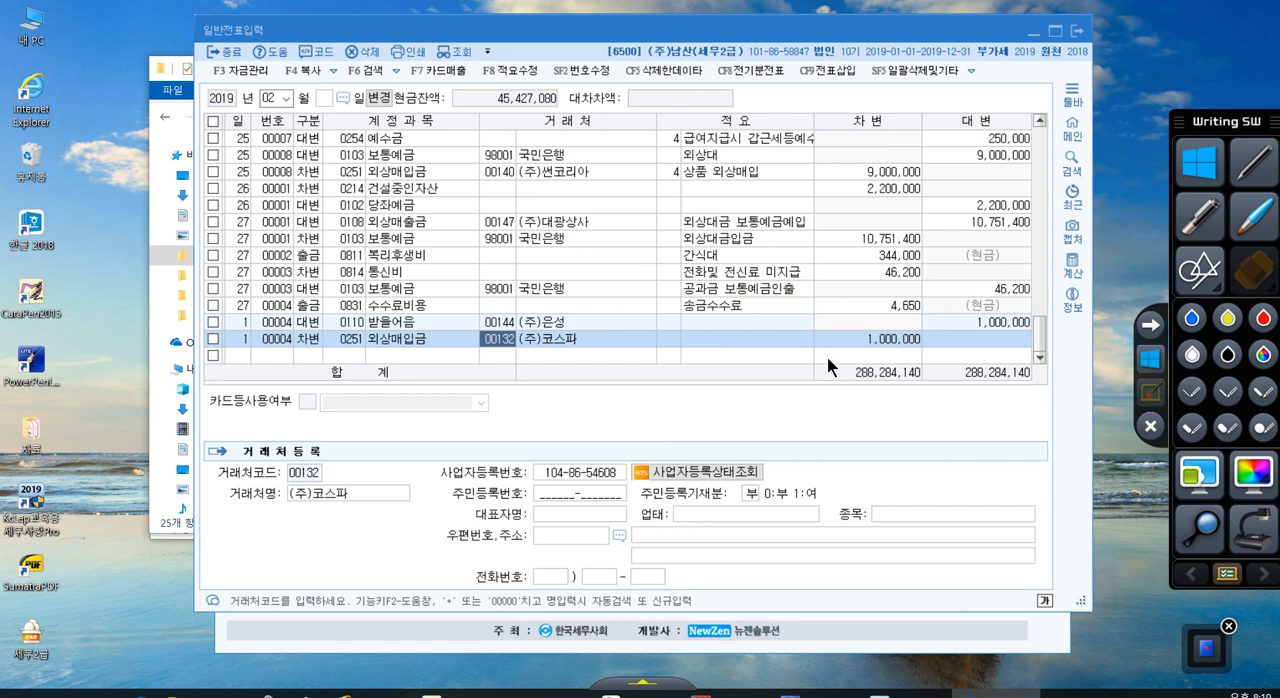
click(780, 357)
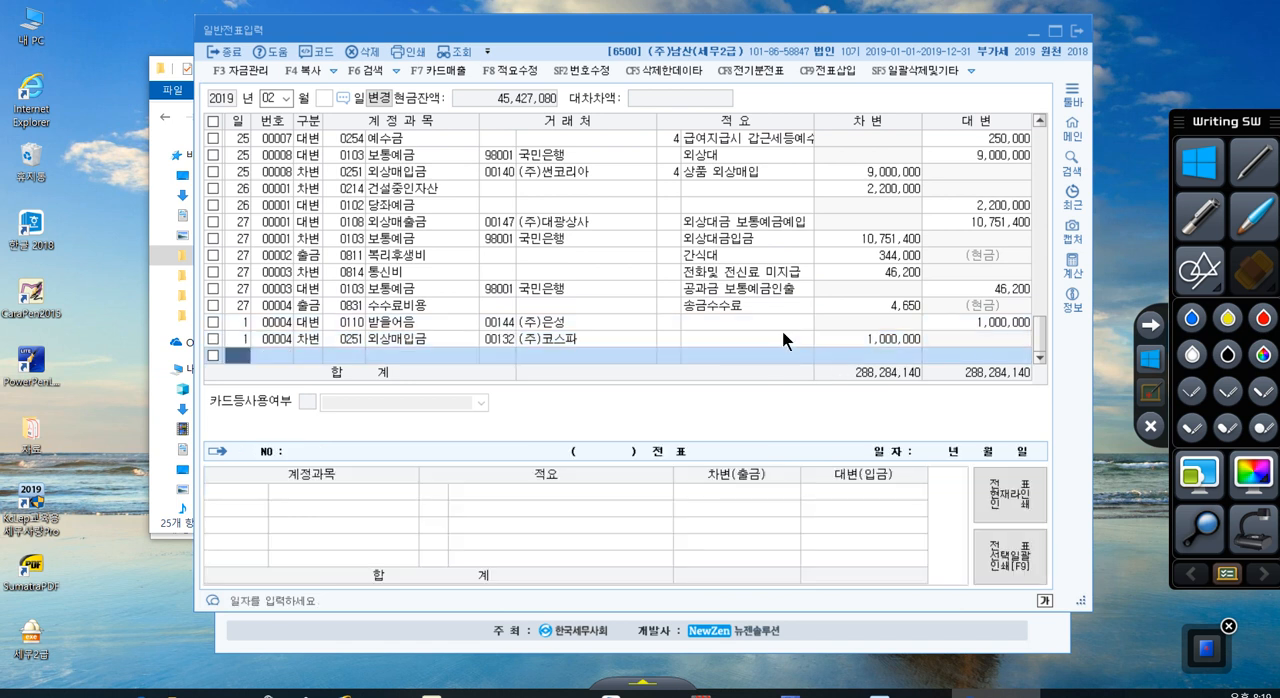
Step: Start a new voucher line dated day 2 and highlight the phrase about 대손세액공제 in problem [2] of the PDF
text(2)
key(Return)
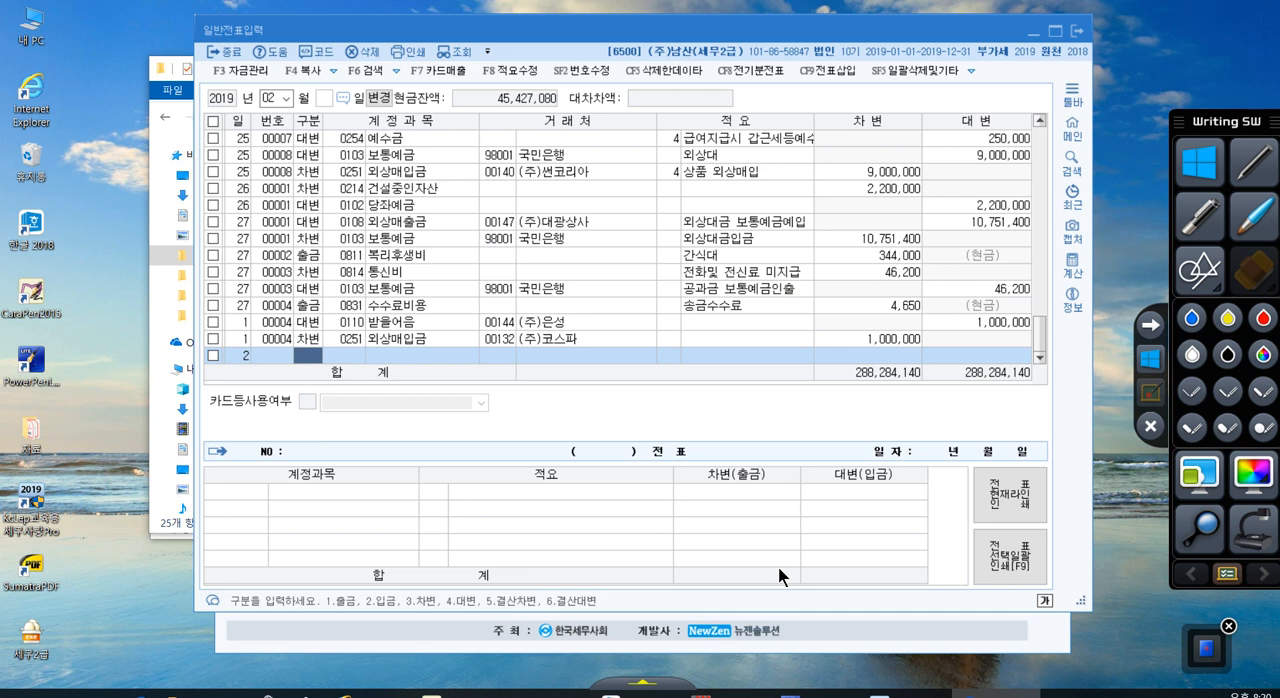
click(549, 693)
scroll(553, 430, down, 7)
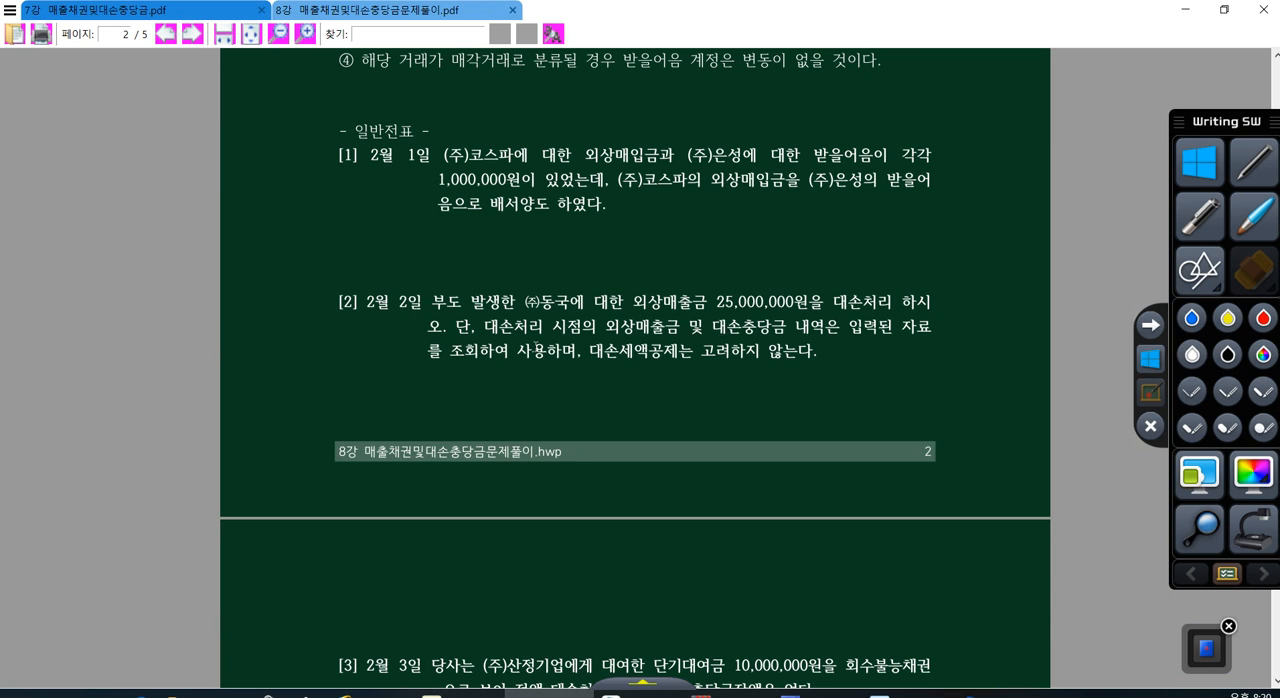
drag(591, 349, 798, 350)
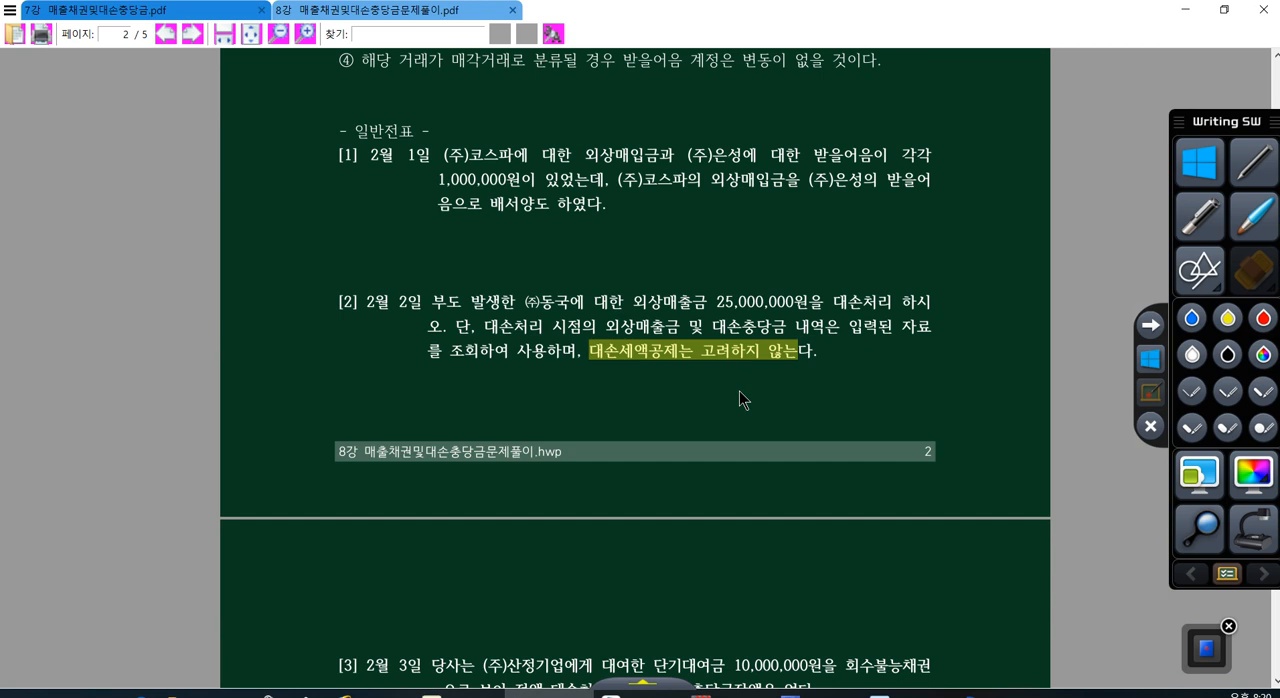
click(955, 690)
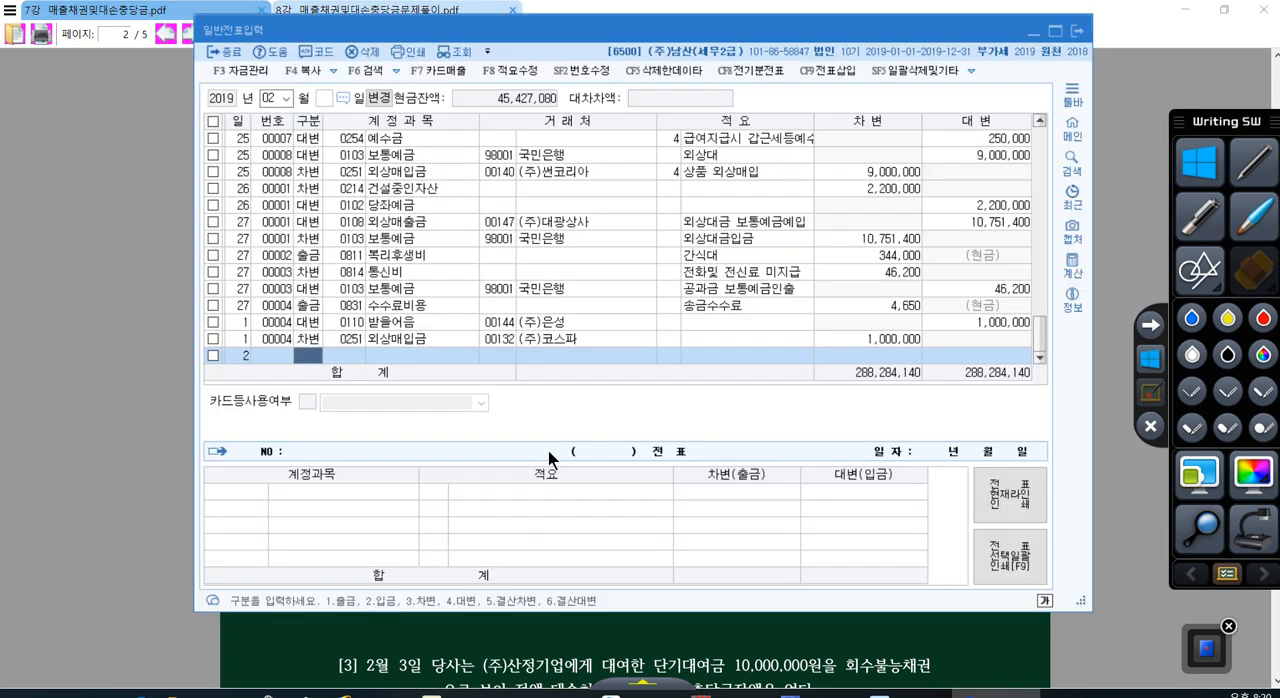
Step: Enter a credit (대변) line for account 0108 외상매출금 with (주)동국 and the amount 25,000,000
text(4)
key(Return)
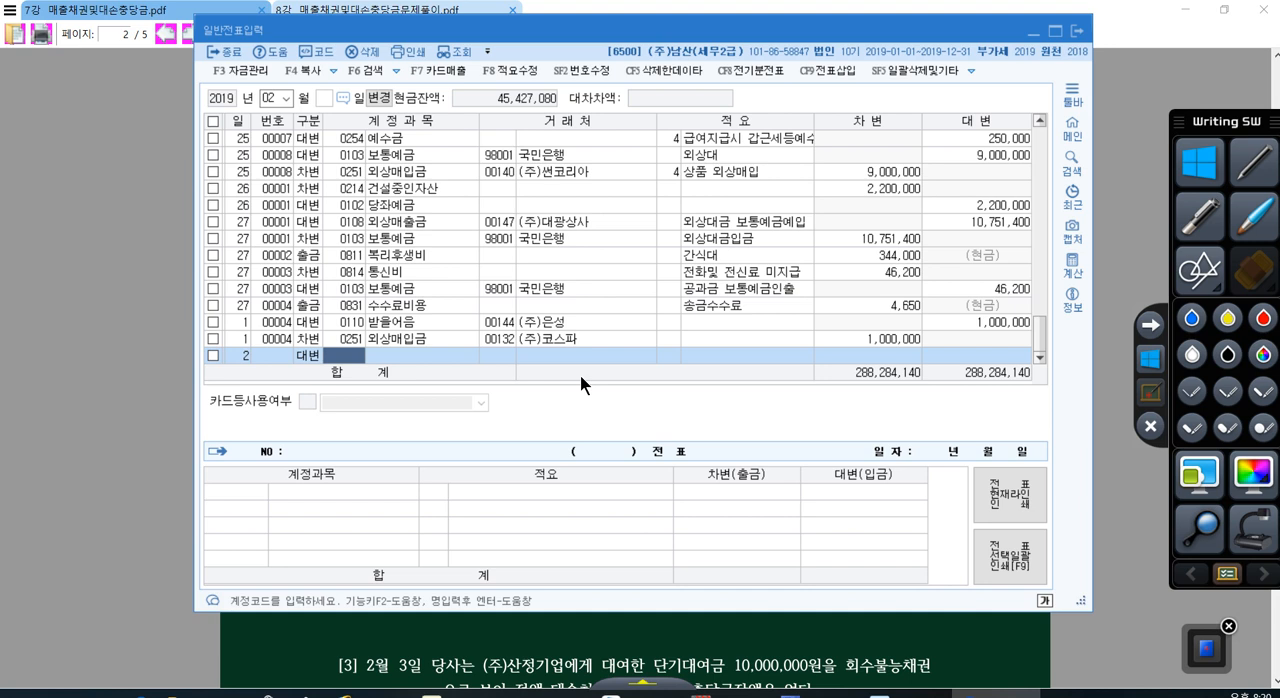
text(108)
key(Return)
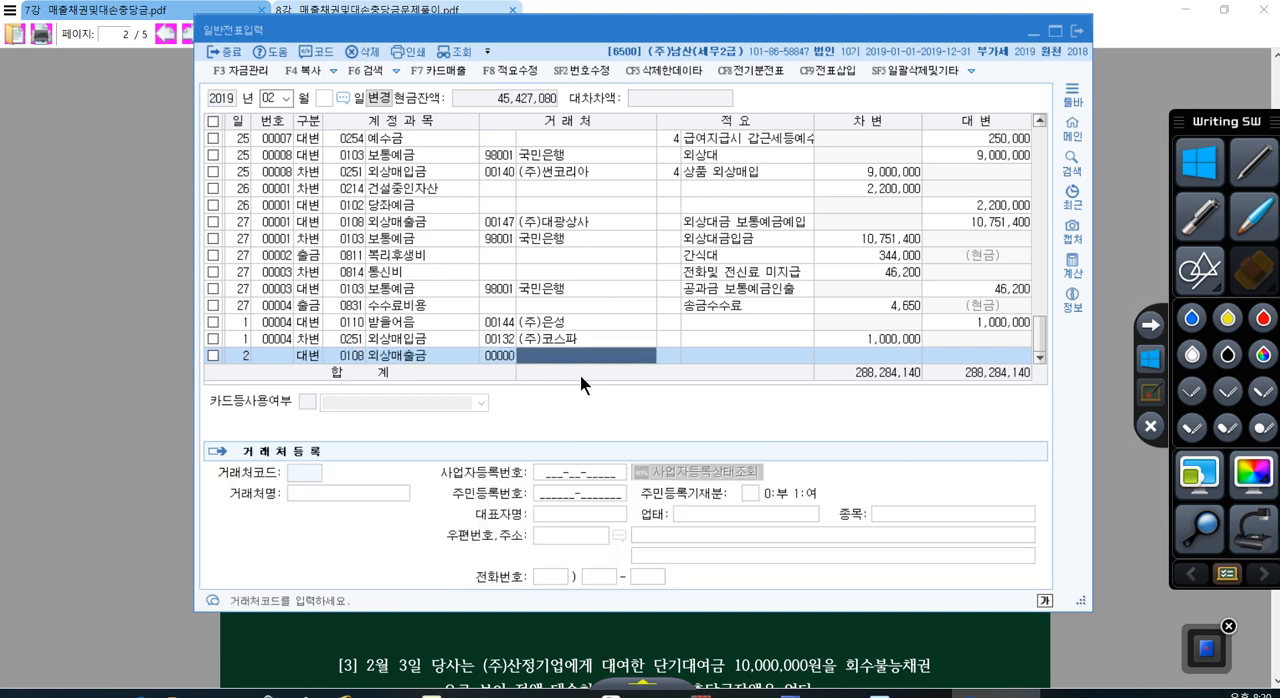
text(동국)
key(Return)
key(Return)
key(Return)
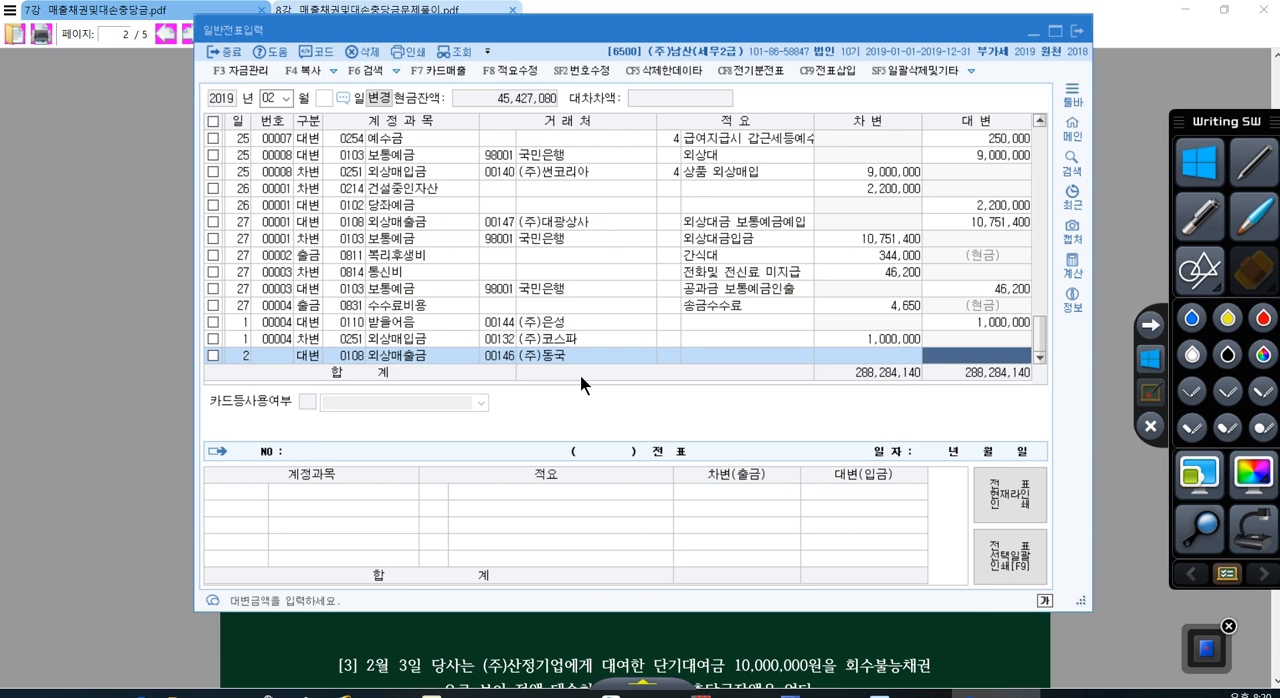
text(25000000)
Step: Try a debit (차변) line dated day 2 with account 0255 부가세예수금, accepting the amount 25,000,000
key(Return)
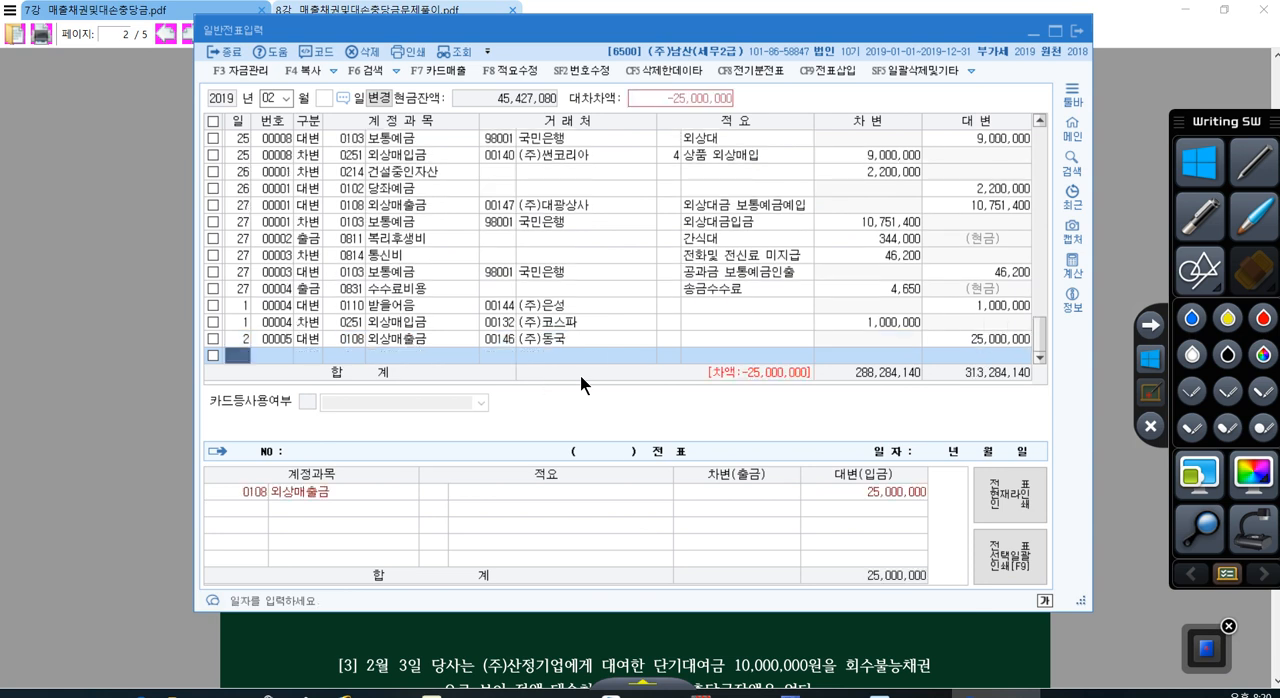
text(2)
key(Return)
text(3)
key(Return)
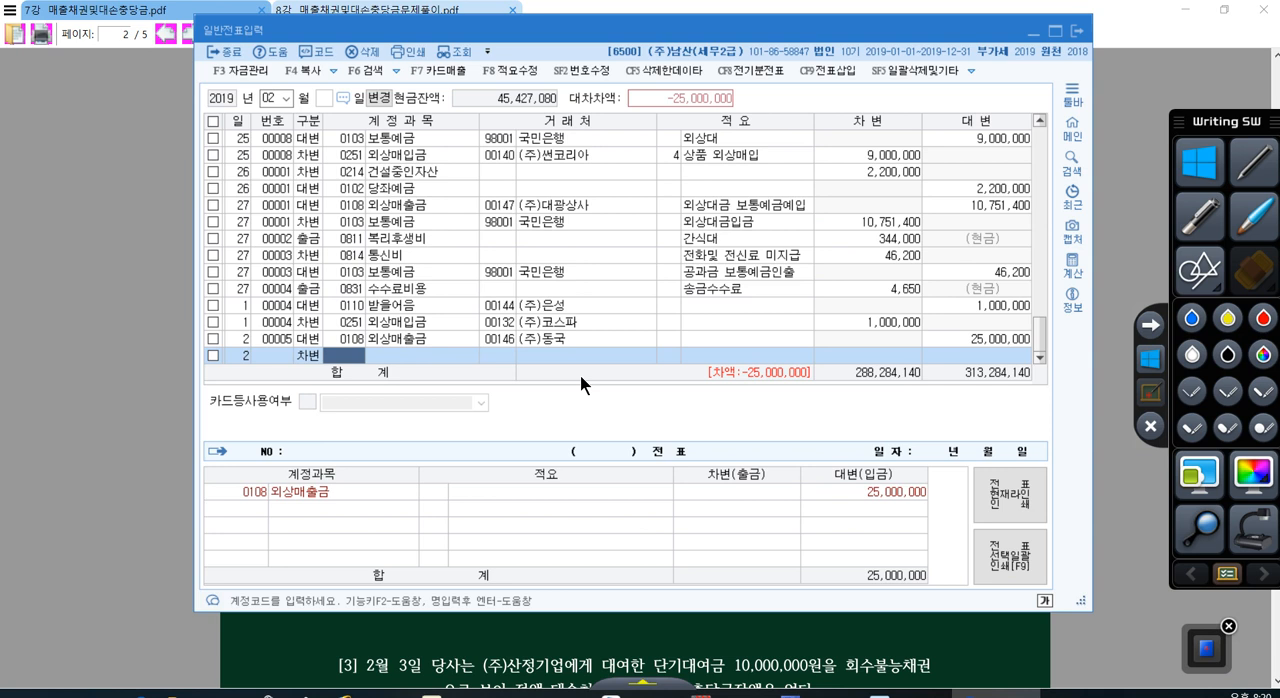
text(255)
key(Return)
key(Left)
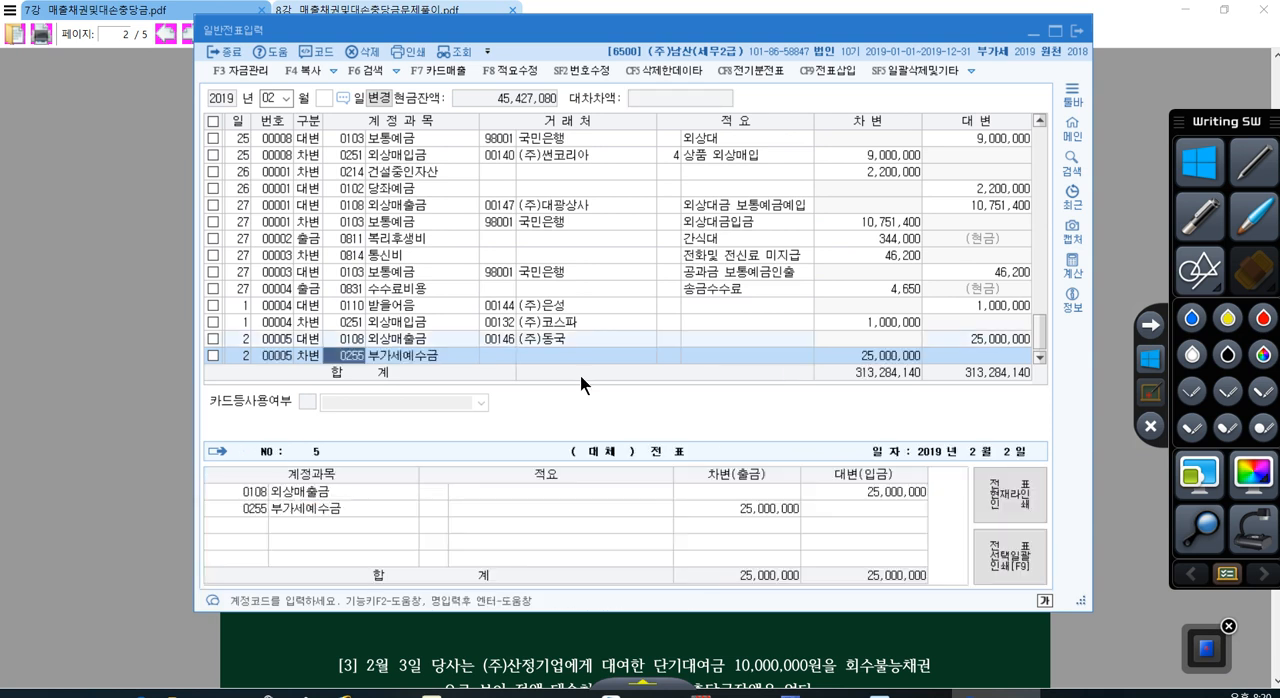
Step: Delete the 부가세예수금 line and start a fresh debit (차변) line dated day 2
key(F5)
key(Return)
text(3)
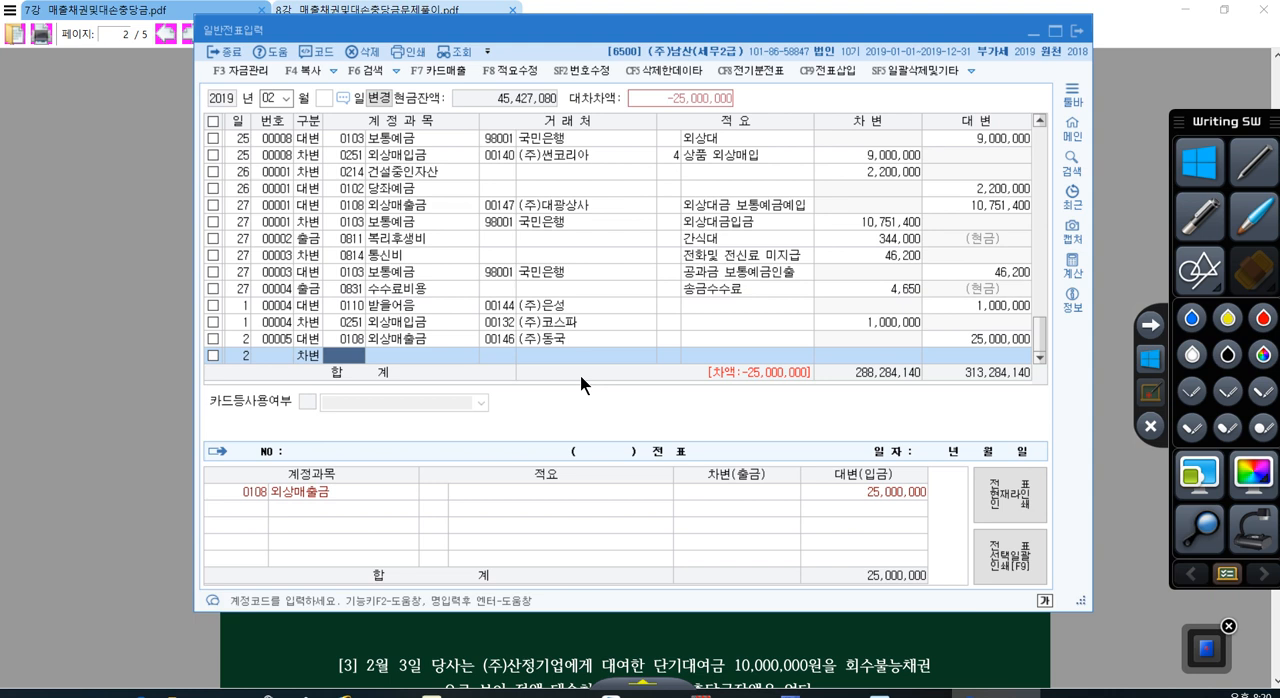
Step: Handwrite three abbreviated debit accounts with xxx amounts over the voucher in red, adding a slash and a downward arrow beside them
click(1254, 163)
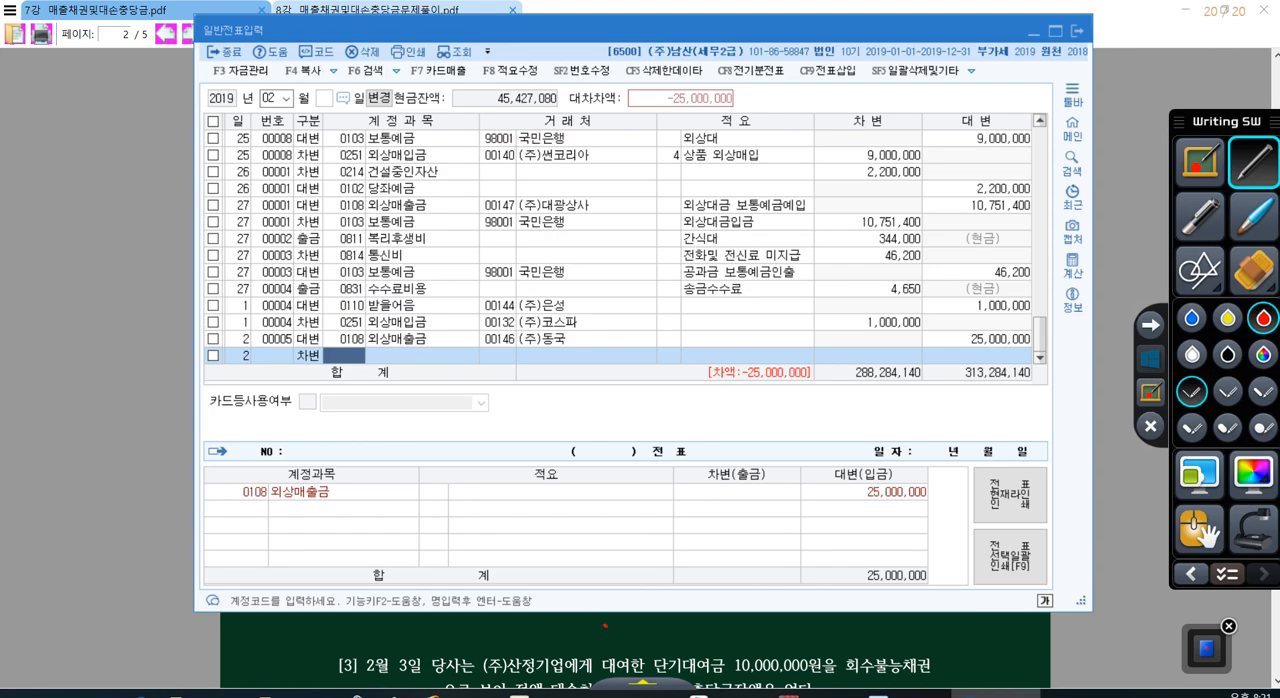
drag(636, 470, 604, 563)
mouse_move(420, 460)
mouse_down()
mouse_move(444, 506)
mouse_move(474, 488)
mouse_move(482, 503)
mouse_move(526, 486)
mouse_up()
drag(536, 470, 509, 486)
drag(555, 458, 565, 482)
drag(567, 463, 538, 483)
drag(575, 461, 598, 479)
drag(589, 460, 566, 481)
drag(430, 520, 460, 554)
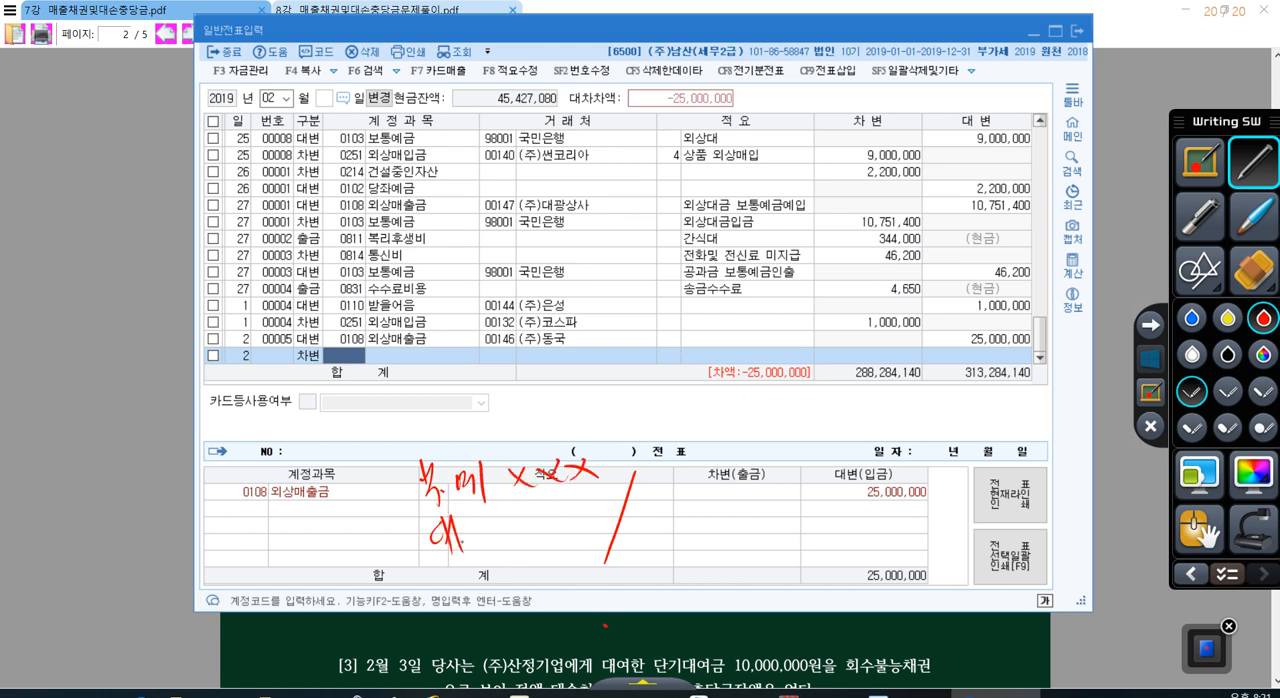
mouse_move(466, 508)
mouse_down()
mouse_move(494, 542)
mouse_move(538, 528)
mouse_up()
mouse_move(538, 507)
mouse_down()
mouse_move(518, 529)
mouse_move(566, 522)
mouse_up()
mouse_move(565, 503)
mouse_down()
mouse_move(546, 524)
mouse_move(604, 516)
mouse_up()
drag(600, 493, 578, 521)
drag(433, 575, 448, 600)
mouse_move(460, 563)
mouse_down()
mouse_move(446, 610)
mouse_move(472, 602)
mouse_up()
drag(468, 550, 508, 594)
mouse_move(534, 550)
mouse_down()
mouse_move(552, 574)
mouse_move(532, 574)
mouse_up()
drag(558, 550, 578, 574)
mouse_move(578, 550)
mouse_down()
mouse_move(556, 576)
mouse_move(604, 570)
mouse_up()
drag(602, 542, 584, 572)
mouse_move(347, 472)
mouse_down()
mouse_move(375, 591)
mouse_move(384, 561)
mouse_up()
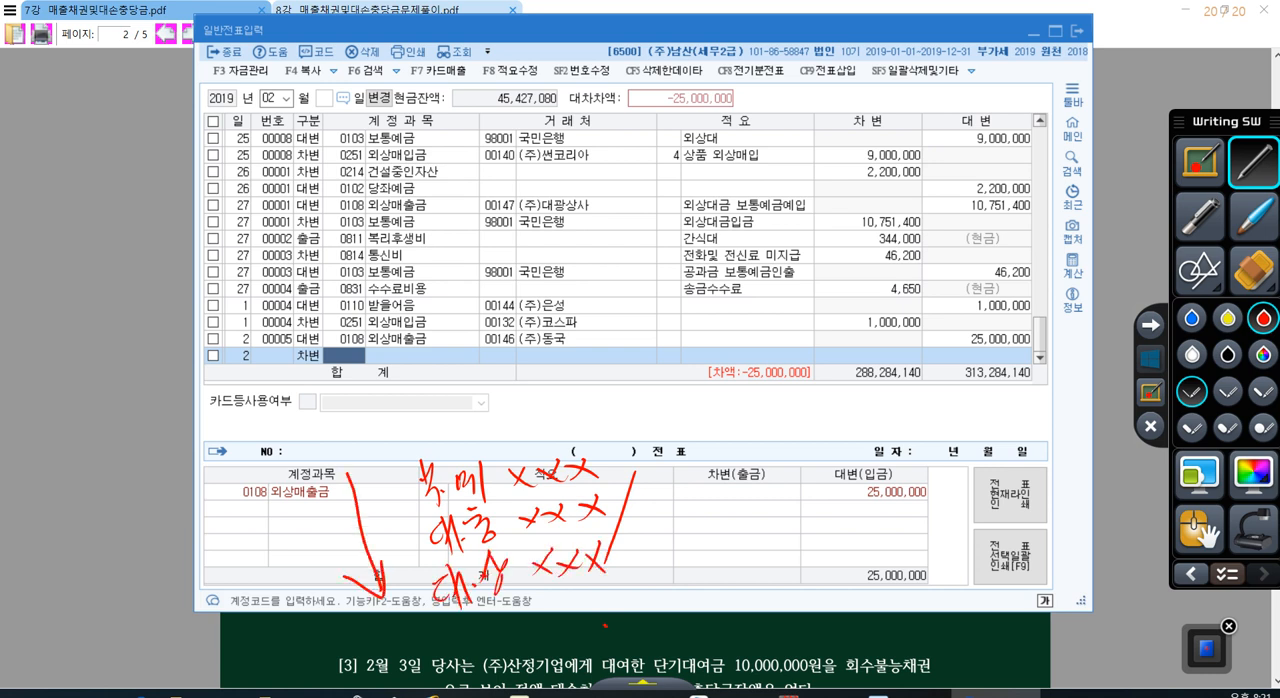
Step: Underline the third handwritten account, strike out the first, circle the second one's amount, and leave drawing mode
drag(440, 627, 537, 581)
drag(603, 522, 583, 530)
mouse_move(396, 498)
mouse_down()
mouse_move(629, 461)
mouse_move(495, 492)
mouse_move(624, 470)
mouse_up()
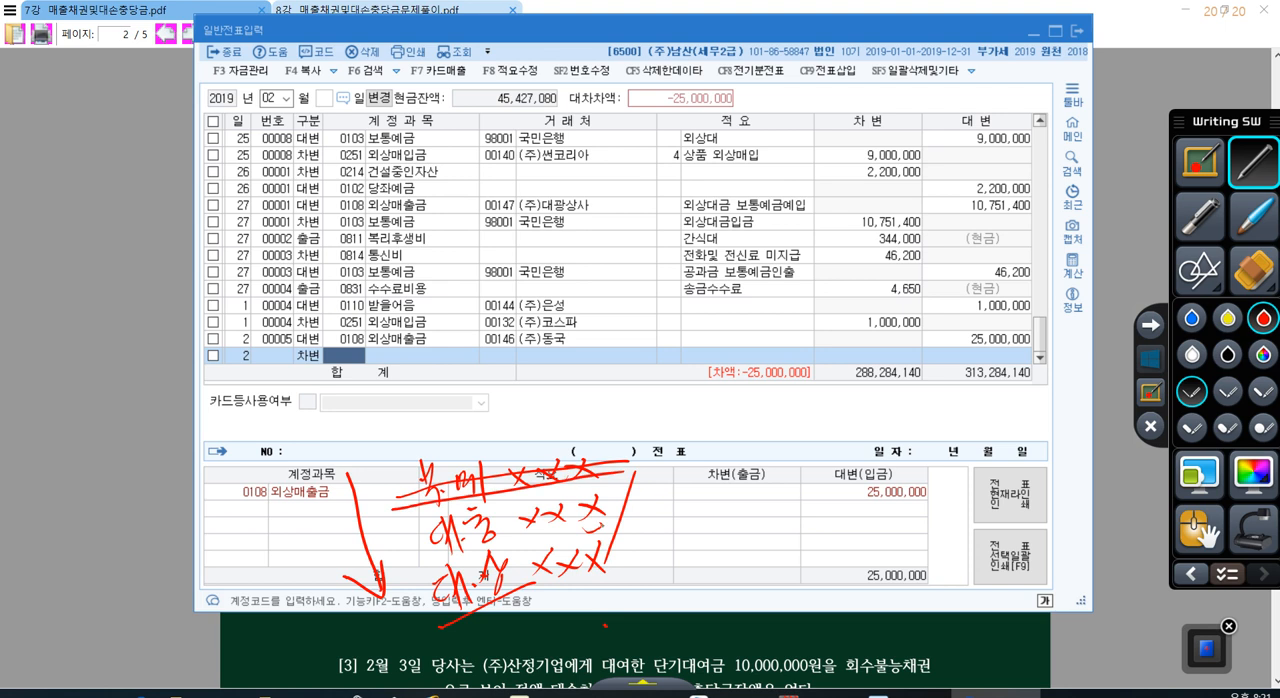
mouse_move(590, 543)
mouse_down()
mouse_move(612, 500)
mouse_move(618, 528)
mouse_up()
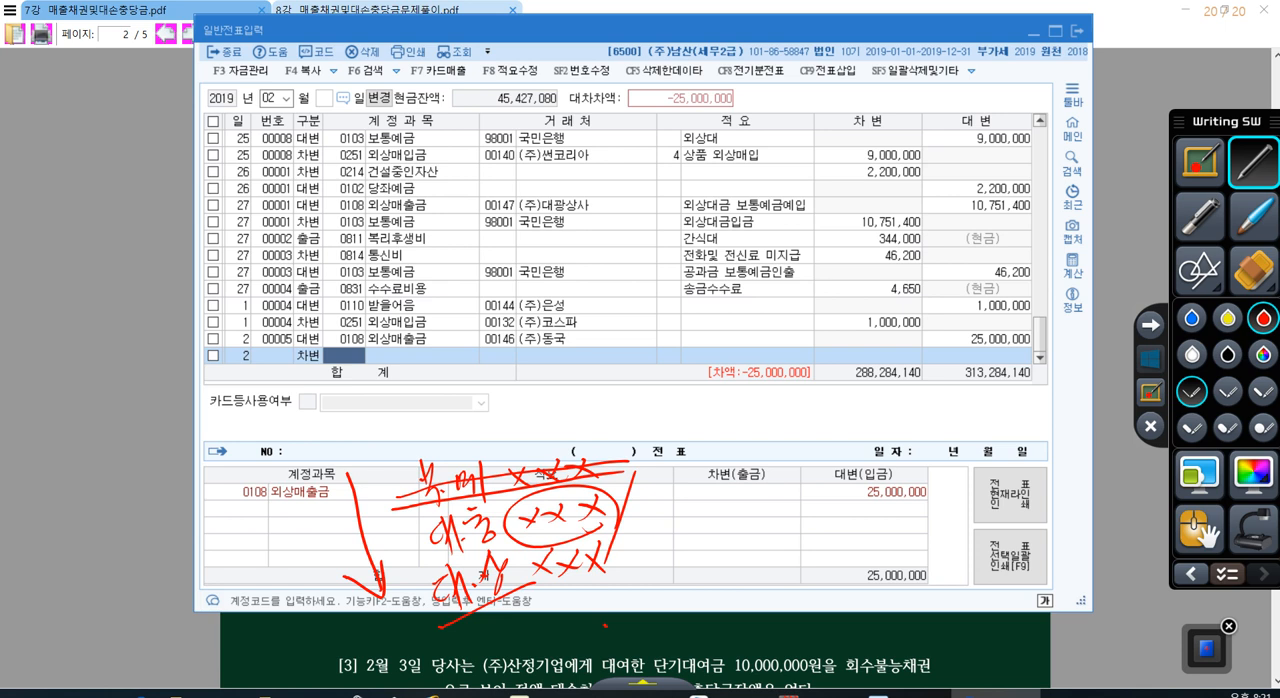
click(1152, 360)
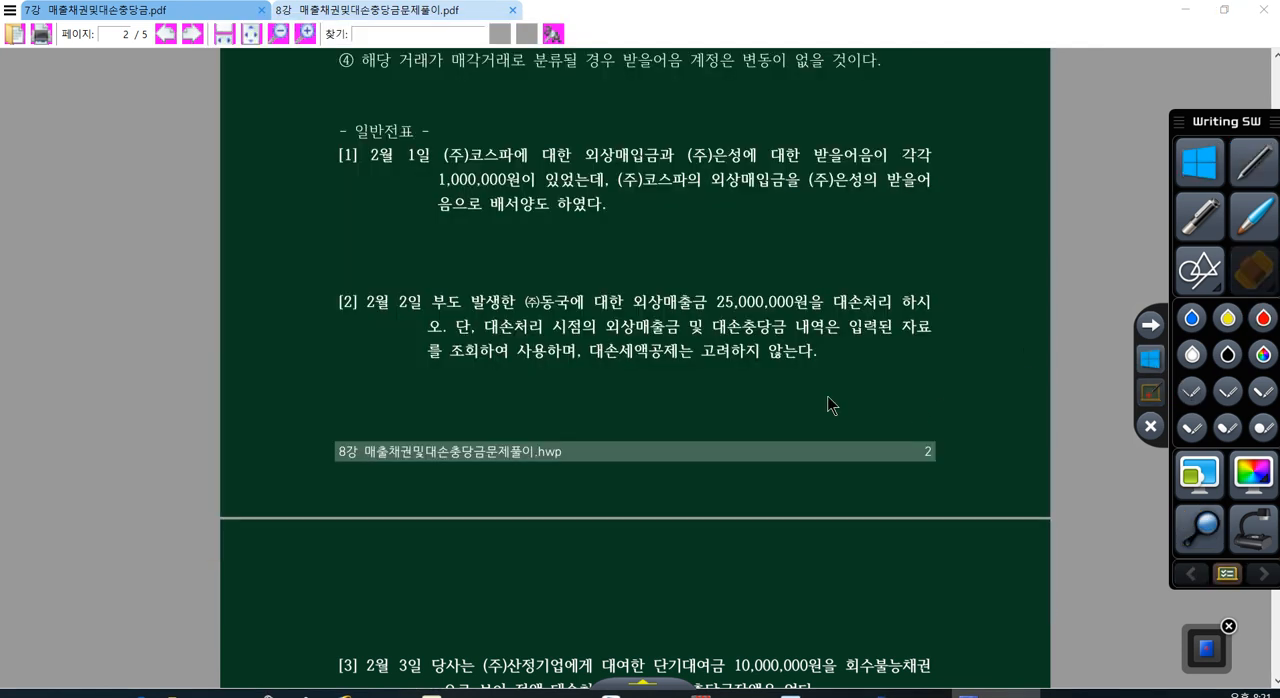
Step: Open the account ledger (계정별원장) and set its period from January 1 to February 2, 2019
click(812, 625)
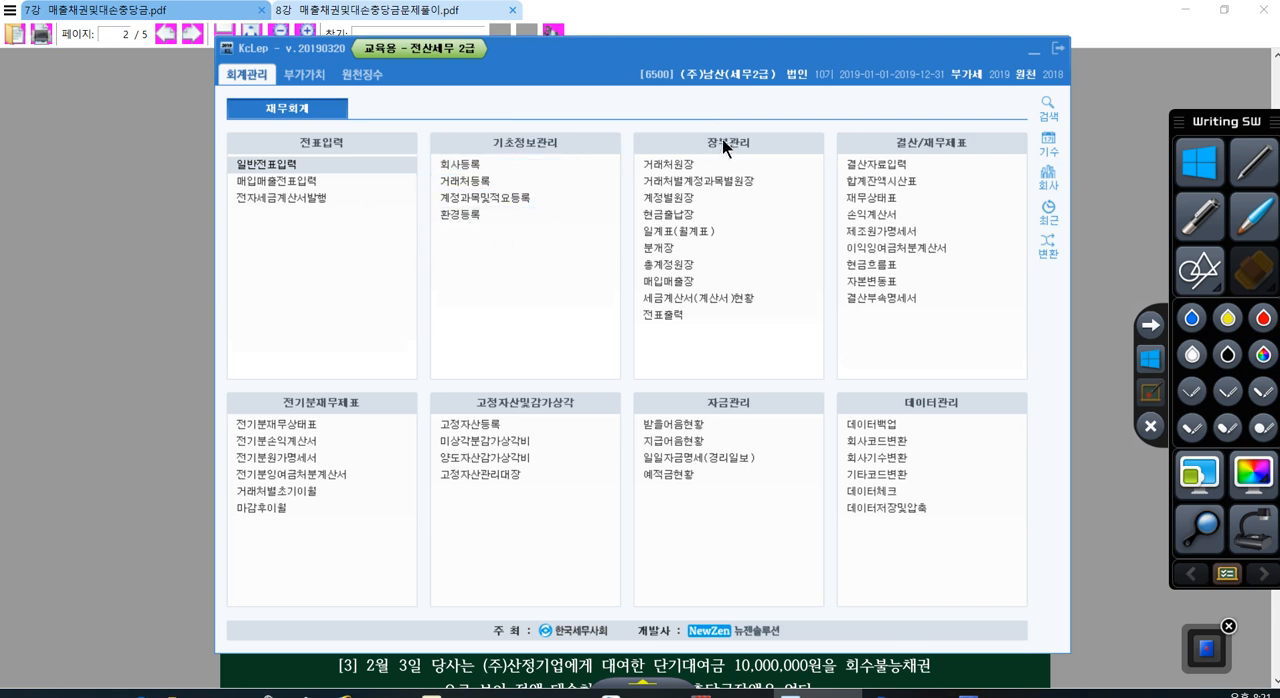
click(681, 197)
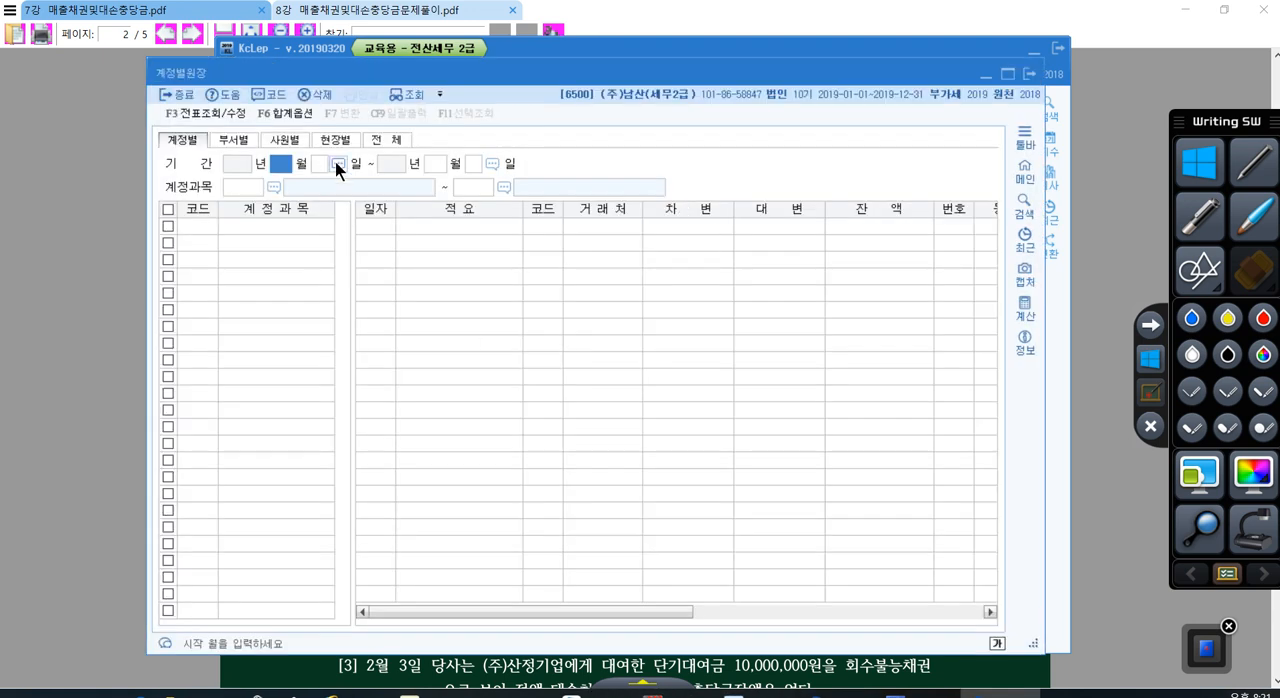
text(1)
key(Return)
text(1)
key(Return)
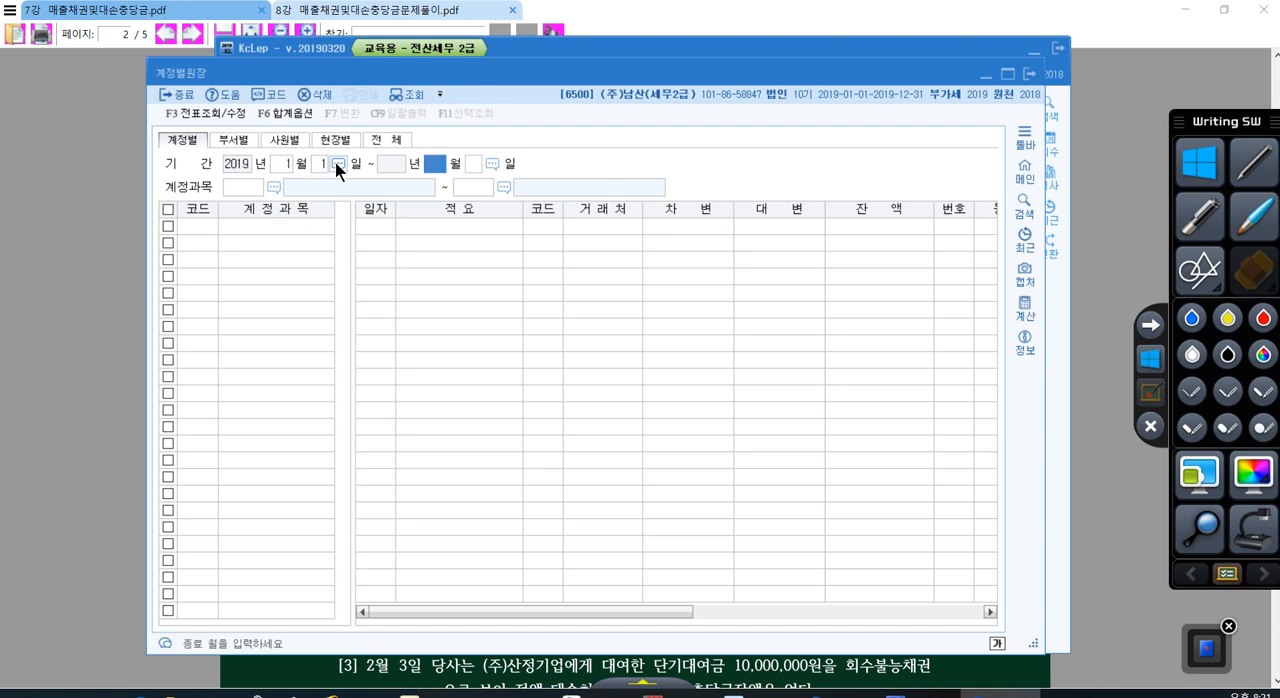
text(2)
key(Return)
text(2)
key(Return)
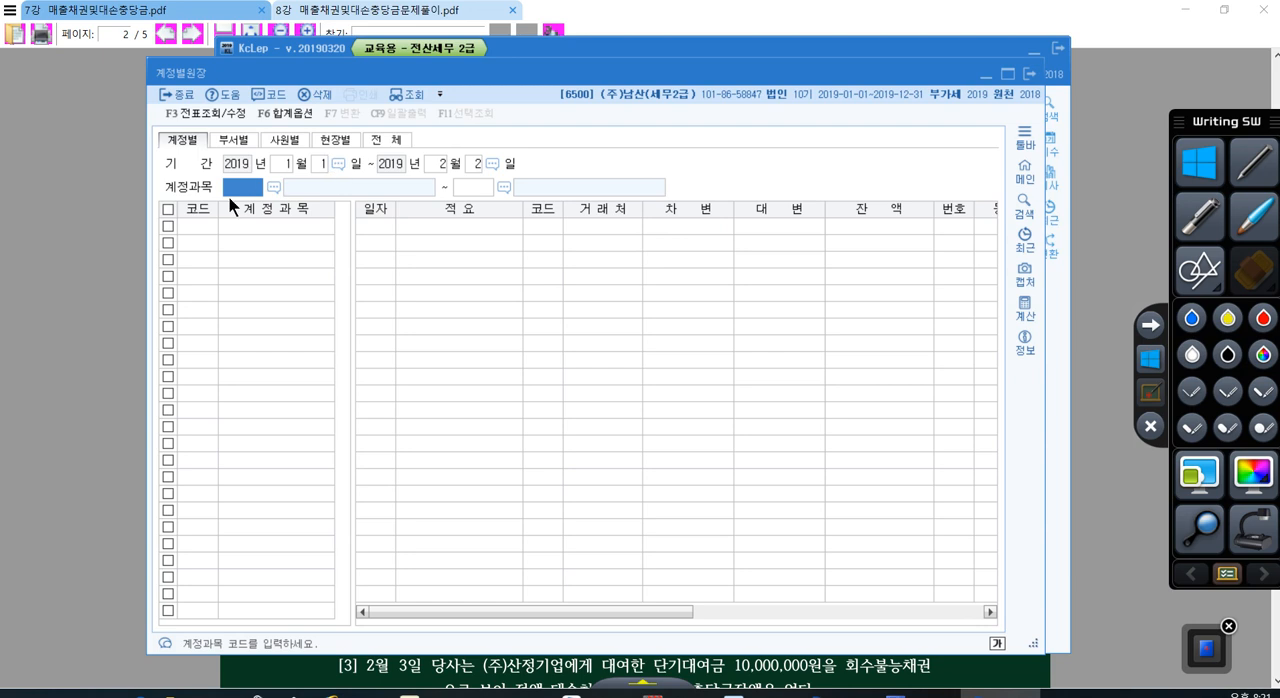
Step: Look up the ledger balance of account 0109 대손충당금 for 외상매출금, searching the account codes for 대손
click(274, 188)
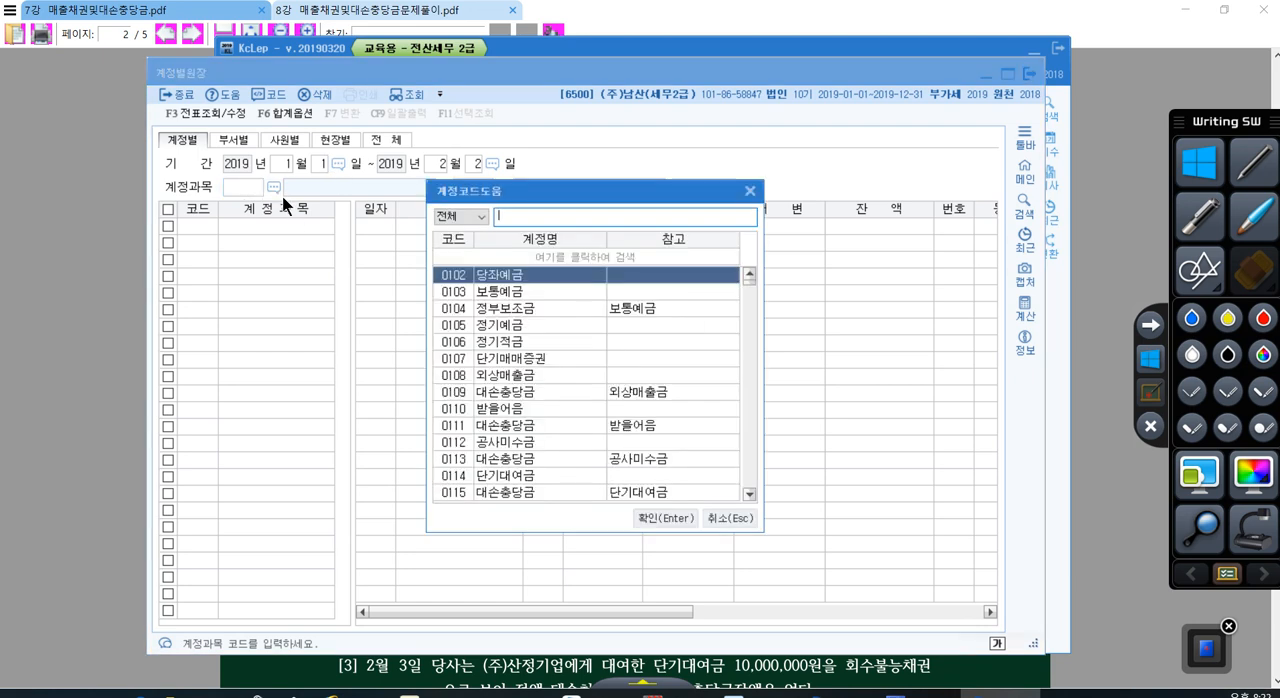
text(대손)
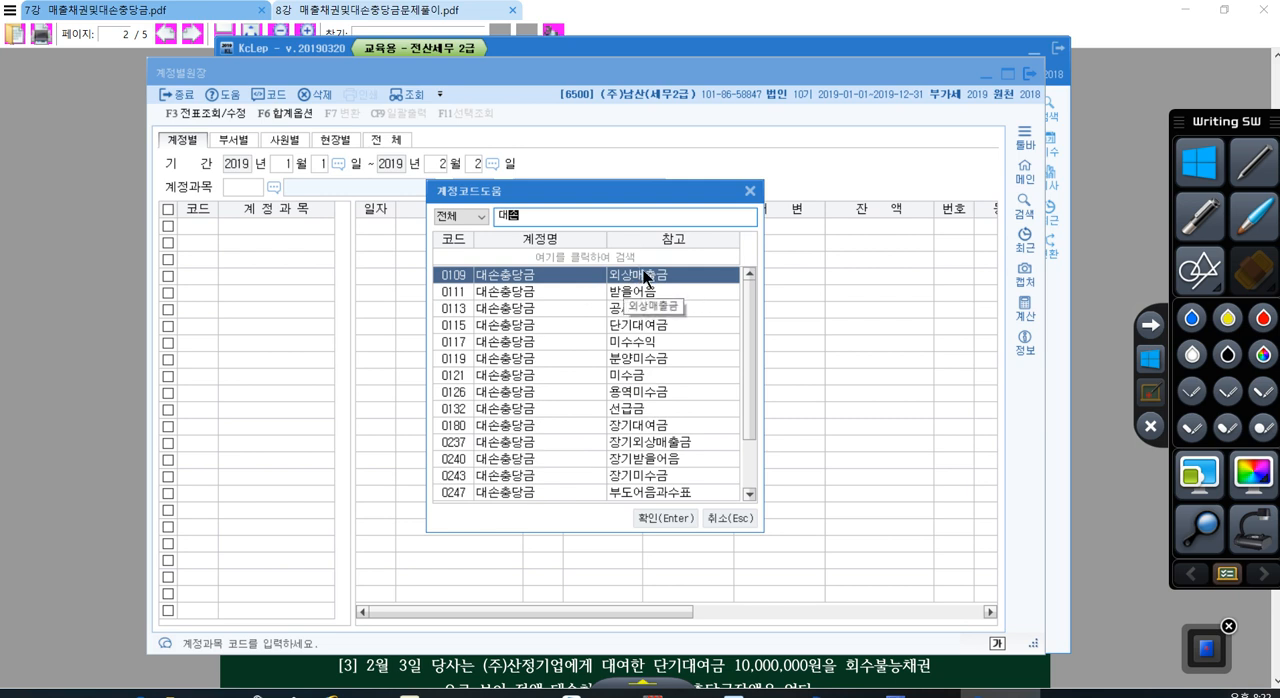
double_click(514, 276)
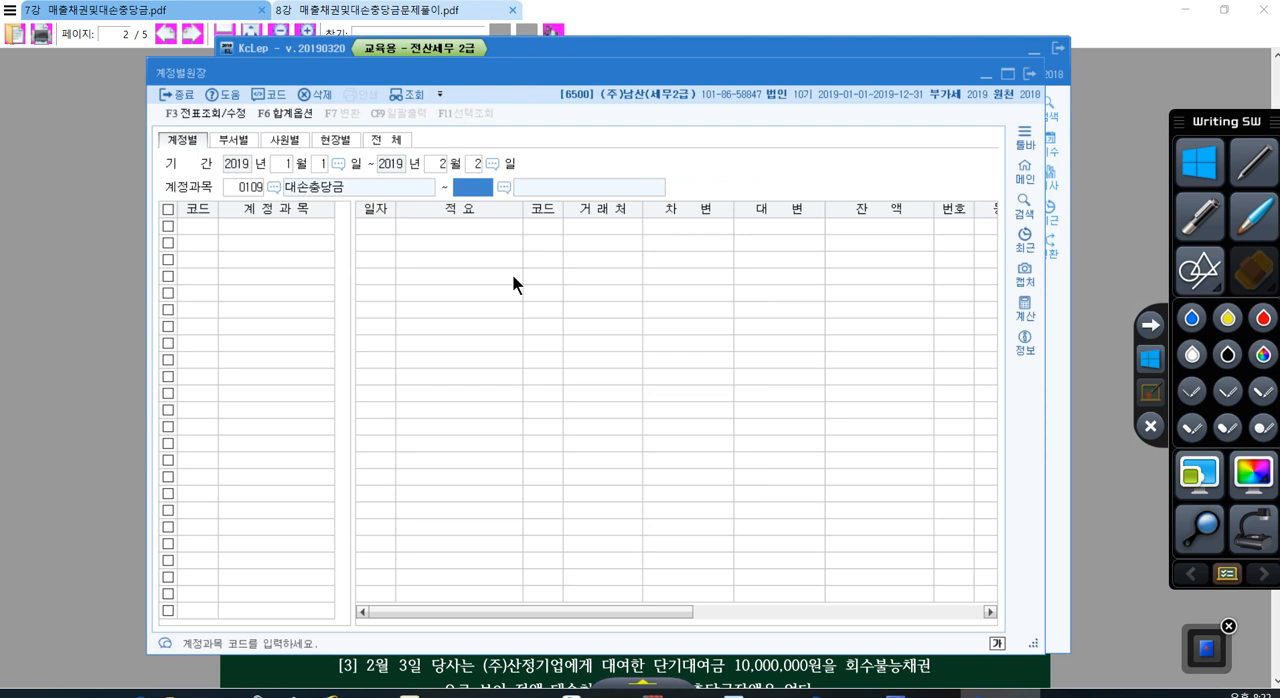
key(Return)
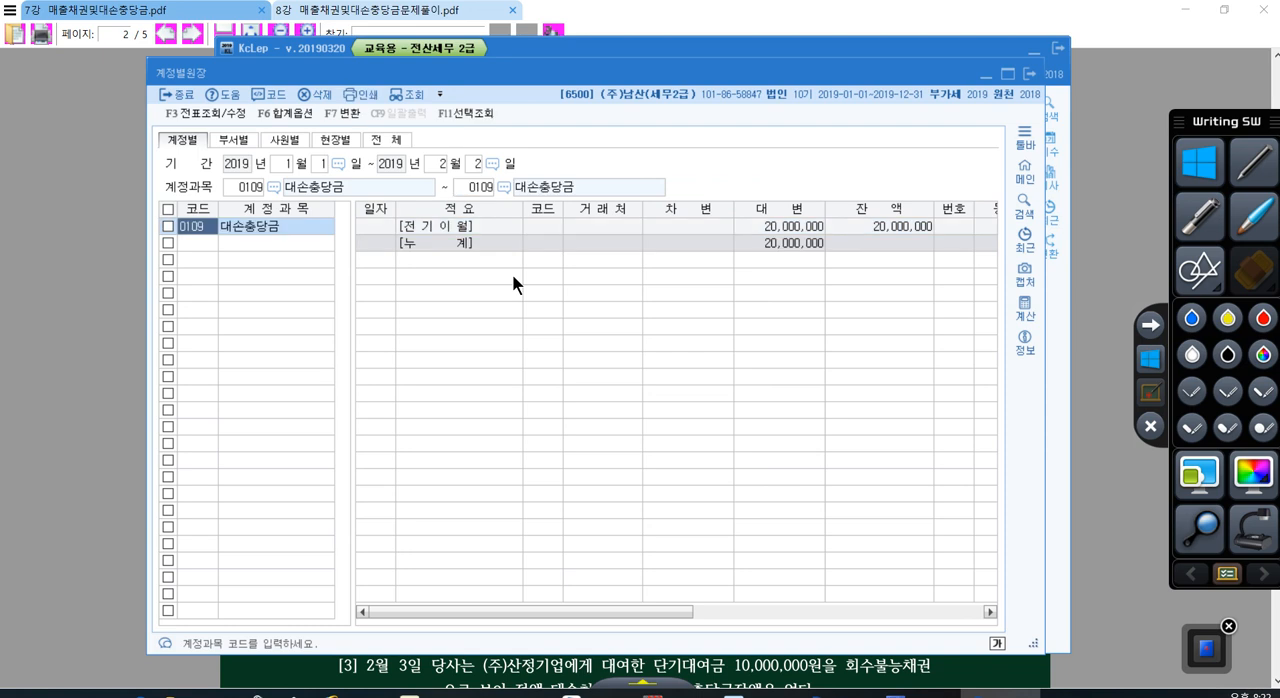
click(864, 225)
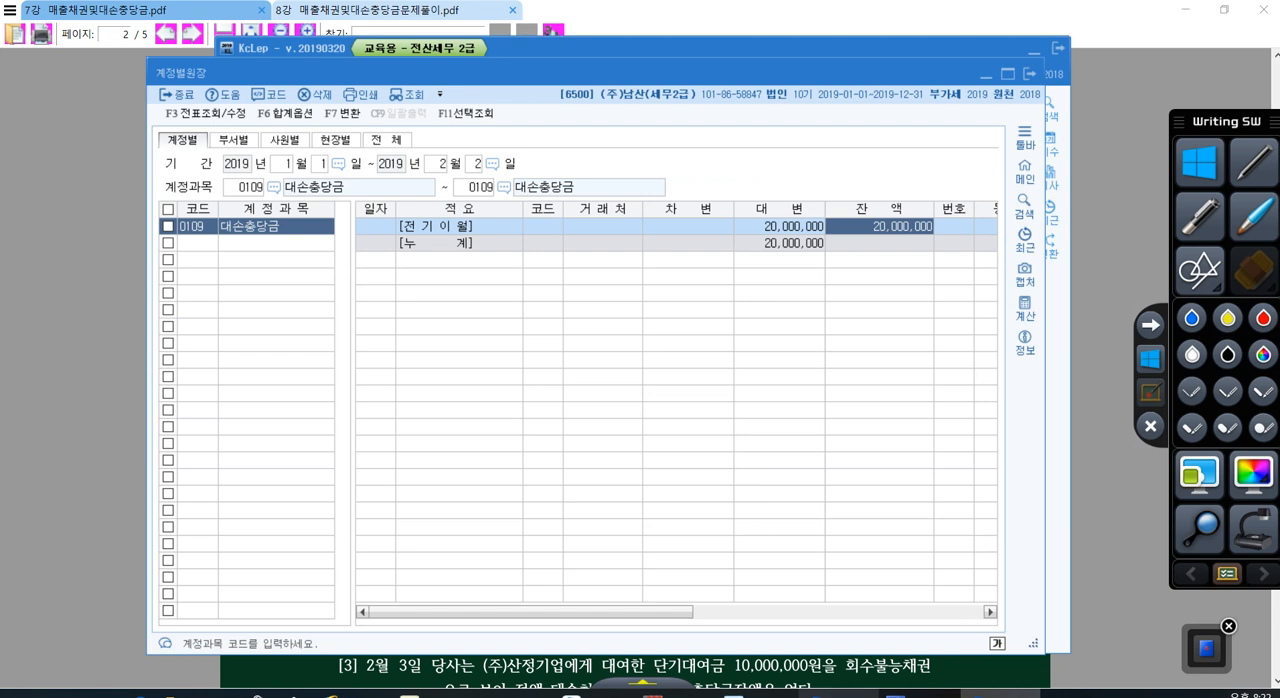
Step: Complete the day 2 debit line in the general voucher with account 0109 대손충당금 and the amount 20,000,000
click(832, 694)
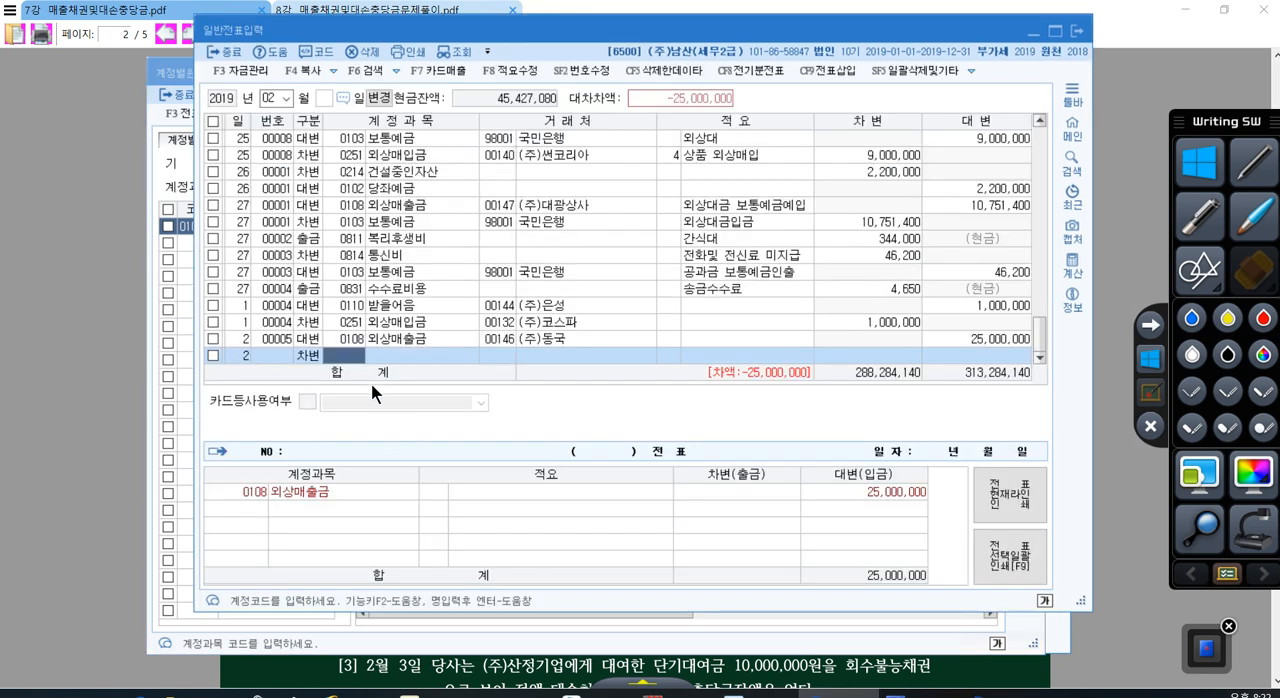
text(109)
key(Return)
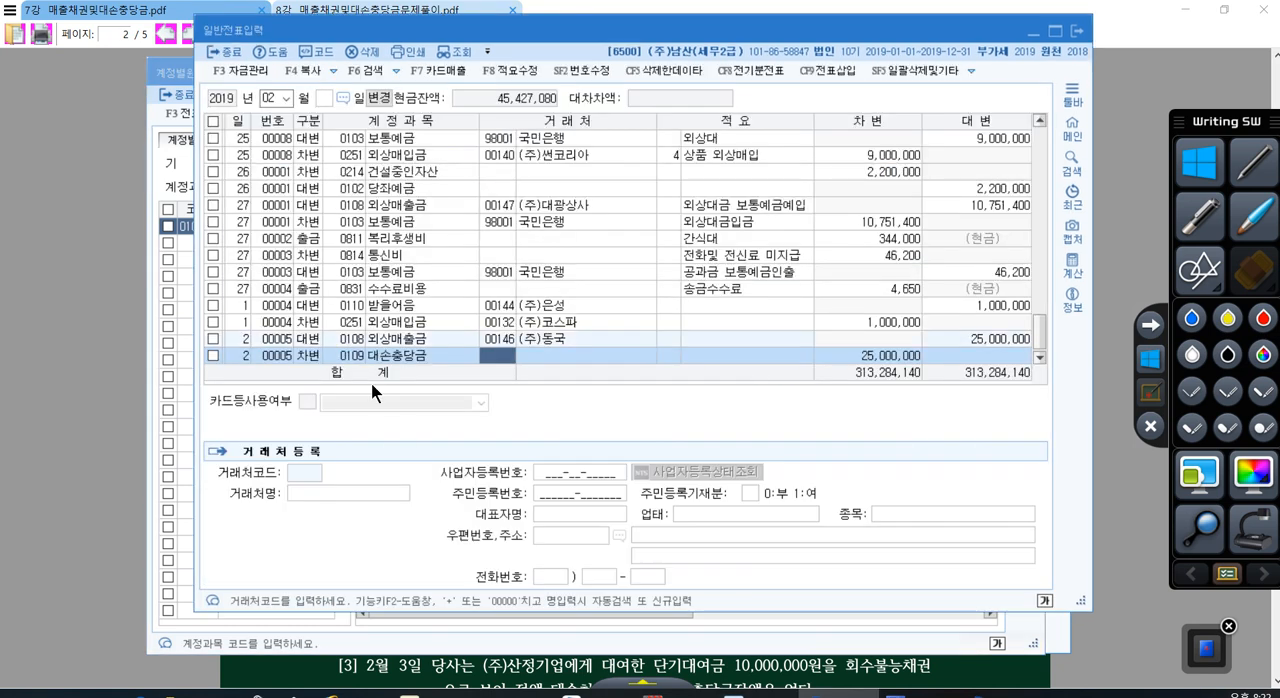
key(Return)
key(Return)
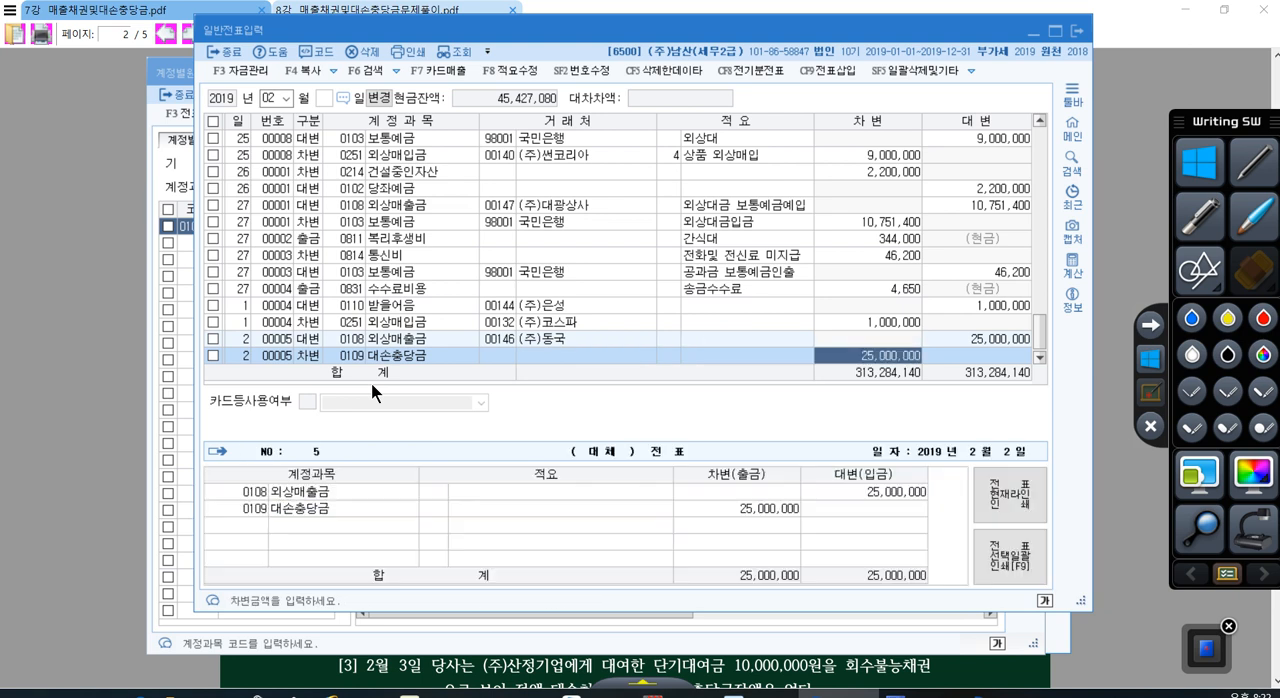
text(20000000)
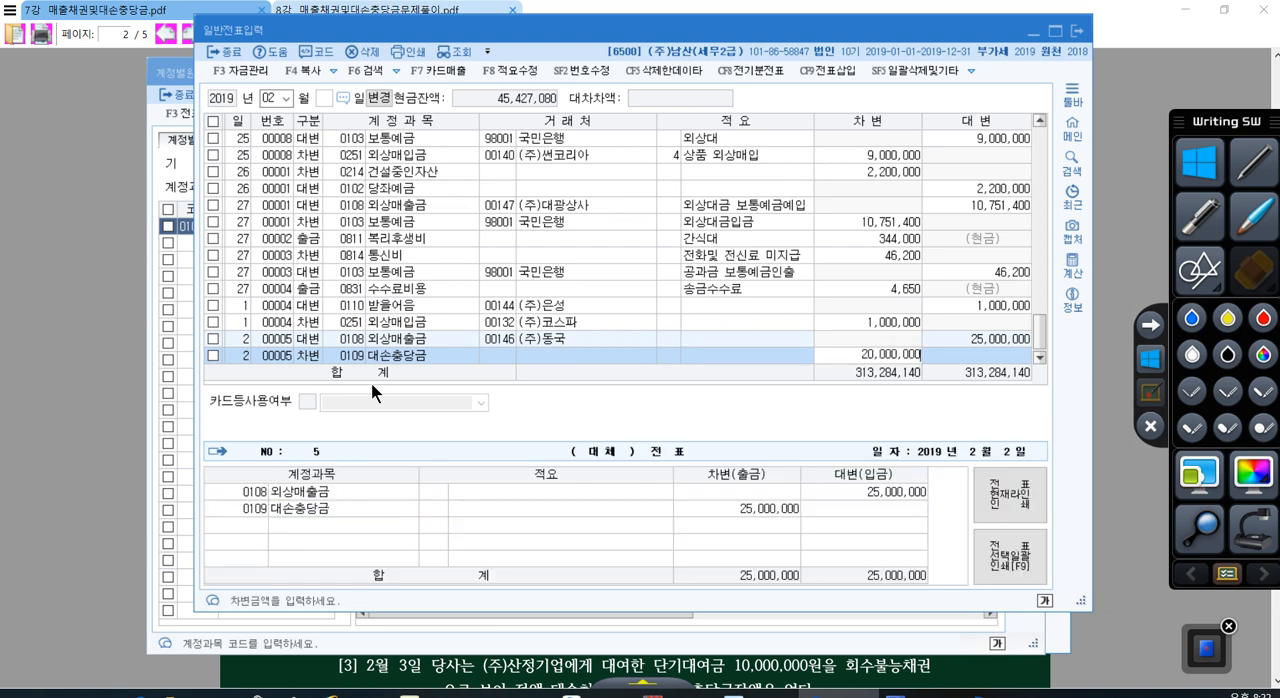
key(Return)
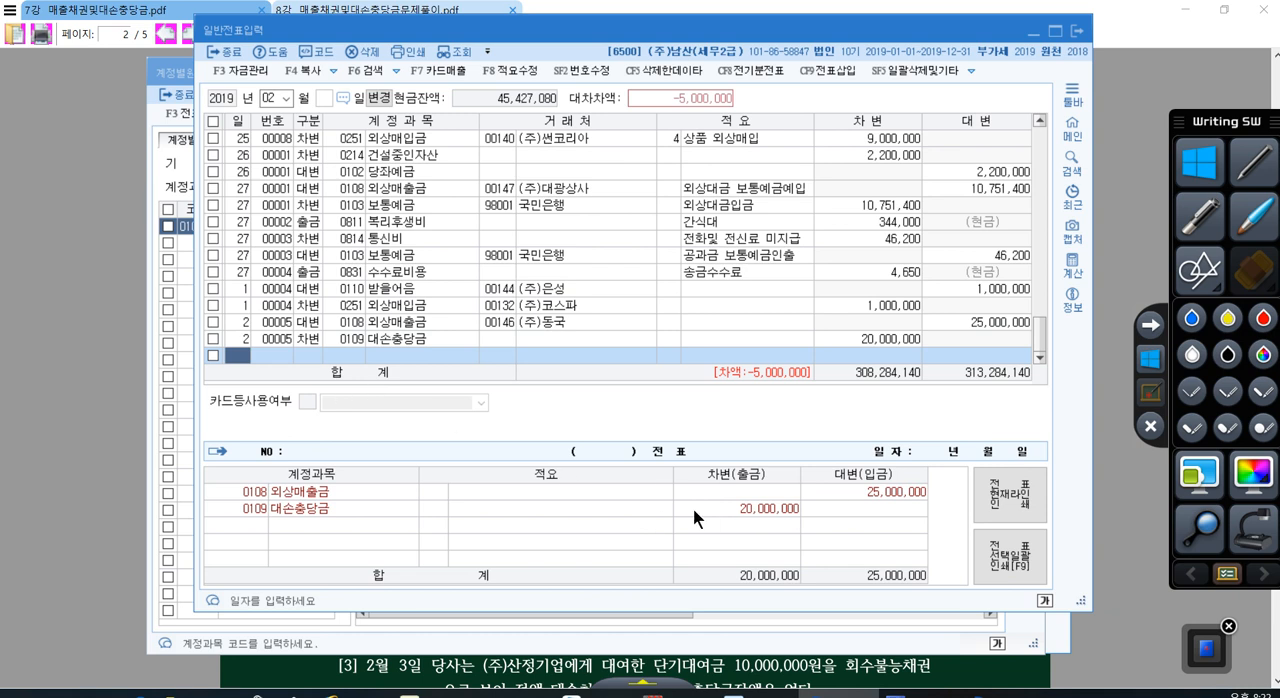
Step: Add a debit (차변) line dated day 2 with account 0835 대손상각비, accepting the amount 5,000,000
text(2)
key(Return)
text(3)
key(Return)
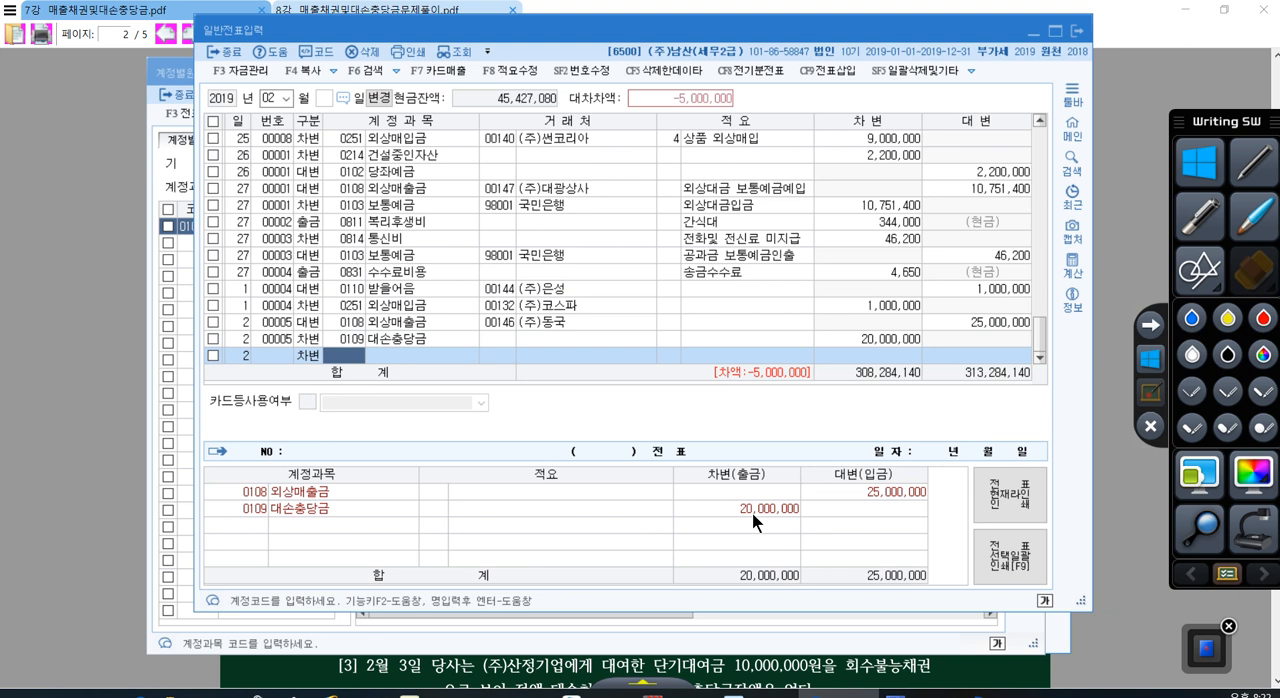
text(대손상)
key(Return)
key(Return)
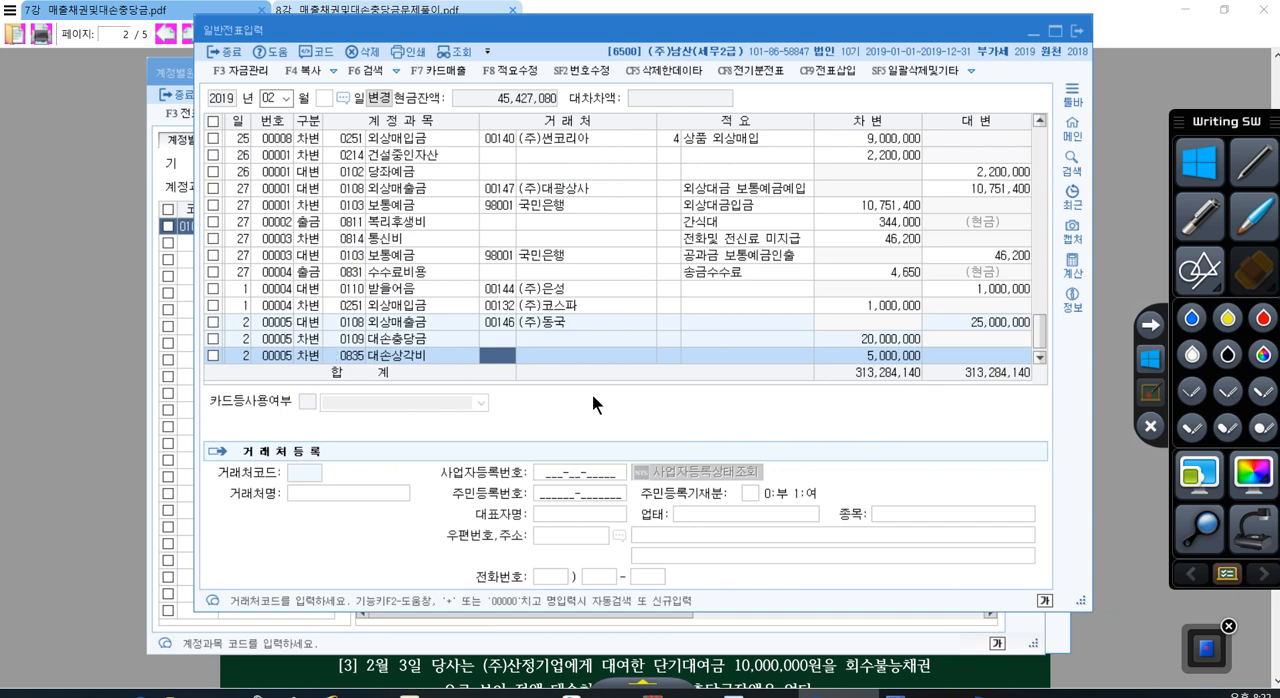
Step: Consult the next problems in the PDF from [3] onward and start a new voucher line dated day 3
click(1004, 661)
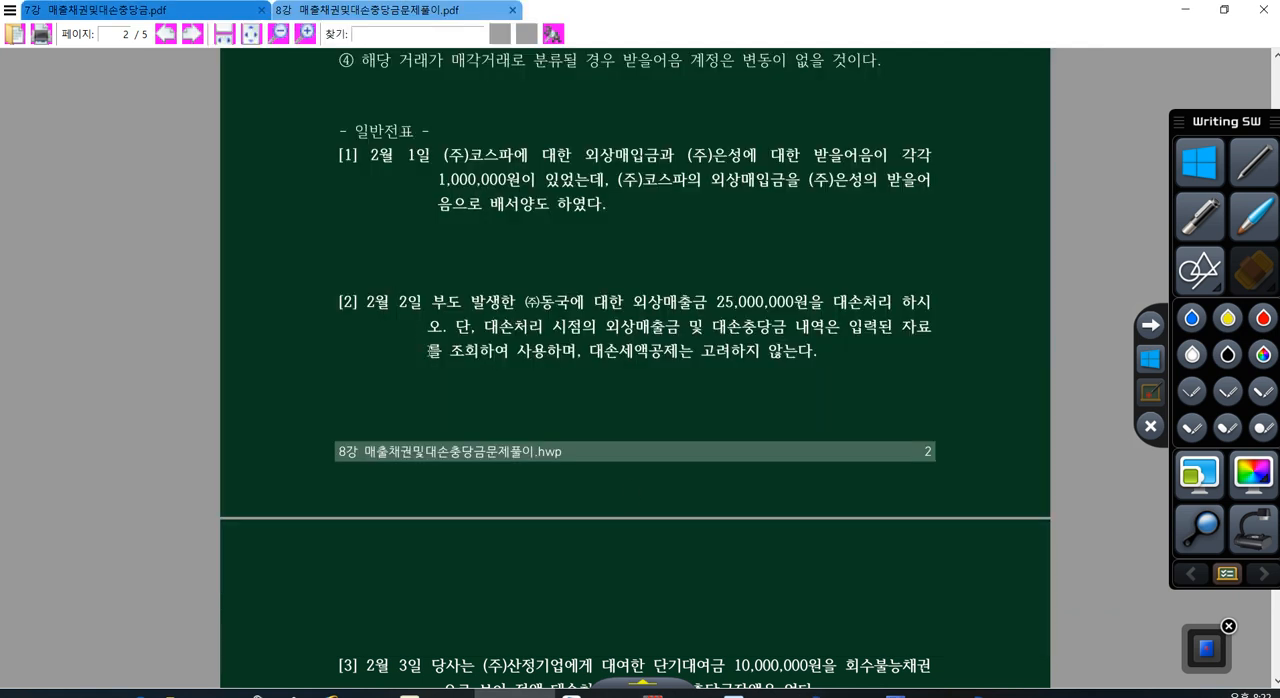
scroll(438, 309, down, 4)
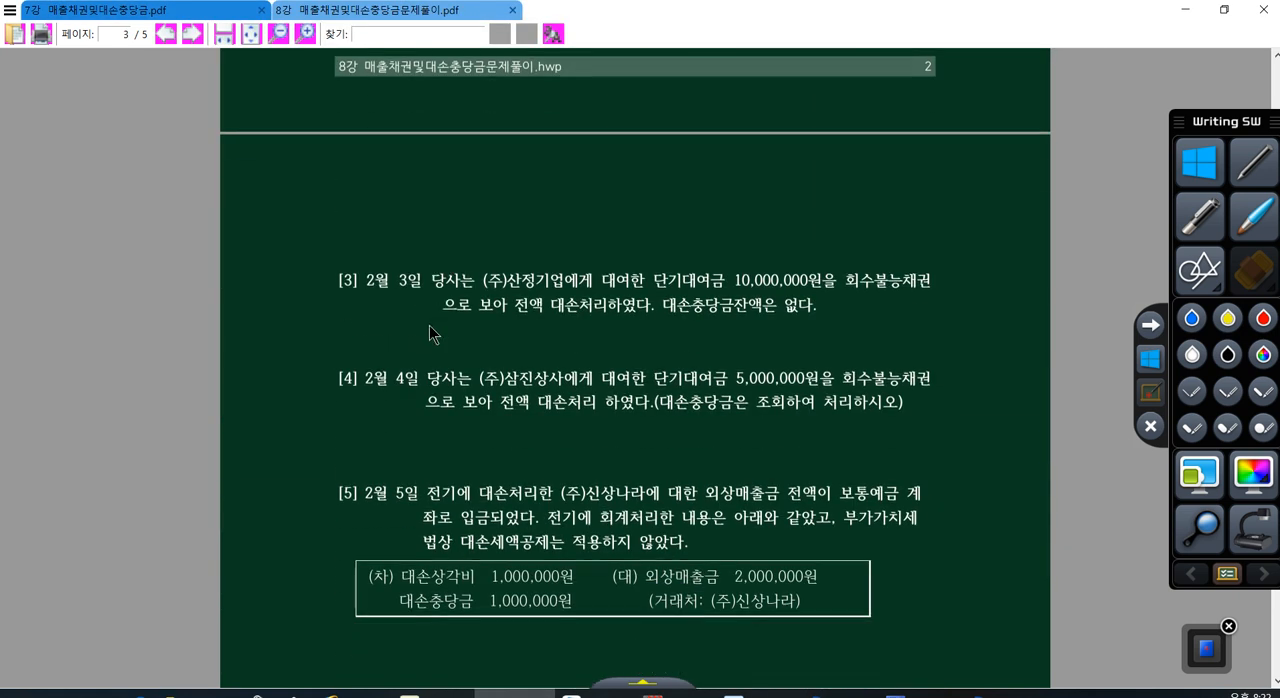
scroll(430, 326, down, 1)
click(838, 693)
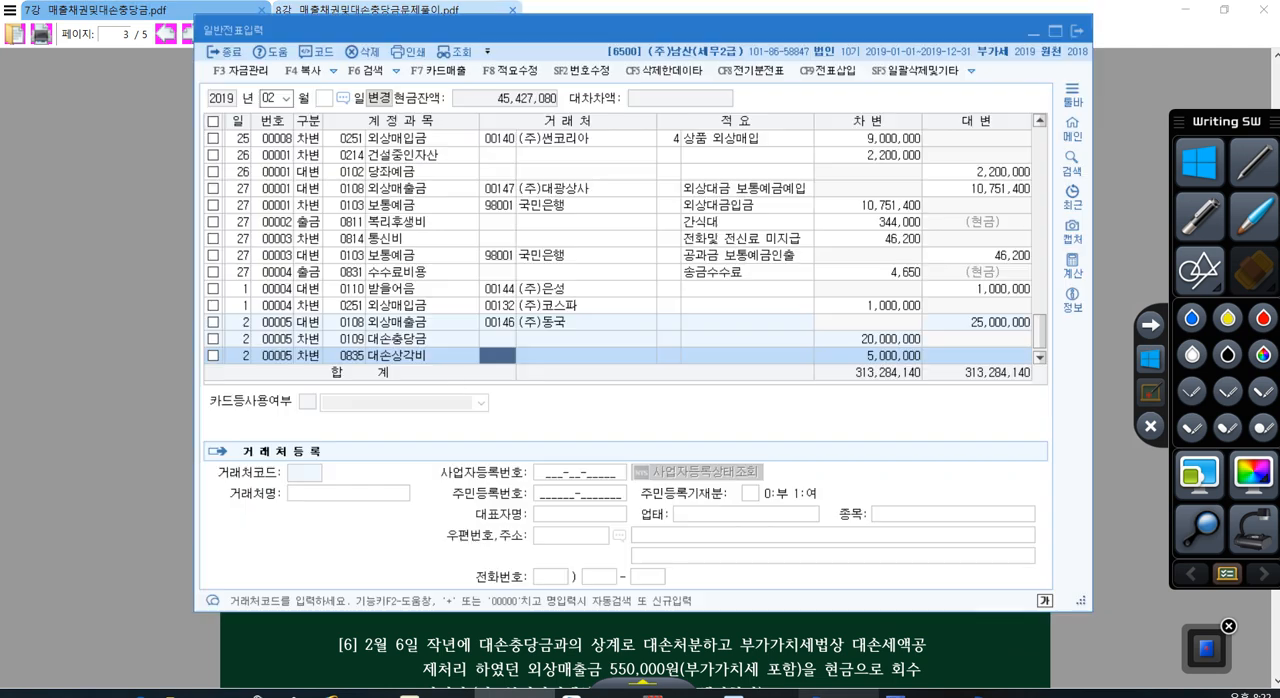
click(449, 358)
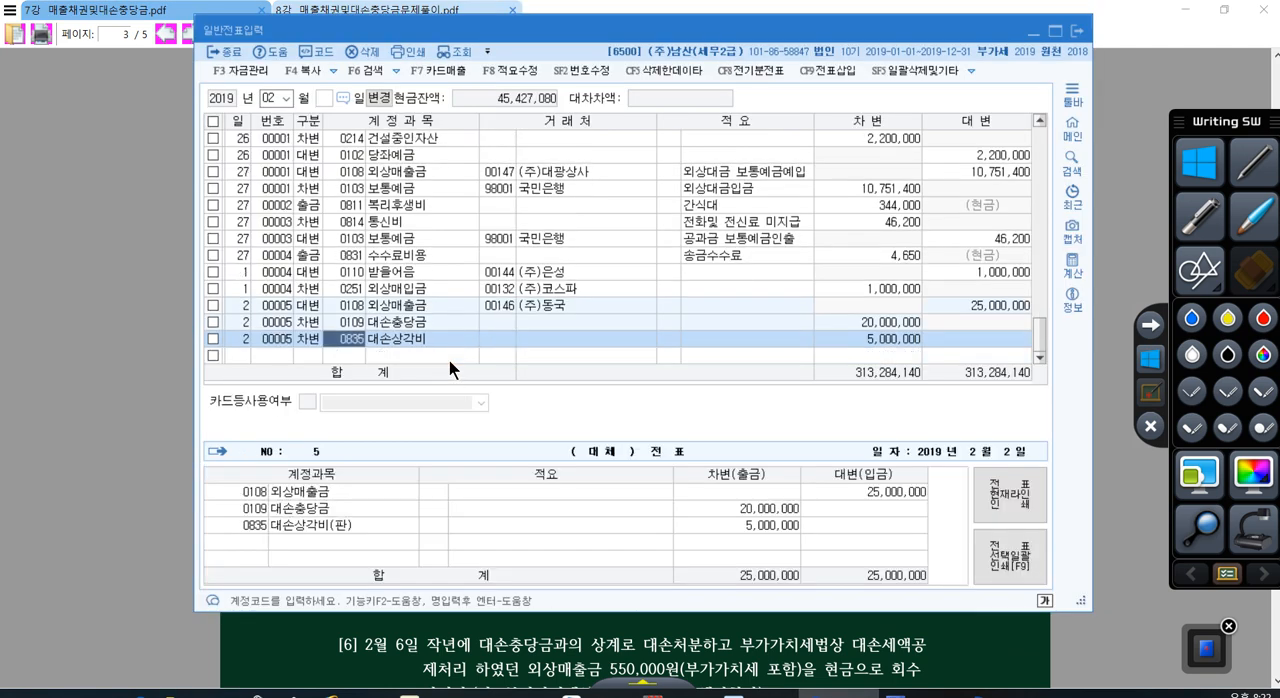
click(449, 355)
text(3)
key(Return)
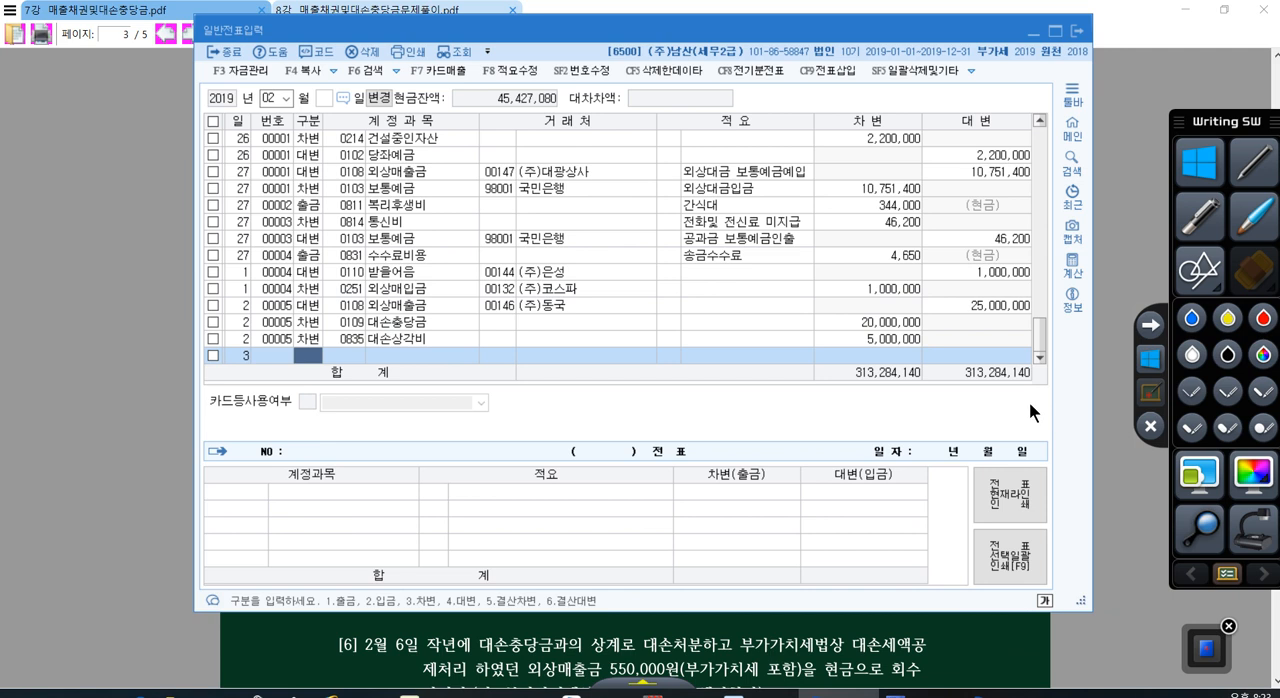
Step: Complete the day 3 credit (대변) line with account 0114 단기대여금, customer 00102 (주)산정기업 and the amount 10,000,000
text(4)
key(Return)
text(114)
key(Return)
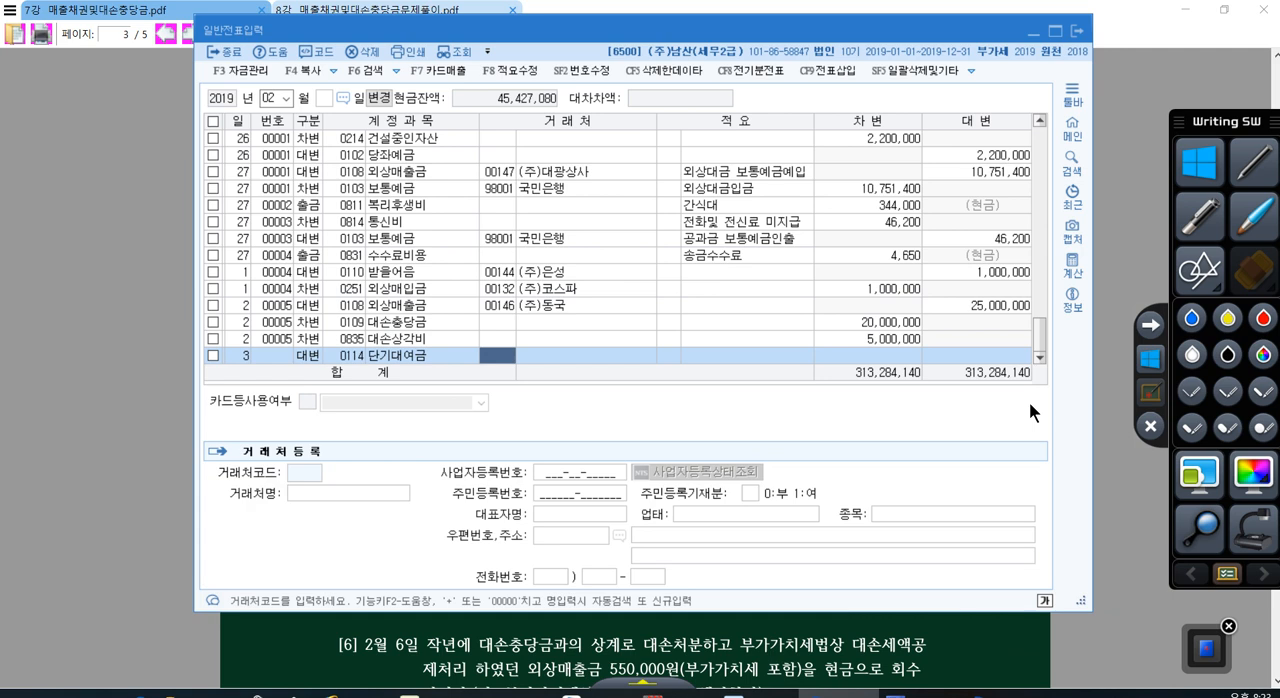
key(plus)
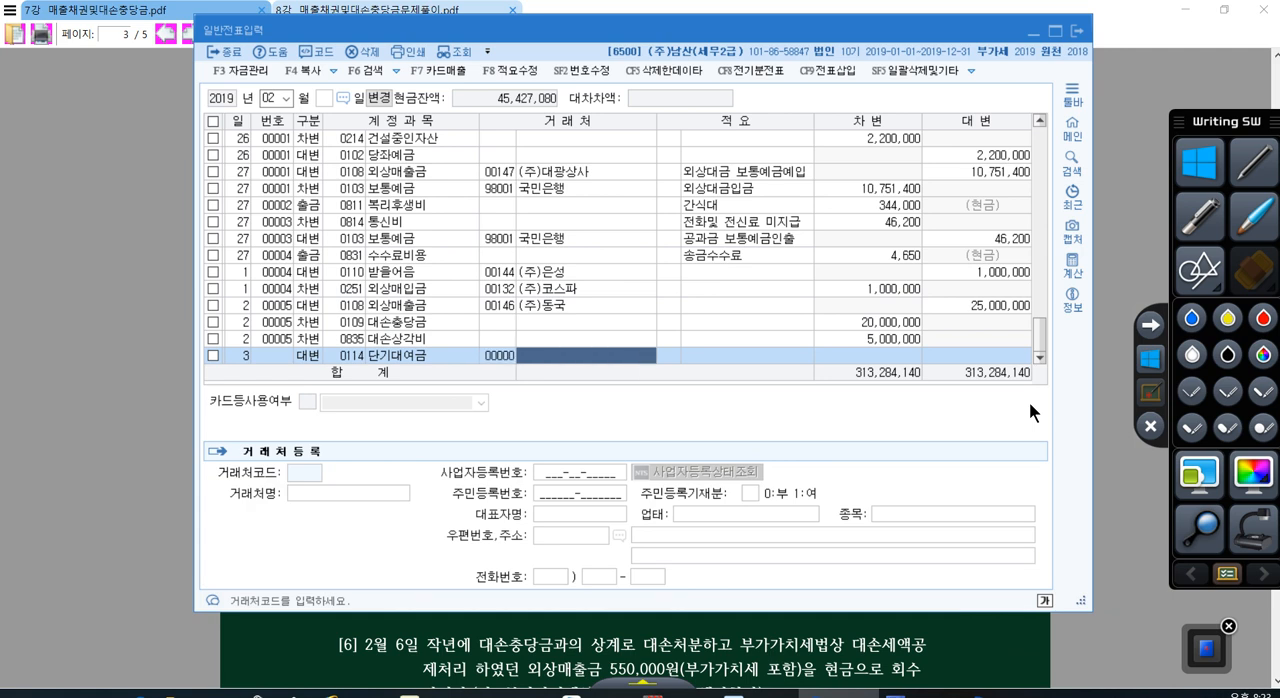
text(산)
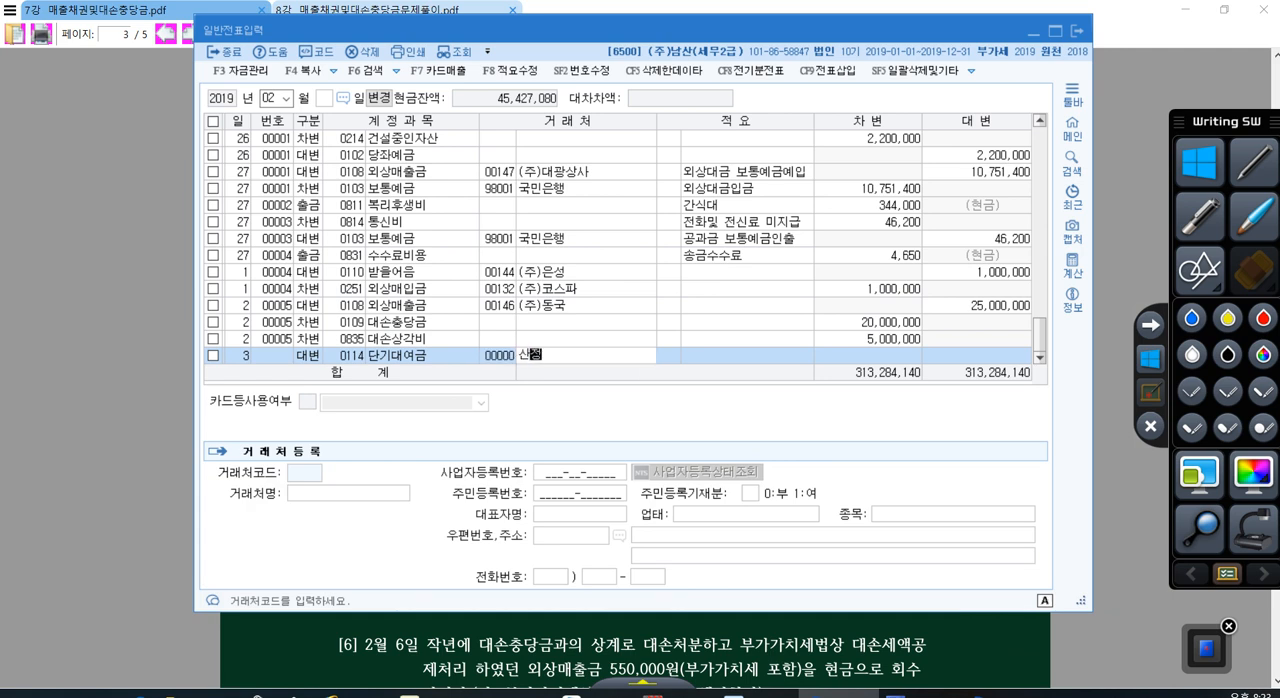
text(정)
key(Return)
key(Return)
key(Return)
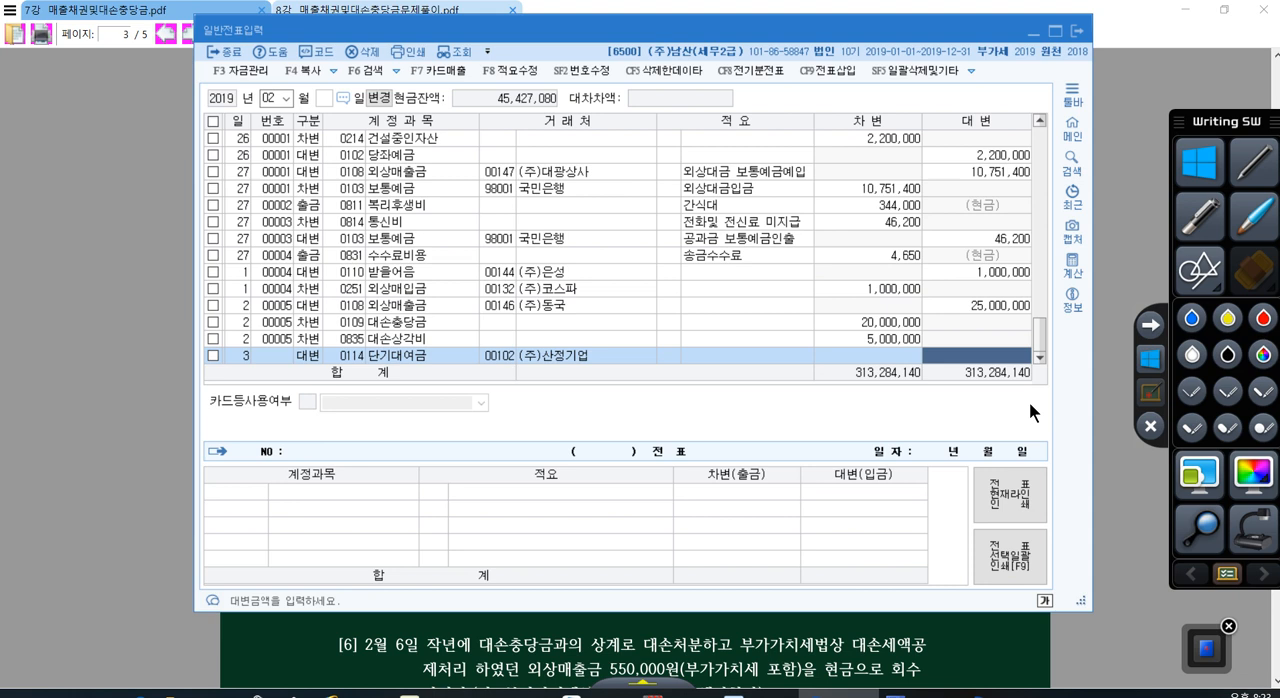
text(10000000)
key(Return)
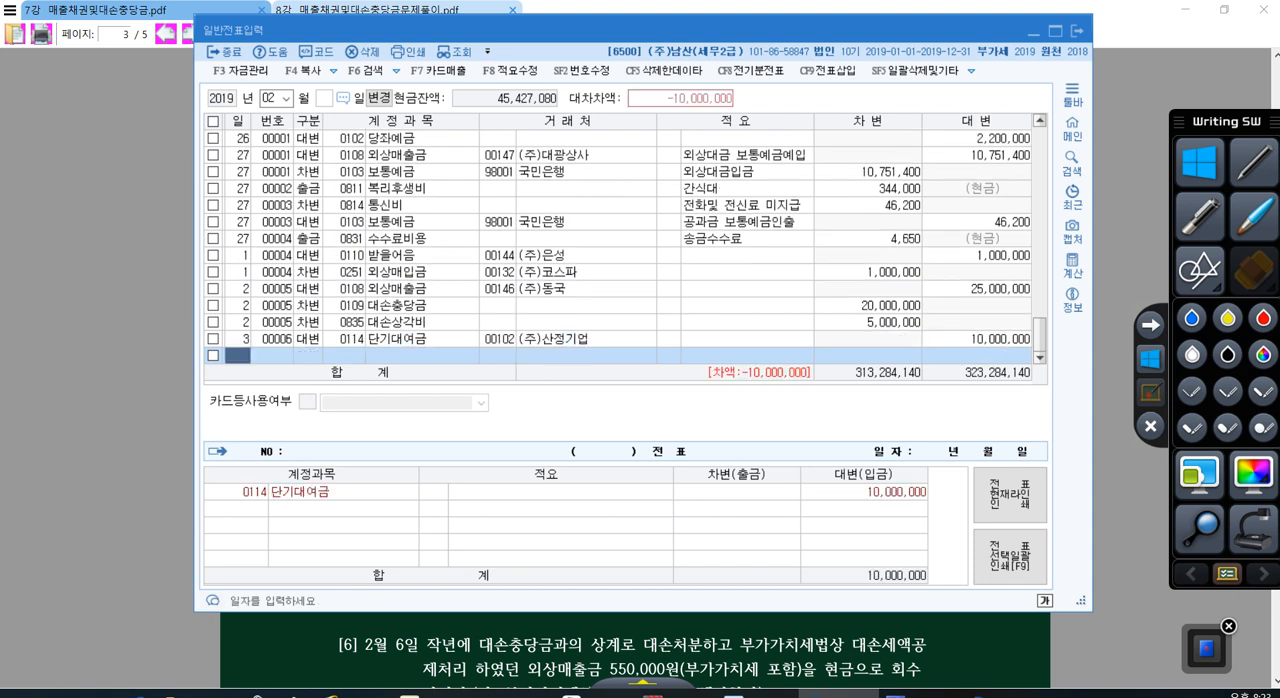
Step: Handwrite in red over the voucher a diagonal divider and the list ① 부.예, ② 대.충, ③ 대.상 and 기.대.상
click(1254, 162)
drag(702, 413, 627, 583)
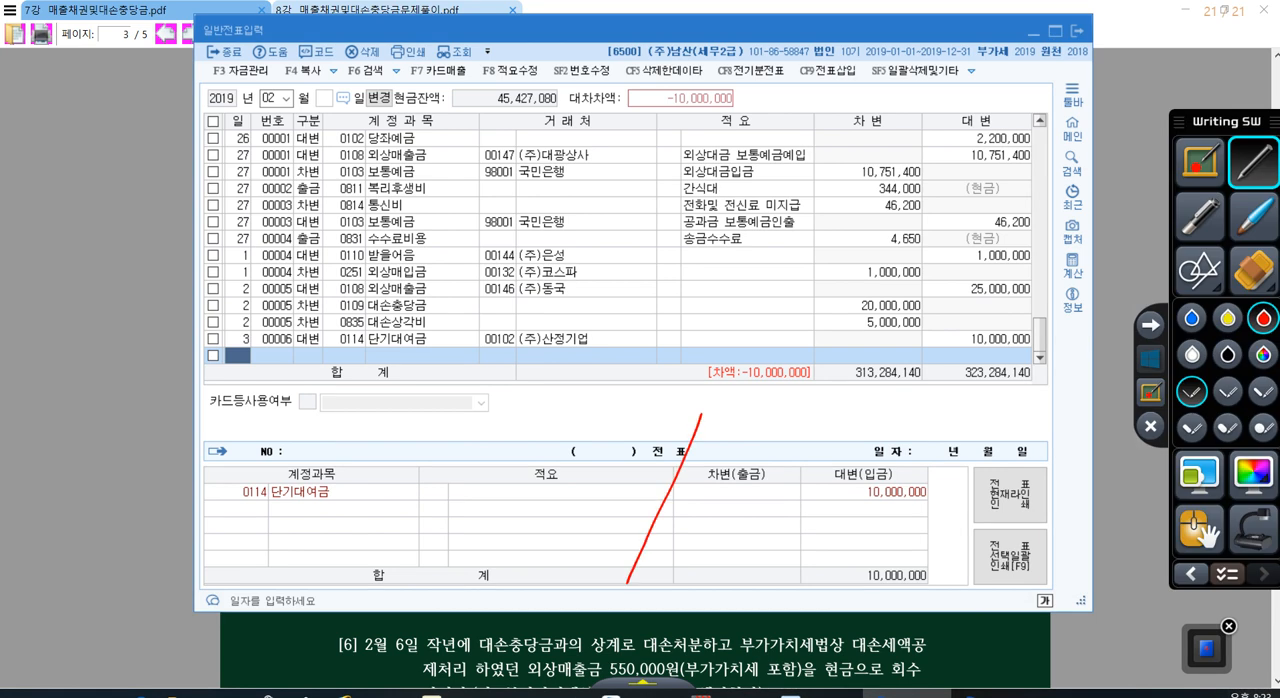
drag(415, 430, 416, 450)
drag(421, 461, 421, 466)
drag(441, 440, 464, 436)
drag(453, 438, 454, 465)
click(474, 442)
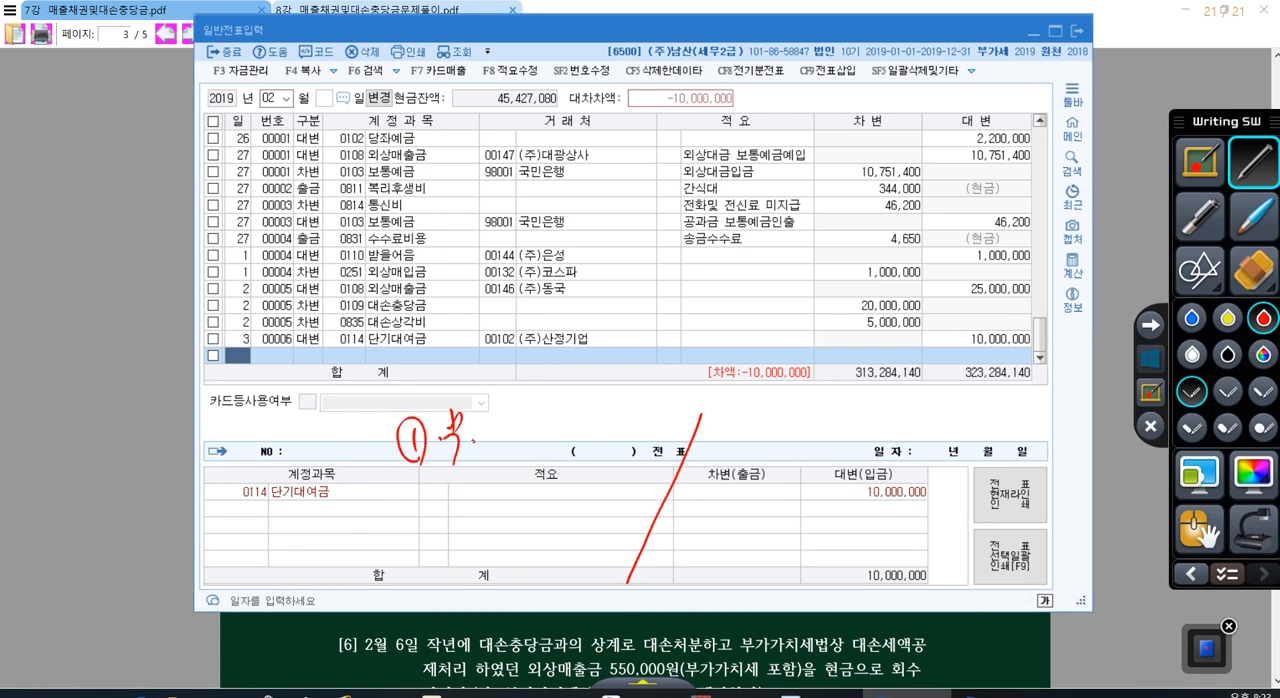
drag(491, 422, 493, 428)
mouse_move(506, 424)
mouse_down()
mouse_move(507, 449)
mouse_move(511, 433)
mouse_up()
drag(516, 408, 518, 460)
mouse_move(420, 500)
mouse_down()
mouse_move(432, 528)
mouse_move(416, 538)
mouse_move(452, 528)
mouse_up()
mouse_move(464, 494)
mouse_down()
mouse_move(466, 538)
mouse_move(475, 528)
mouse_up()
drag(485, 477, 508, 496)
drag(504, 486, 522, 518)
drag(414, 560, 417, 597)
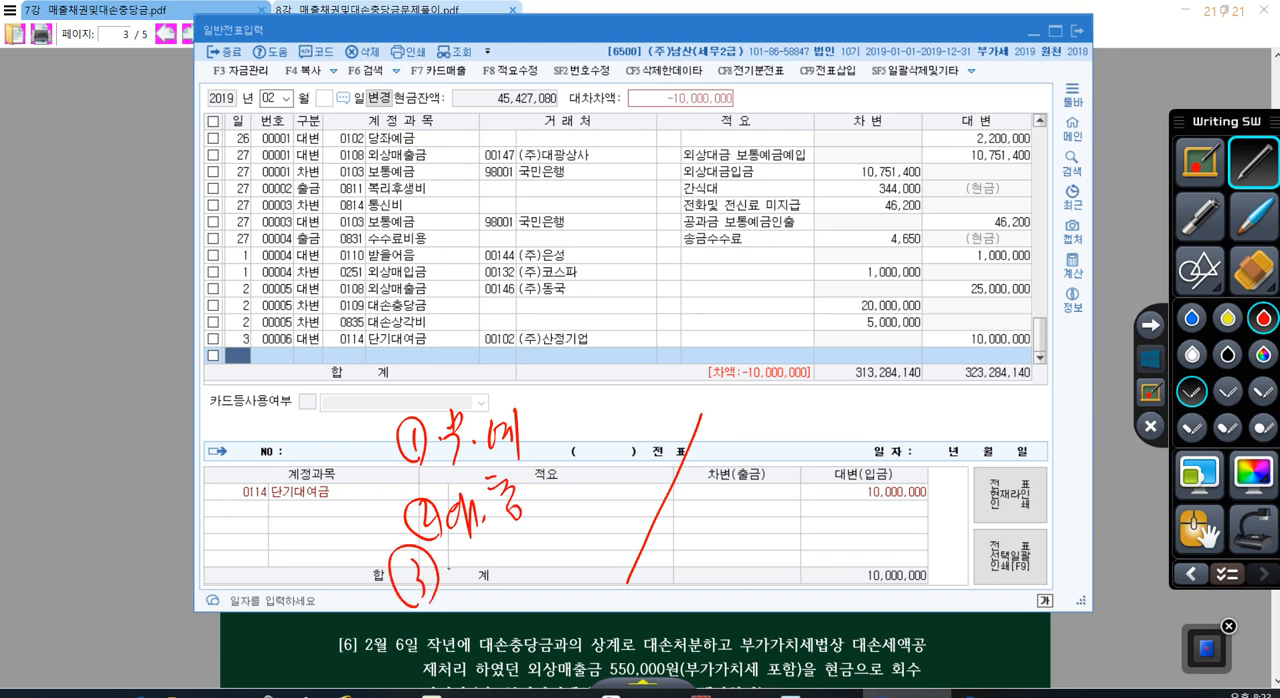
mouse_move(448, 558)
mouse_down()
mouse_move(446, 596)
mouse_move(462, 576)
mouse_up()
mouse_move(466, 554)
mouse_down()
mouse_move(468, 592)
mouse_move(496, 560)
mouse_up()
drag(506, 534, 528, 552)
drag(516, 562, 514, 576)
drag(430, 550, 434, 608)
mouse_move(436, 610)
mouse_down()
mouse_move(440, 636)
mouse_move(462, 638)
mouse_up()
drag(494, 596, 504, 634)
mouse_move(510, 602)
mouse_down()
mouse_move(516, 642)
mouse_move(530, 616)
mouse_up()
drag(534, 580, 550, 628)
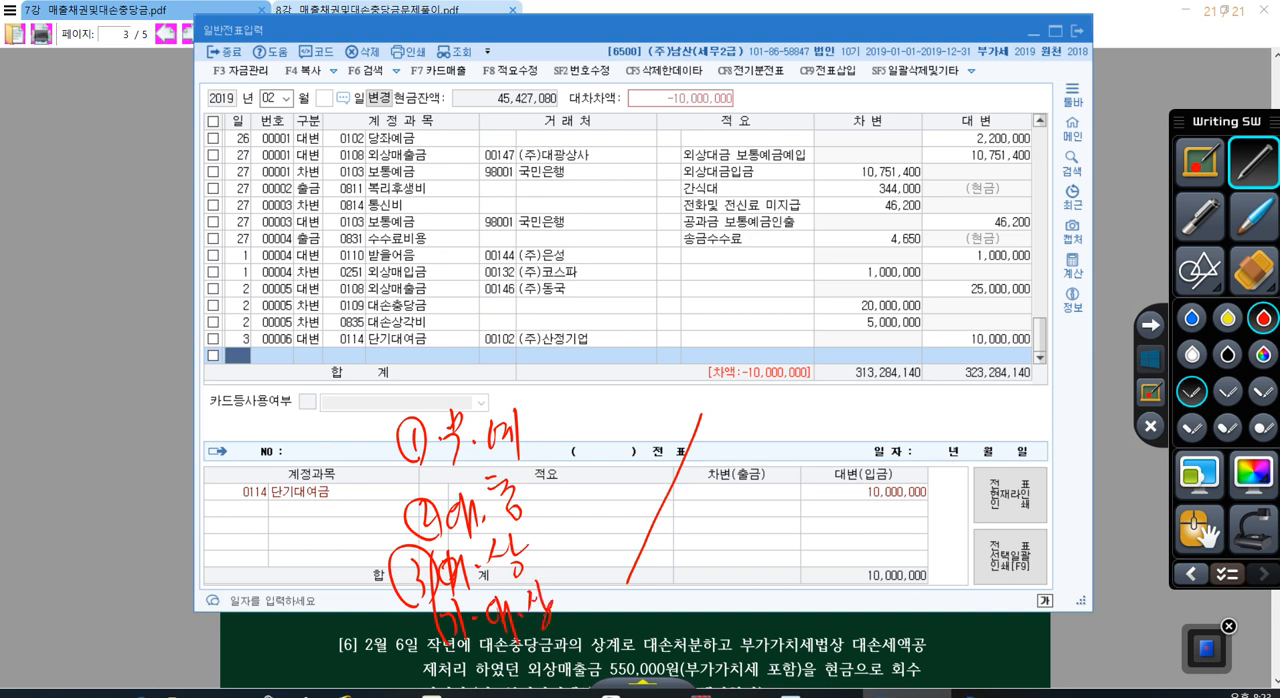
Step: Write 대여금 in blue to the right of the red divider and circle it
click(1227, 318)
drag(768, 409, 772, 439)
mouse_move(776, 418)
mouse_down()
mouse_move(788, 405)
mouse_move(790, 437)
mouse_move(770, 432)
mouse_move(788, 444)
mouse_move(816, 426)
mouse_up()
click(1190, 318)
mouse_move(812, 402)
mouse_down()
mouse_move(826, 444)
mouse_move(848, 418)
mouse_up()
mouse_move(838, 428)
mouse_down()
mouse_move(860, 424)
mouse_move(858, 466)
mouse_up()
mouse_move(830, 380)
mouse_down()
mouse_move(836, 468)
mouse_move(816, 380)
mouse_up()
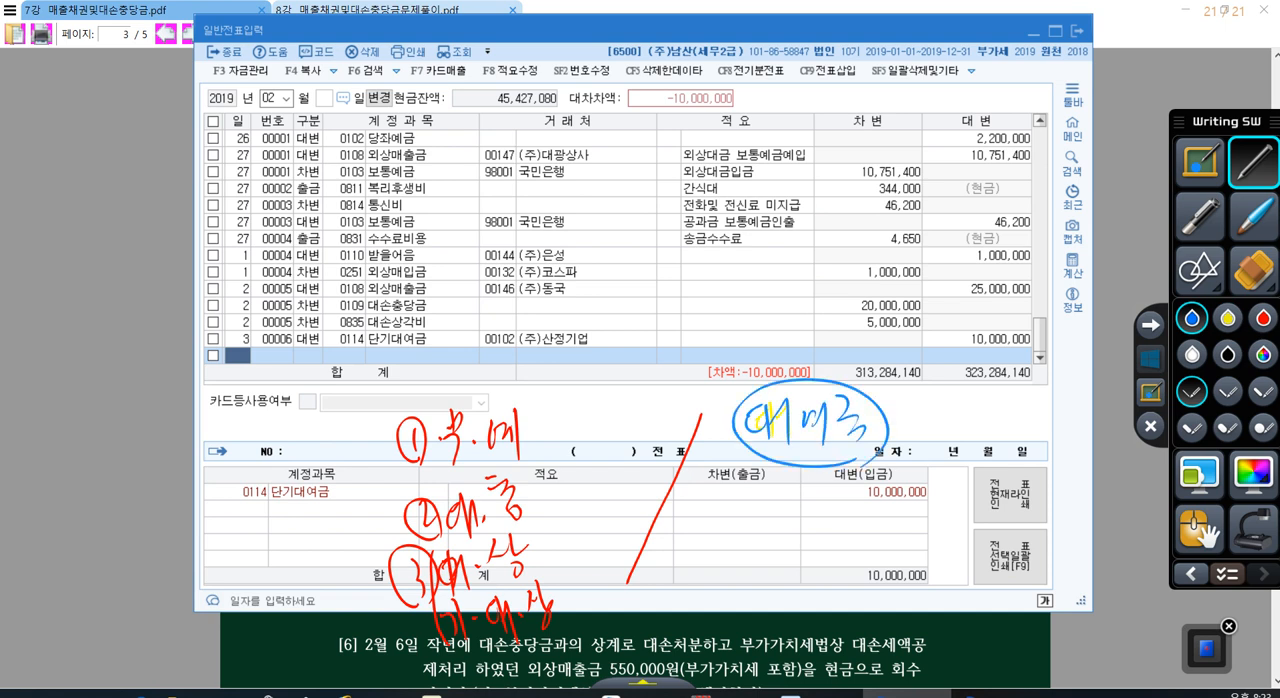
Step: Strike out 부.예, 대.충 and 대.상 in blue, circle 기.대.상, and leave the annotation mode
drag(368, 444, 540, 426)
drag(372, 466, 544, 451)
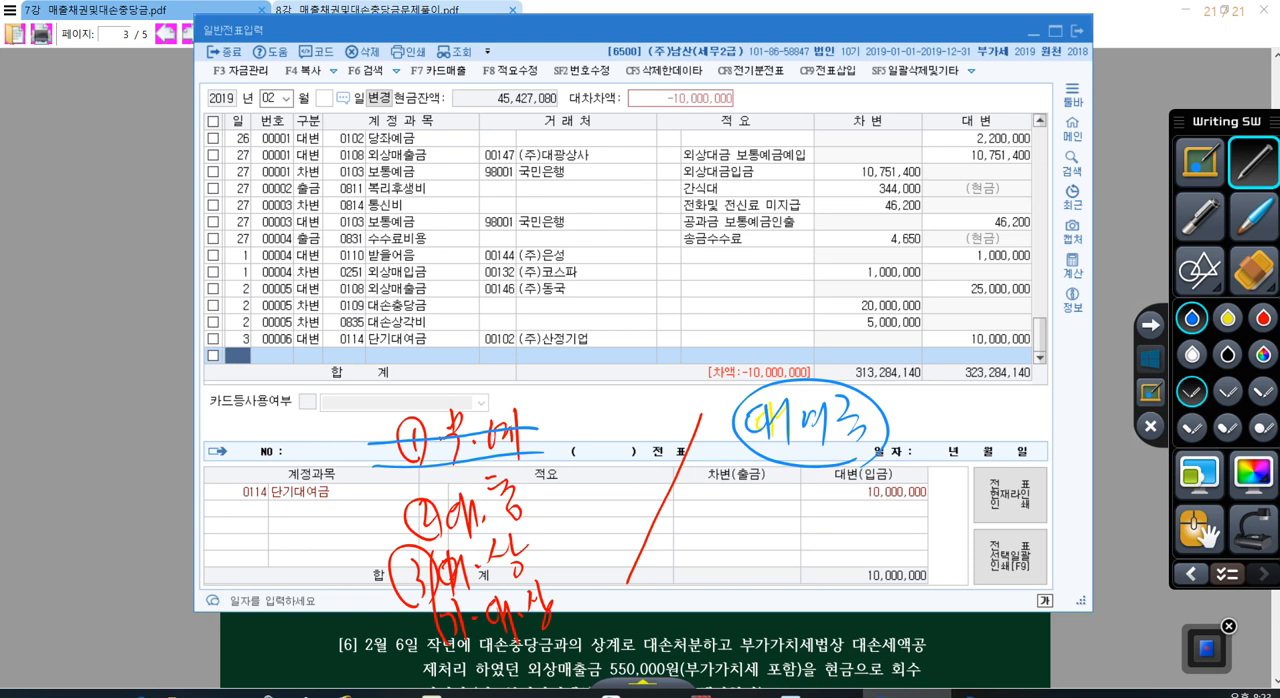
mouse_move(370, 455)
mouse_down()
mouse_move(522, 425)
mouse_move(536, 450)
mouse_up()
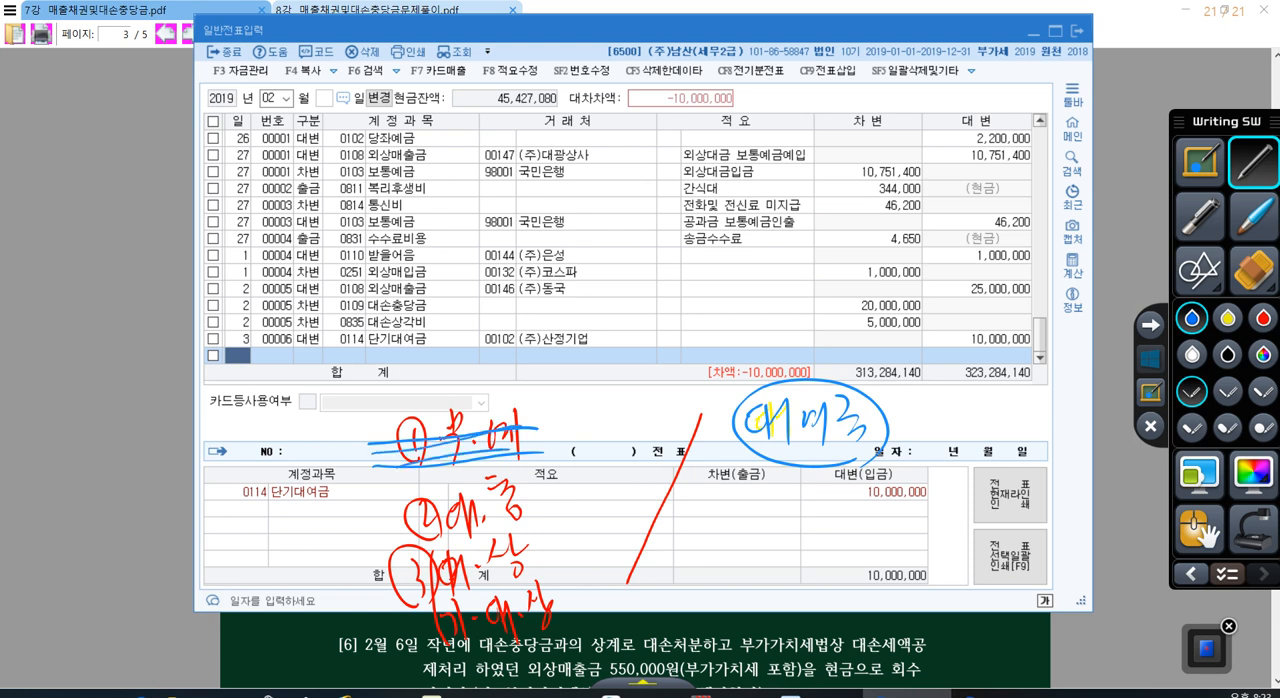
drag(336, 503, 380, 496)
drag(604, 457, 608, 460)
drag(407, 576, 535, 551)
mouse_move(556, 630)
mouse_down()
mouse_move(430, 611)
mouse_move(578, 625)
mouse_up()
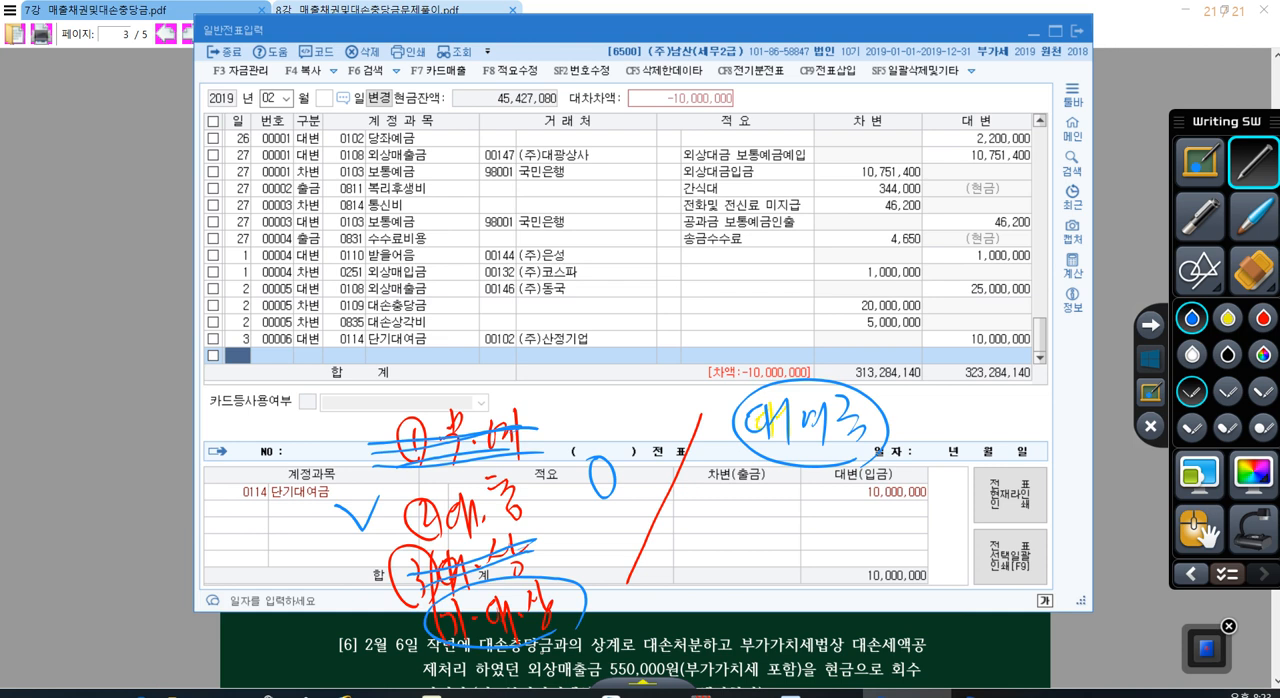
drag(378, 518, 512, 490)
drag(388, 549, 550, 507)
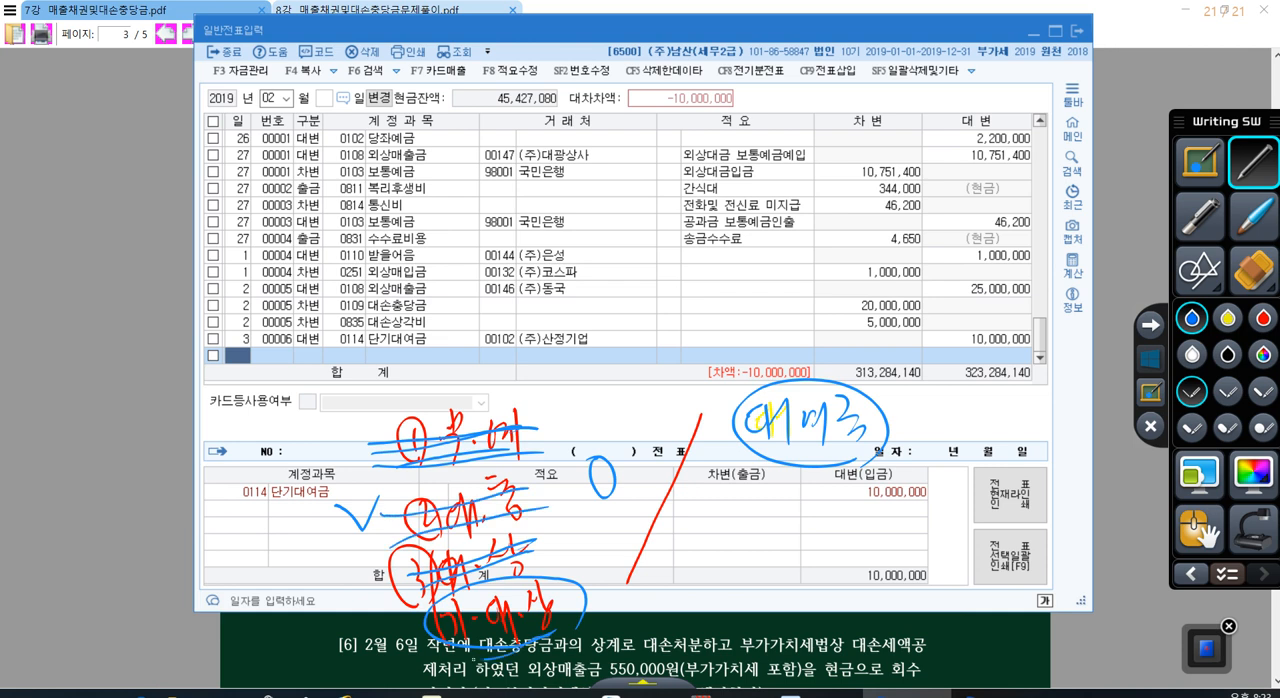
drag(473, 659, 526, 585)
click(1150, 358)
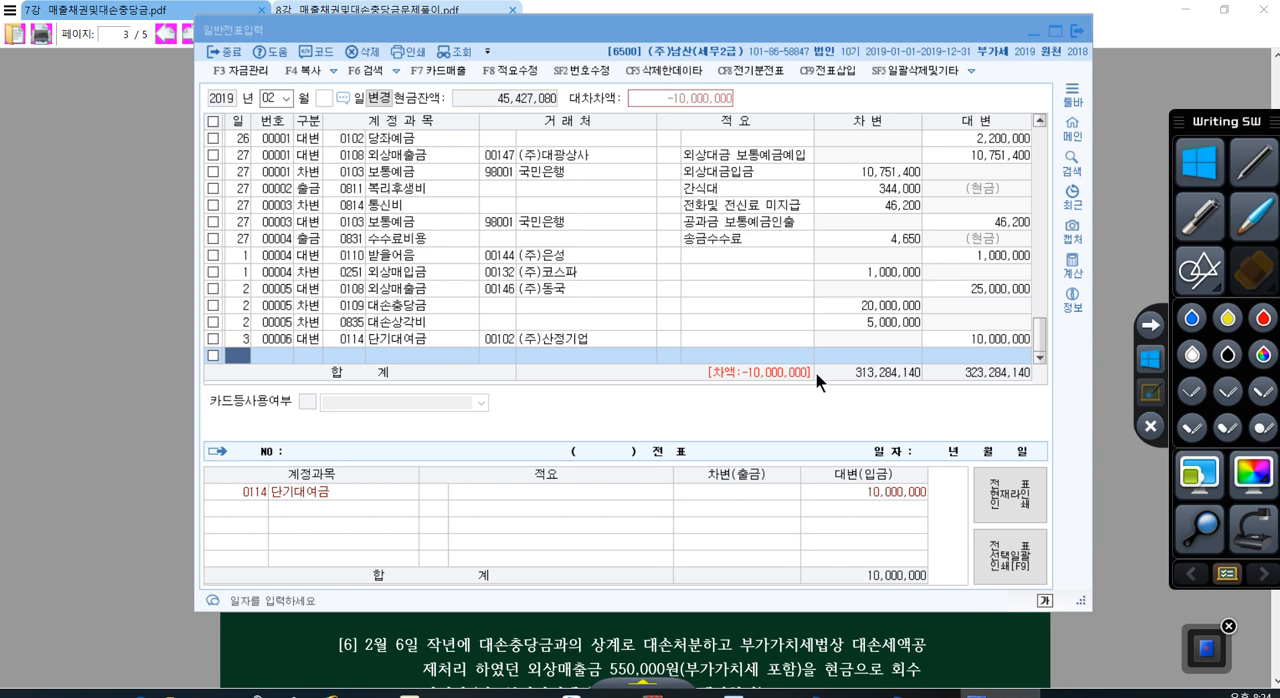
Step: Add a debit (차변) line dated day 3 with account 0954 기타의대손상각비, searching for 대손상, and accept the amount 10,000,000
click(799, 350)
text(3)
key(Return)
text(3)
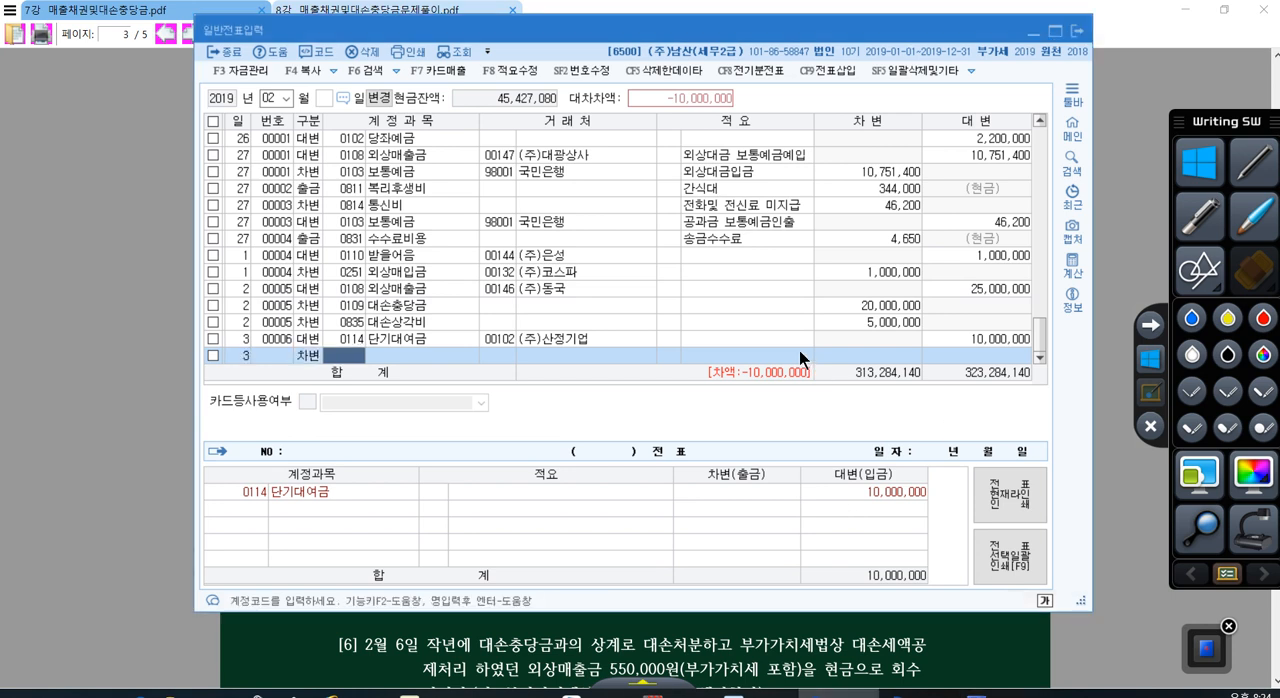
text(대손)
key(Return)
text(상)
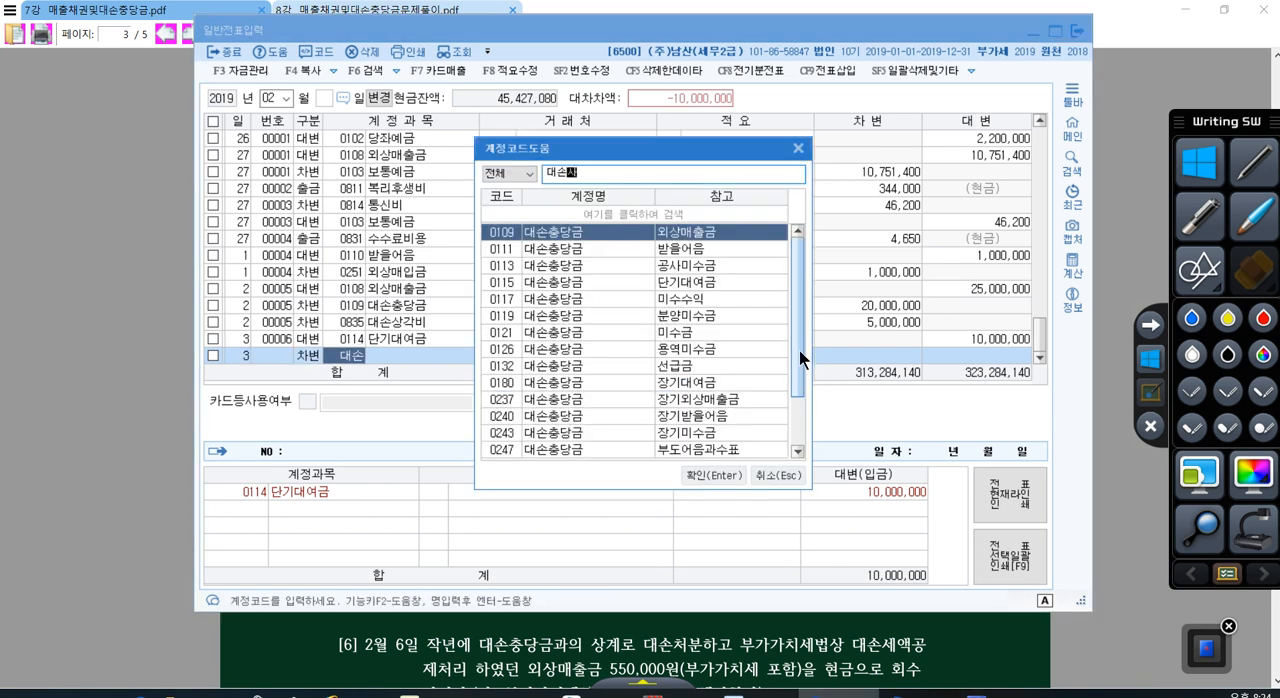
key(Down)
key(Return)
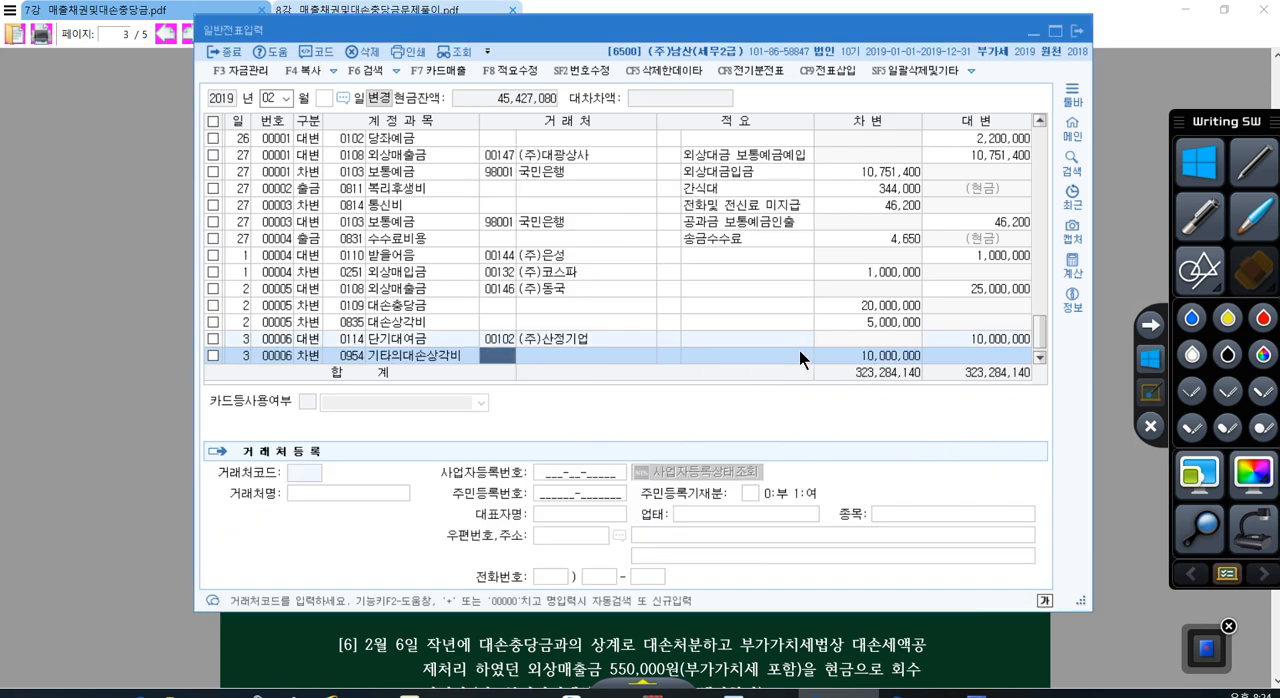
Step: Review the amount, type and account code of the 기타의대손상각비 line and finish the line without a summary
click(859, 356)
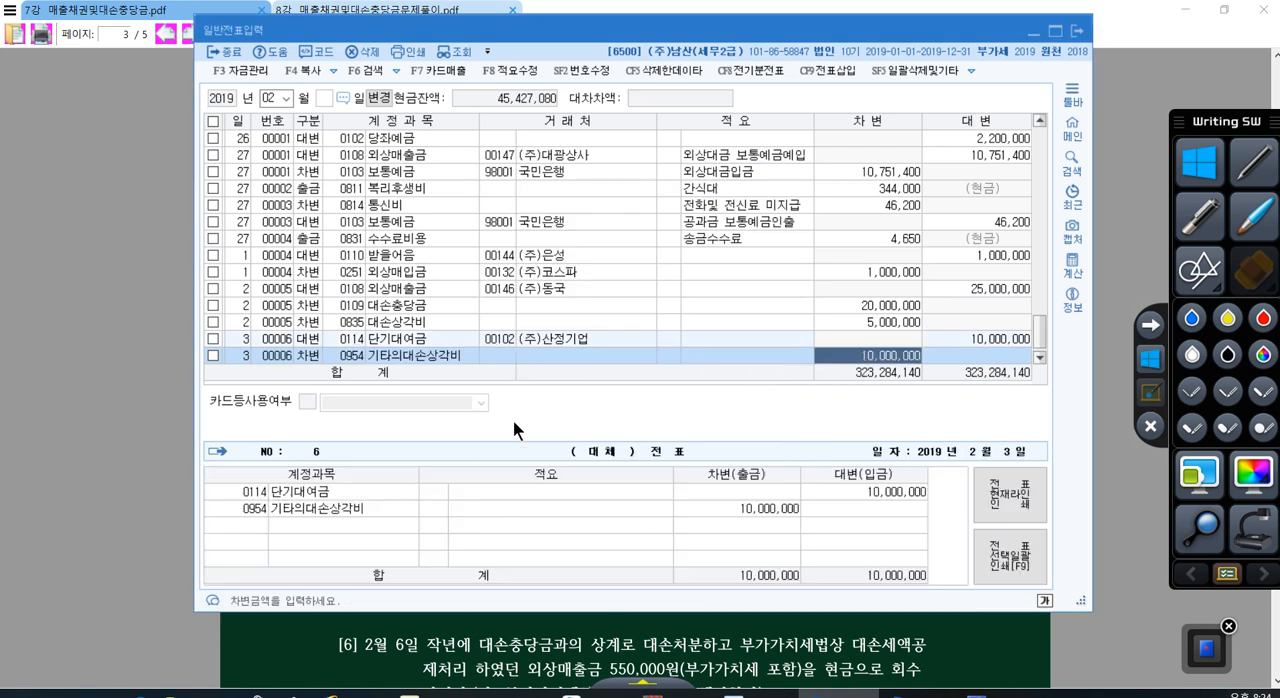
click(314, 356)
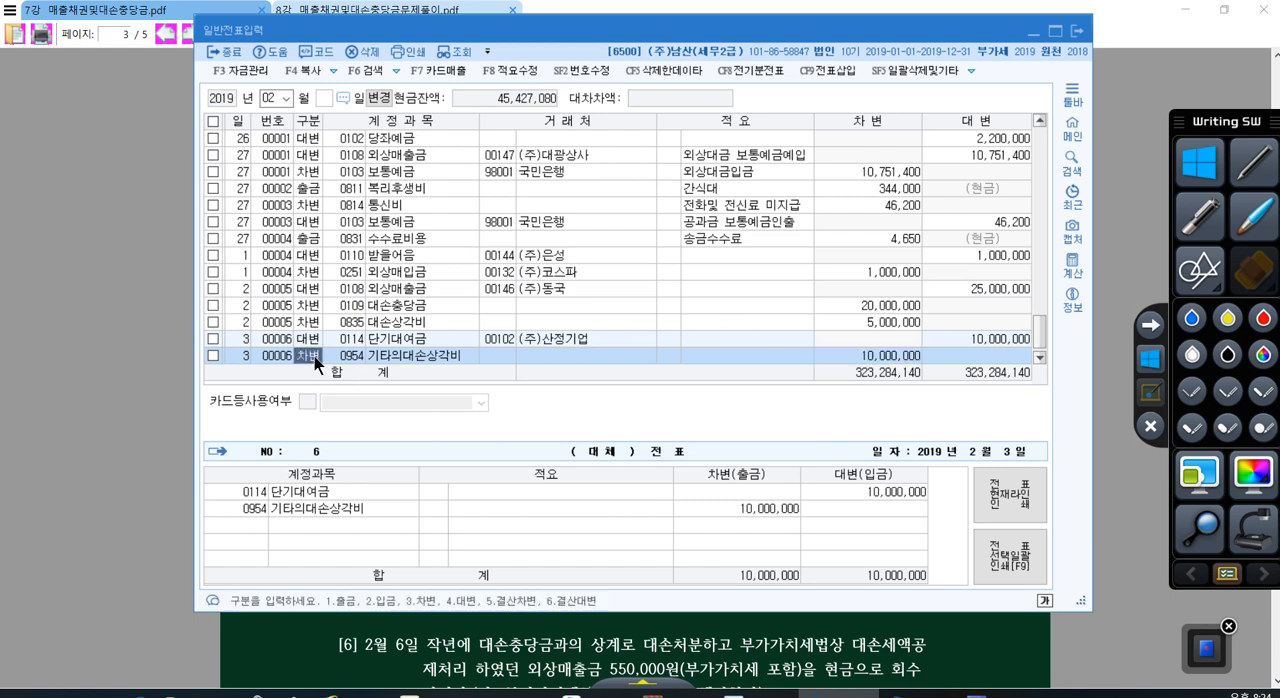
click(336, 356)
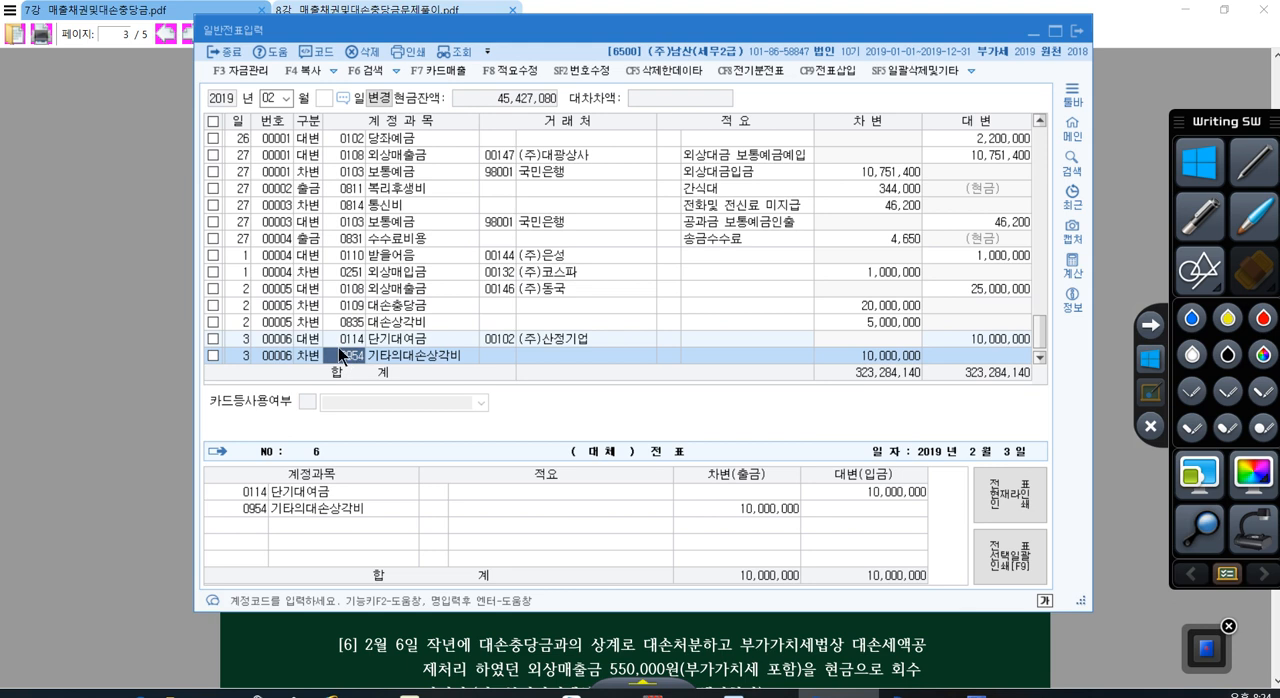
key(Return)
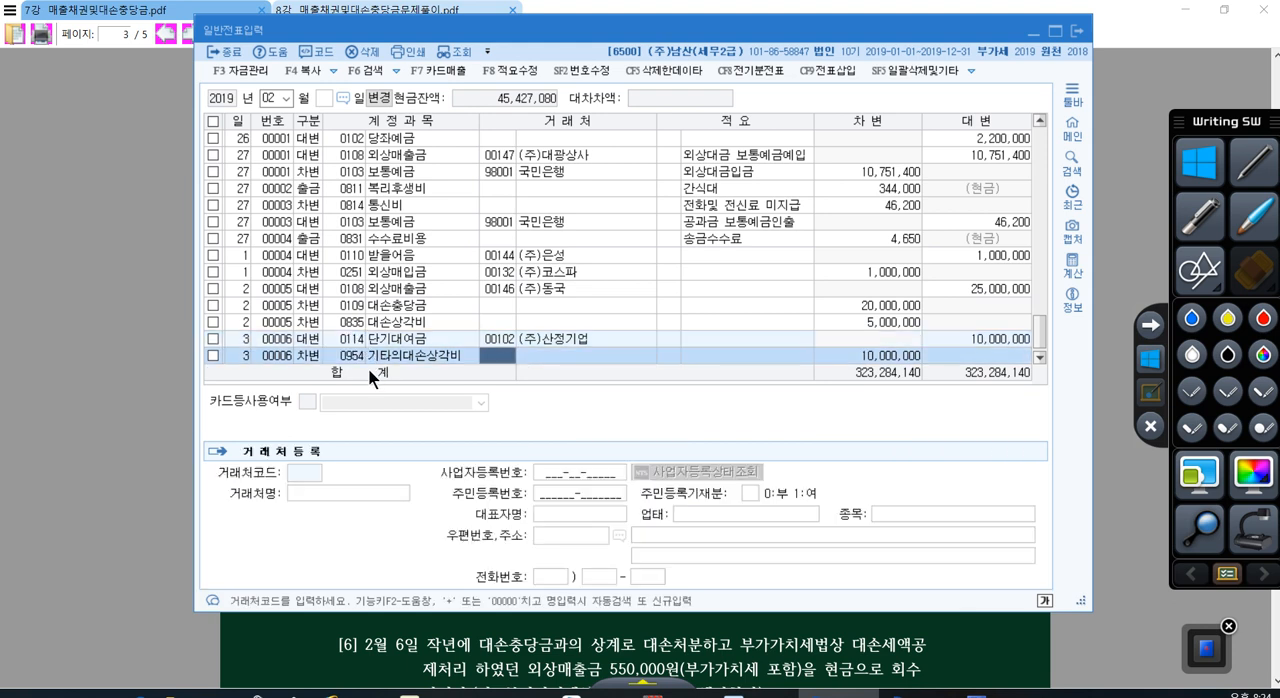
click(752, 350)
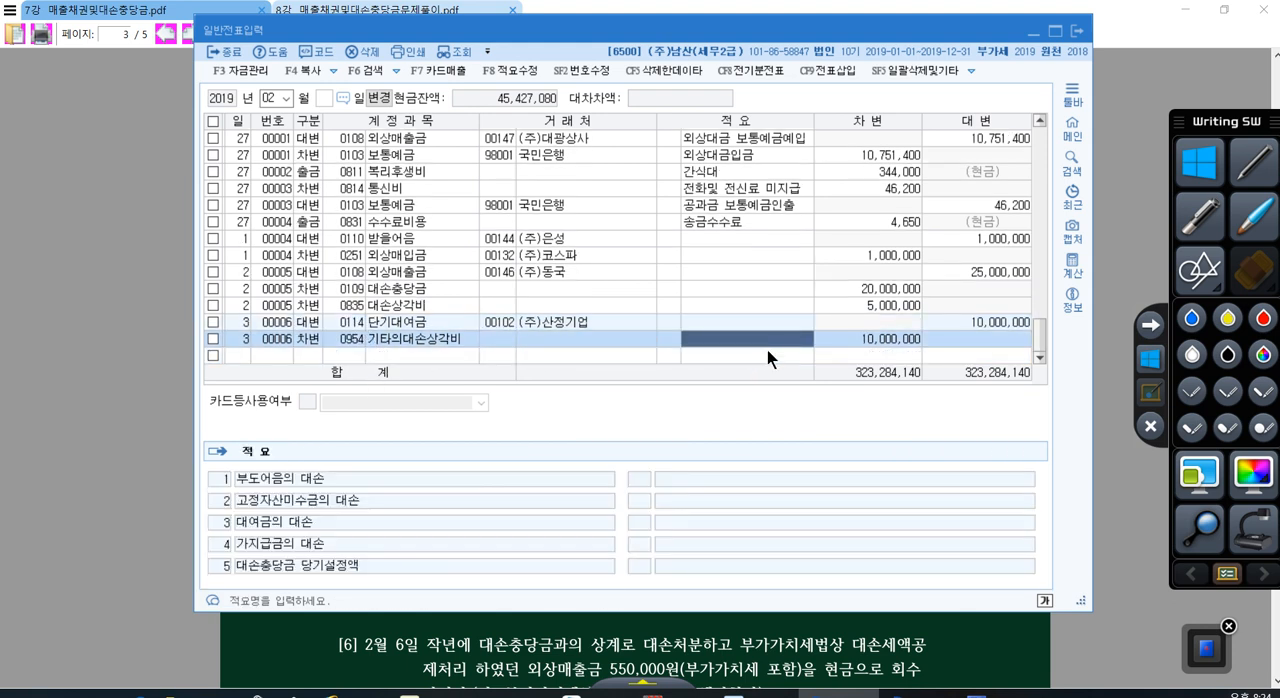
key(Return)
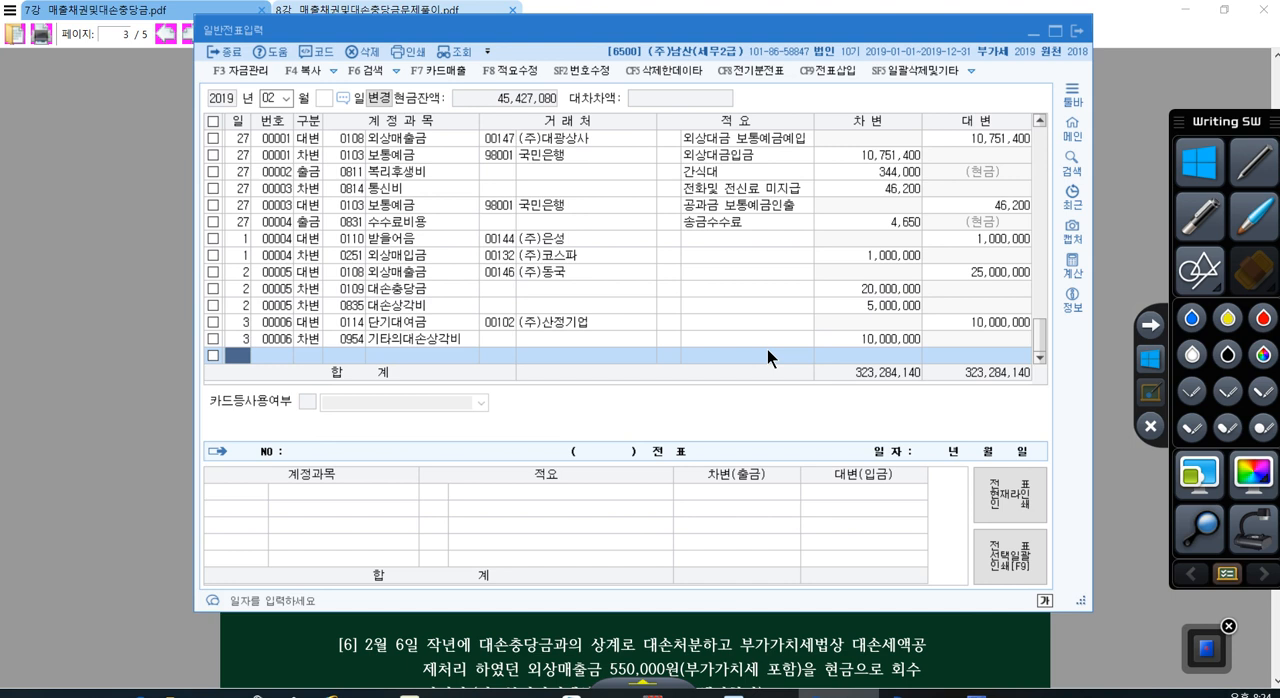
Step: Add a credit (대변) line dated day 4 with account 0114 단기대여금, customer 00112 (주)삼진상사 and the amount 5,000,000
text(4)
key(Return)
text(4)
key(Return)
text(0114)
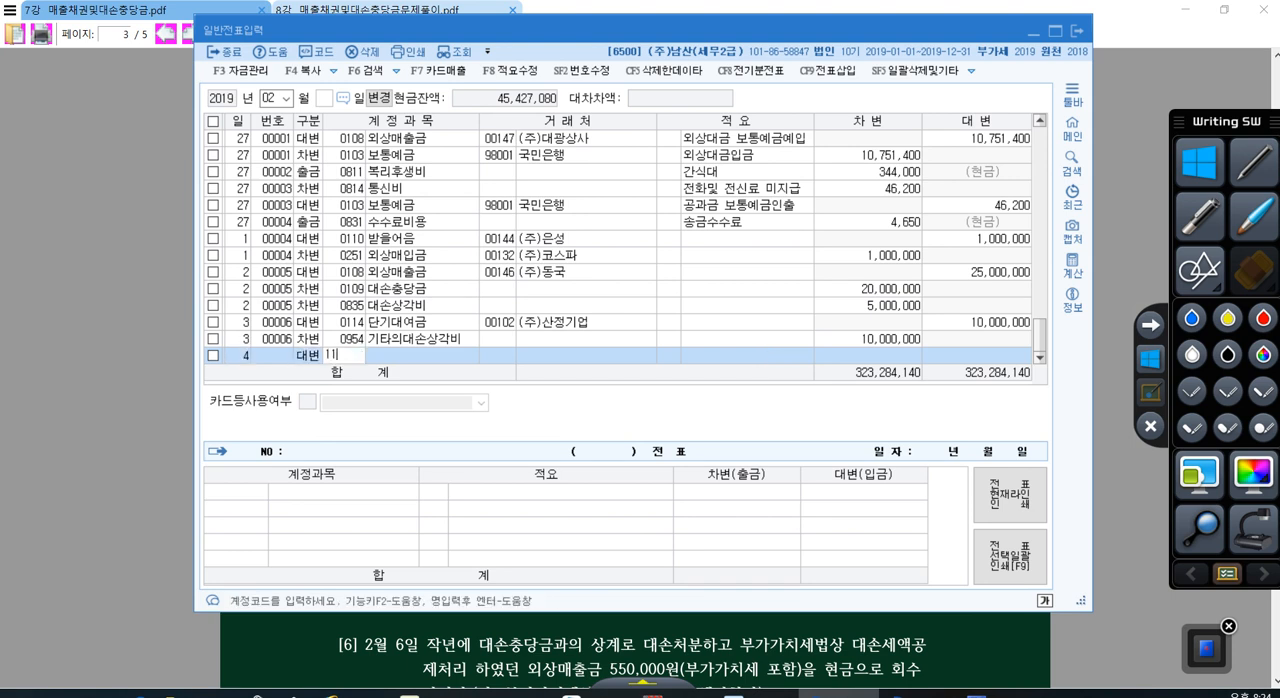
key(Return)
key(Return)
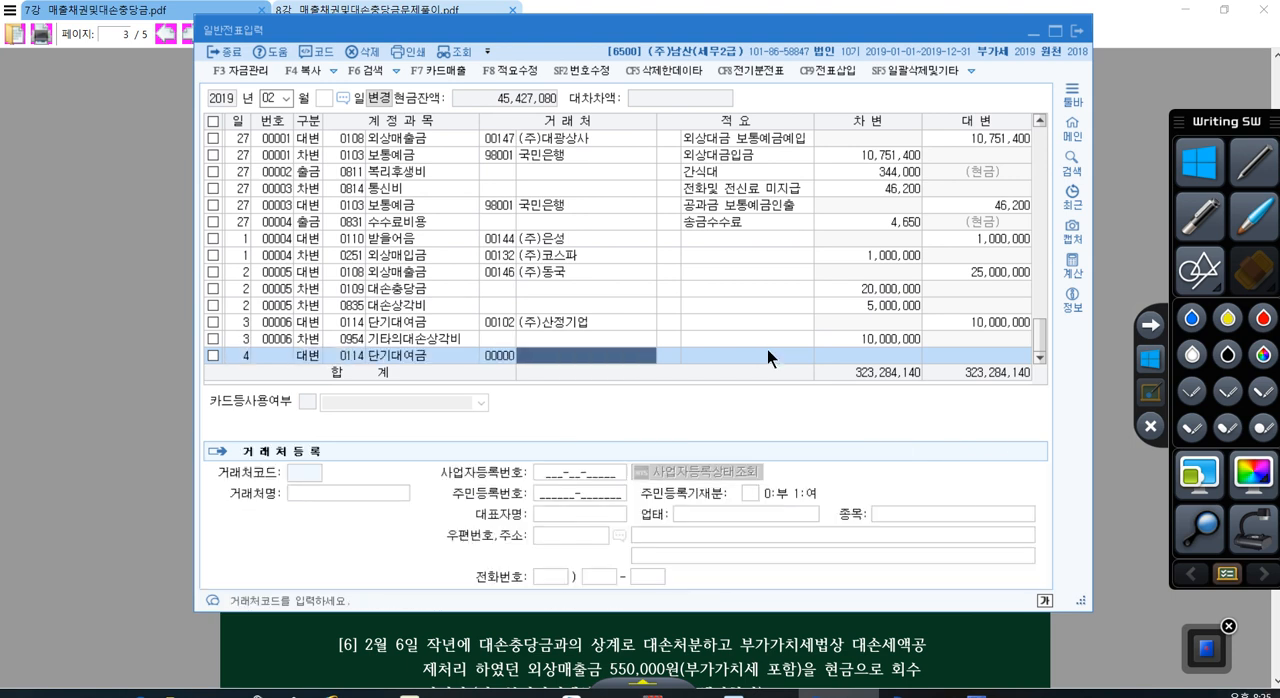
text(삼진)
key(Return)
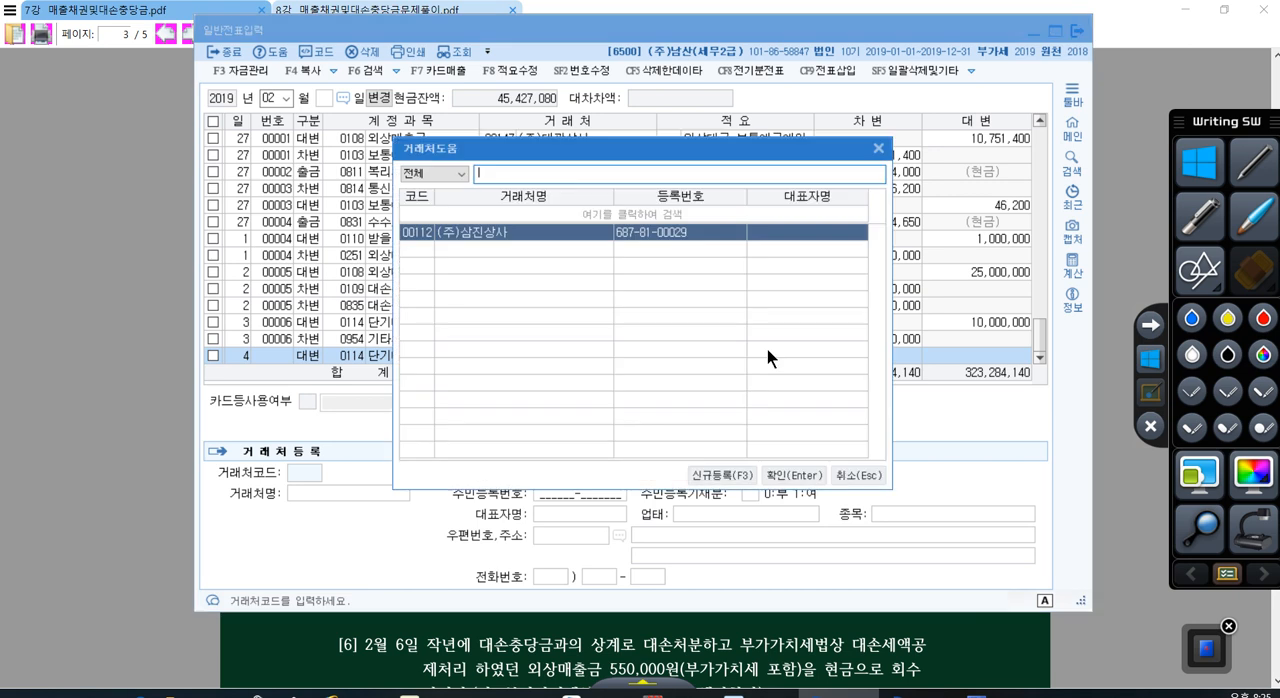
key(Return)
text(5,000)
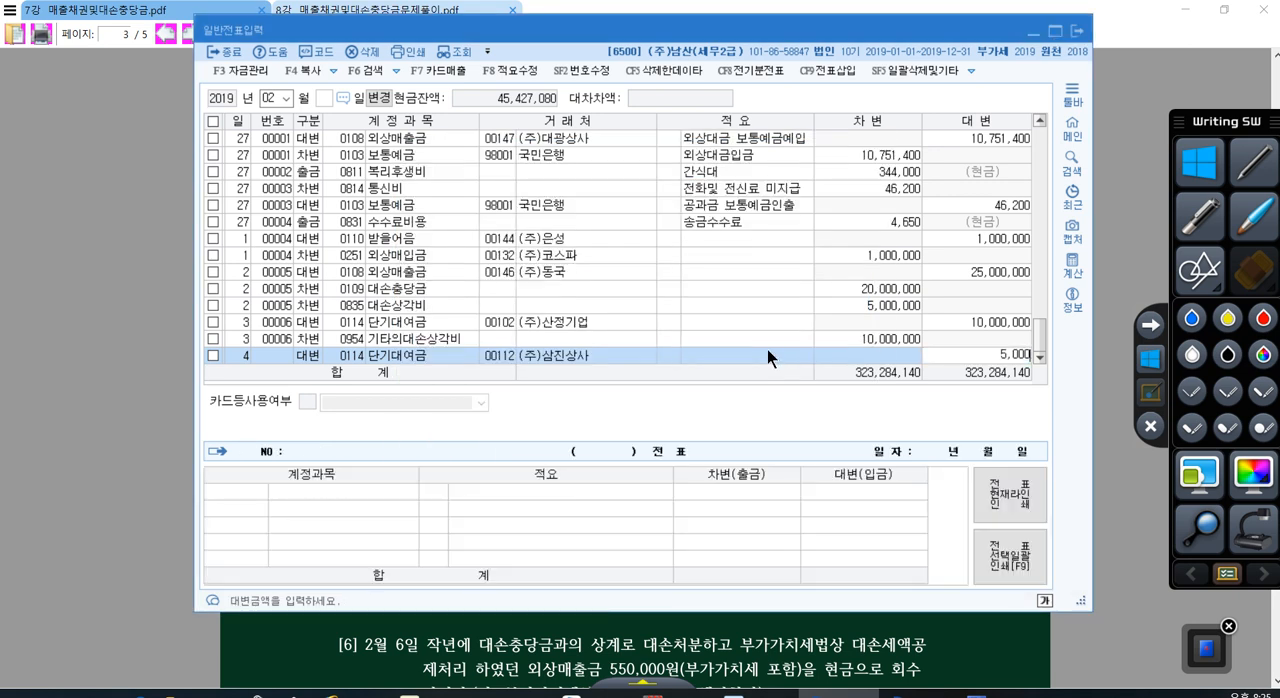
text(,000)
key(Return)
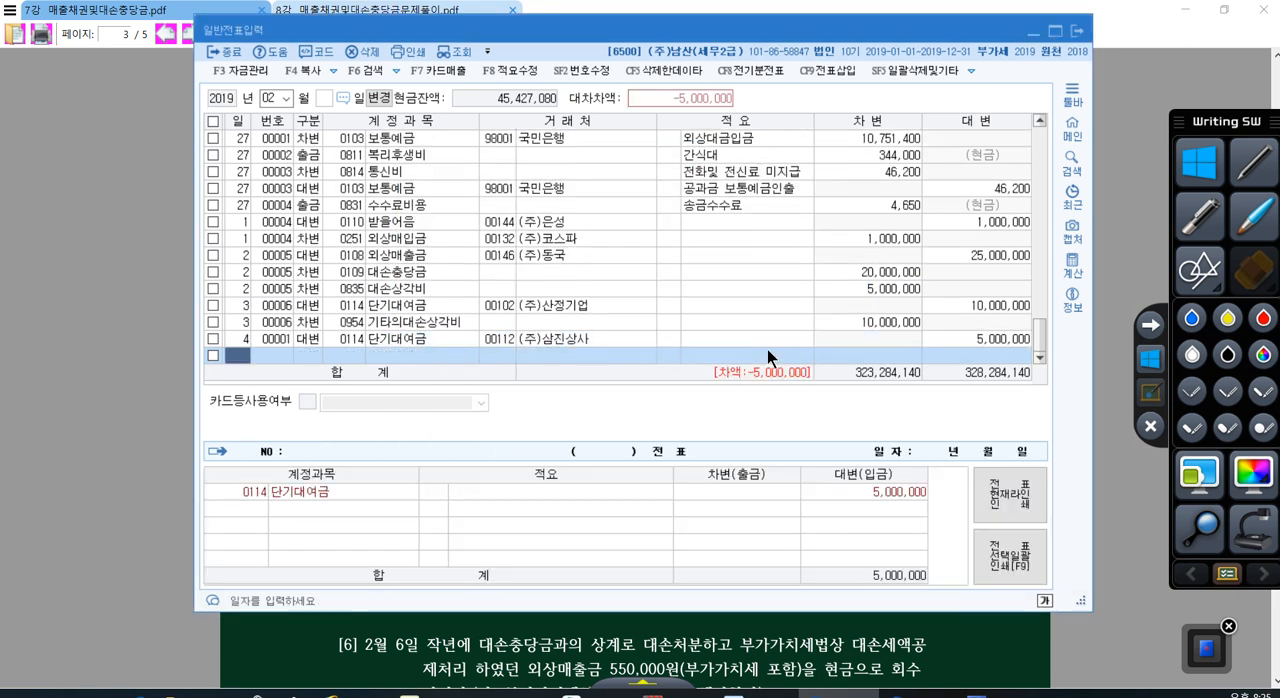
Step: Start a debit (차변) line dated day 4 in the general voucher
text(4)
key(Return)
text(3)
key(Return)
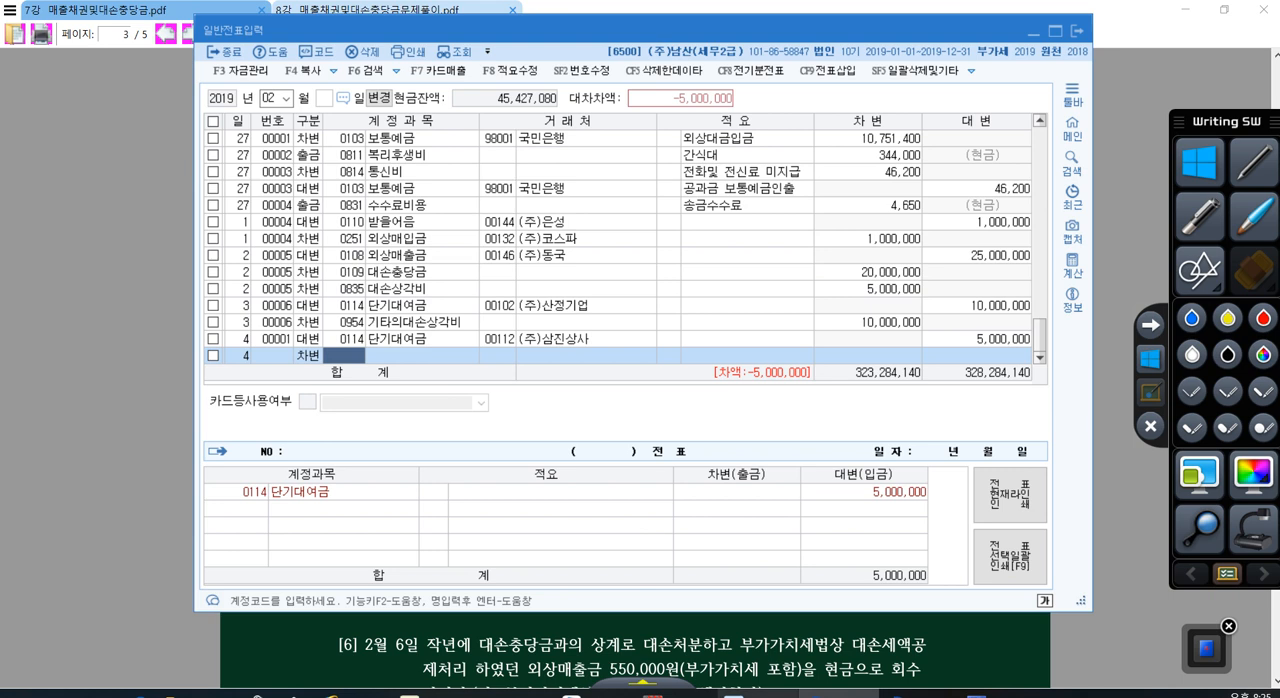
Step: Open the account ledger (계정별원장) and set its period from January 1 to February 4, 2019
click(920, 693)
click(1029, 73)
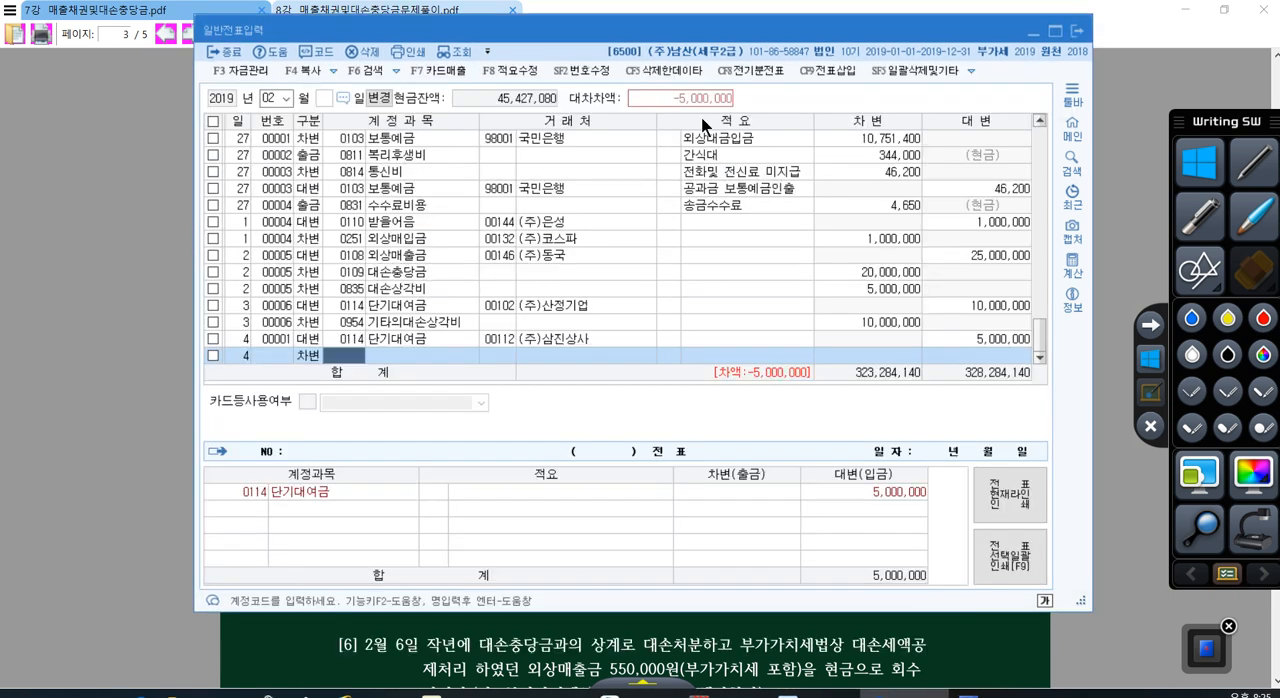
click(818, 693)
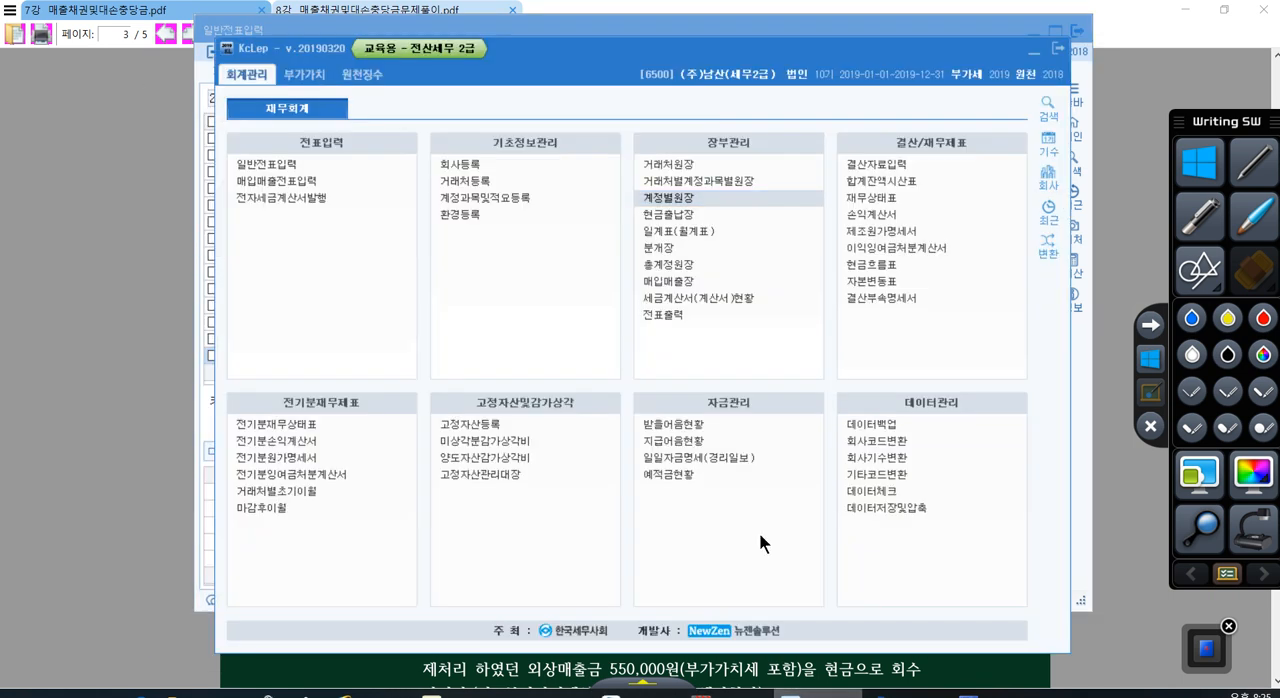
click(714, 192)
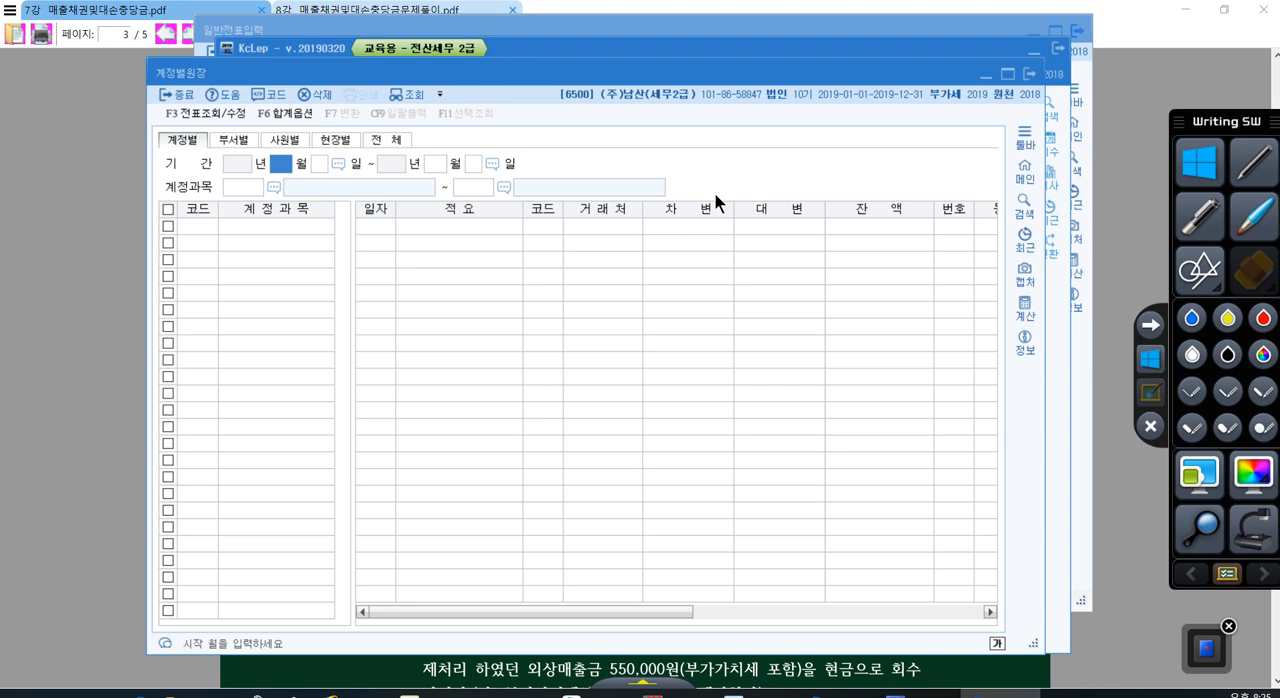
text(1)
key(Return)
text(1)
key(Return)
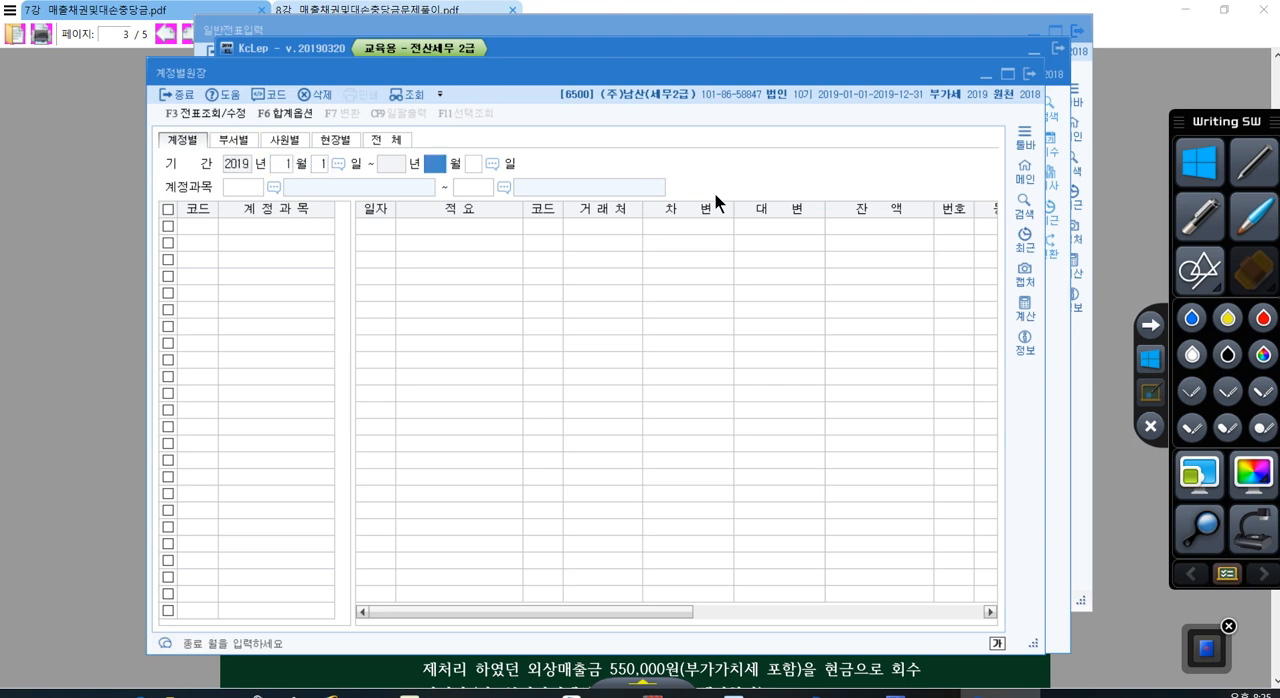
text(2)
key(Return)
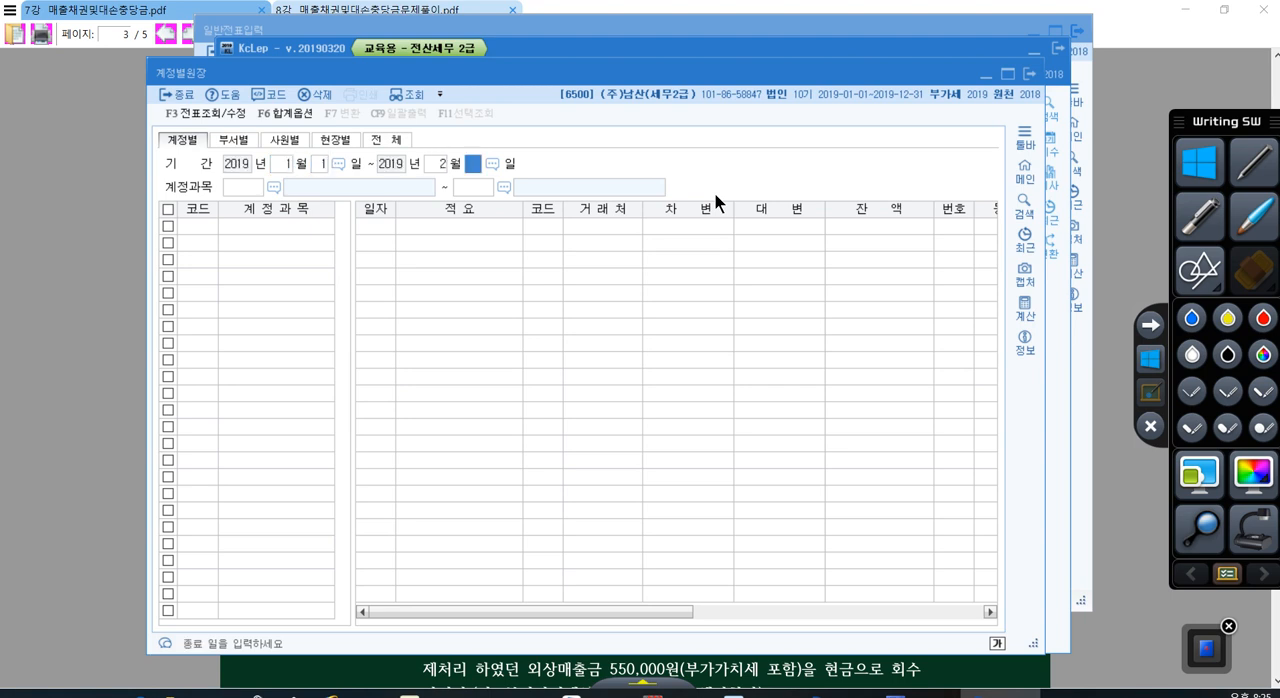
text(4)
key(Return)
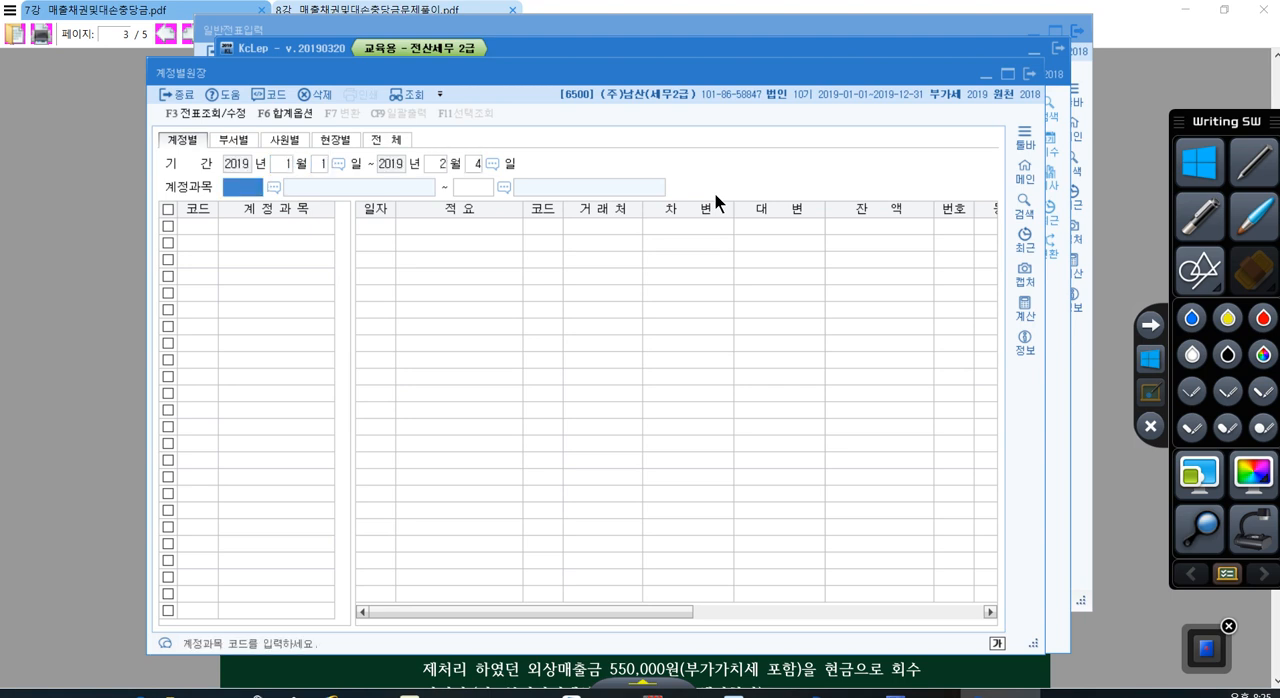
Step: Search the account codes for 대손충, pick 0115 대손충당금 for 단기대여금 as the account range, and check its balance
key(F2)
text(대손)
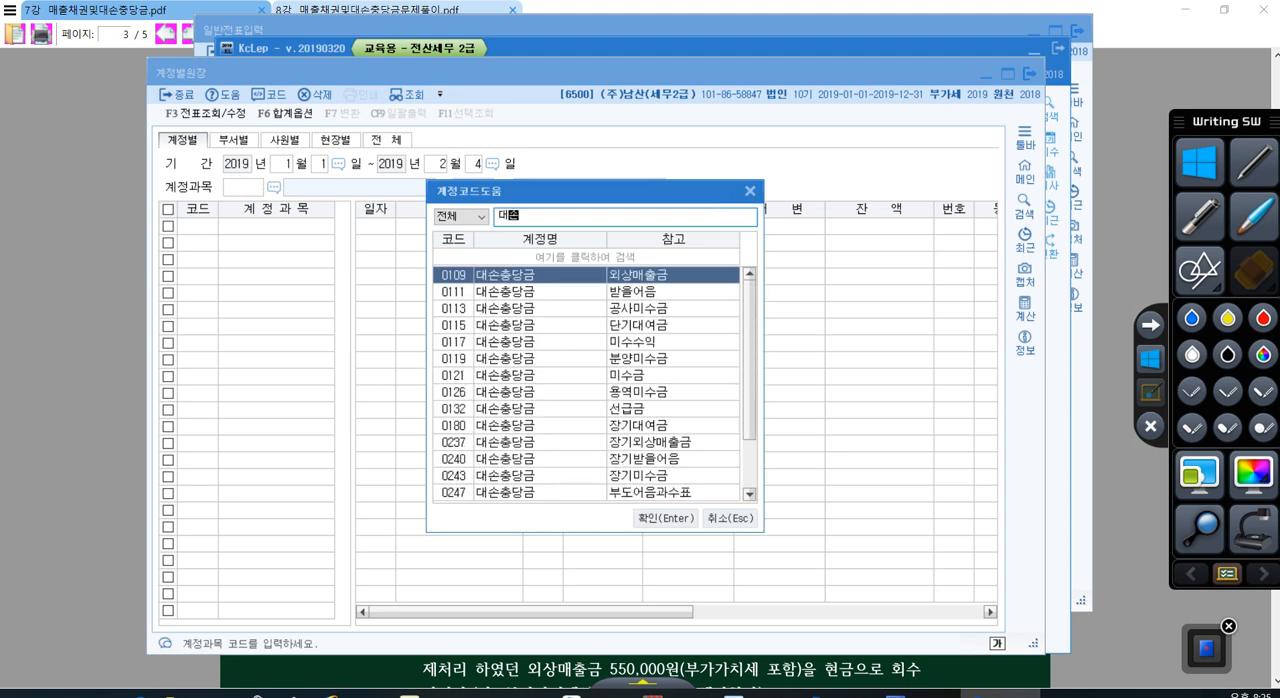
text(충)
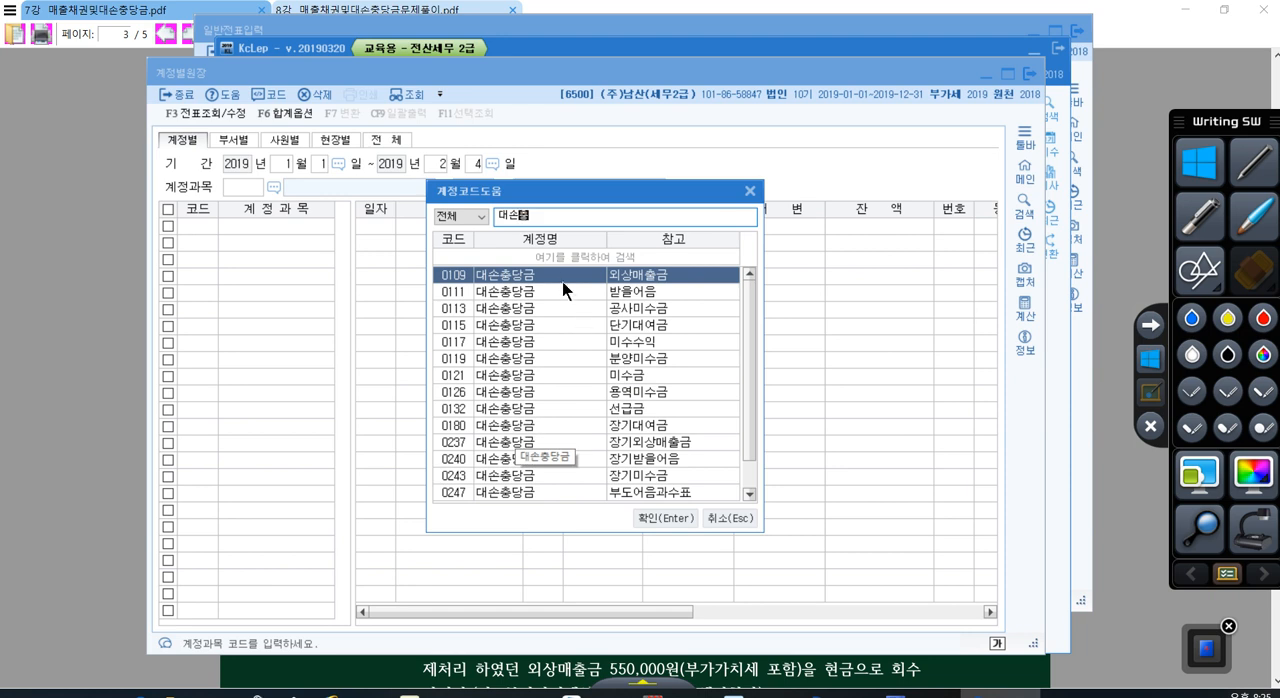
click(637, 324)
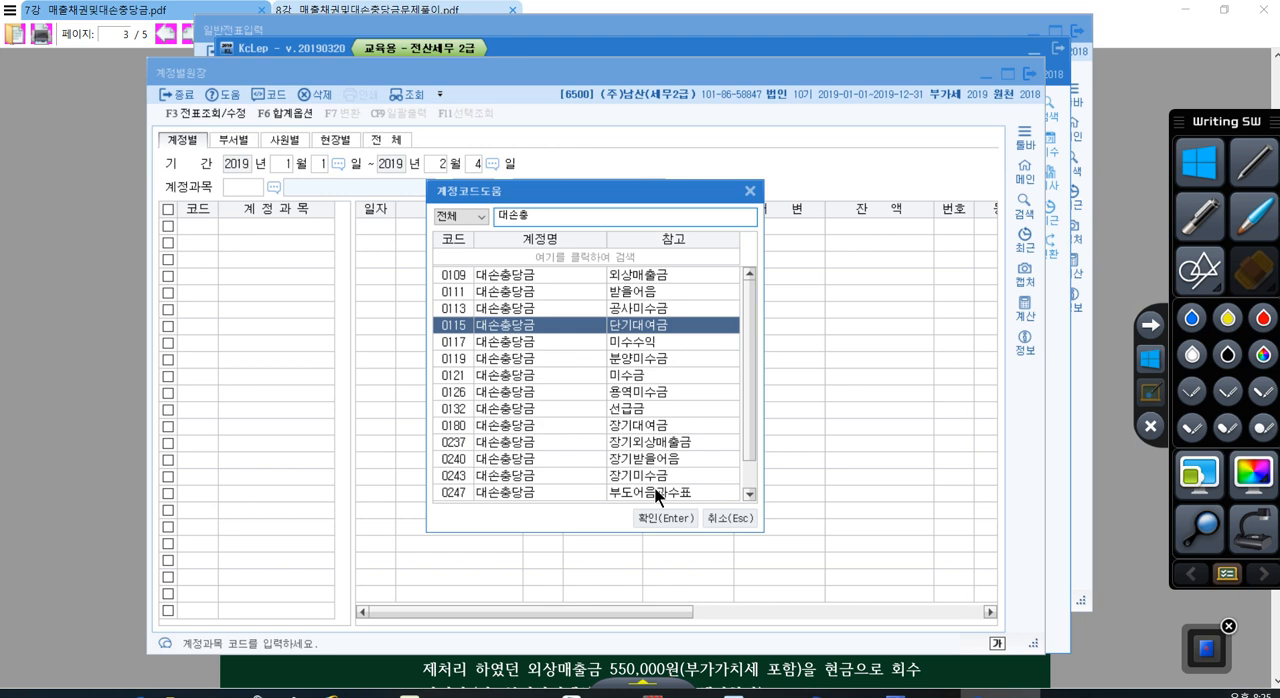
click(656, 513)
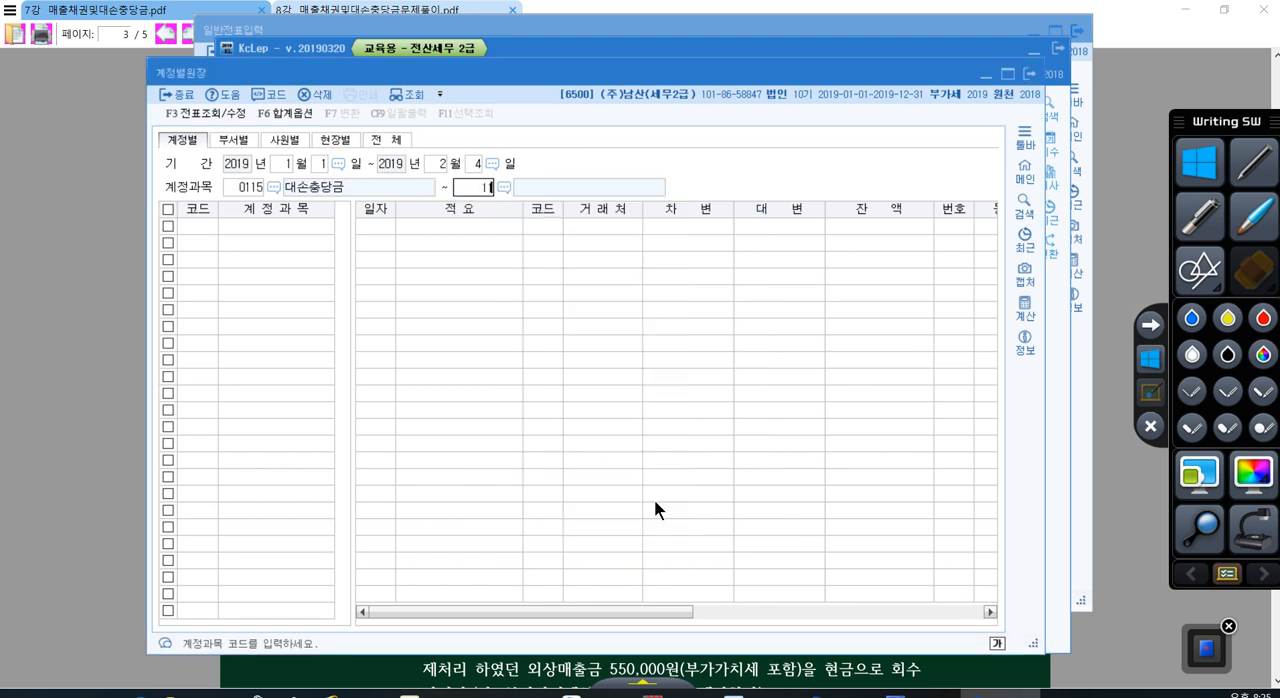
key(Return)
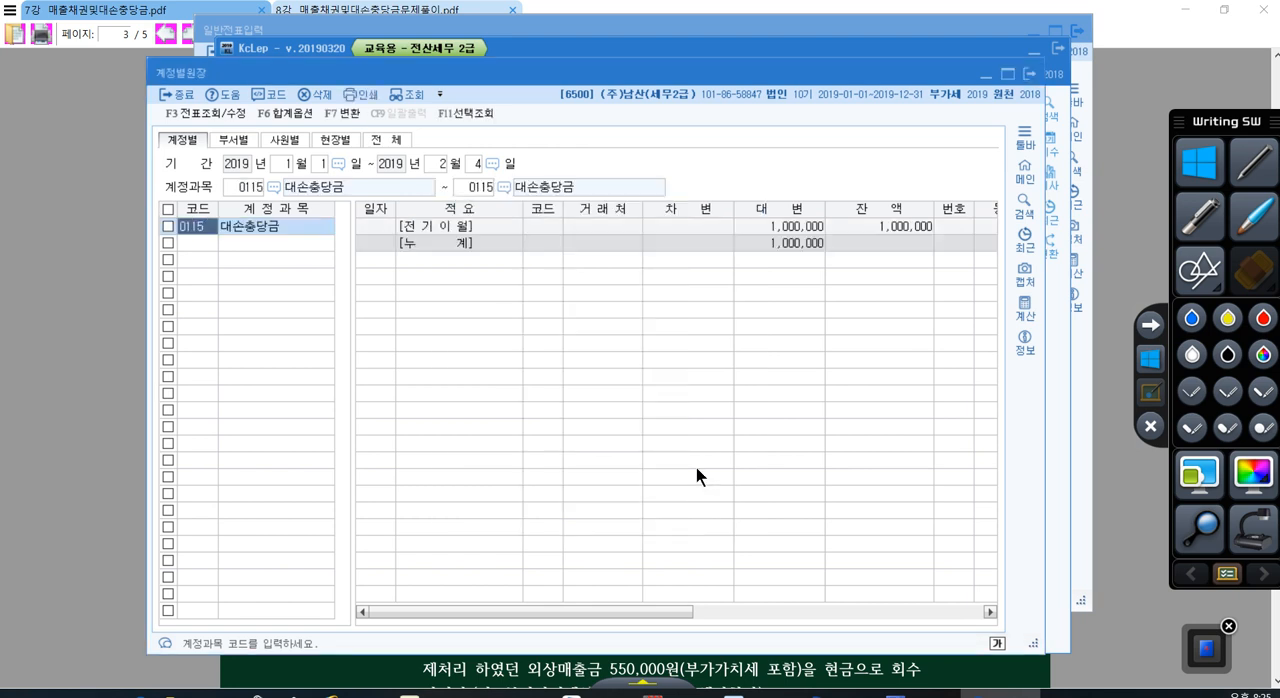
click(876, 231)
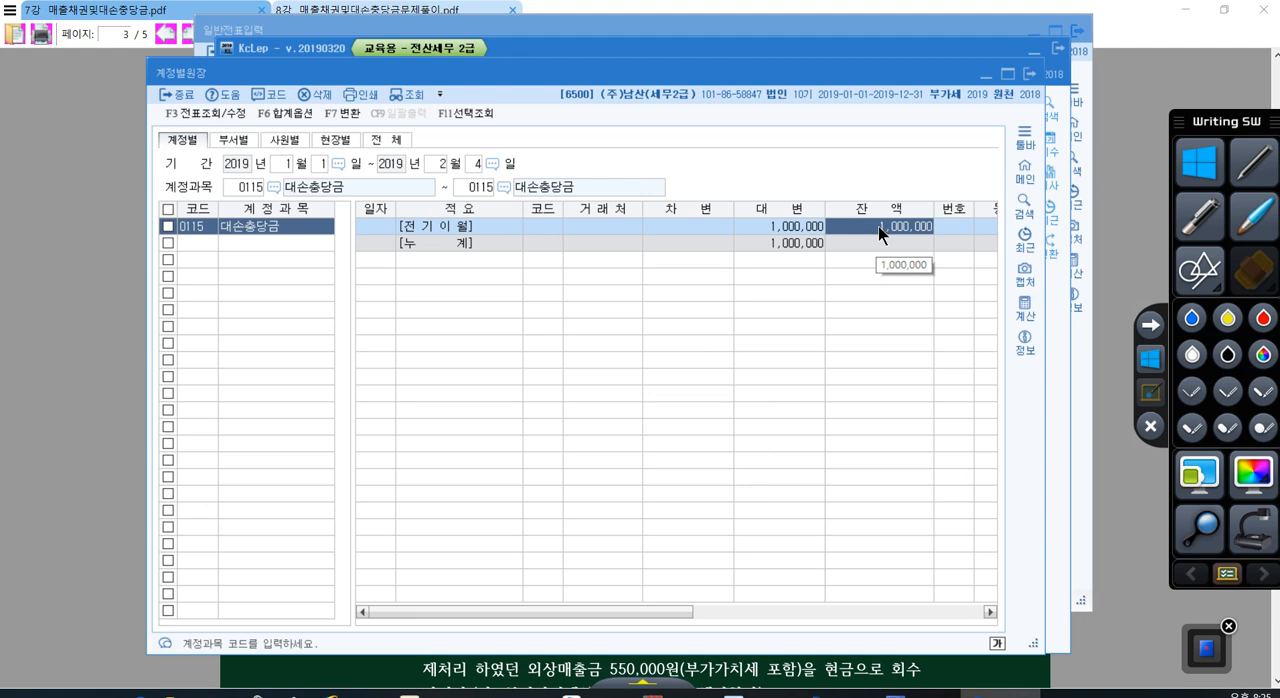
Step: Return to the general voucher and complete the day 4 debit line with account 0115 대손충당금 and the amount 1,000,000
click(1063, 484)
click(740, 472)
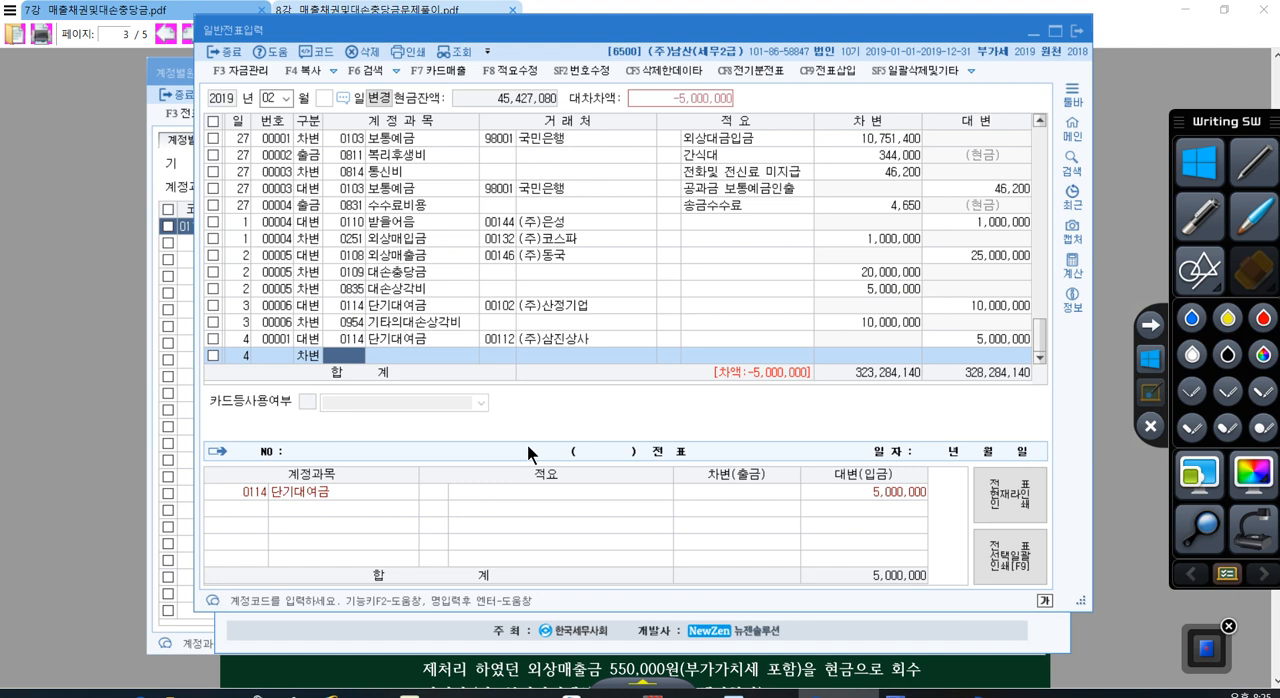
text(115)
key(Return)
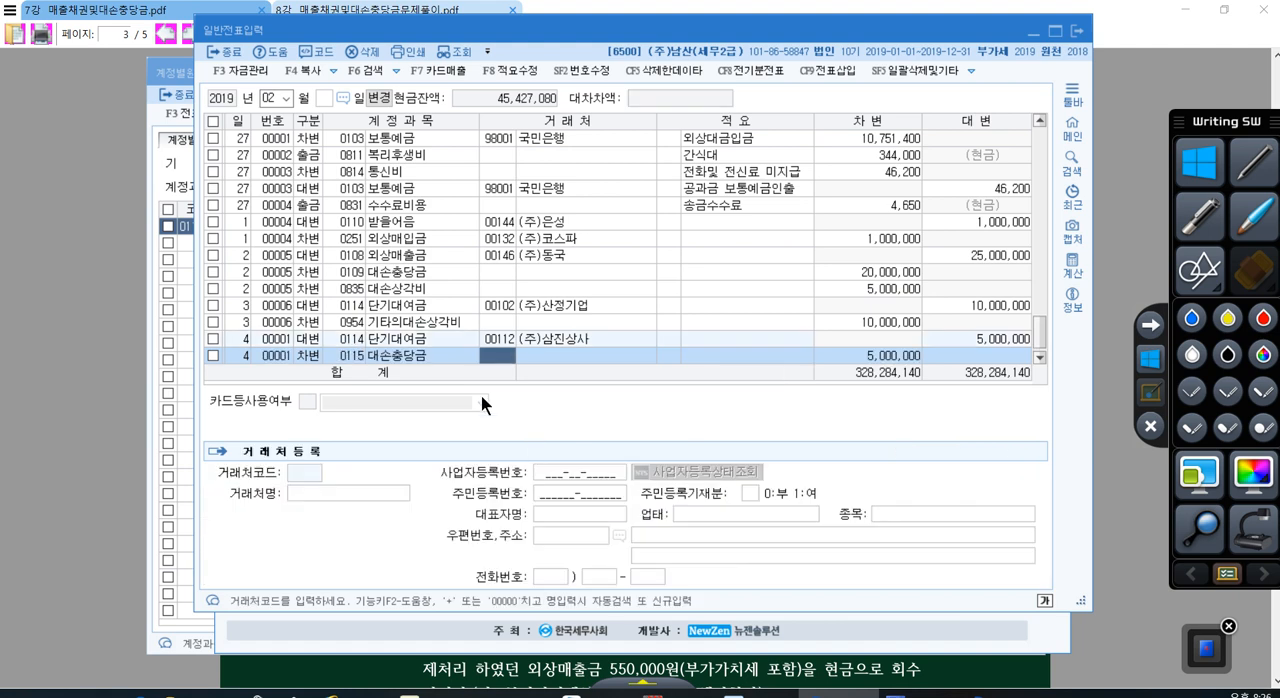
click(350, 341)
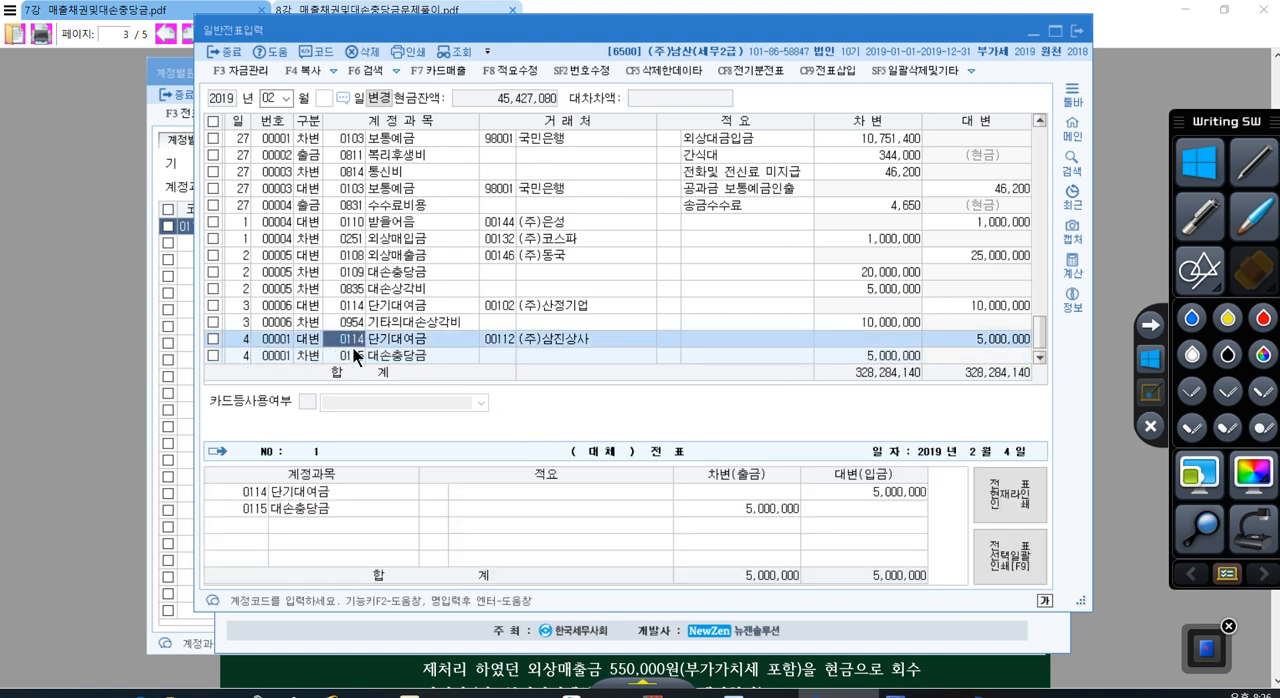
click(352, 352)
click(880, 357)
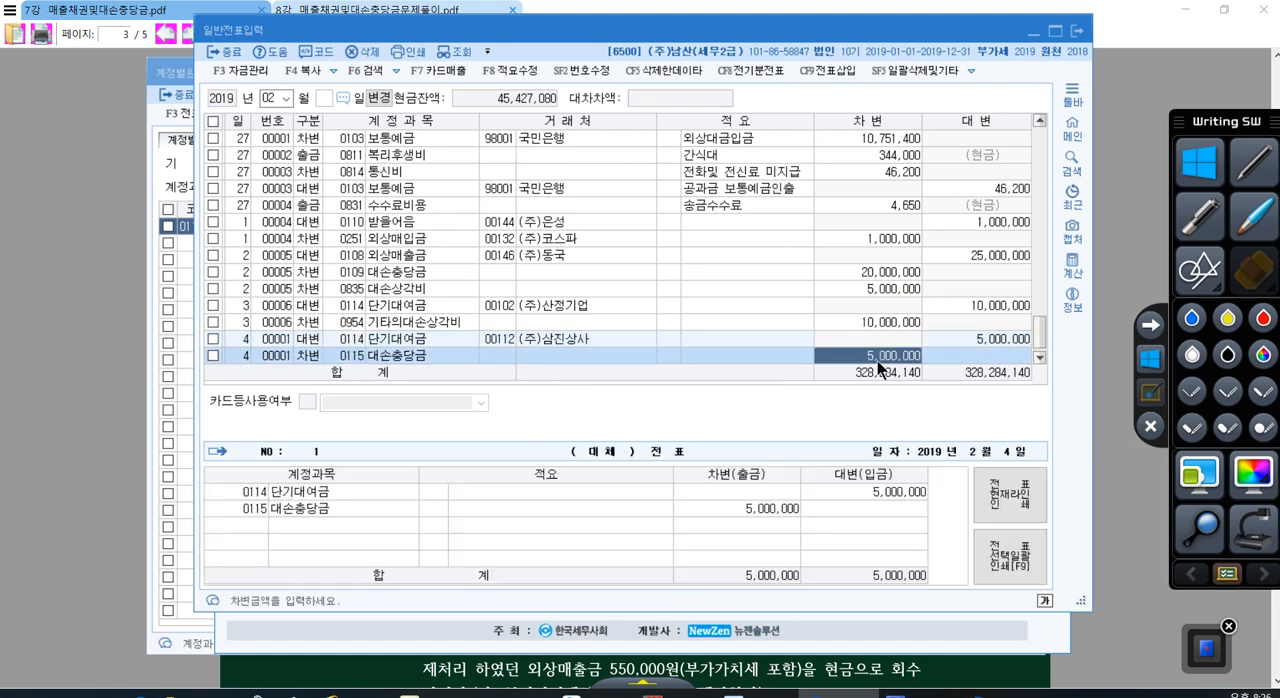
text(1000000)
key(Return)
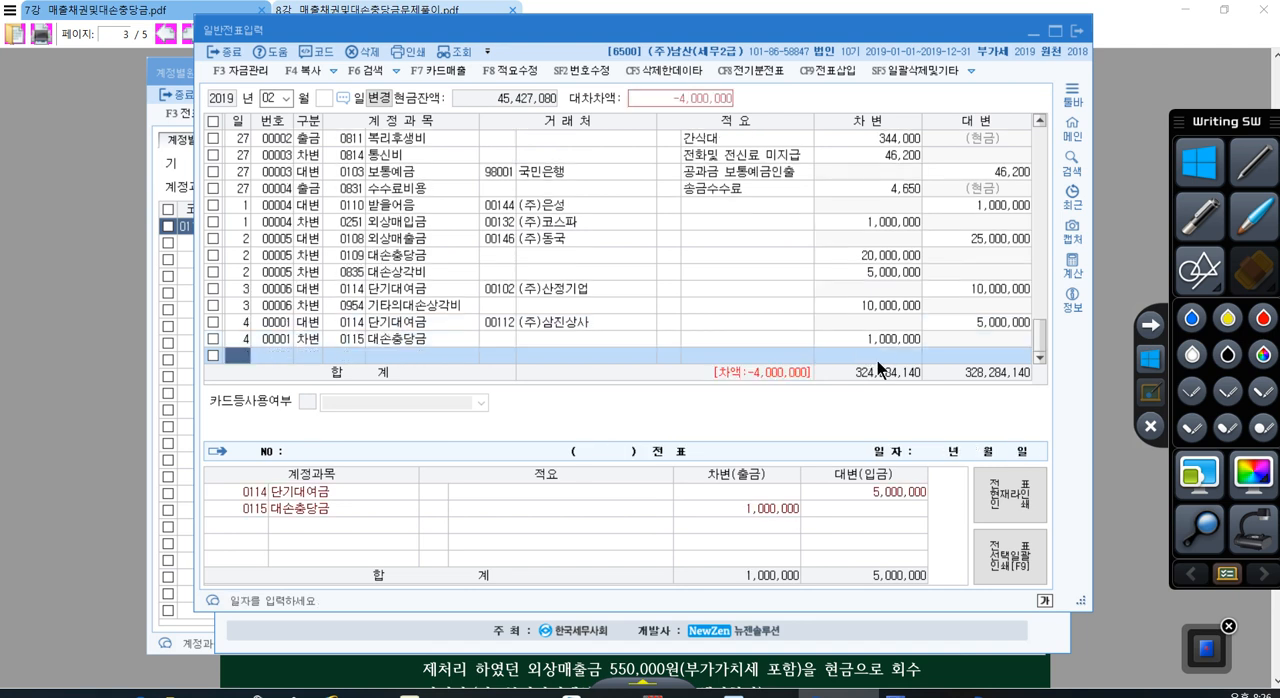
Step: Add a debit (차변) line dated day 4 with account 0954 기타의대손상각비 and accept the amount 4,000,000
key(Return)
text(3)
key(Return)
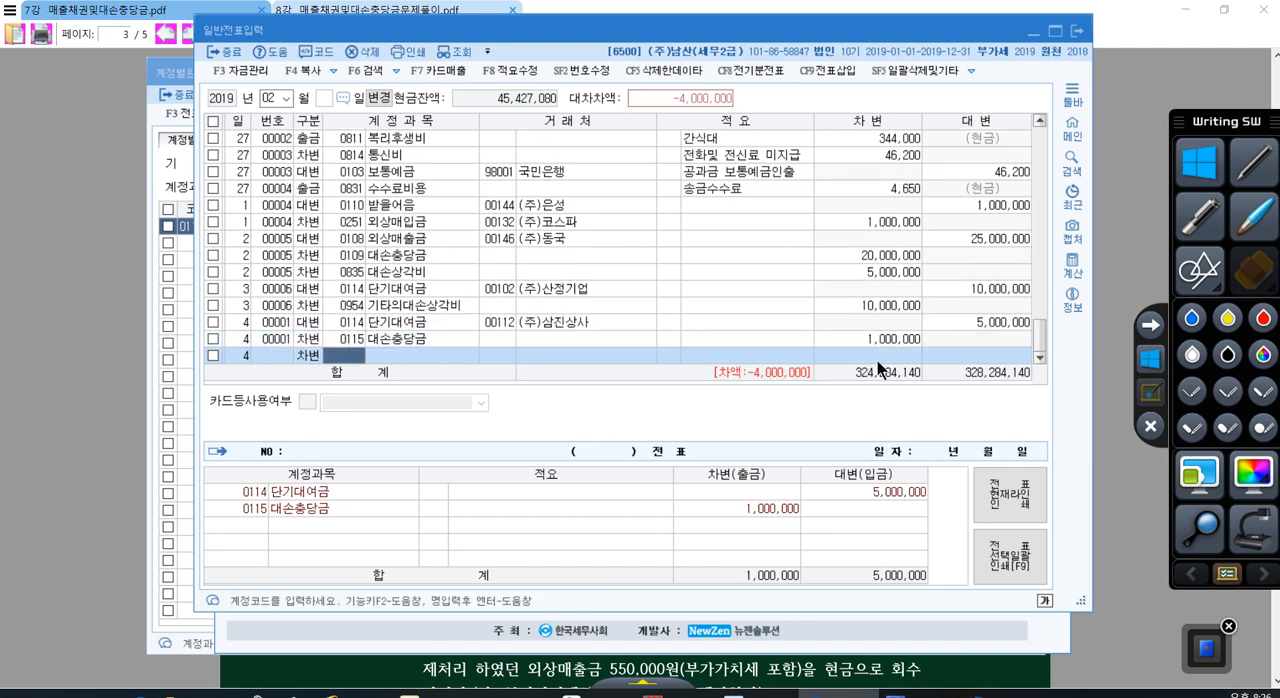
text(기타의)
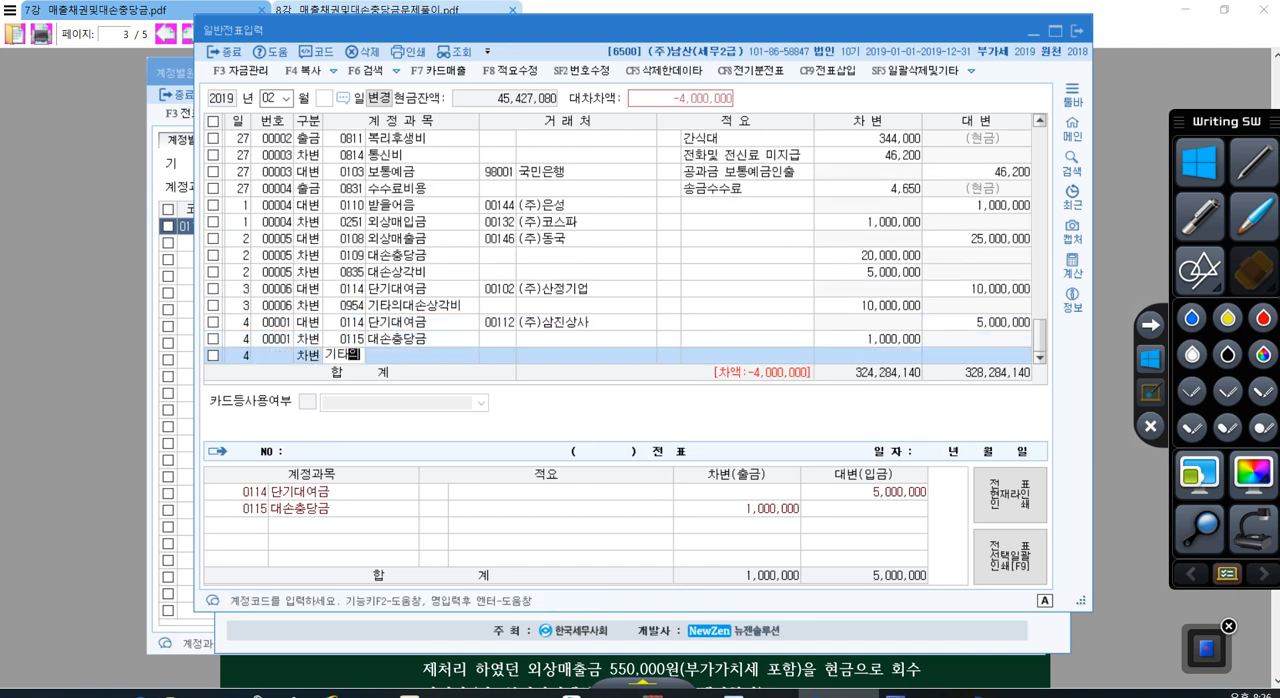
key(Return)
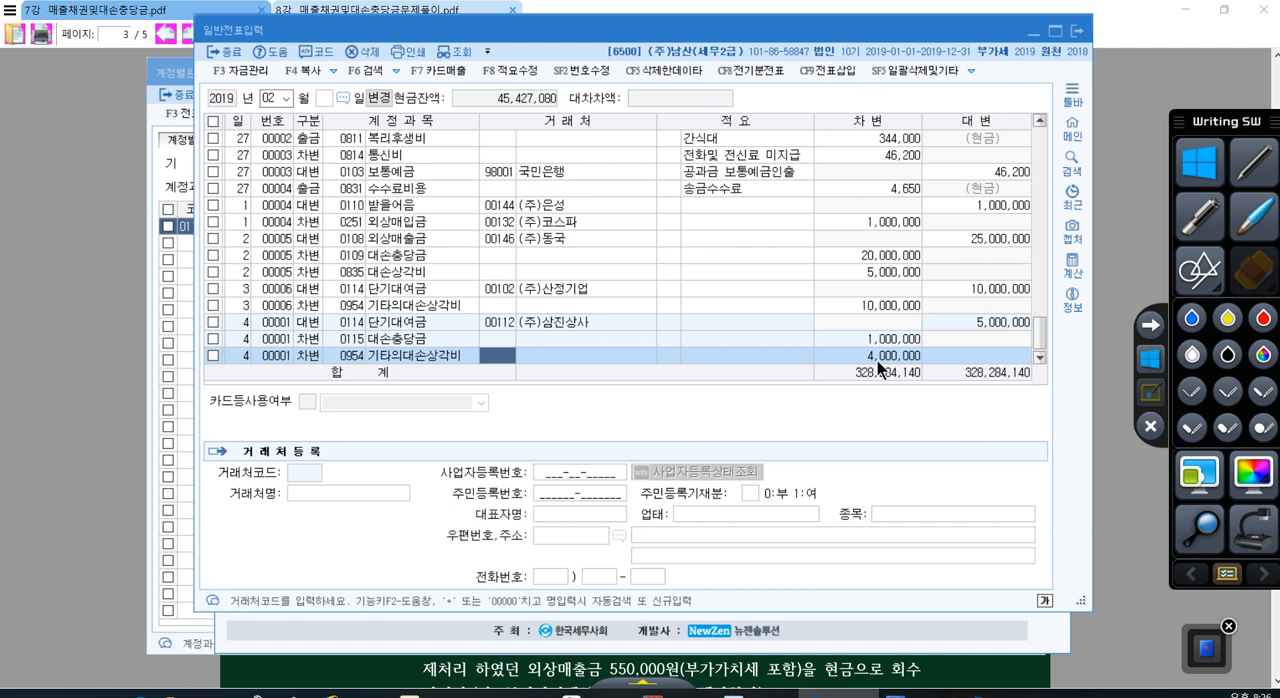
click(877, 360)
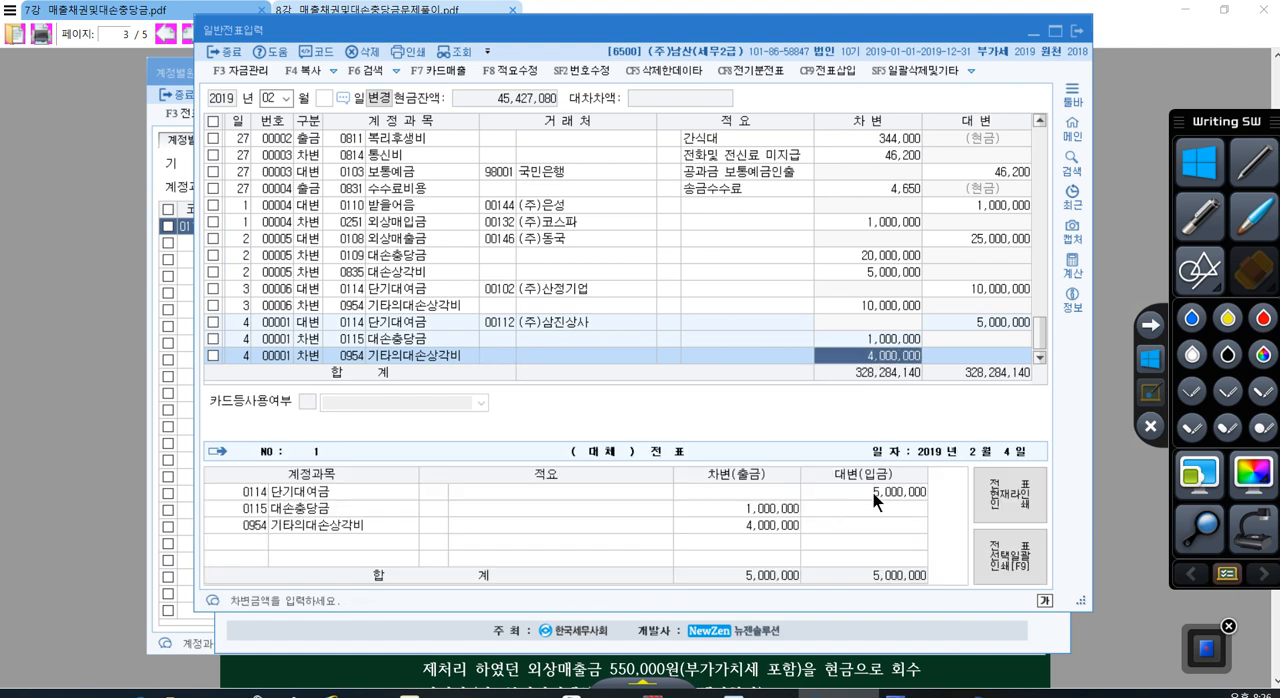
key(Return)
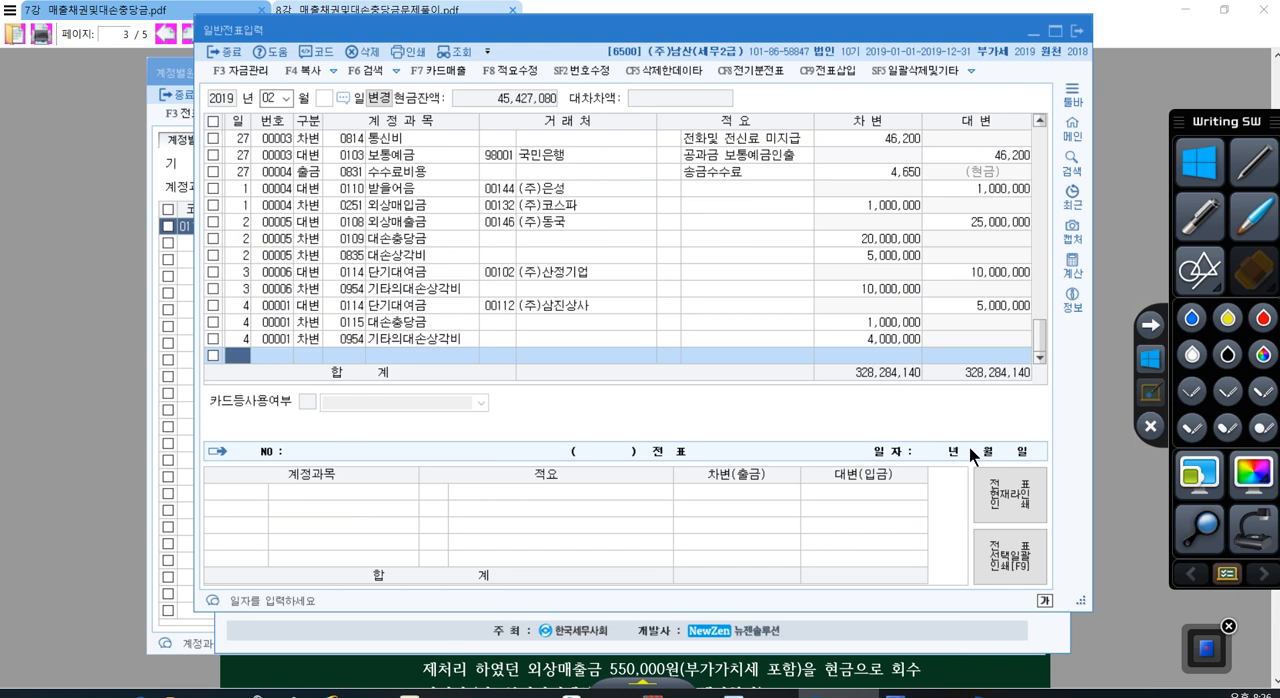
Step: Start a debit (차변) line dated day 5 with account 0103 보통예금, leaving the customer and summary blank
text(5)
key(Return)
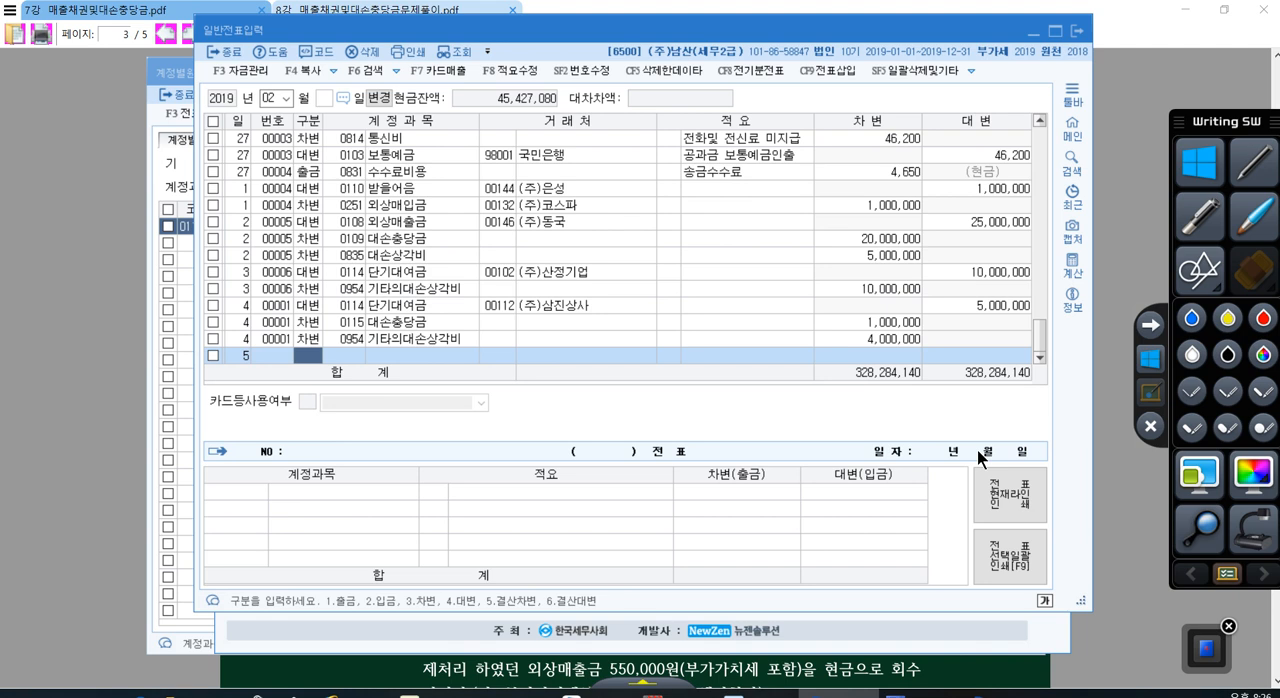
text(3)
key(Return)
text(103)
key(Return)
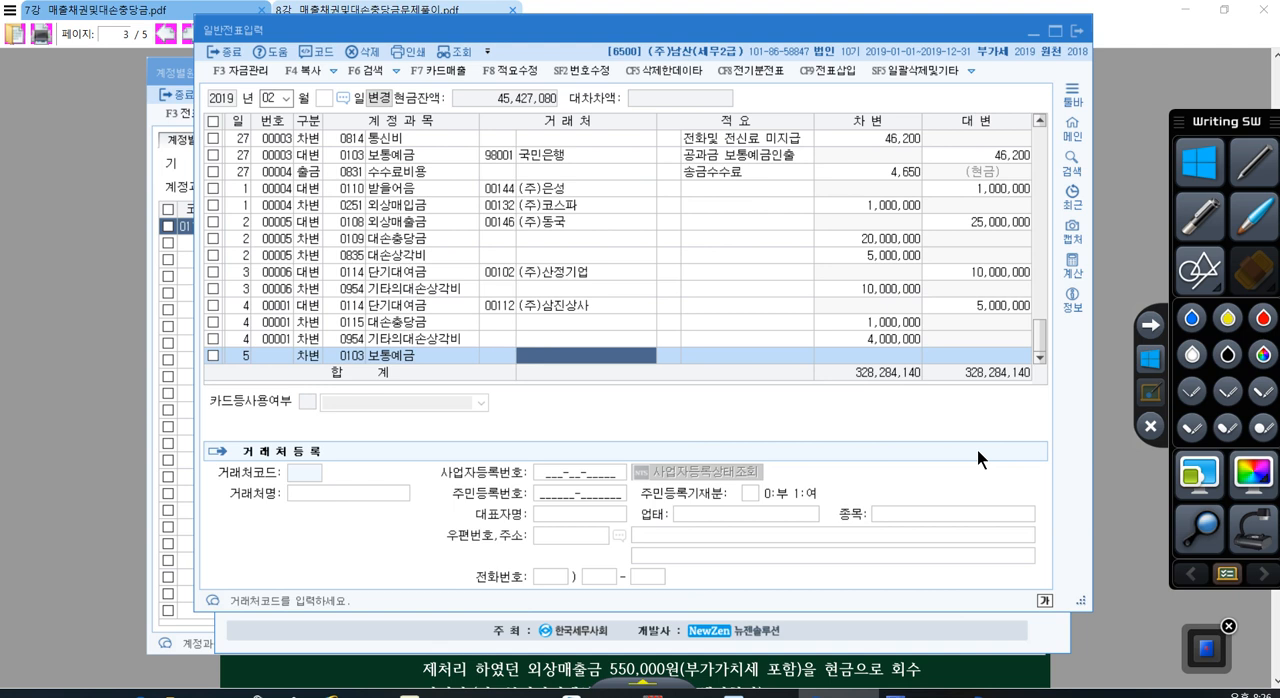
key(Return)
key(Return)
key(Return)
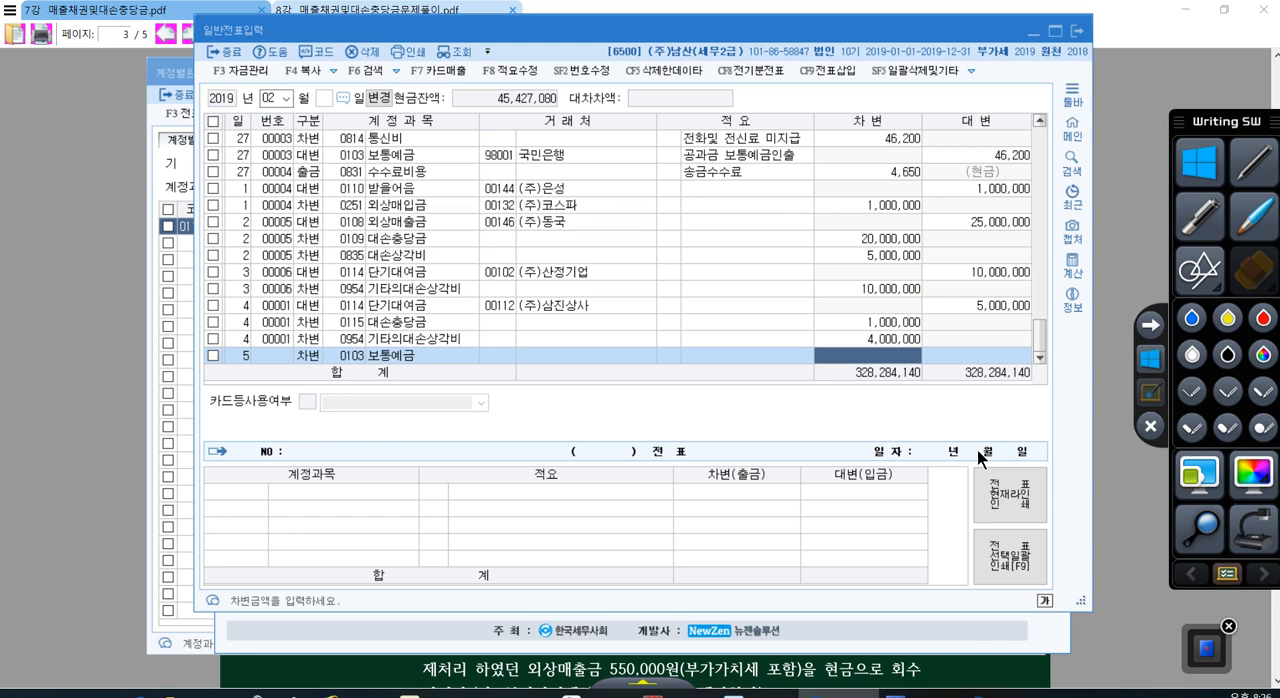
Step: Close the leftover 계정별원장 window and enter 2,000,000 as the 보통예금 line's debit amount, as given in problem [5] of the PDF
click(960, 660)
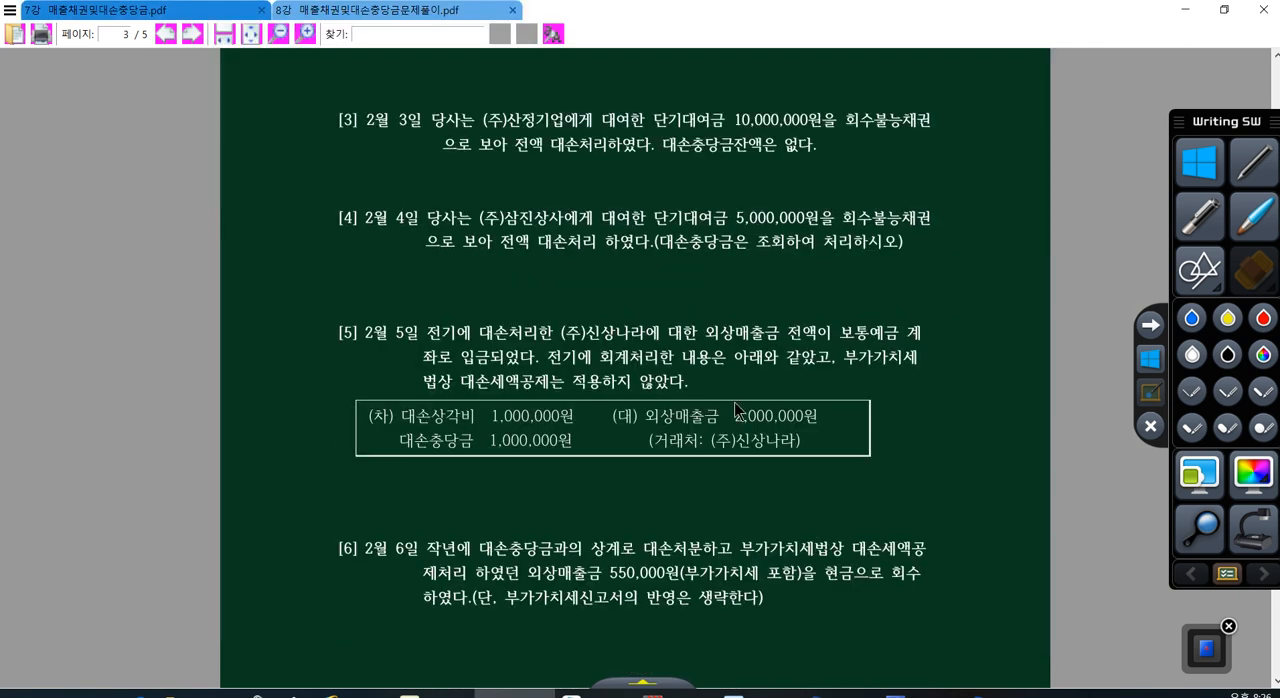
click(1005, 693)
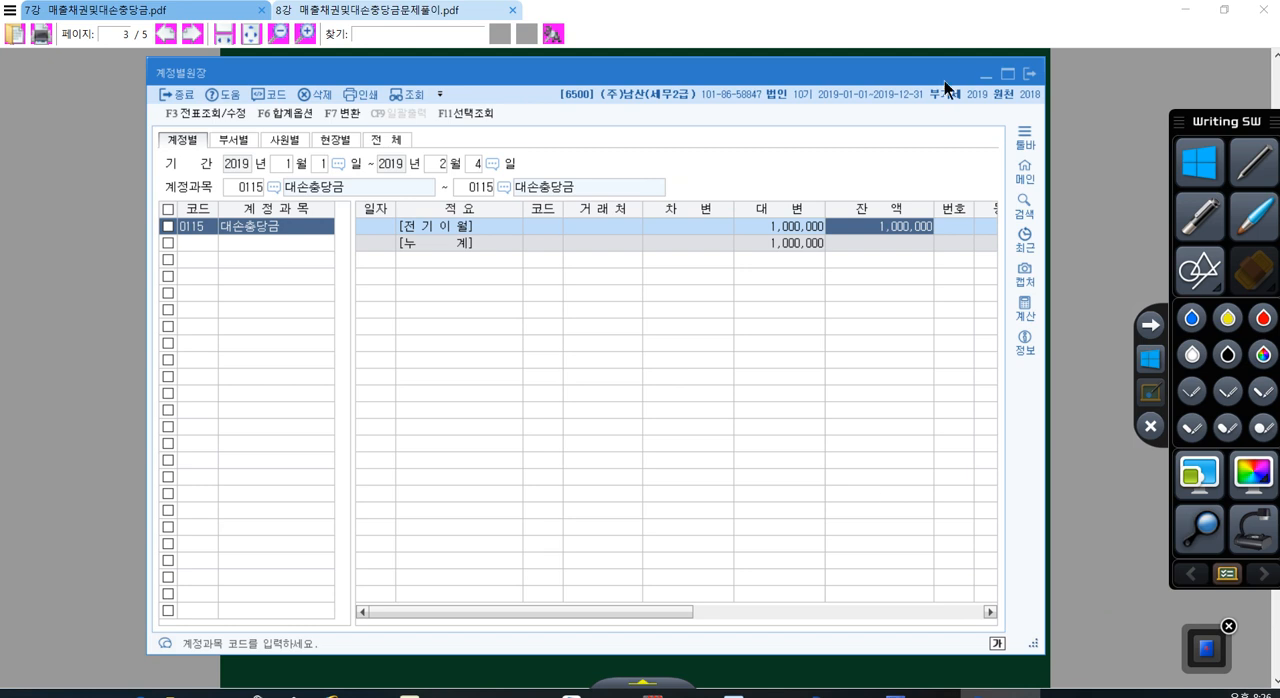
click(1024, 74)
click(908, 693)
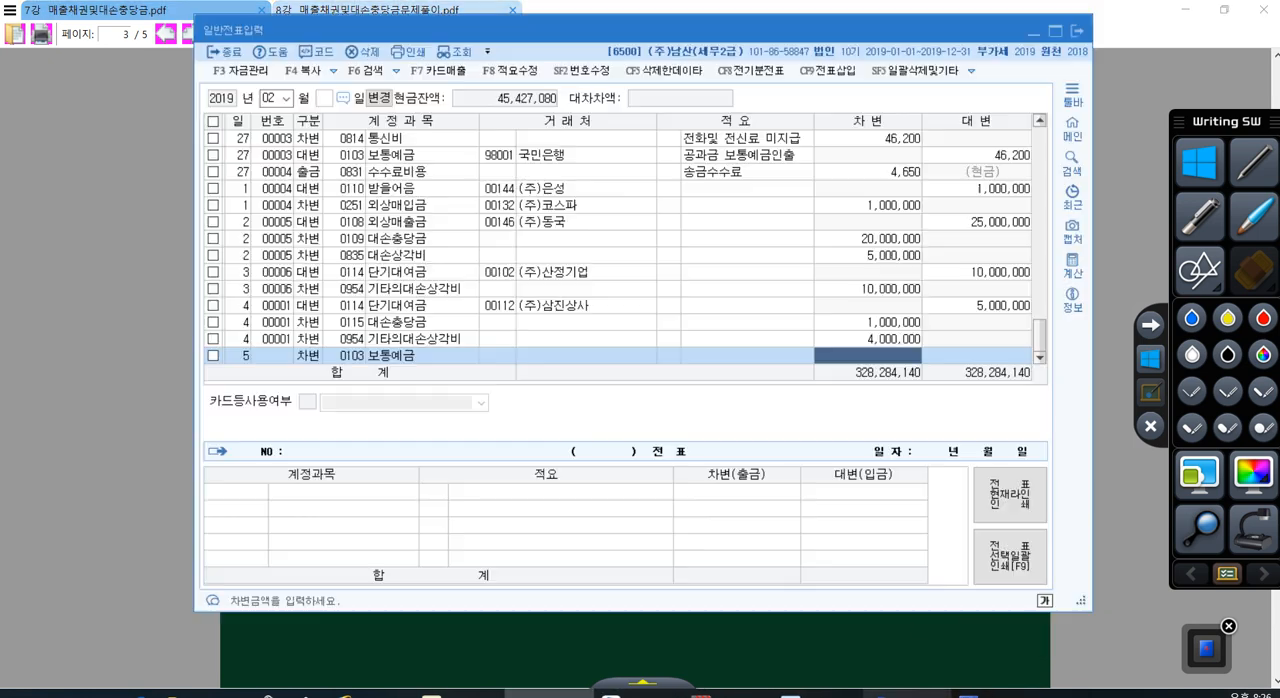
text(2,000,000)
key(Return)
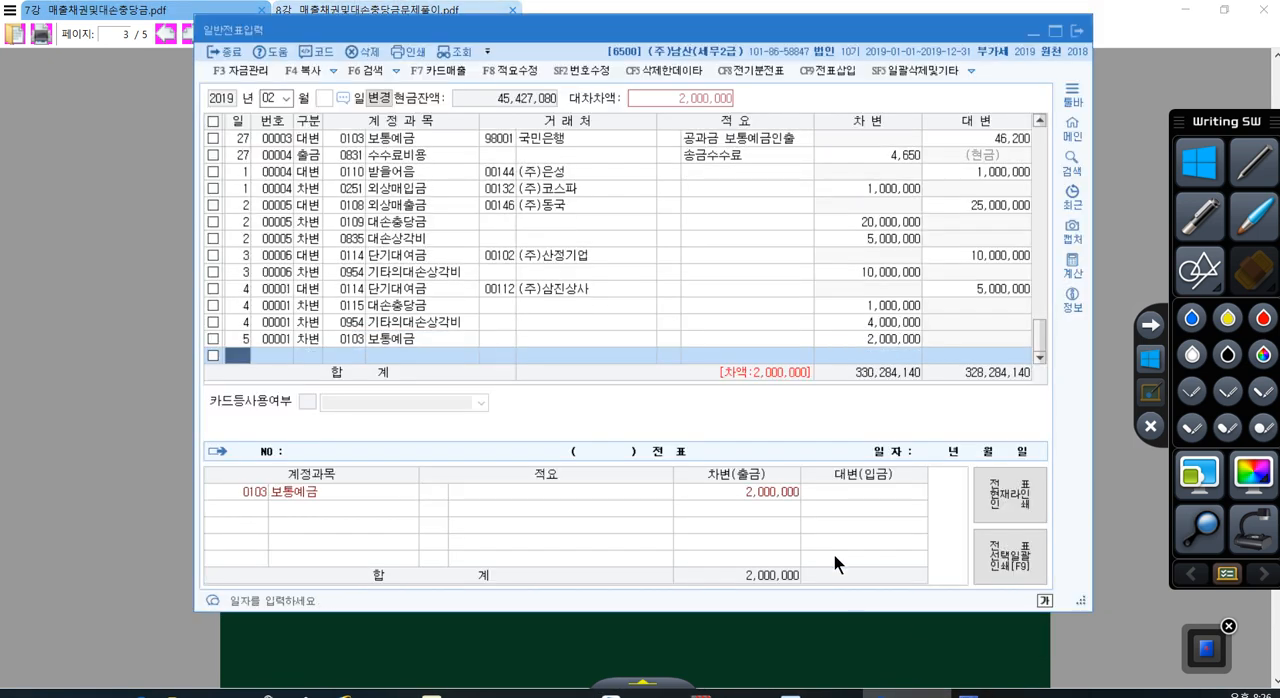
Step: Add a credit (대변) line dated day 5 with account 0109 대손충당금 for 외상매출금 and accept the amount 2,000,000
key(Return)
text(4)
key(Return)
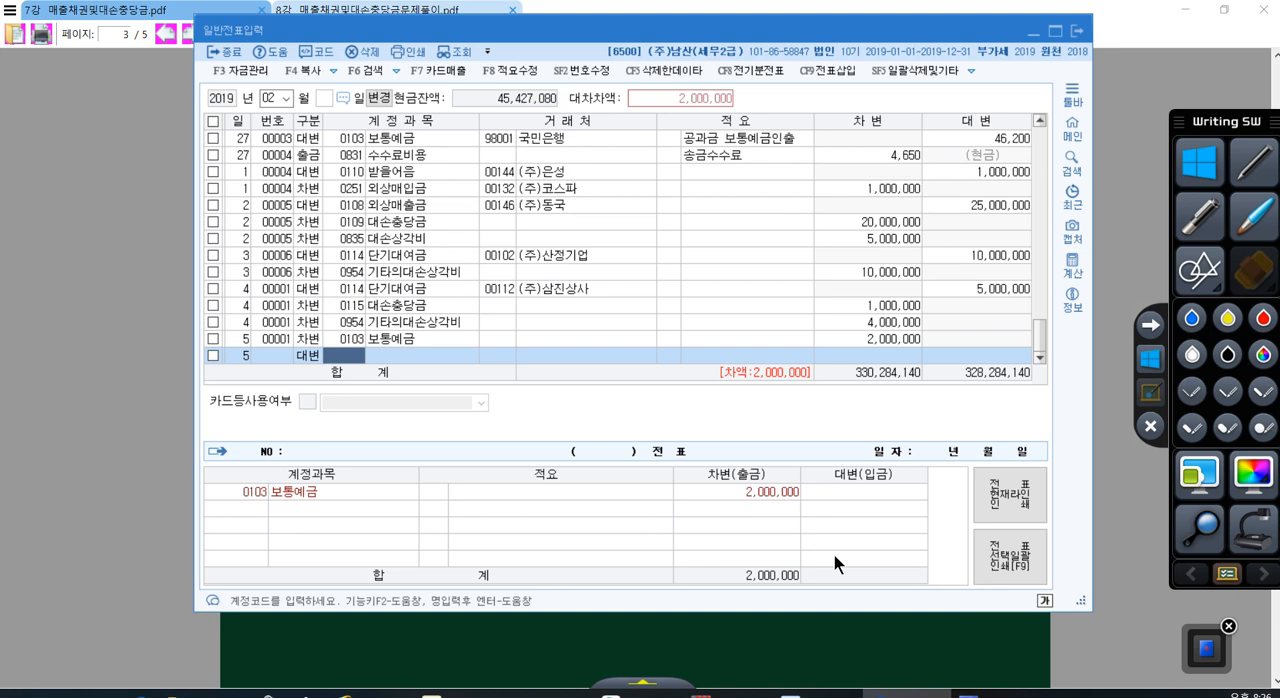
text(대손충)
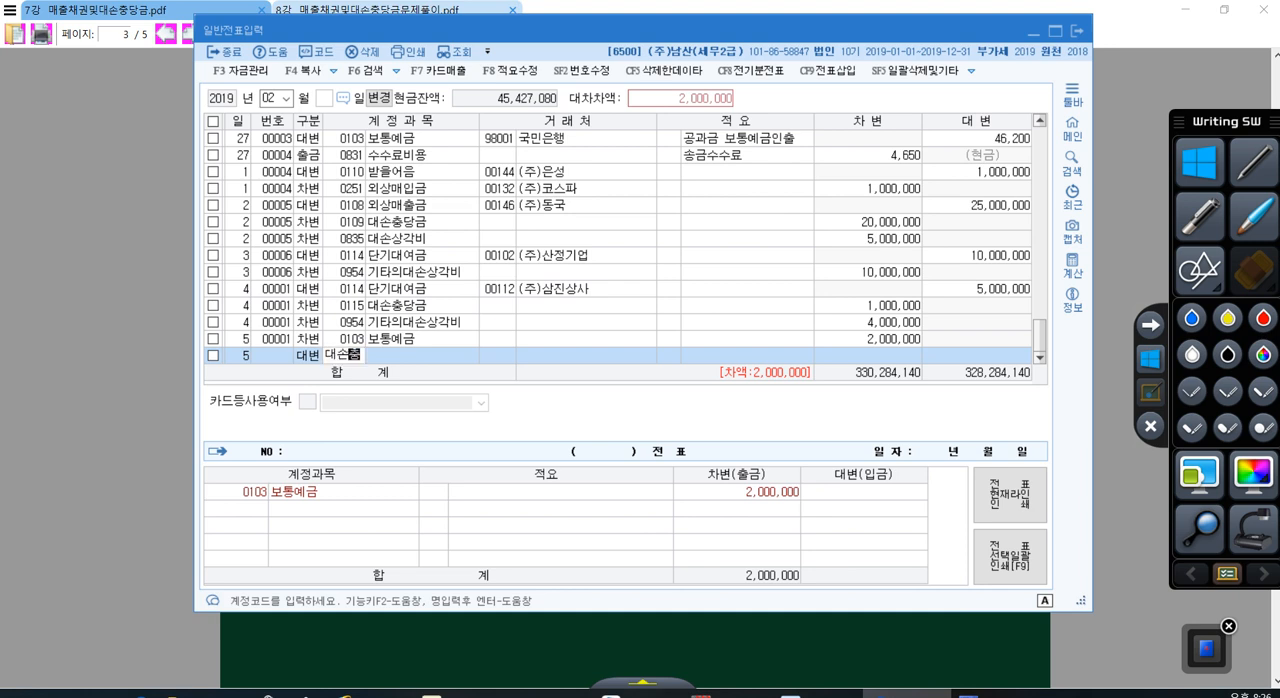
key(Return)
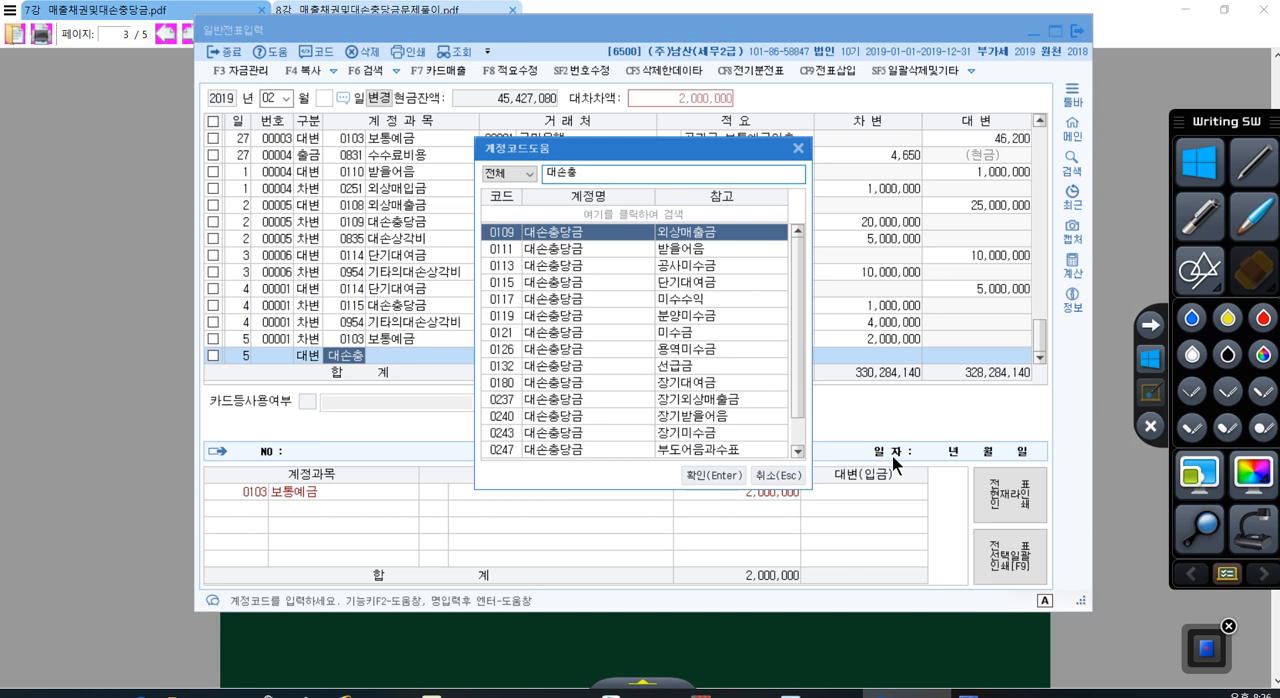
double_click(688, 233)
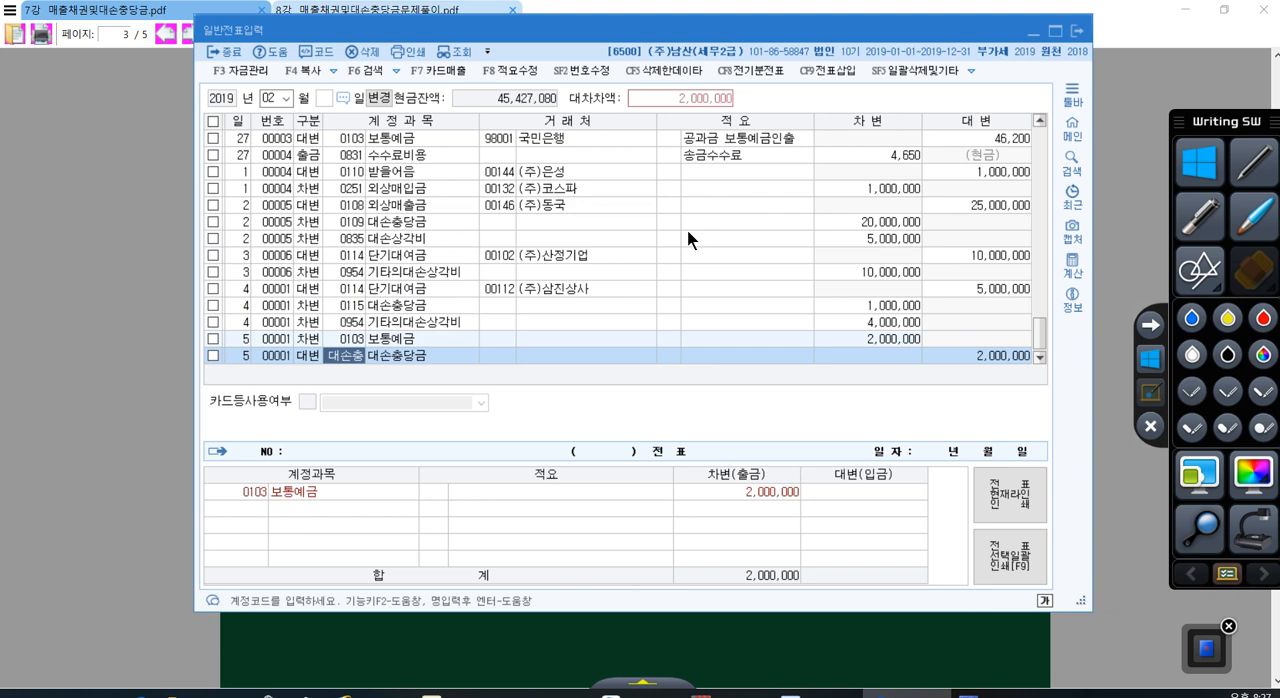
scroll(669, 257, down, 1)
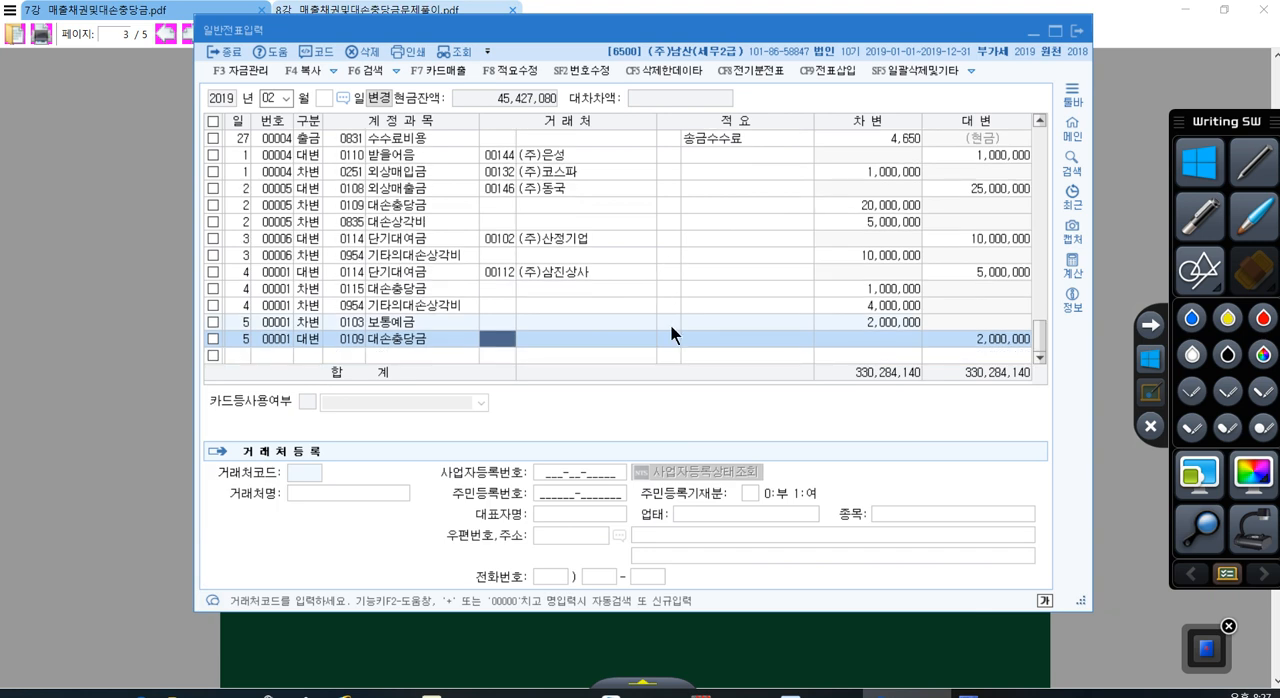
click(700, 356)
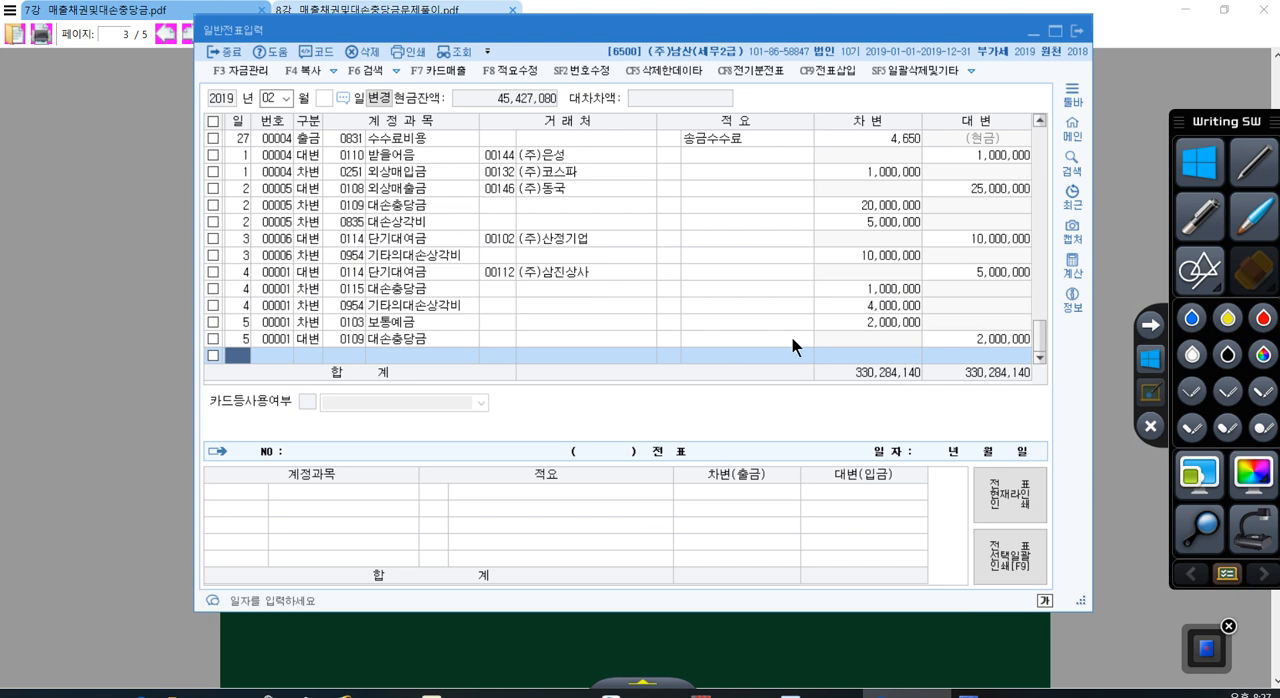
Step: Add a debit (차변) line dated day 6 with account 0101 현금 for 550,000, and start a day 6 credit (대변) line
text(6)
key(Return)
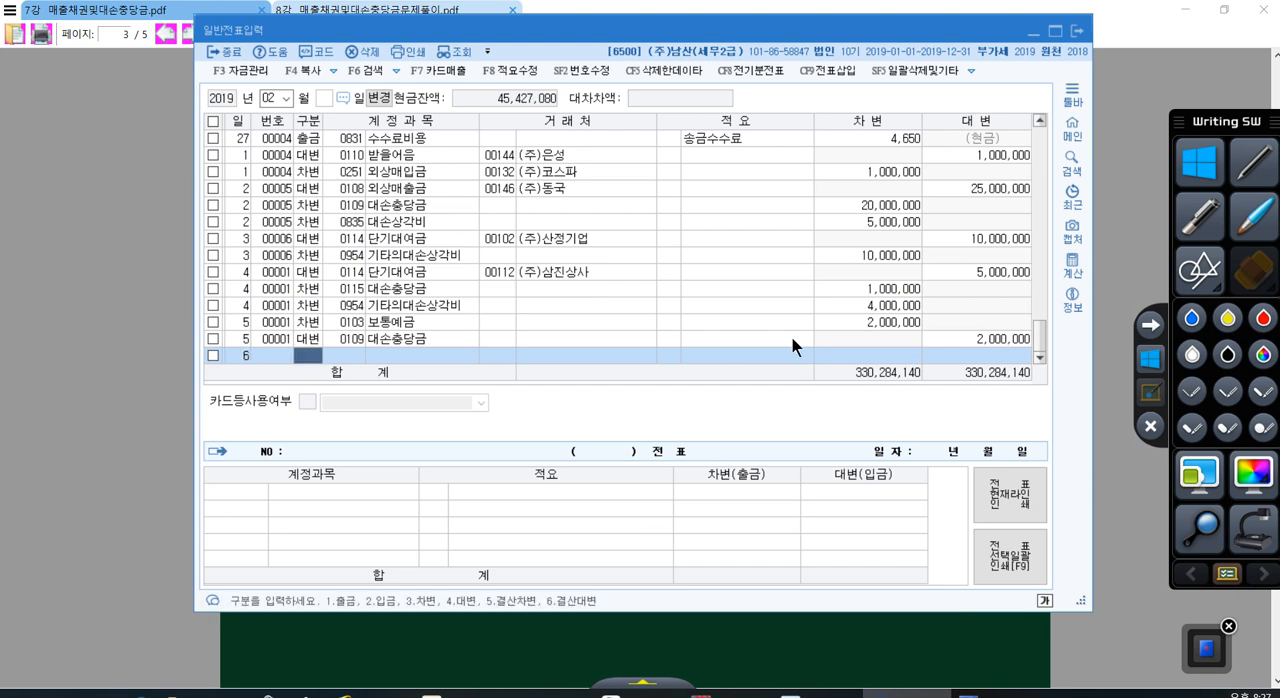
text(3)
key(Return)
text(101)
key(Return)
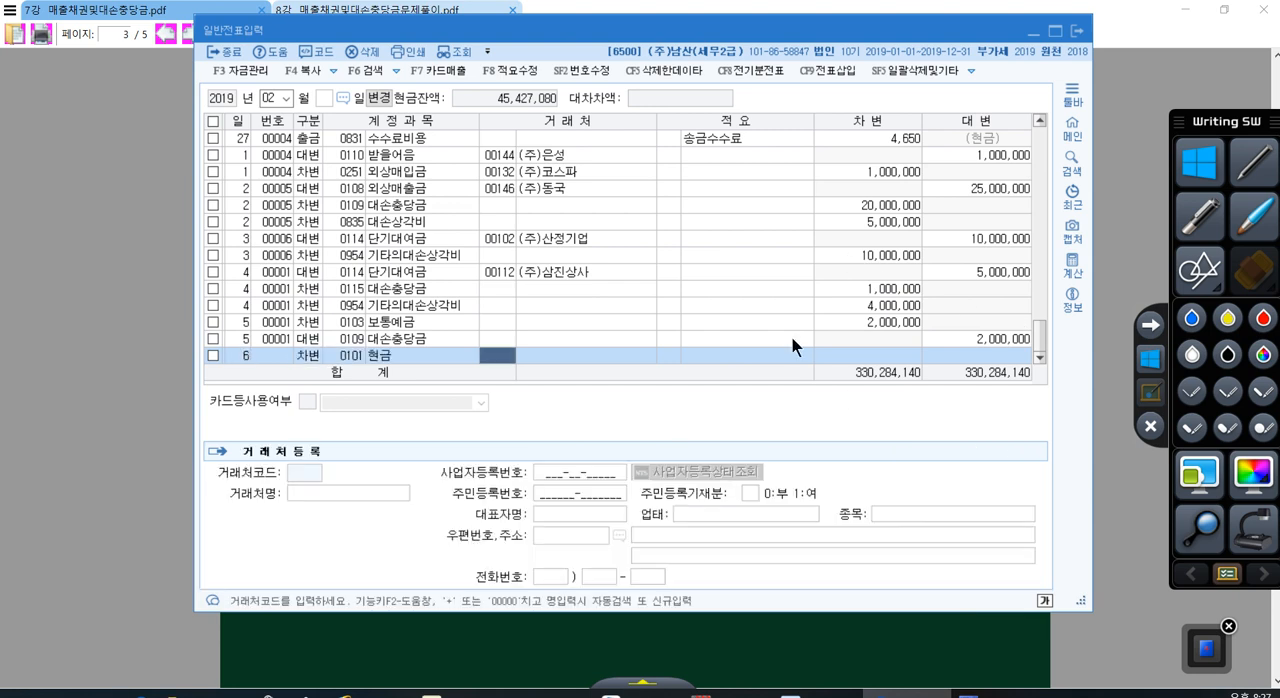
key(Return)
key(Return)
text(550,00)
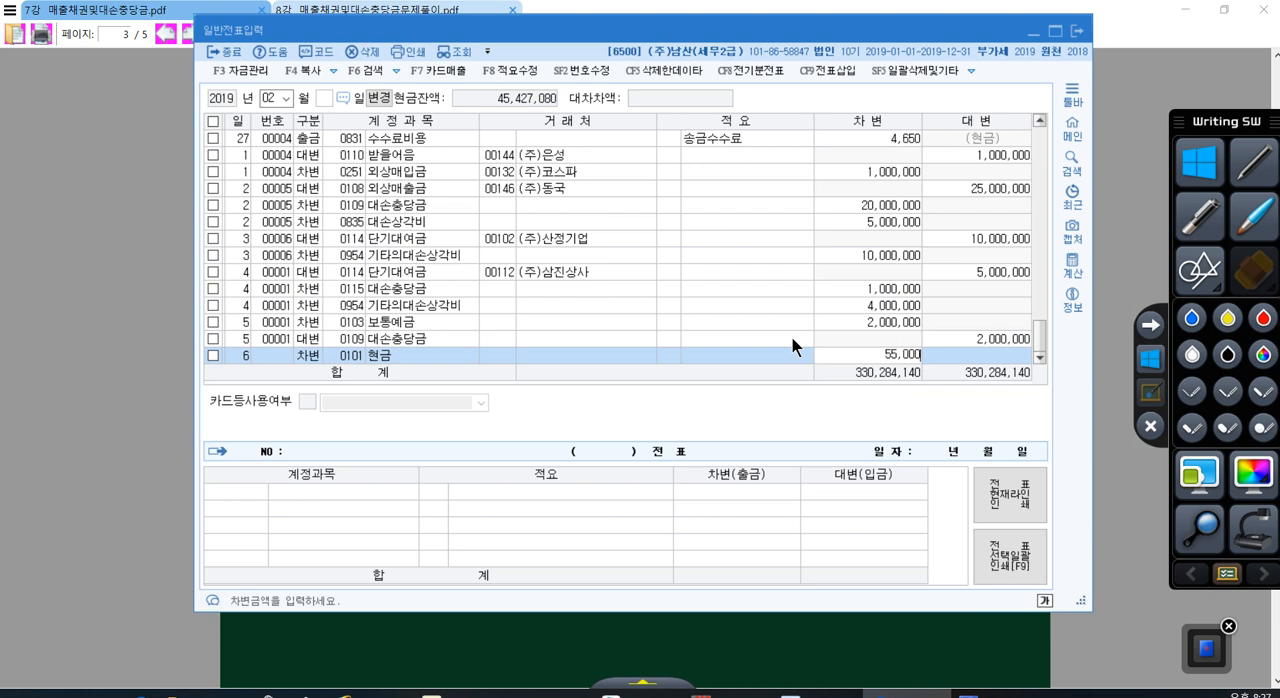
text(0)
key(Return)
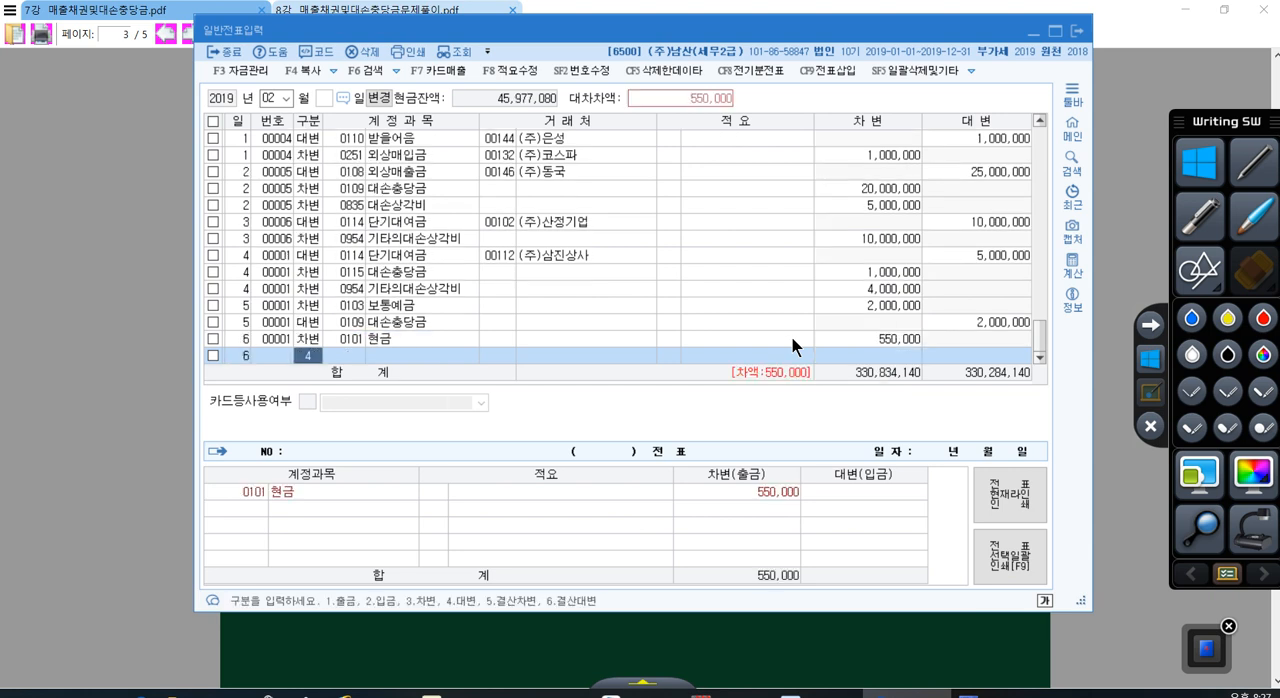
key(Return)
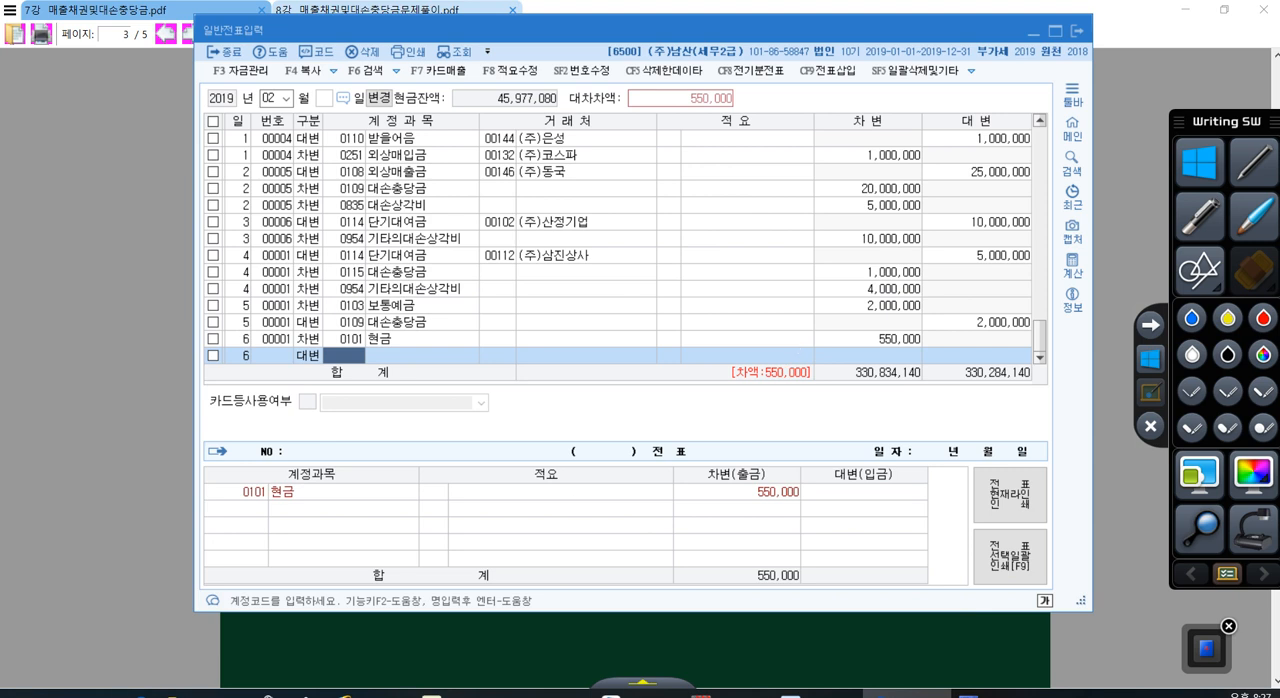
Step: Handwrite the two credit accounts in red over the voucher window, numbered ① 부.예 and ② 대.충, emphasize the first, and leave annotation mode
click(1263, 318)
mouse_move(643, 380)
mouse_down()
mouse_move(577, 529)
mouse_move(663, 413)
mouse_up()
drag(663, 381, 698, 403)
drag(700, 385, 708, 433)
click(719, 415)
mouse_move(744, 393)
mouse_down()
mouse_move(738, 416)
mouse_move(772, 438)
mouse_up()
drag(761, 407, 771, 405)
drag(648, 482, 668, 508)
mouse_move(652, 462)
mouse_down()
mouse_move(678, 502)
mouse_move(698, 494)
mouse_move(717, 520)
mouse_up()
mouse_move(732, 466)
mouse_down()
mouse_move(734, 523)
mouse_move(763, 453)
mouse_up()
mouse_move(749, 463)
mouse_down()
mouse_move(750, 478)
mouse_move(773, 476)
mouse_up()
drag(752, 487, 774, 484)
drag(764, 489, 765, 512)
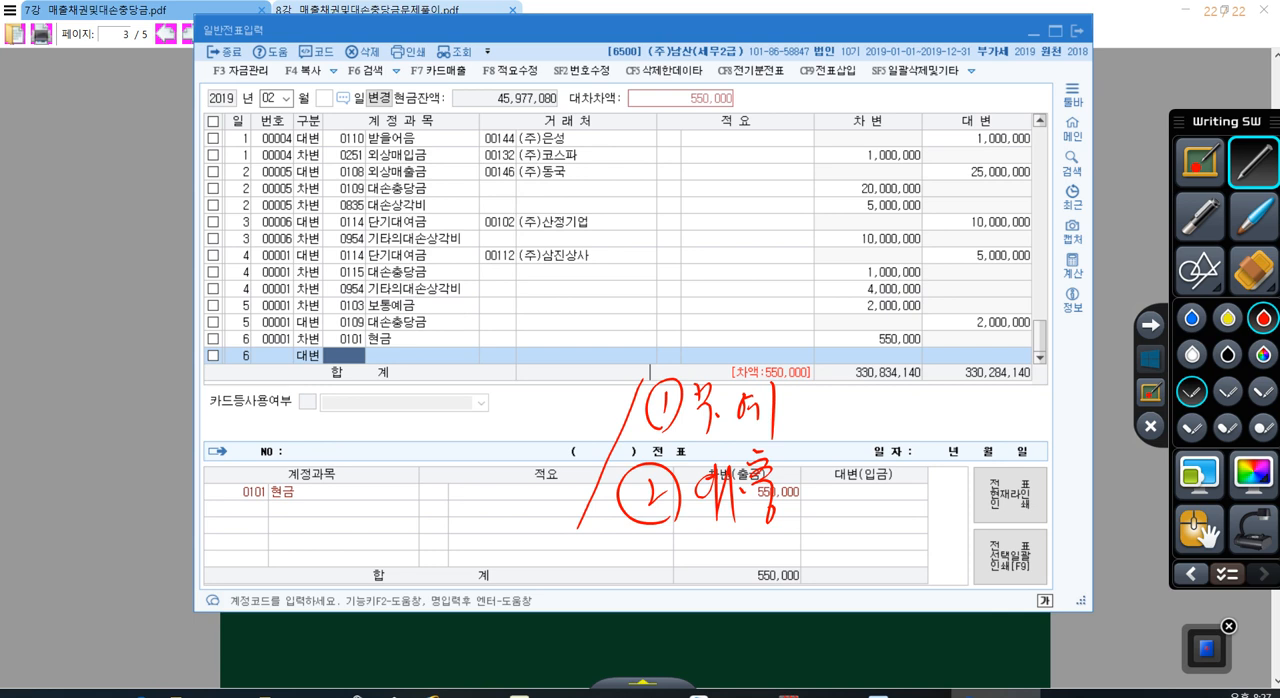
mouse_move(647, 441)
mouse_down()
mouse_move(795, 432)
mouse_move(712, 362)
mouse_move(772, 452)
mouse_up()
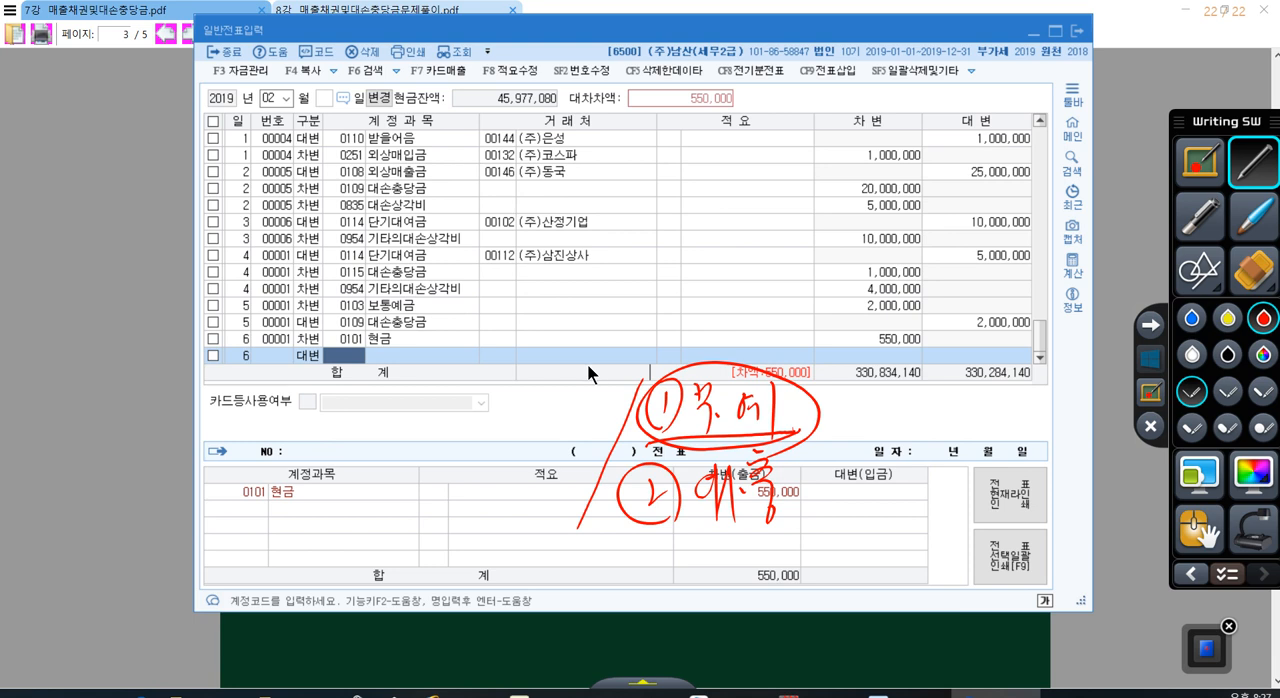
click(1150, 357)
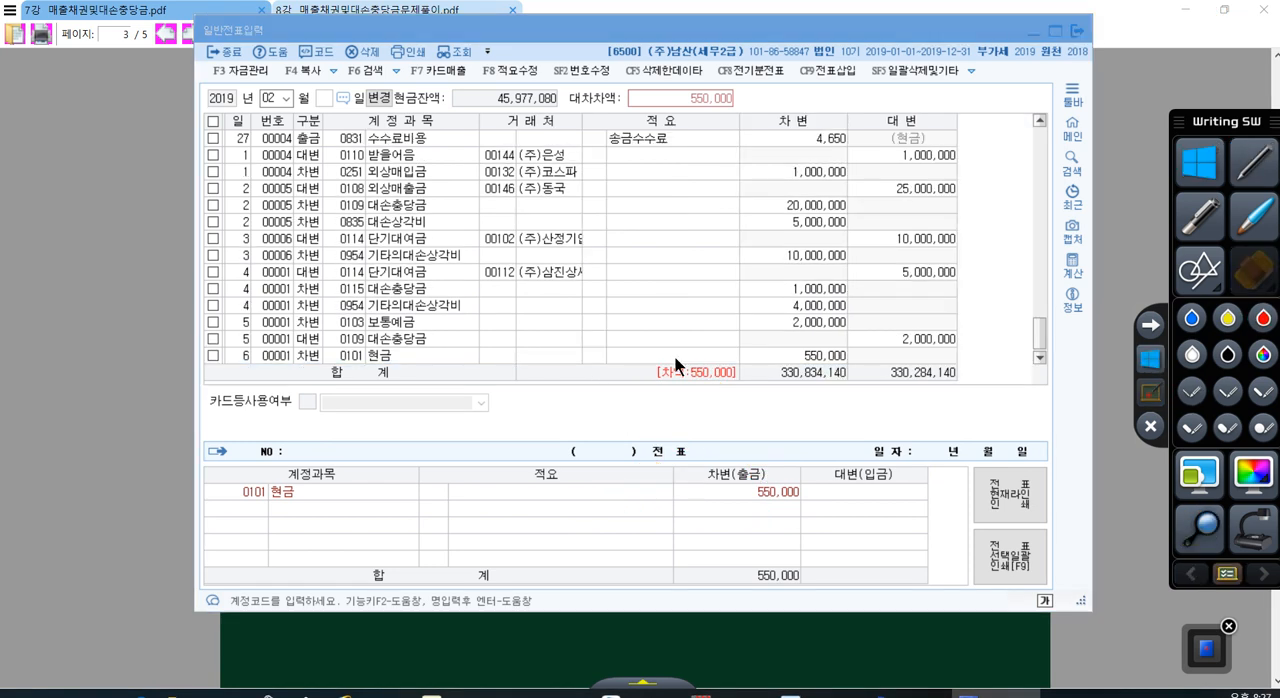
Step: Complete the day 6 credit line with account 0255 부가세예수금 and the amount 50,000, leaving the customer and summary blank
scroll(687, 360, down, 1)
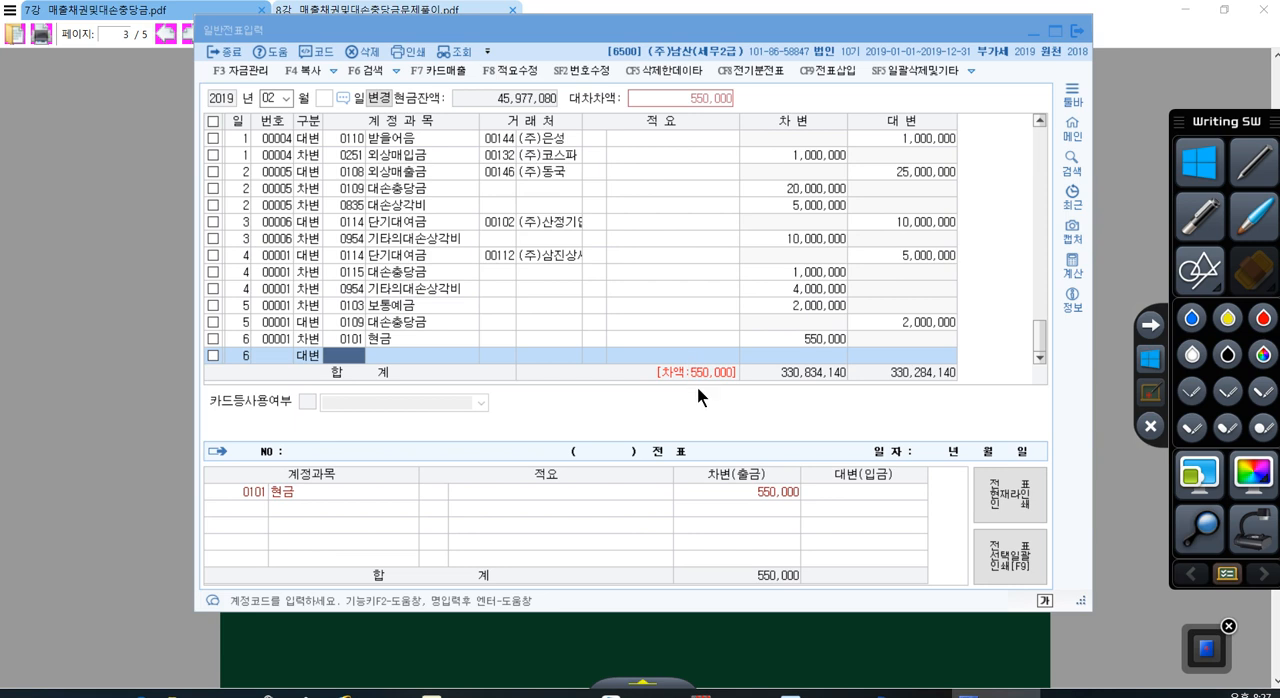
text(255)
key(Return)
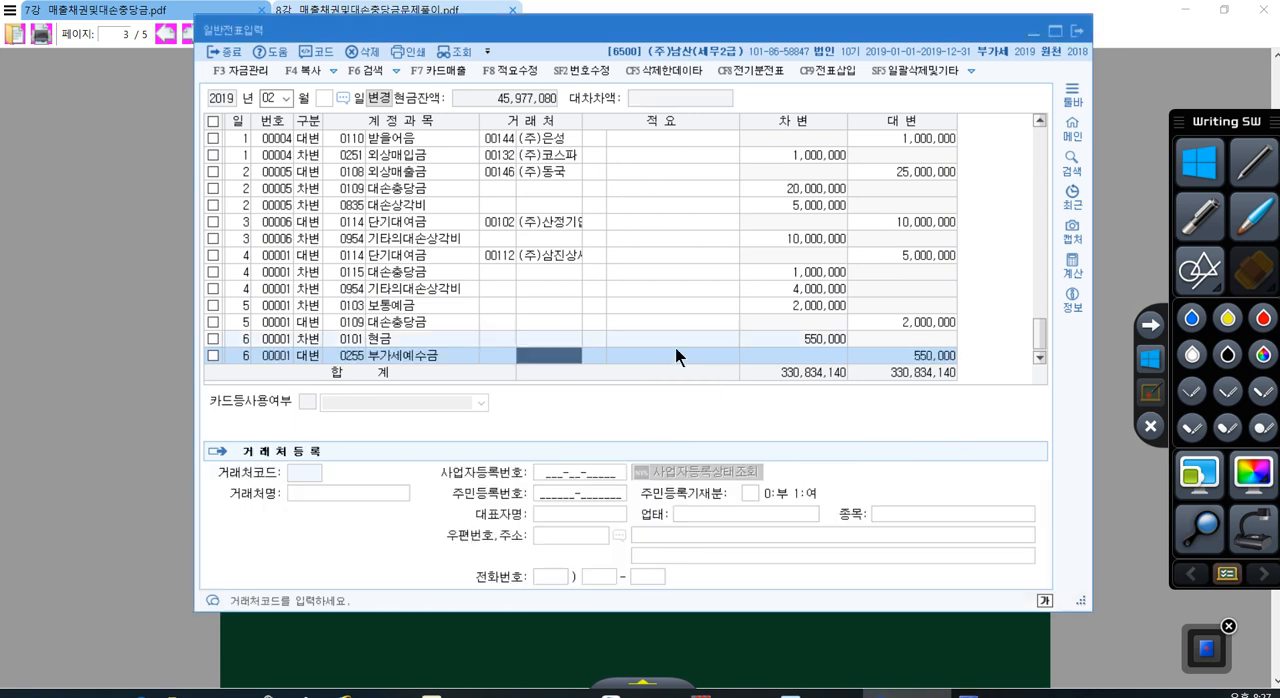
key(Return)
key(Return)
text(50000)
key(Return)
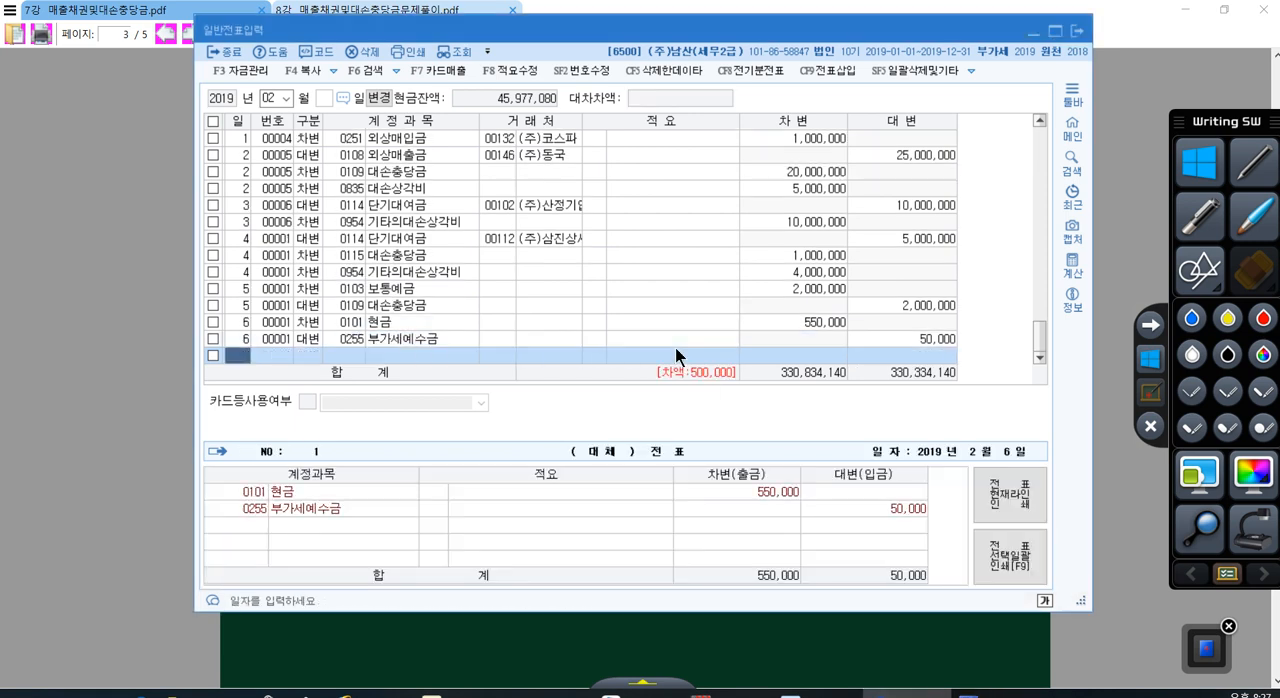
Step: Add a credit (대변) line dated day 6 with account 0109 대손충당금 and keep the proposed amount 500,000
key(Return)
text(4)
key(Return)
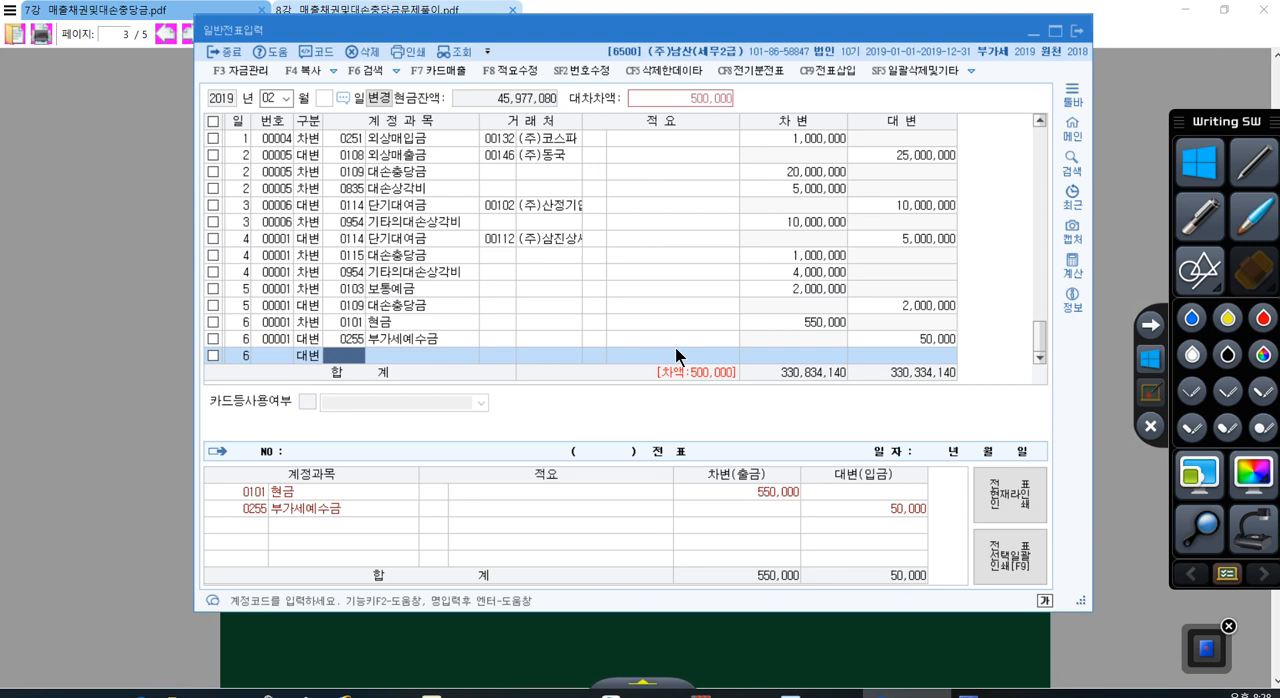
text(0109)
key(Return)
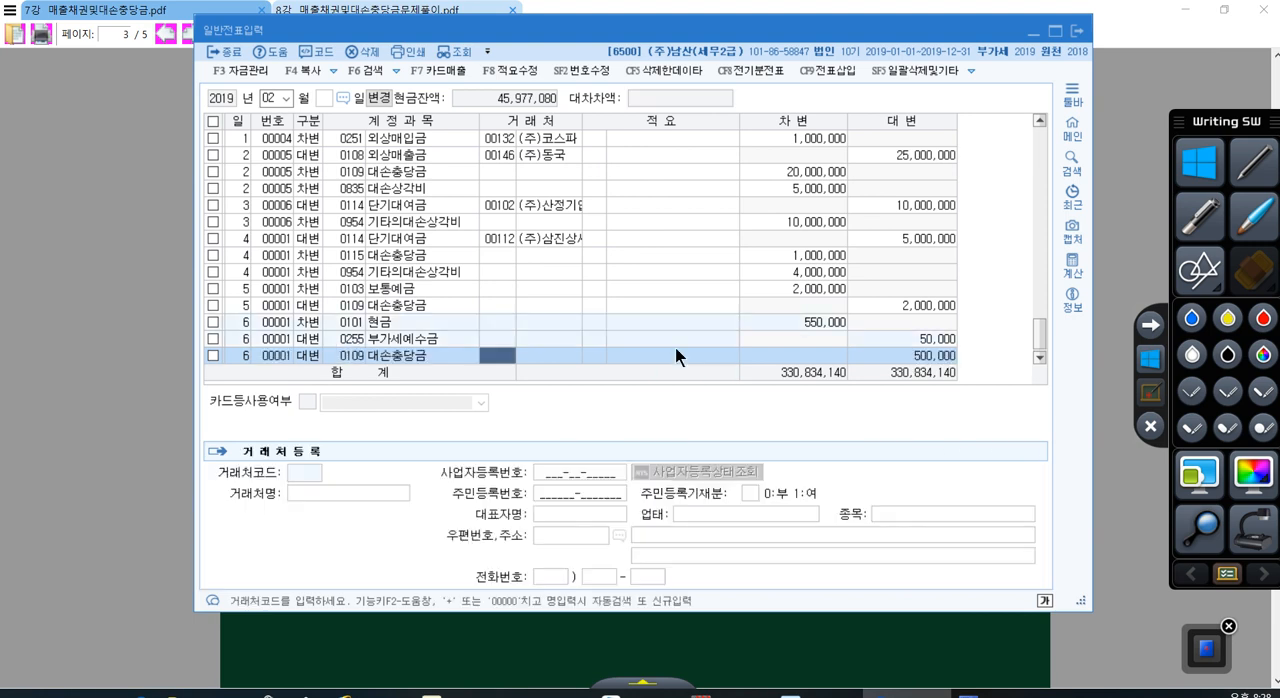
click(889, 357)
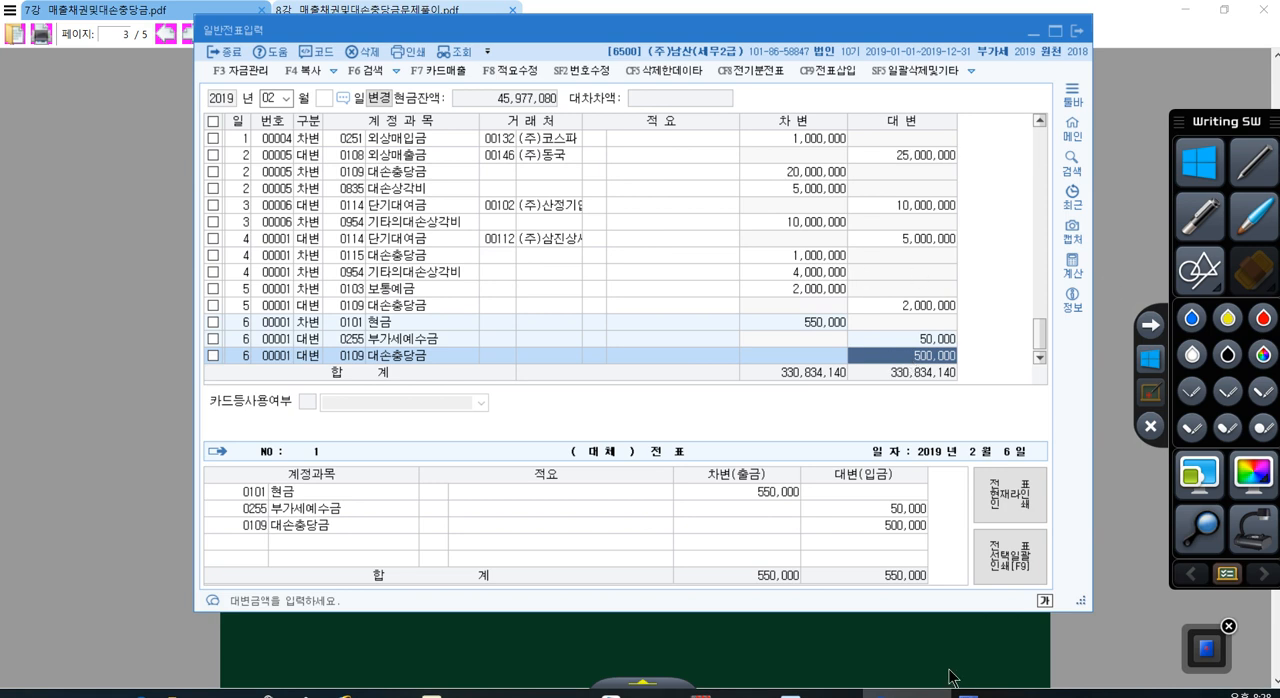
Step: Switch to the problem PDF and compare the 대손세액공제 conditions in problems [6] and [5], continuing on to problem [7]
click(922, 692)
scroll(597, 278, down, 2)
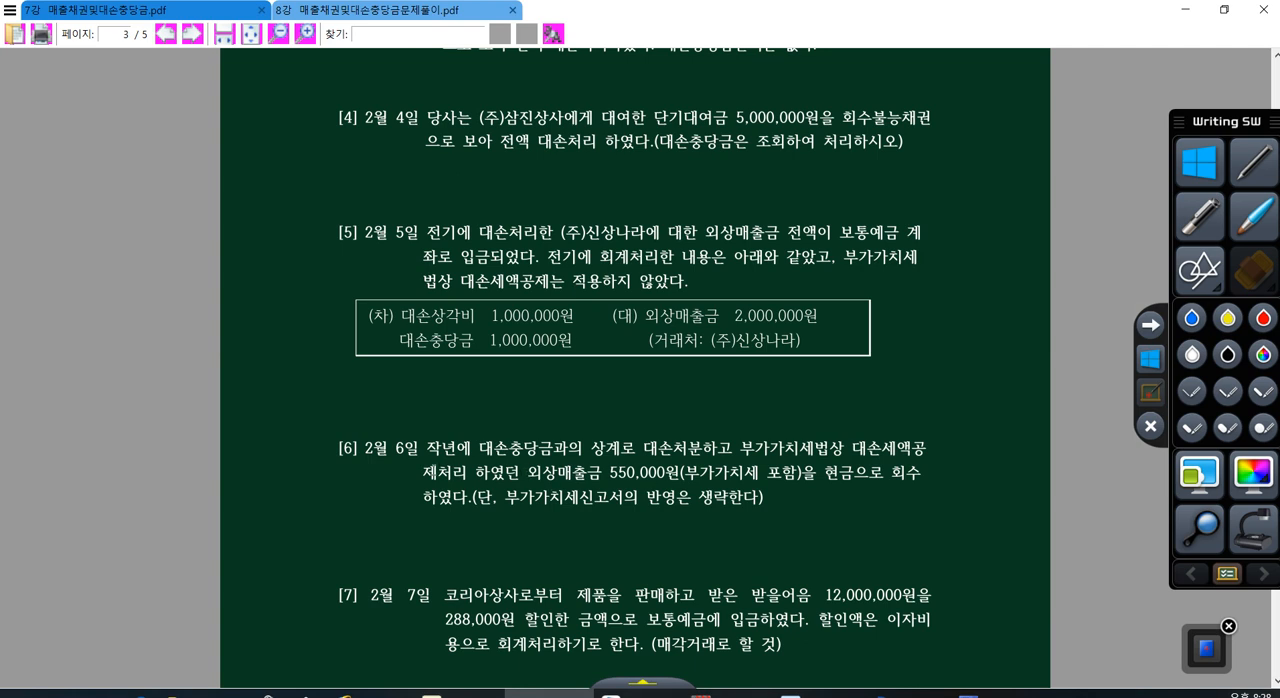
drag(437, 472, 505, 472)
drag(866, 444, 948, 443)
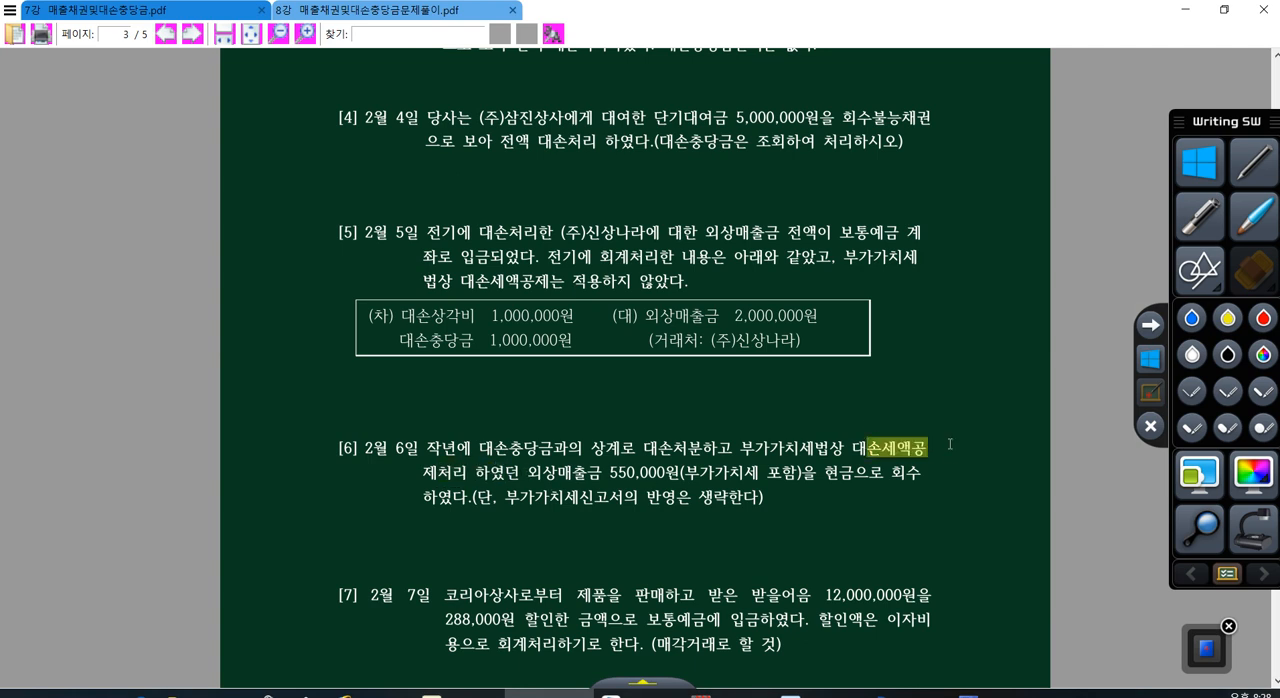
drag(438, 470, 479, 469)
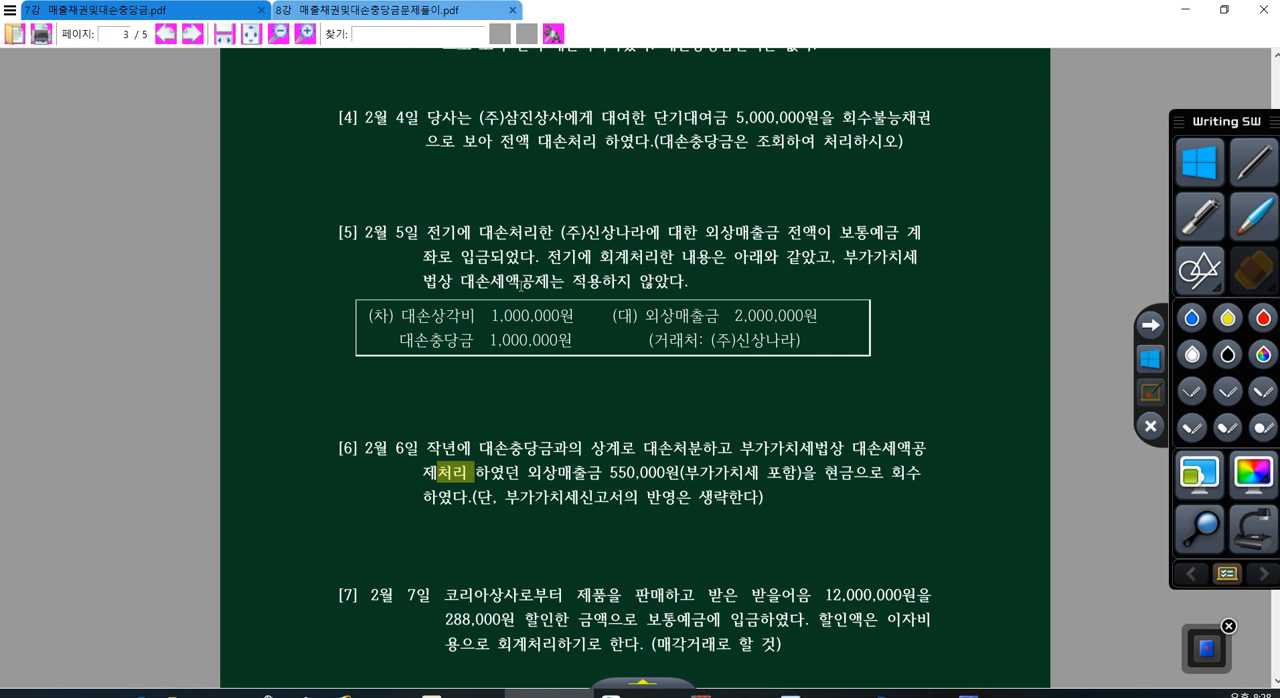
drag(503, 280, 589, 280)
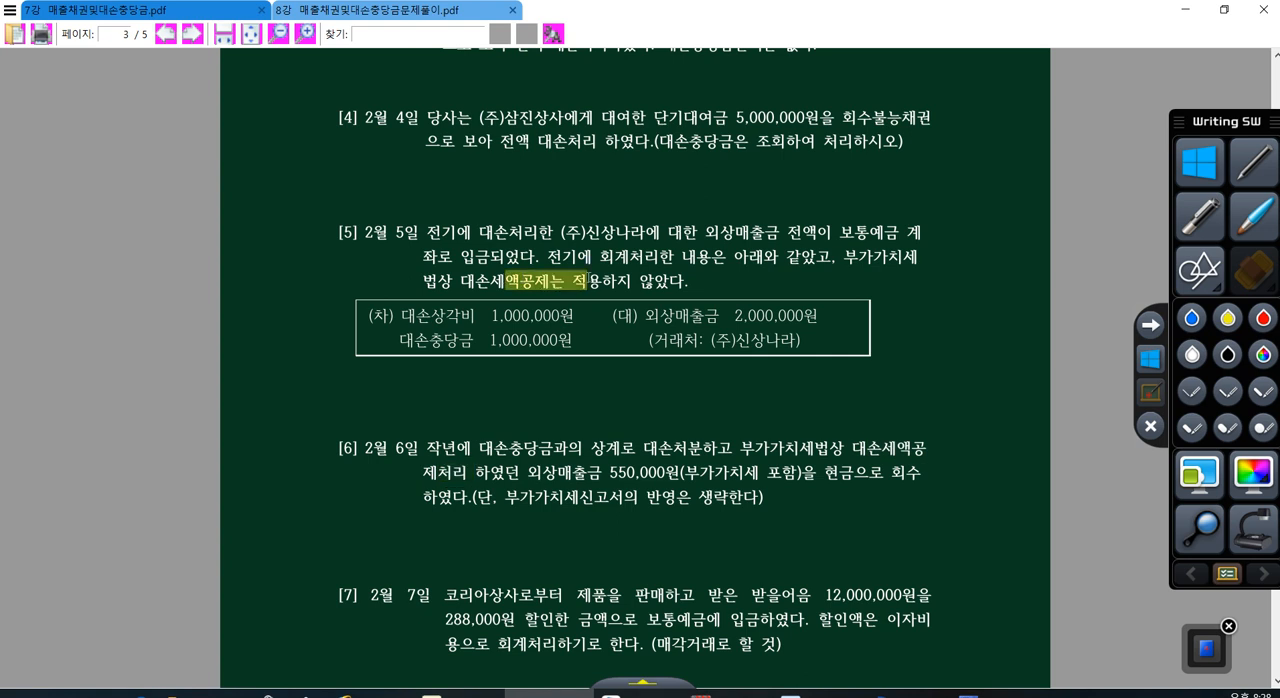
scroll(563, 286, down, 2)
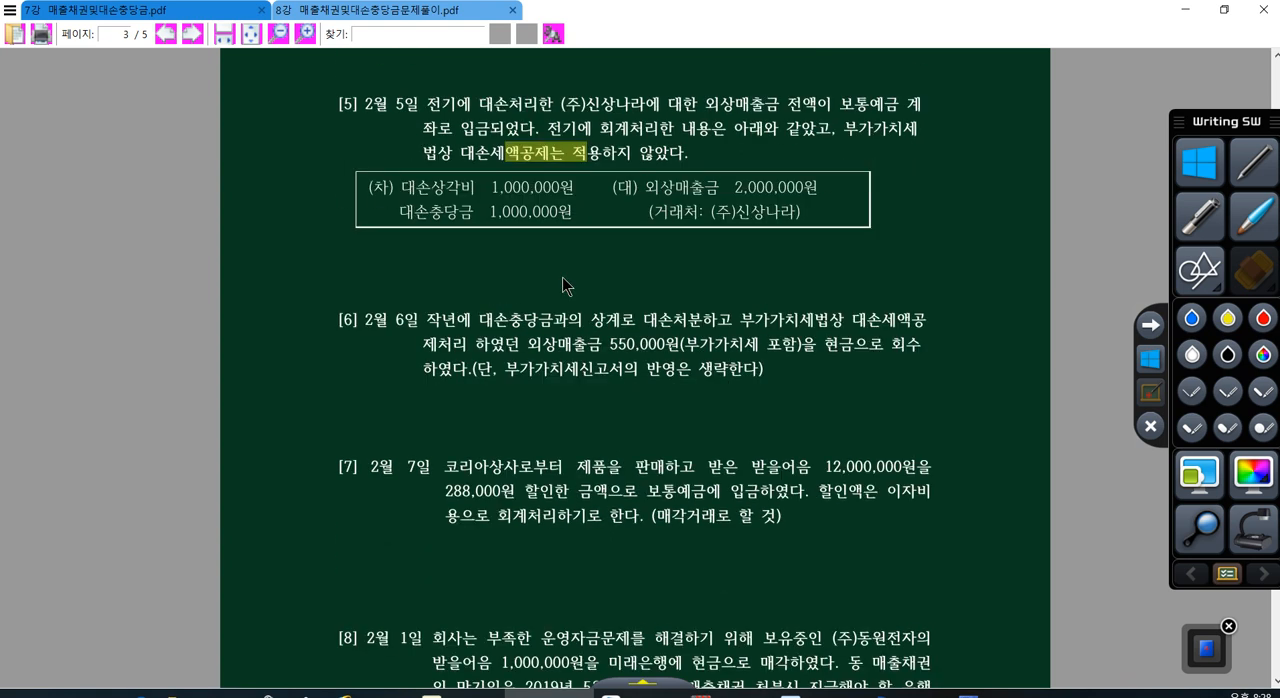
scroll(563, 286, down, 3)
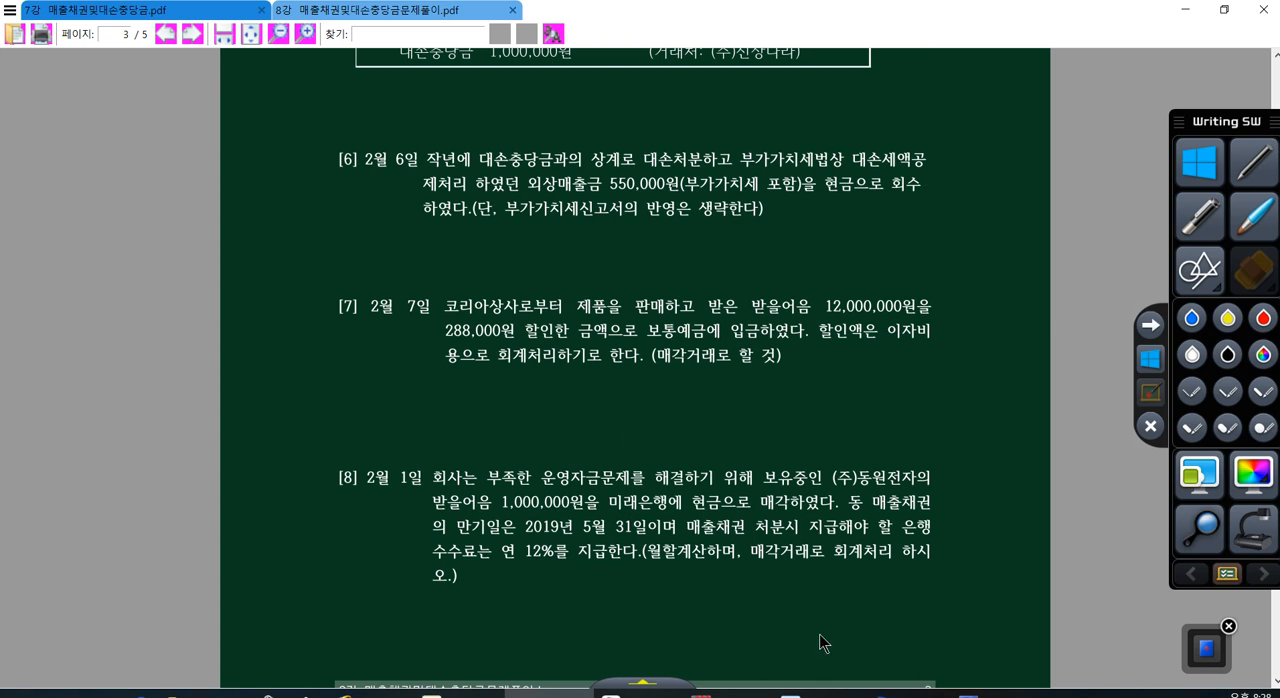
Step: Return to the voucher window and start a line dated day 7, and mark the 매각거래 condition of problem [7] in the PDF
click(885, 693)
key(Return)
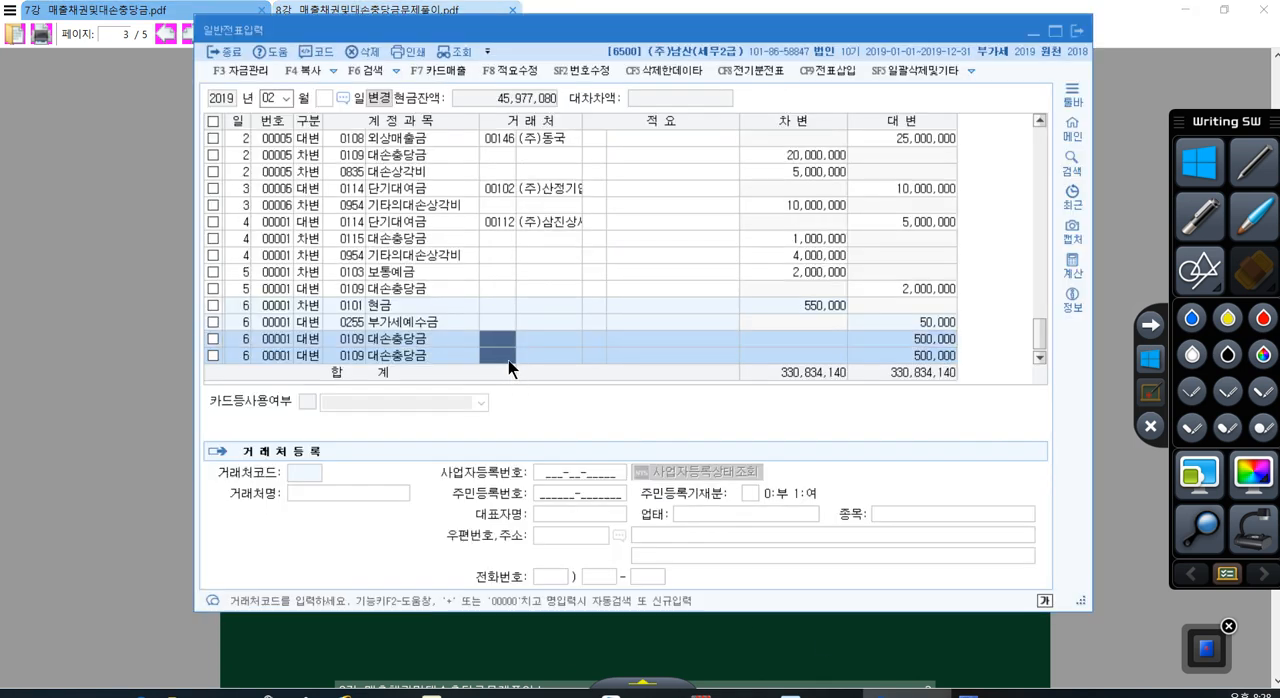
text(7)
key(Return)
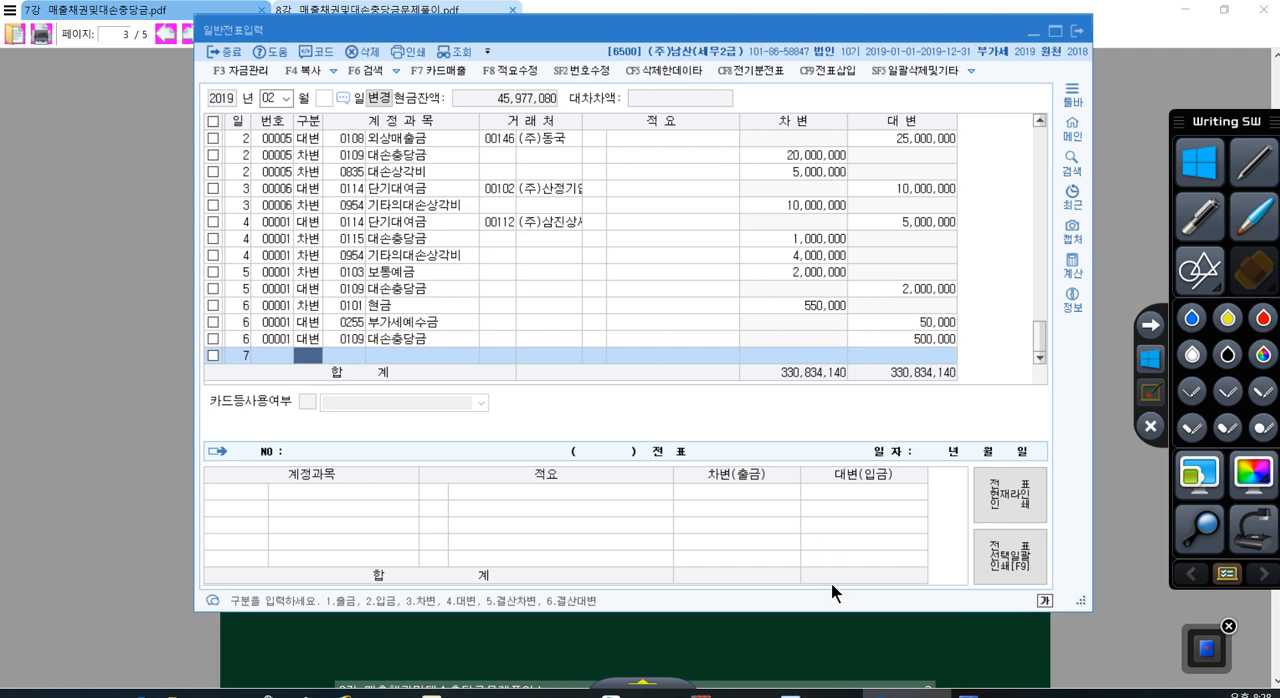
click(848, 645)
scroll(710, 447, down, 3)
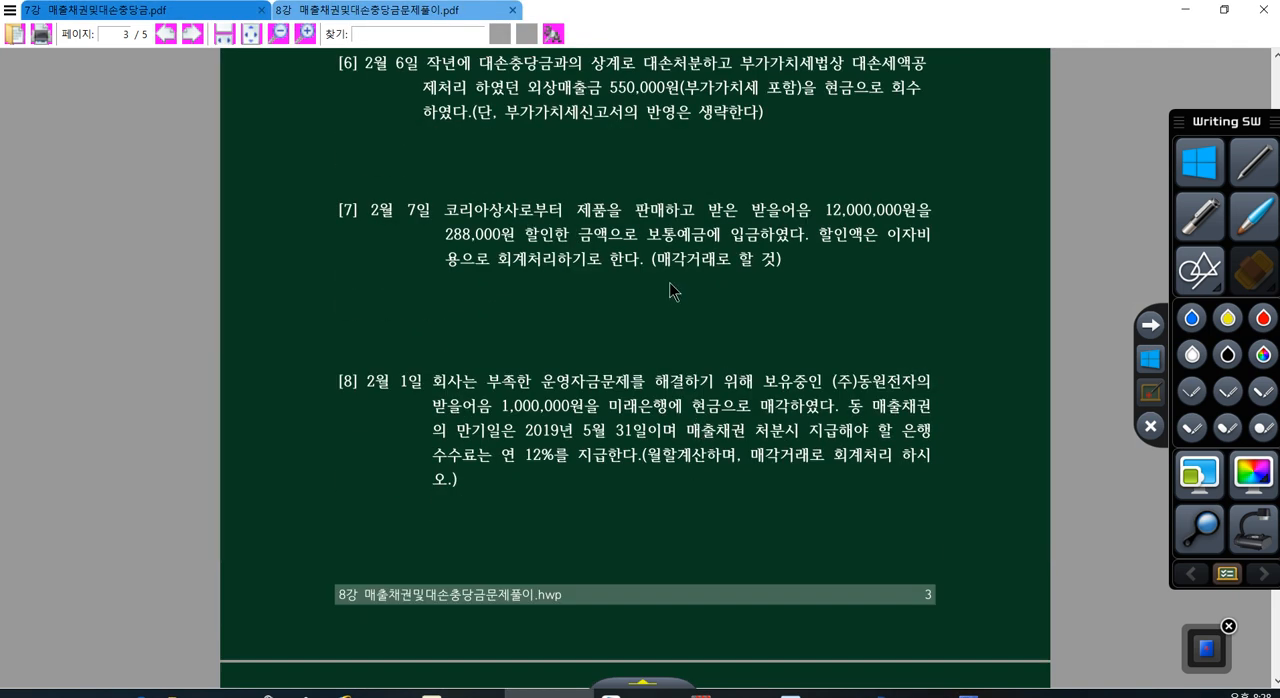
drag(657, 259, 715, 259)
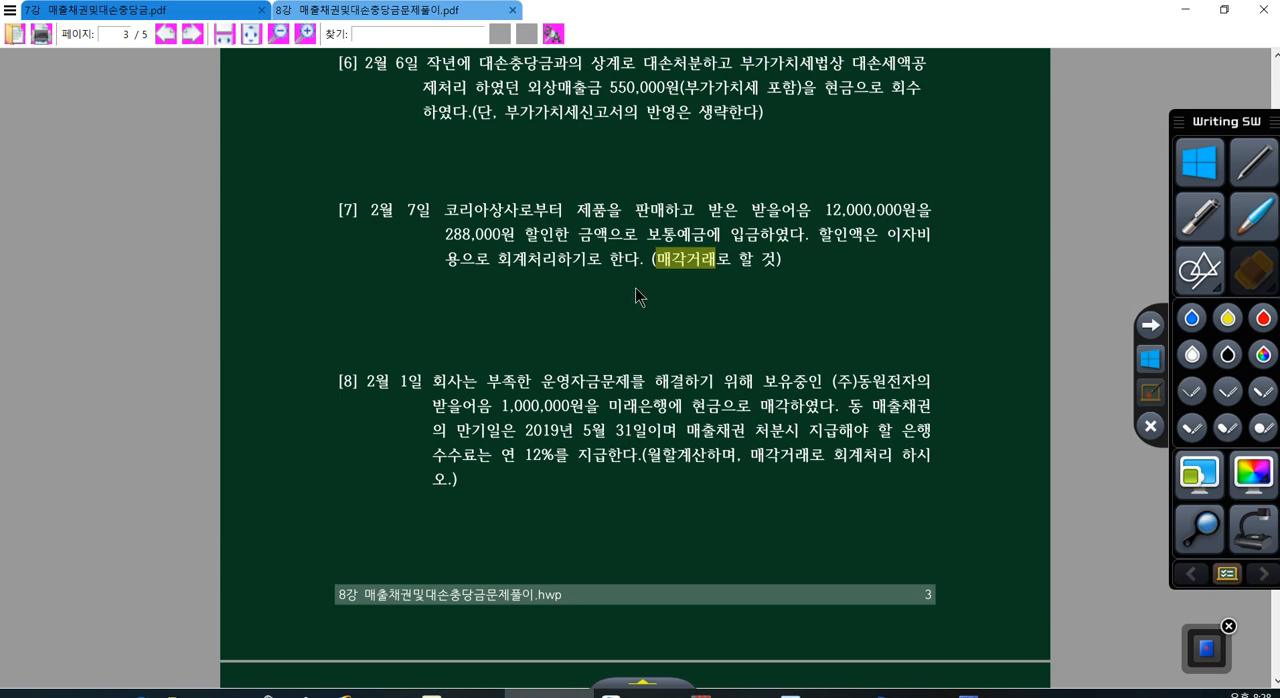
Step: Back in the voucher window, complete the day 7 line as a credit (대변) to 0110 받을어음, customer 코리아상사, for 12,000,000
click(907, 694)
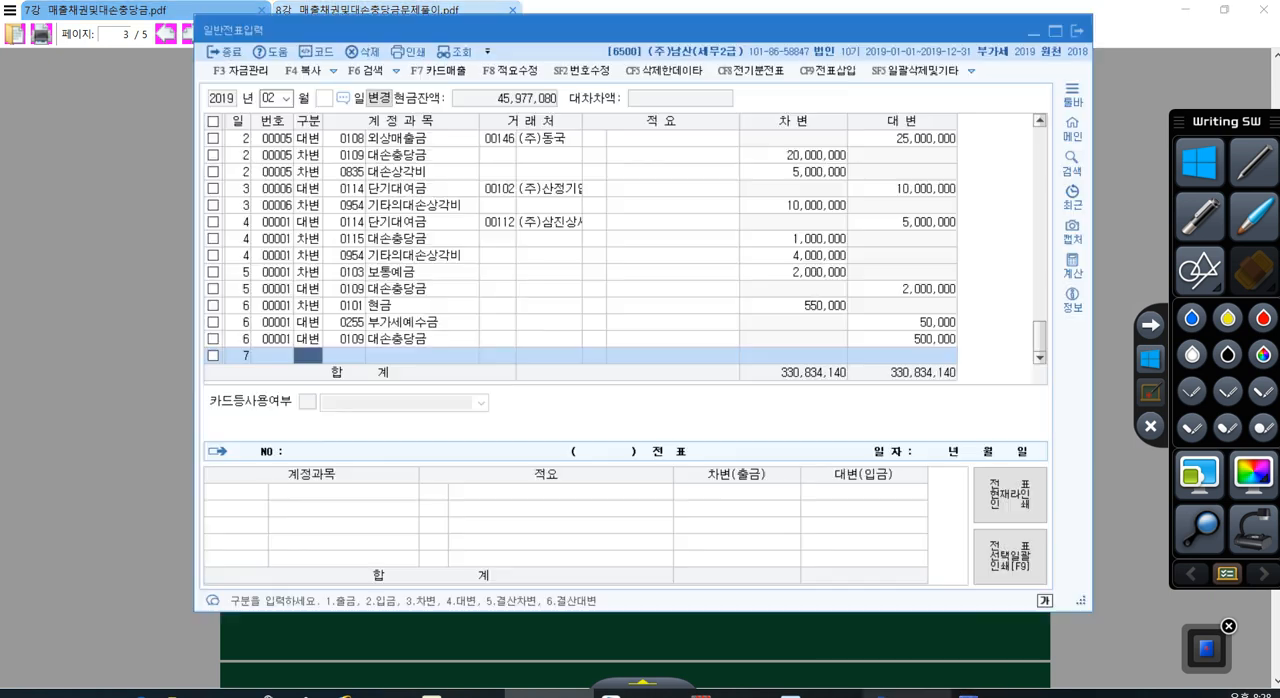
text(4)
key(Return)
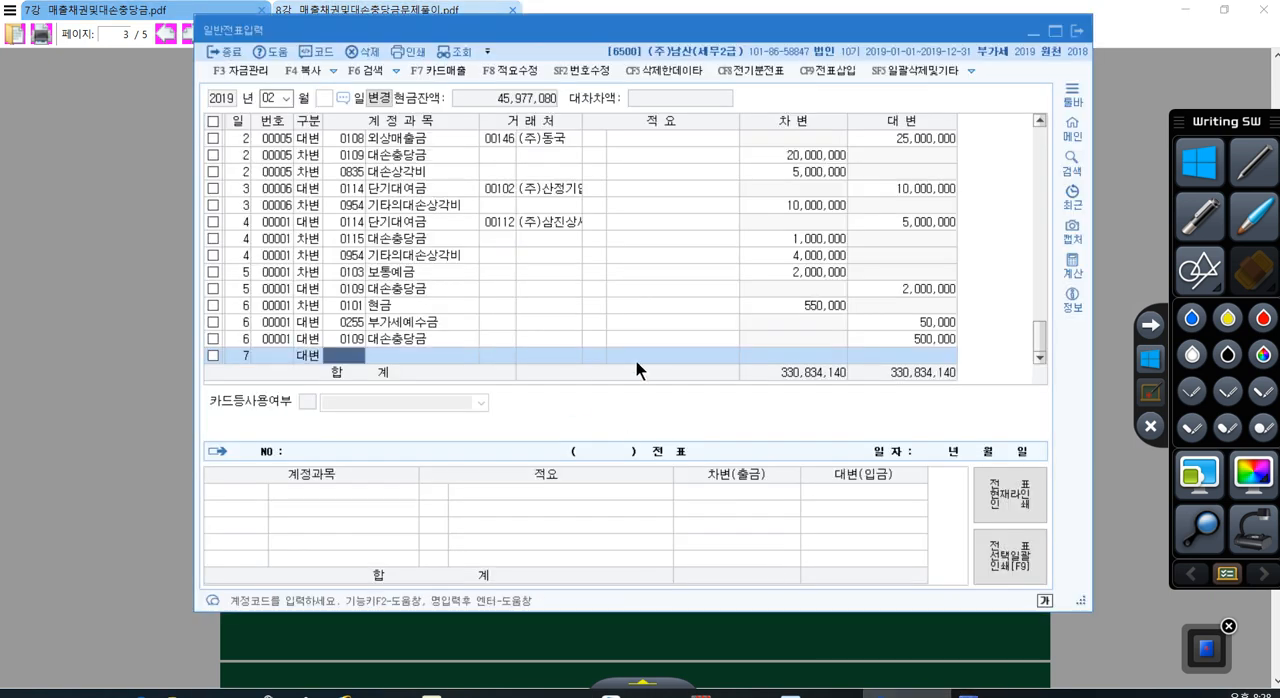
text(110)
key(Return)
key(plus)
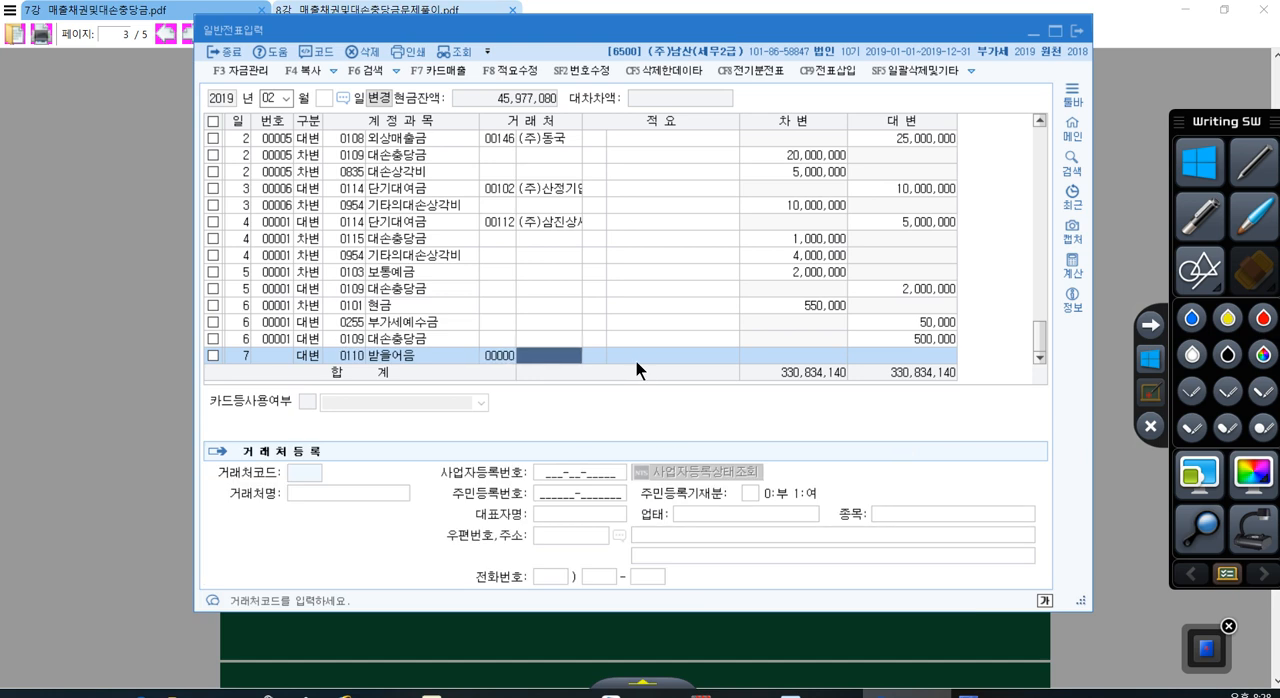
text(코리)
key(Return)
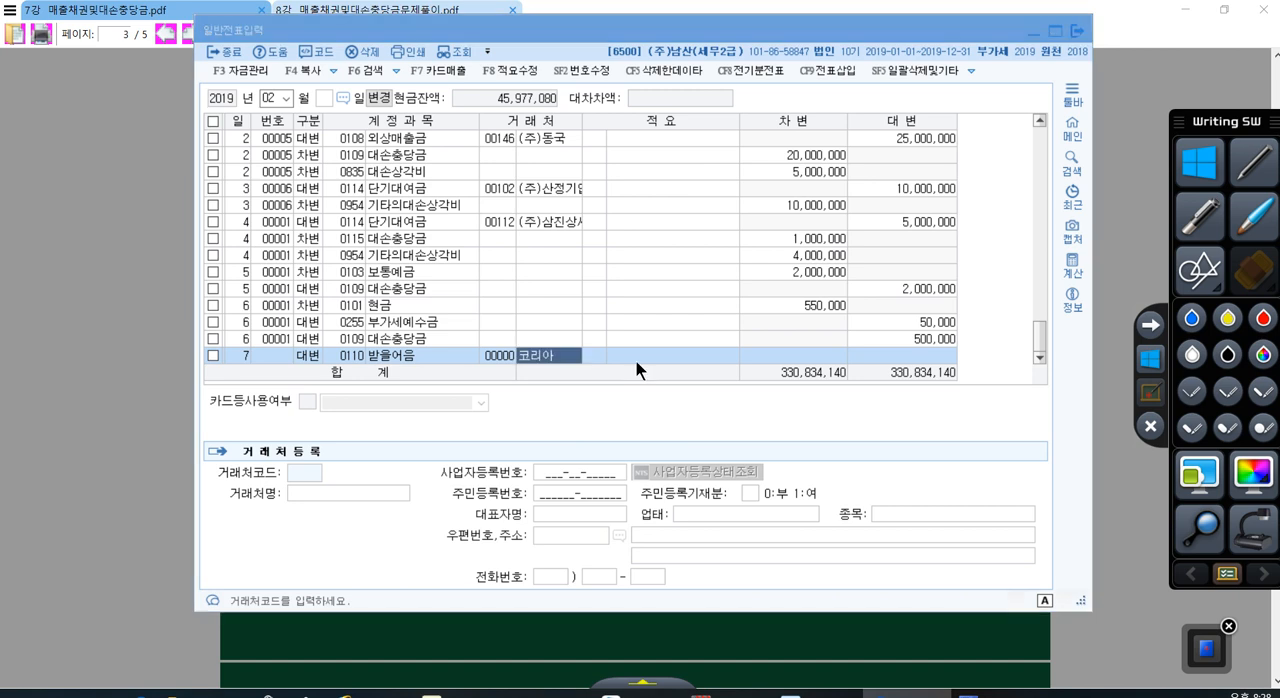
key(Return)
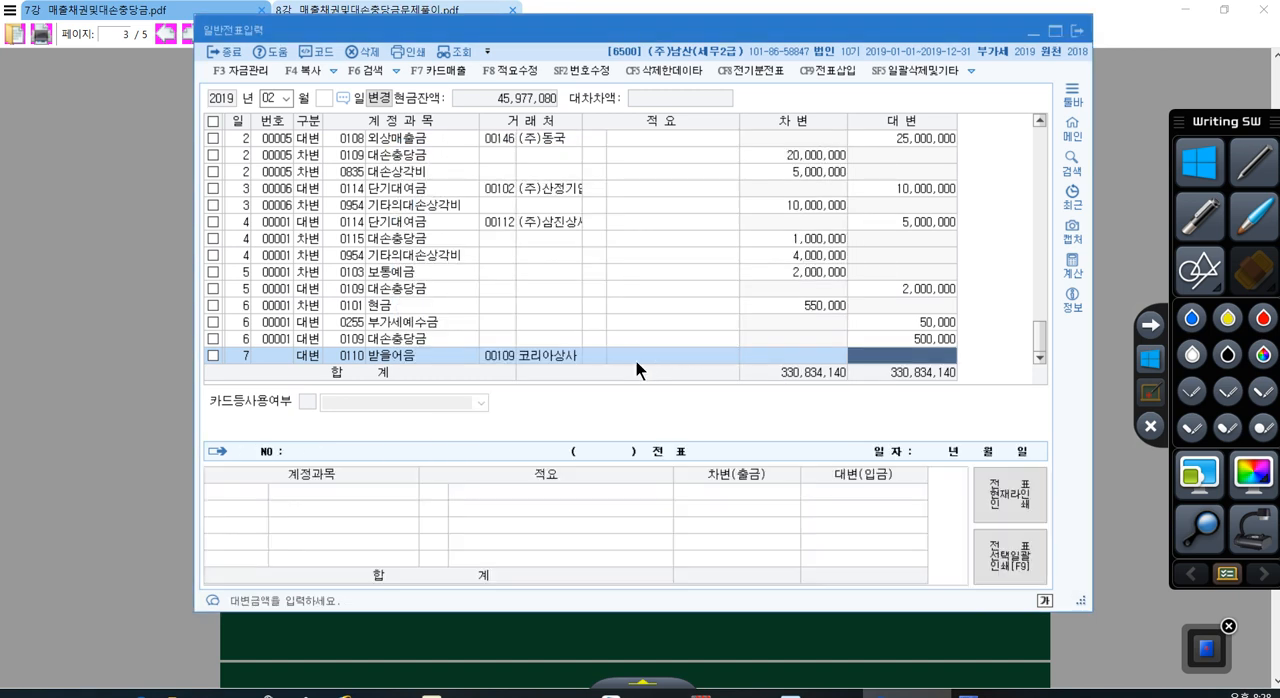
text(12000000)
key(Return)
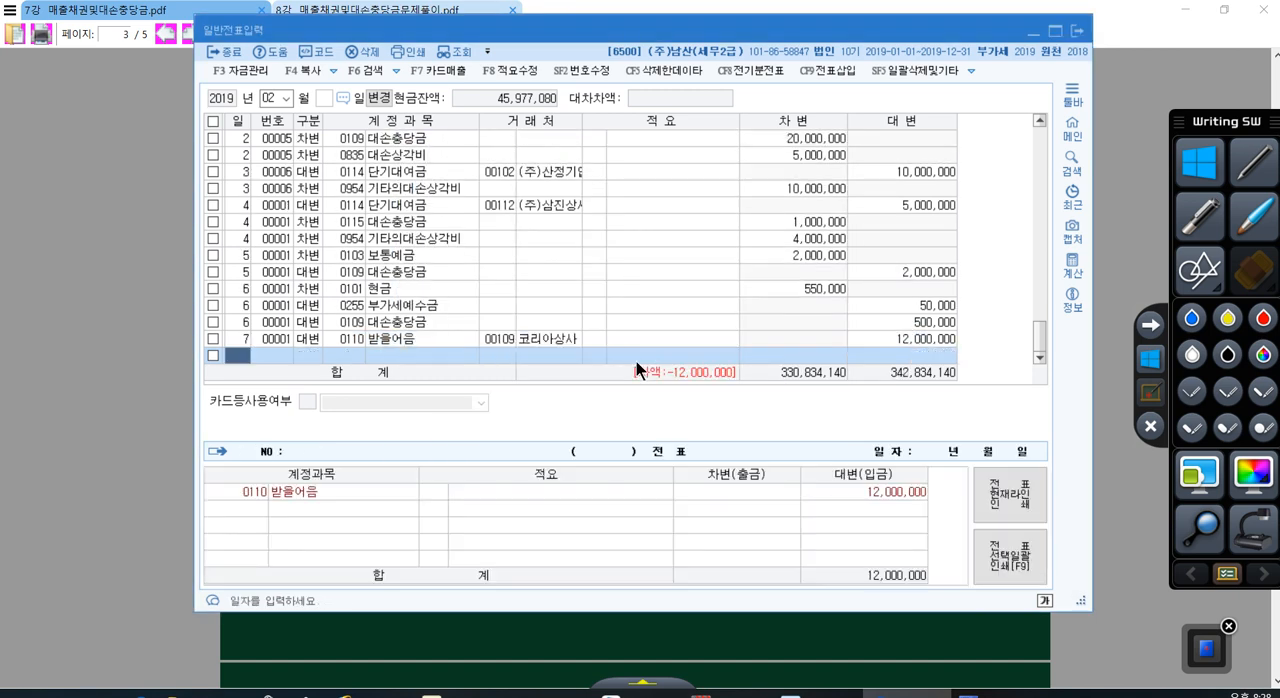
Step: Add a debit (차변) line dated day 7 with account 0103 보통예금 and set its amount to 11,712,000
text(7)
key(Return)
text(3)
key(Return)
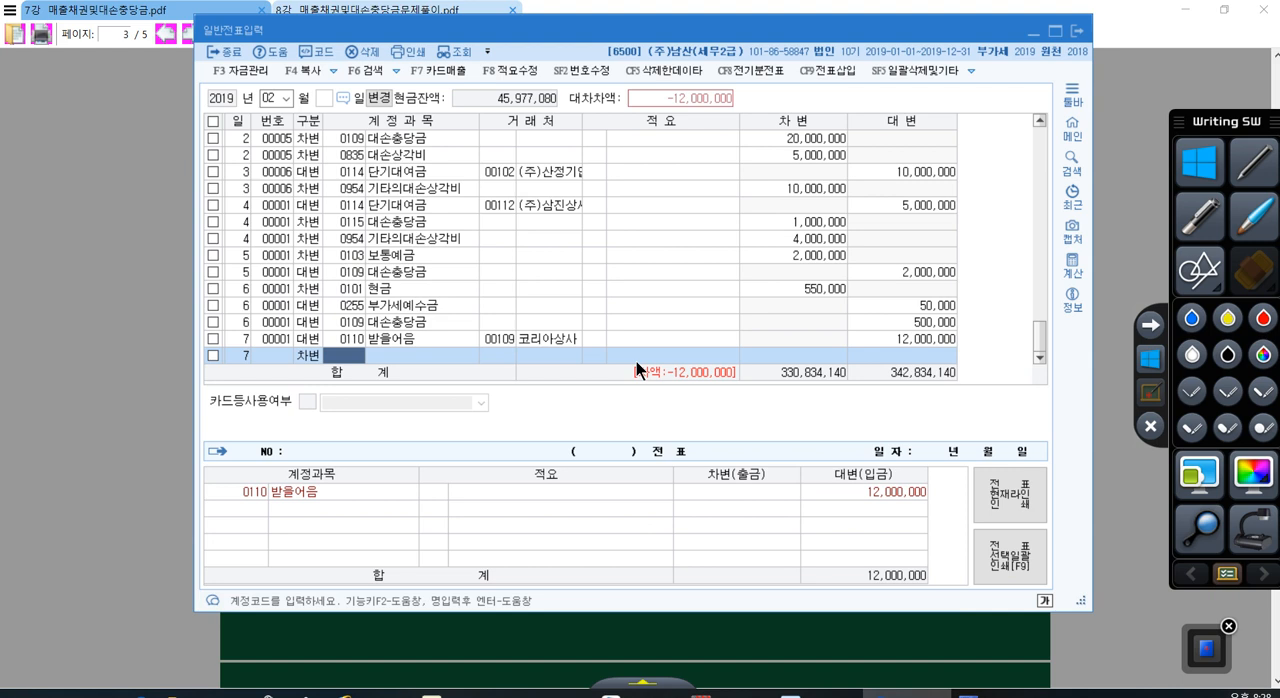
text(103)
key(Return)
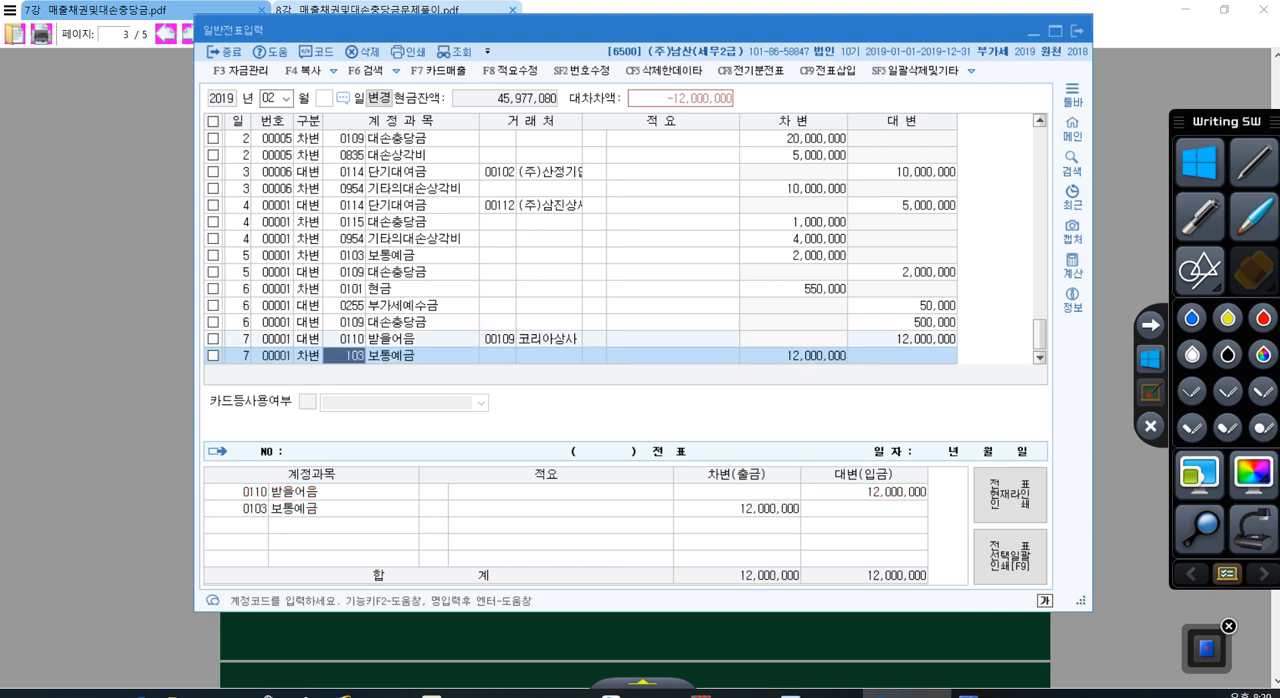
key(Return)
key(Return)
key(Return)
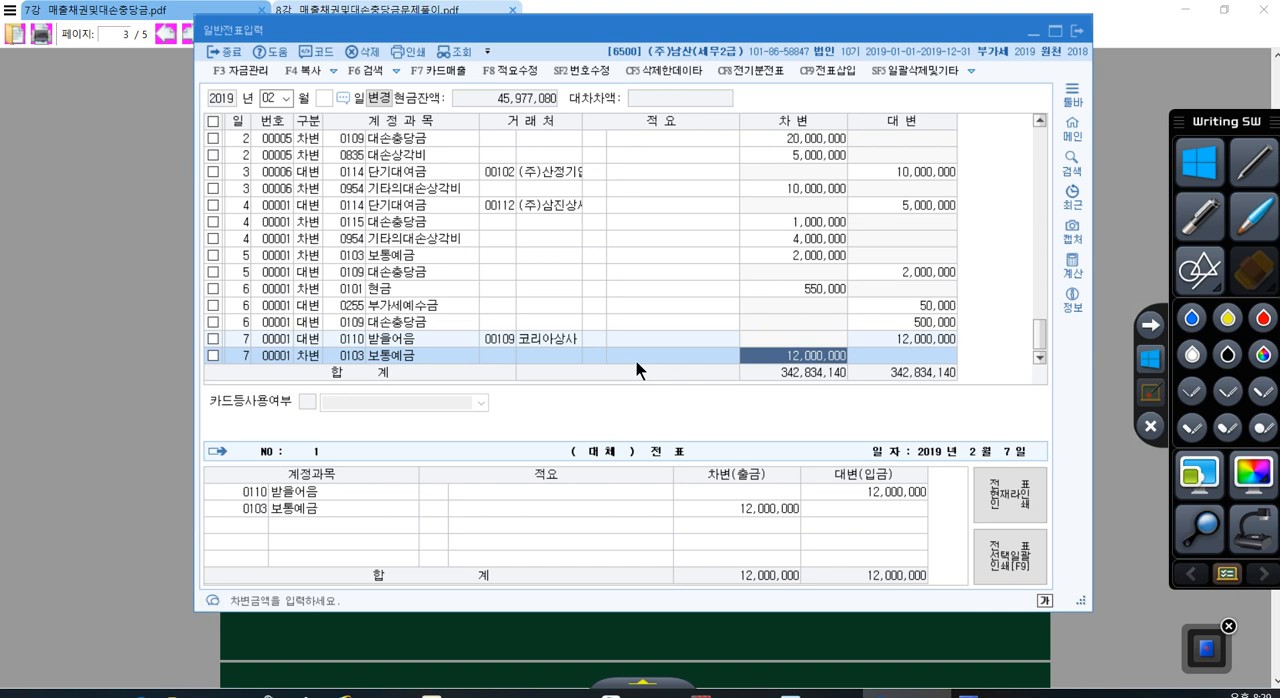
text(11712000)
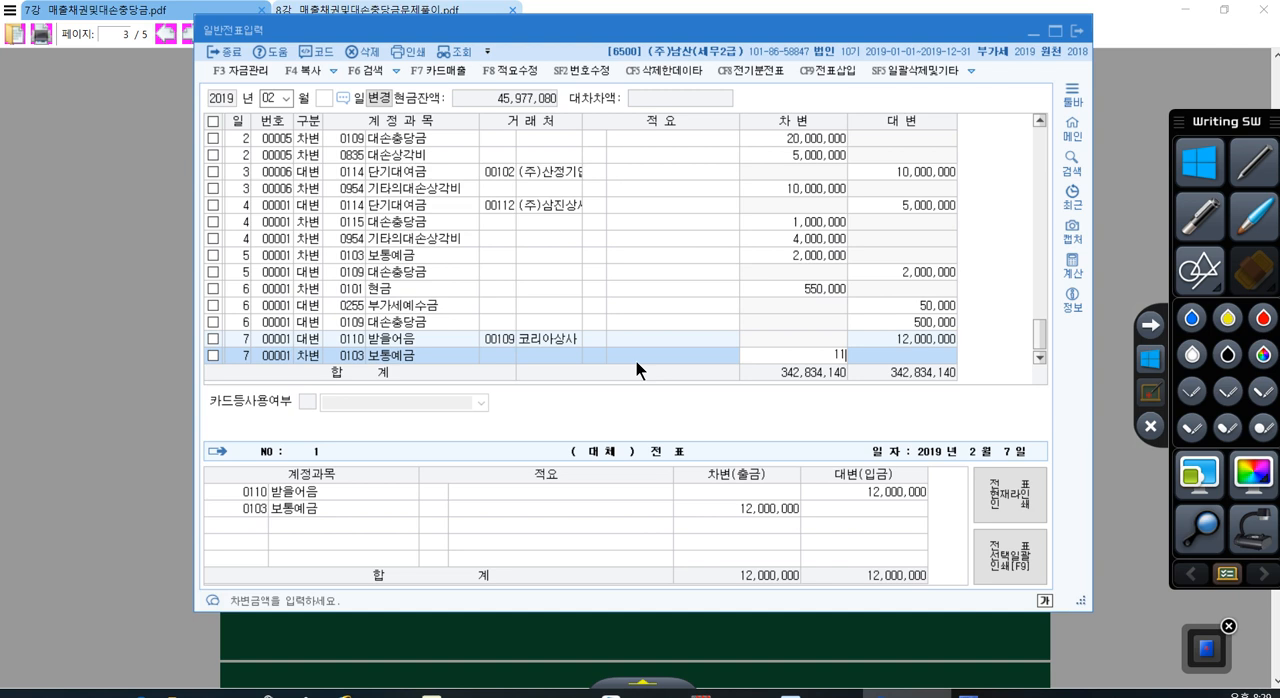
key(Return)
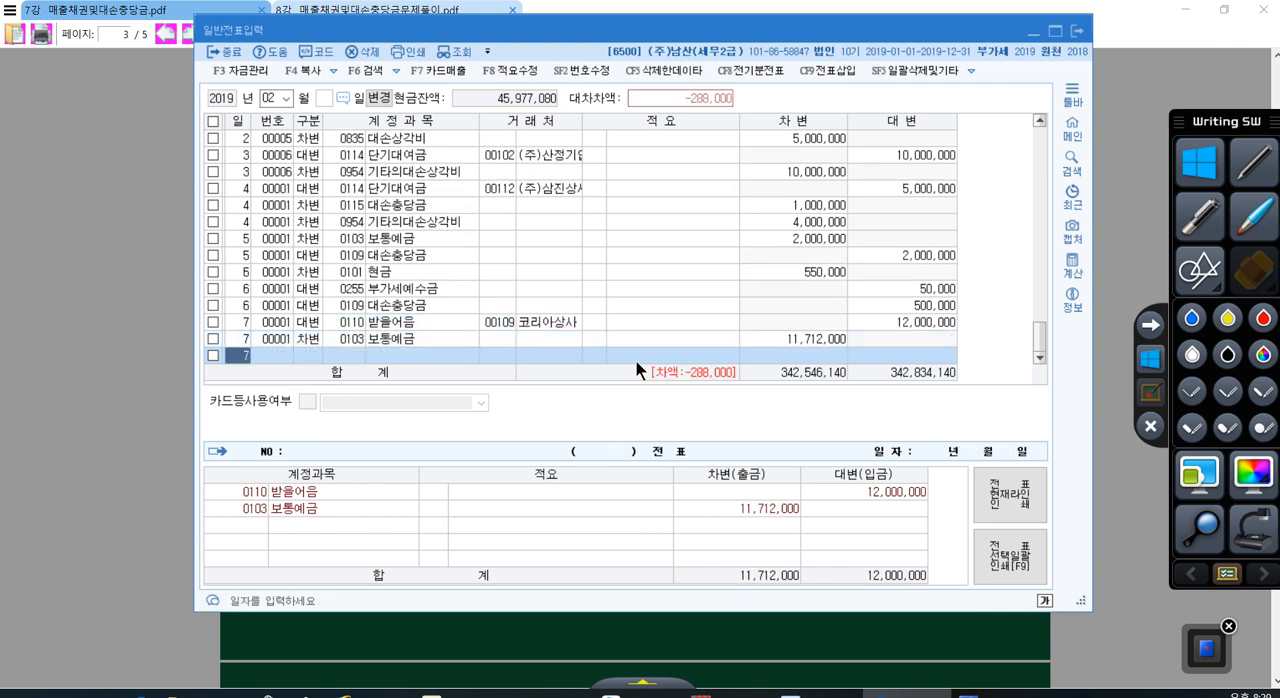
Step: Add a debit (차변) line dated day 7 to account 0956 매출채권처분손실 for 288,000
key(Return)
text(3)
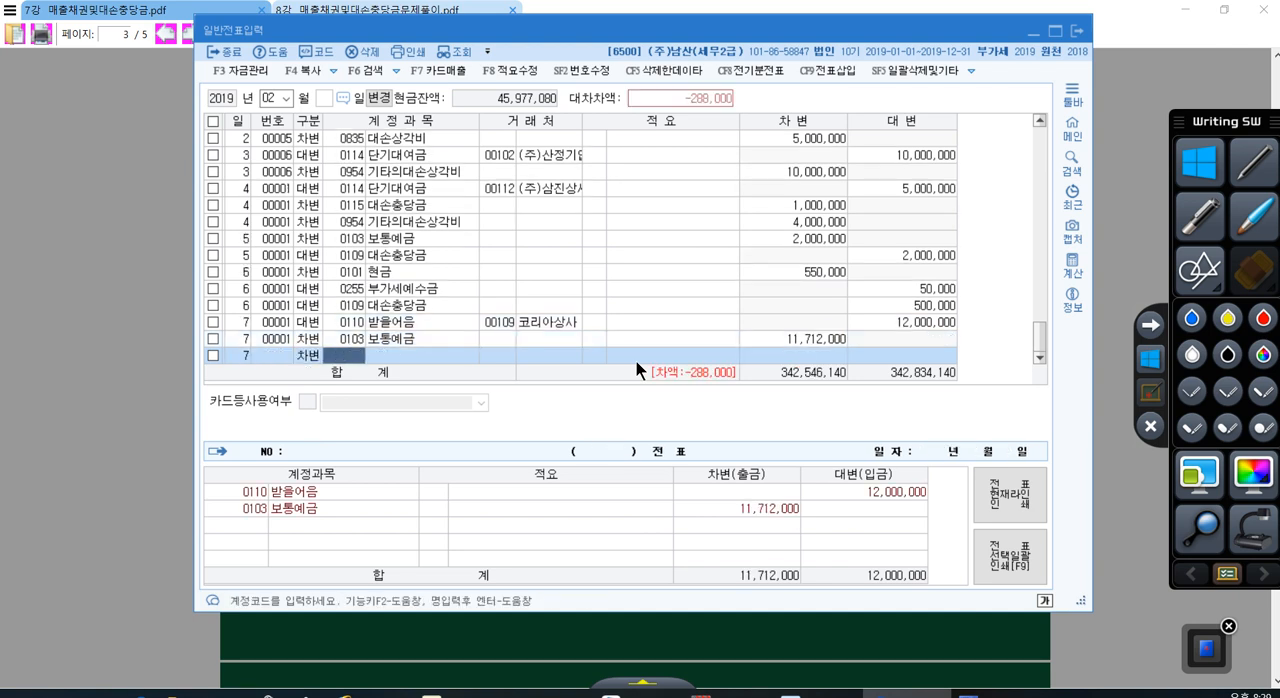
text(매출채)
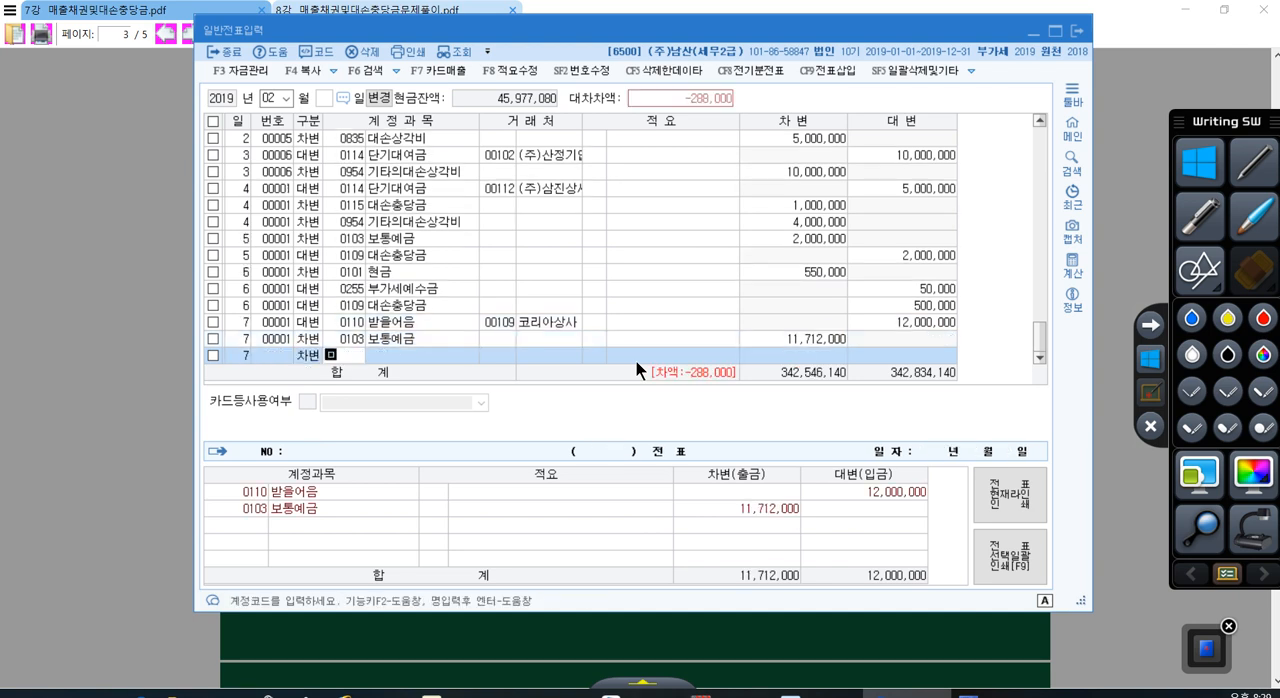
key(Return)
key(Return)
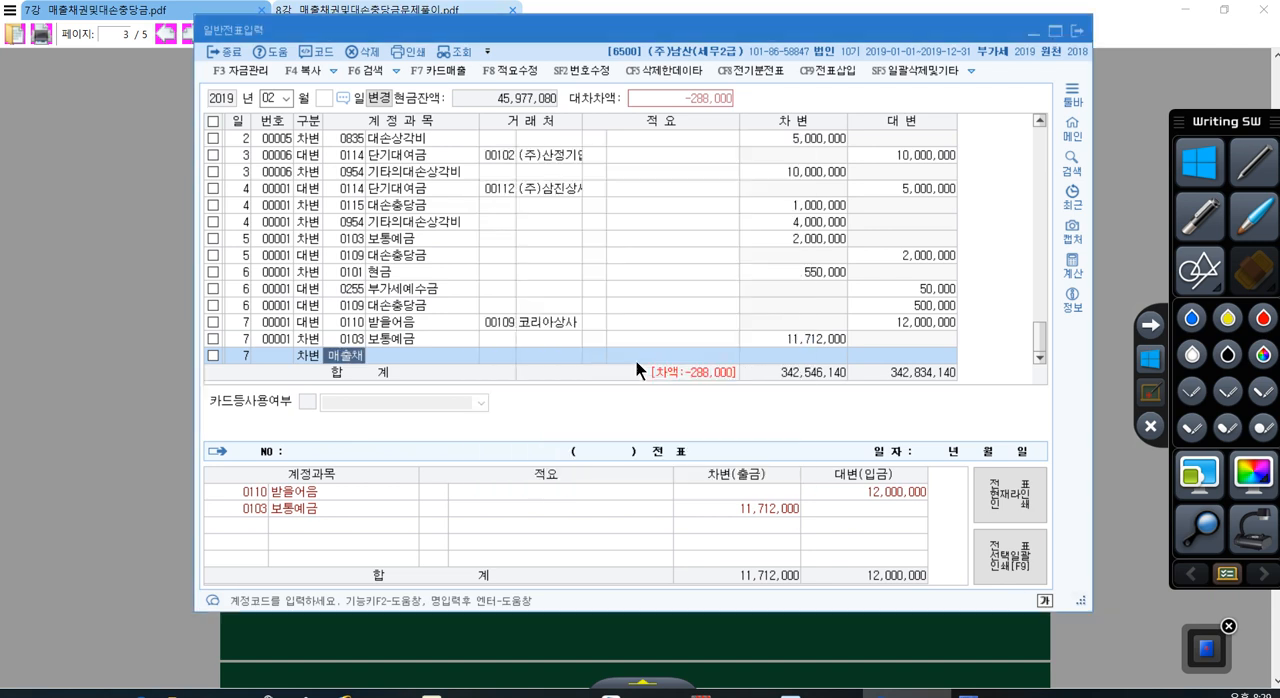
key(Return)
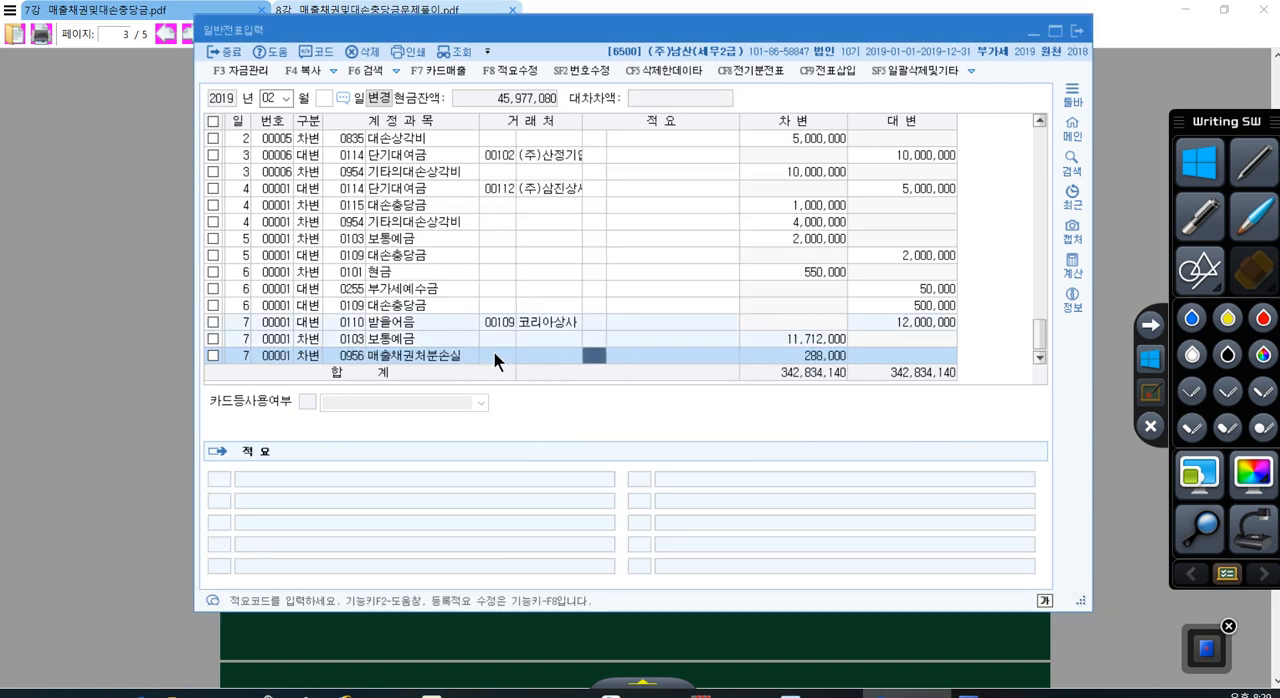
click(443, 349)
click(447, 359)
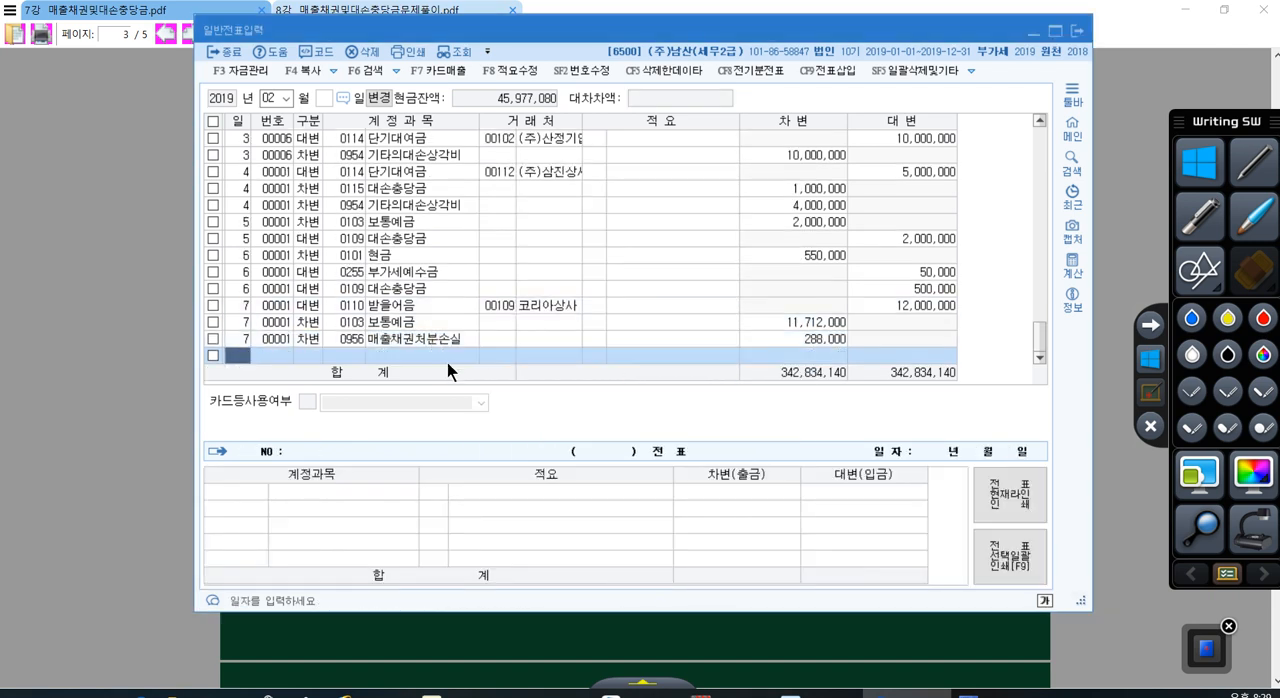
Step: Read problem [8] in the problem PDF, and back in the voucher window start a line dated day 1
click(651, 624)
scroll(602, 328, down, 3)
scroll(600, 334, down, 3)
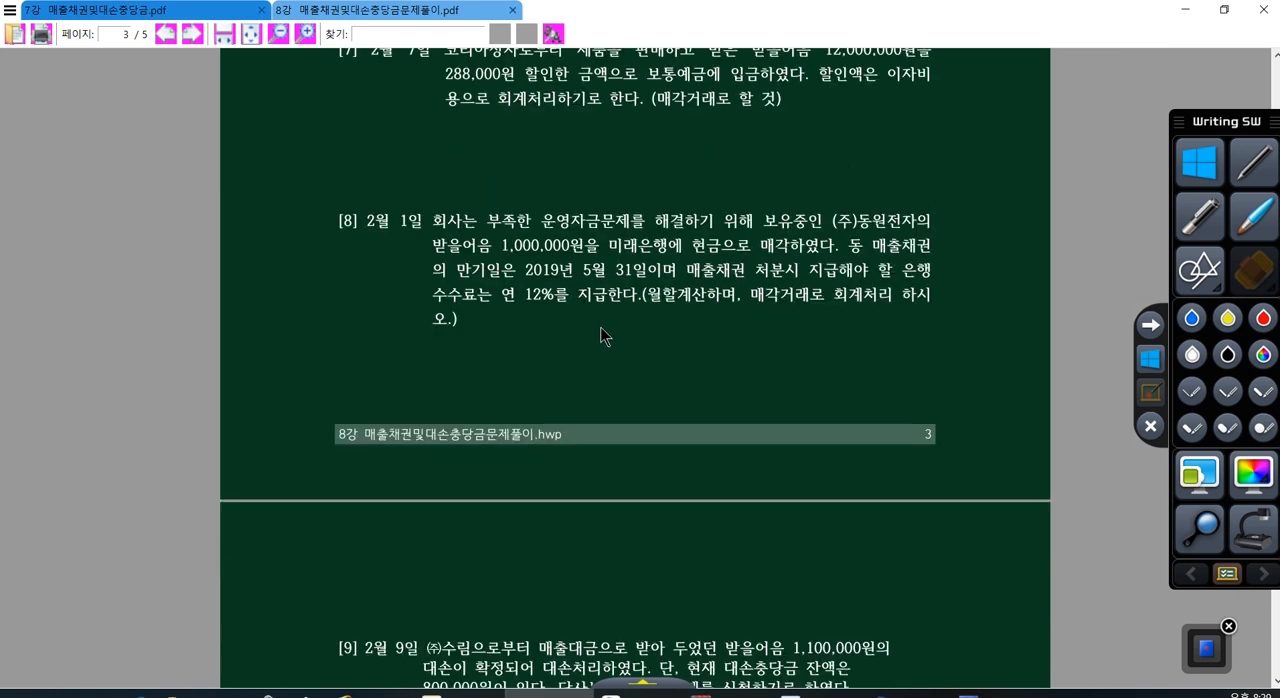
scroll(600, 334, up, 2)
scroll(600, 334, up, 3)
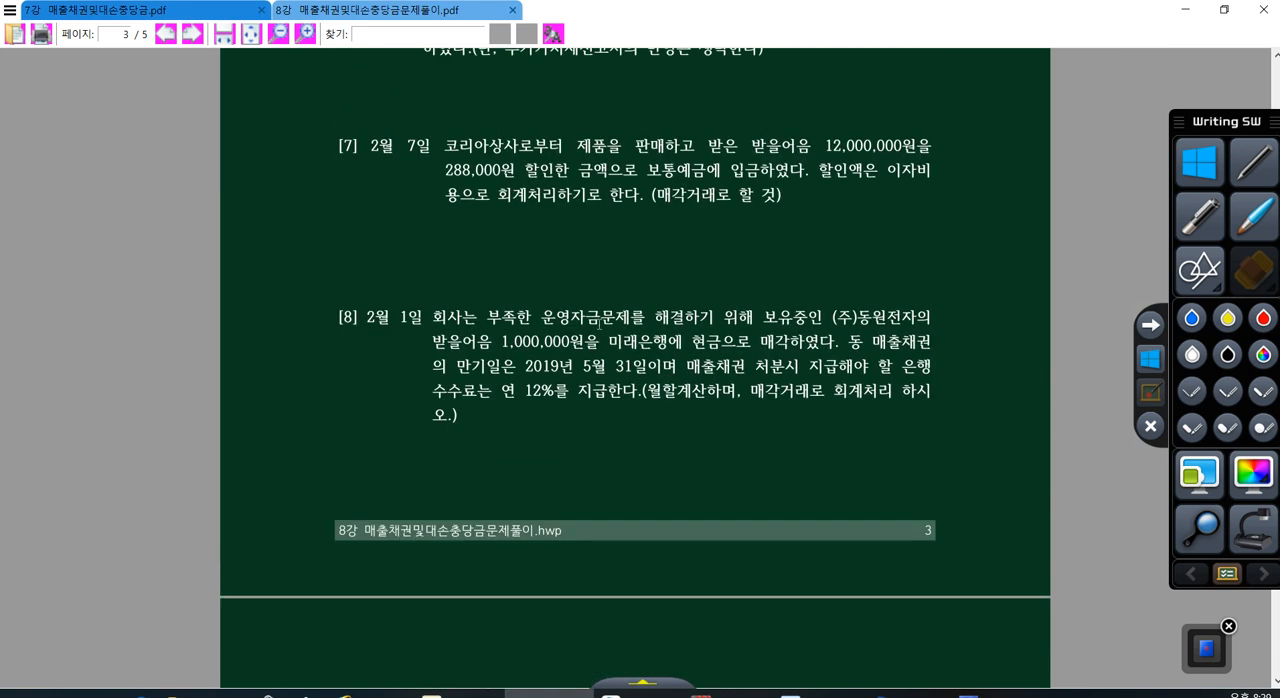
scroll(631, 420, down, 4)
click(907, 693)
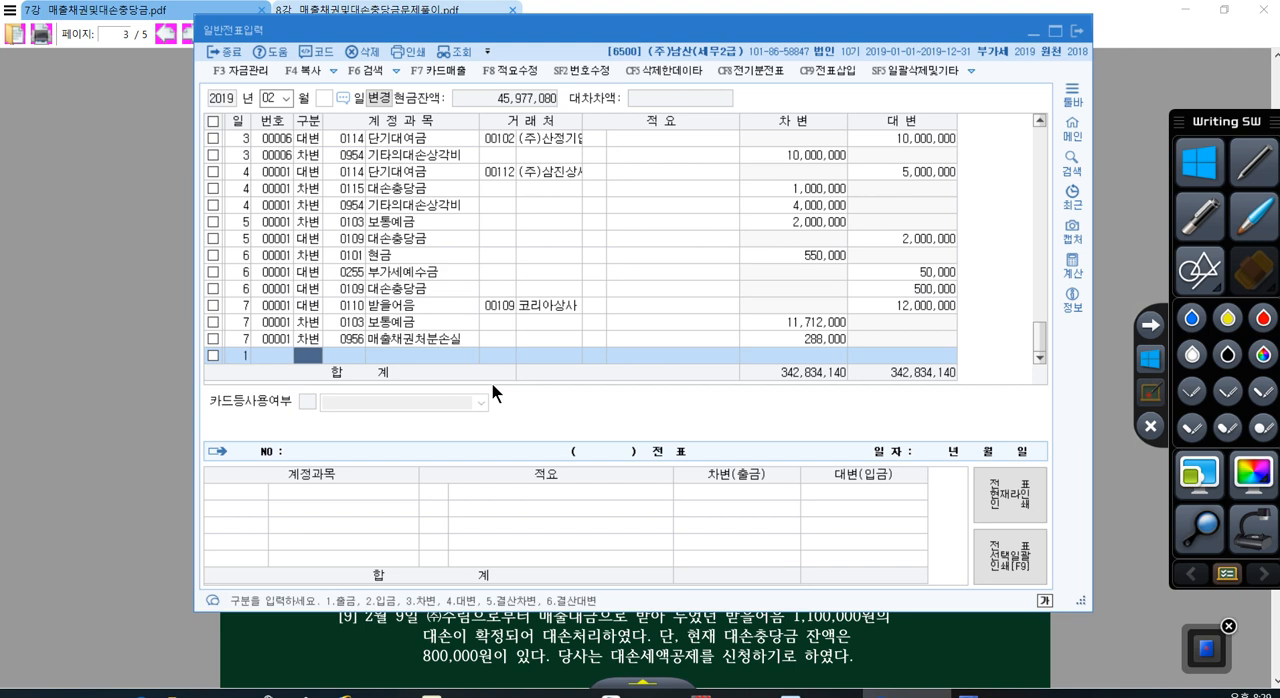
Step: In the PDF, underline 매각거래 in problems [7] and [8], and circle 288,000 in problem [7] with the handwritten label 할인료
click(713, 620)
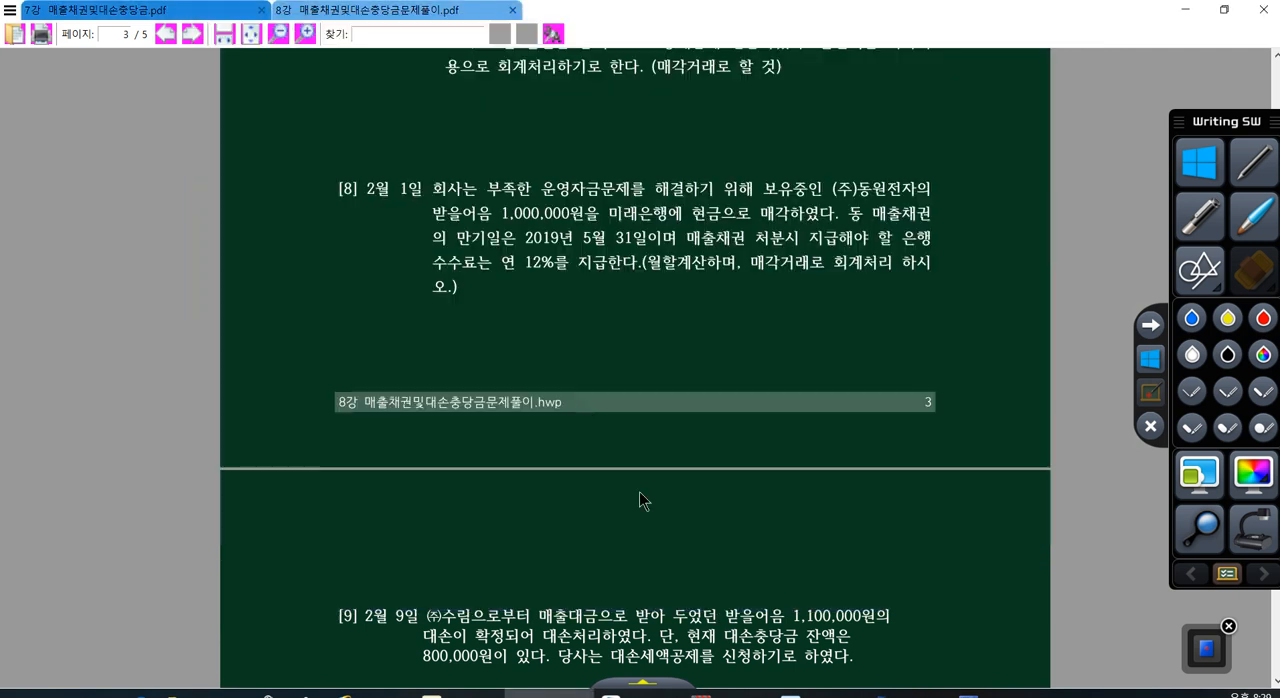
scroll(592, 409, up, 2)
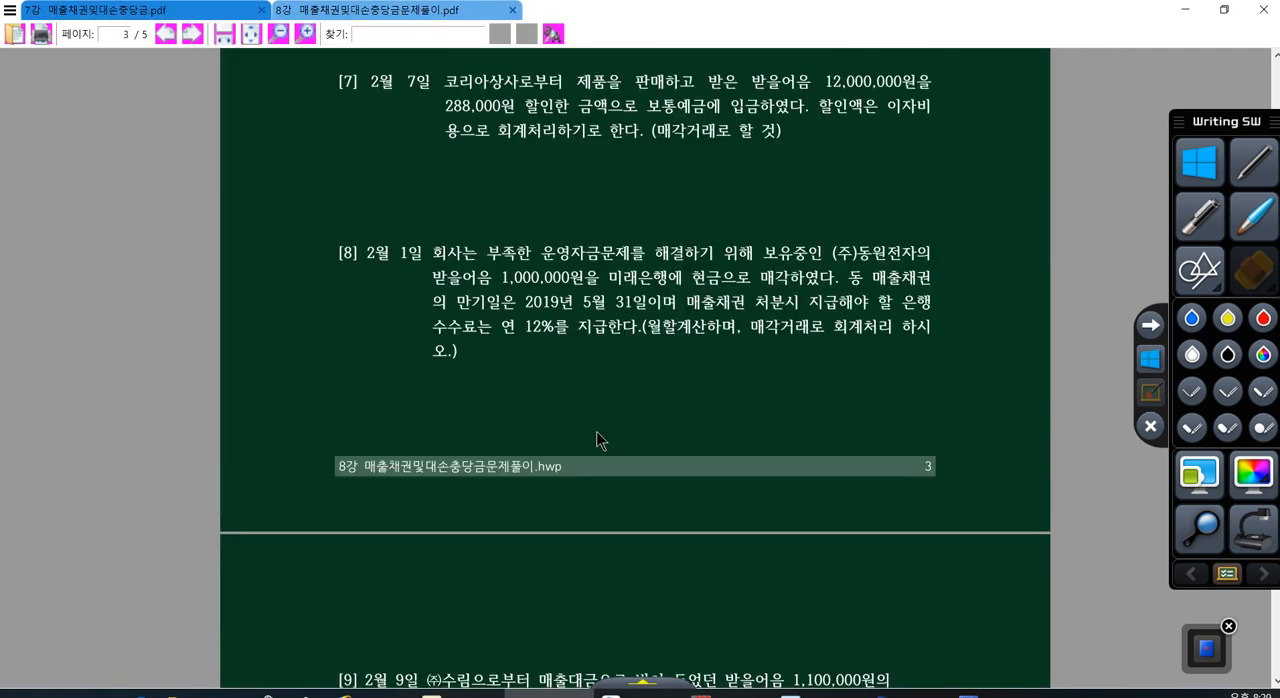
click(1190, 392)
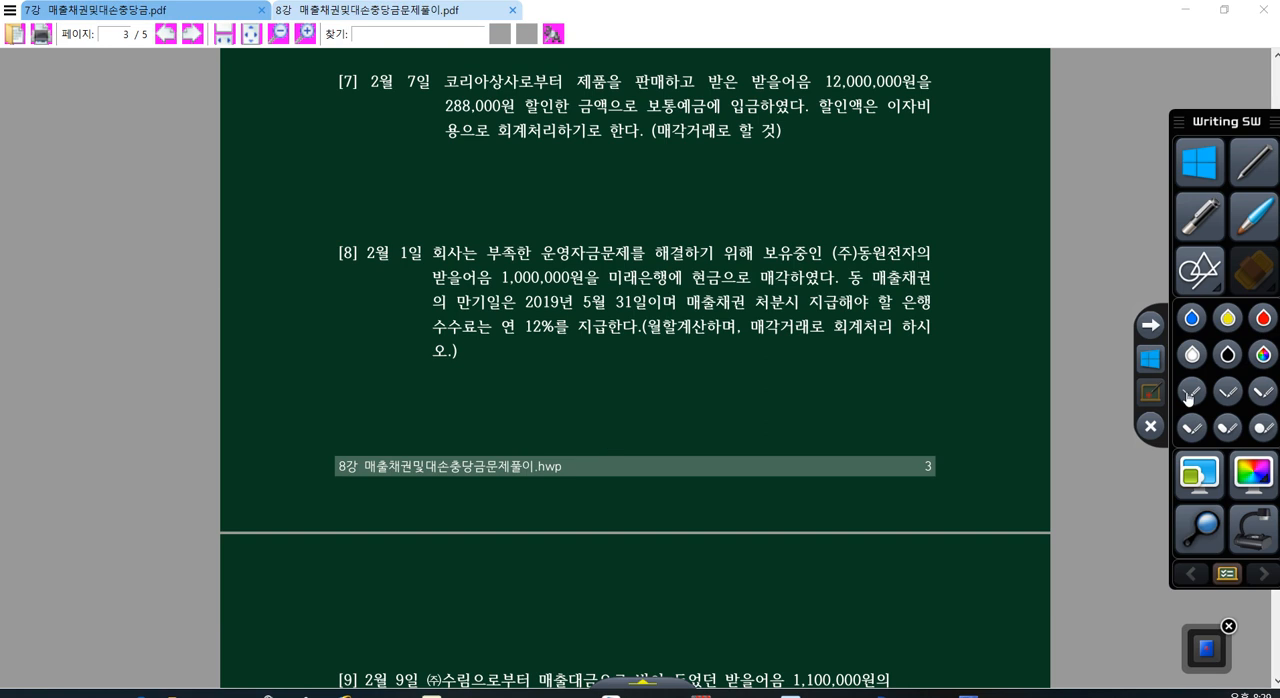
drag(656, 152, 690, 149)
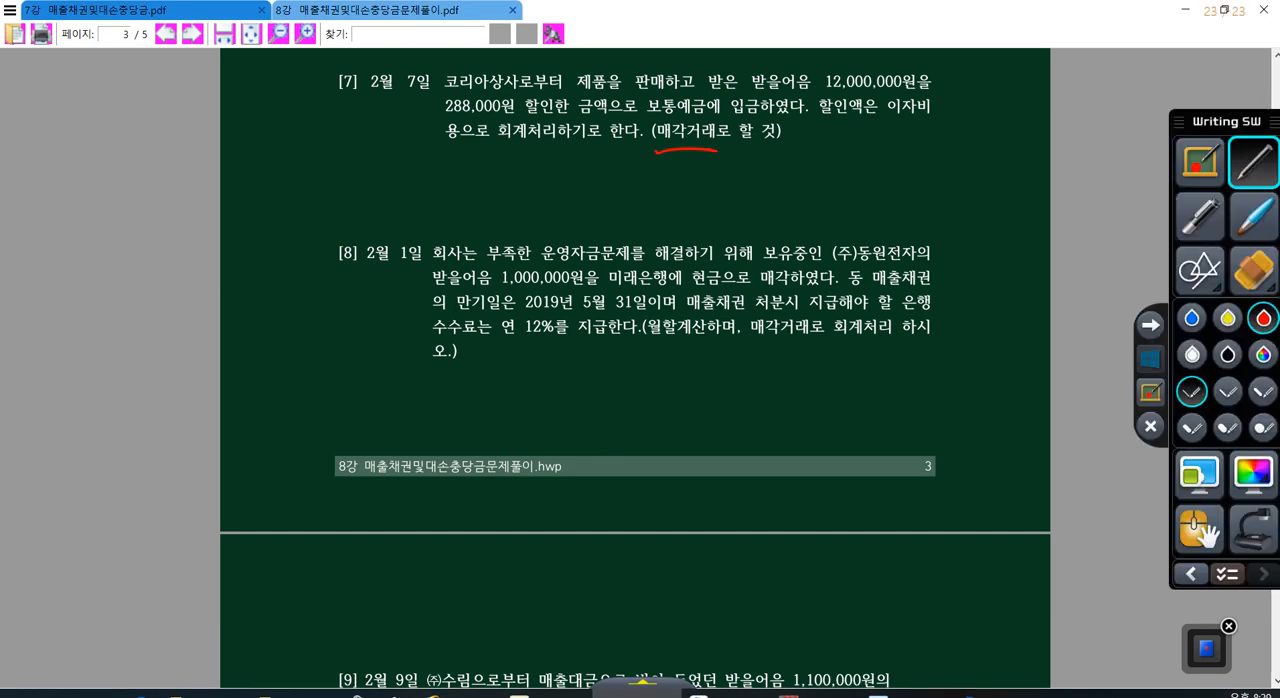
drag(750, 337, 809, 341)
drag(497, 116, 511, 100)
drag(335, 114, 326, 133)
mouse_move(341, 116)
mouse_down()
mouse_move(347, 136)
mouse_move(392, 134)
mouse_up()
drag(386, 140, 399, 147)
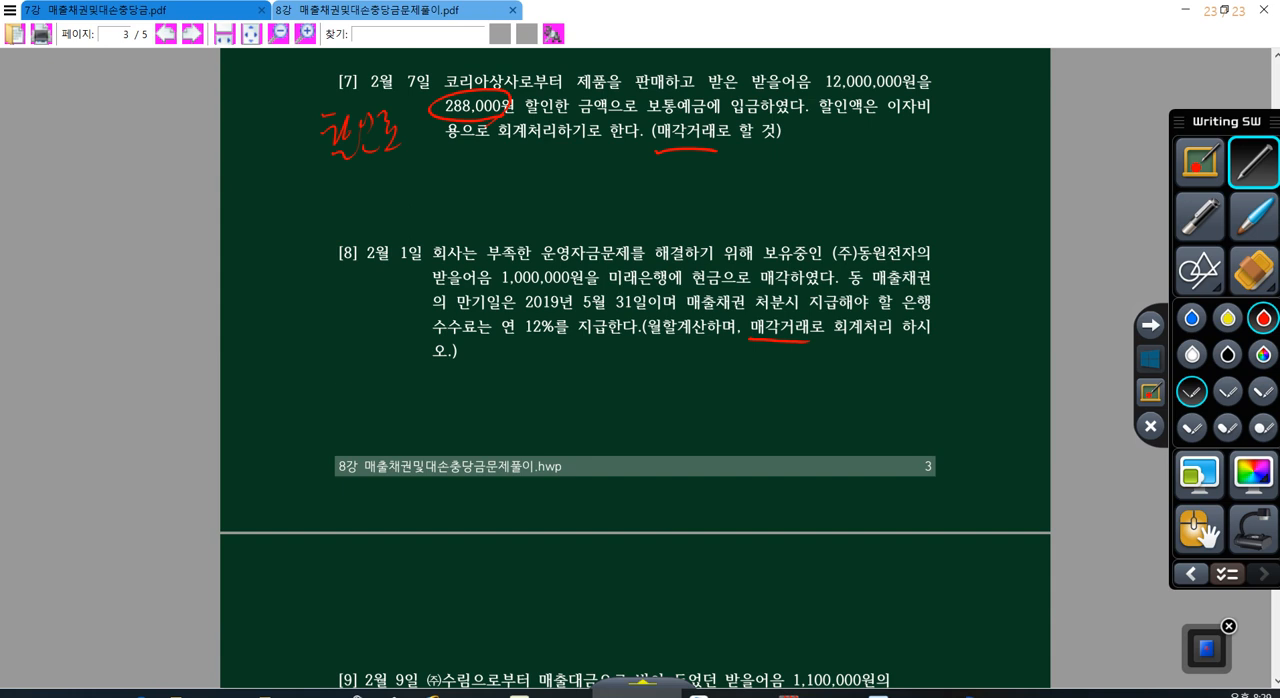
Step: Handwrite the formula 할인료 = 1,000,000 × 12% below problem [8] and circle the 12% rate in its text
mouse_move(318, 396)
mouse_down()
mouse_move(352, 402)
mouse_move(366, 438)
mouse_move(411, 411)
mouse_move(410, 432)
mouse_up()
mouse_move(394, 440)
mouse_down()
mouse_move(432, 438)
mouse_move(488, 403)
mouse_up()
drag(452, 419, 492, 416)
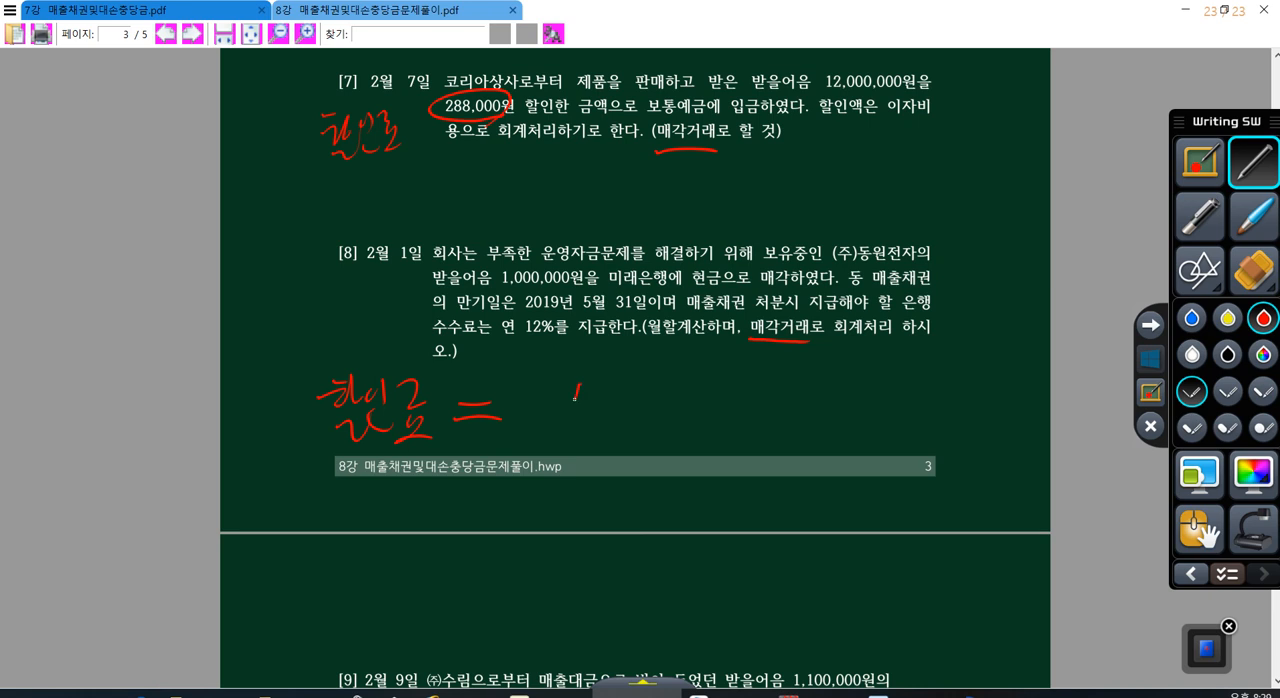
drag(576, 398, 555, 427)
drag(658, 413, 652, 432)
mouse_move(686, 388)
mouse_down()
mouse_move(680, 398)
mouse_move(684, 388)
mouse_up()
drag(702, 386, 698, 386)
mouse_move(797, 375)
mouse_down()
mouse_move(763, 420)
mouse_move(795, 433)
mouse_up()
drag(824, 364, 810, 436)
mouse_move(828, 382)
mouse_down()
mouse_move(844, 380)
mouse_move(858, 425)
mouse_up()
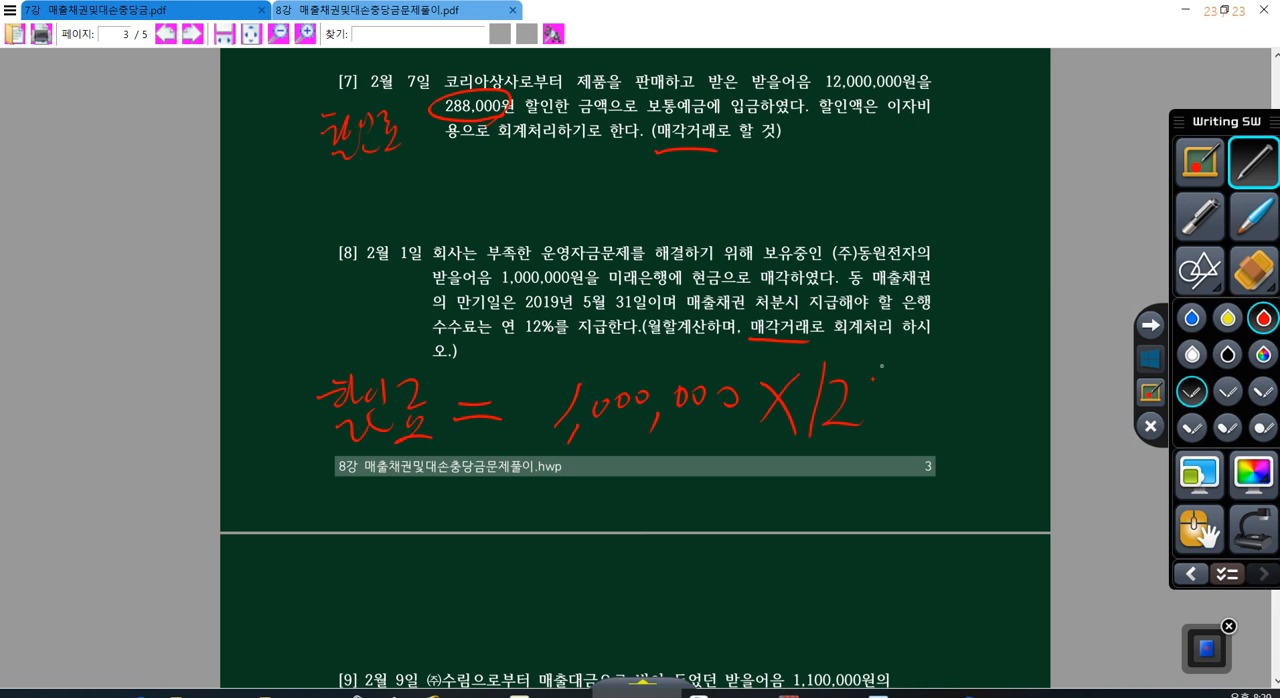
drag(908, 360, 880, 428)
click(905, 432)
drag(550, 312, 540, 350)
Step: Extend the handwritten formula with a multiplication by a fraction over 12, marking 월할 in the text and circling the empty numerator
drag(958, 374, 932, 430)
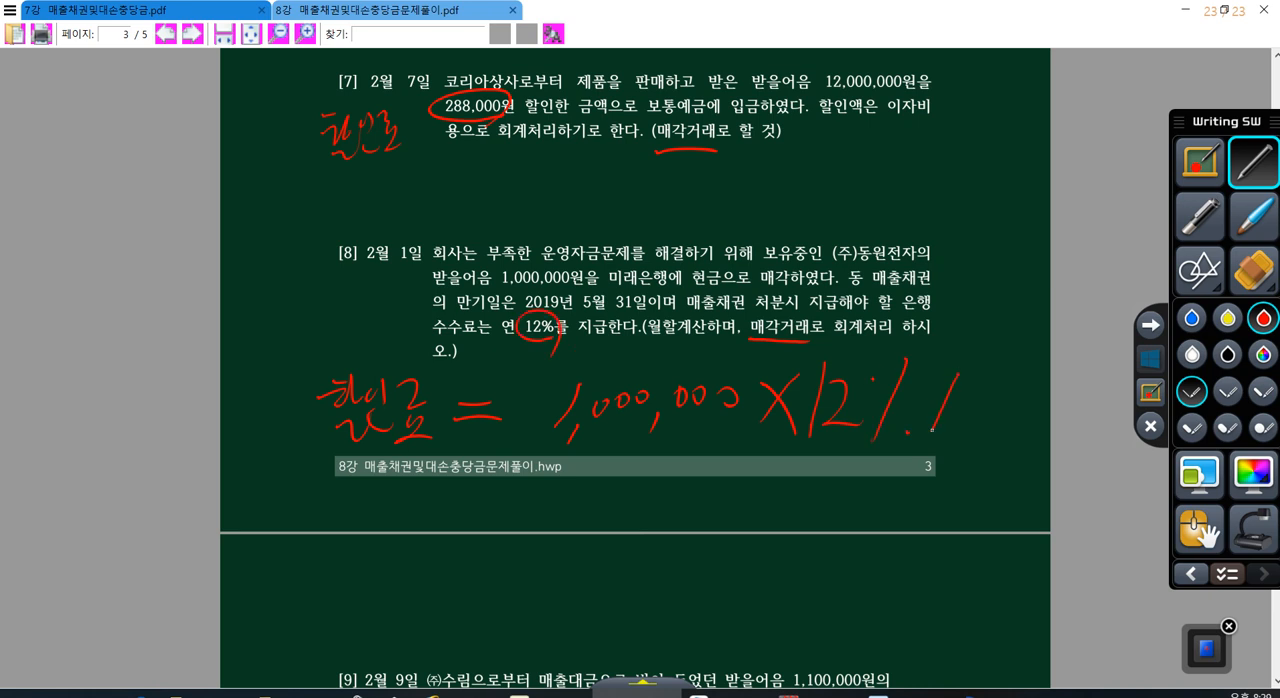
mouse_move(920, 384)
mouse_down()
mouse_move(956, 442)
mouse_move(1087, 410)
mouse_up()
drag(1001, 413, 993, 488)
drag(1018, 442, 1043, 486)
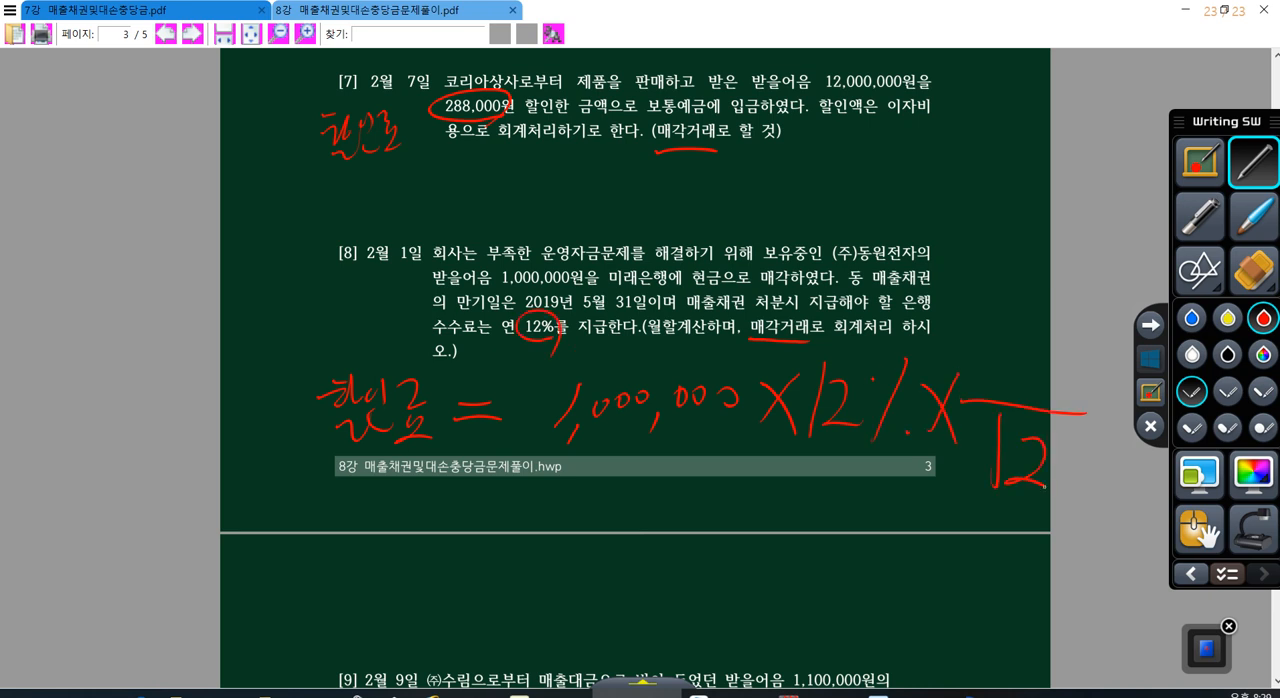
mouse_move(682, 324)
mouse_down()
mouse_move(650, 316)
mouse_move(677, 348)
mouse_up()
mouse_move(1050, 404)
mouse_down()
mouse_move(978, 374)
mouse_move(1072, 402)
mouse_up()
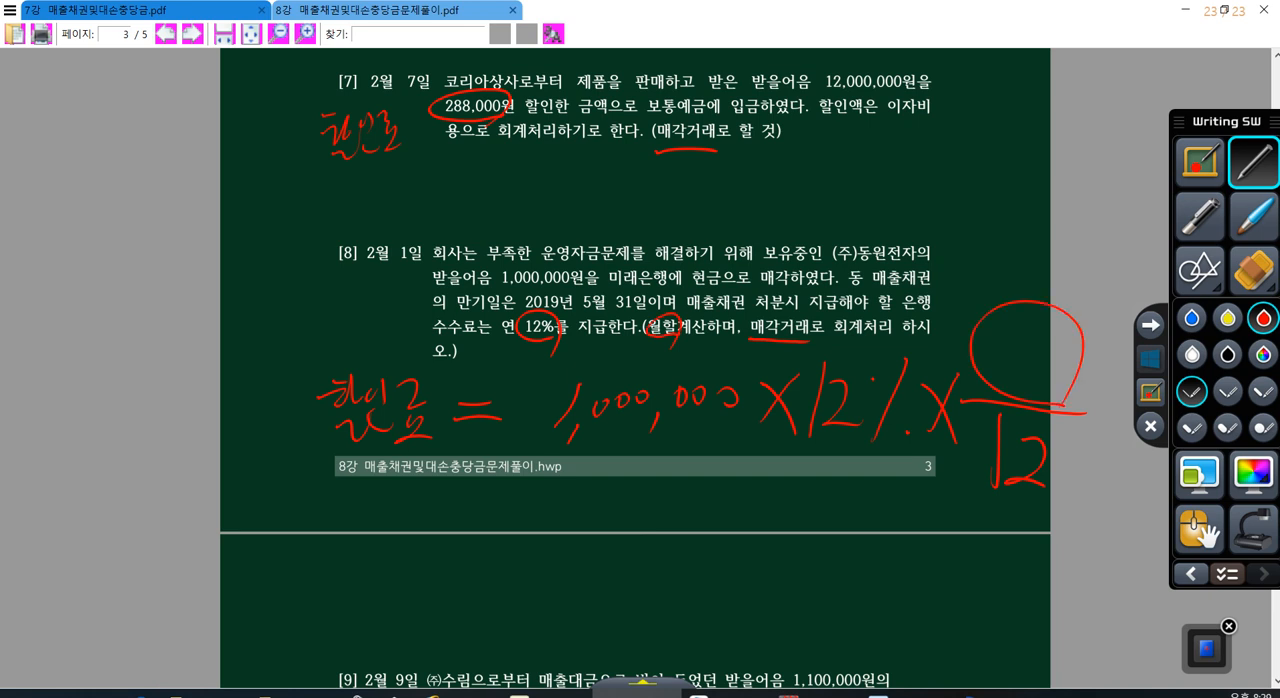
Step: Write the period 2.1 ~ 5.31 above the formula, mark the maturity date, and fill in the numerator 4 with an arrow to it
drag(876, 182, 898, 208)
drag(918, 166, 918, 222)
drag(932, 198, 984, 190)
drag(522, 312, 652, 300)
drag(1014, 178, 1010, 204)
drag(1012, 176, 1064, 198)
drag(1102, 146, 1098, 236)
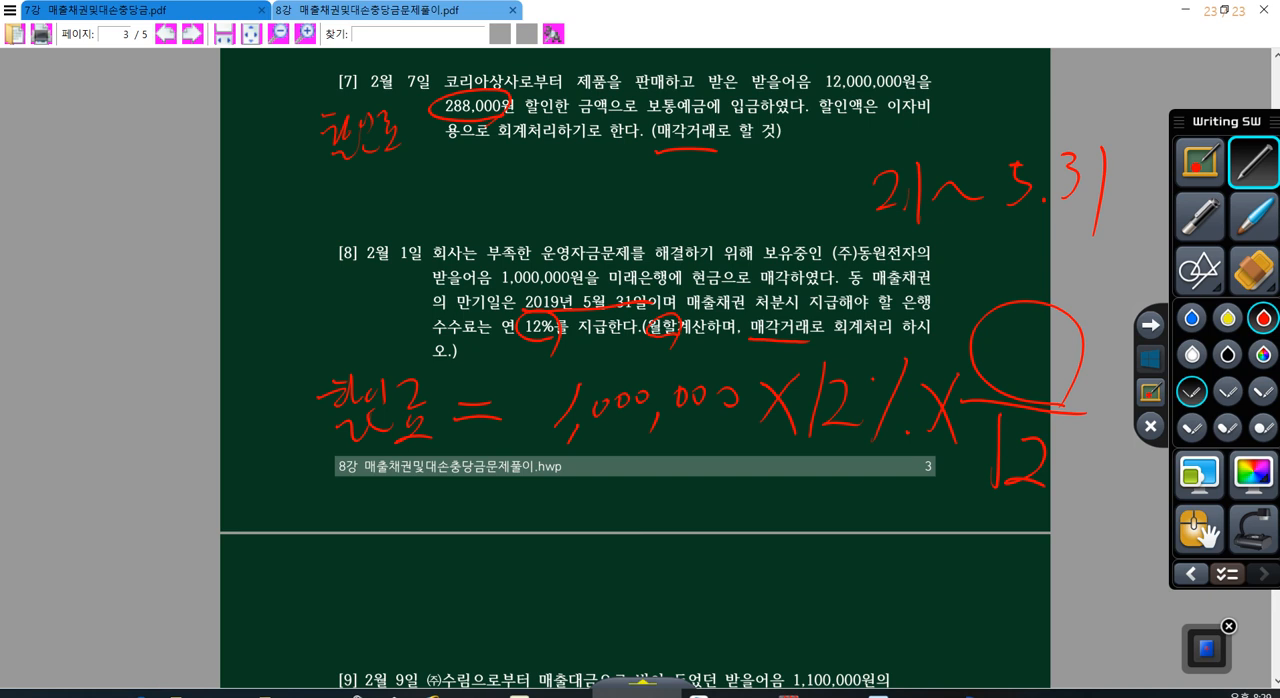
mouse_move(1010, 310)
mouse_down()
mouse_move(986, 356)
mouse_move(1042, 350)
mouse_up()
drag(1022, 308, 1014, 394)
drag(988, 214, 993, 288)
drag(970, 266, 1007, 273)
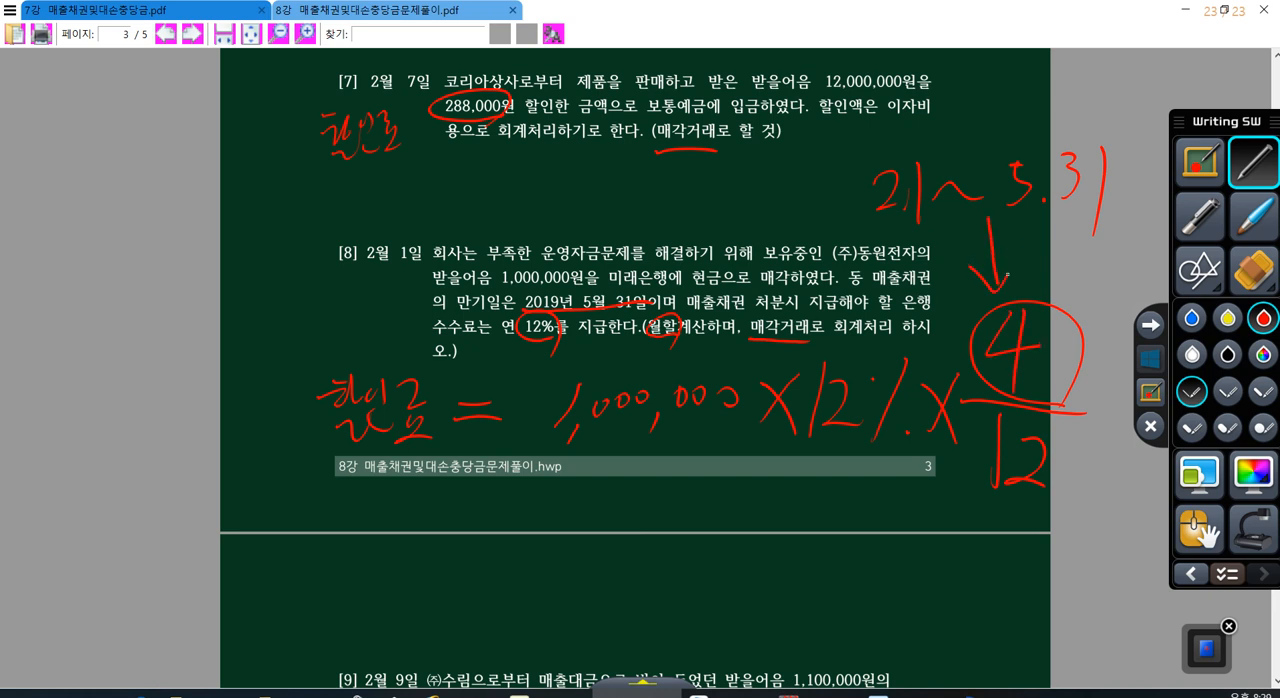
Step: Underline the discount formula, write its result = 40,000 beneath it, and leave the annotation mode
drag(497, 478, 1054, 492)
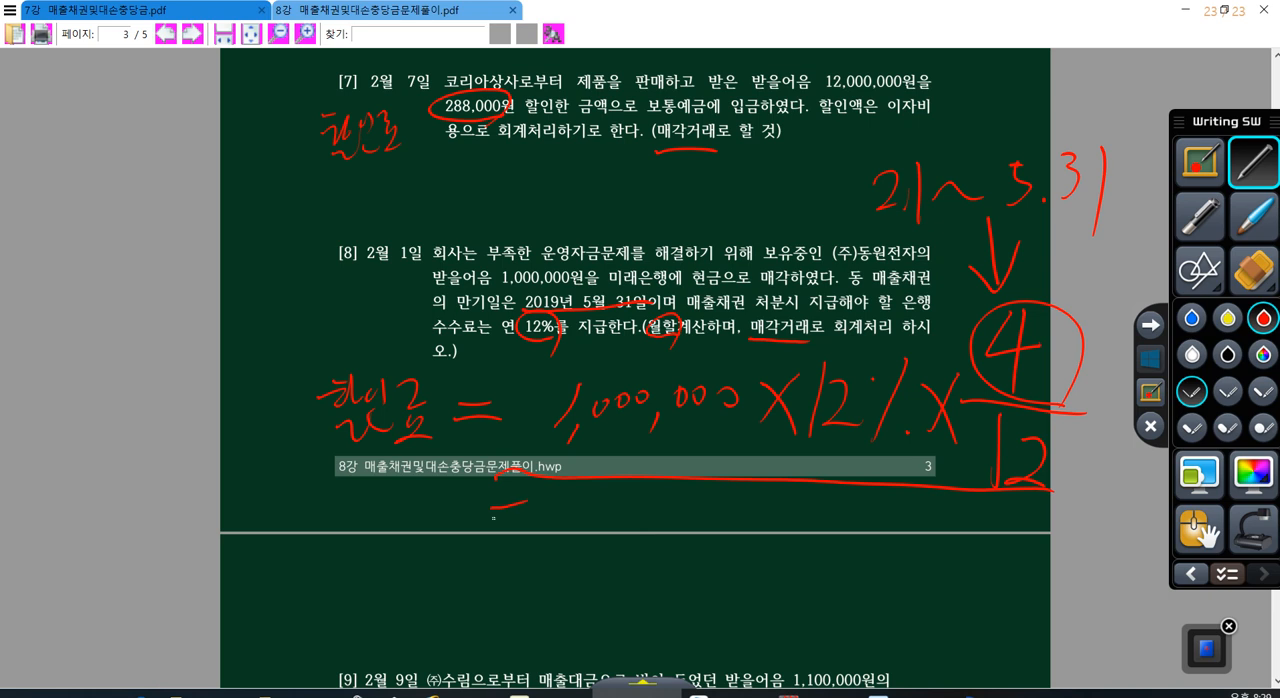
drag(556, 531, 603, 537)
mouse_move(584, 522)
mouse_down()
mouse_move(578, 567)
mouse_move(606, 523)
mouse_up()
drag(642, 546, 638, 564)
drag(672, 514, 727, 537)
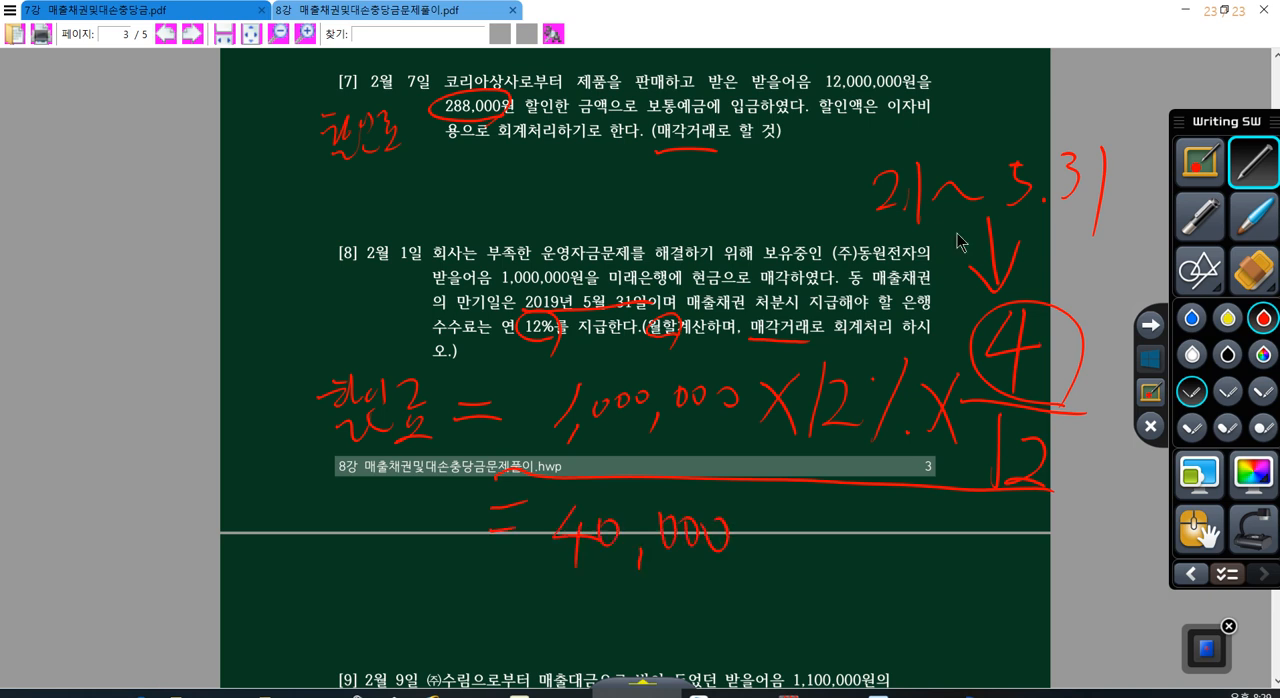
click(1150, 358)
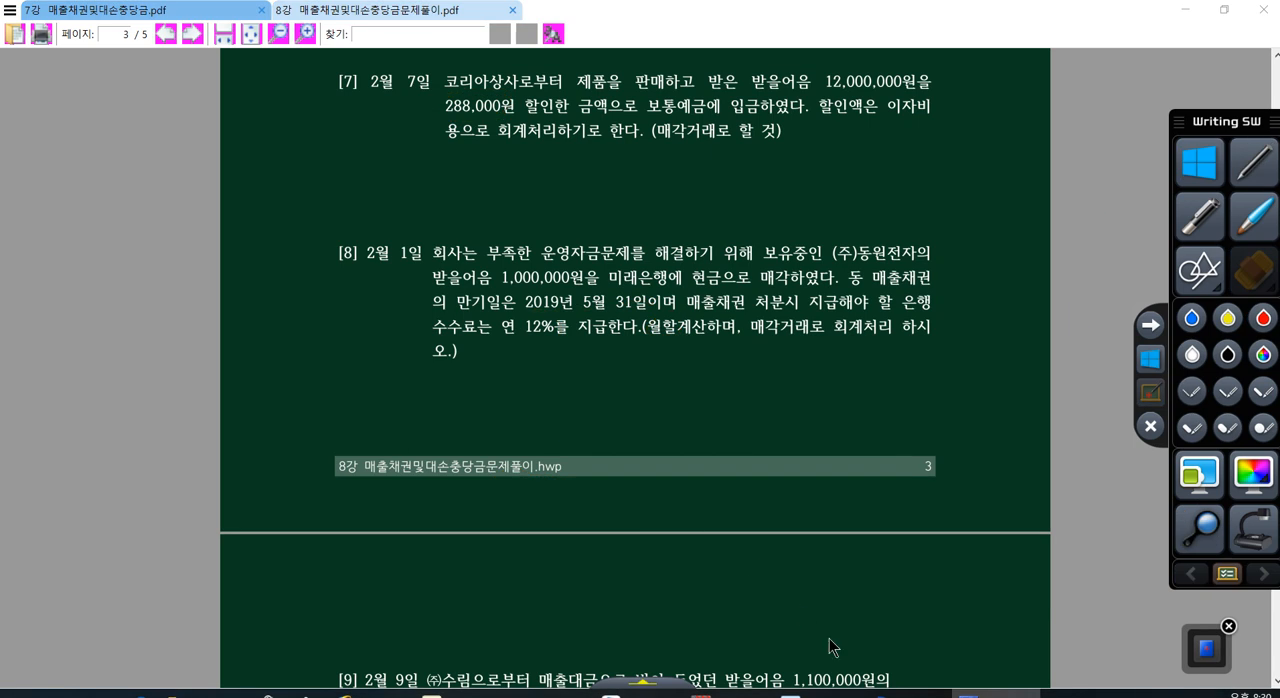
Step: Back in the voucher window, complete the day 1 line as a credit (대변) to 0110 받을어음, customer (주)동원전자, for 1,000,000
click(887, 693)
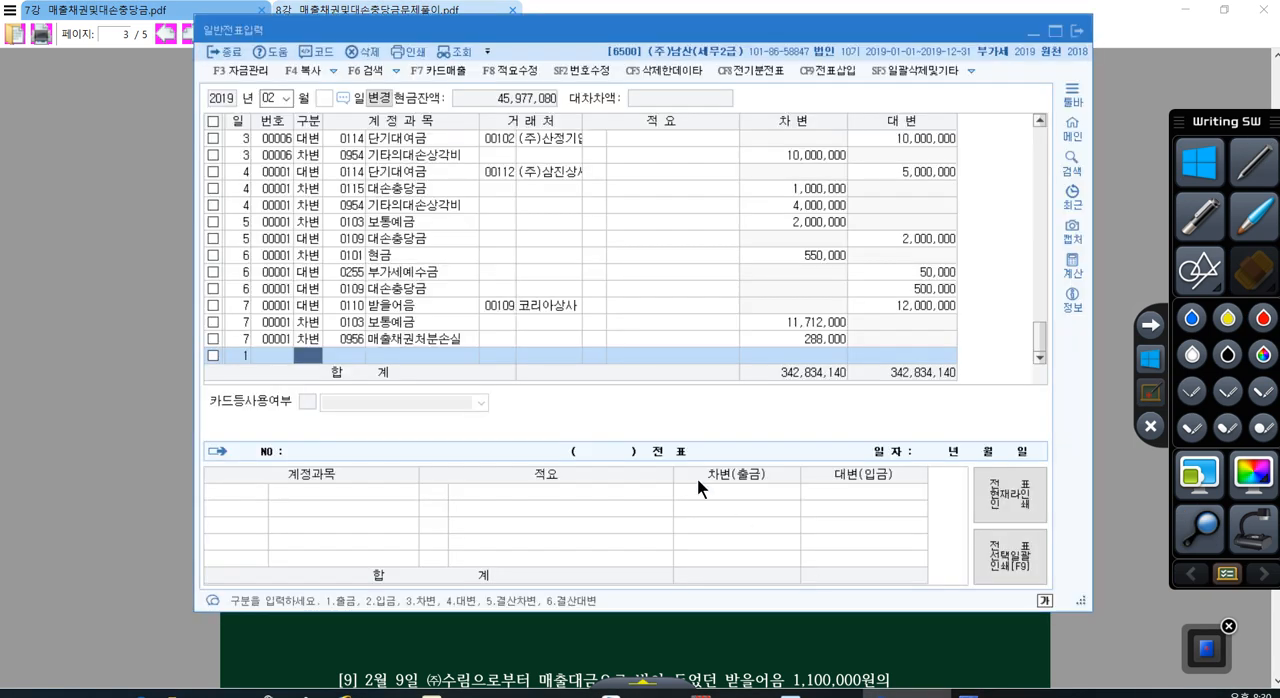
text(4)
key(Return)
text(110)
key(Return)
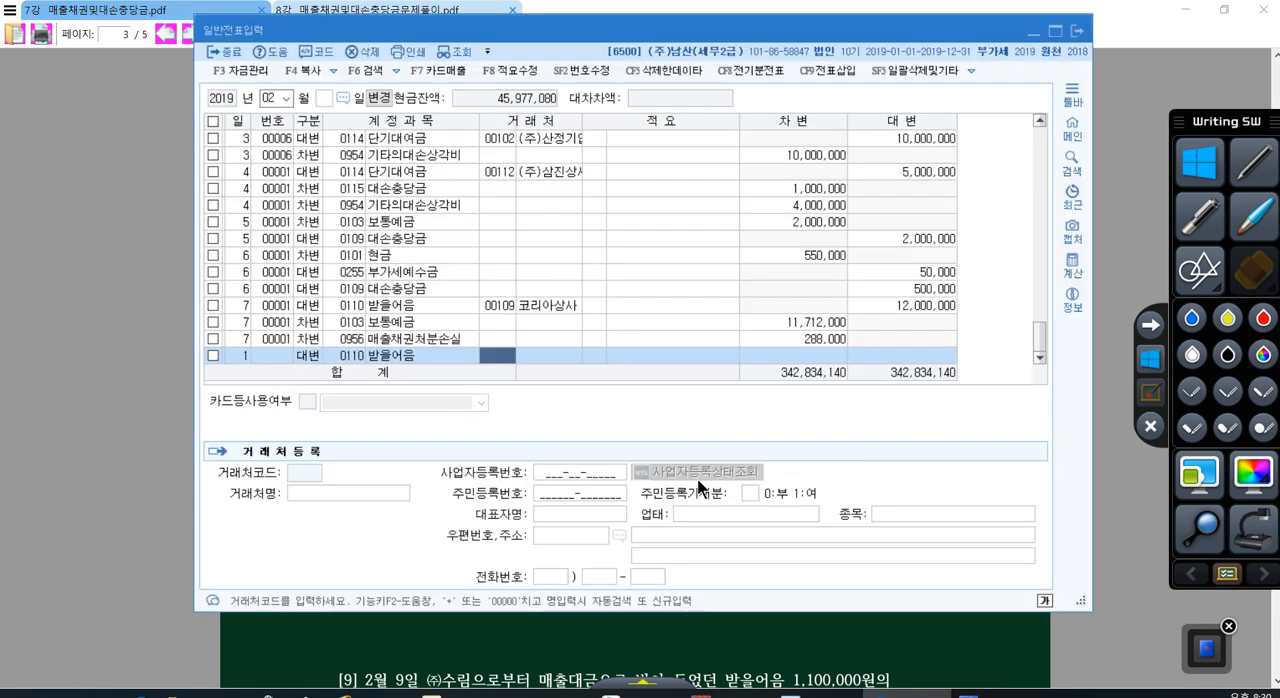
text(+동원)
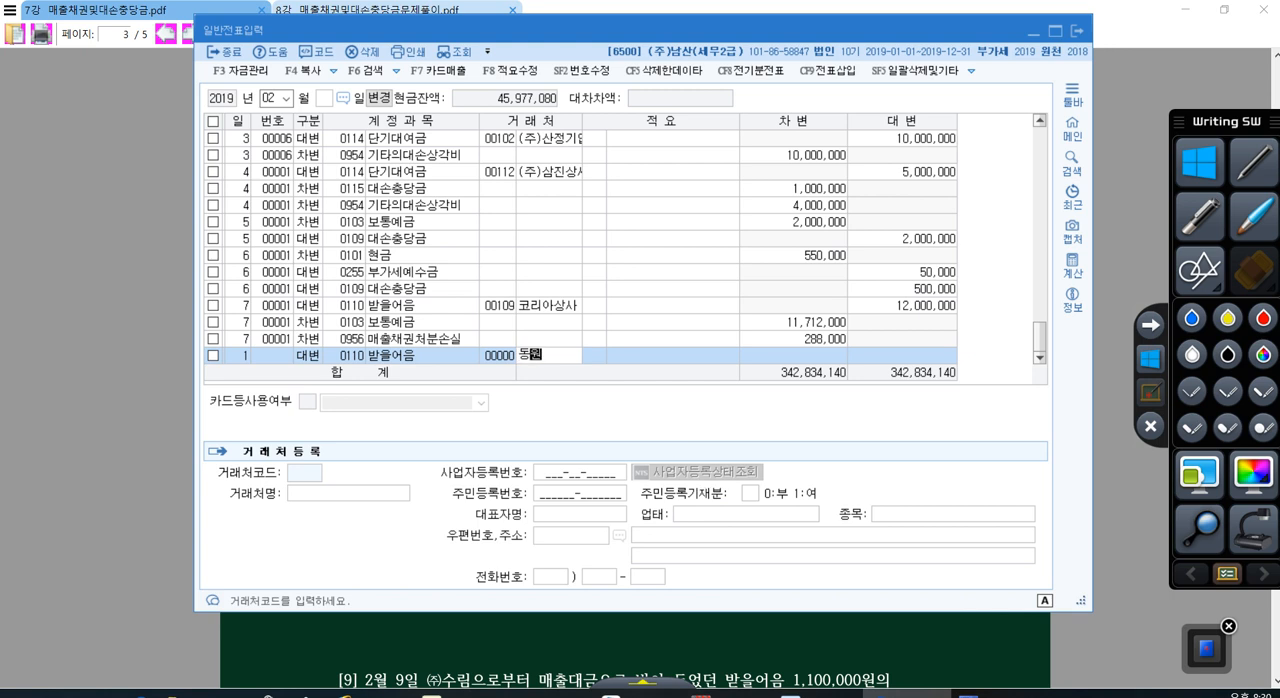
key(Return)
key(Return)
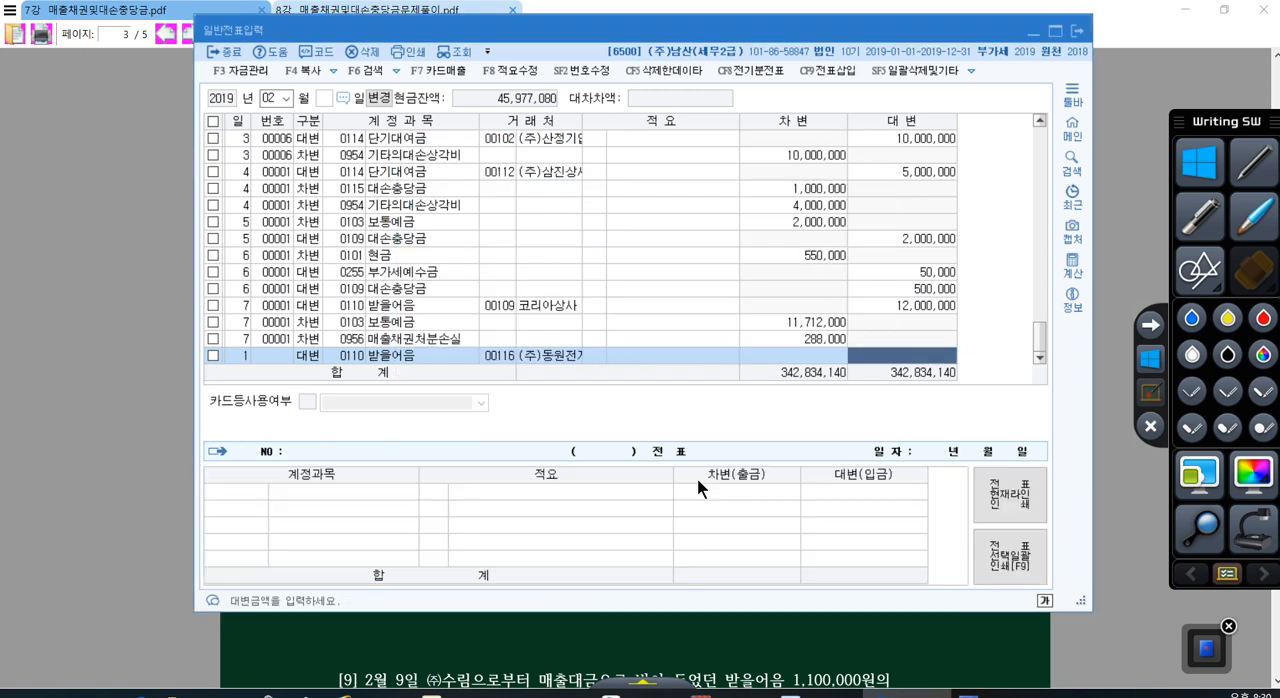
text(1++)
Step: Add a debit (차변) line dated day 1 with account 0101 현금 and set its amount to 960,000
key(Return)
key(Return)
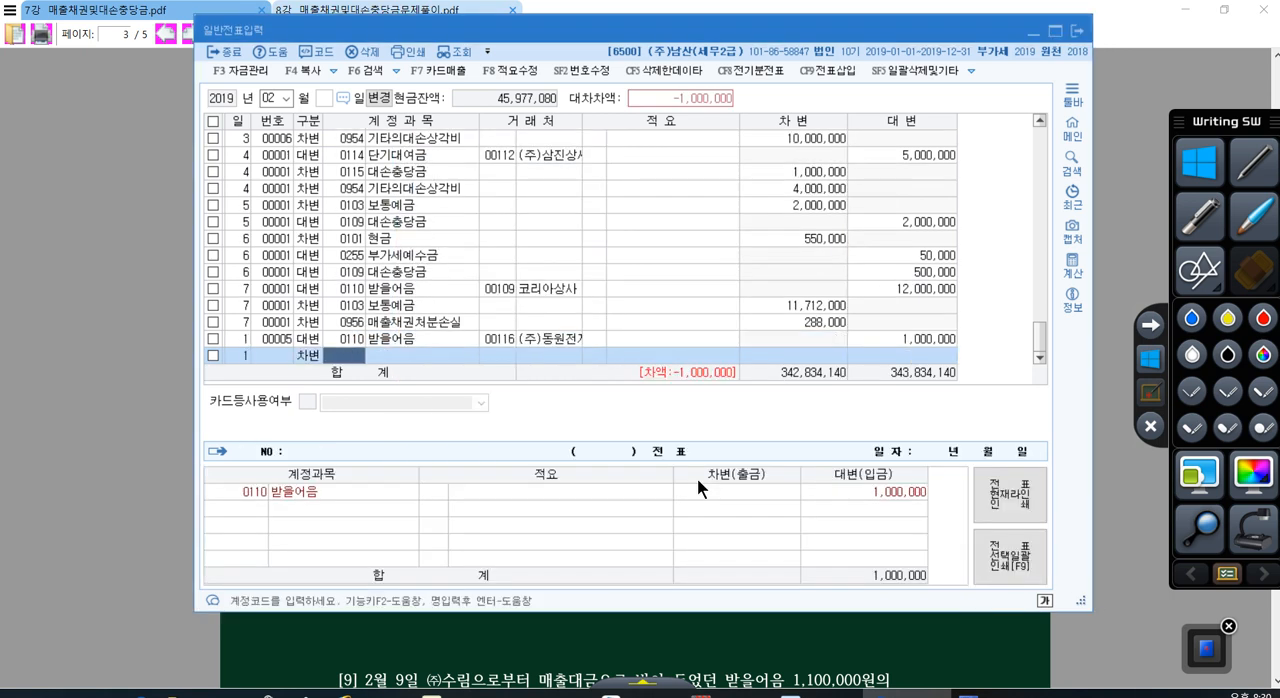
text(101)
key(Return)
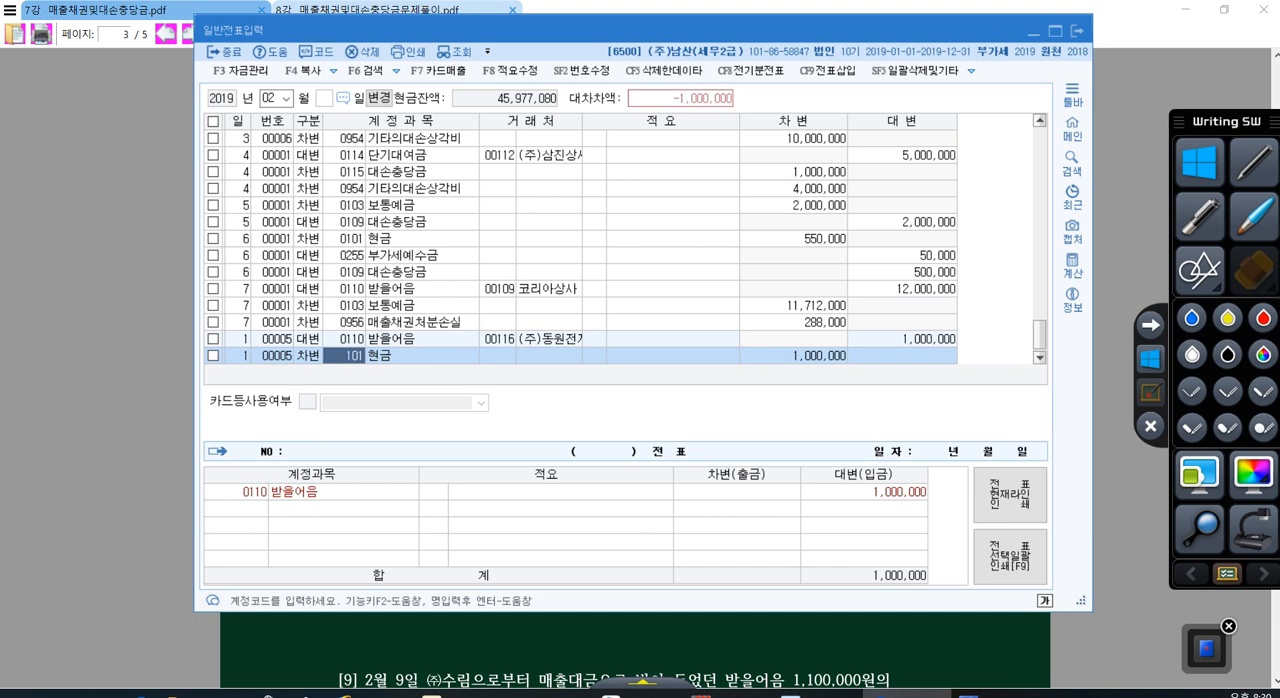
key(Return)
key(Return)
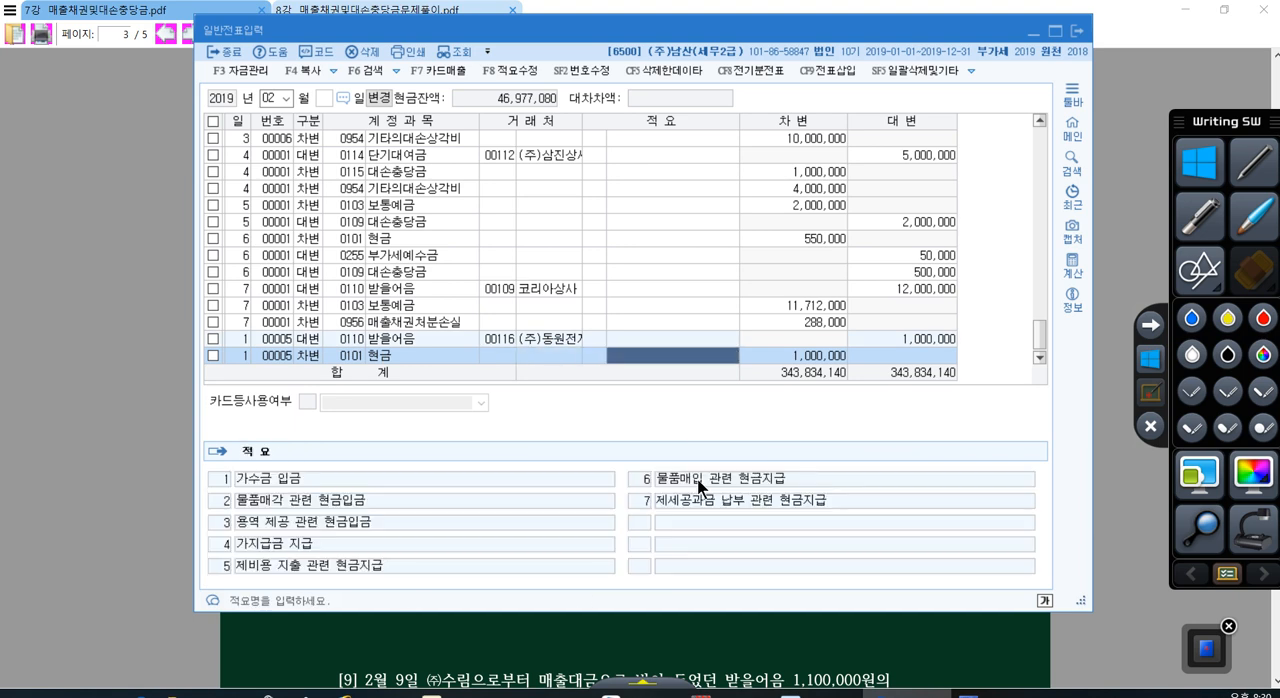
text(9)
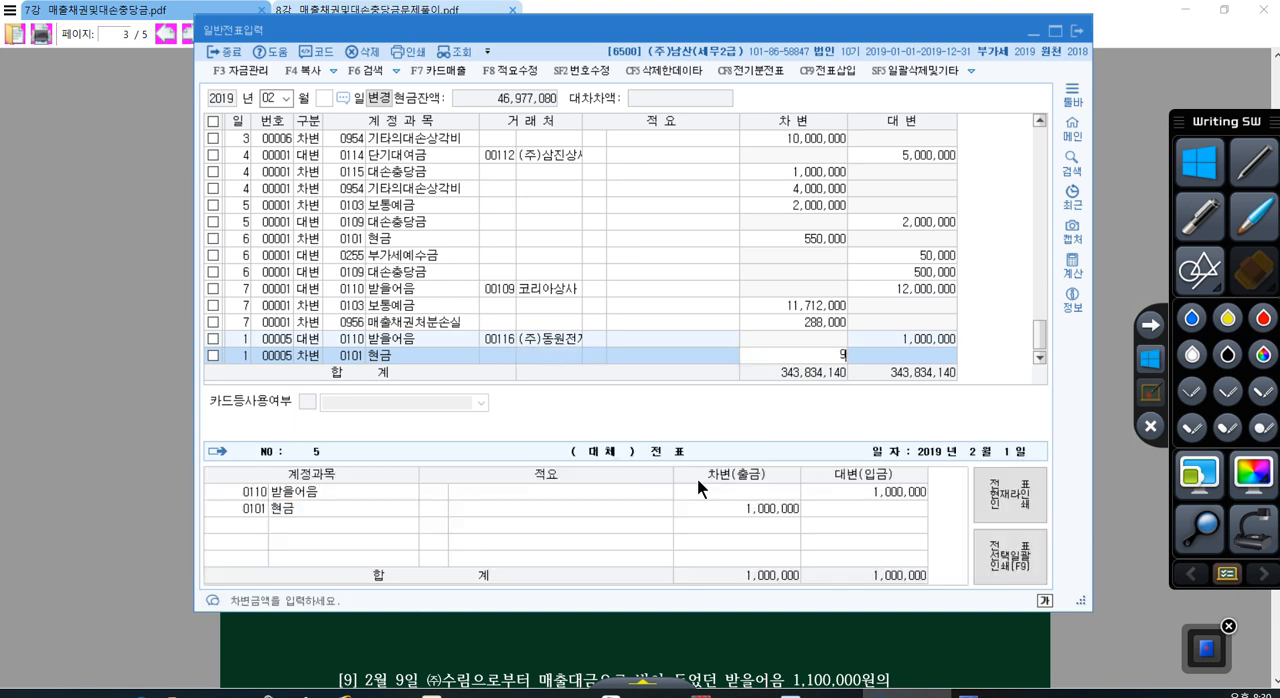
text(60,000)
key(Return)
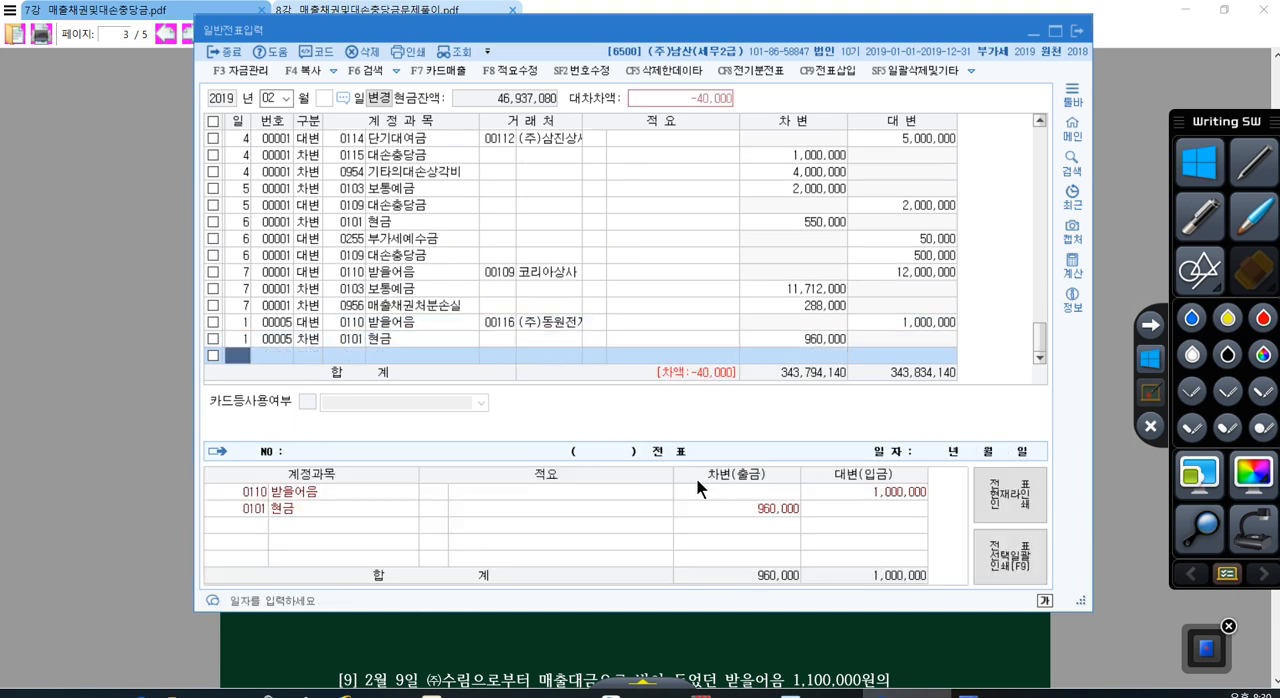
Step: Add a debit (차변) line dated day 1 to account 0956 매출채권처분손실 for 40,000
key(Return)
text(3)
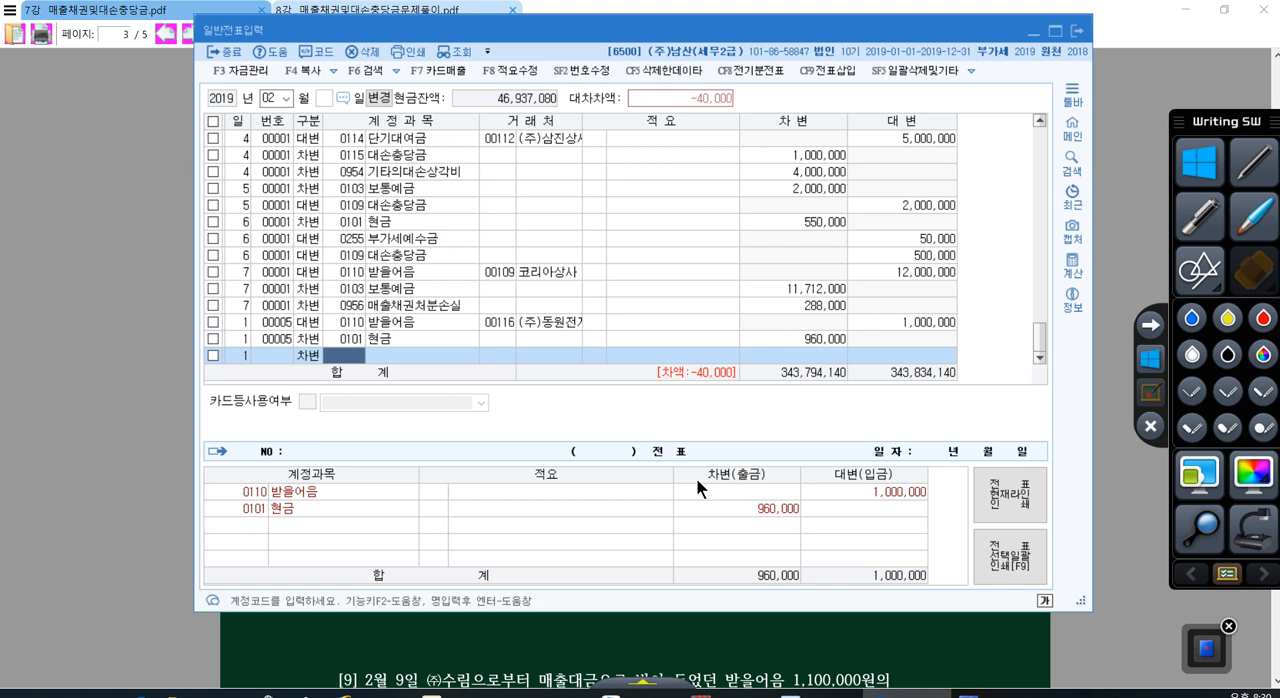
text(0956)
key(Return)
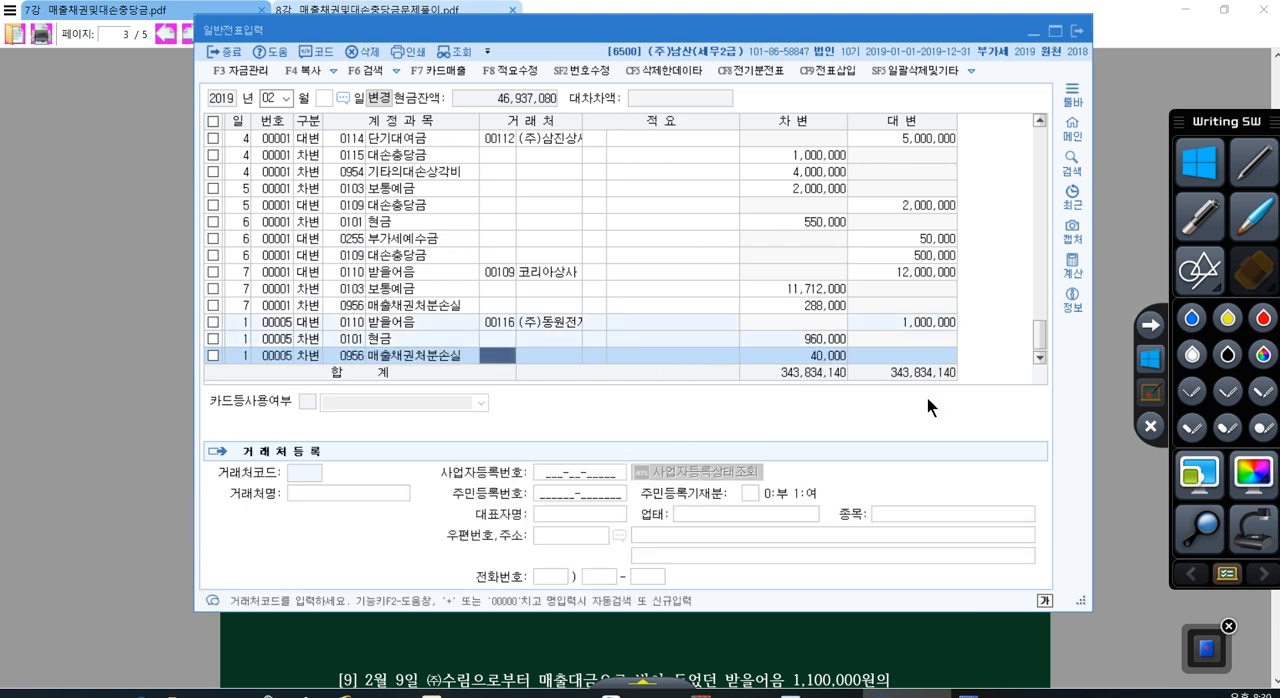
click(842, 355)
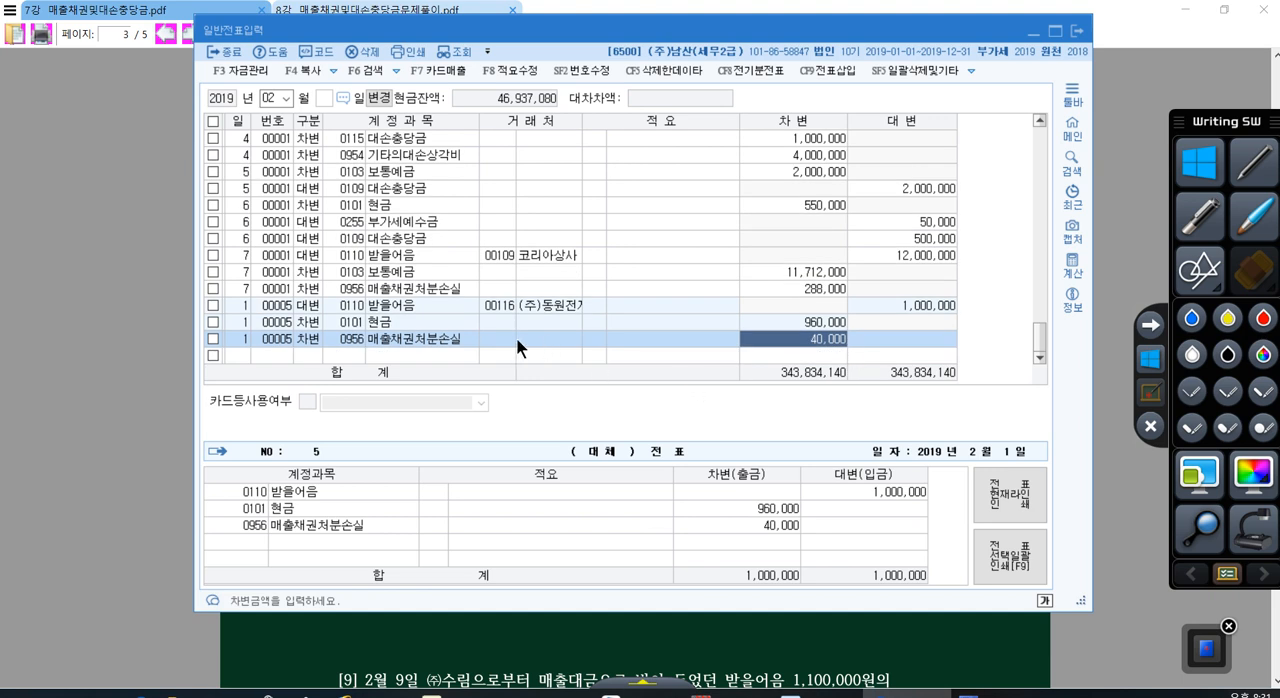
Step: Start a credit (대변) line dated day 9 with account 0110 받을어음
key(Return)
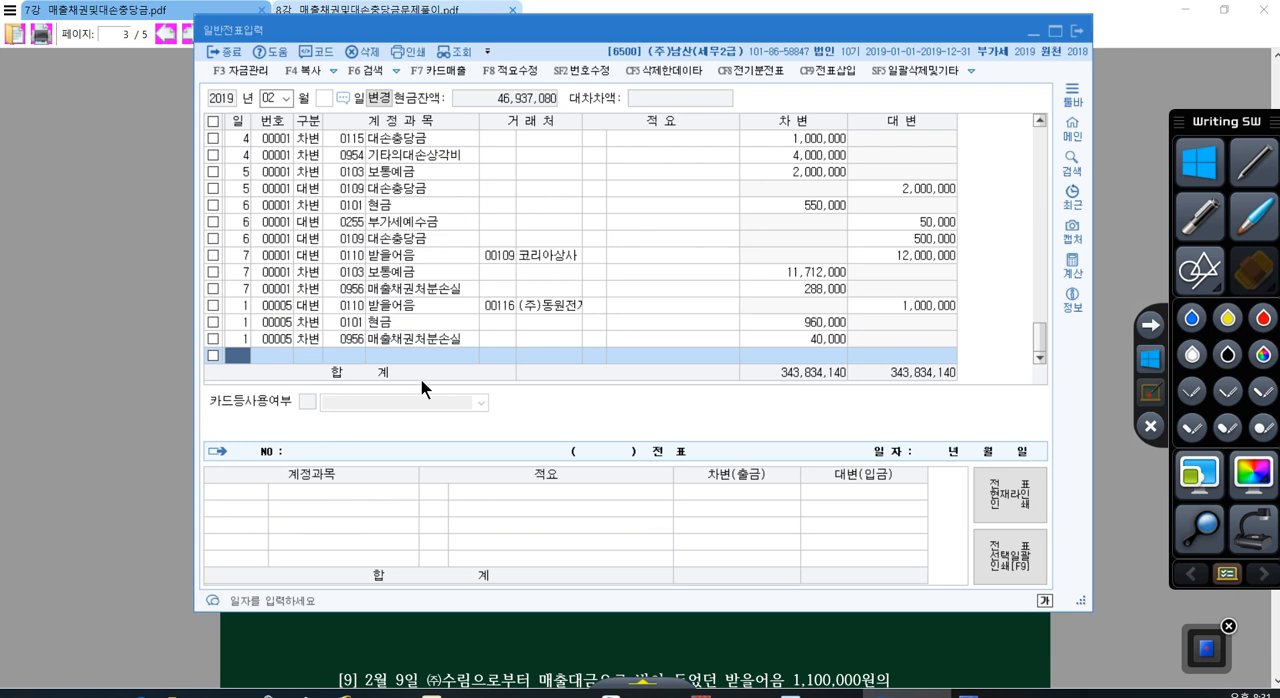
text(9)
key(Return)
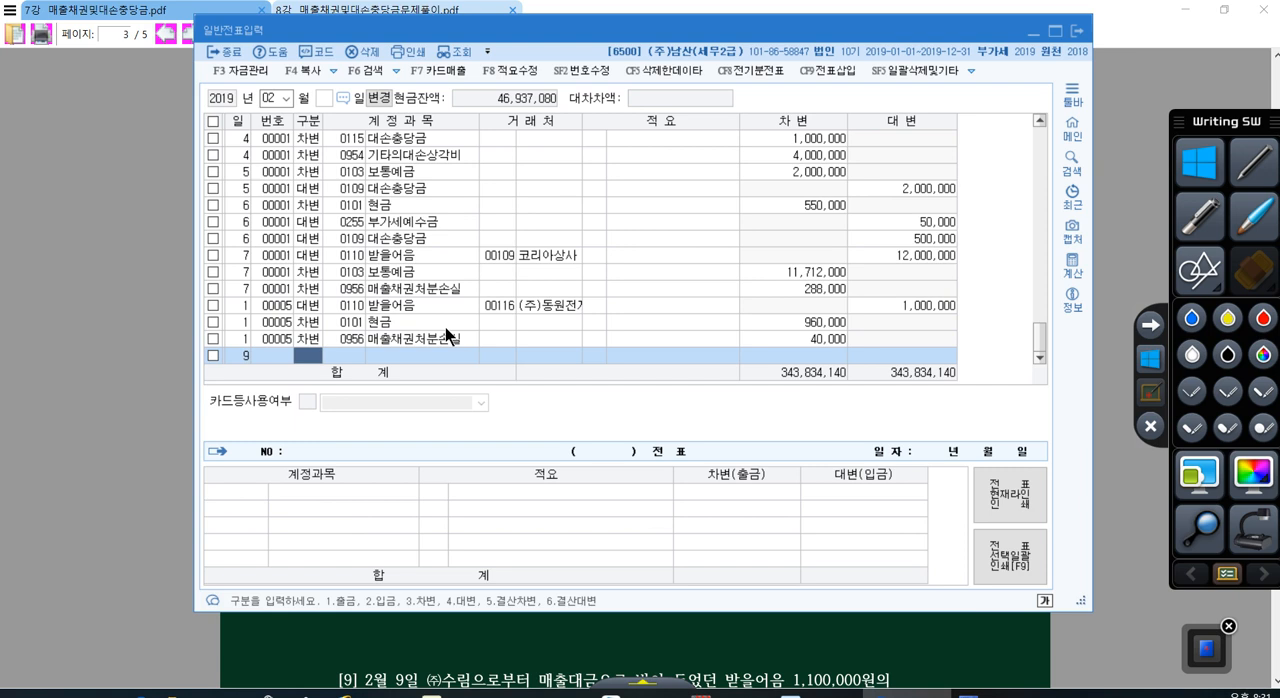
text(4)
key(Return)
text(110)
key(Return)
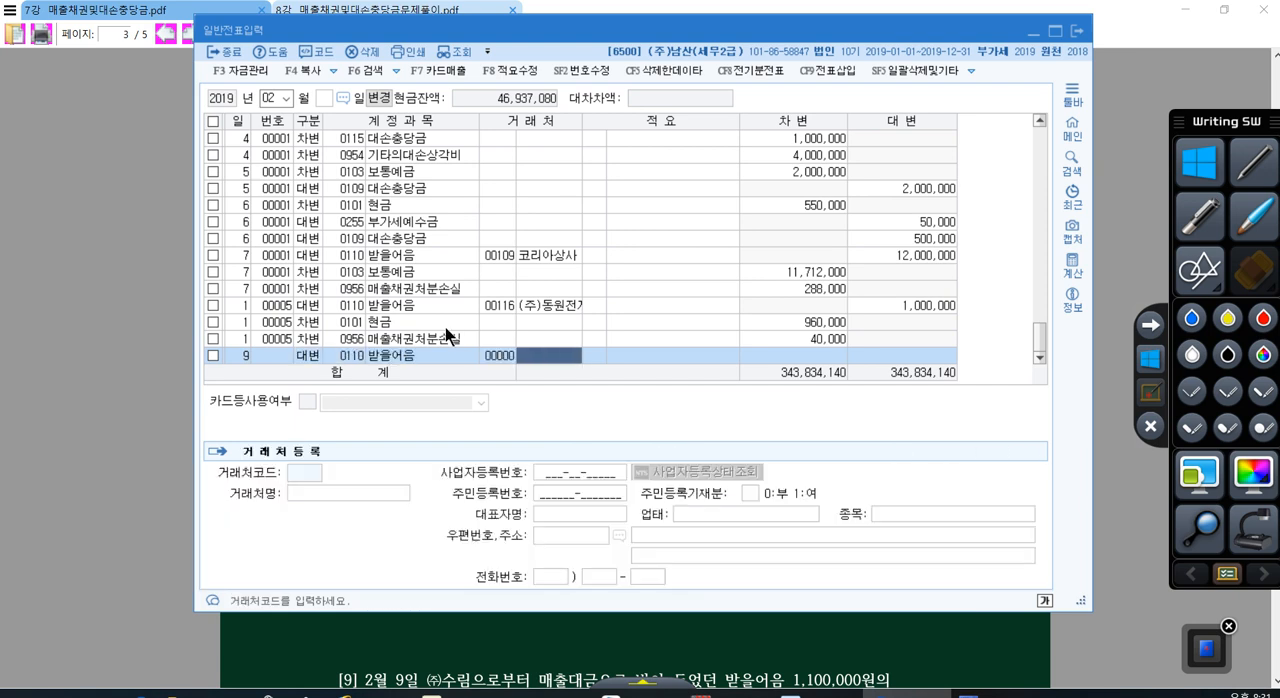
Step: Assign customer (주)수림 to the day 9 받을어음 line and set its credit amount to 1,100,000
text(수림)
key(Return)
key(Return)
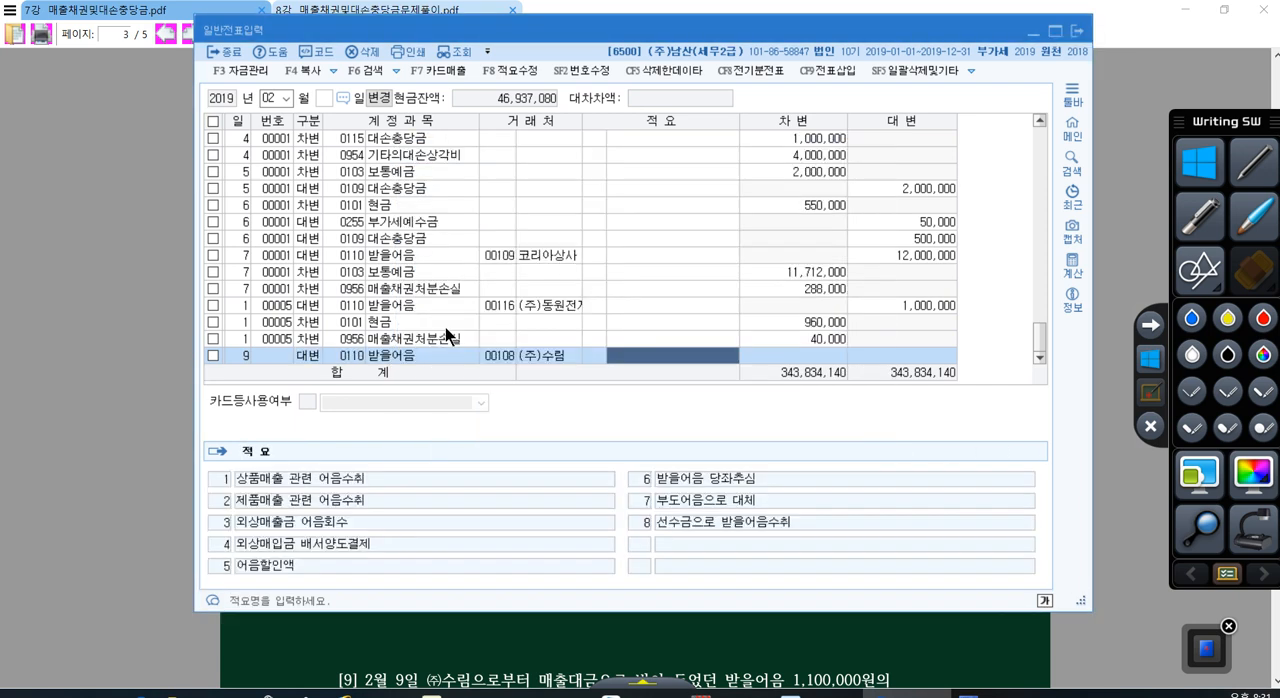
key(Return)
text(1,100,000)
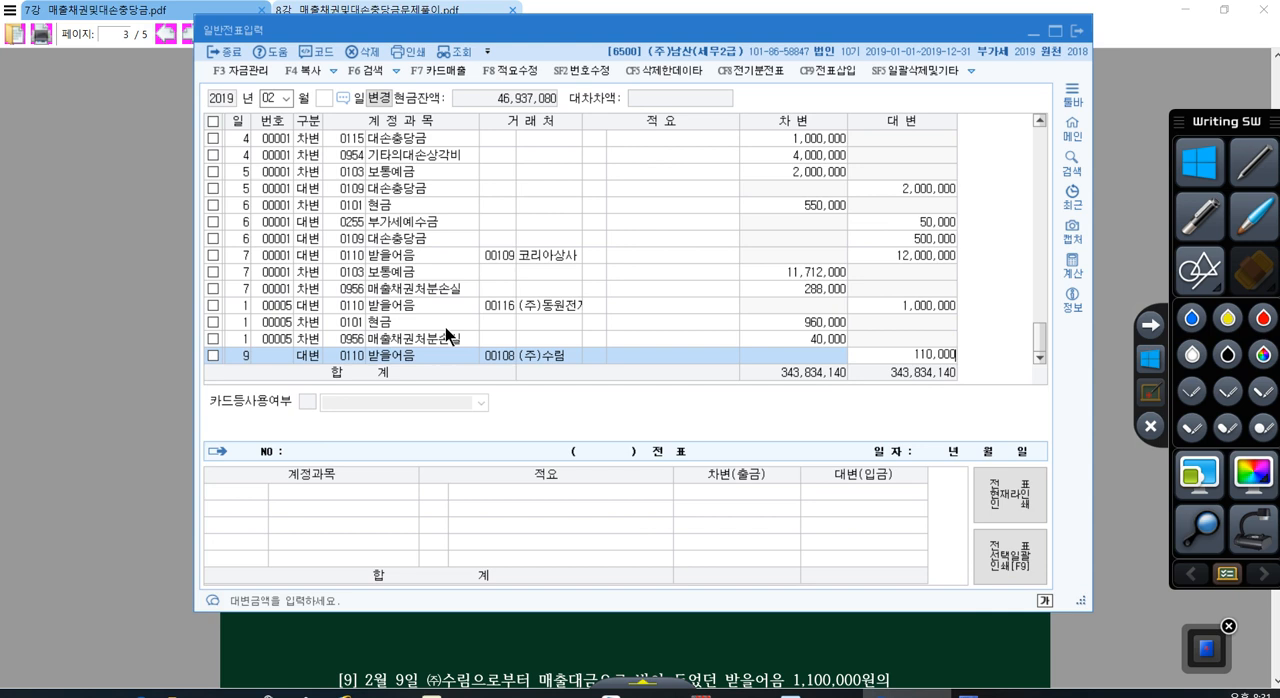
key(Return)
Step: Add a debit (차변) line dated day 9 to account 0255 부가세예수금 for 100,000
key(Return)
text(3)
key(Return)
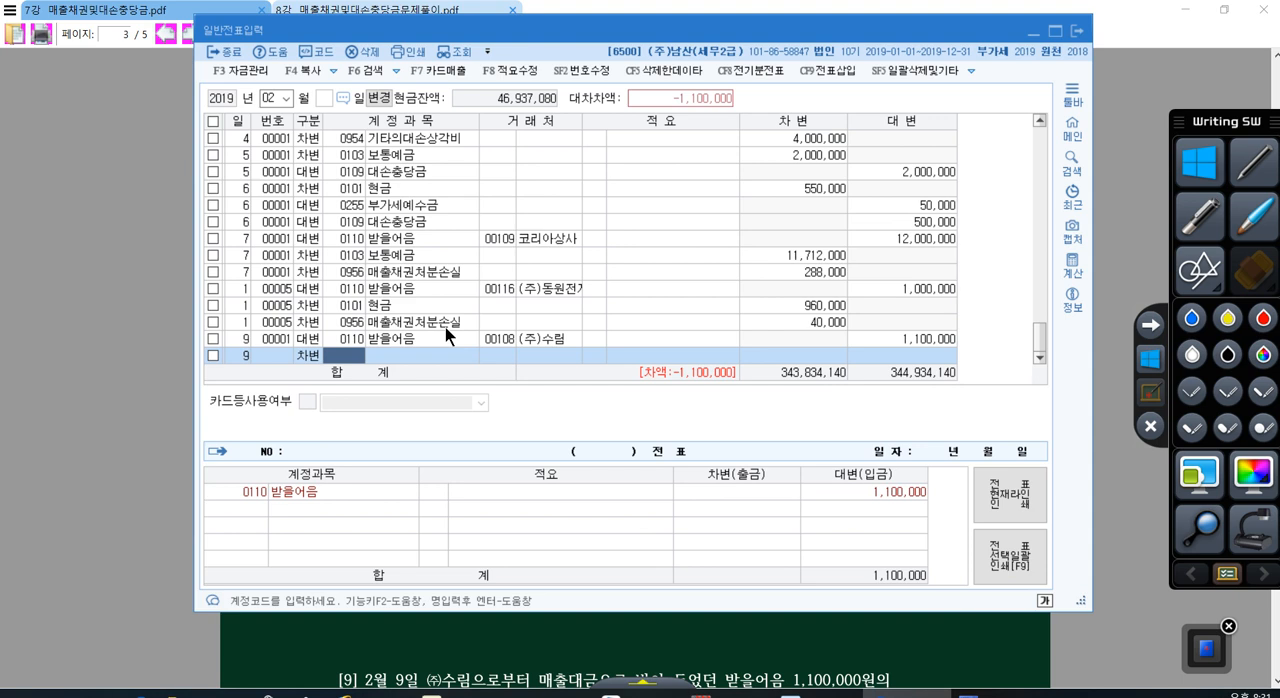
text(225)
key(Return)
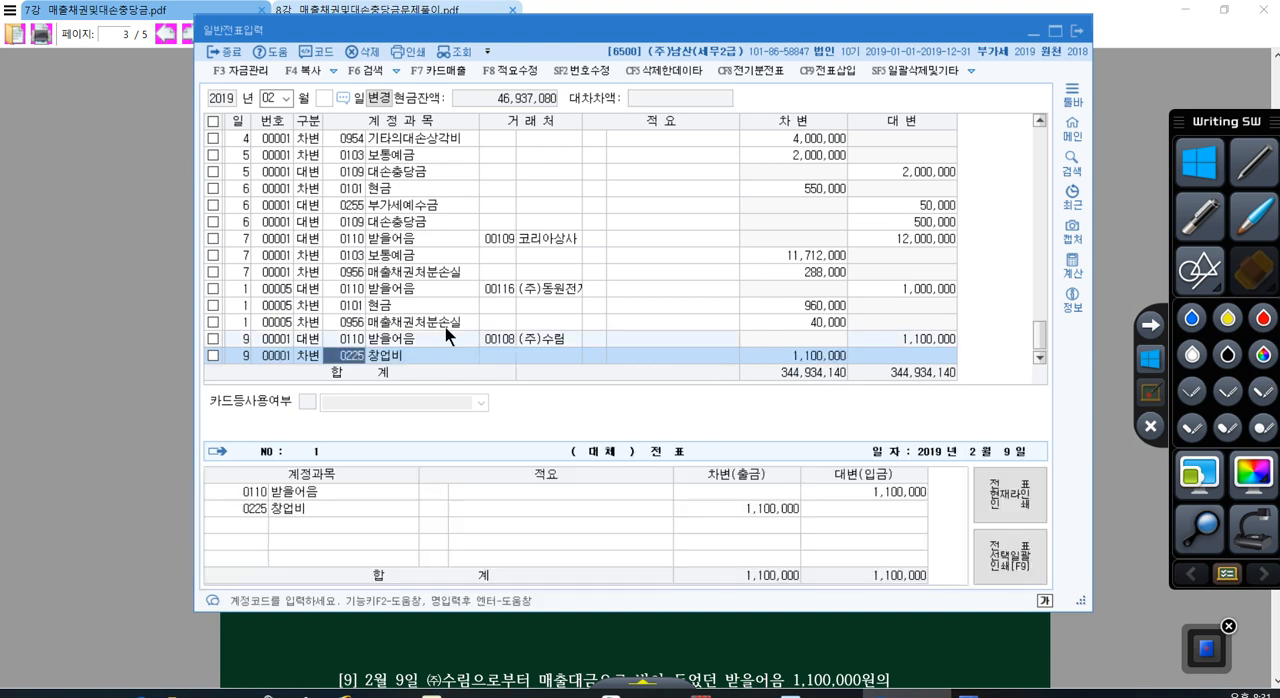
text(255)
key(Return)
key(Return)
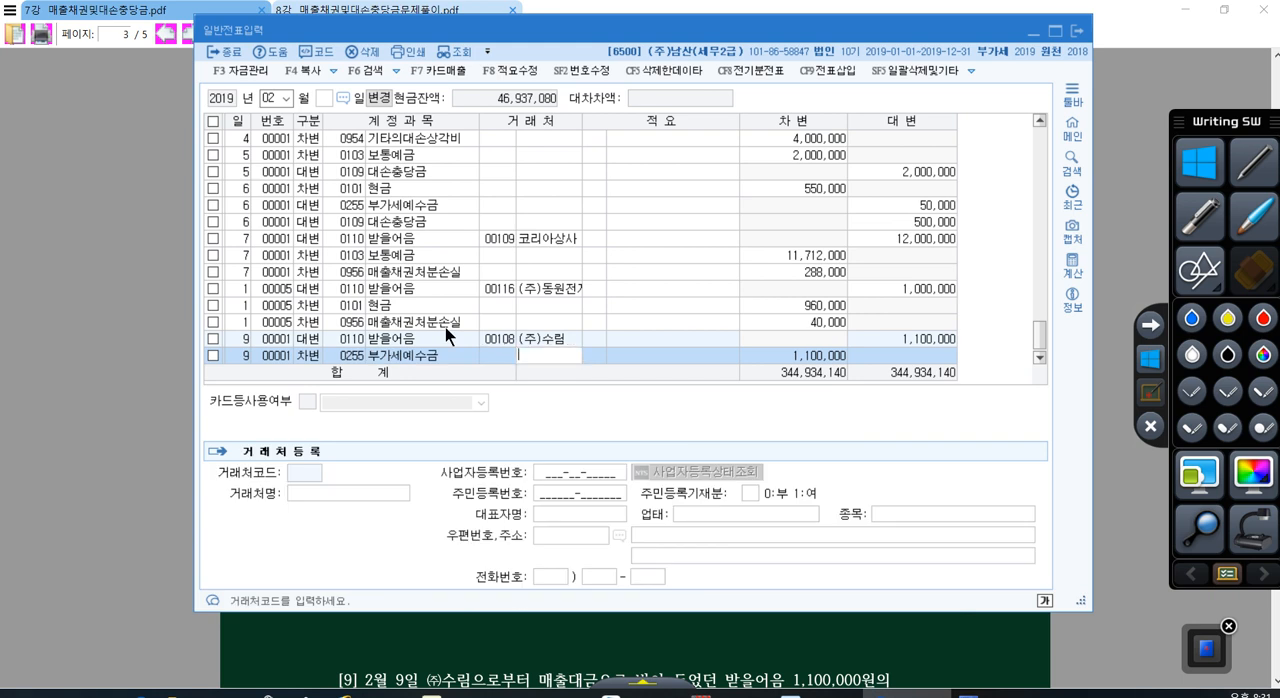
key(Return)
text(100,0)
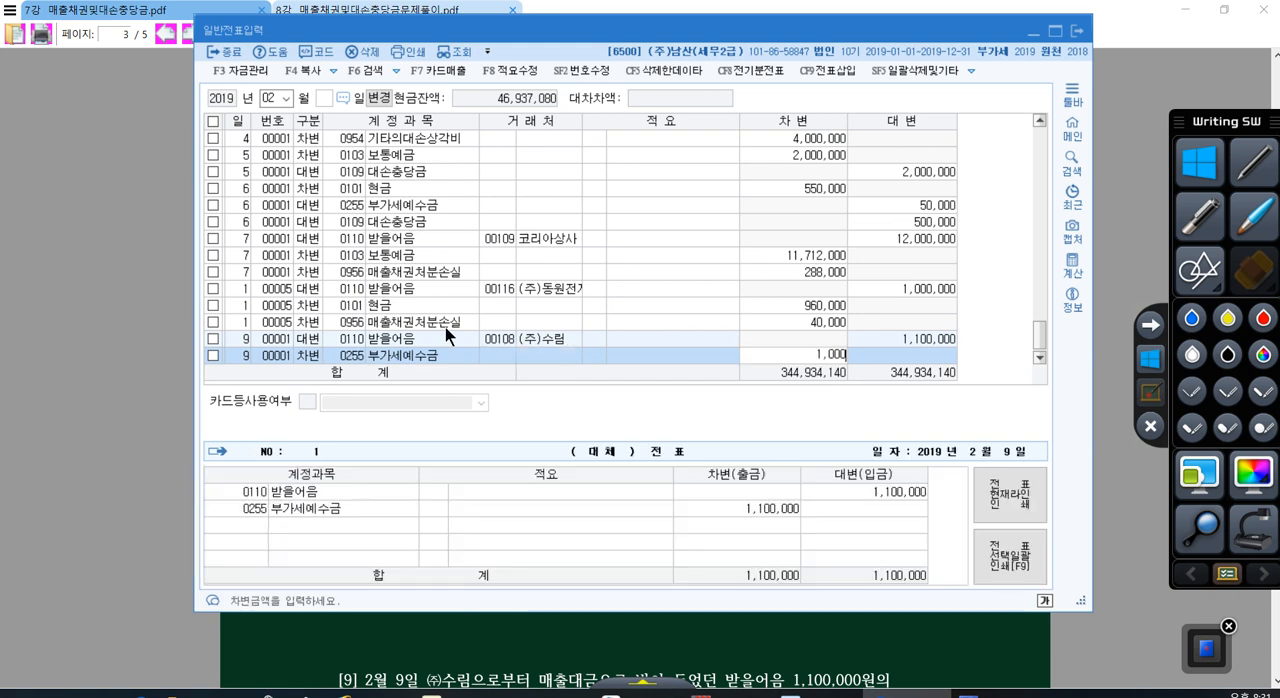
text(00)
key(Return)
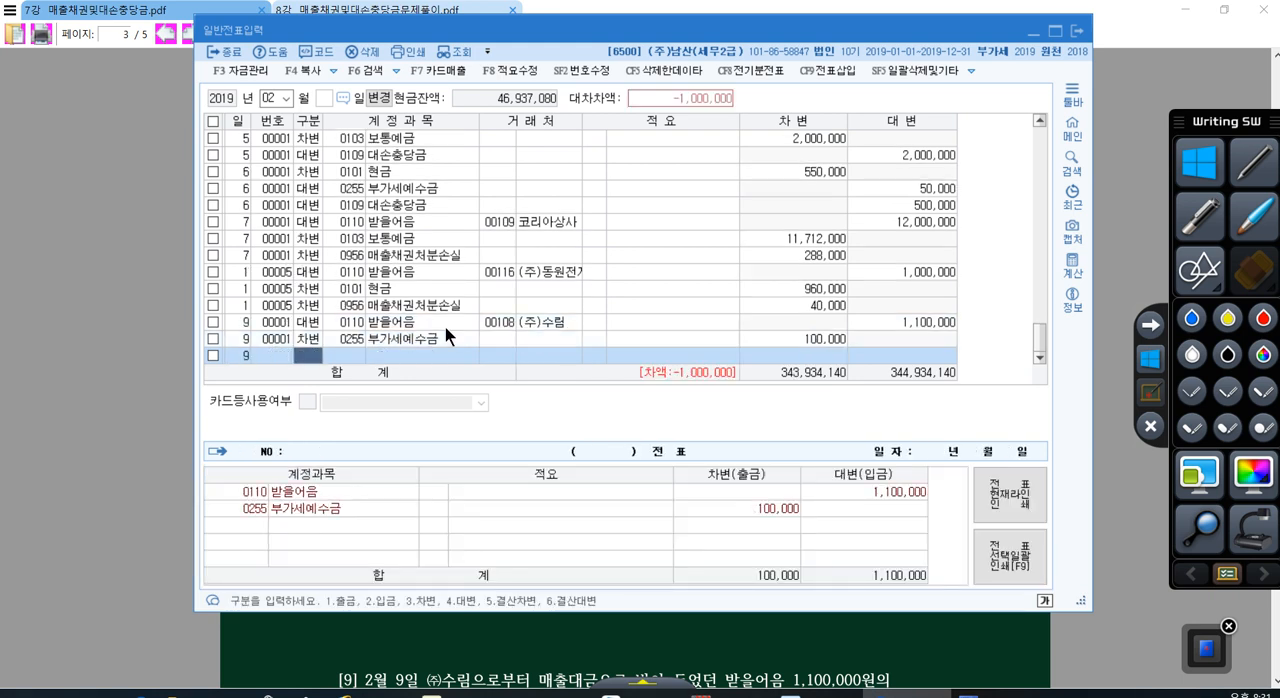
Step: Add a debit (차변) line dated day 9 to 0111 대손충당금, the allowance for 받을어음, for 800,000
text(대손)
key(Return)
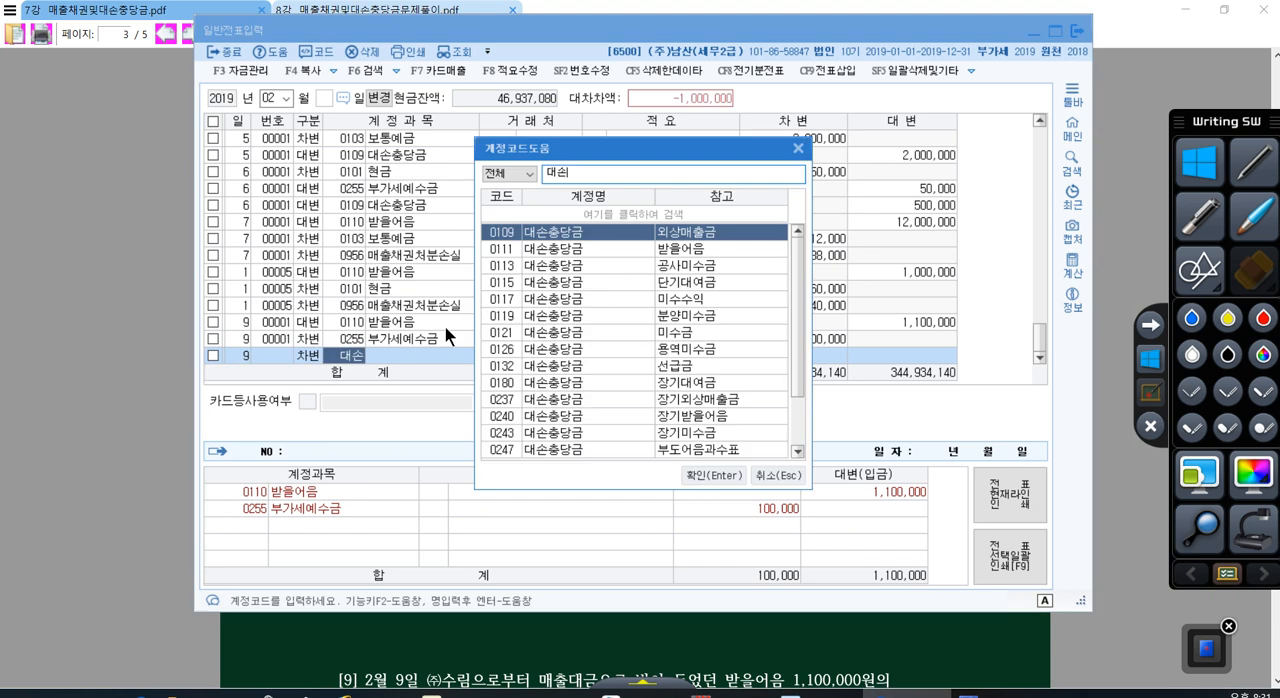
key(Down)
key(Return)
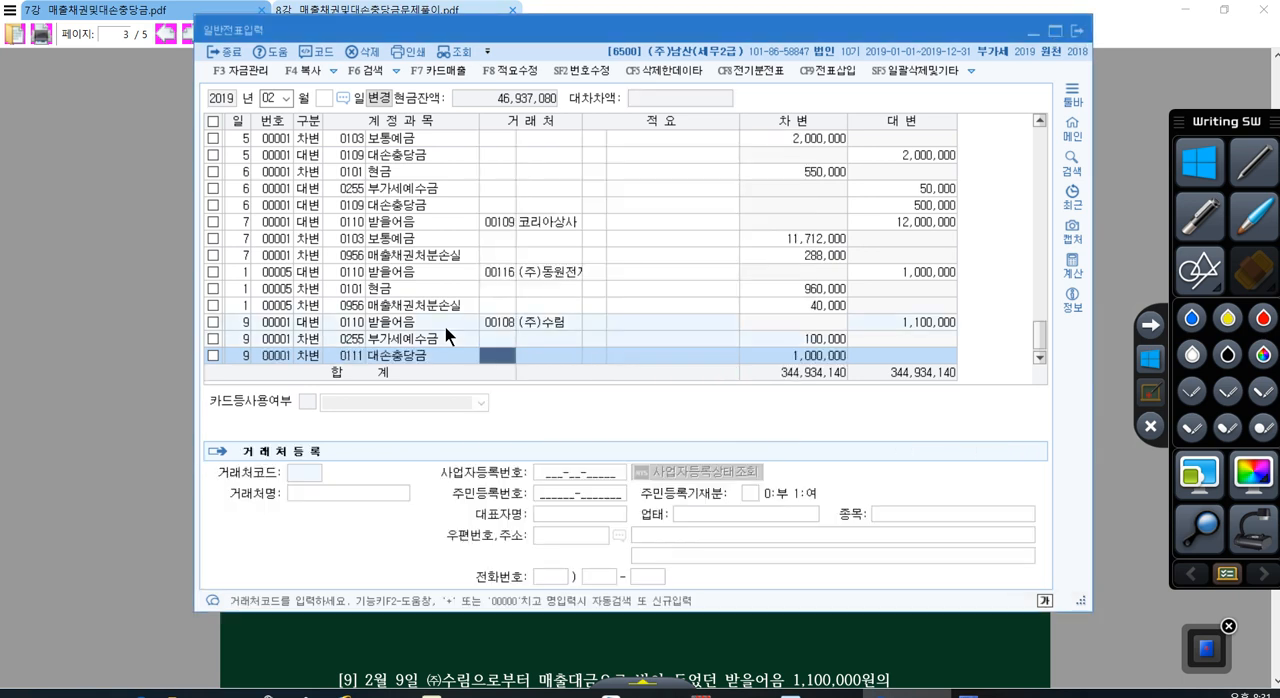
click(356, 323)
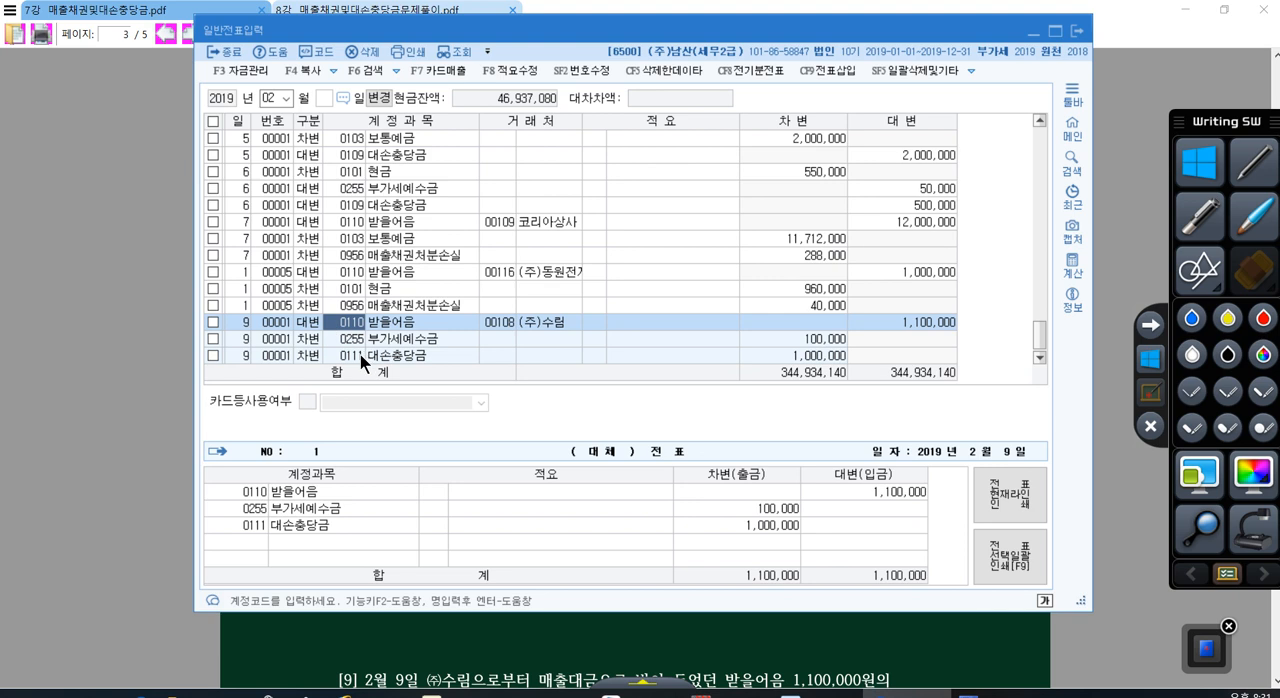
click(360, 355)
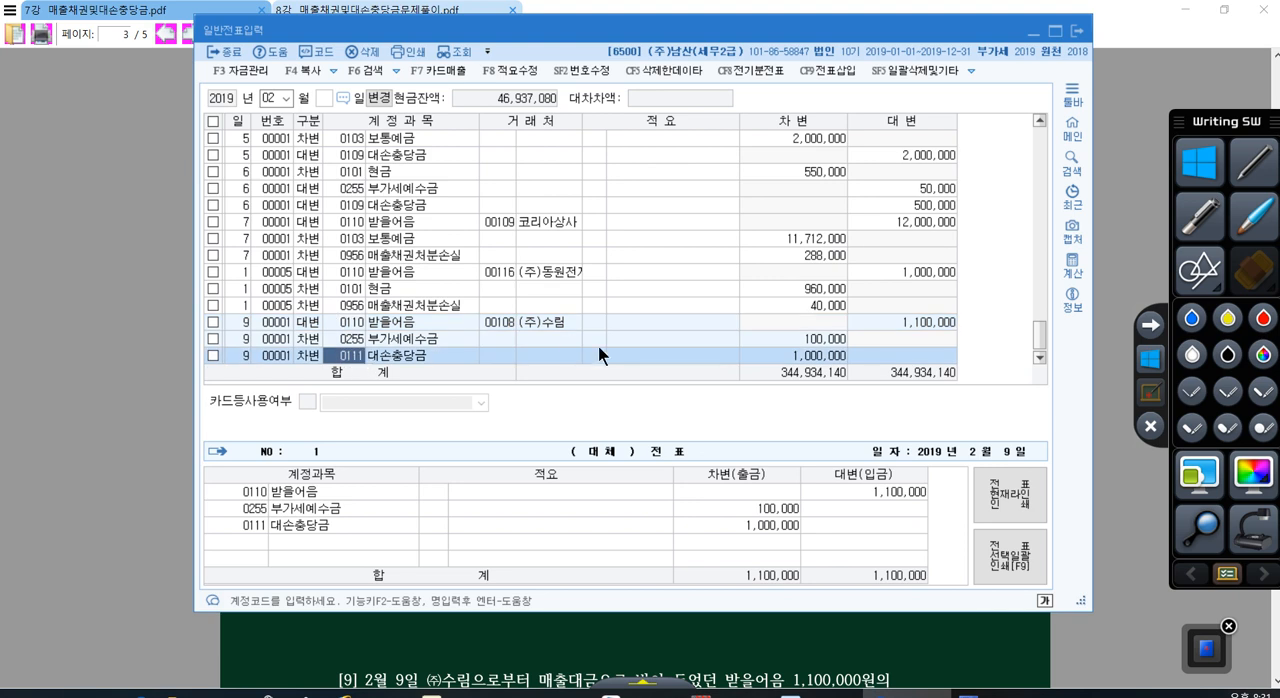
click(760, 358)
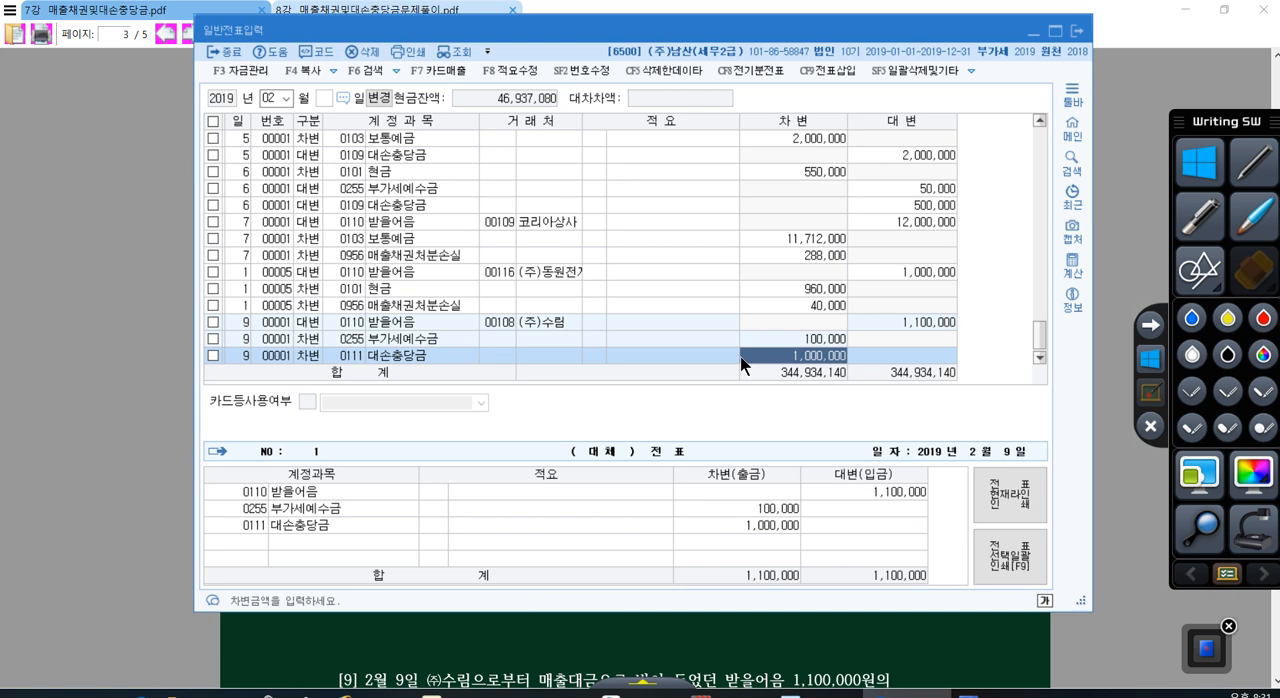
text(800000)
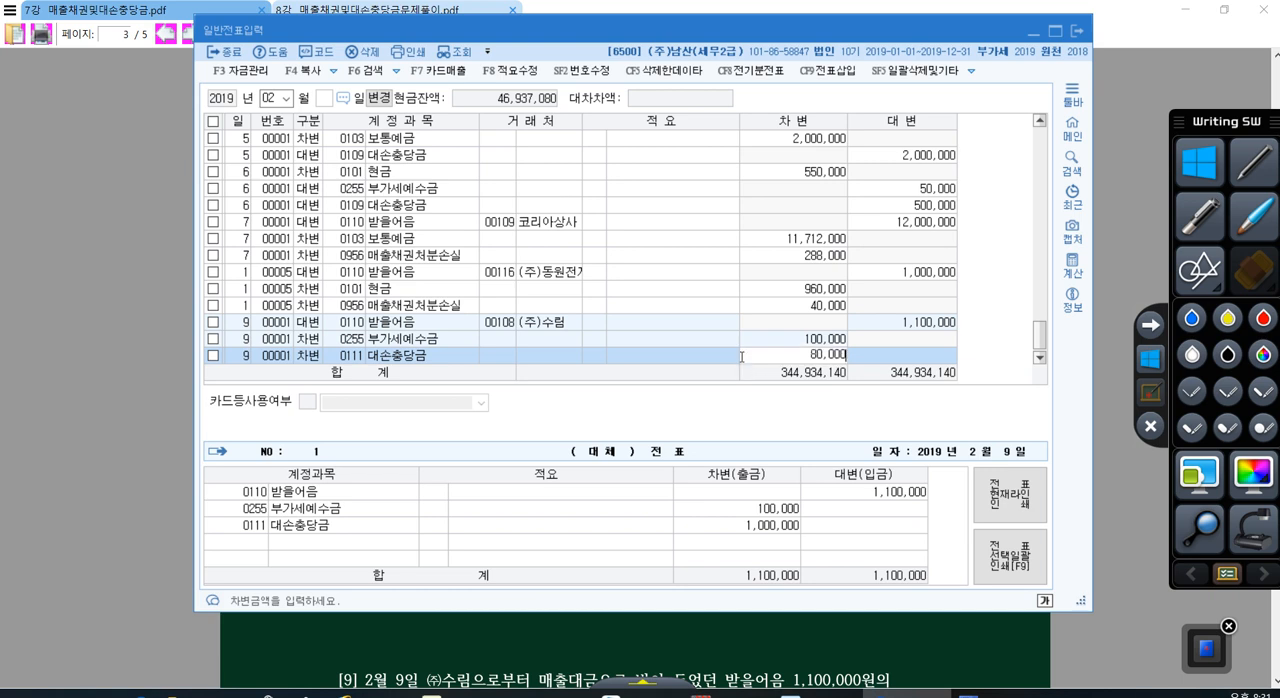
key(Return)
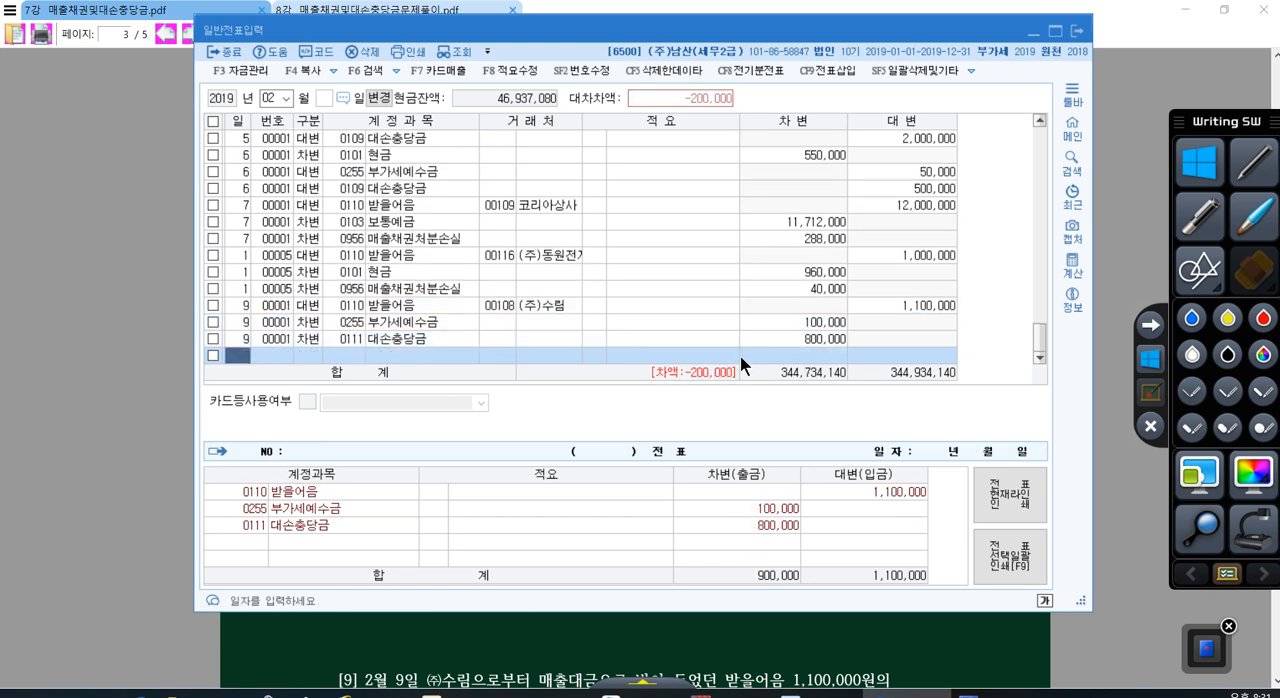
Step: Add a debit (차변) line dated day 9 to account 0835 대손상각비 for 200,000 and complete the voucher
text(9)
key(Return)
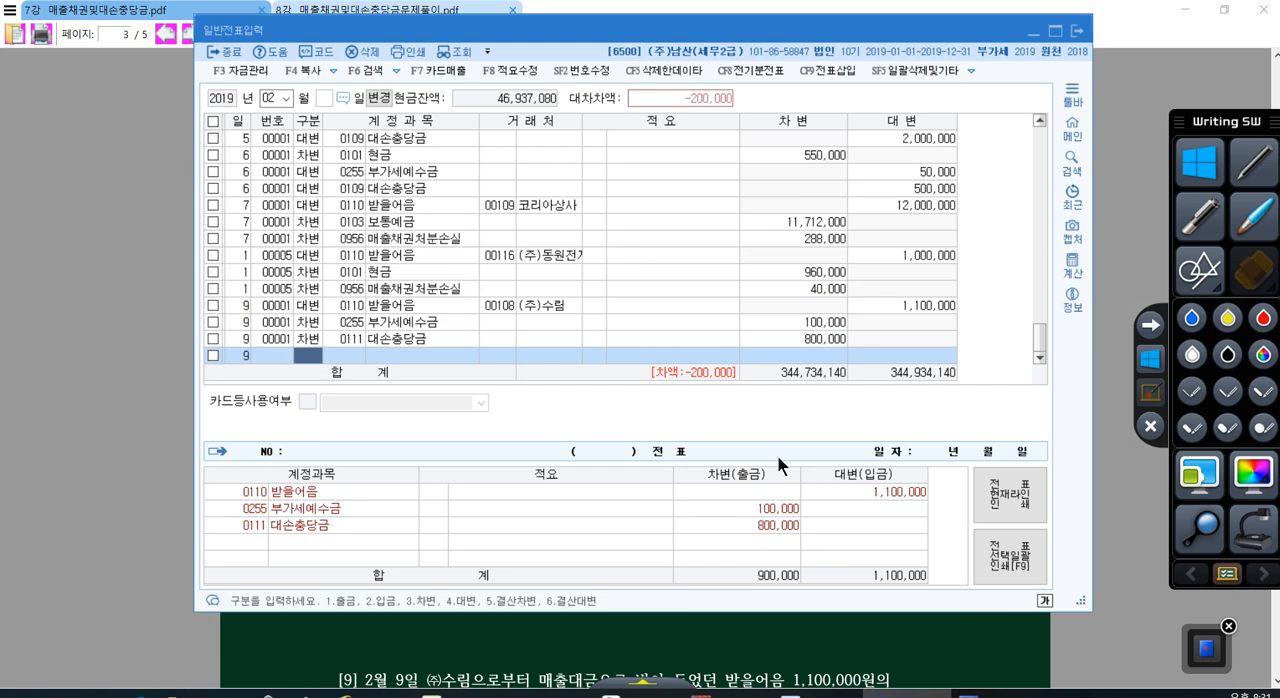
text(3)
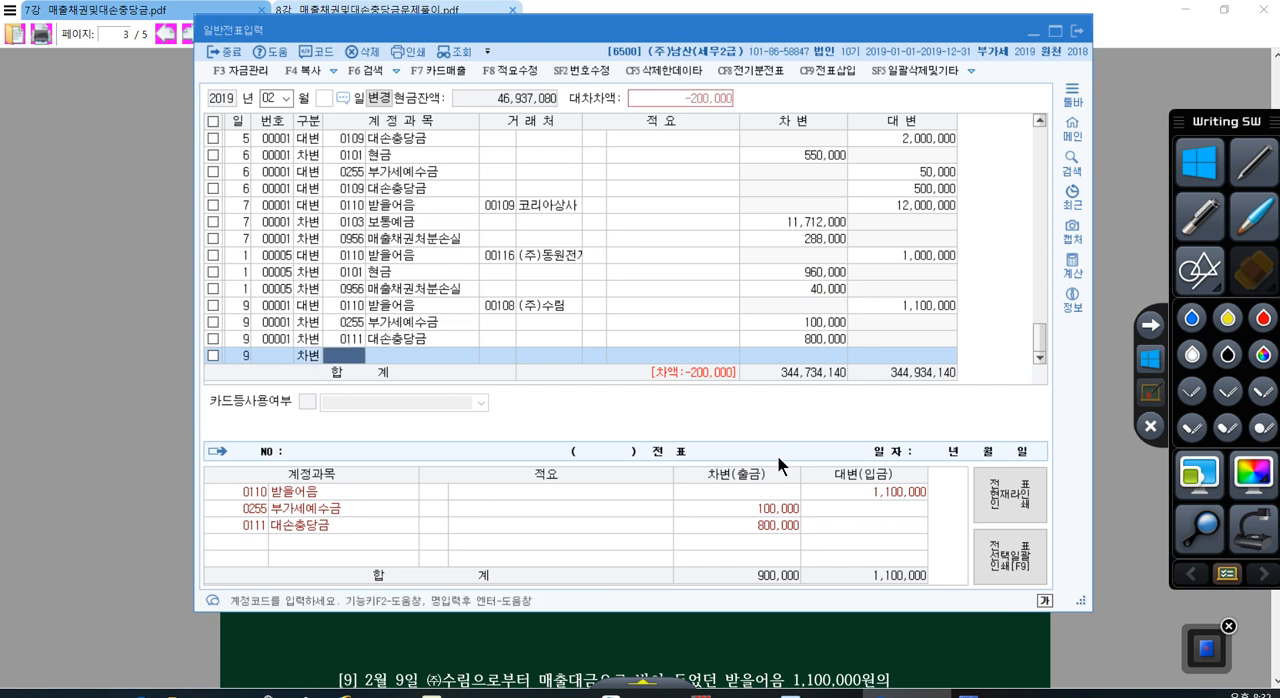
text(대손ㅊ)
key(Return)
key(Return)
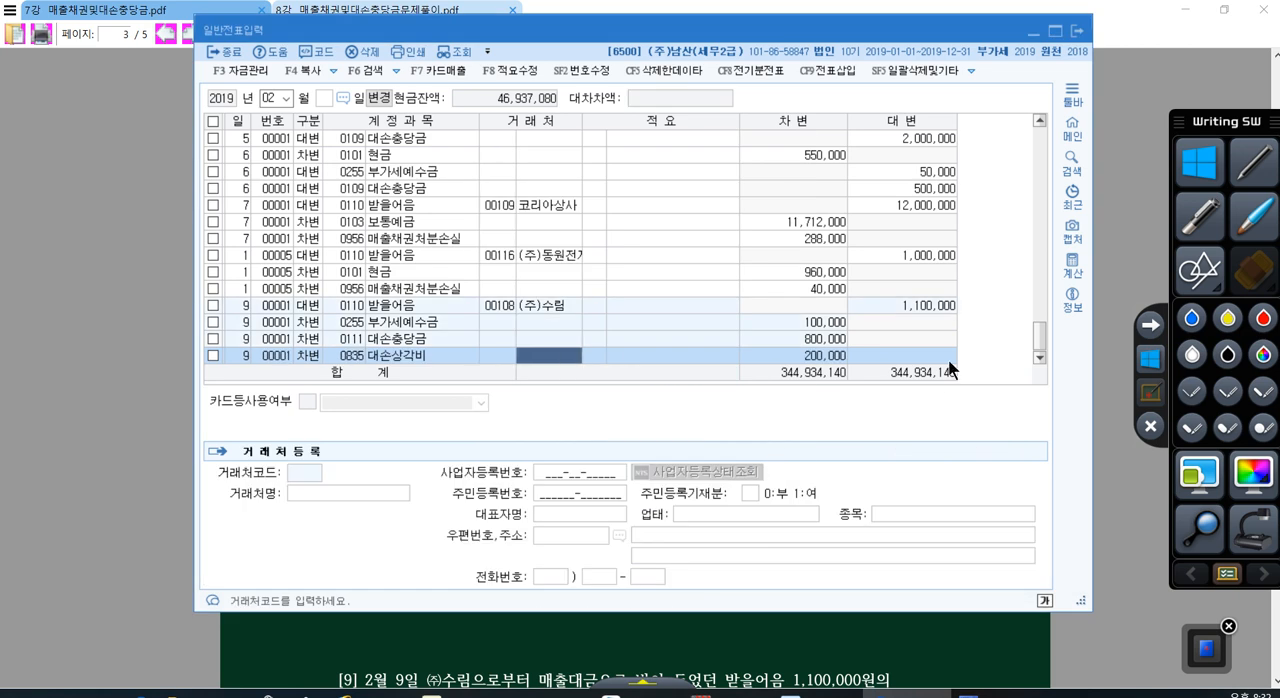
click(823, 321)
click(823, 338)
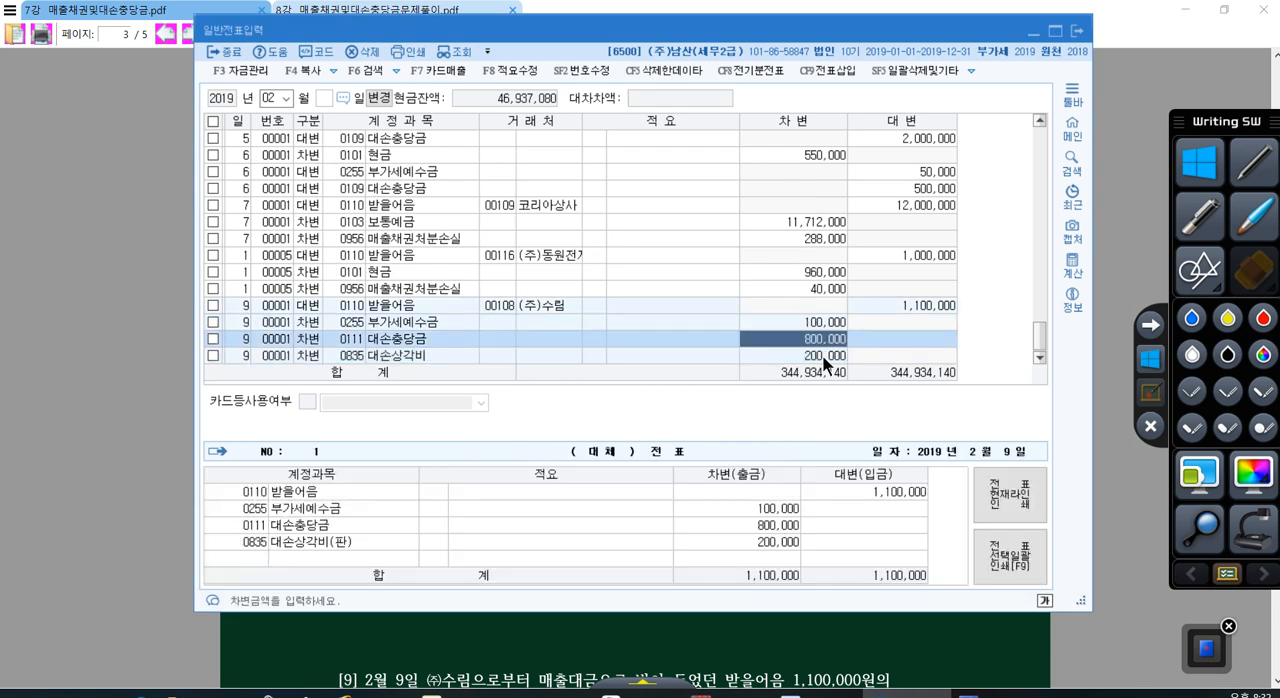
click(822, 355)
key(Return)
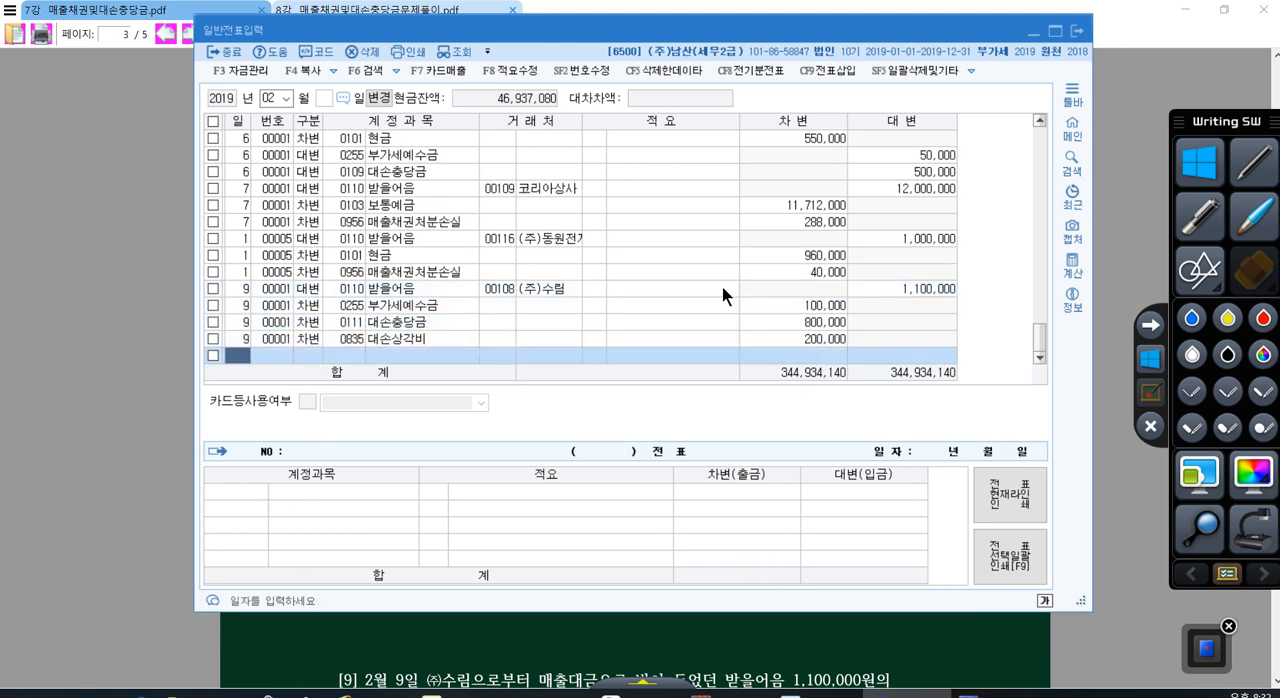
Step: Start a debit (차변) line dated day 10 with account 0103 보통예금
text(10)
key(Return)
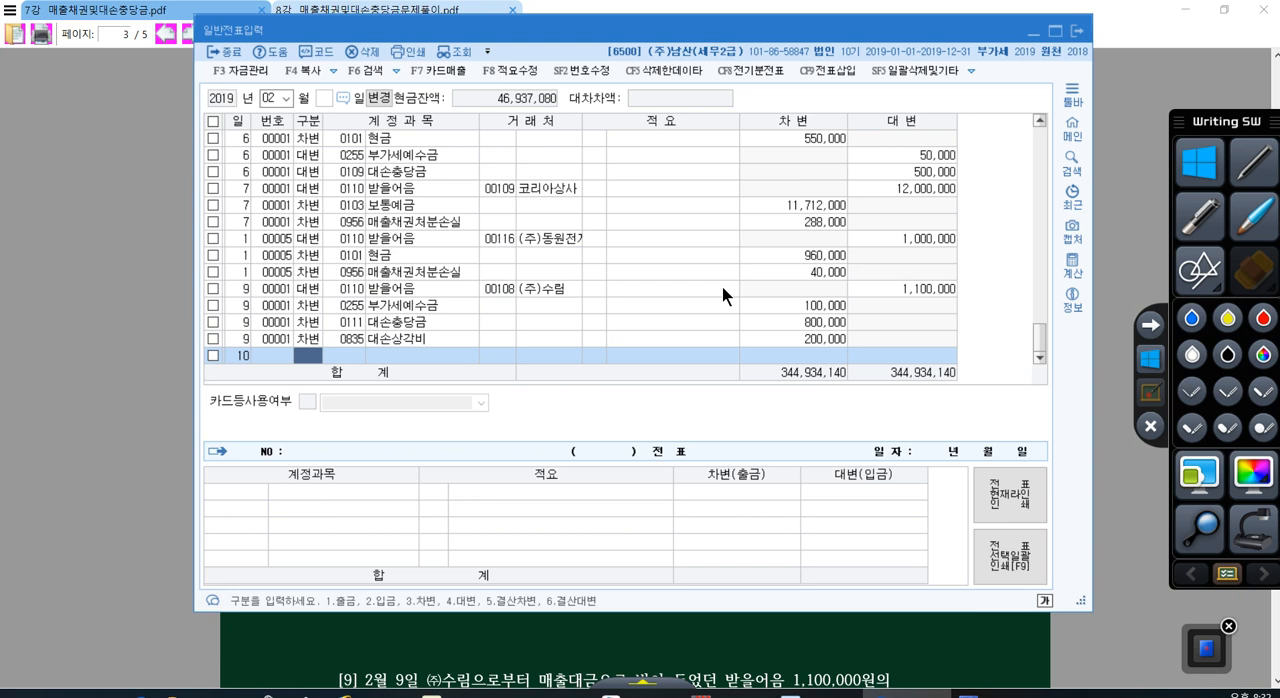
text(3)
key(Return)
text(1)
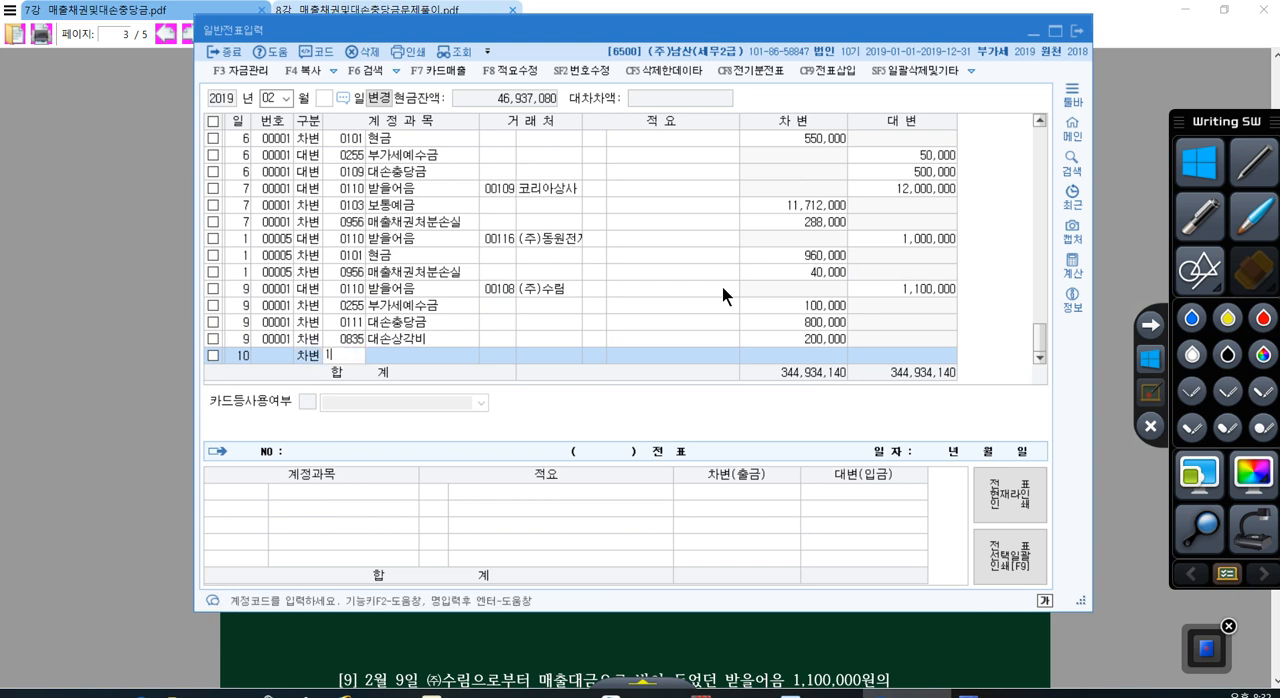
text(03)
key(Return)
key(Return)
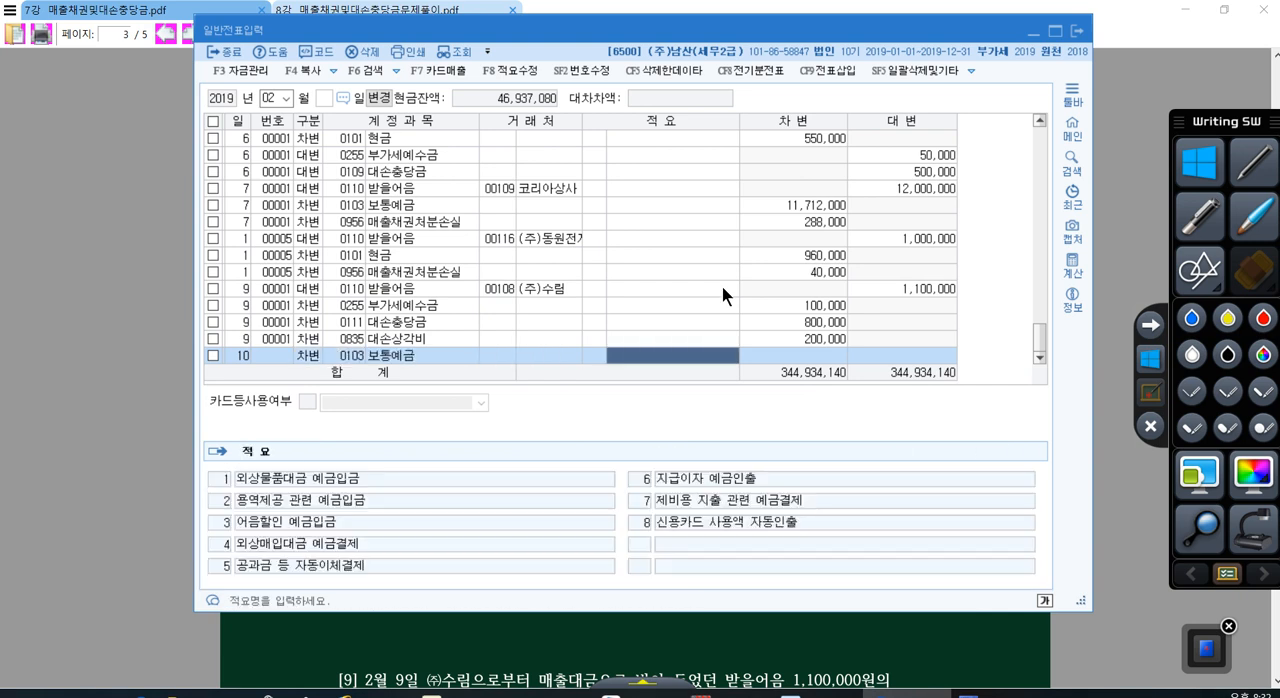
Step: Leave the description of the day 10 보통예금 line empty and set its debit amount to 950,000
text(9)
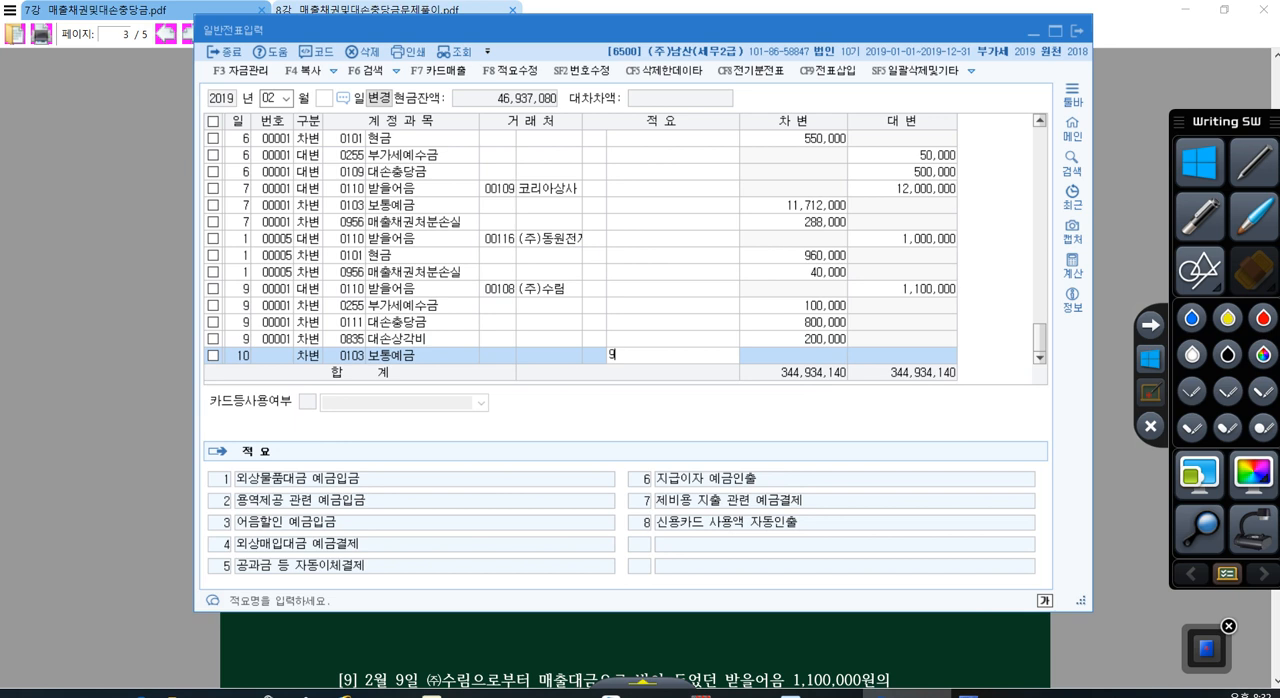
key(Return)
text(95)
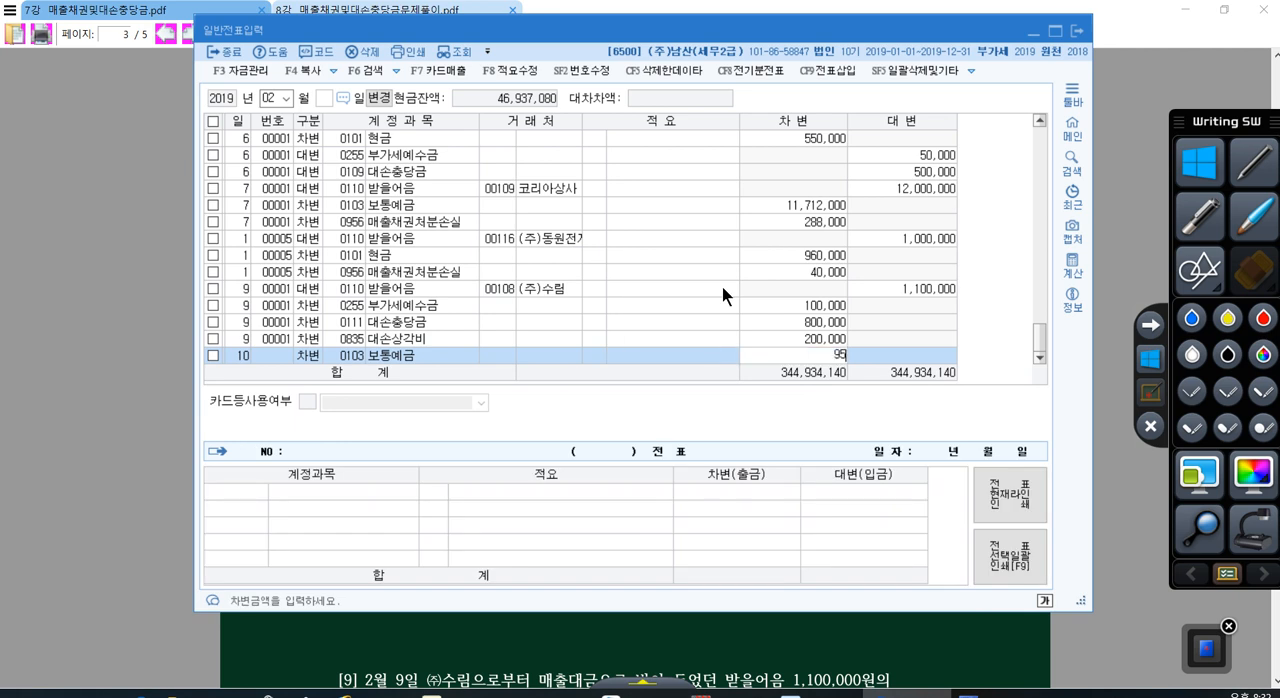
key(BackSpace)
text(950000)
key(Return)
key(Return)
Step: Start a credit (대변) line dated day 10 with account 0108 외상매출금
text(4)
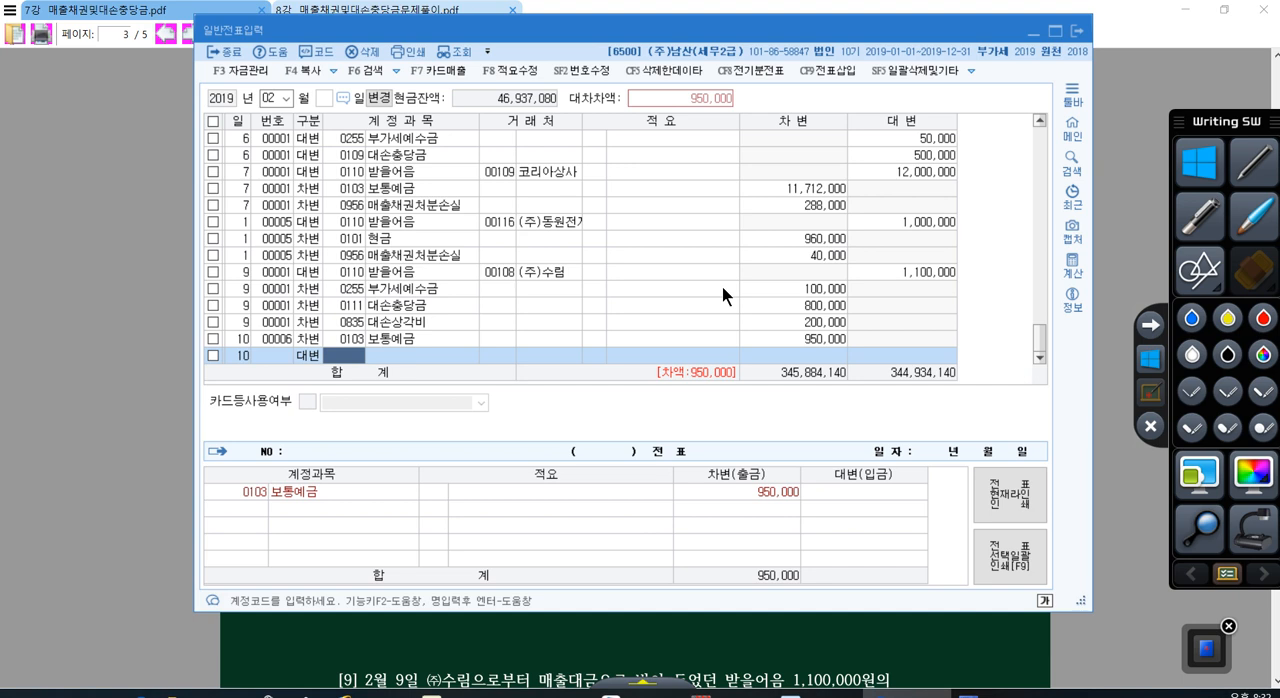
text(108)
key(Return)
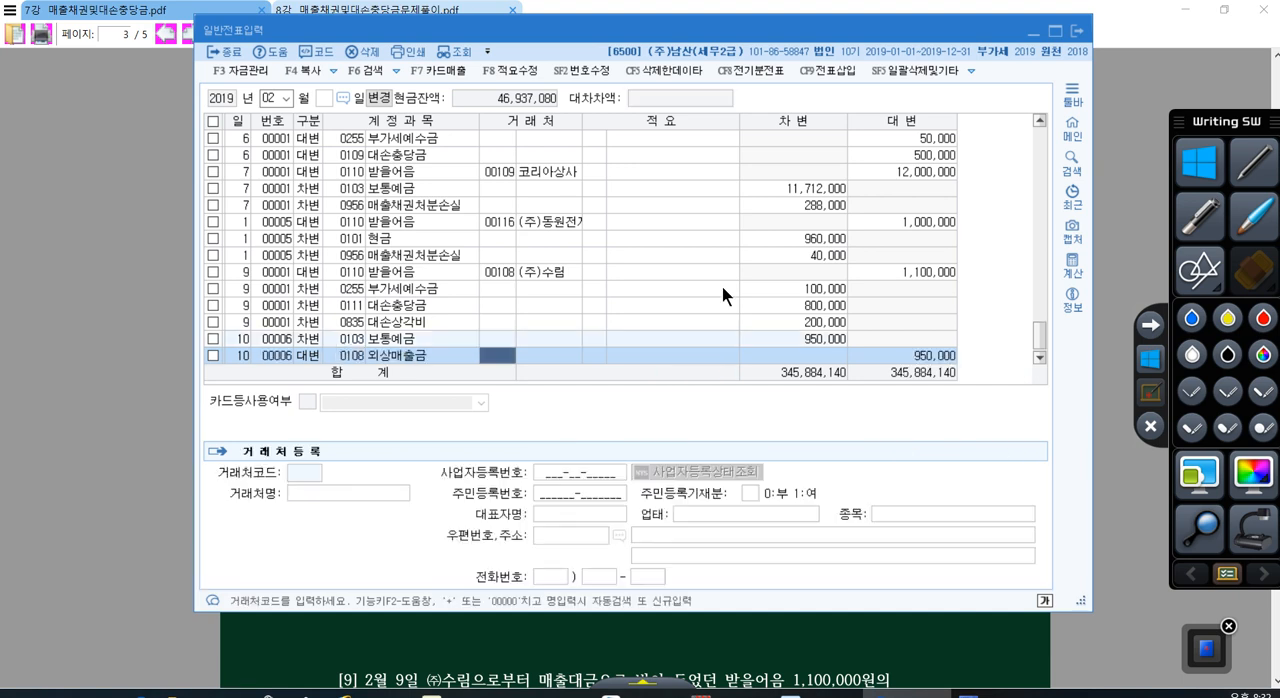
Step: Assign customer 롯데카드 to the day 10 외상매출금 line and set its credit amount to 1,000,000
key(plus)
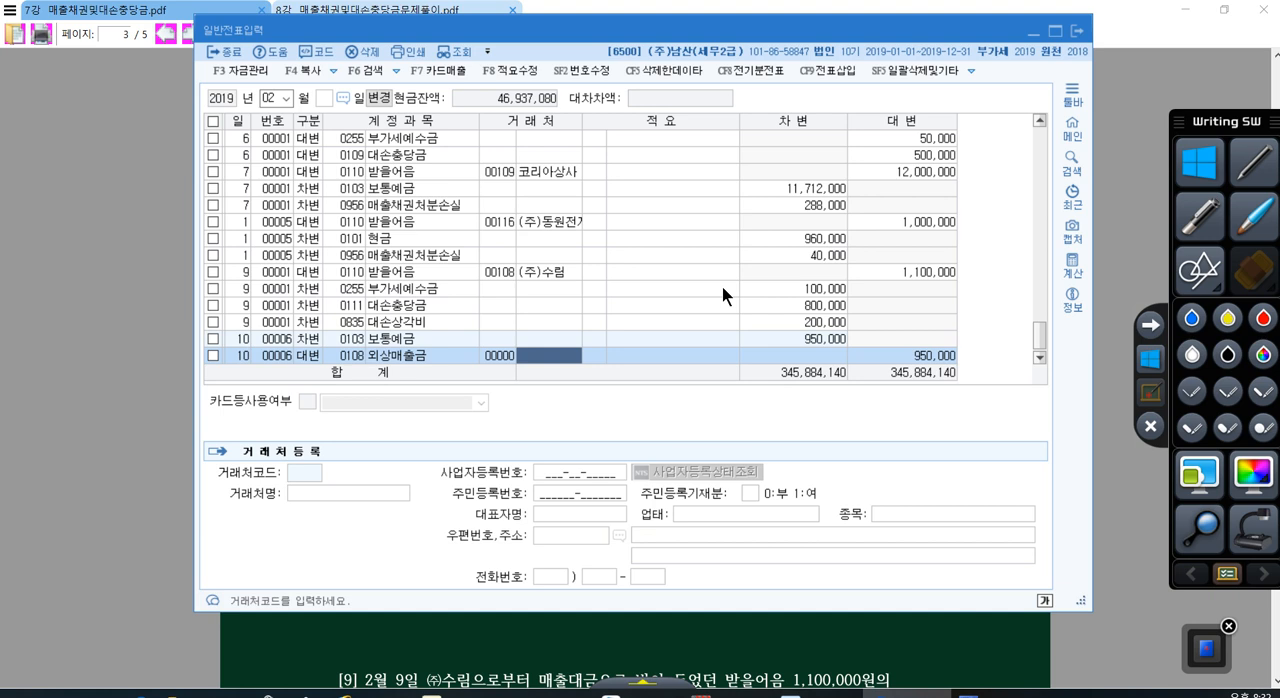
text(로세)
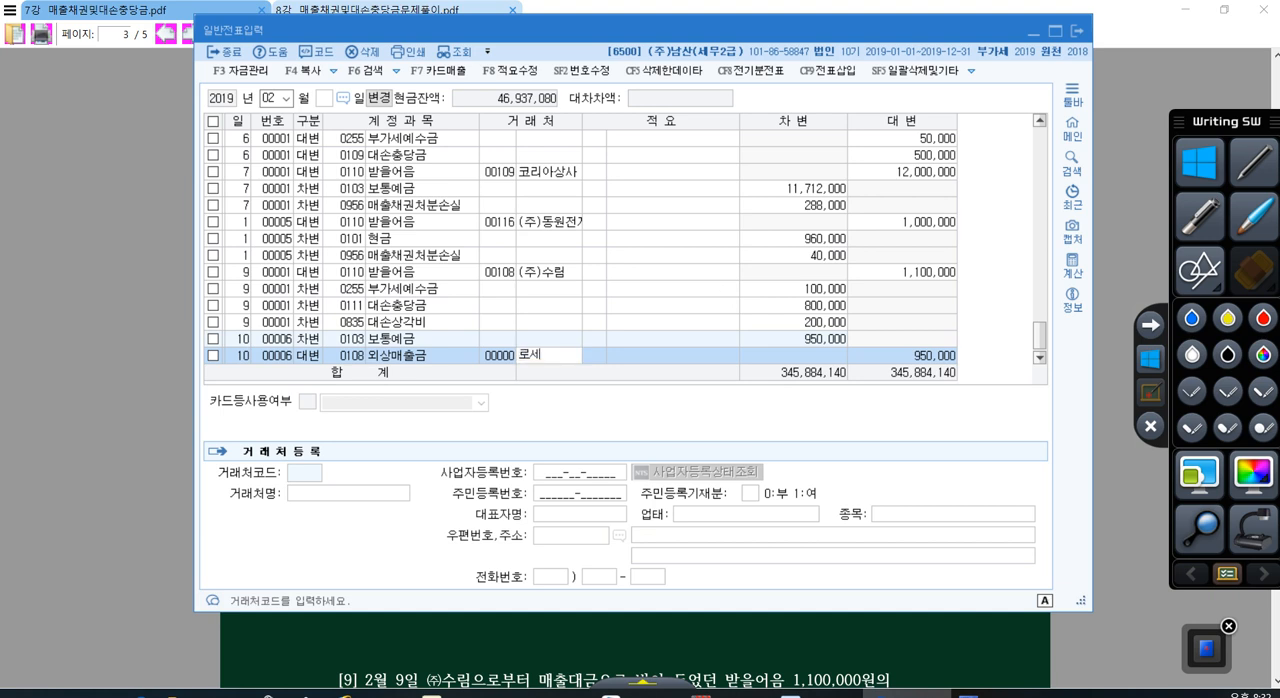
key(BackSpace)
key(BackSpace)
key(BackSpace)
text(롯데)
key(Return)
key(Return)
key(Return)
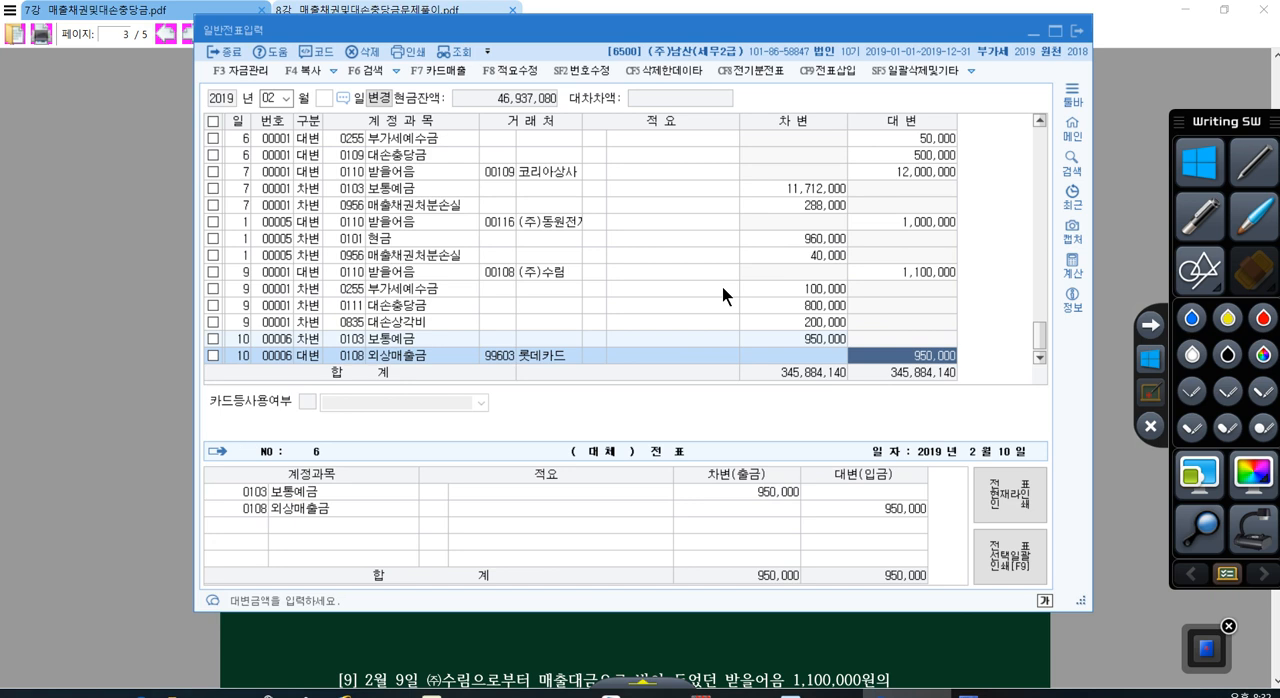
text(1000000)
key(Return)
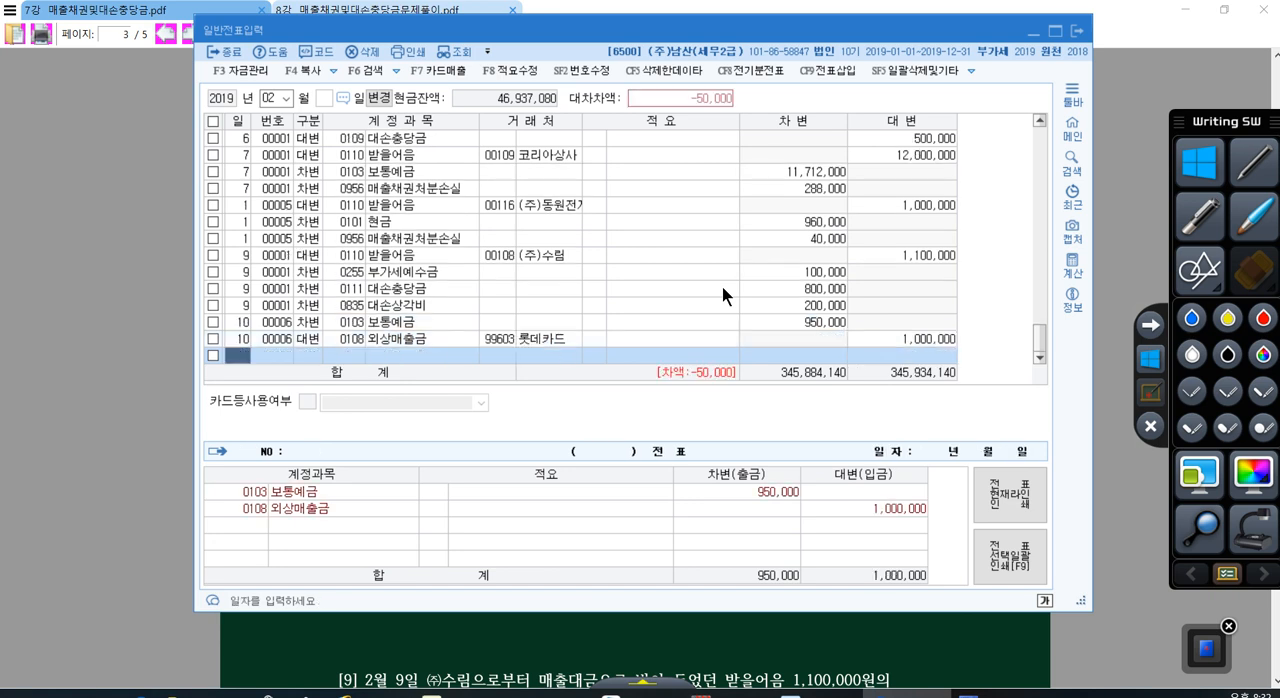
Step: Add a day 10 debit (차변) line with the selling/administrative (판매관리비) account 0831 수수료비용 for 50,000
key(Return)
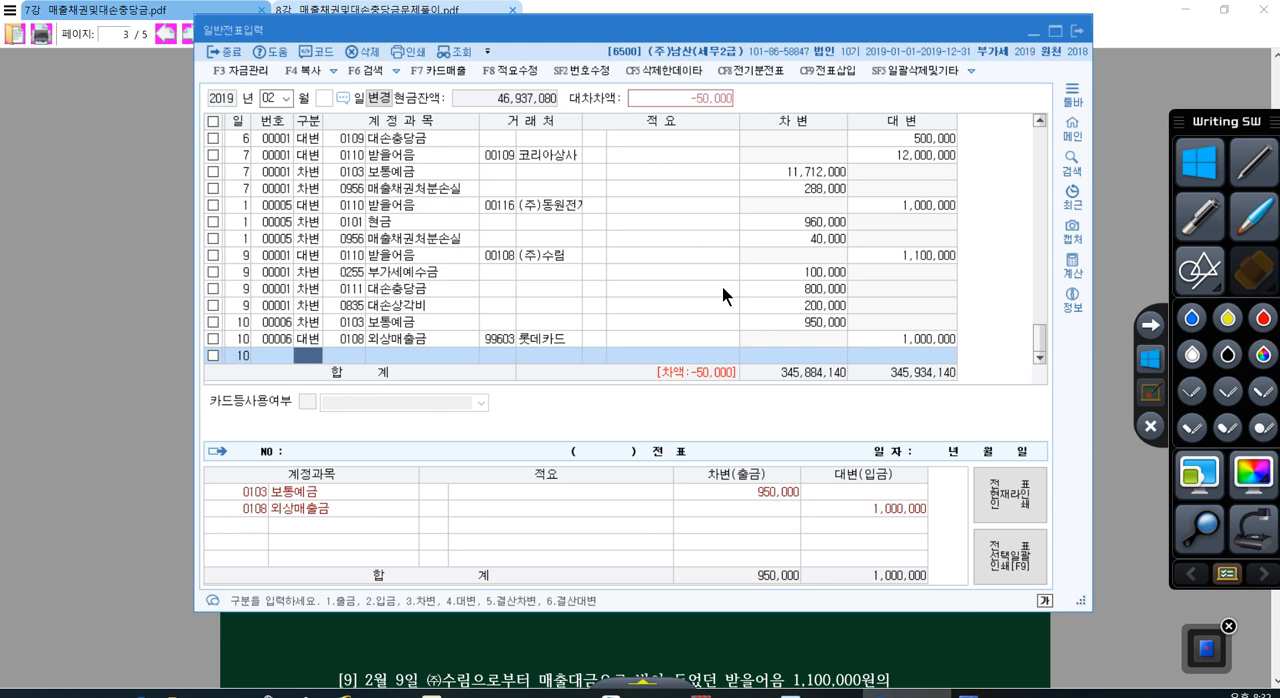
text(3)
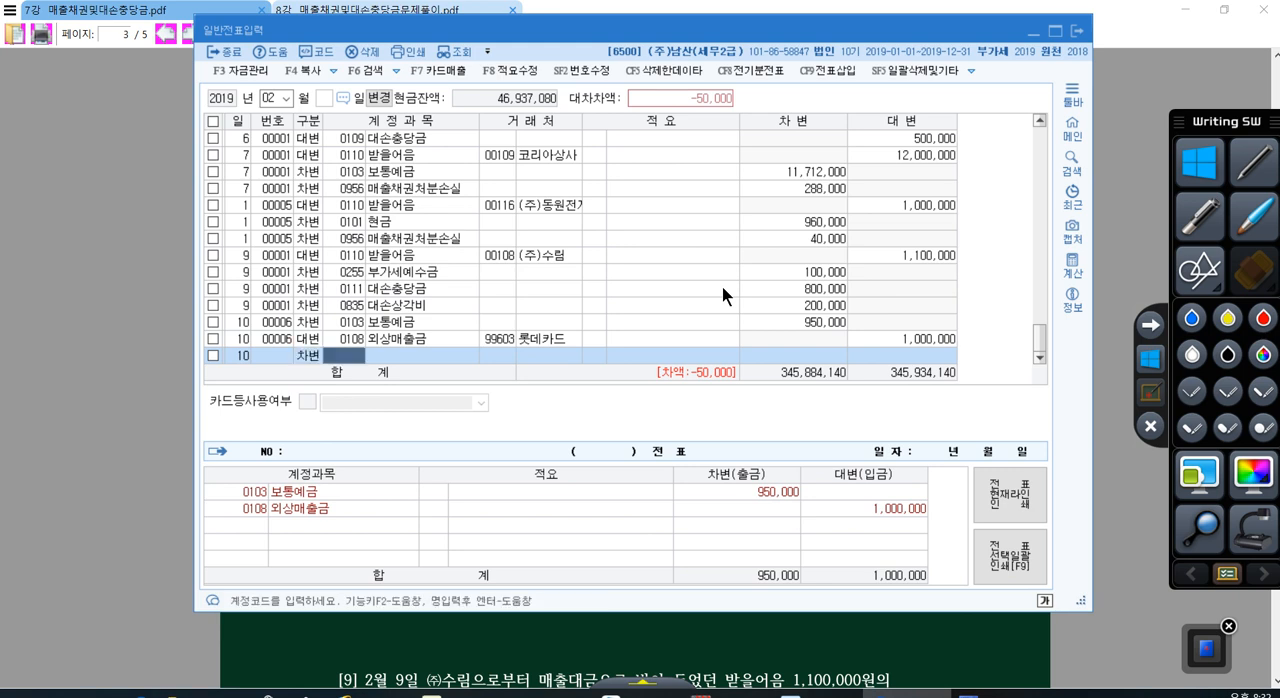
text(수수)
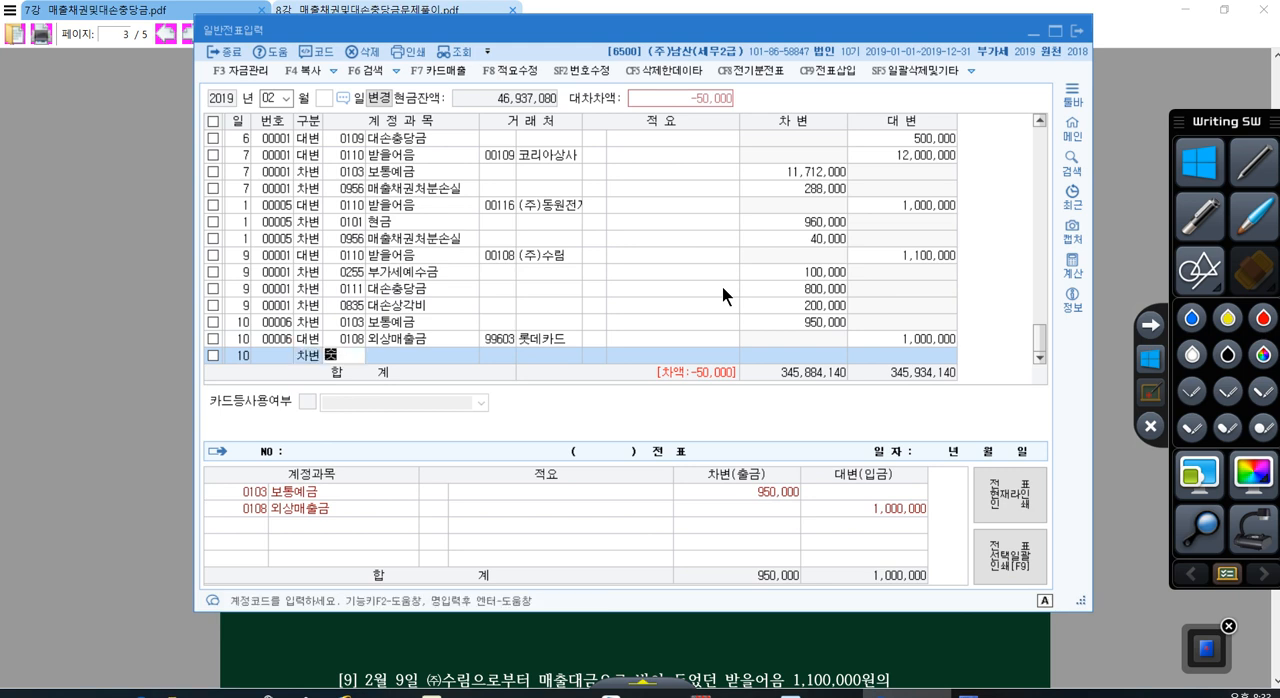
key(Return)
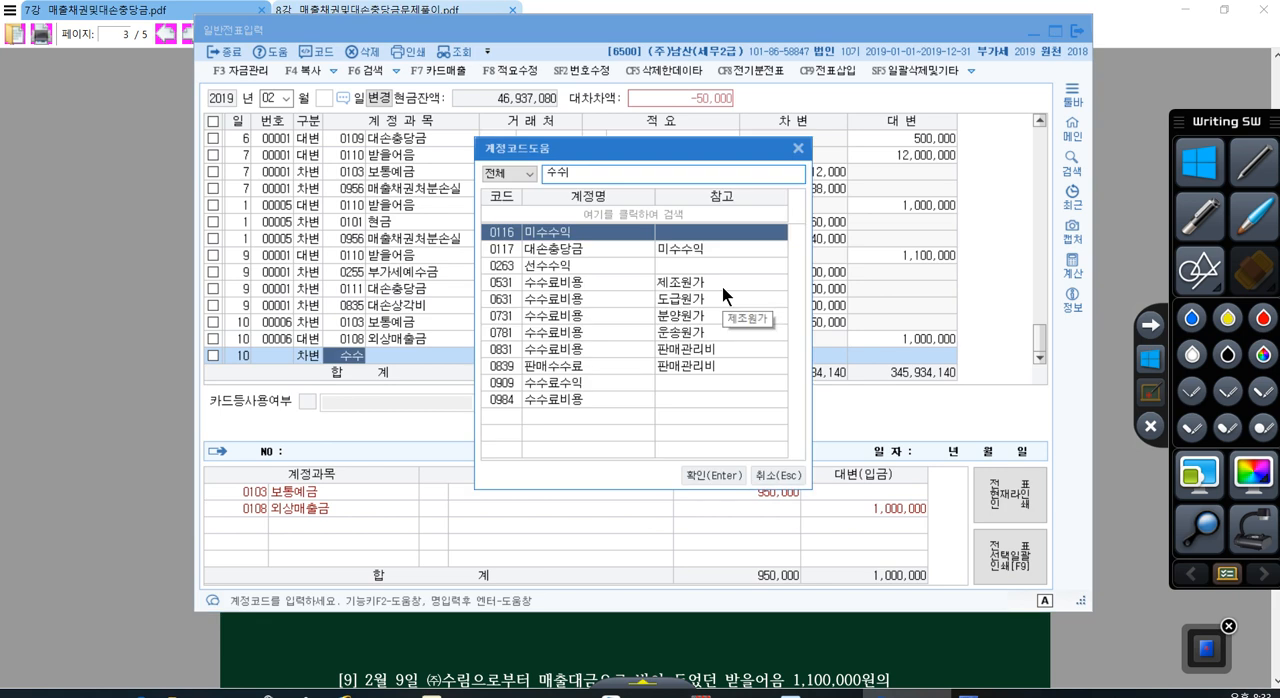
click(708, 349)
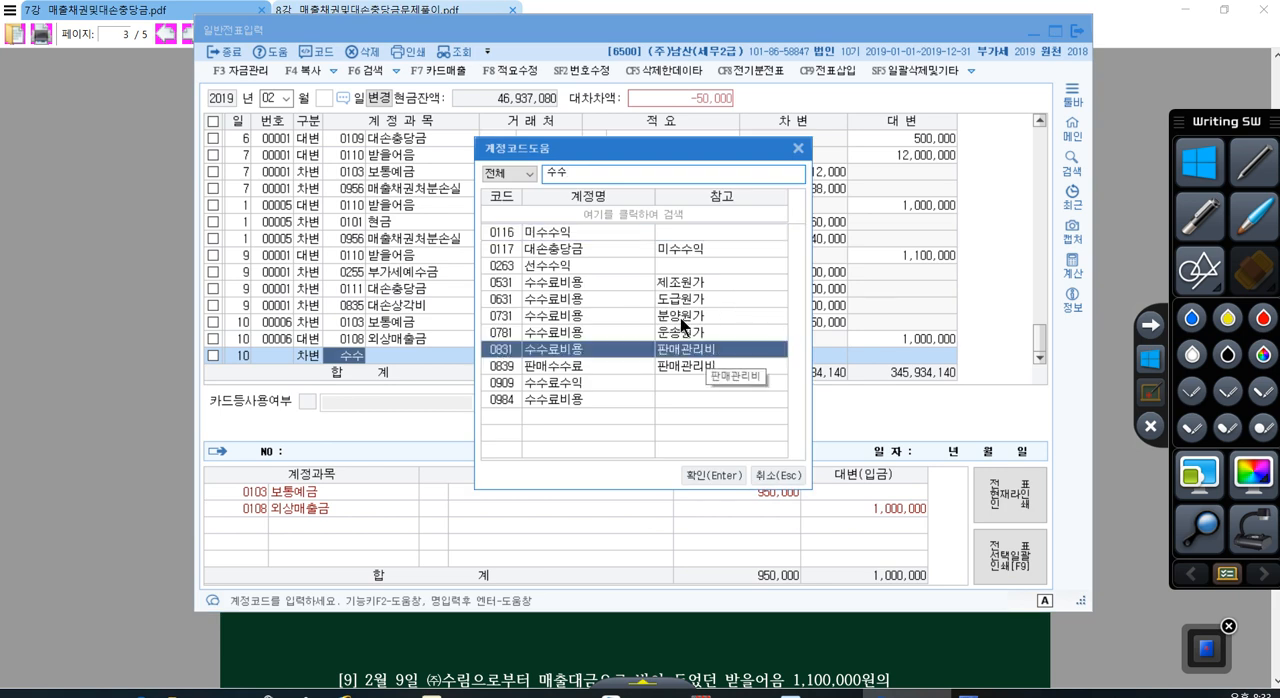
click(550, 282)
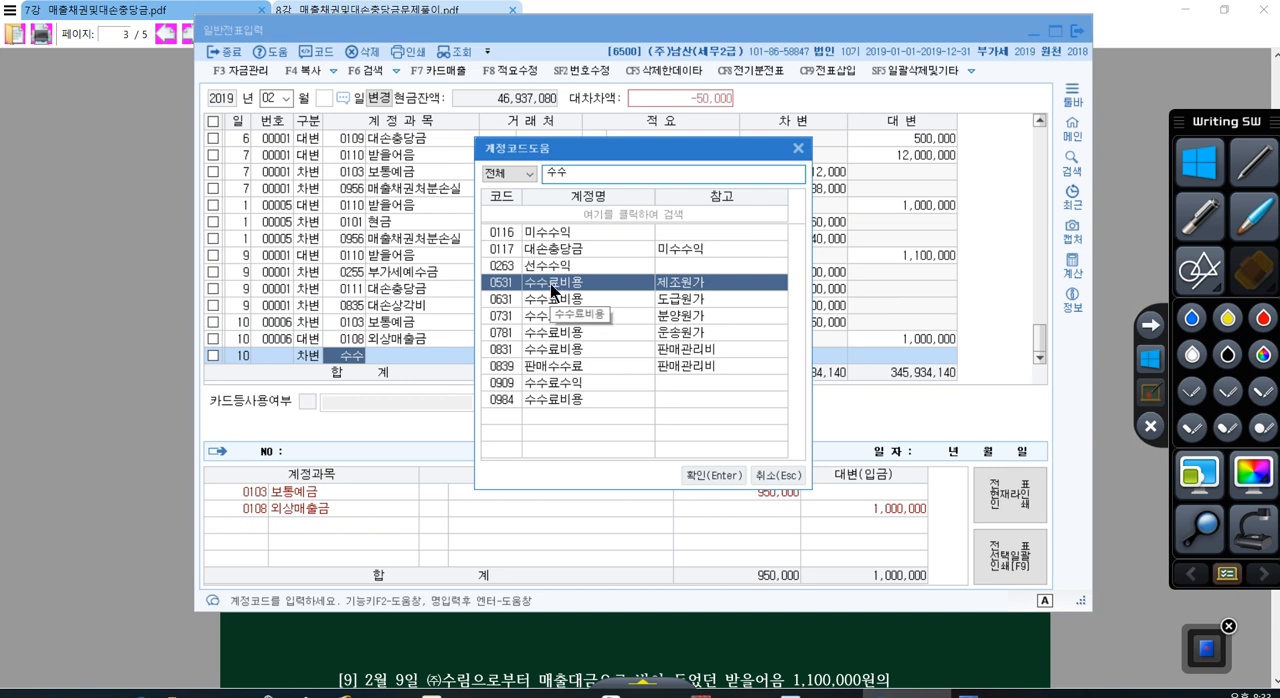
click(572, 350)
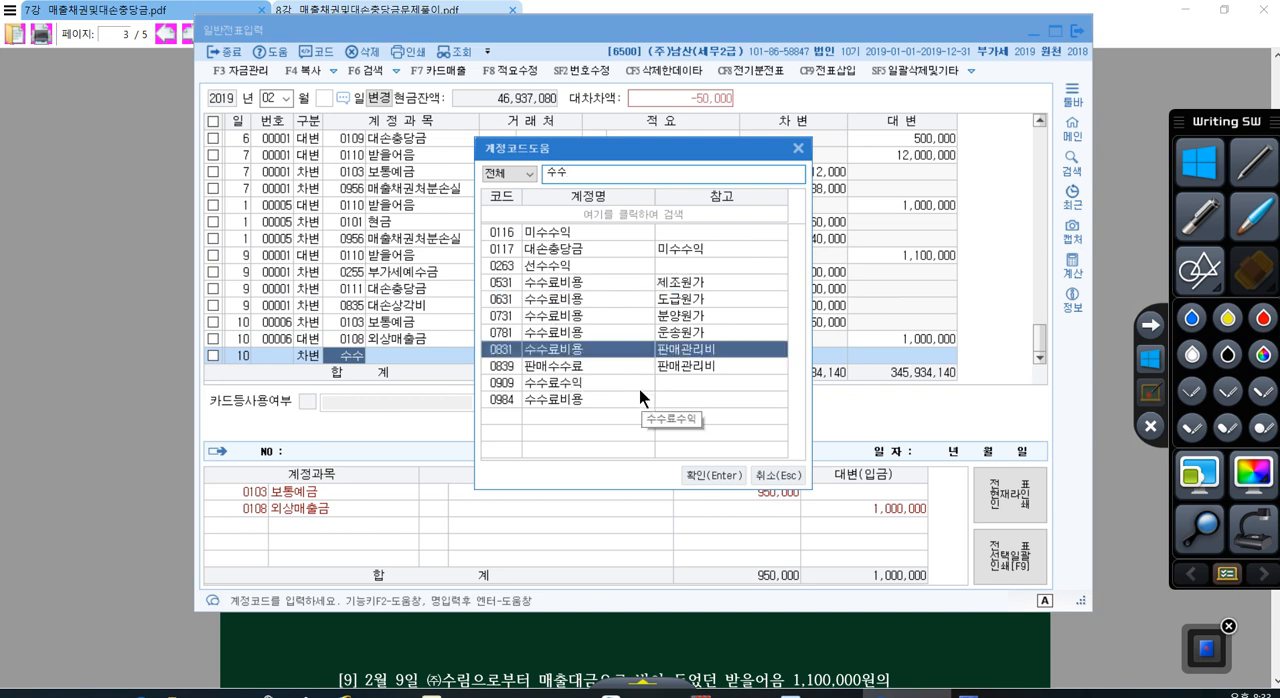
click(700, 474)
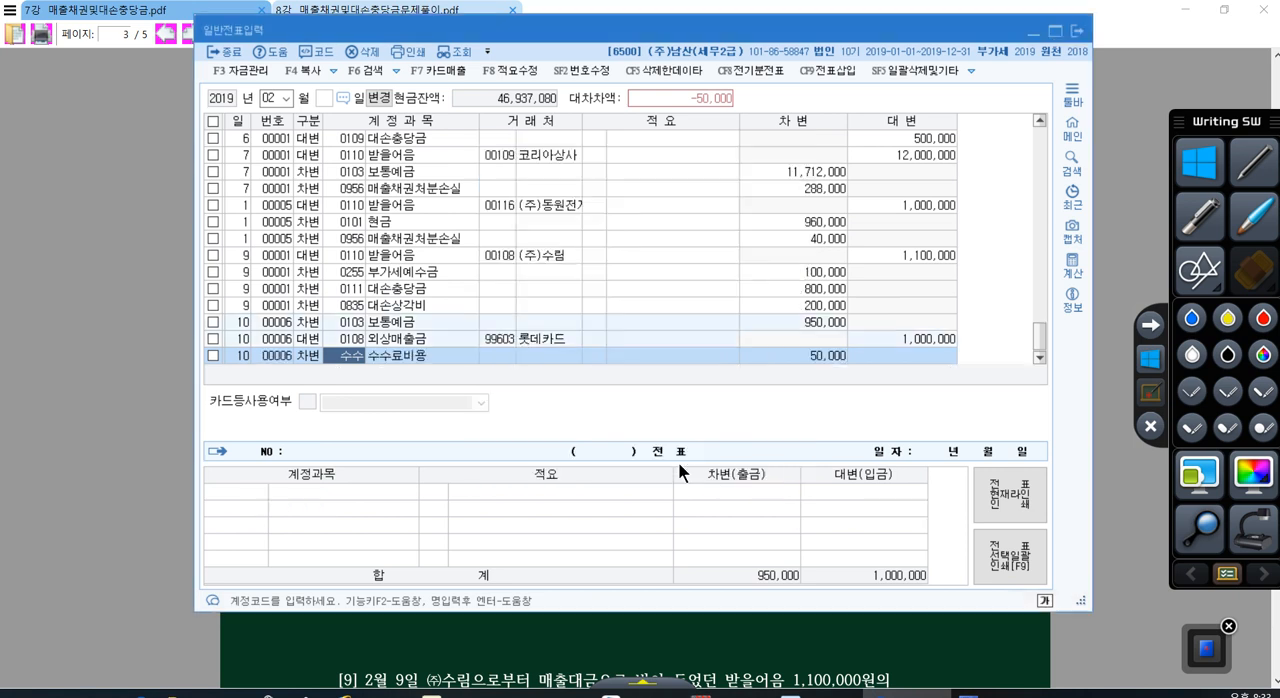
key(Return)
key(Return)
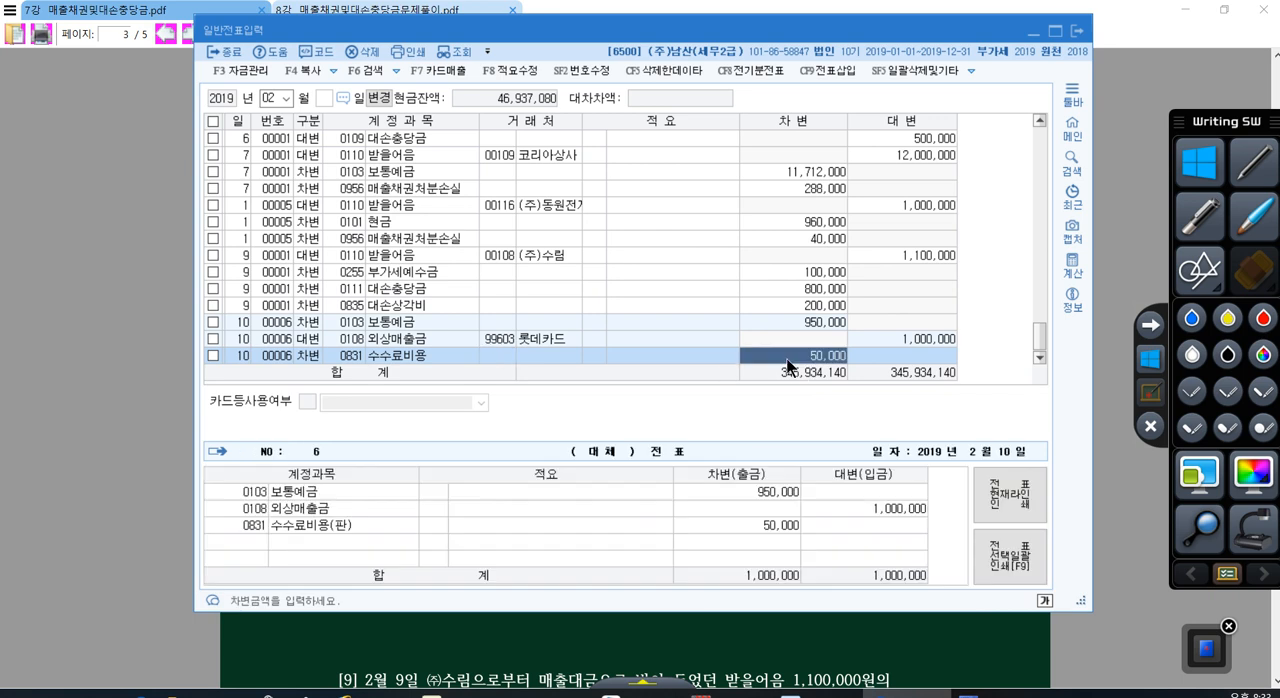
key(Return)
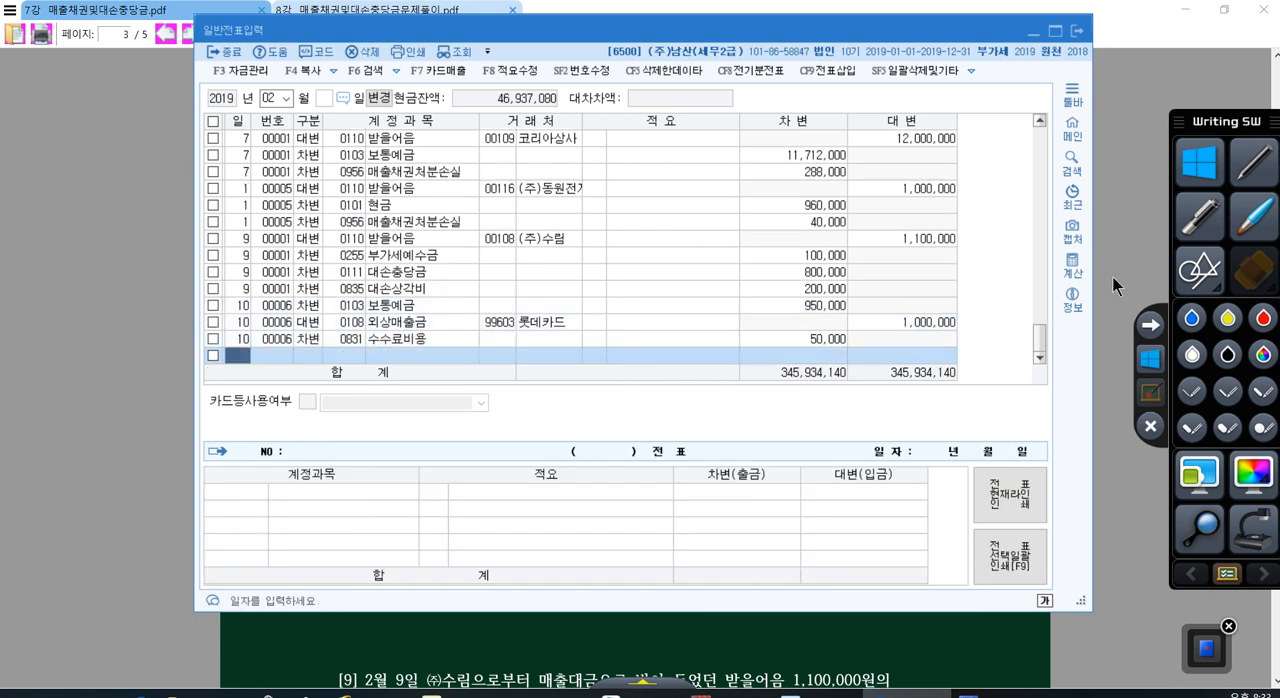
Step: Start a credit (대변) line dated day 12 with account 0110 받을어음
text(12)
key(Return)
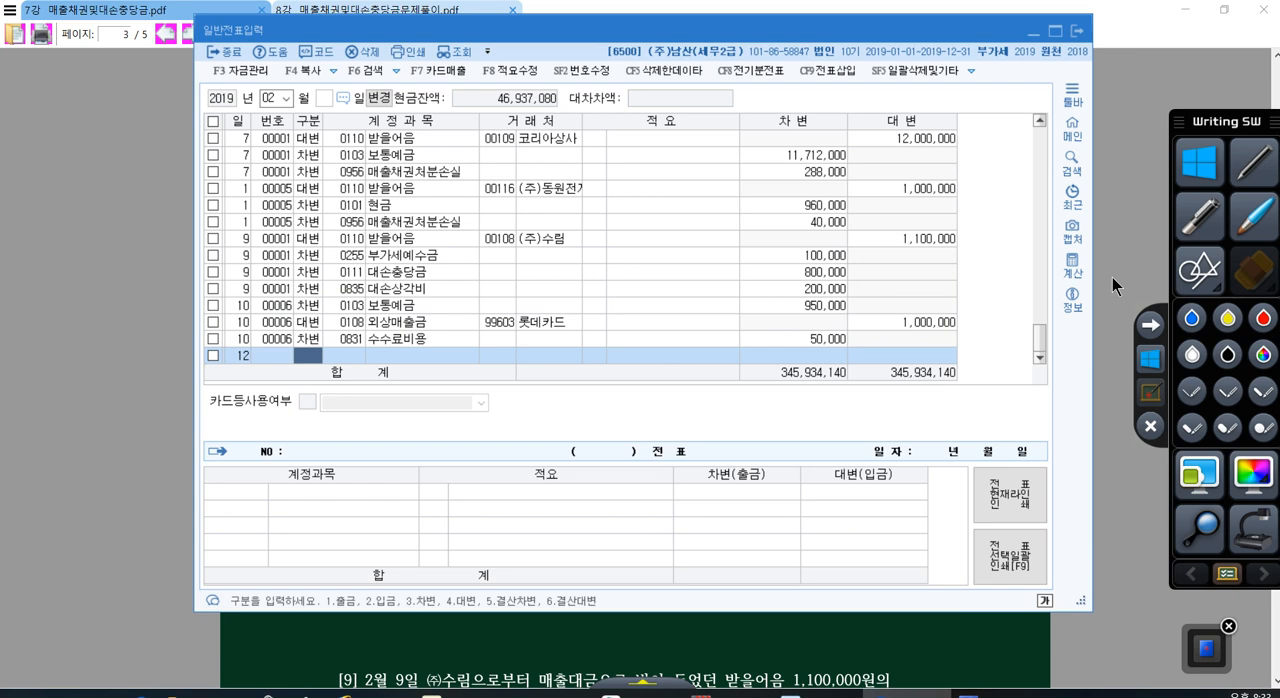
text(4)
key(Return)
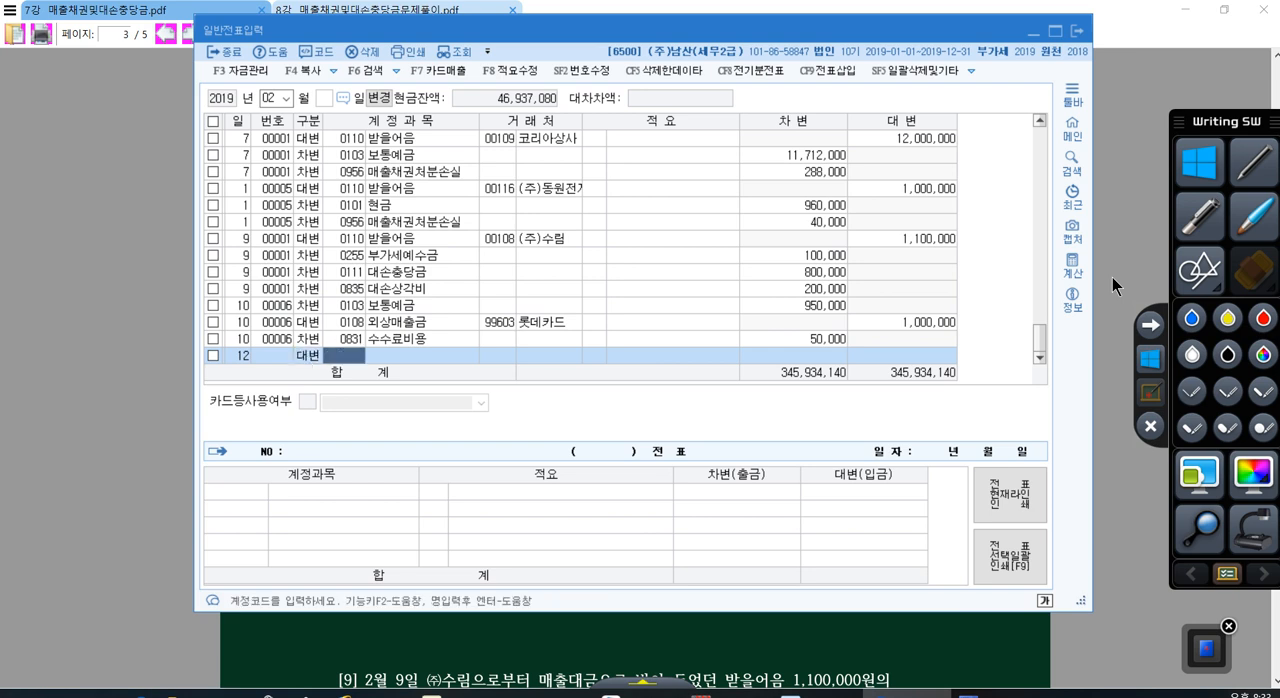
text(110)
key(Return)
Step: Assign customer (주)을지 to the day 12 받을어음 line and set its credit amount to 3,300,000
key(plus)
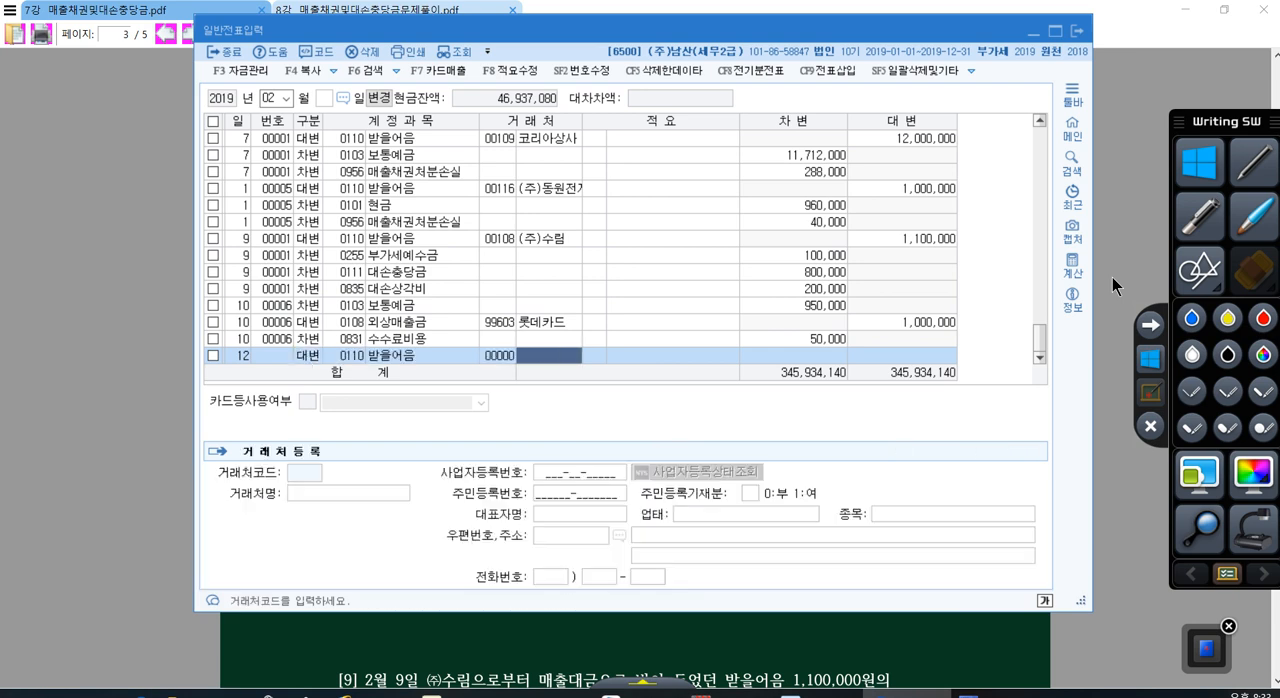
text(을ㅈ)
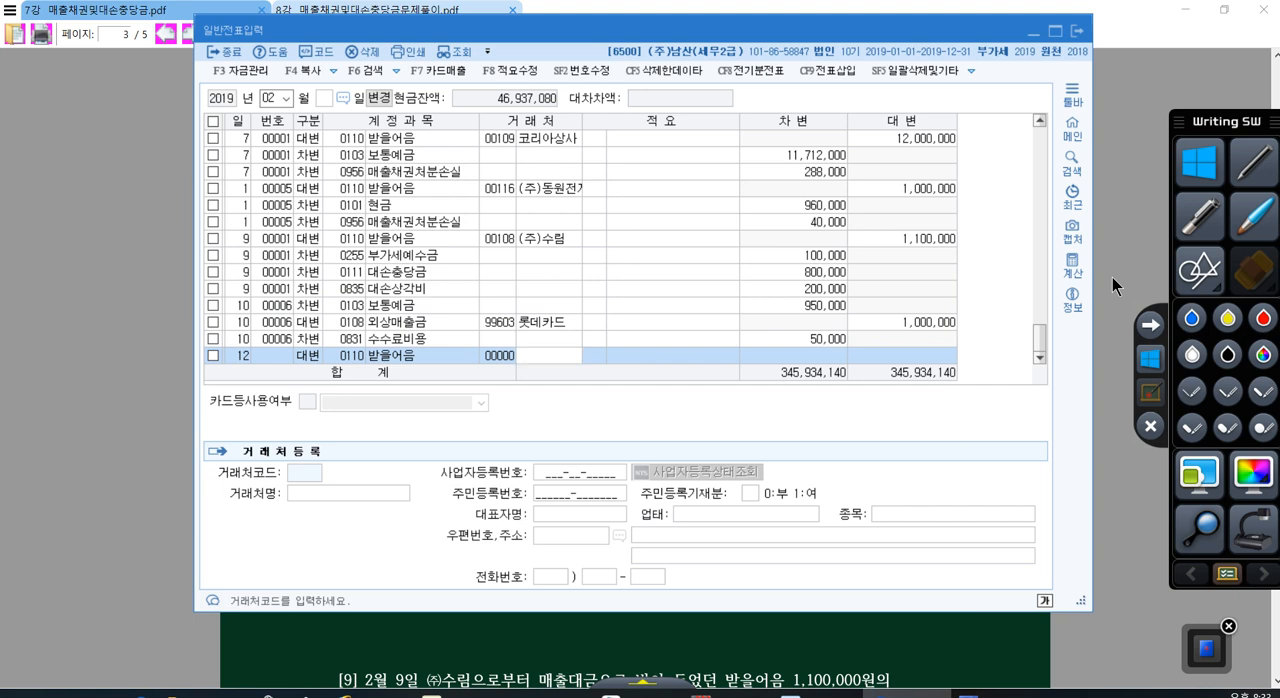
text(ㅣ)
key(Return)
key(Return)
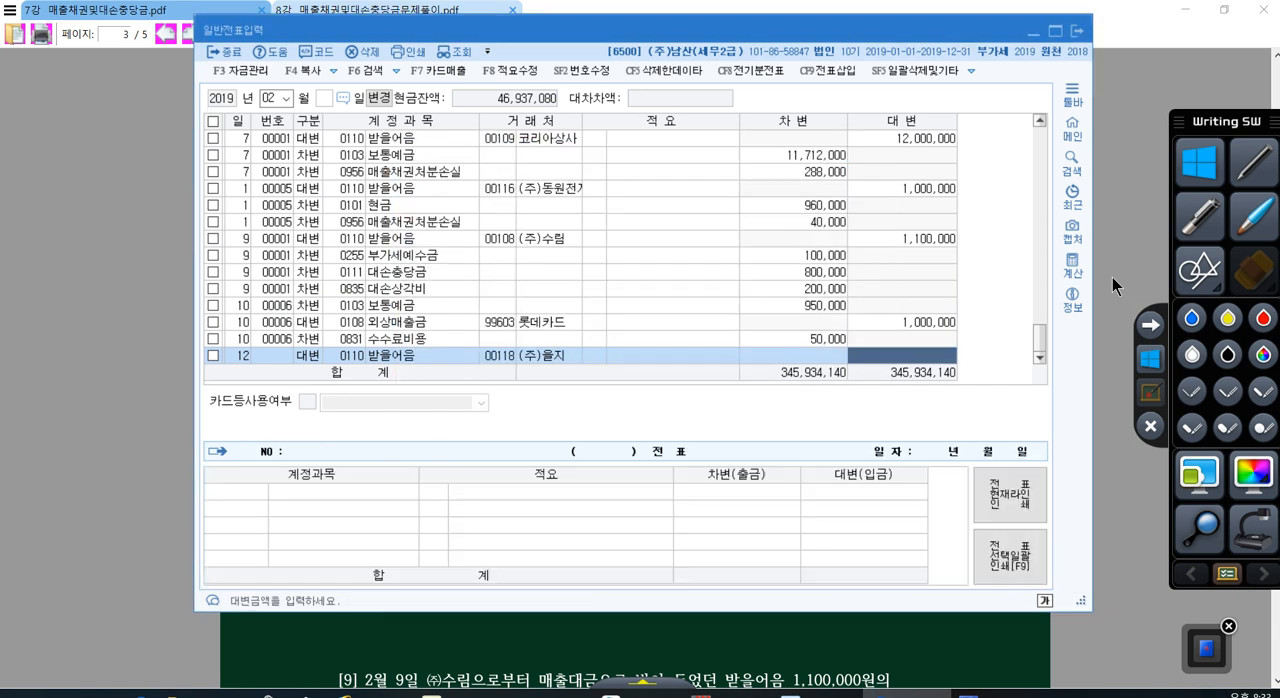
text(3300000)
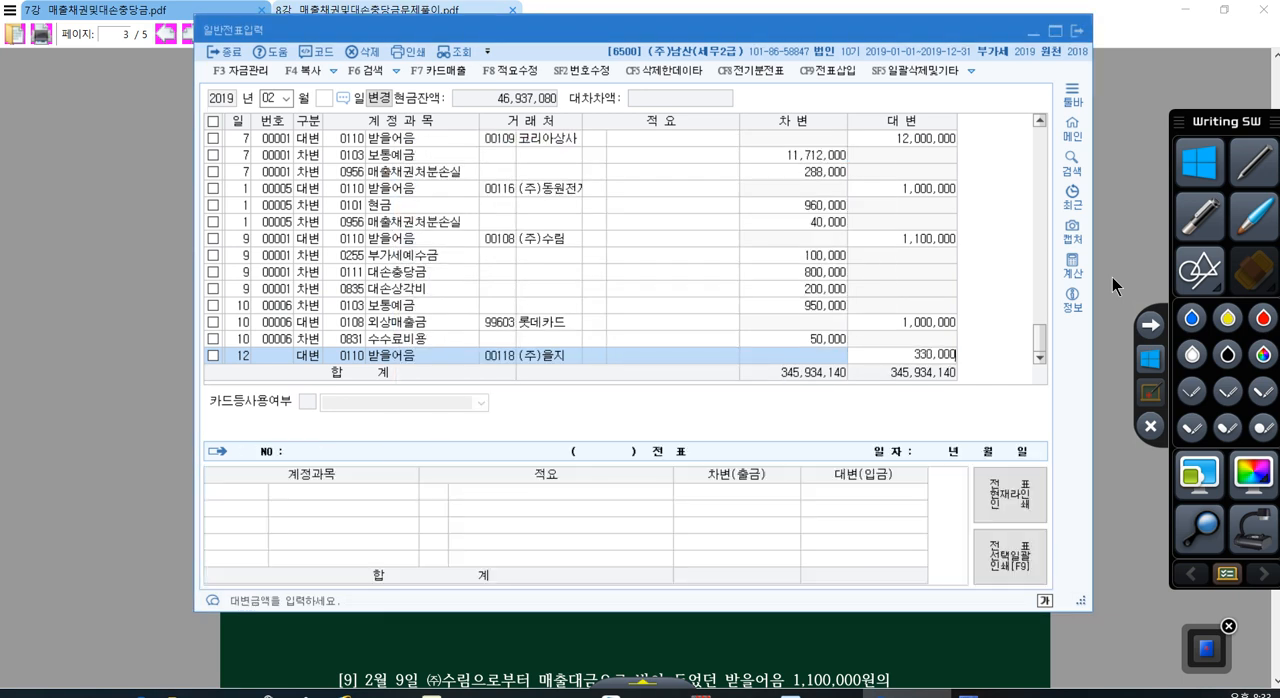
key(Return)
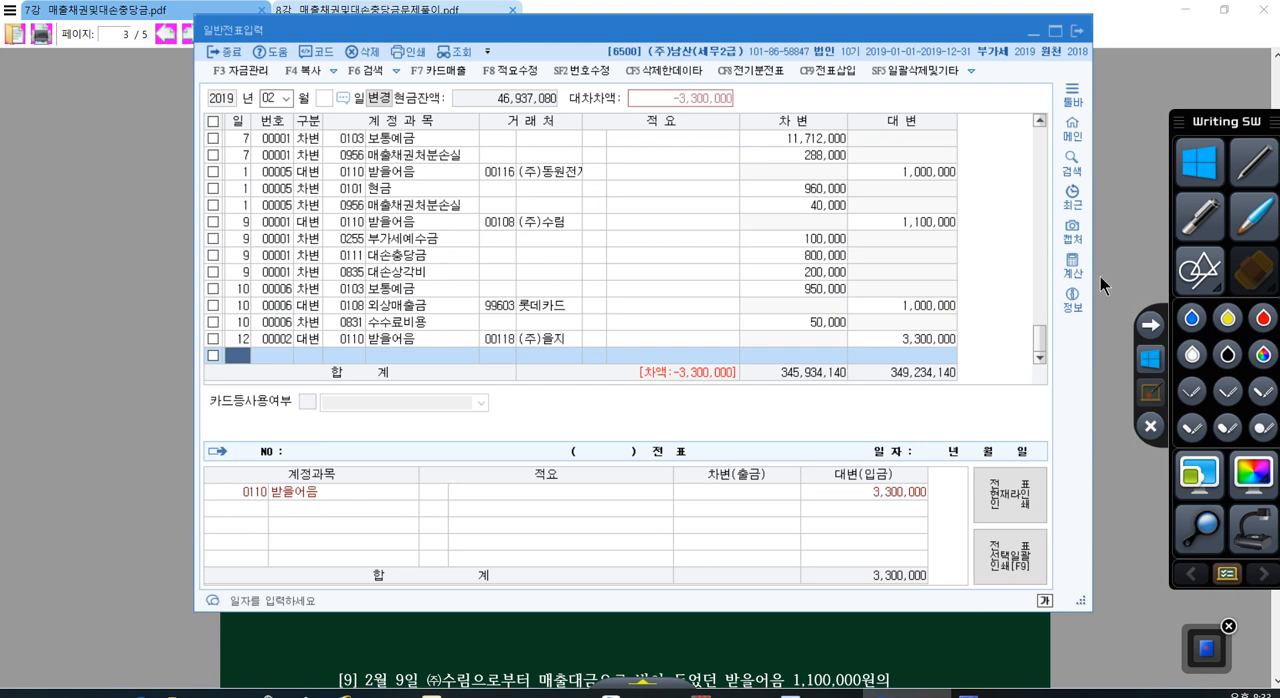
Step: Start a debit (차변) line dated day 12 with account 0246 부도어음과수표
text(12)
key(Return)
text(3)
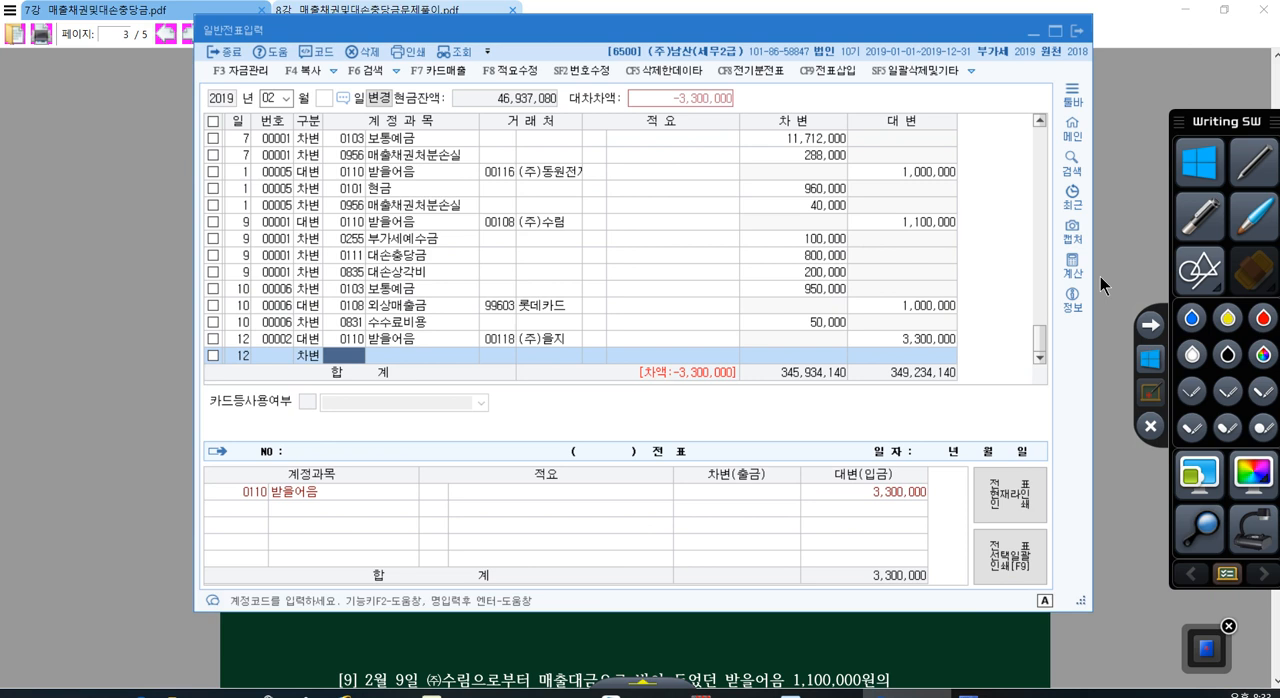
text(부도)
key(Return)
key(Return)
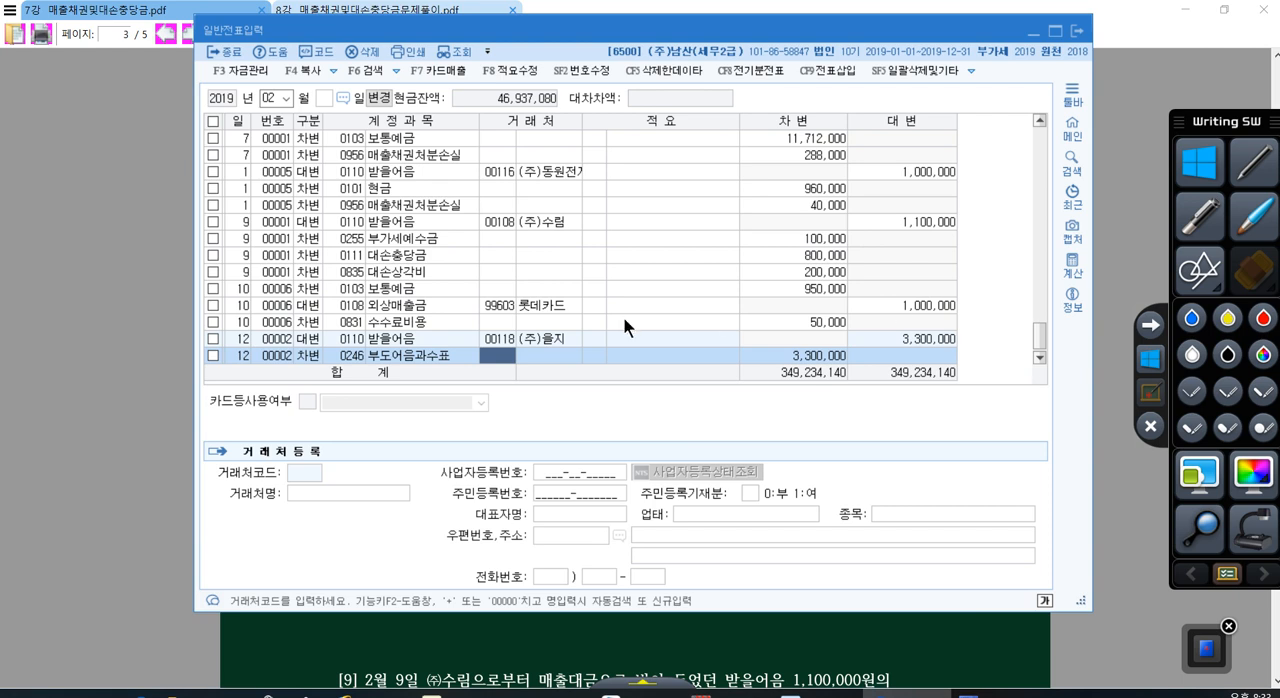
Step: Assign customer (주)을지 to the day 12 부도어음과수표 line
click(394, 362)
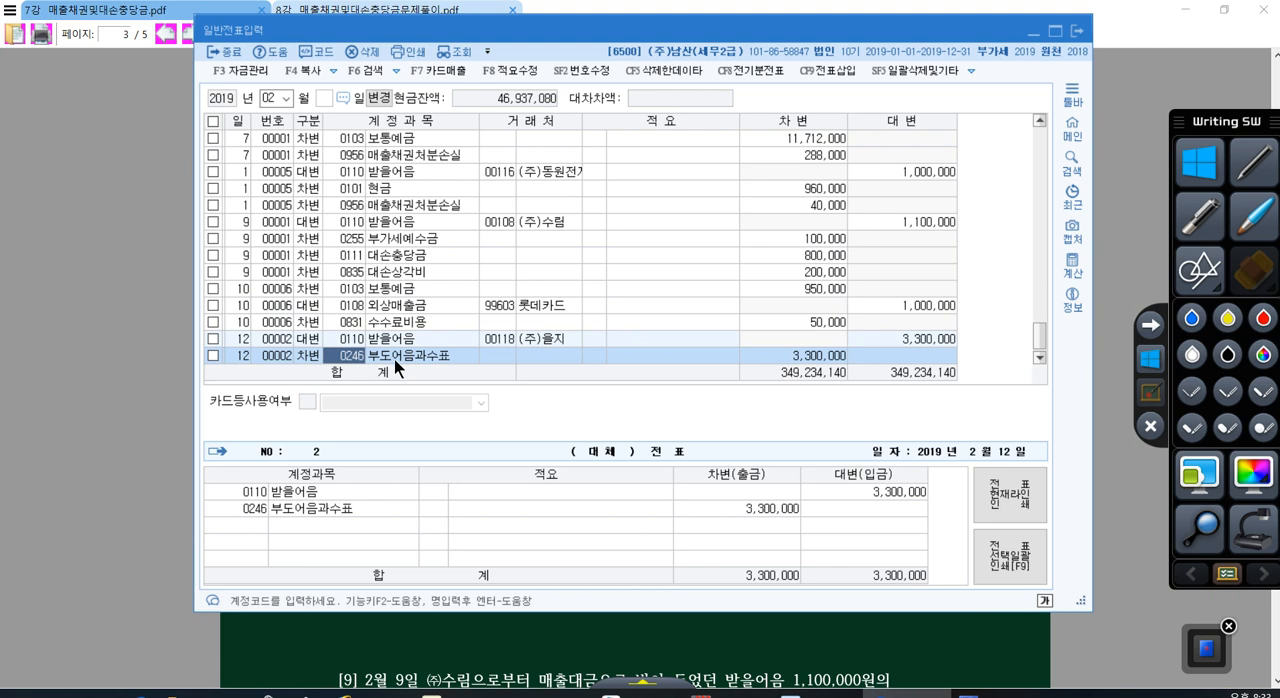
click(494, 351)
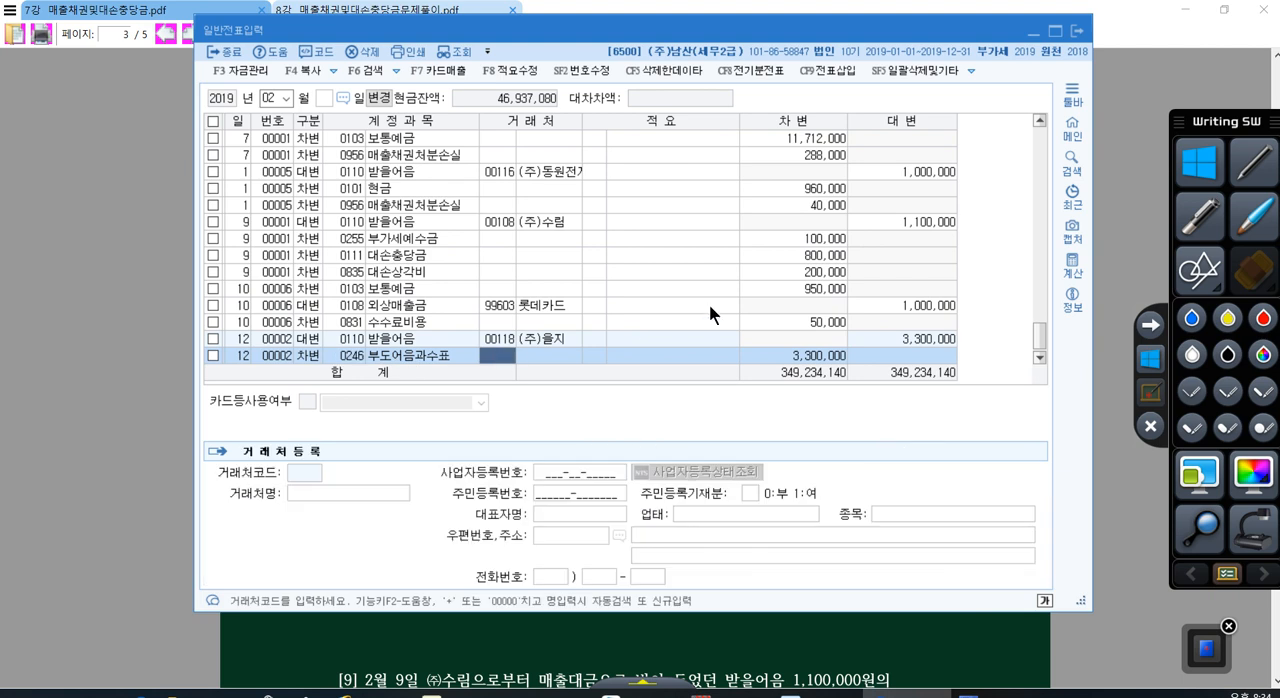
text(+)
key(Return)
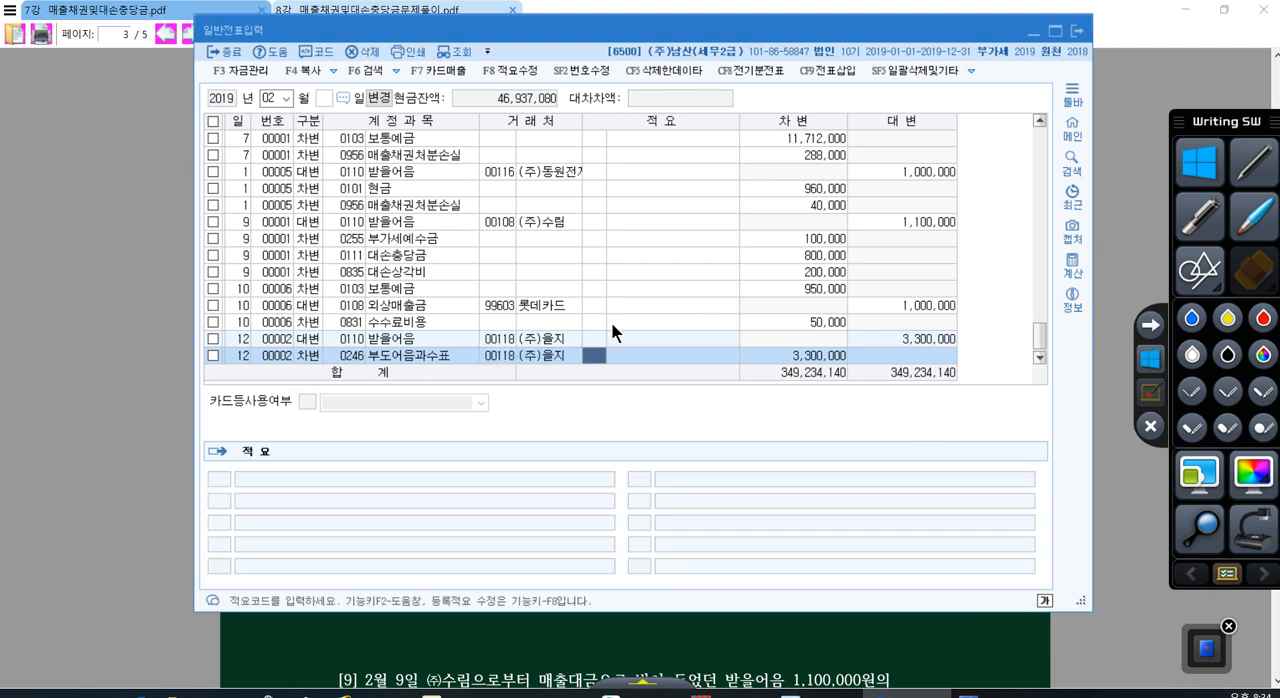
Step: Compare the accounts and customer codes of the two day 12 voucher lines
click(500, 356)
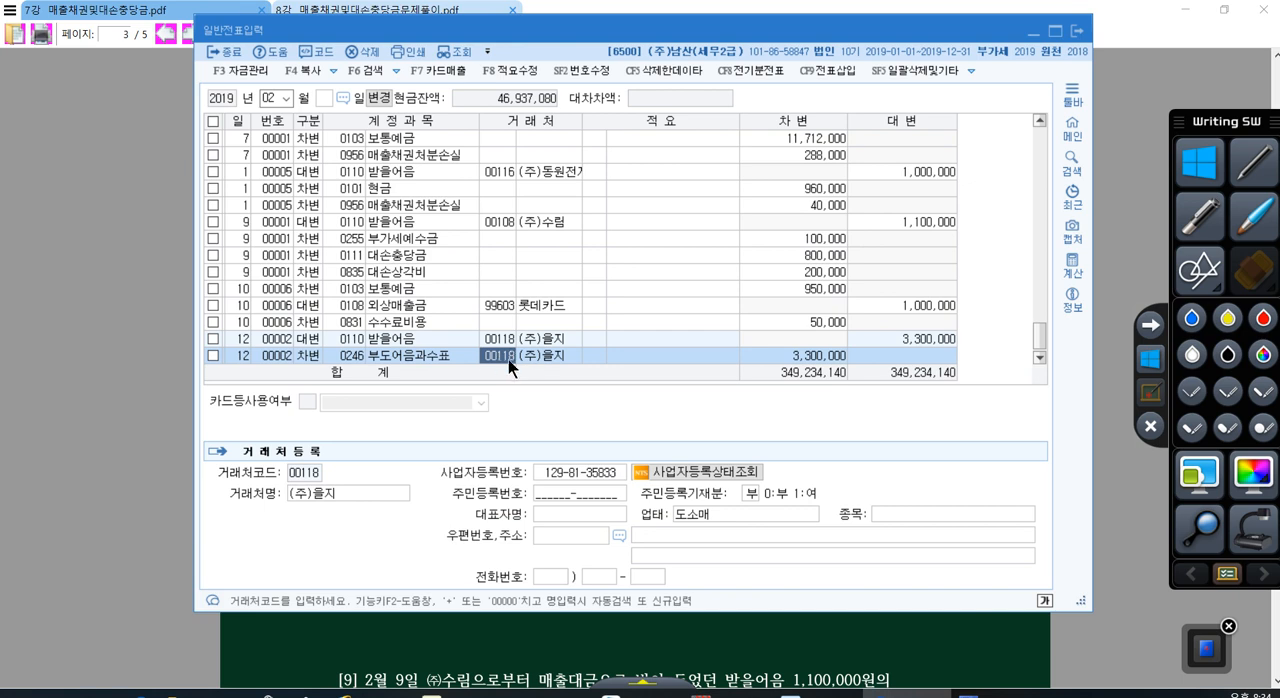
click(405, 340)
click(411, 355)
click(405, 341)
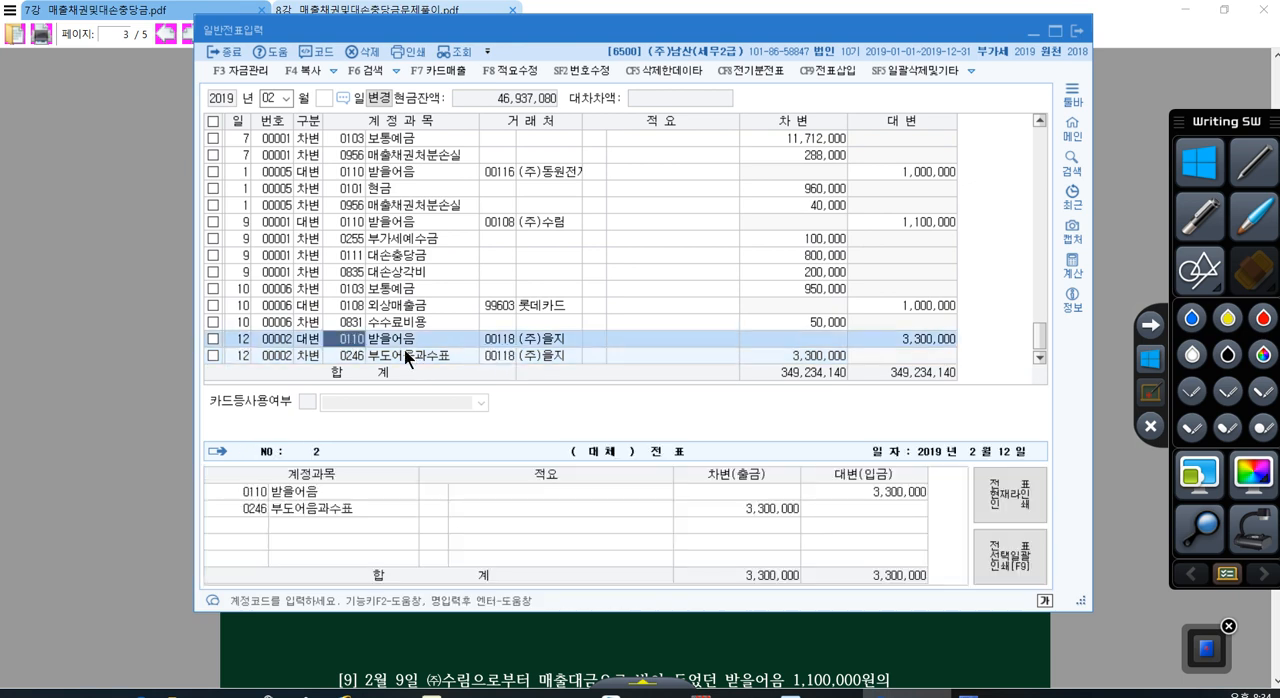
click(407, 355)
click(493, 343)
click(494, 356)
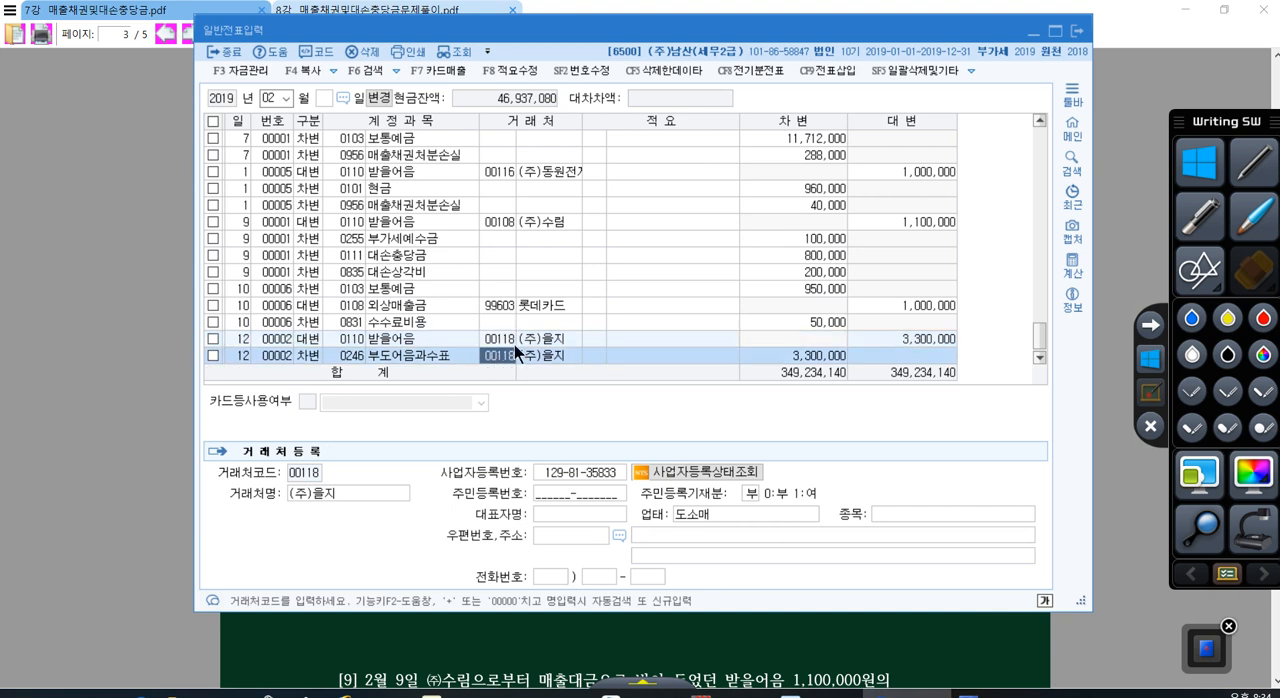
Step: Start a credit (대변) line dated day 13 with account 0110 받을어음 on the next empty row
scroll(514, 345, down, 1)
click(541, 357)
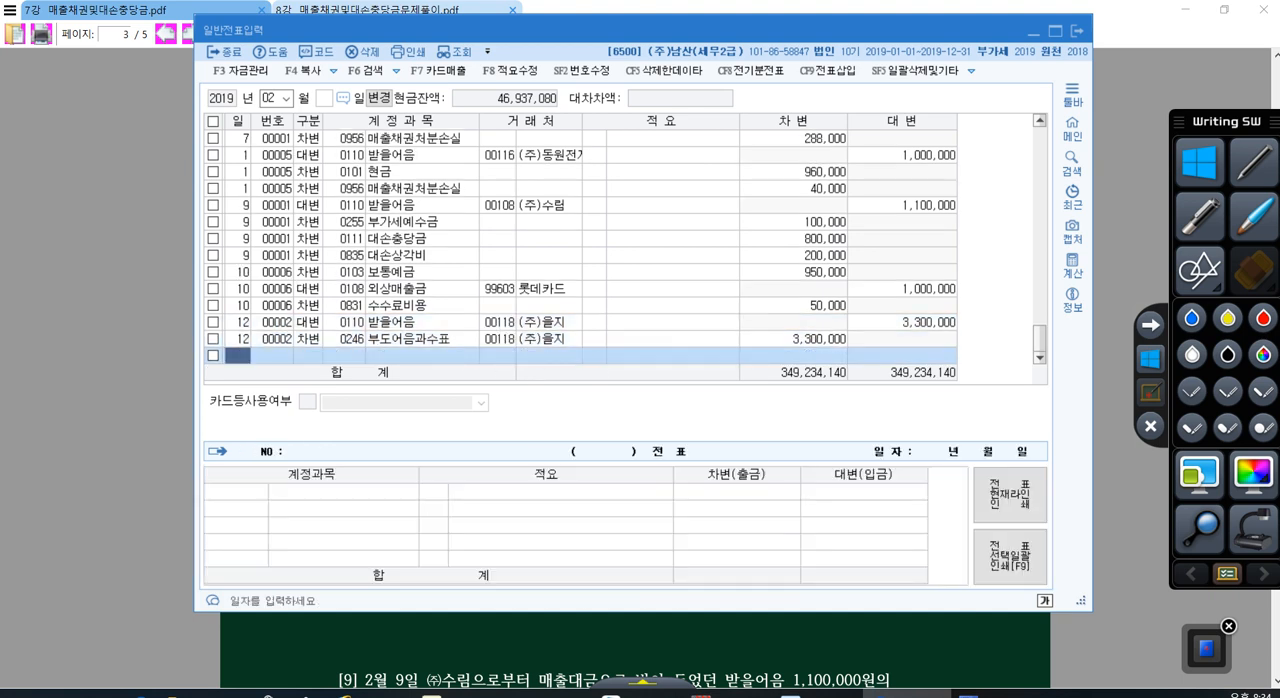
text(1)
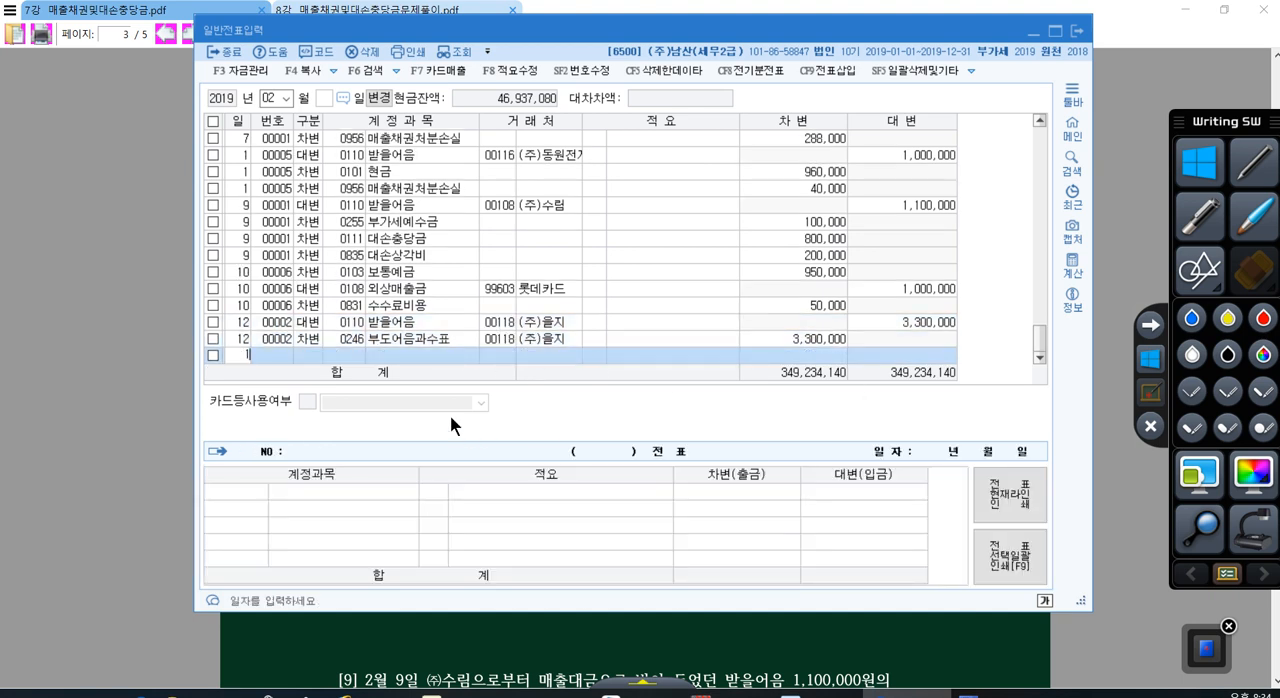
text(3)
key(Return)
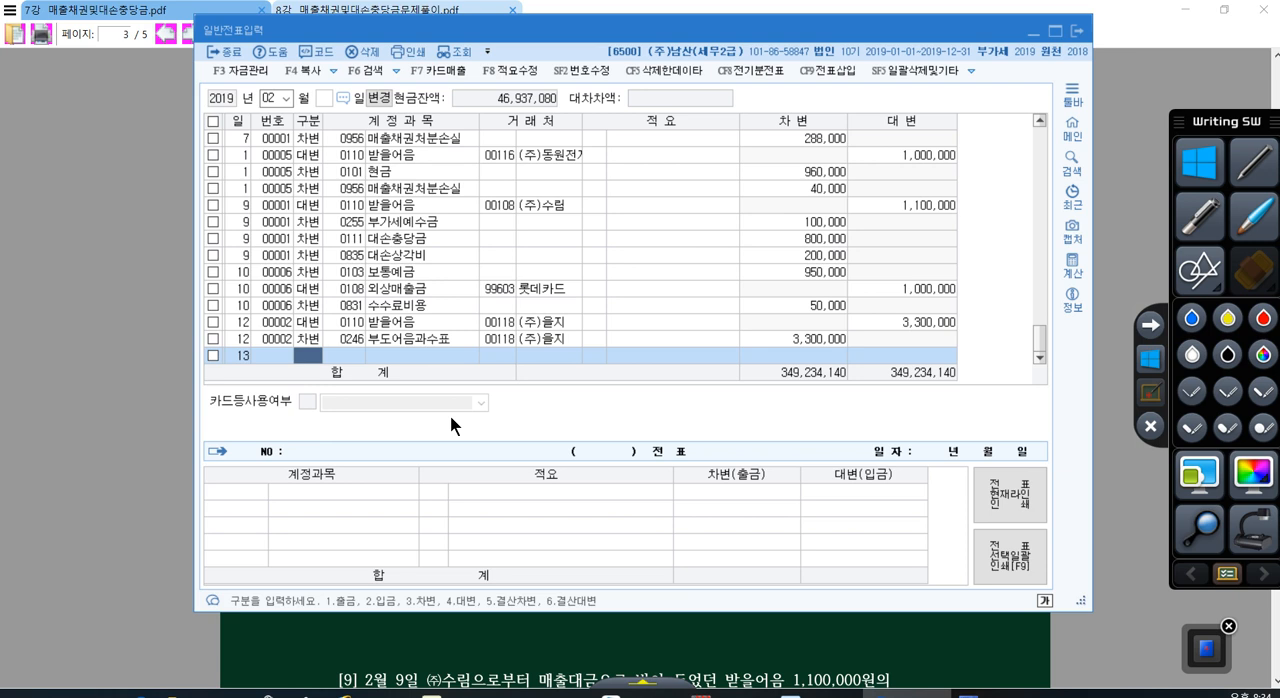
key(Return)
text(110)
key(Return)
Step: Assign customer 세광 to the day 13 받을어음 line and set its credit amount to 50,000,000
key(plus)
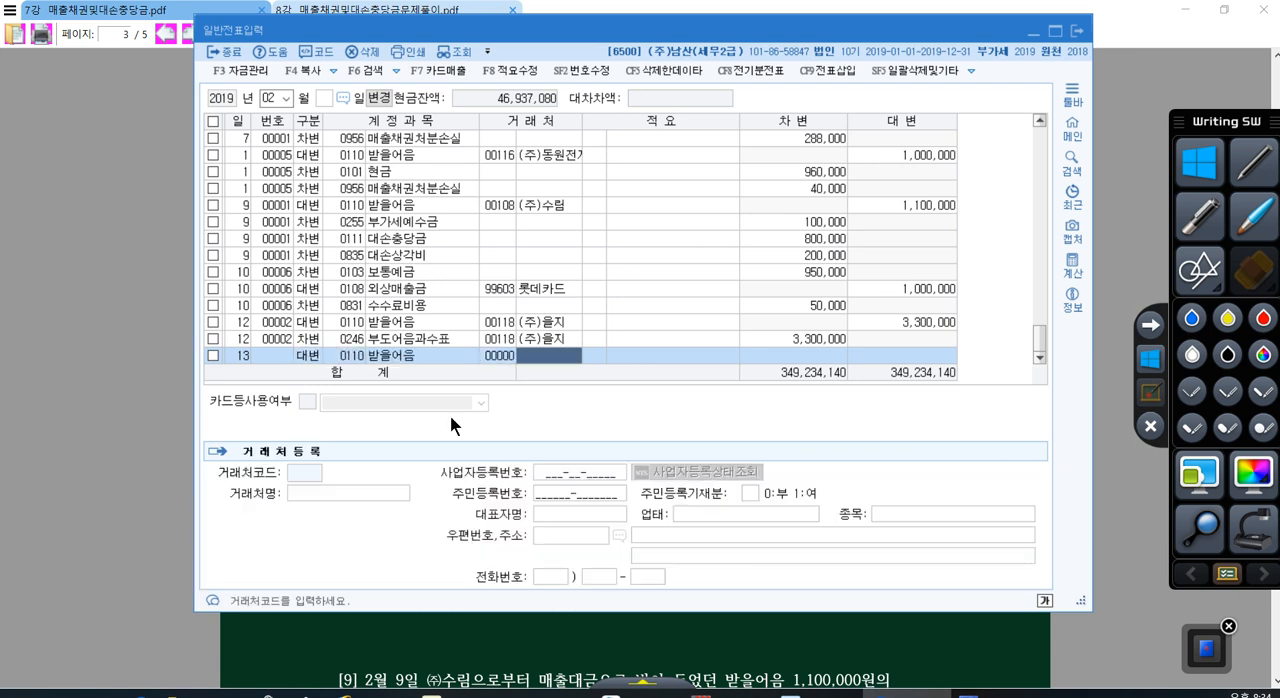
text(세광)
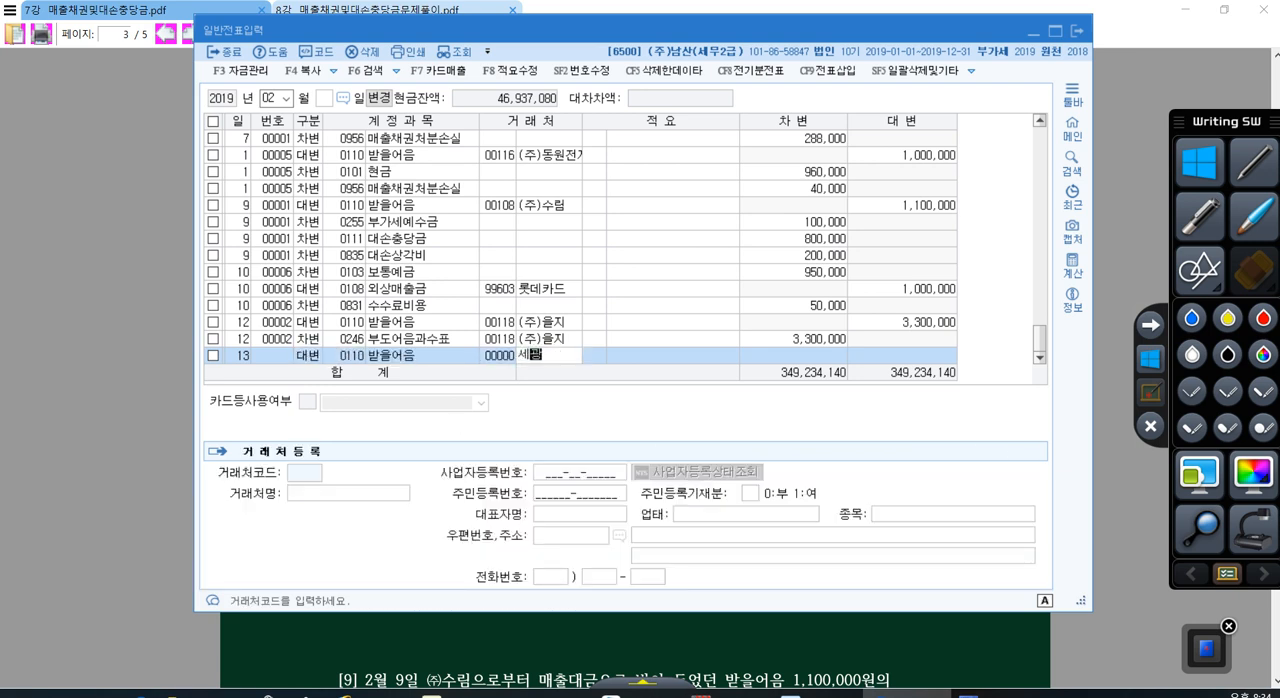
key(Return)
key(Return)
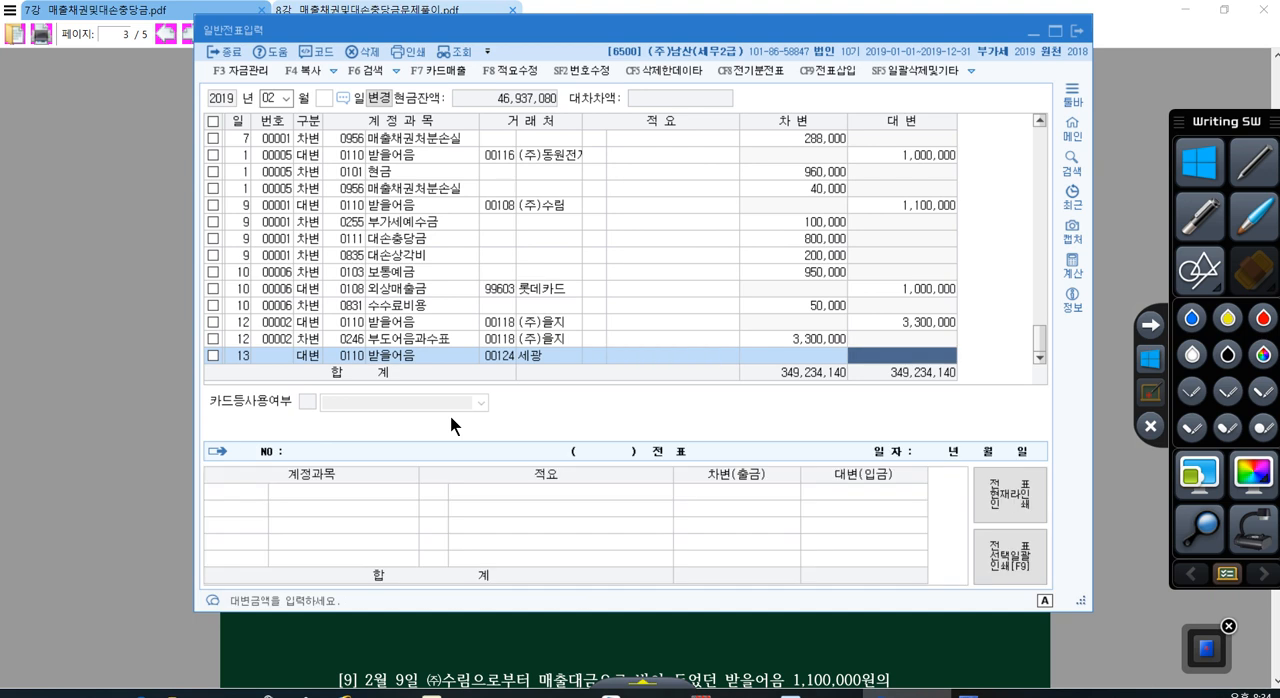
text(50000000)
Step: Add a day 13 debit (차변) line with account 0246 부도어음과수표 and customer 세광 for 50,000,000
key(Return)
text(13)
key(Return)
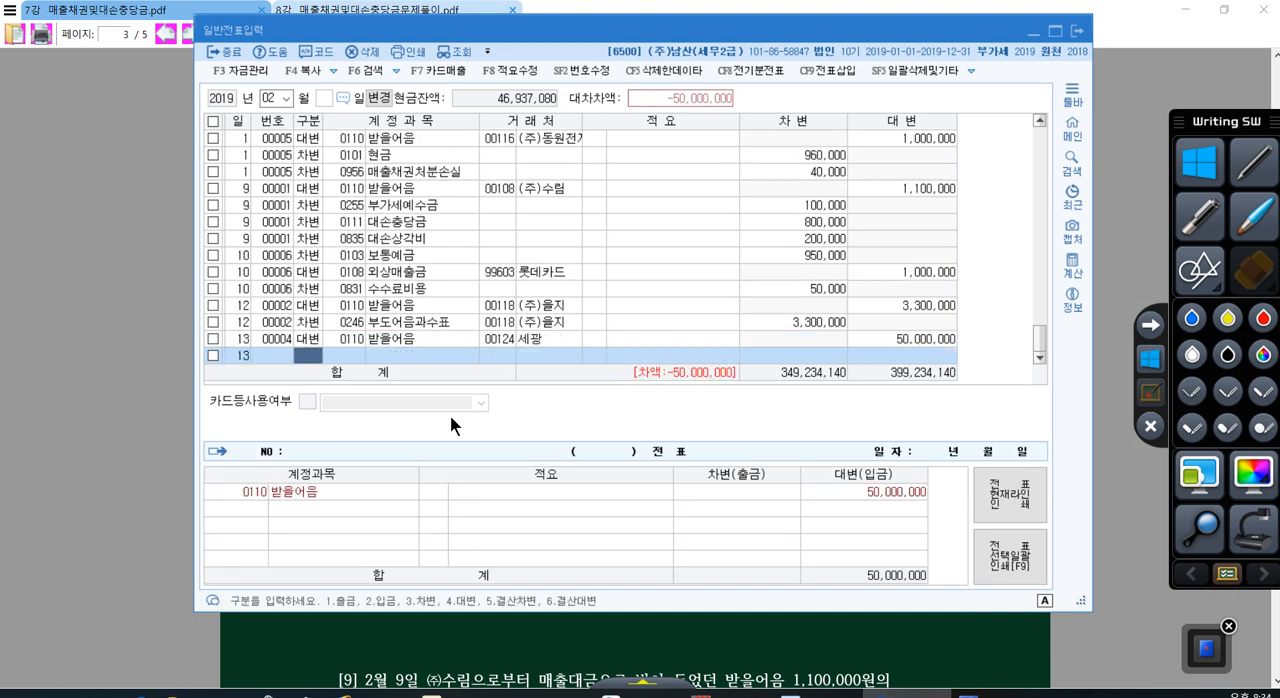
text(3)
key(Return)
text(246)
key(Return)
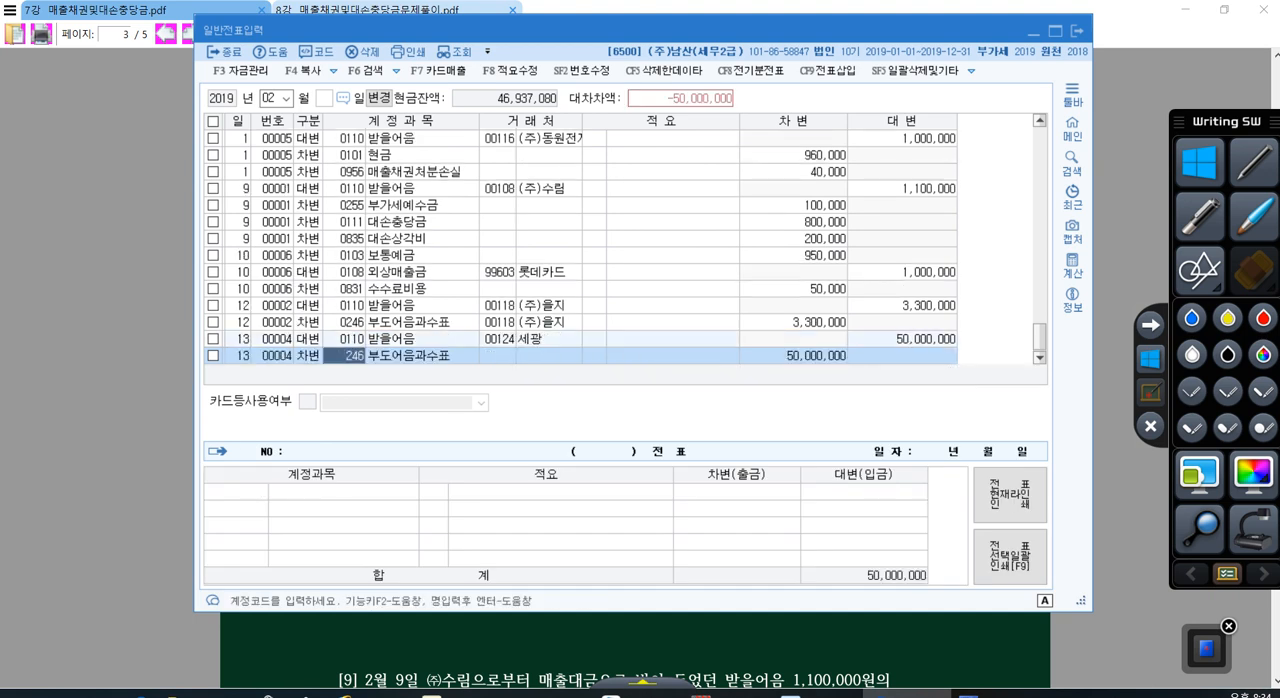
key(Return)
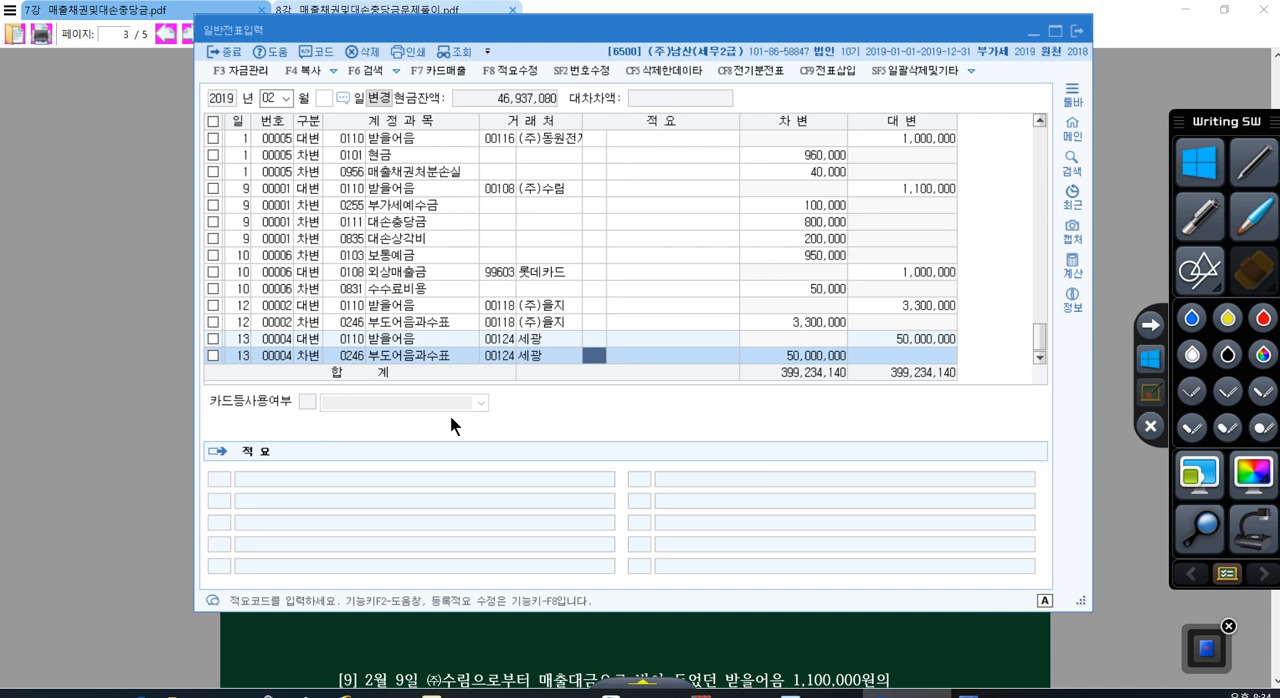
Step: Reread problem [12] in the PDF and highlight the wording about the note's final dishonour (최종부도처리)
click(680, 660)
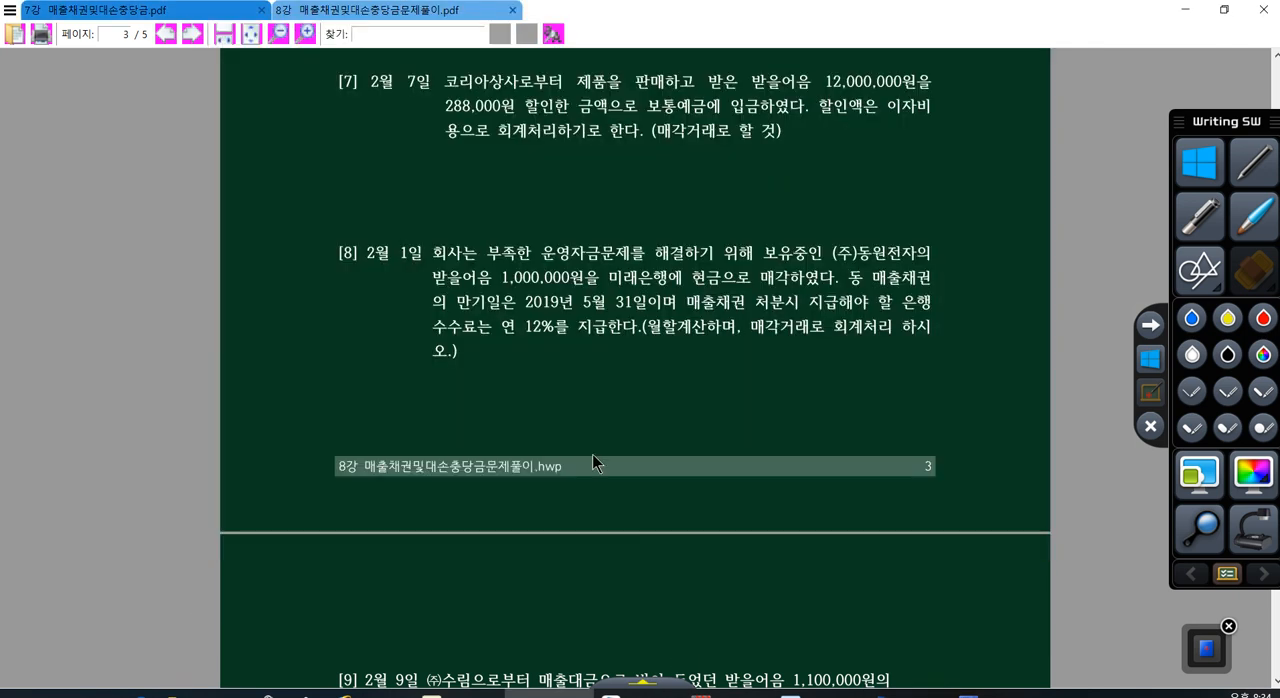
scroll(746, 366, down, 6)
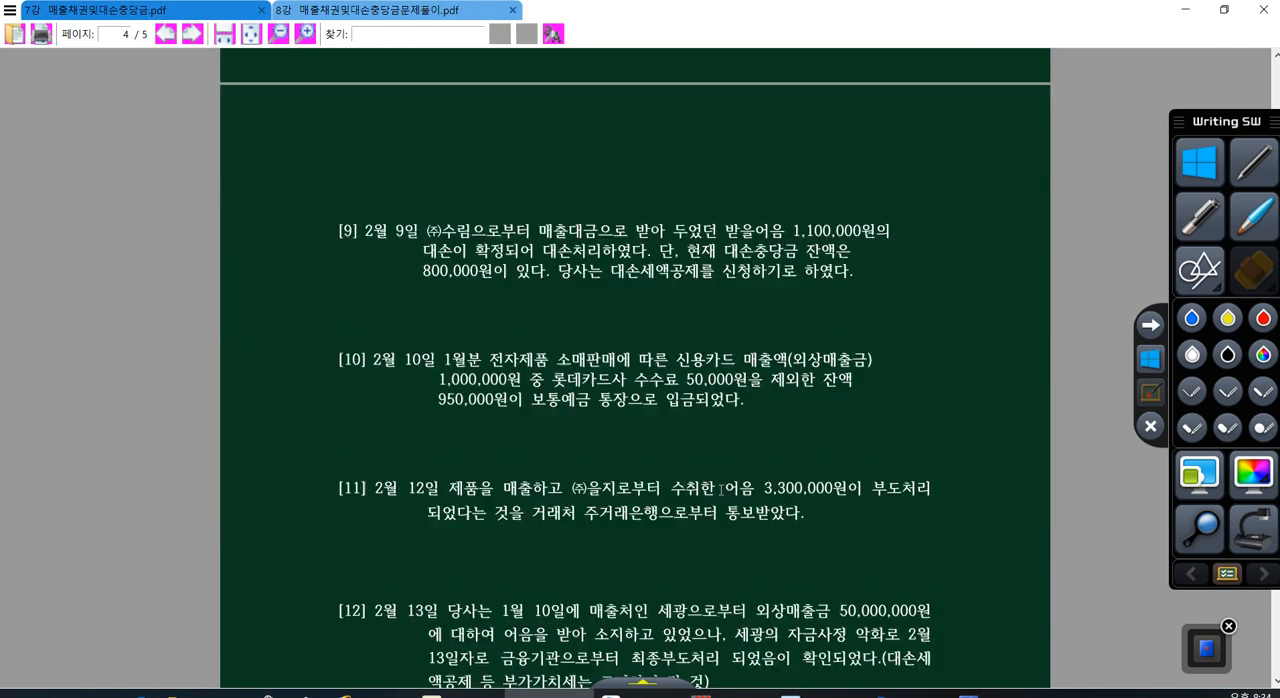
double_click(736, 527)
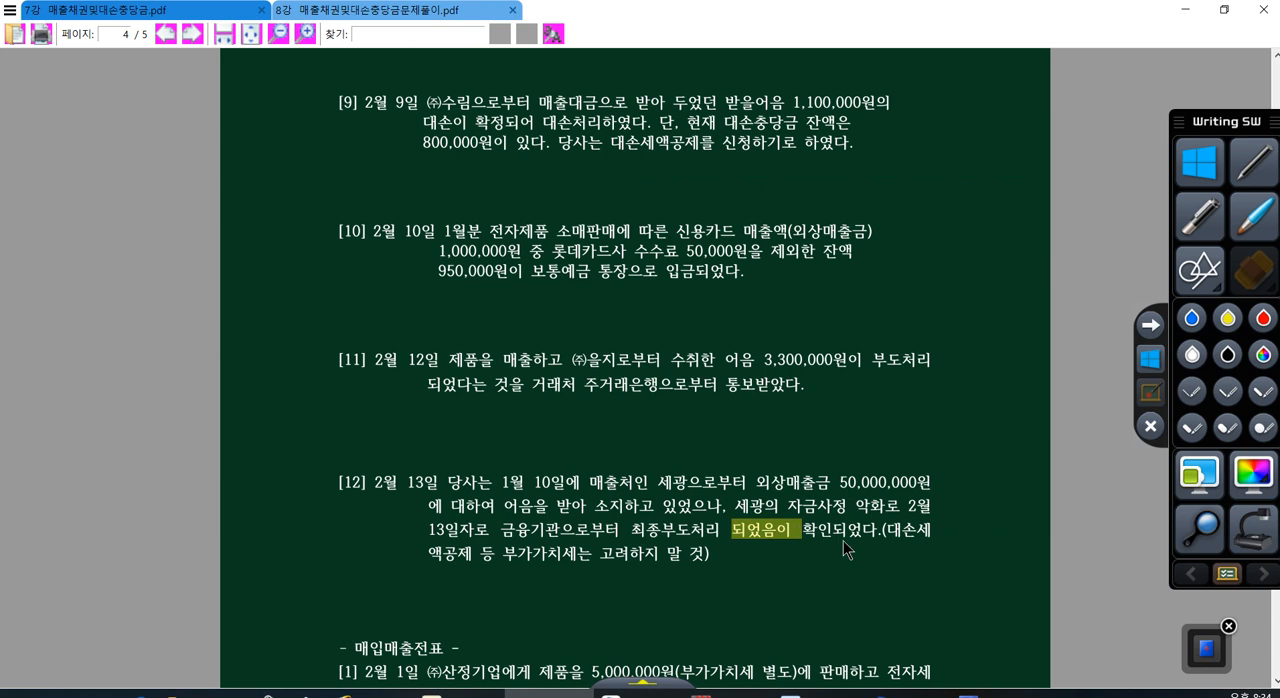
click(843, 543)
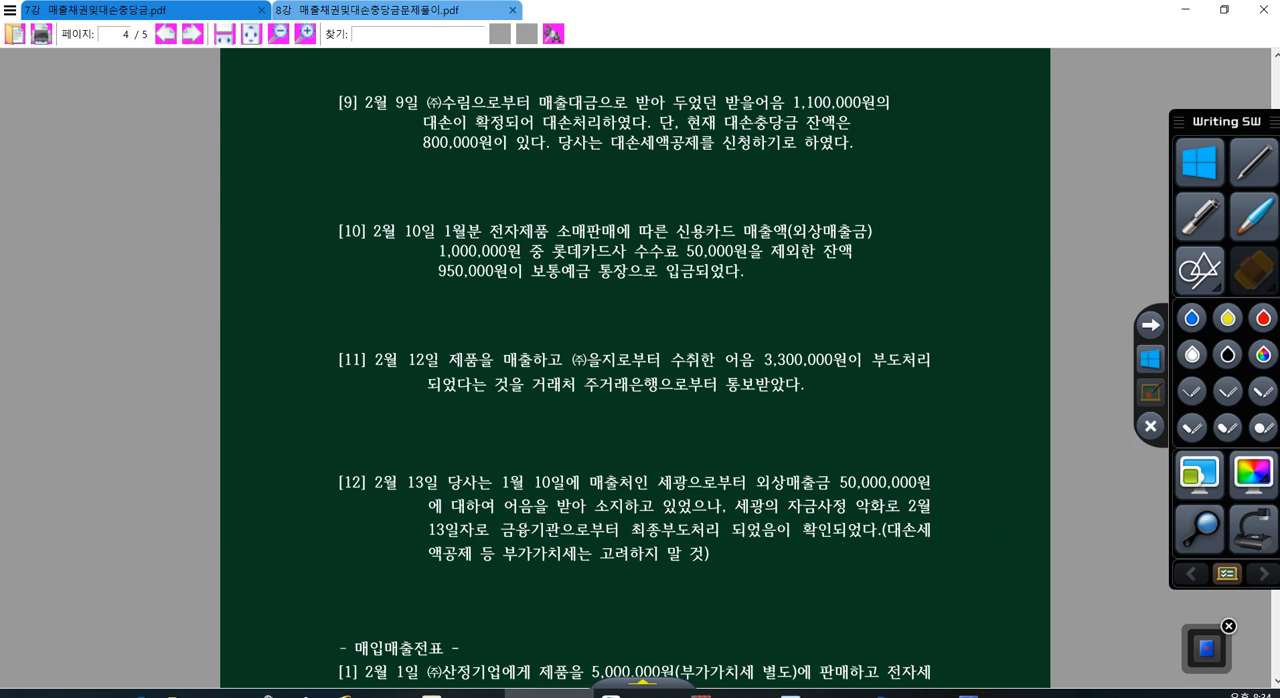
drag(514, 529, 802, 533)
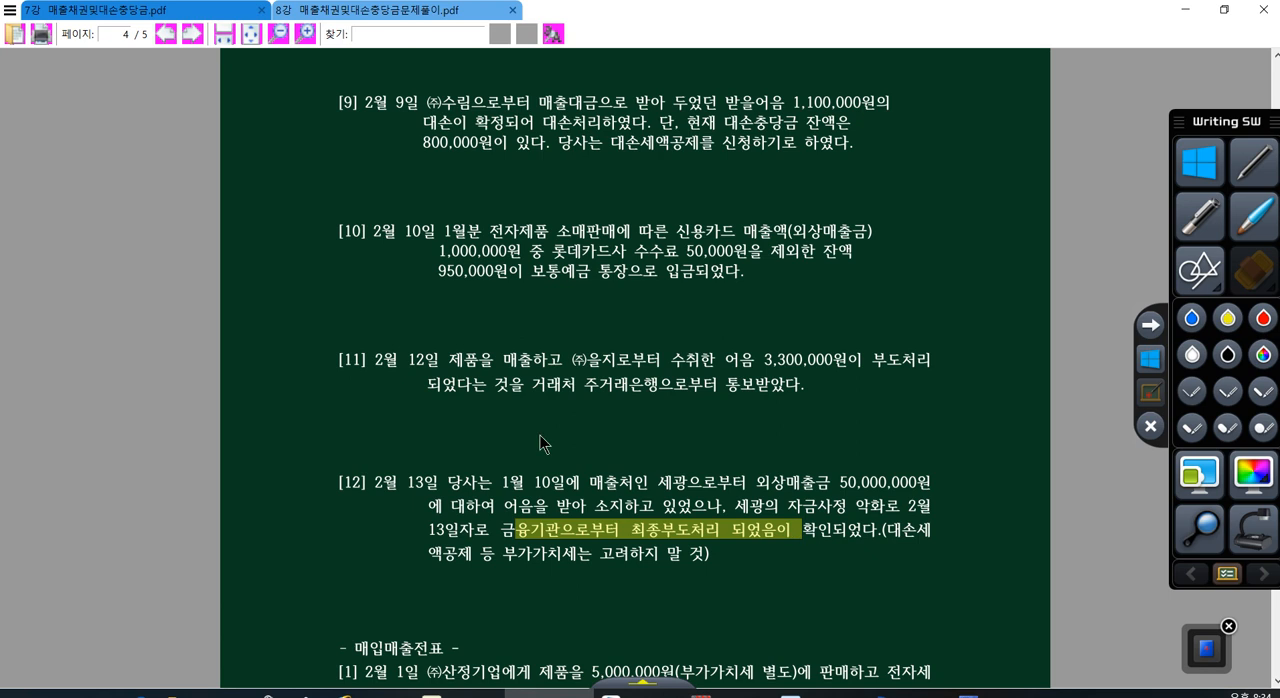
Step: Return to the general voucher in KcLep and review the accounts of the two day 13 세광 lines
click(936, 694)
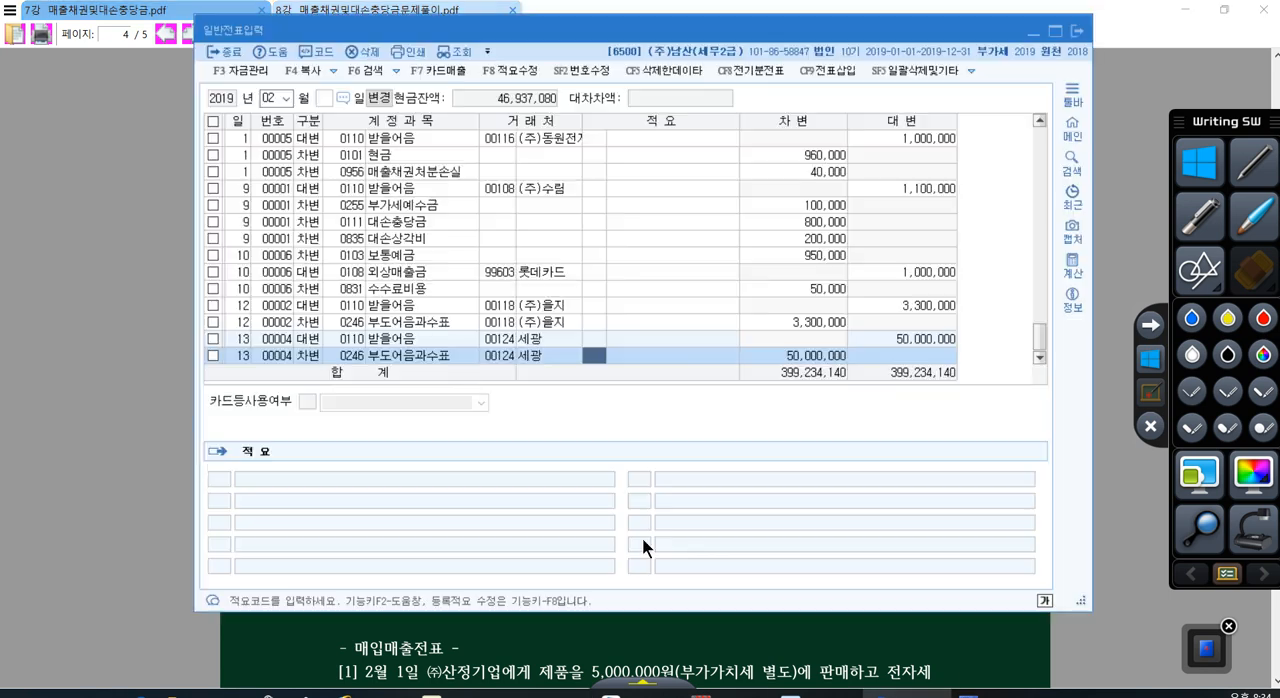
click(435, 357)
scroll(434, 357, down, 1)
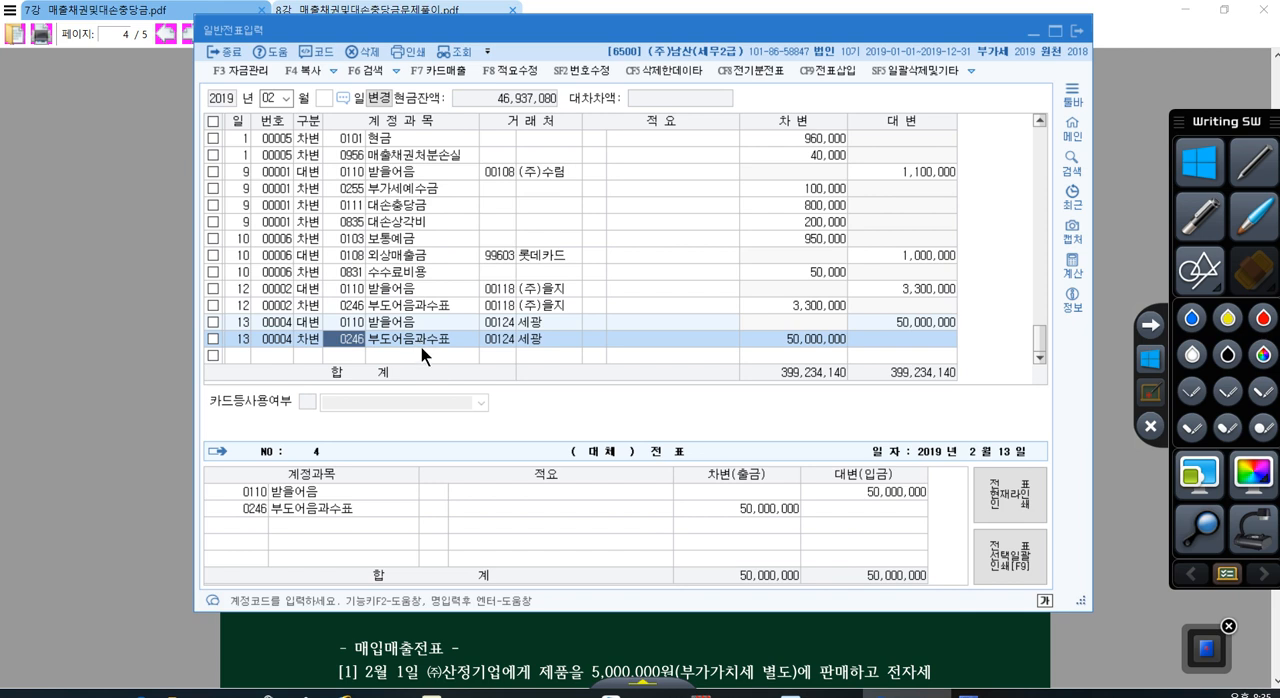
click(408, 356)
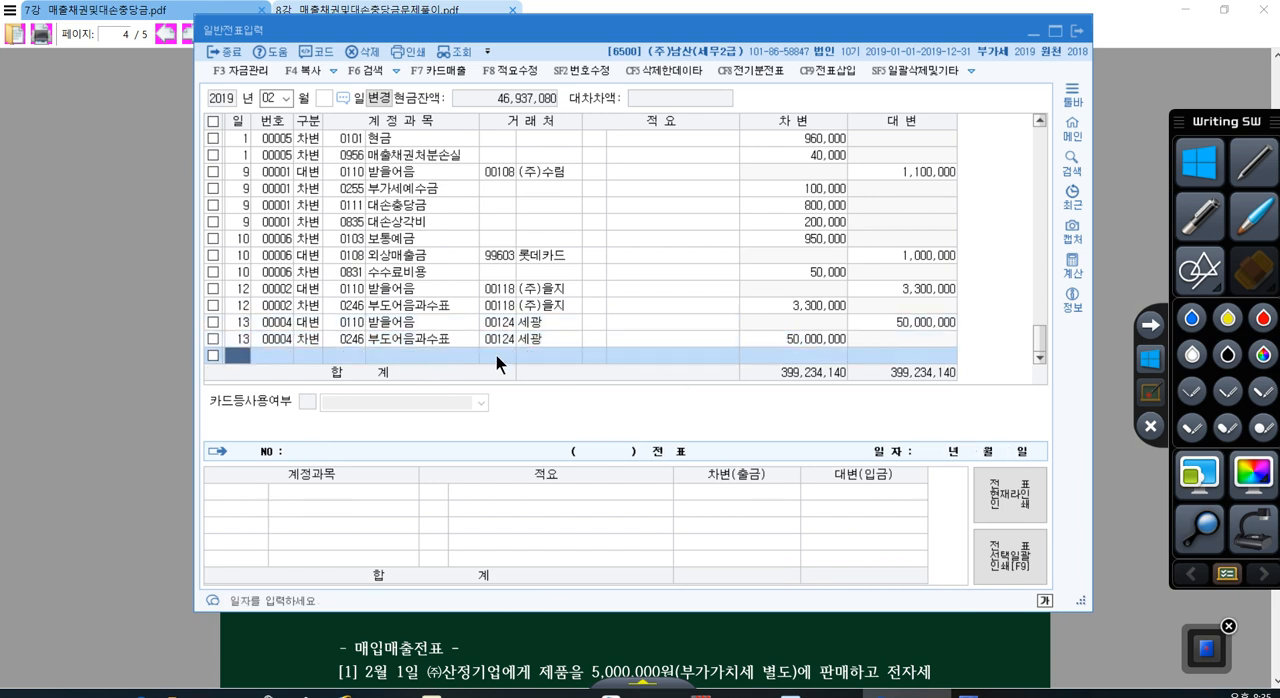
click(384, 324)
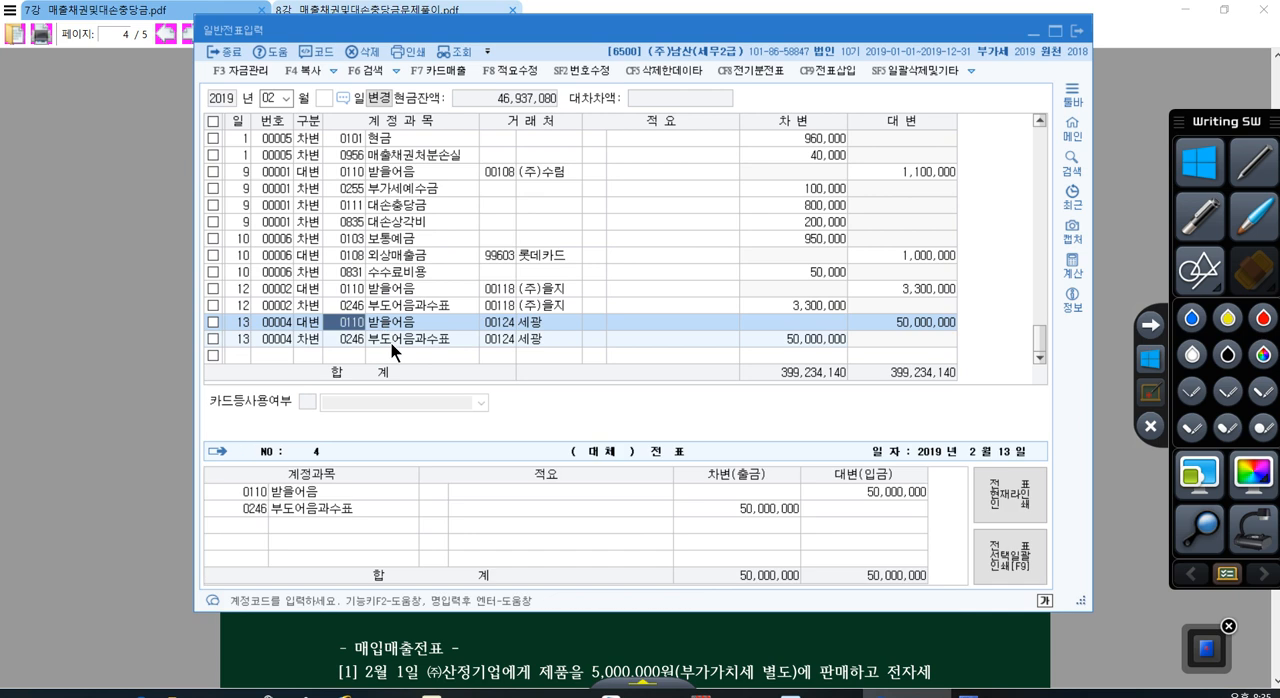
click(392, 343)
click(400, 349)
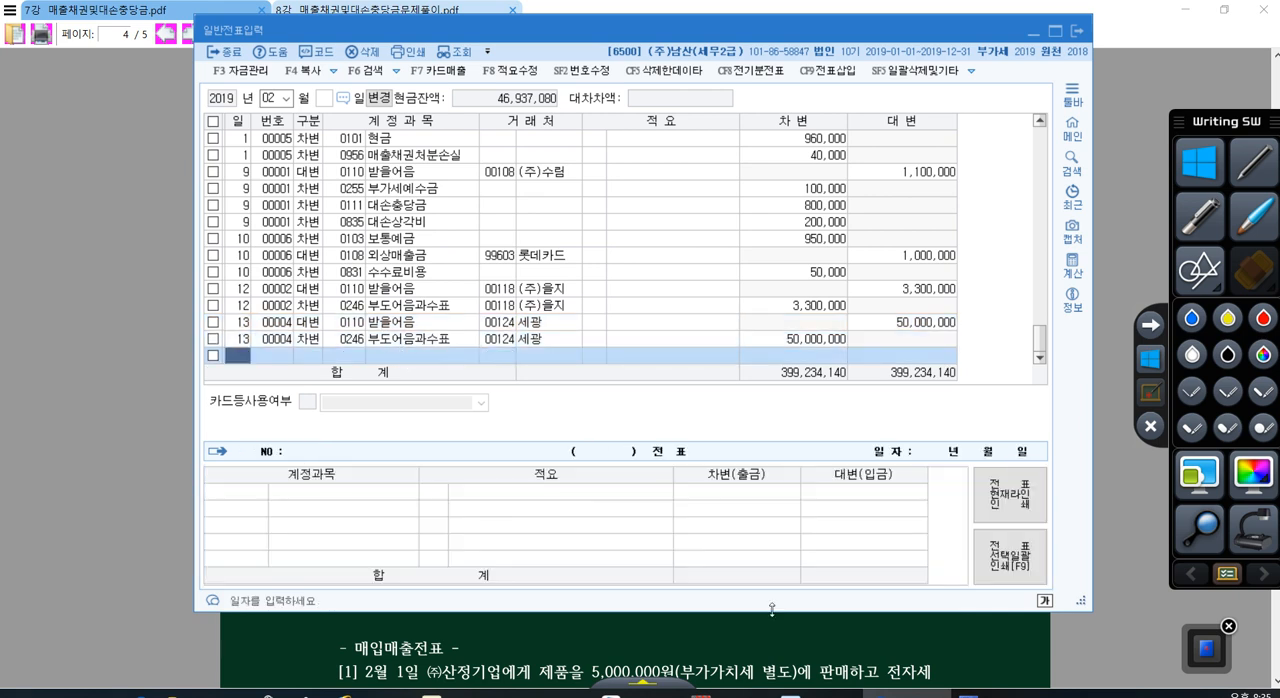
Step: Examine the 매입매출전표 problems [1] and [2] that follow problem [12] in the PDF
click(784, 638)
scroll(577, 398, down, 7)
scroll(576, 396, up, 5)
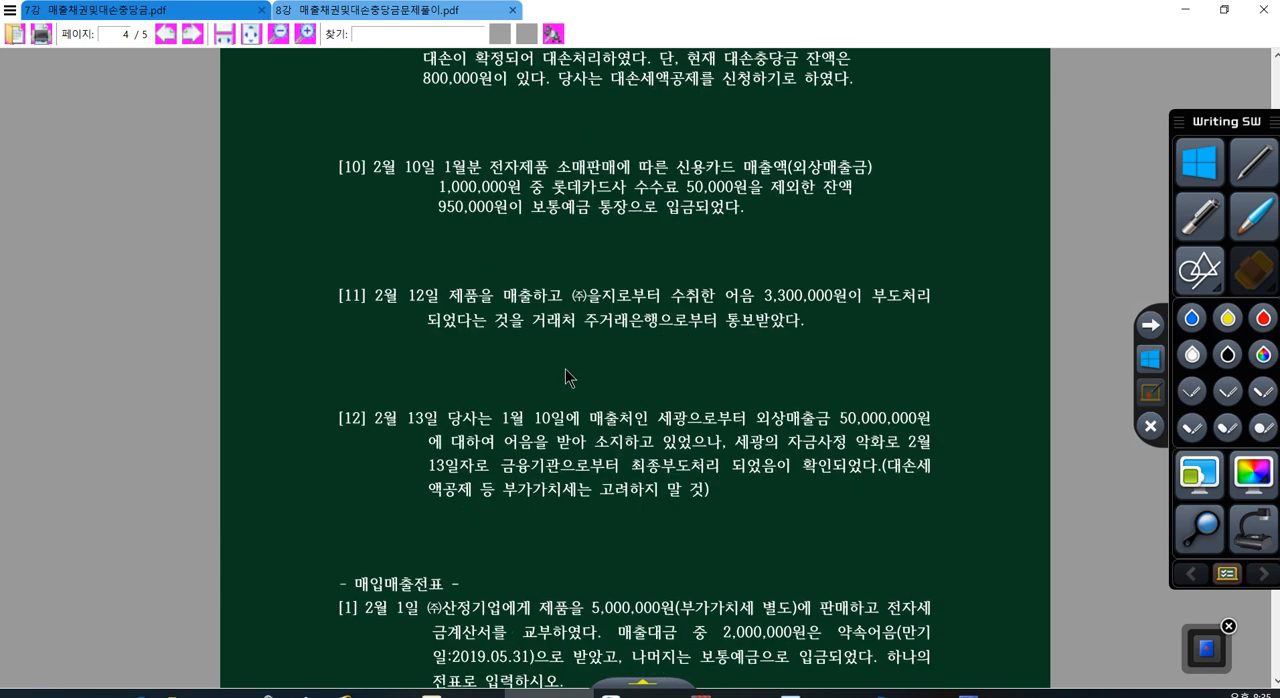
scroll(566, 377, up, 4)
scroll(566, 369, down, 5)
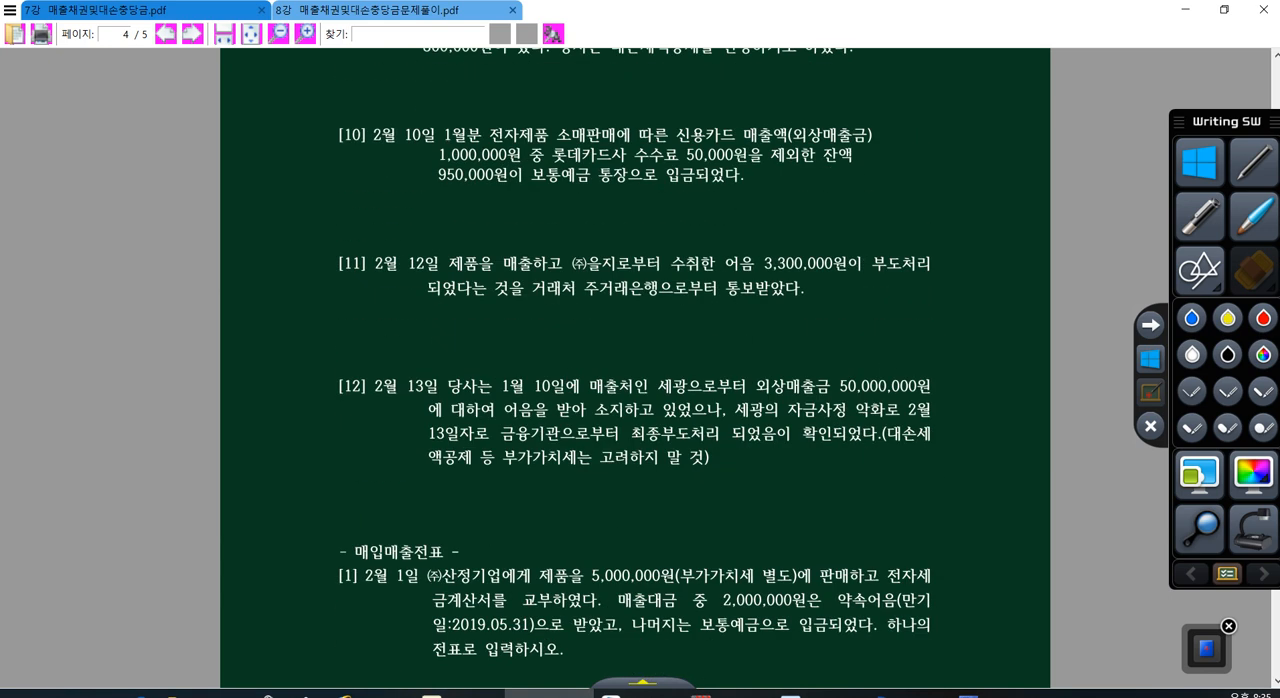
click(640, 694)
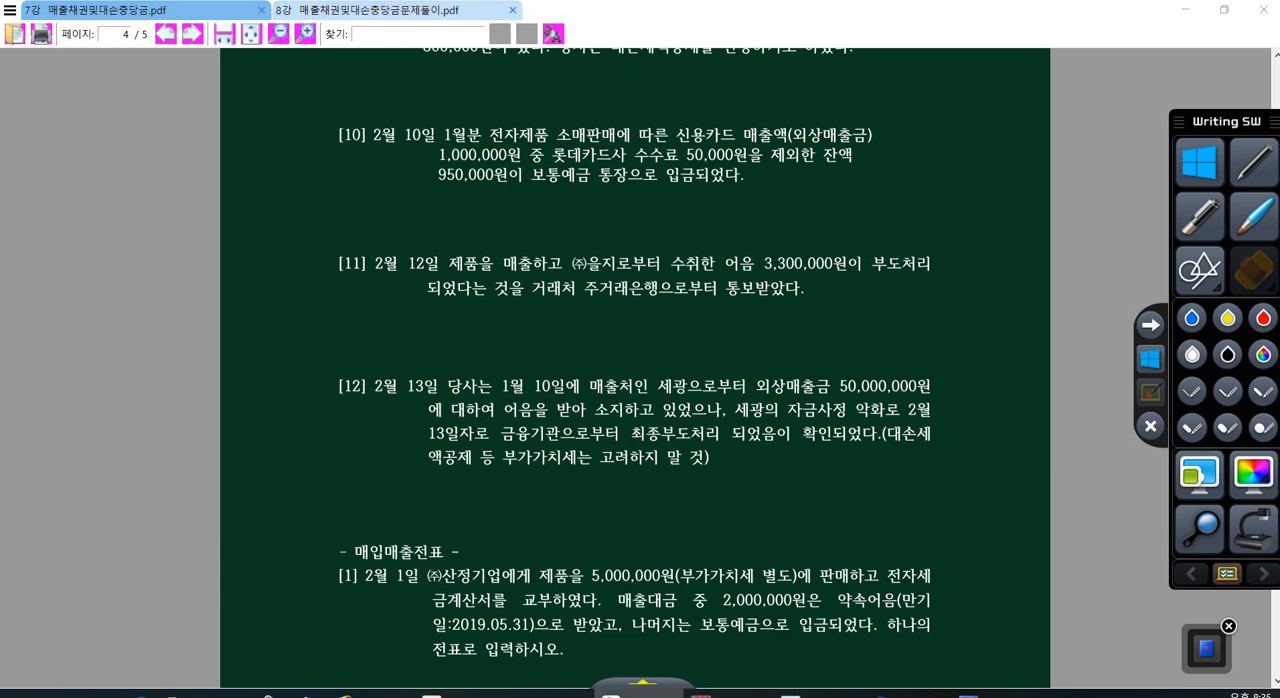
scroll(741, 393, down, 7)
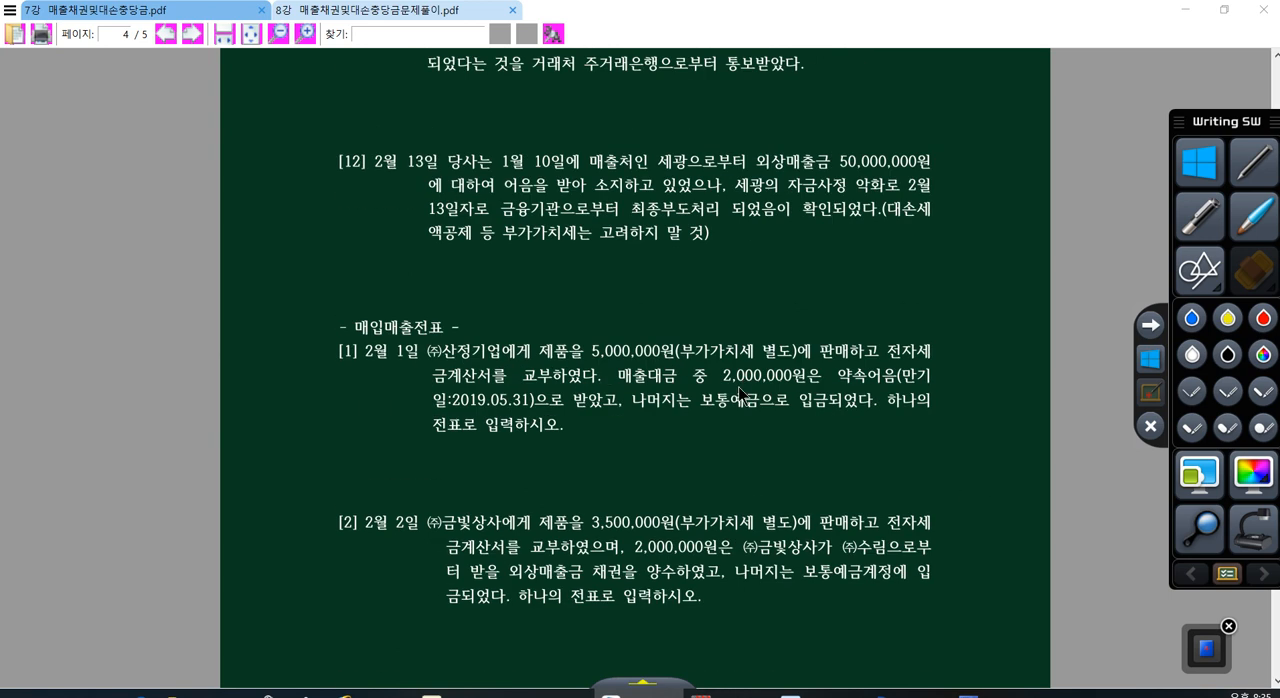
scroll(741, 396, down, 5)
Step: Back in KcLep, close 일반전표입력 and open 매입매출전표입력
click(906, 694)
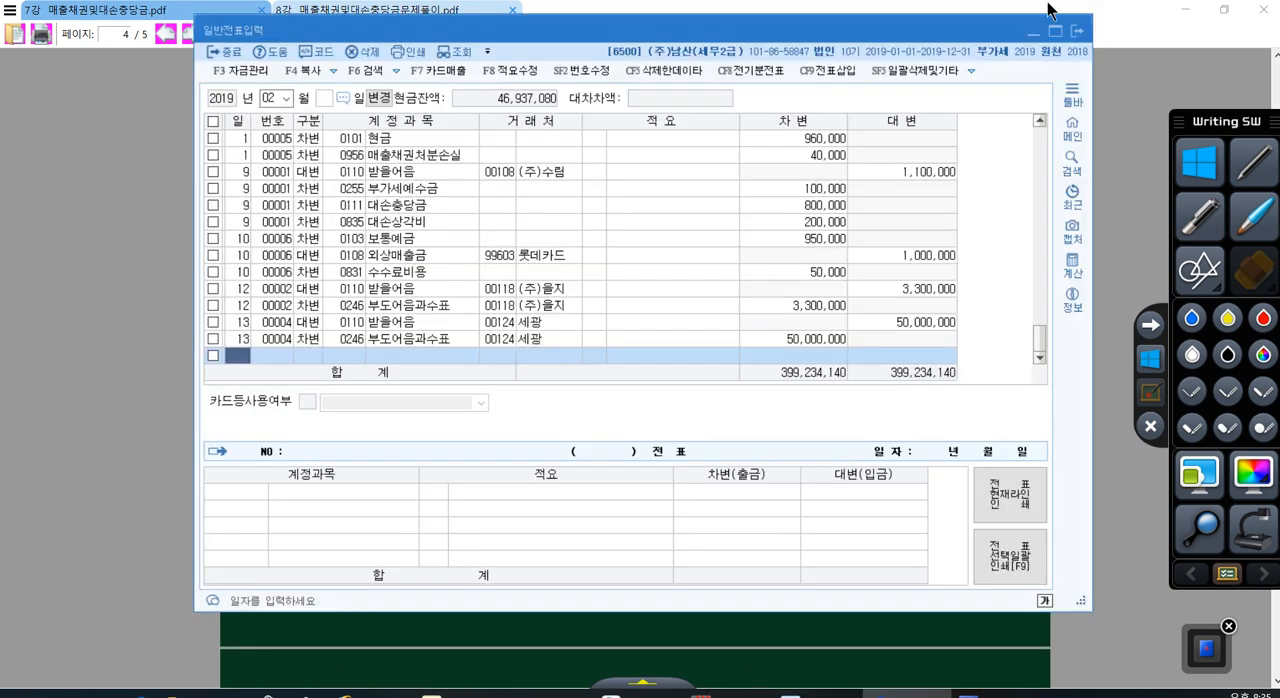
click(1076, 31)
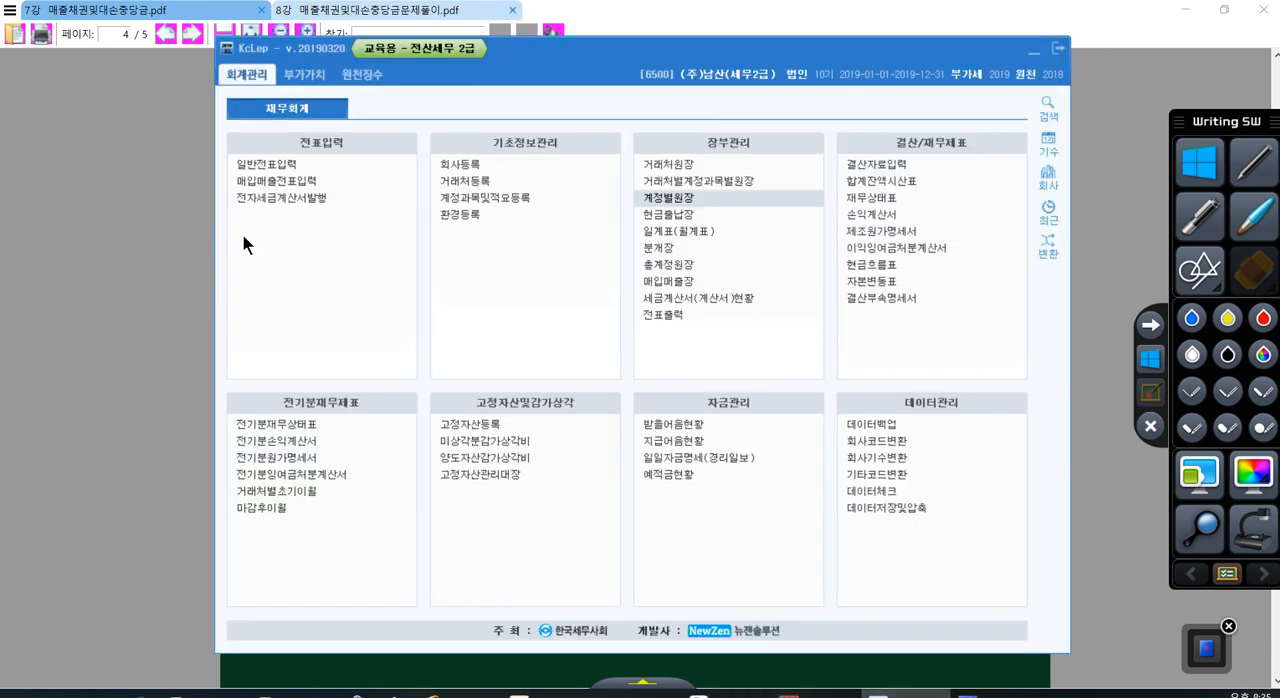
click(260, 184)
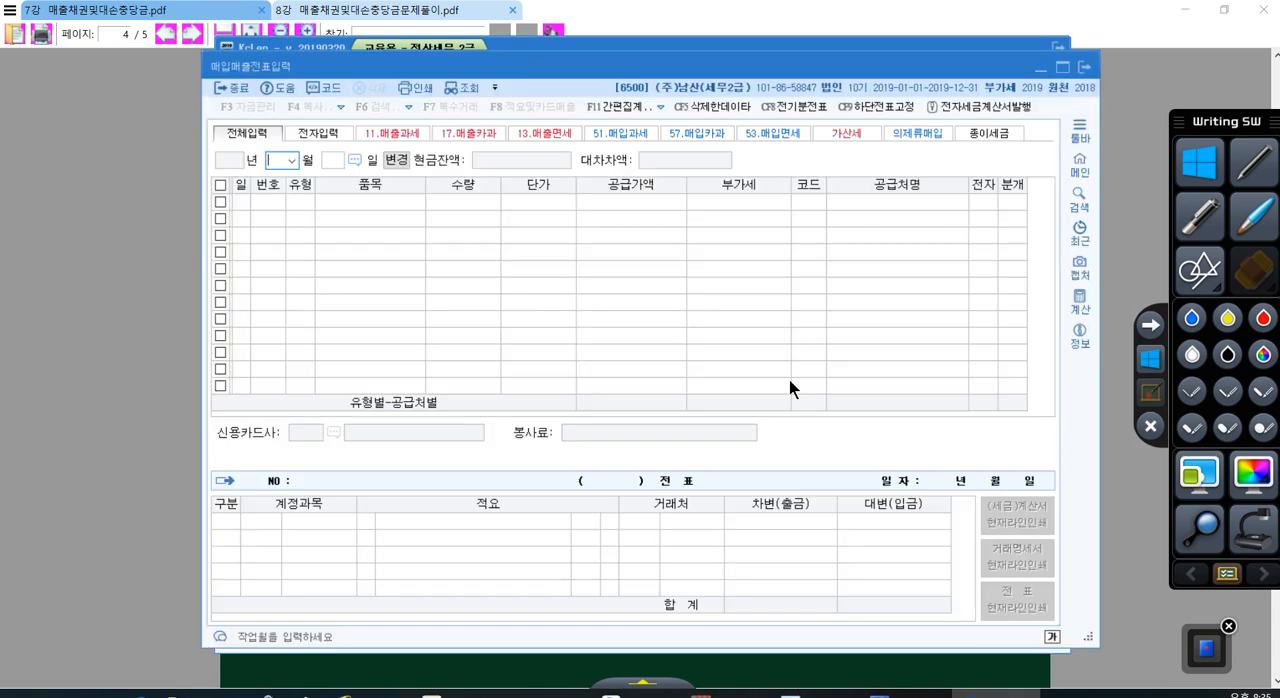
Step: Set the purchase and sales voucher month to 02 and start a new line dated day 1
text(2)
key(Return)
key(Return)
text(1)
key(Return)
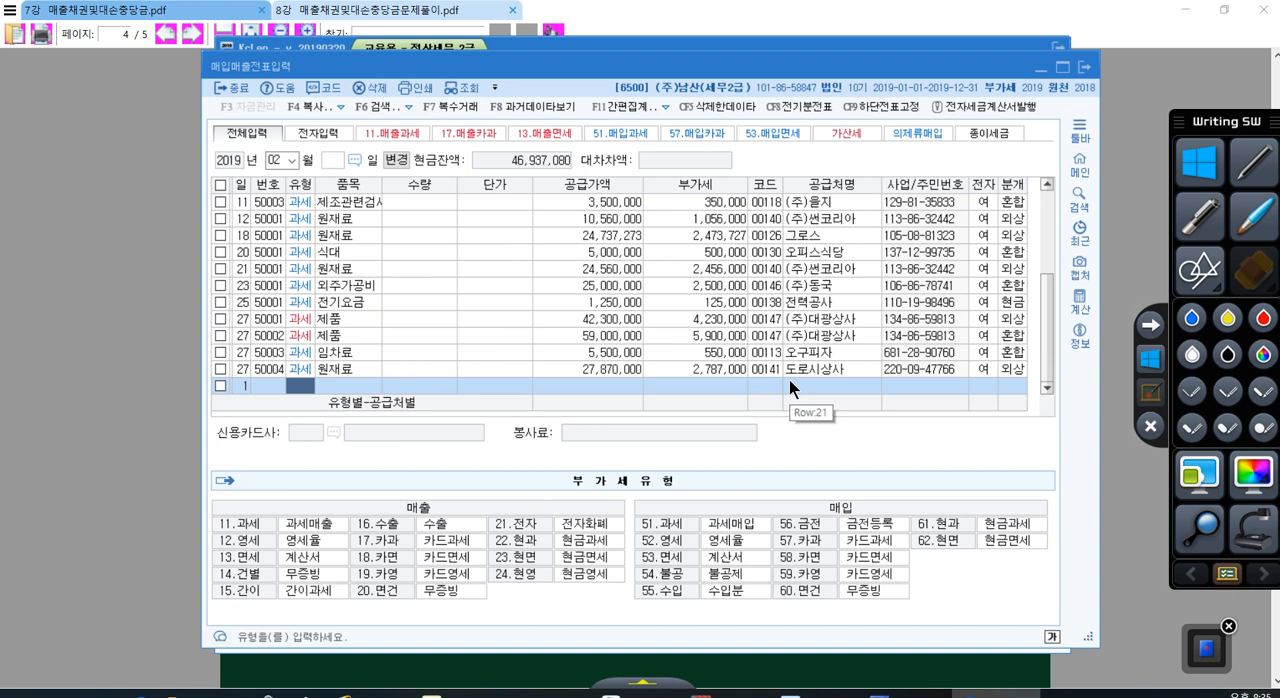
Step: Check problem [1] in the PDF, highlighting the electronic tax invoice (전자세금계산서) wording, and return to the voucher
click(878, 662)
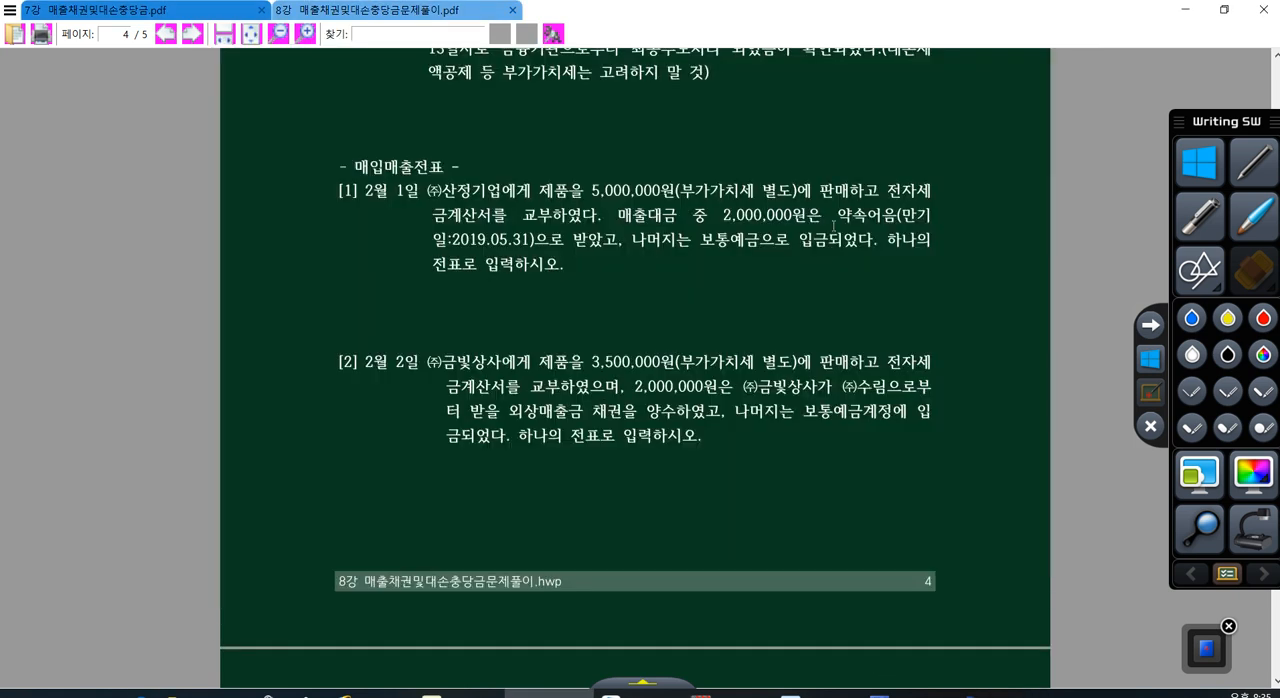
drag(885, 186, 931, 192)
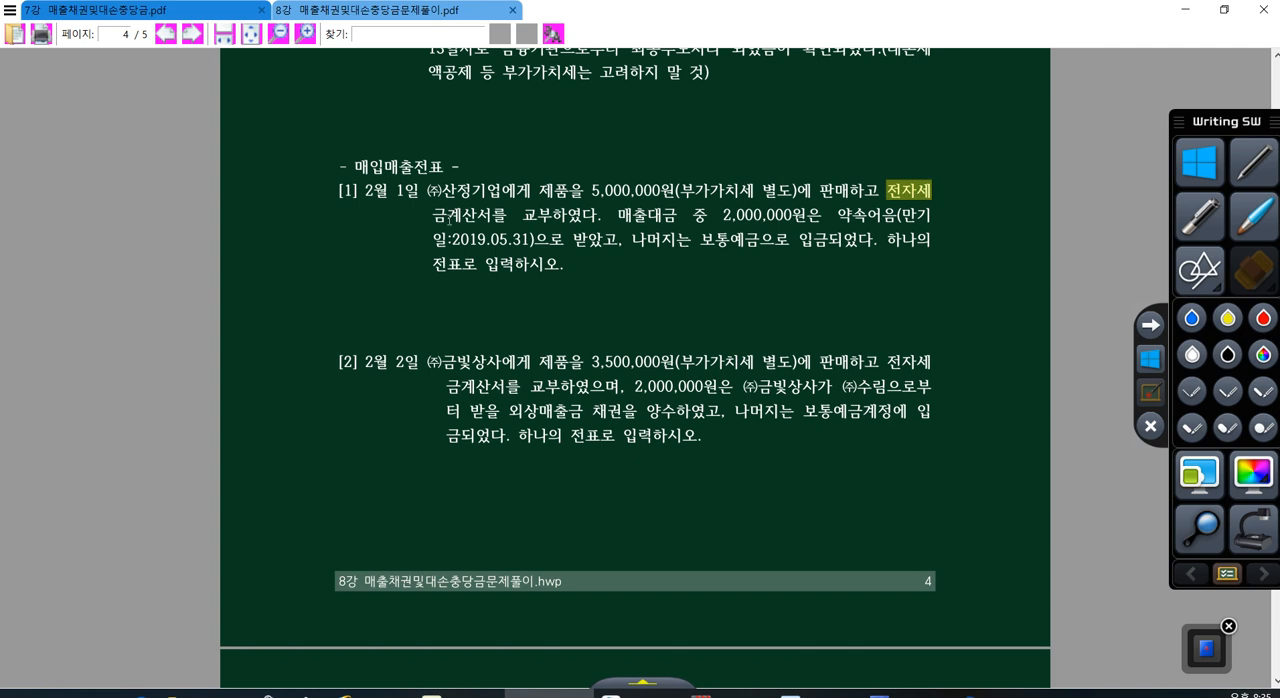
drag(449, 219, 566, 217)
click(984, 693)
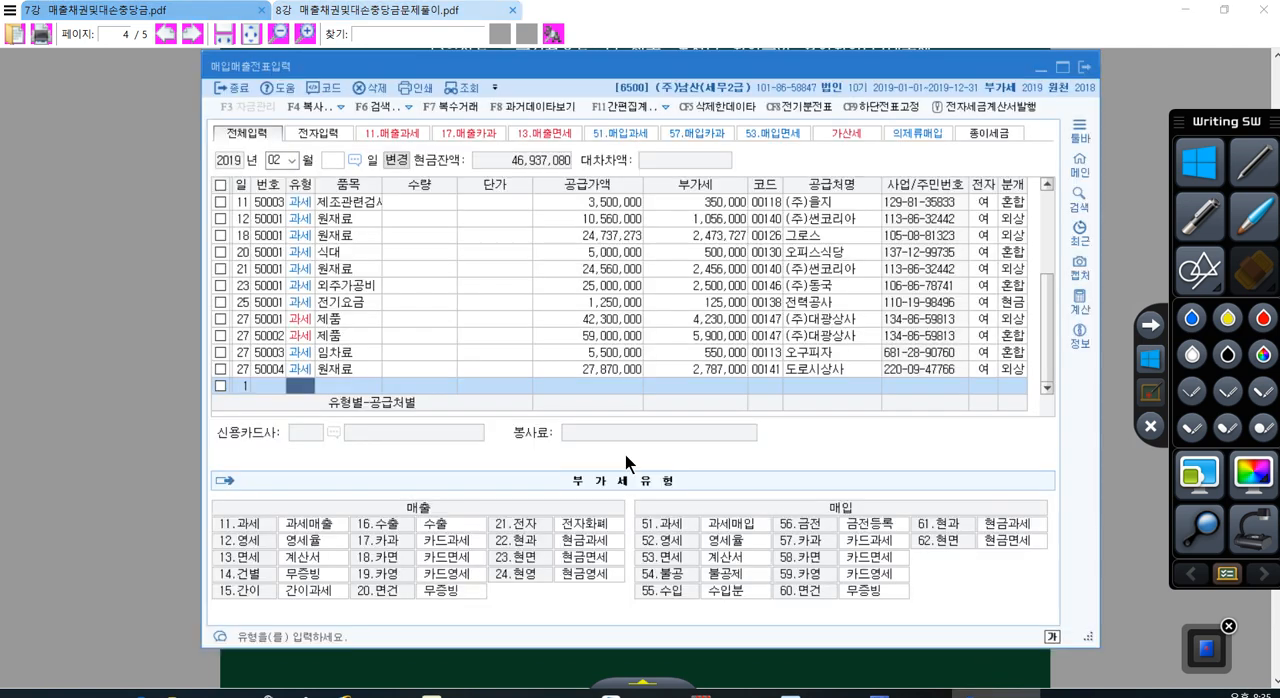
Step: Give the day 1 line the VAT type 11 과세 (taxable sale) and the item 제품, leaving quantity and unit price empty
text(11)
key(Return)
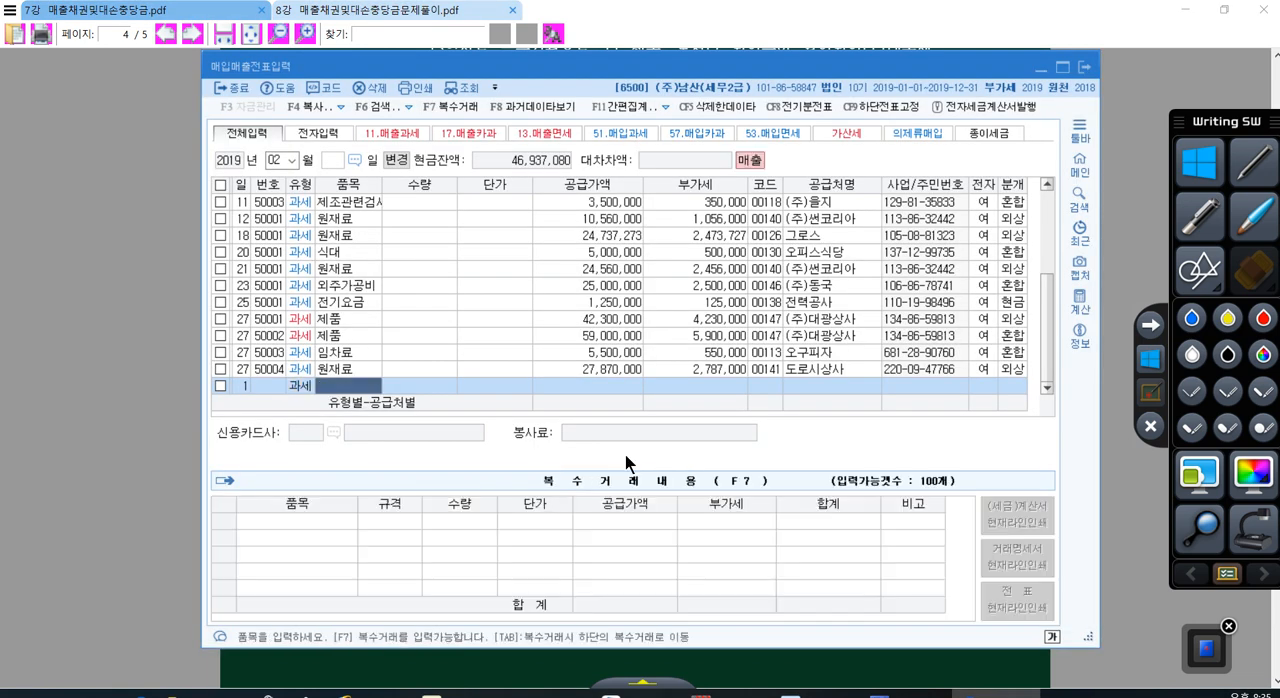
text(제)
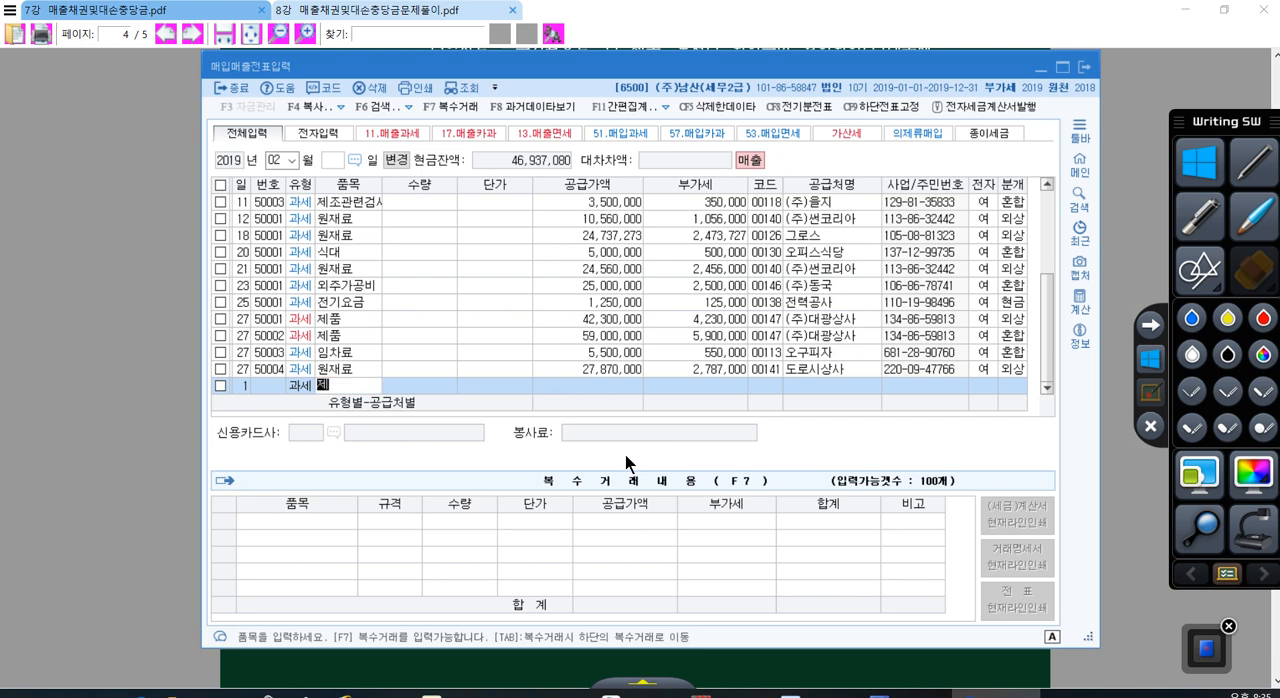
text(품)
key(Return)
key(Return)
key(Return)
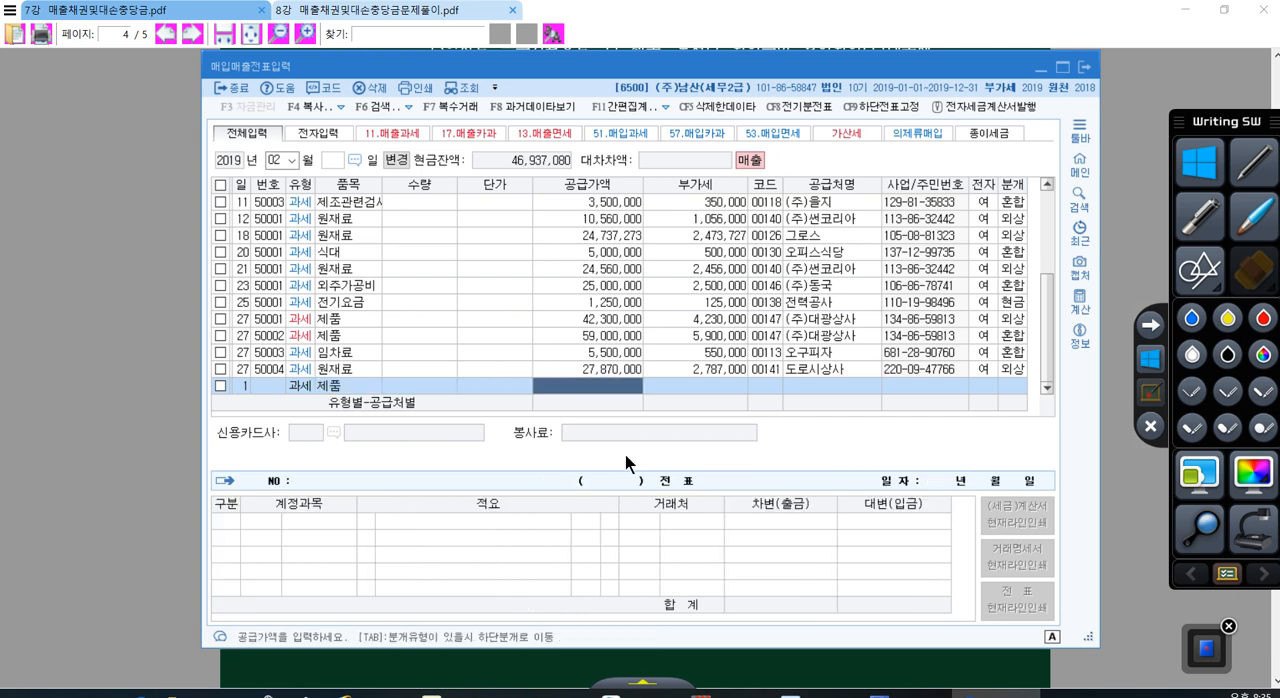
Step: Set the day 1 sale's supply value to 5,000,000 and assign (주)산정기업 as the customer
text(5000000)
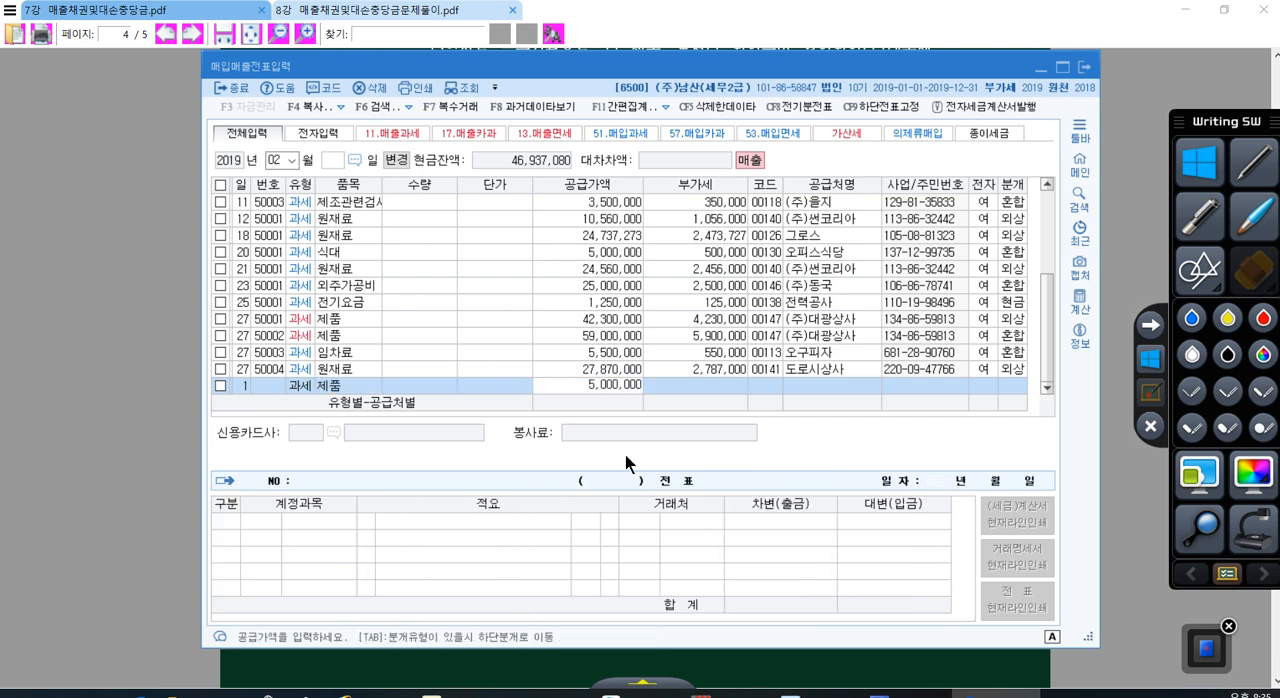
key(Return)
key(Return)
key(Return)
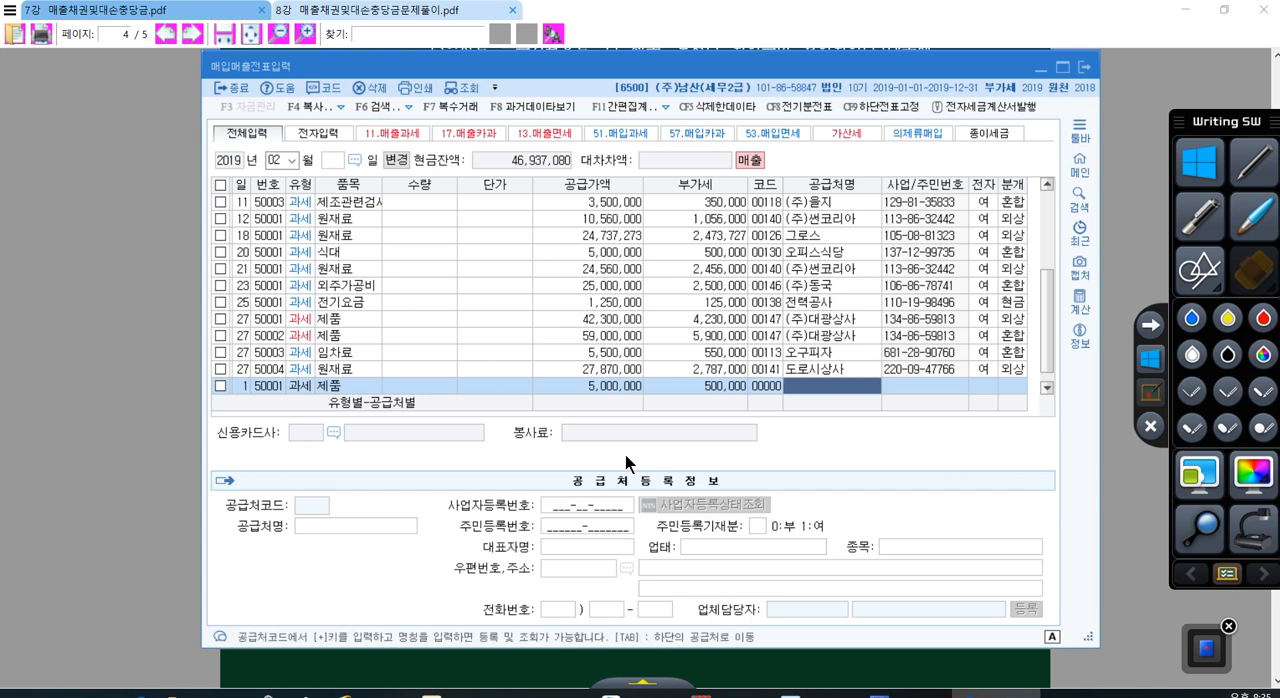
text(산정)
key(Return)
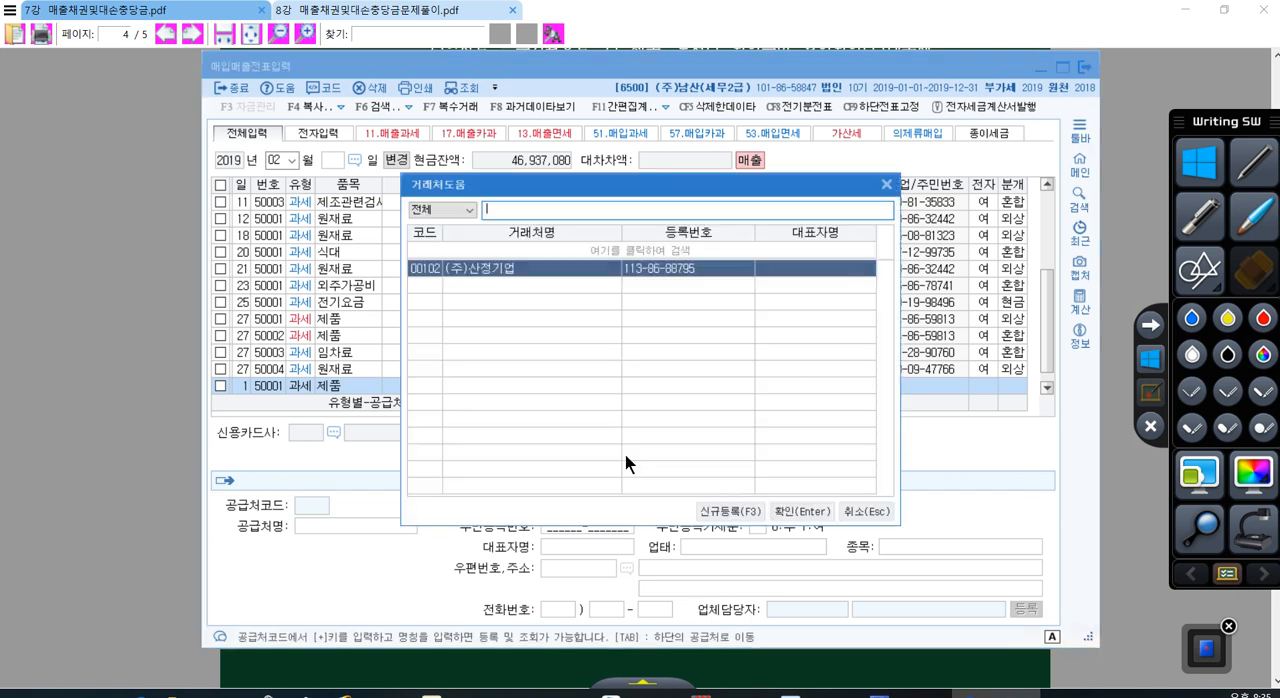
key(Return)
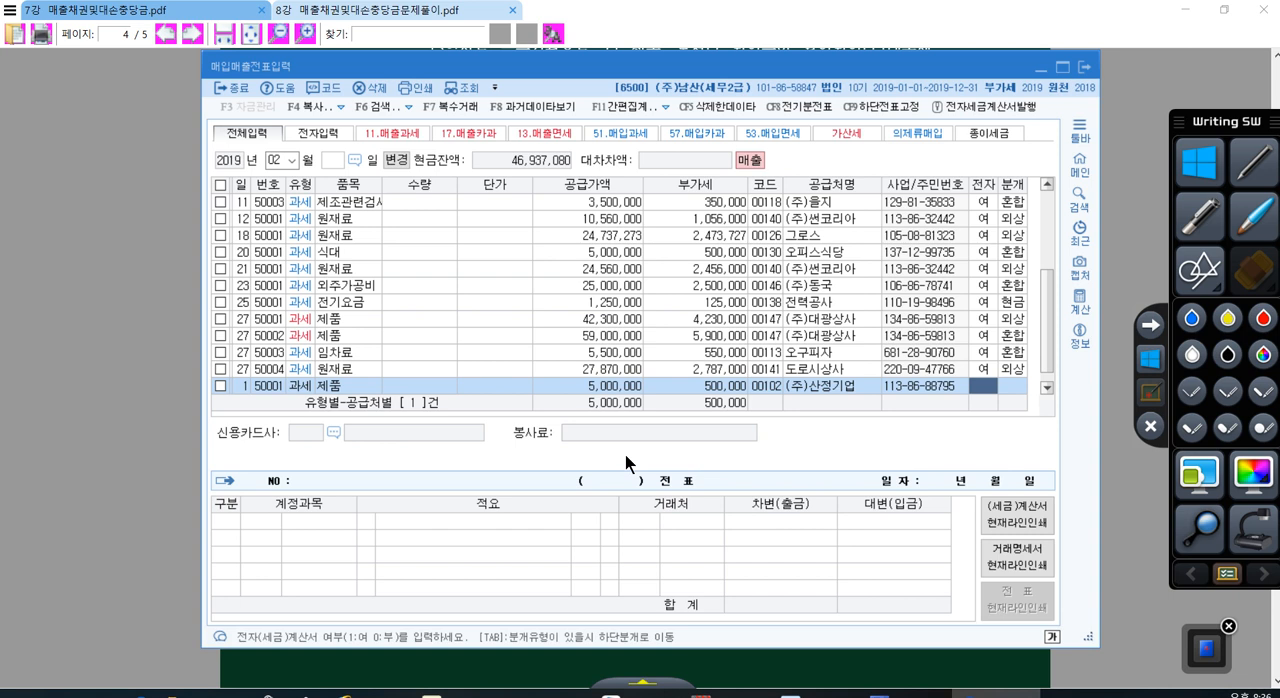
Step: Mark the (주)산정기업 sale as electronic (여) and set its journal type to 3 혼합
text(1)
key(Return)
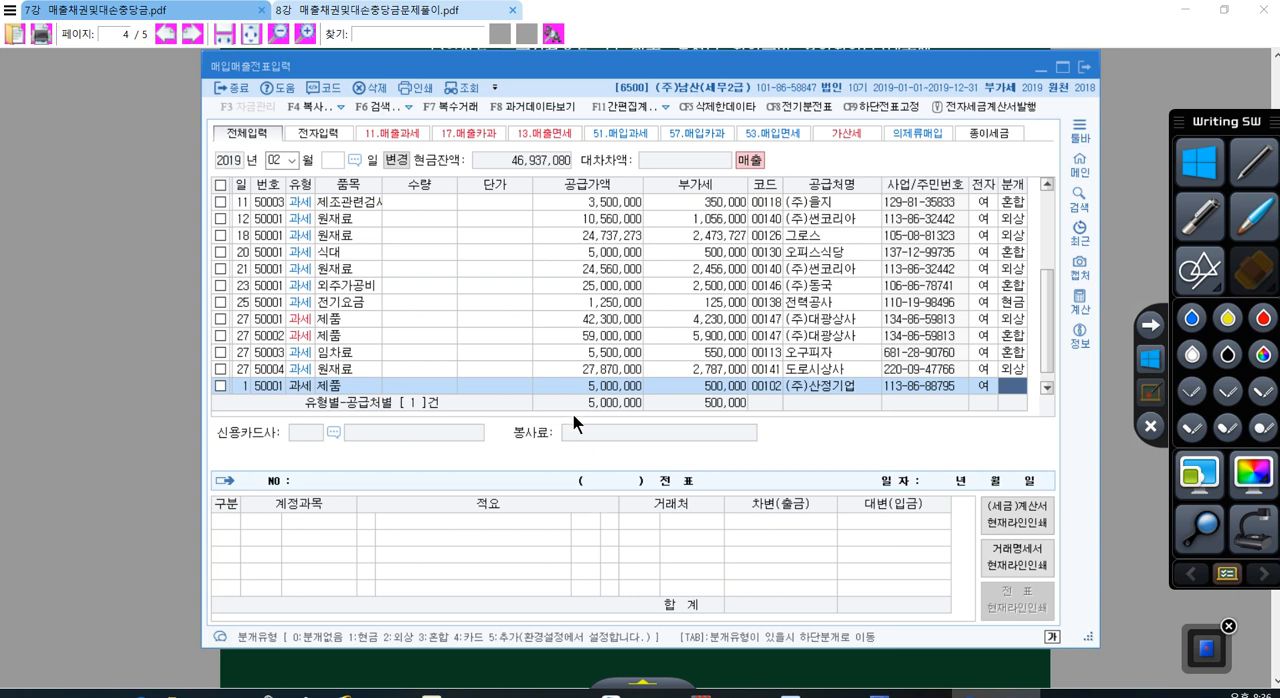
text(3)
key(Return)
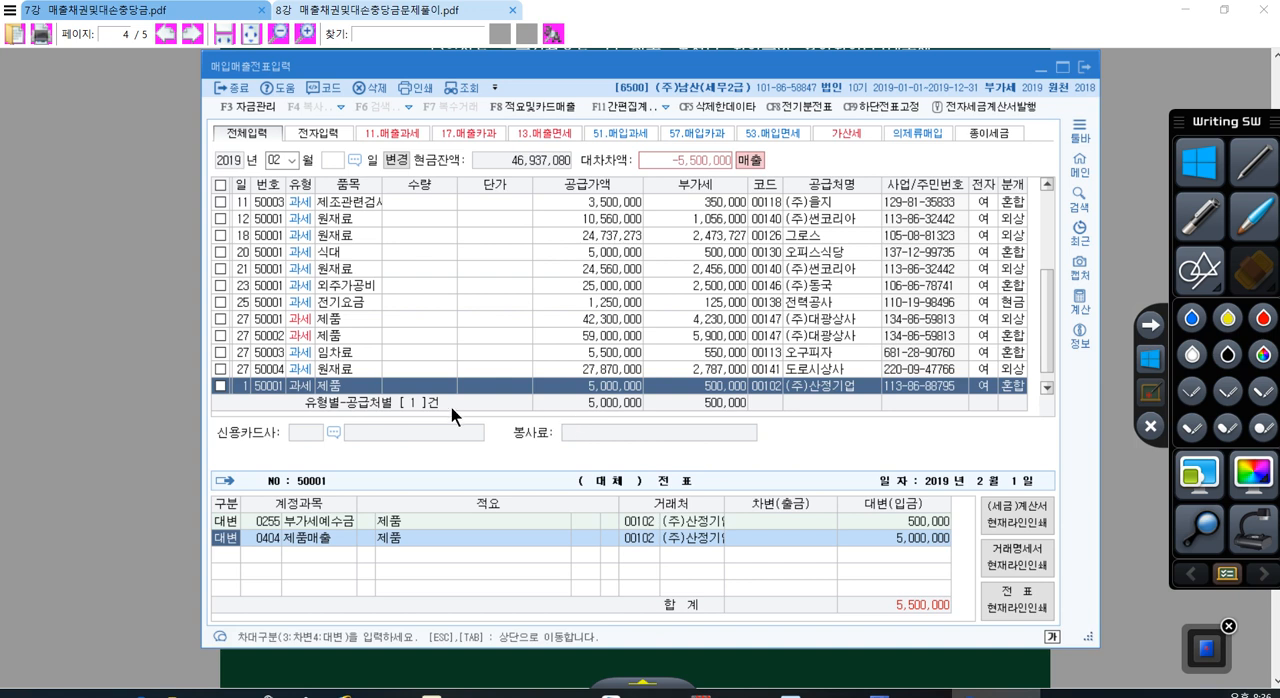
Step: Add a debit line to the (주)산정기업 sale's journal for account 0110 받을어음 with the amount 2,000,000
click(290, 539)
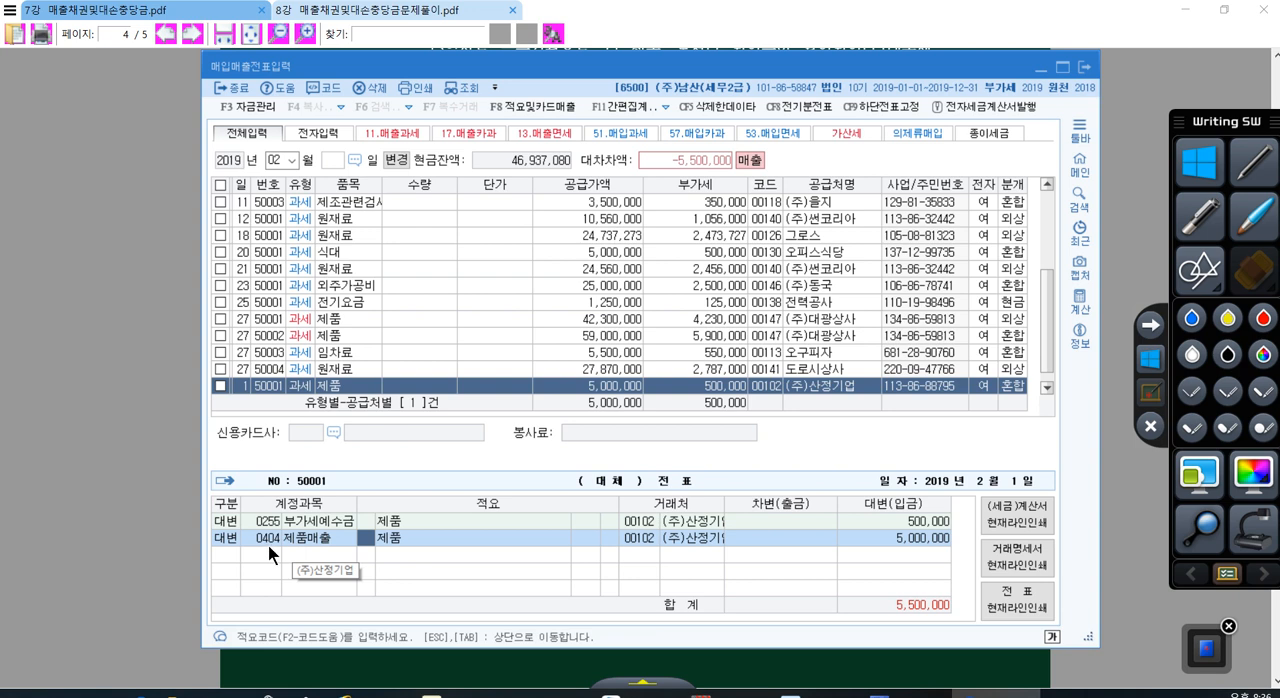
click(268, 539)
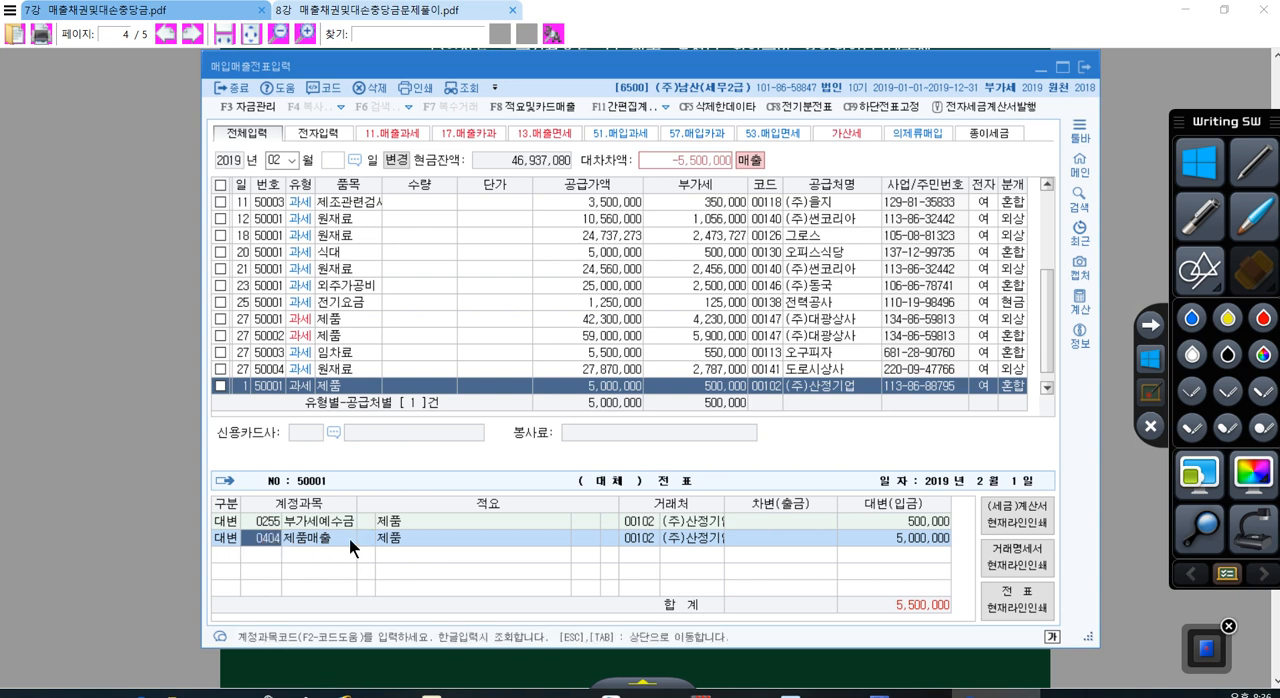
click(865, 540)
key(Return)
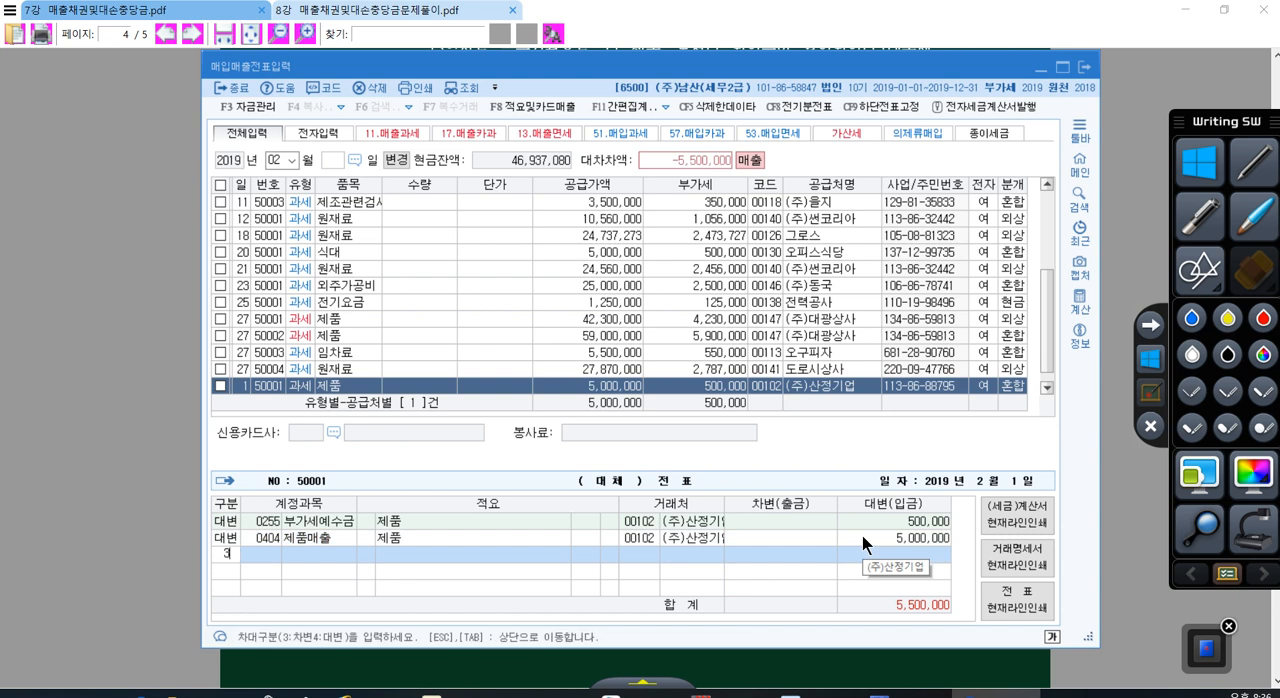
text(0110)
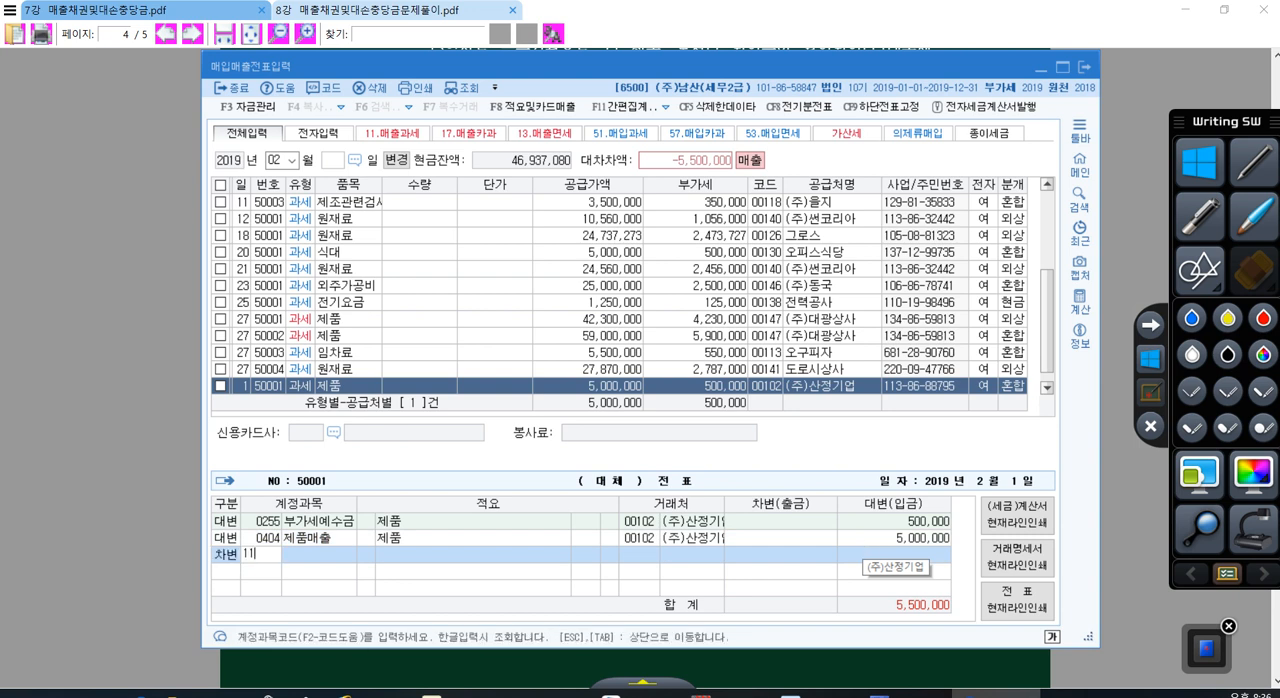
key(Return)
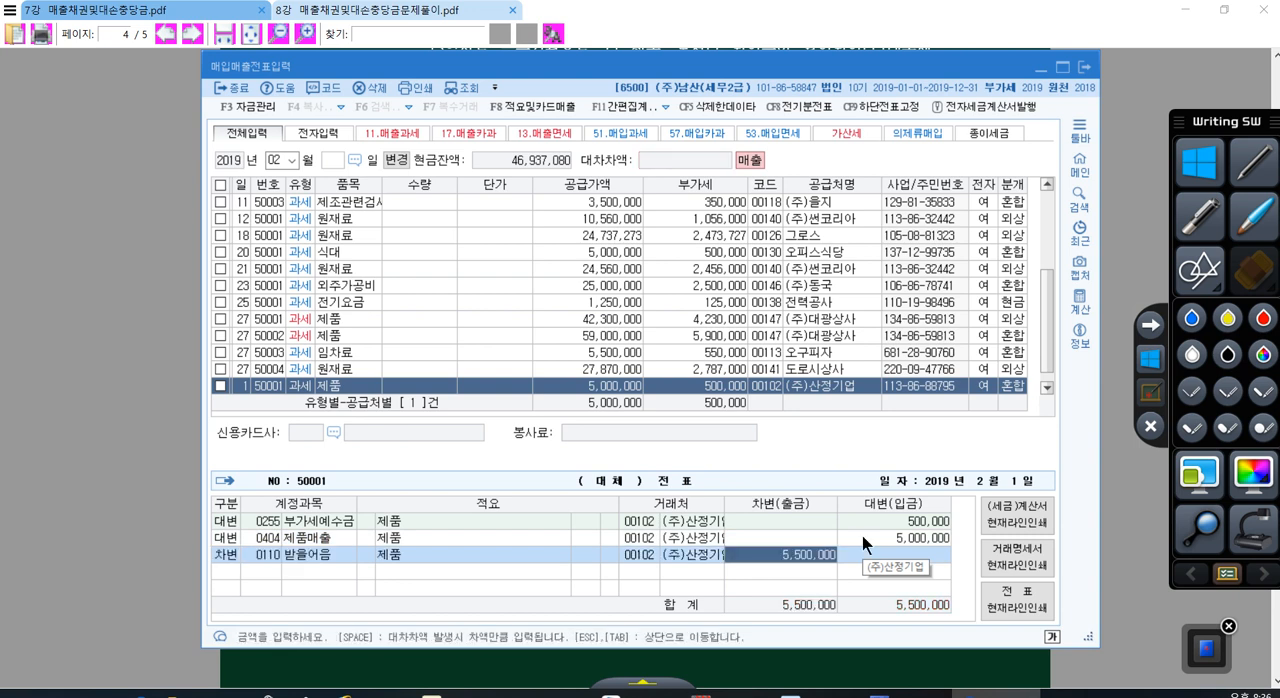
text(2,000,000)
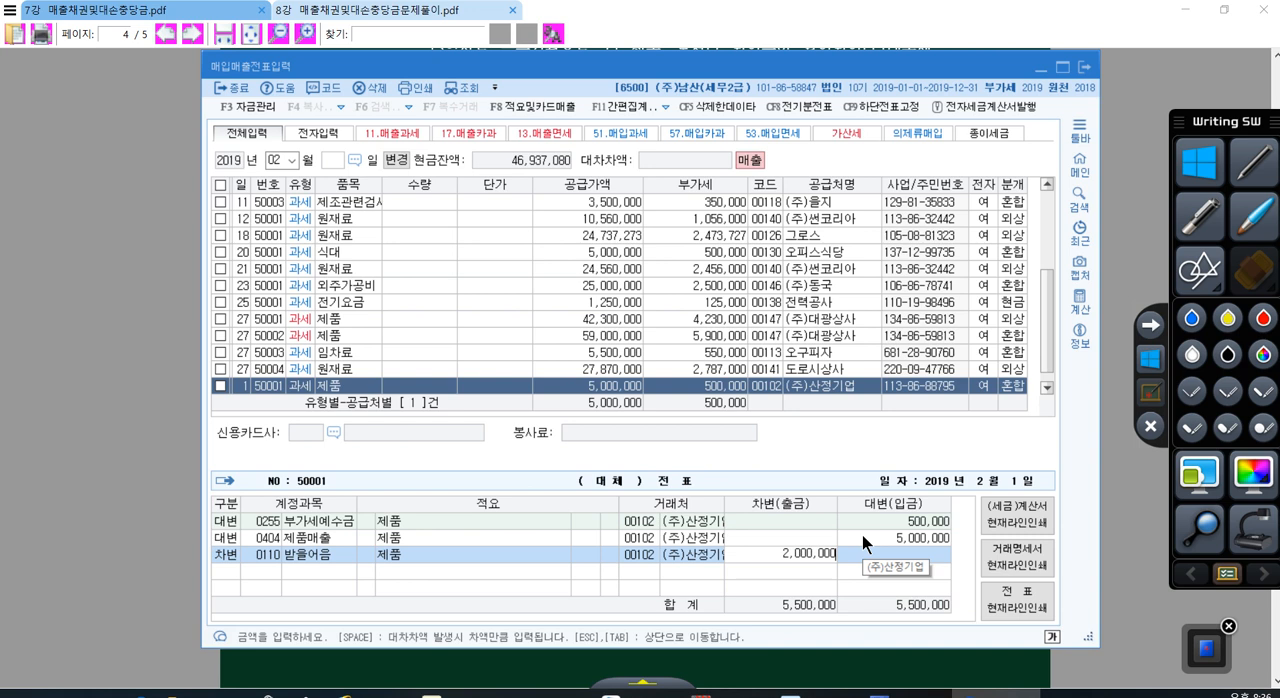
key(Return)
Step: Add a debit line for account 0103 보통예금 with the remaining 3,500,000 and leave the (주)산정기업 journal
text(103)
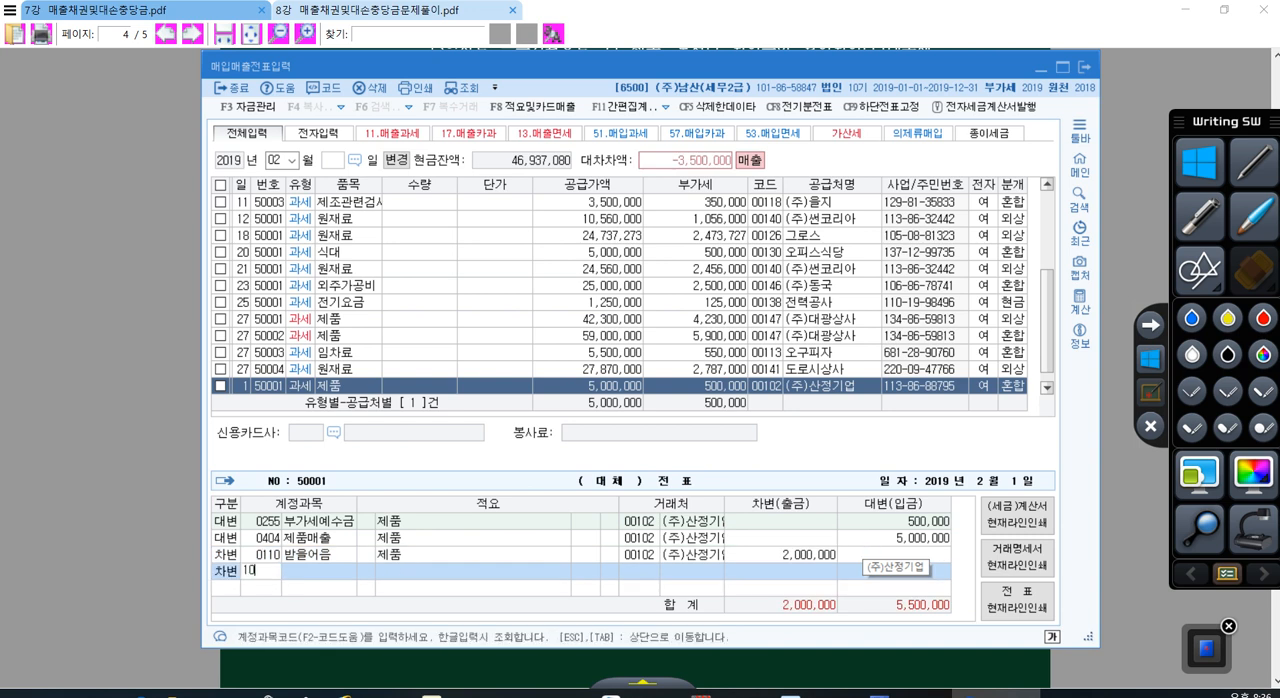
key(Return)
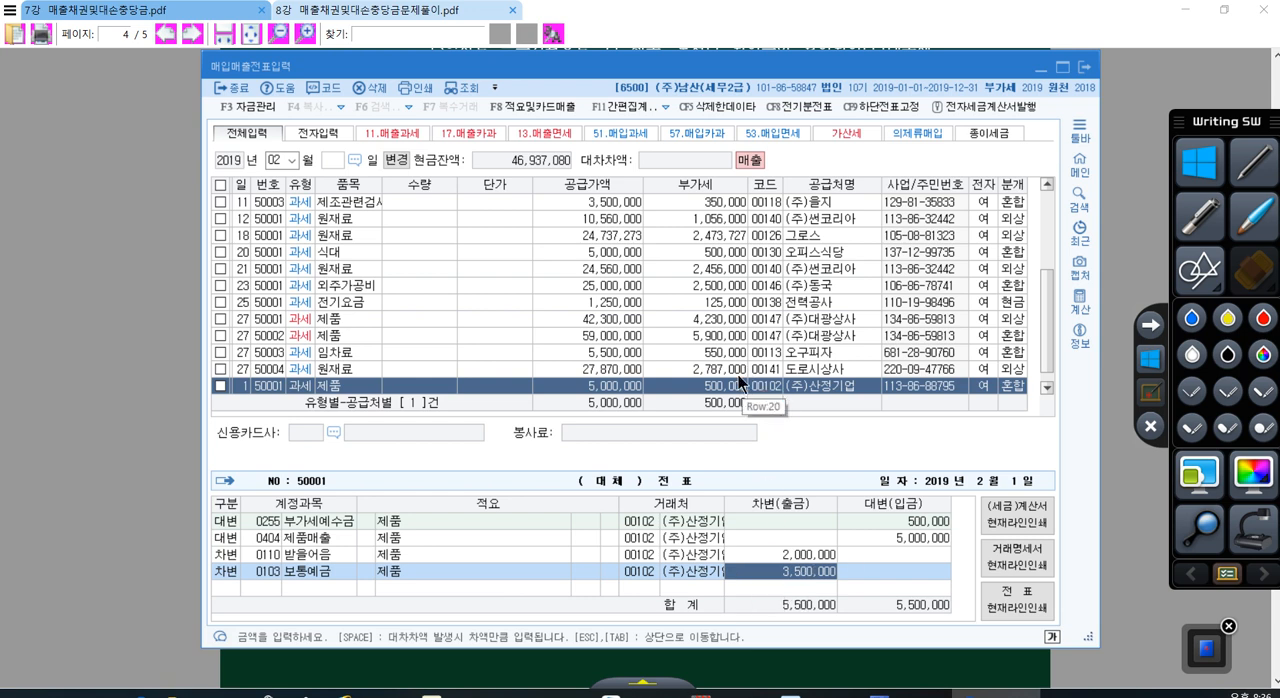
click(702, 387)
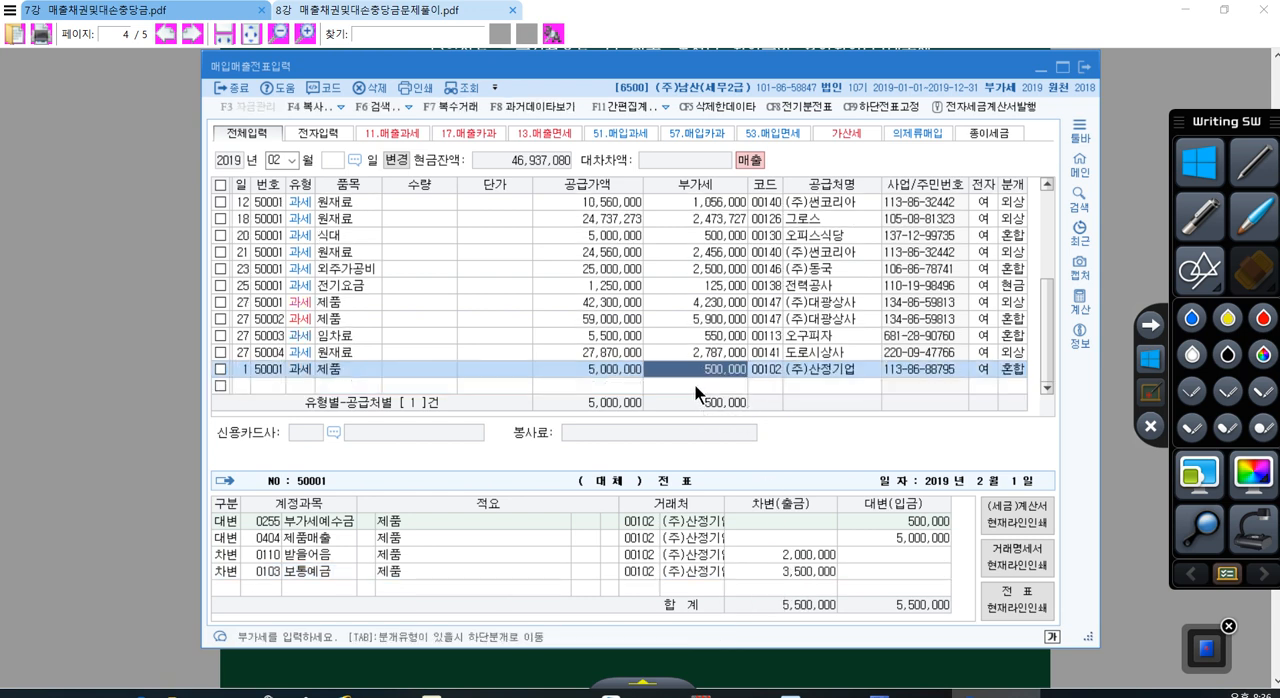
Step: Start a day 2 line with VAT type 11 과세 (taxable sale) and the item 제품, leaving quantity and unit price empty
click(695, 385)
key(Return)
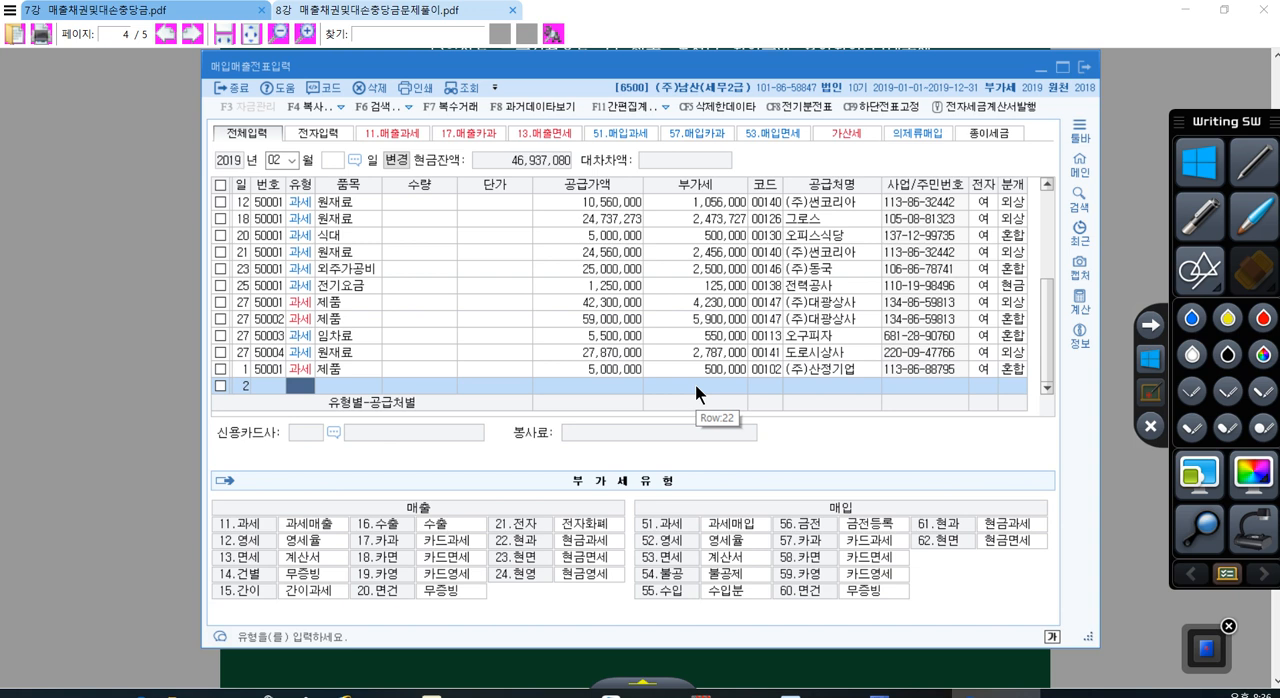
text(11)
key(Return)
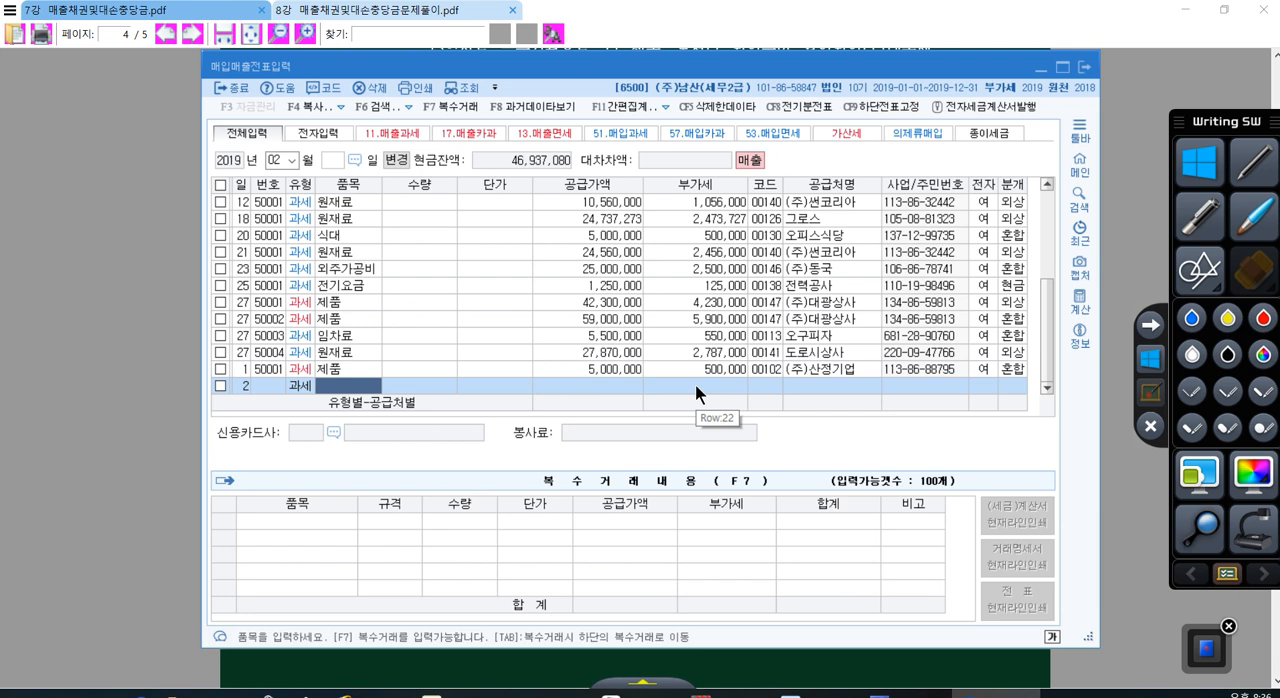
text(제품)
key(Return)
key(Return)
key(Return)
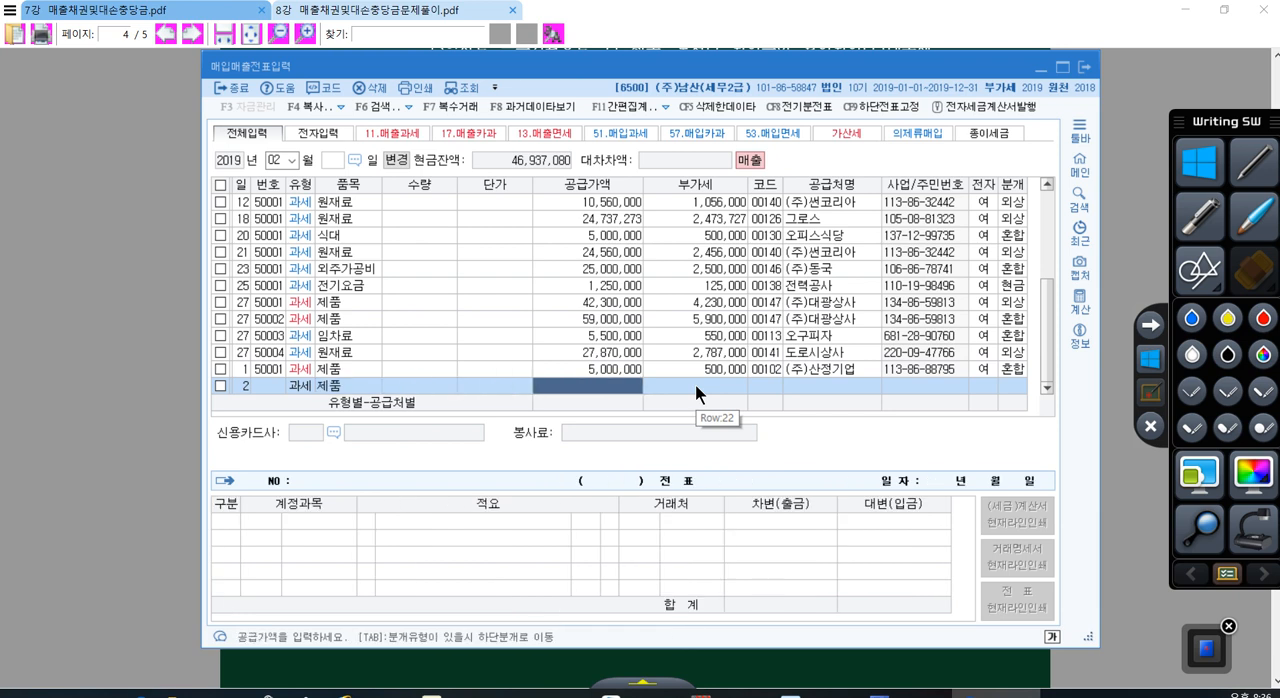
Step: Set the day 2 sale's supply value to 3,500,000
text(3,500,0)
text(00)
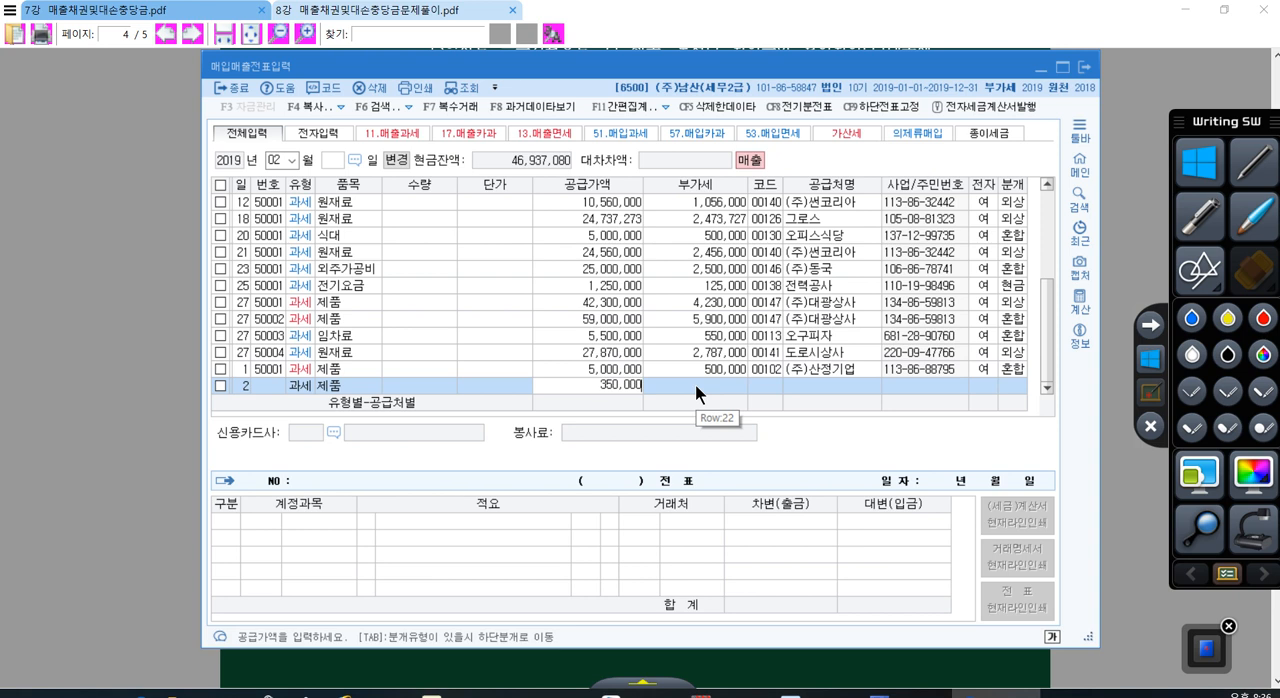
key(Return)
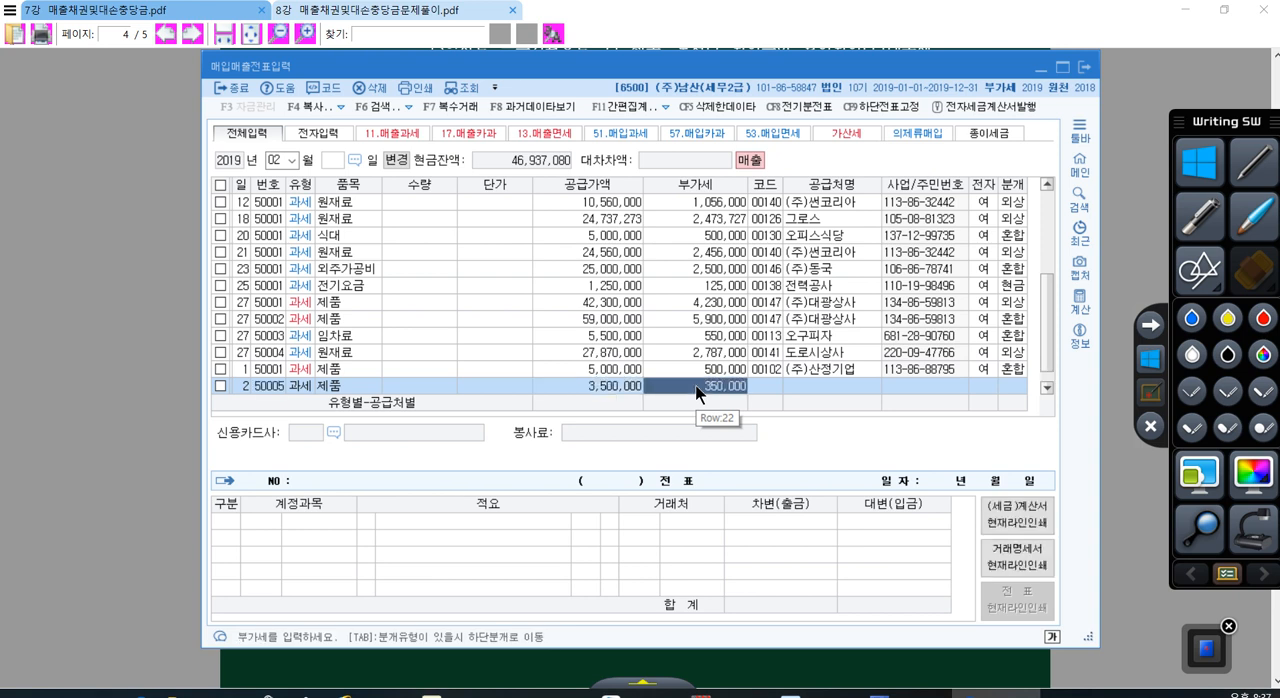
Step: Assign (주)금빛상사 as the day 2 sale's customer and mark the invoice as electronic (여)
key(Return)
key(Return)
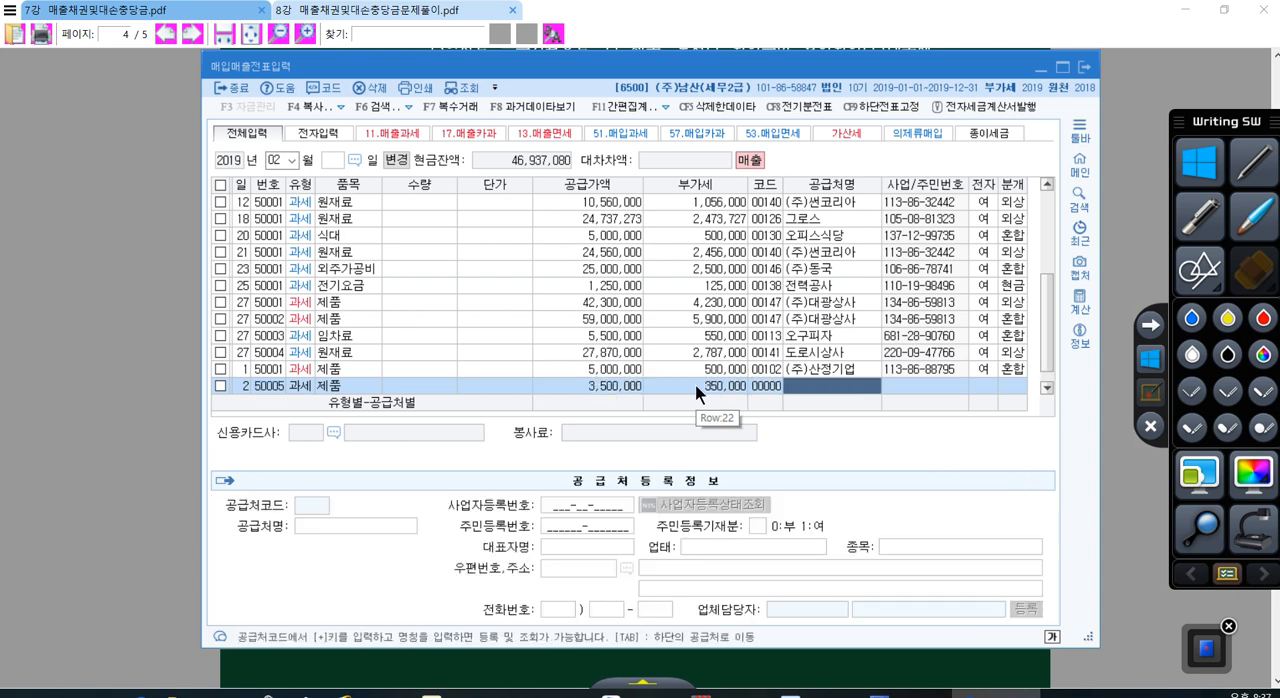
text(금빛)
key(Return)
key(Return)
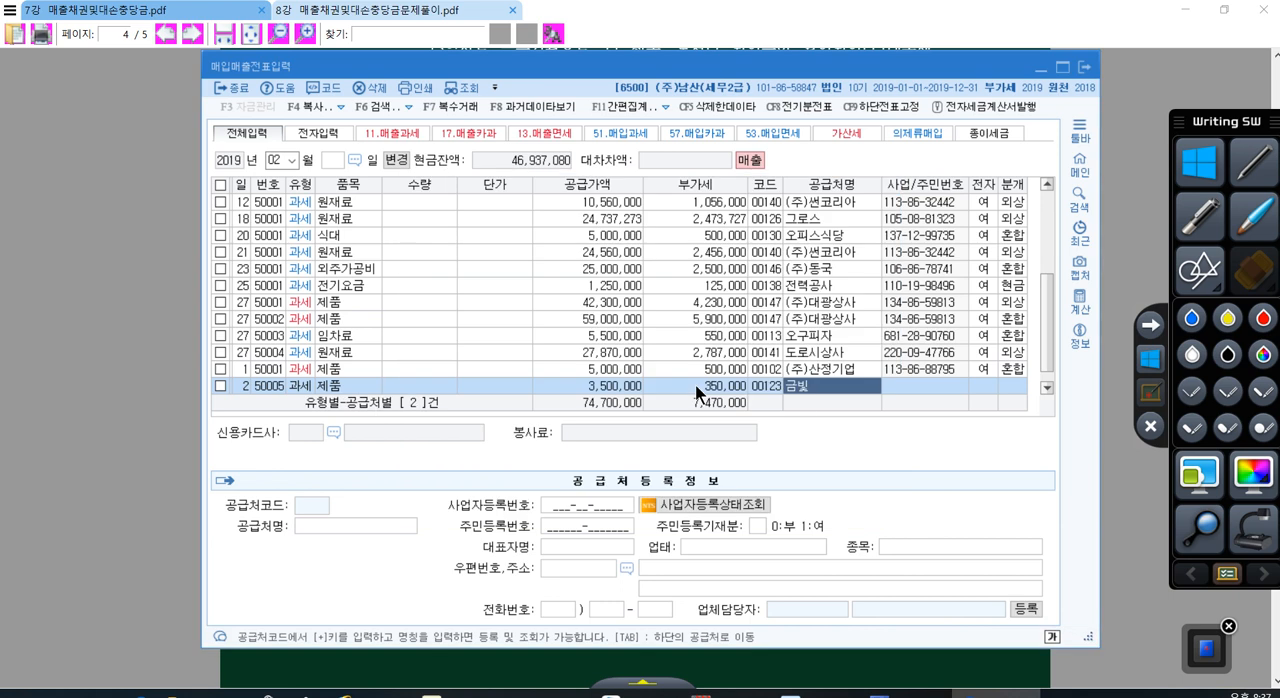
text(1)
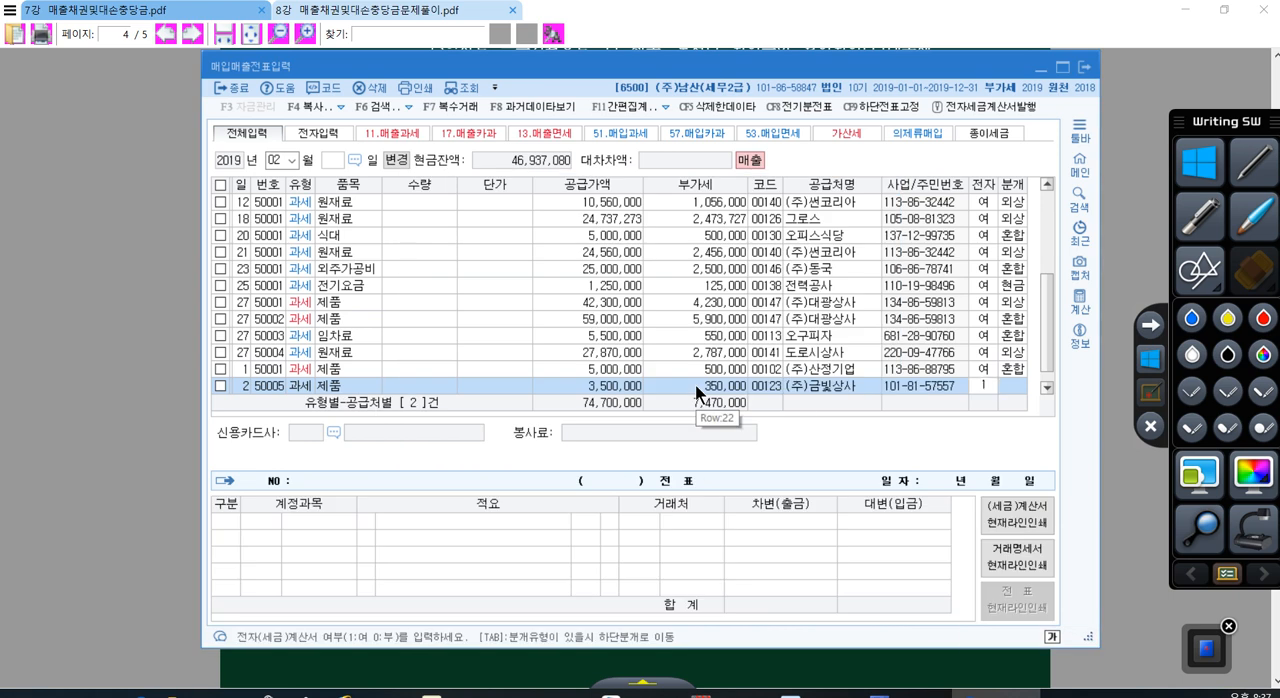
key(Return)
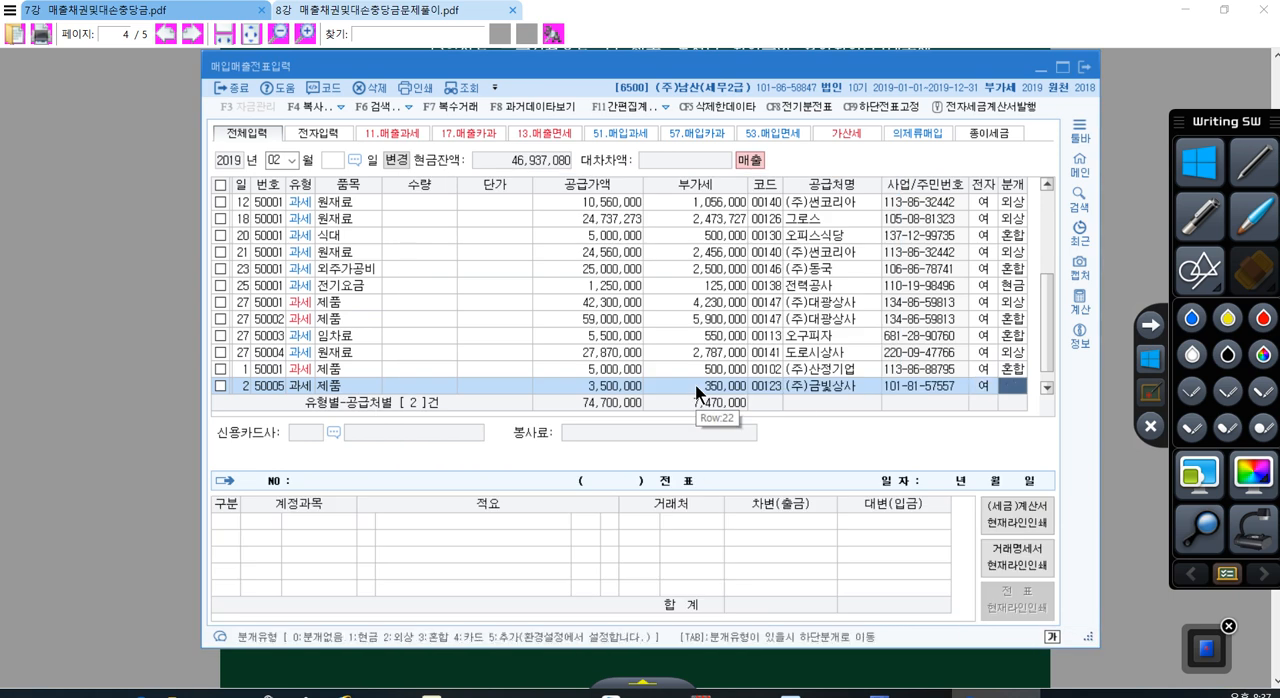
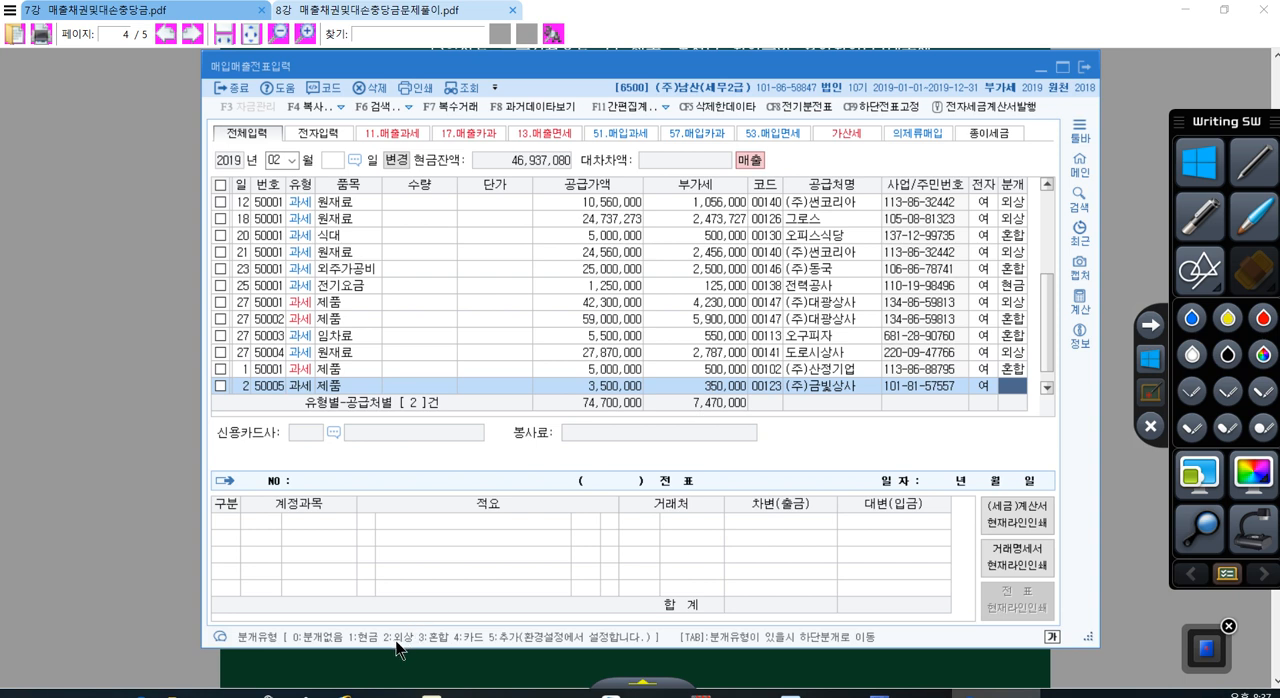
Step: Journalize the day 2 sale as 외상 (credit) and set the counterparty of its 0108 외상매출금 debit line to (주)수림
text(2)
key(Return)
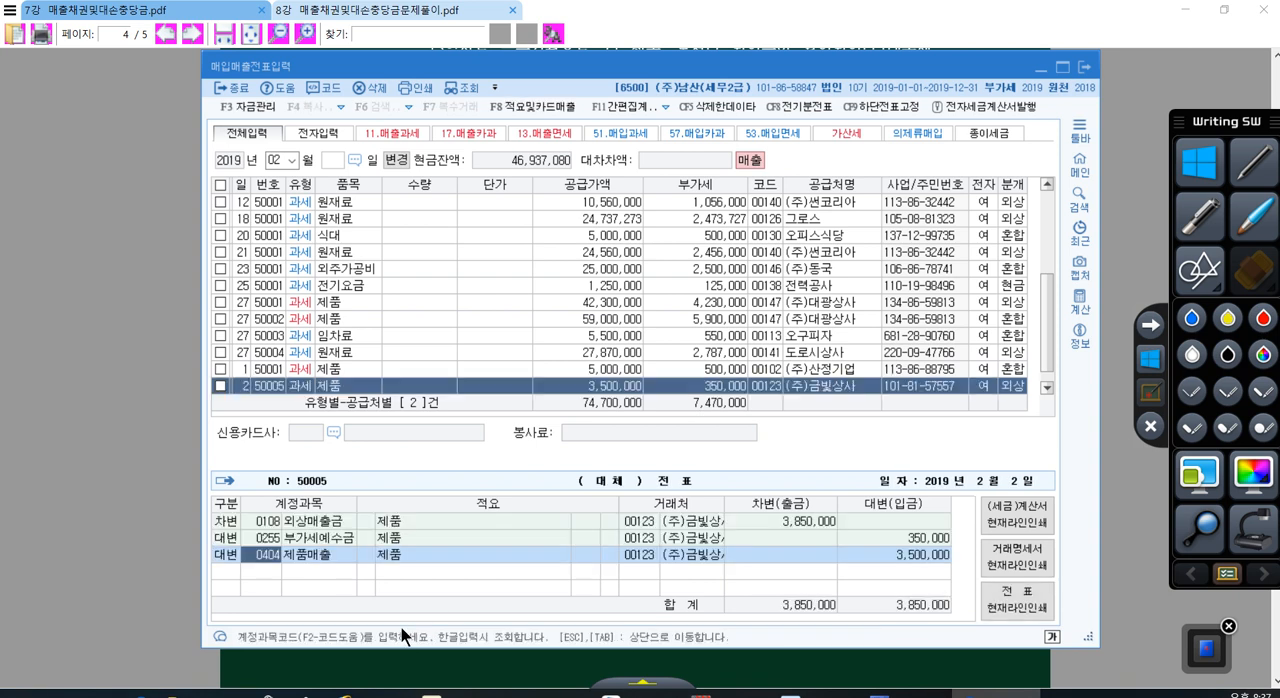
click(261, 523)
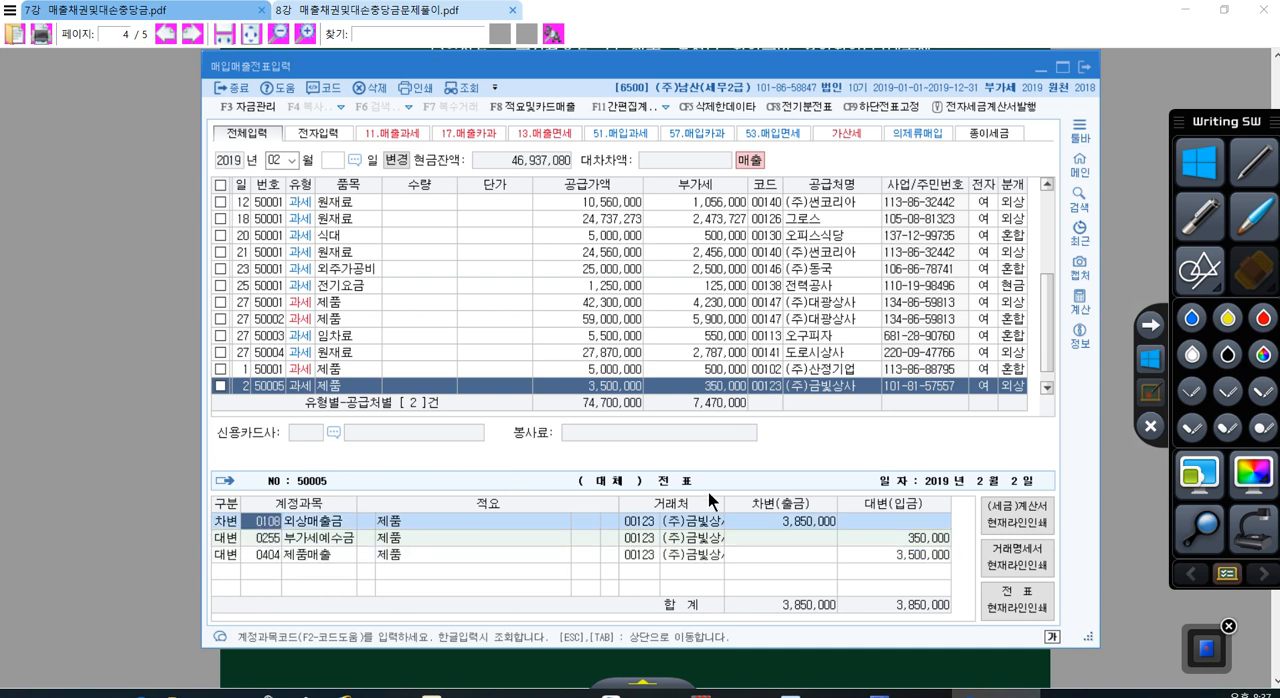
click(622, 521)
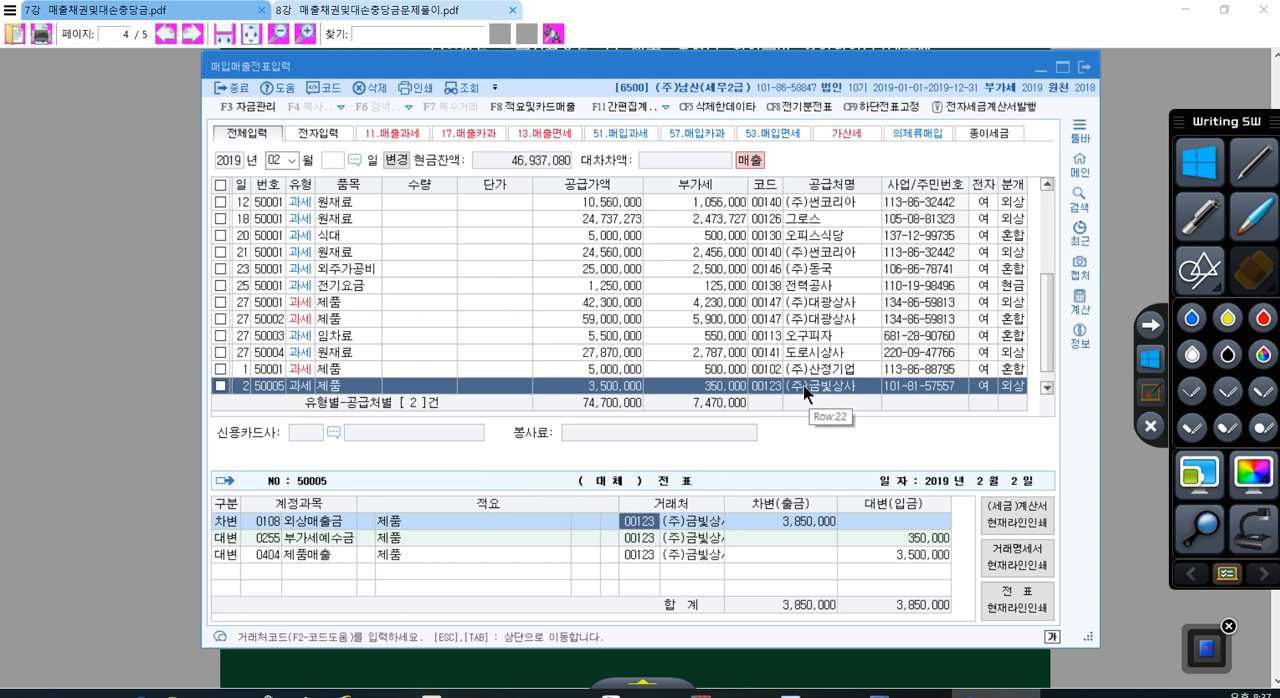
text(수림)
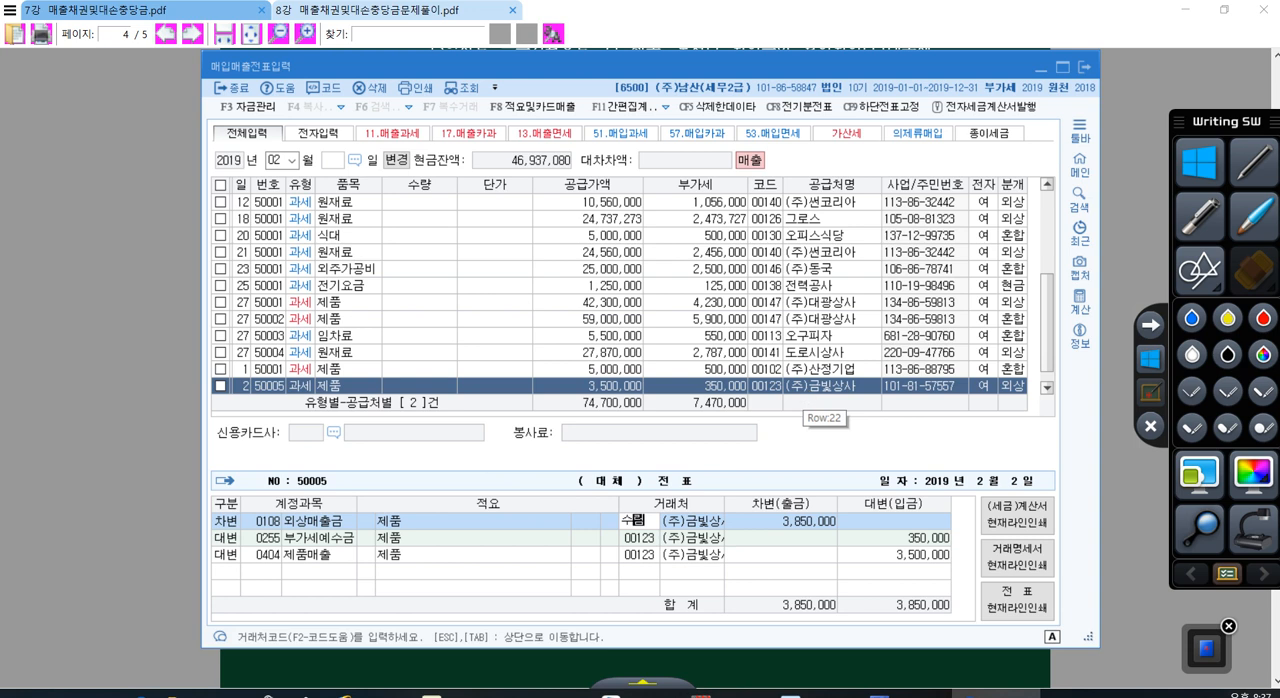
key(Return)
key(Return)
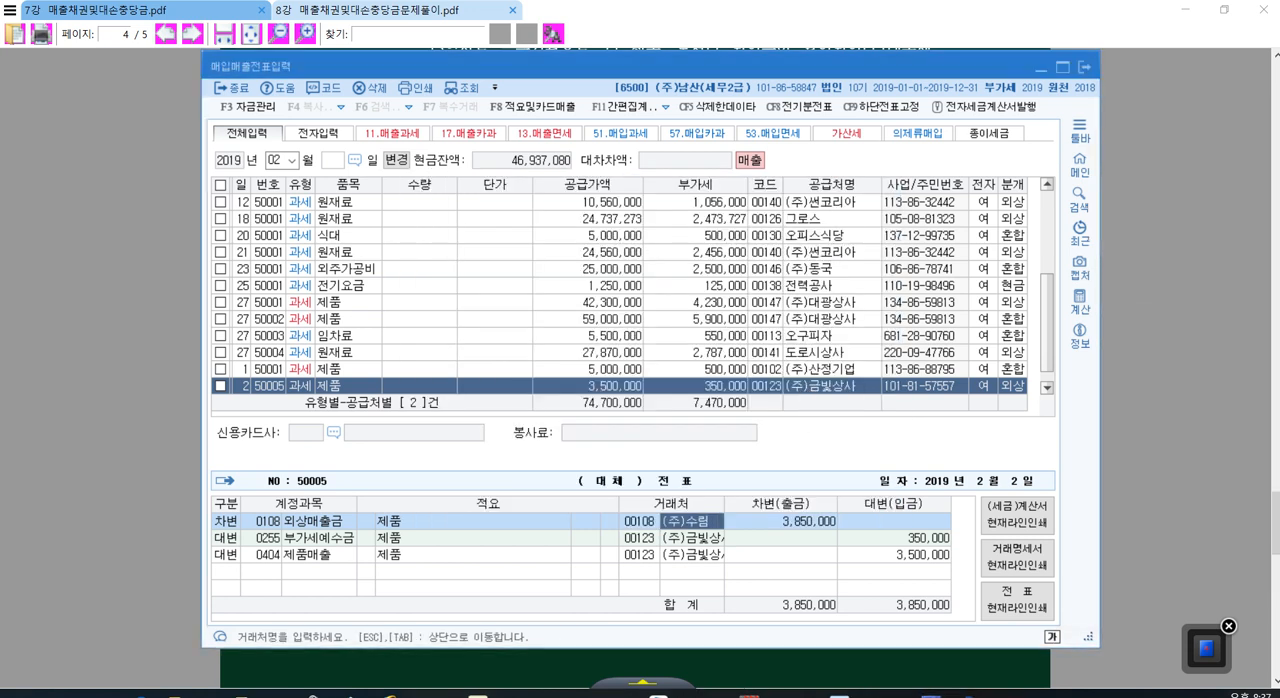
Step: Sketch circled labels 우리 and 금빛 in red over the voucher screen, with an arrow between them in each direction
click(1263, 318)
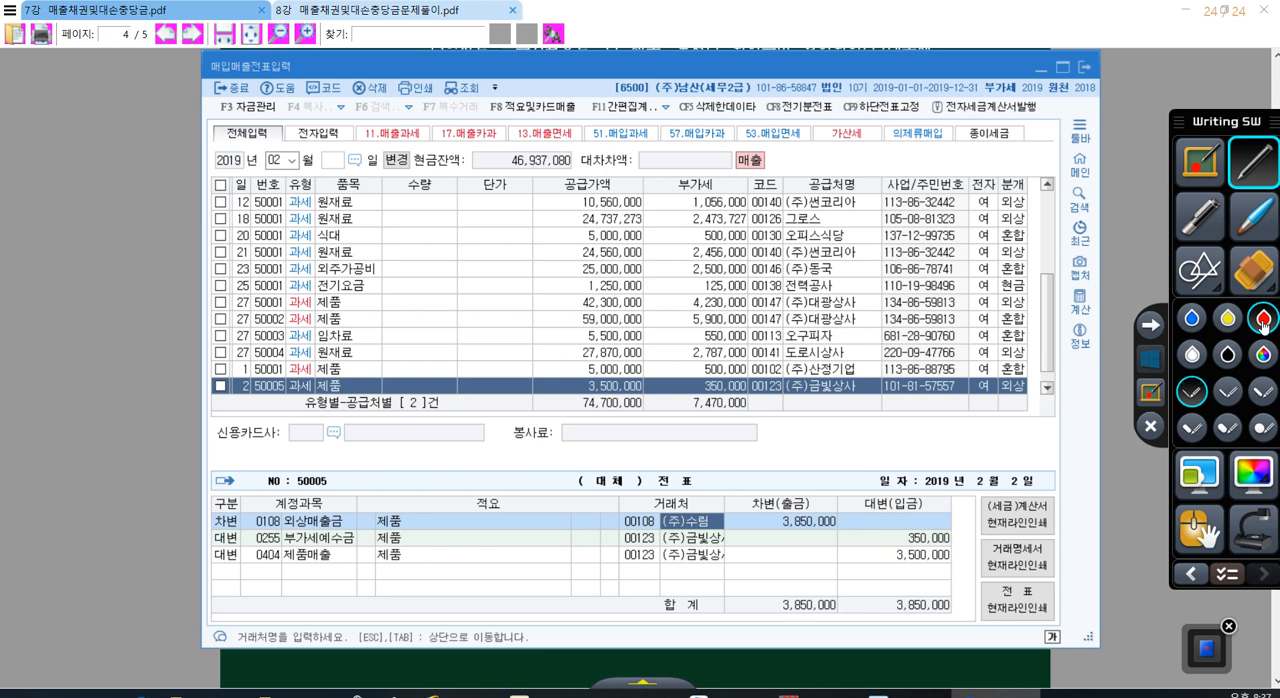
mouse_move(524, 342)
mouse_down()
mouse_move(600, 432)
mouse_move(575, 345)
mouse_up()
drag(512, 378, 515, 445)
drag(553, 384, 556, 432)
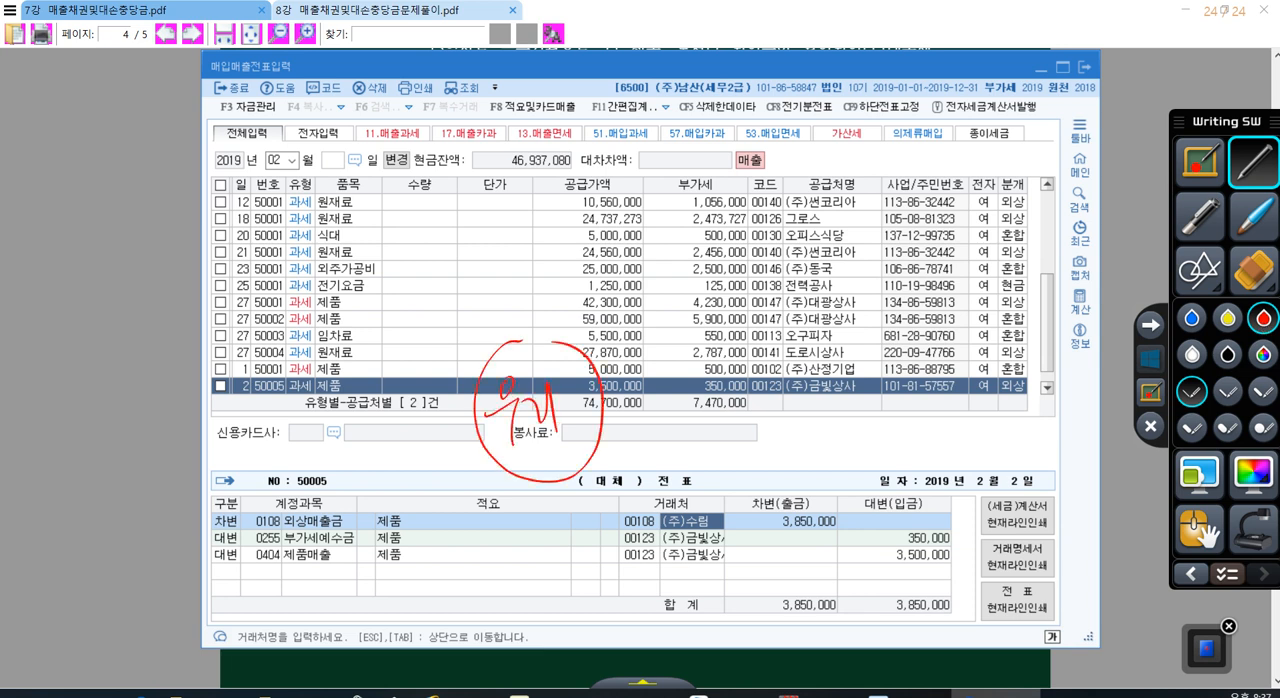
drag(940, 330, 985, 328)
mouse_move(638, 385)
mouse_down()
mouse_move(784, 379)
mouse_move(840, 405)
mouse_up()
drag(922, 378, 950, 382)
drag(924, 400, 958, 410)
drag(971, 354, 988, 394)
drag(982, 393, 1007, 406)
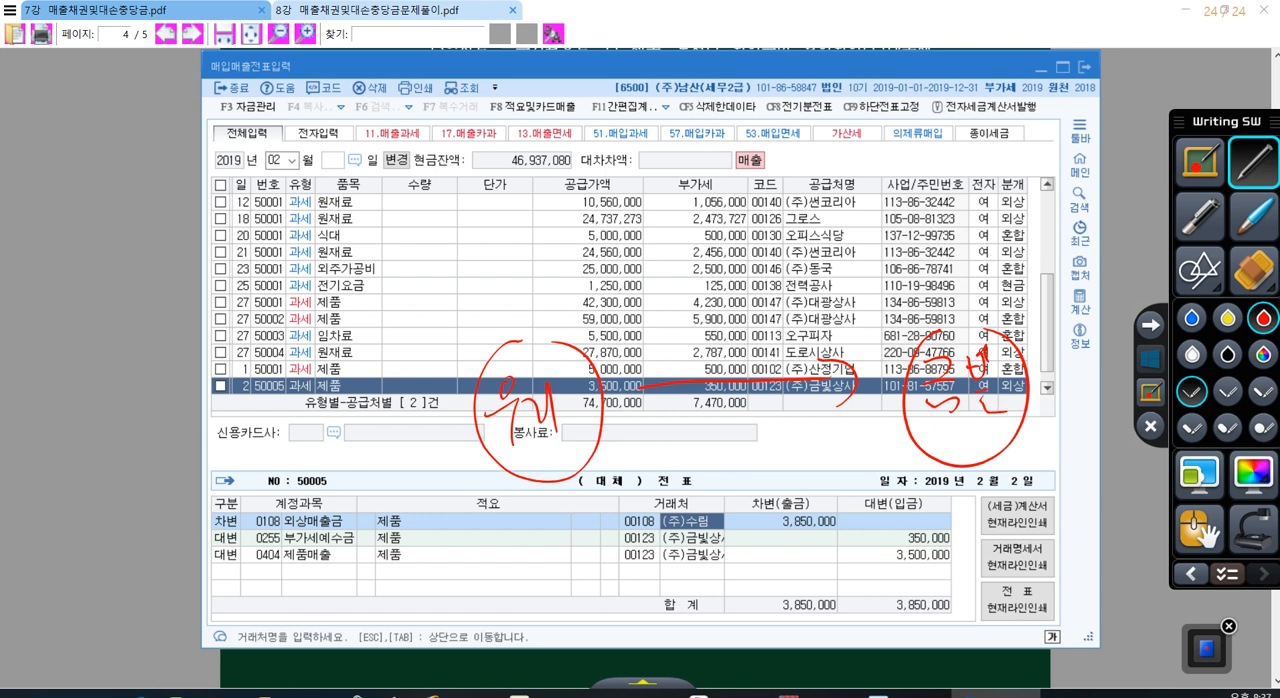
mouse_move(918, 455)
mouse_down()
mouse_move(624, 442)
mouse_move(618, 430)
mouse_up()
drag(618, 430, 645, 425)
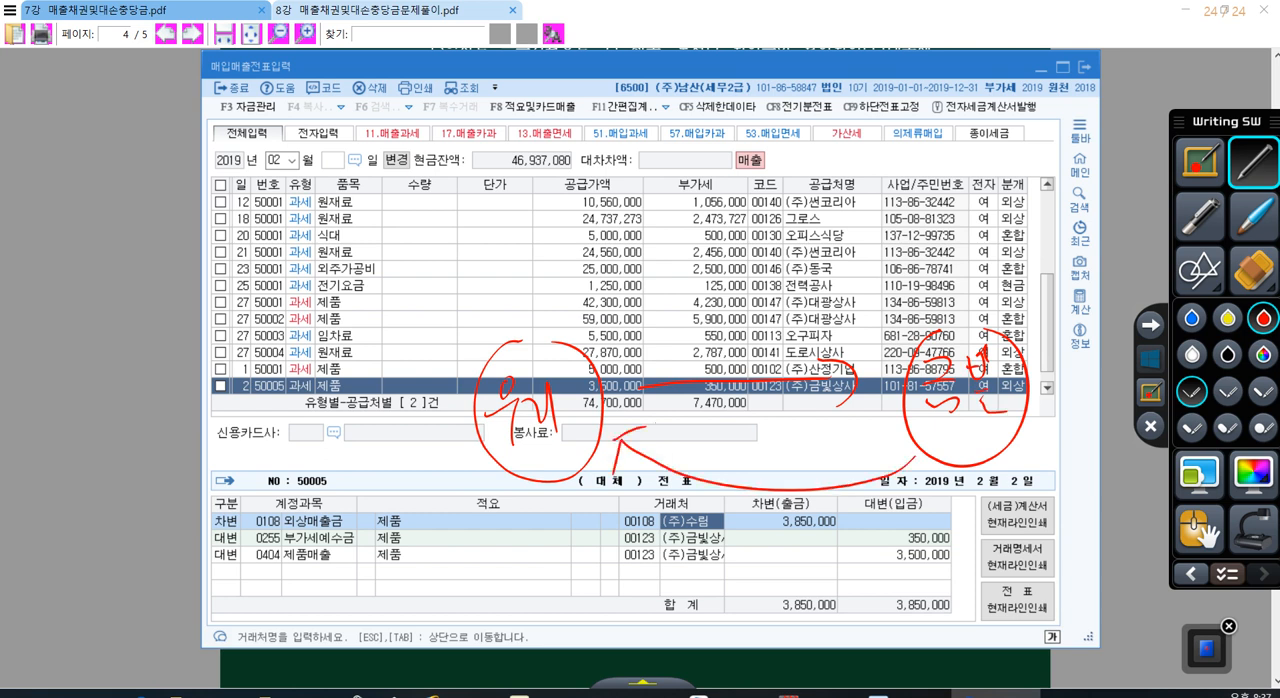
Step: Write a circled 채권 in red on the return arrow from 금빛 to 우리 and retrace the sketch
drag(738, 468, 772, 500)
mouse_move(770, 452)
mouse_down()
mouse_move(802, 490)
mouse_move(732, 508)
mouse_up()
mouse_move(942, 412)
mouse_down()
mouse_move(914, 461)
mouse_move(622, 439)
mouse_move(652, 439)
mouse_up()
drag(993, 332, 993, 380)
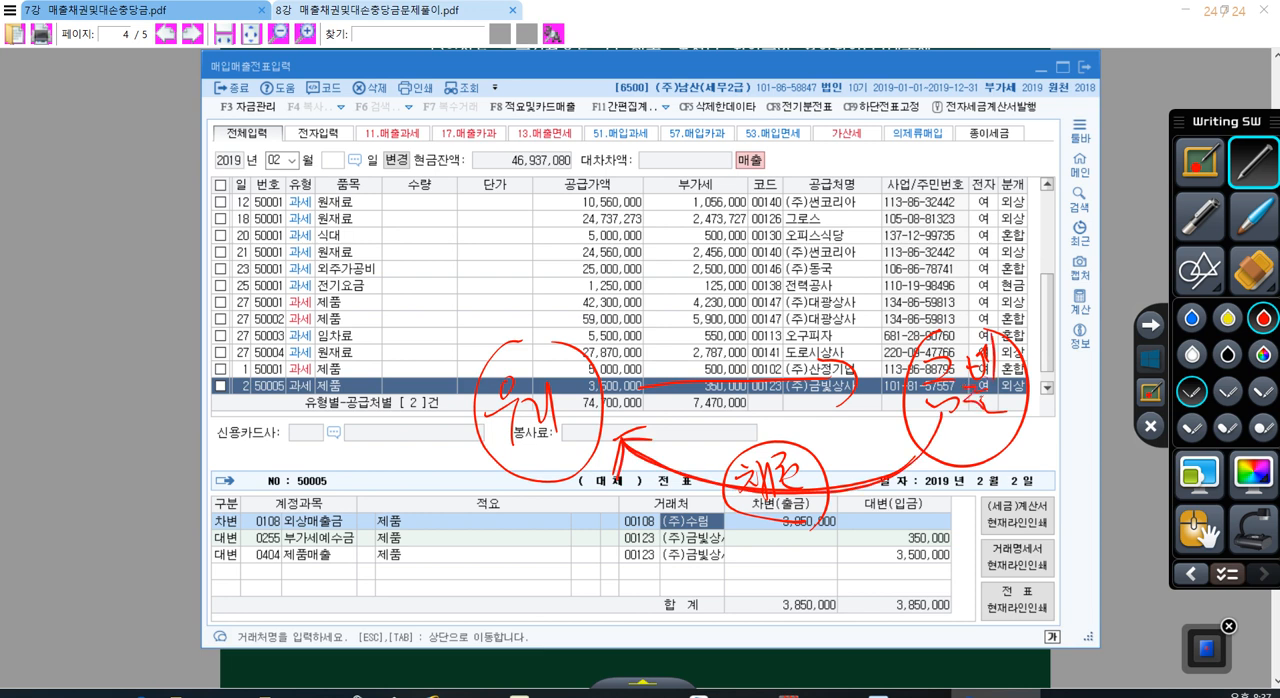
Step: Add a circled 수림 in red above 금빛, joined by an arrow pointing down to 금빛, and underline 금빛
mouse_move(908, 126)
mouse_down()
mouse_move(966, 119)
mouse_move(886, 150)
mouse_up()
drag(920, 138, 920, 196)
mouse_move(926, 152)
mouse_down()
mouse_move(950, 166)
mouse_move(954, 308)
mouse_move(972, 292)
mouse_up()
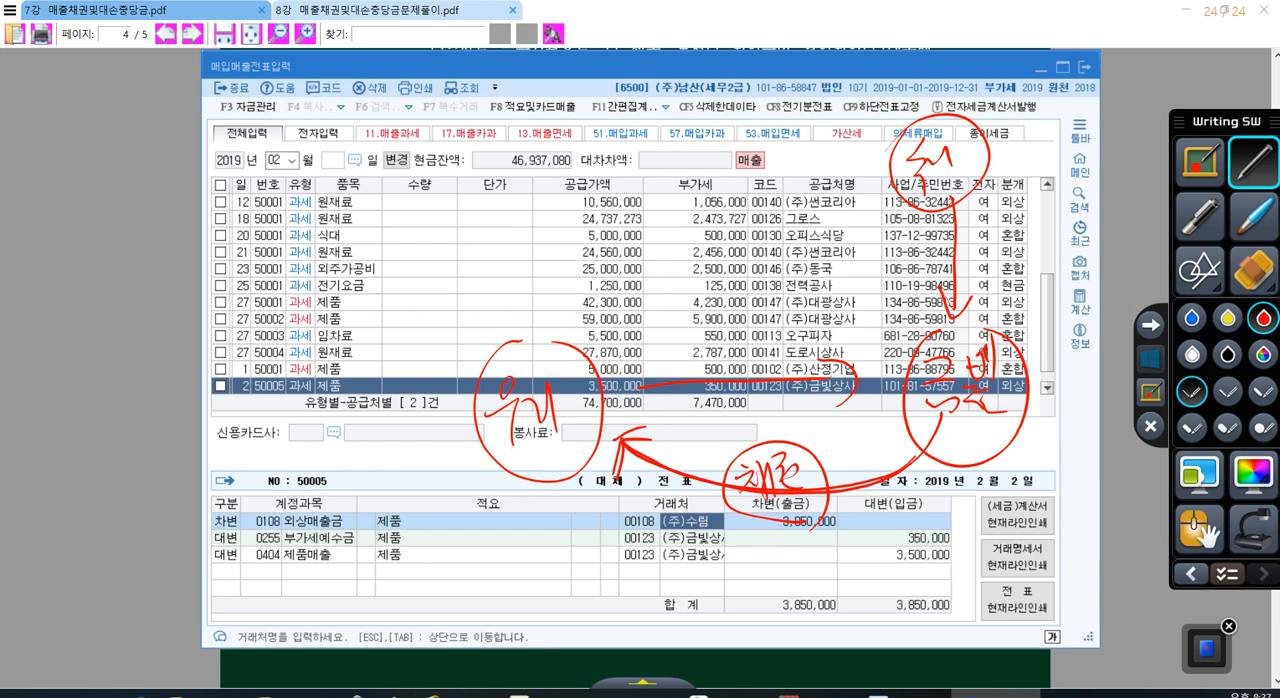
mouse_move(992, 428)
mouse_down()
mouse_move(948, 422)
mouse_move(1004, 438)
mouse_up()
drag(948, 172, 956, 316)
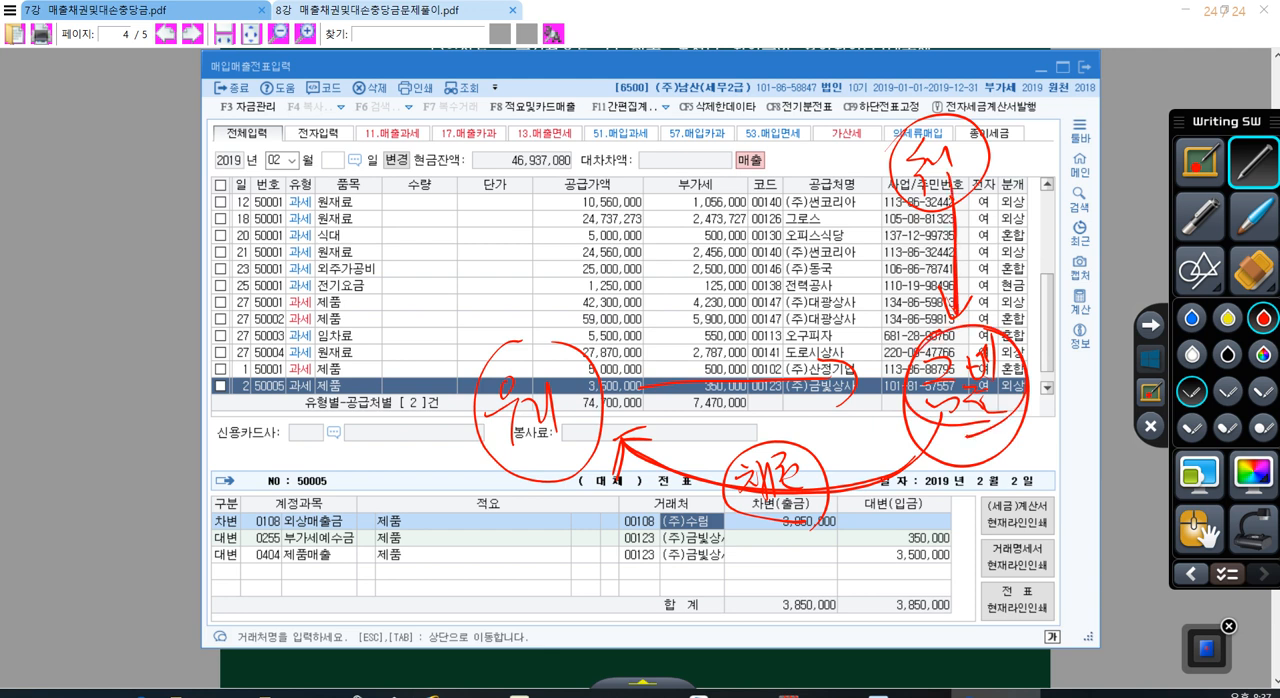
drag(932, 266, 955, 320)
drag(970, 288, 956, 322)
Step: Retrace the arrows from 수림 to 금빛 and from 금빛 to 우리 in blue
click(1191, 319)
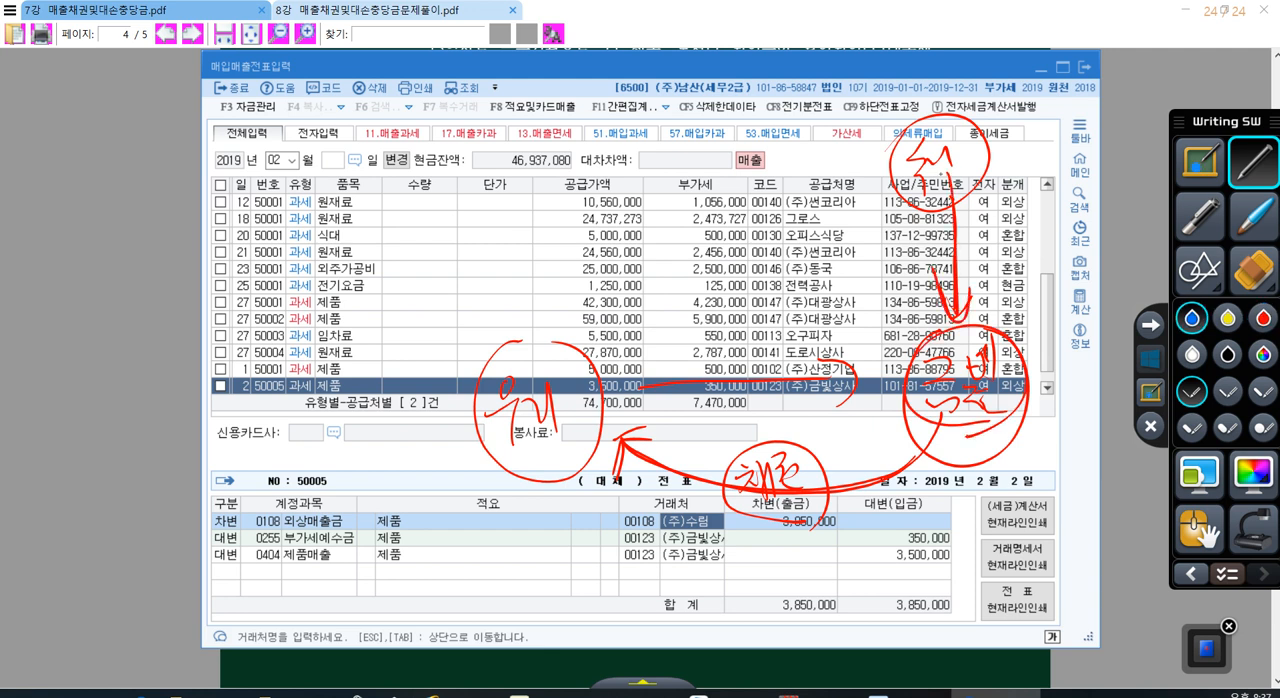
drag(948, 172, 955, 328)
drag(922, 262, 952, 330)
drag(982, 304, 956, 332)
mouse_move(925, 418)
mouse_down()
mouse_move(672, 490)
mouse_move(620, 442)
mouse_up()
drag(620, 442, 614, 484)
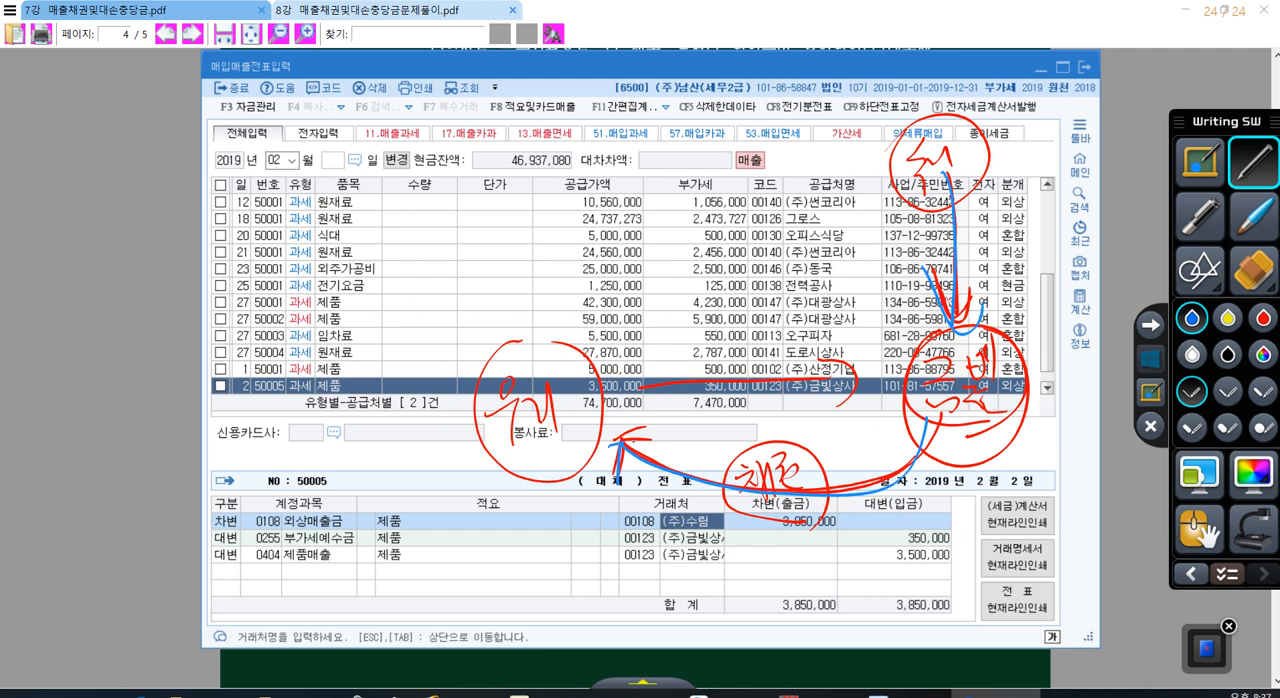
Step: Draw a yellow arrow from 수림 directly to 우리, circle and underline 우리, and leave annotation mode
click(1228, 318)
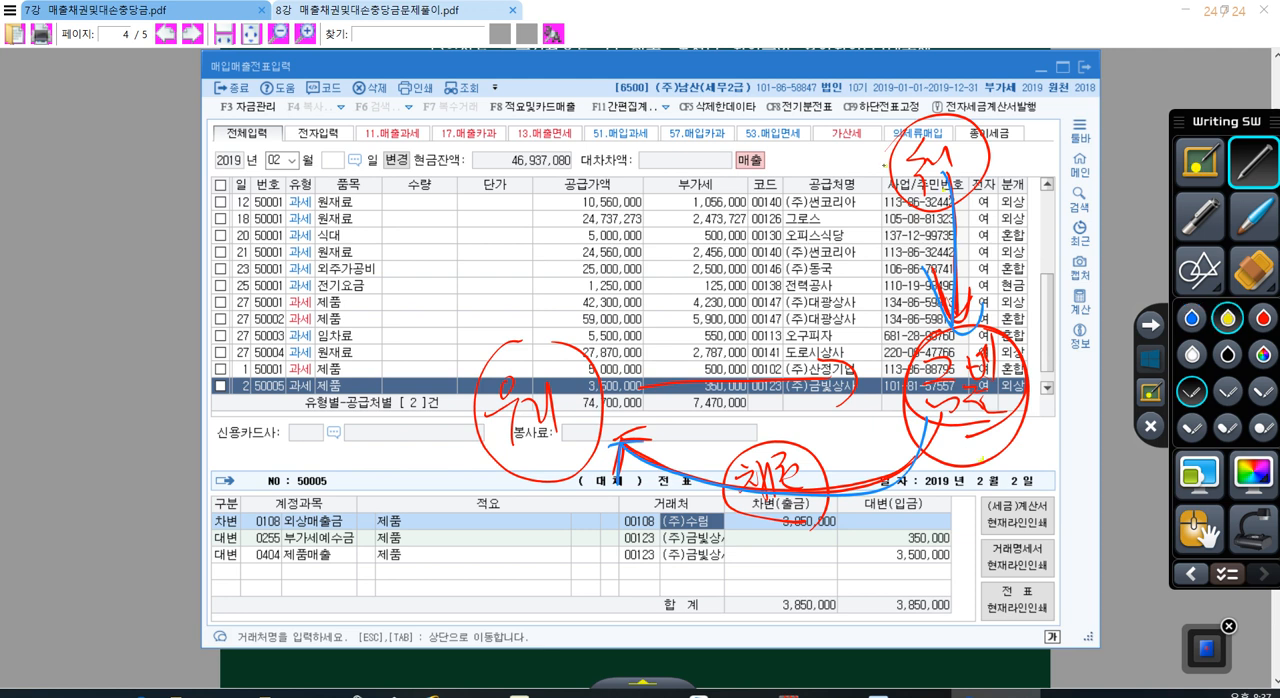
mouse_move(885, 163)
mouse_down()
mouse_move(700, 190)
mouse_move(548, 335)
mouse_up()
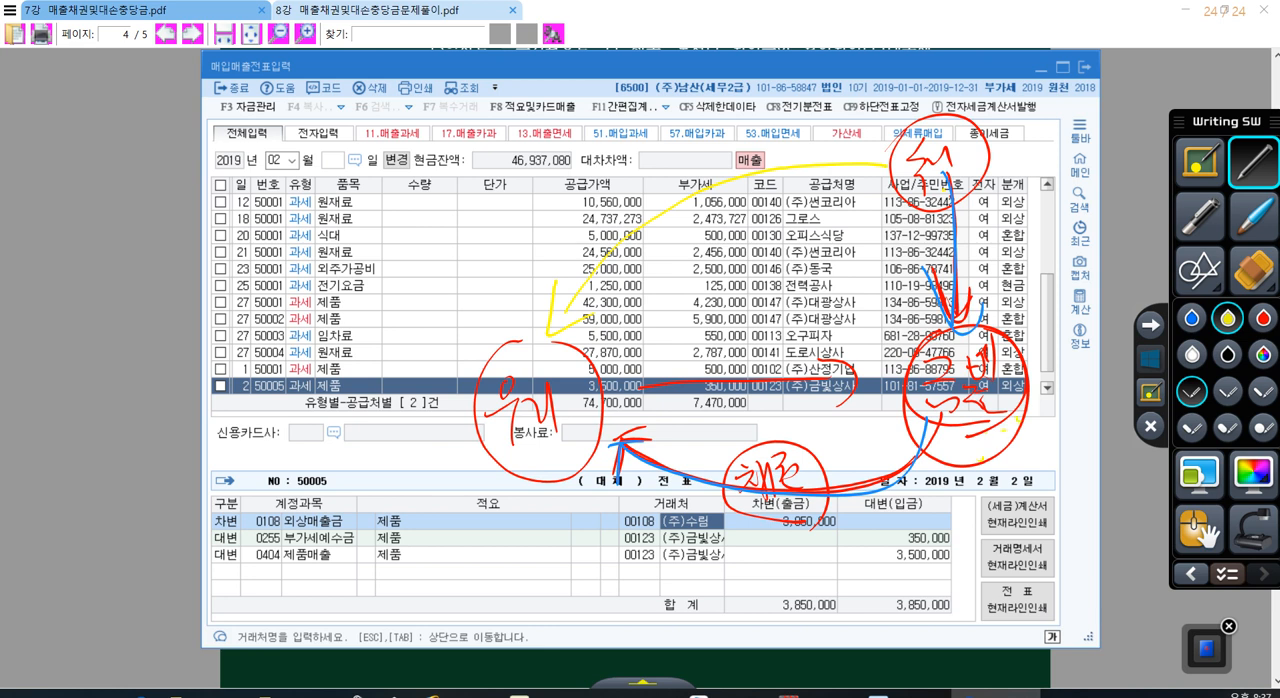
drag(494, 465, 566, 448)
drag(552, 346, 560, 468)
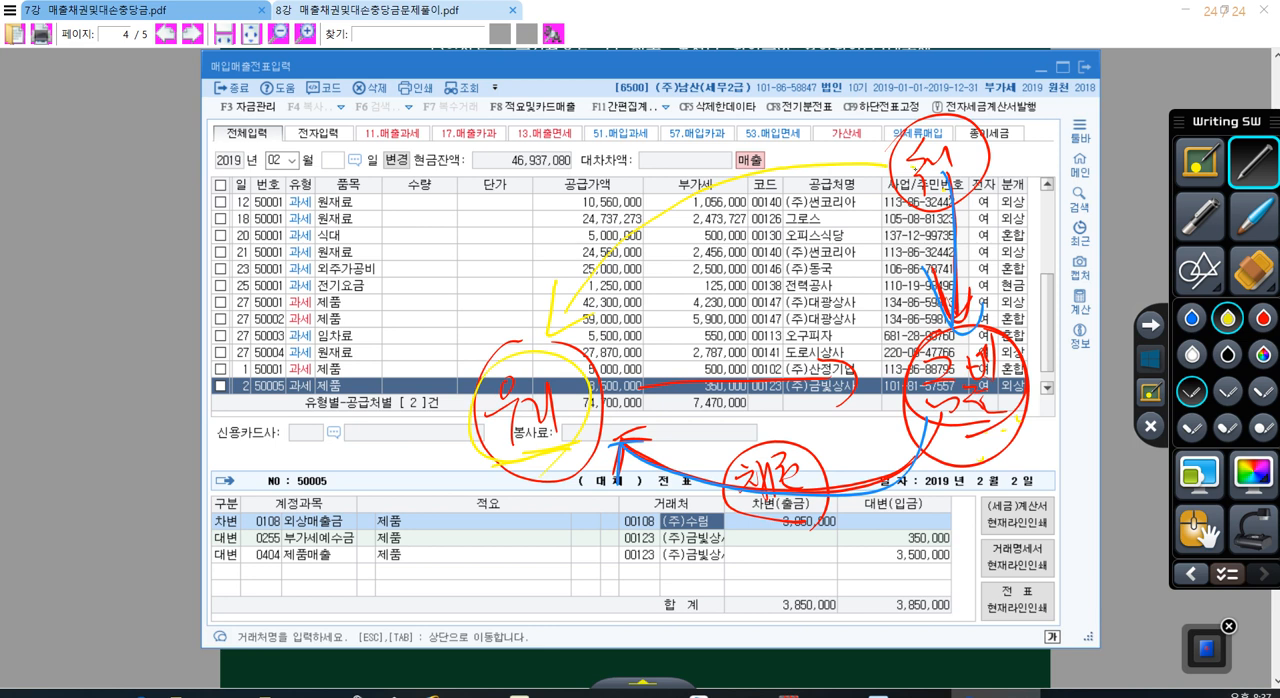
mouse_move(915, 168)
mouse_down()
mouse_move(650, 227)
mouse_move(530, 350)
mouse_up()
drag(558, 259, 628, 319)
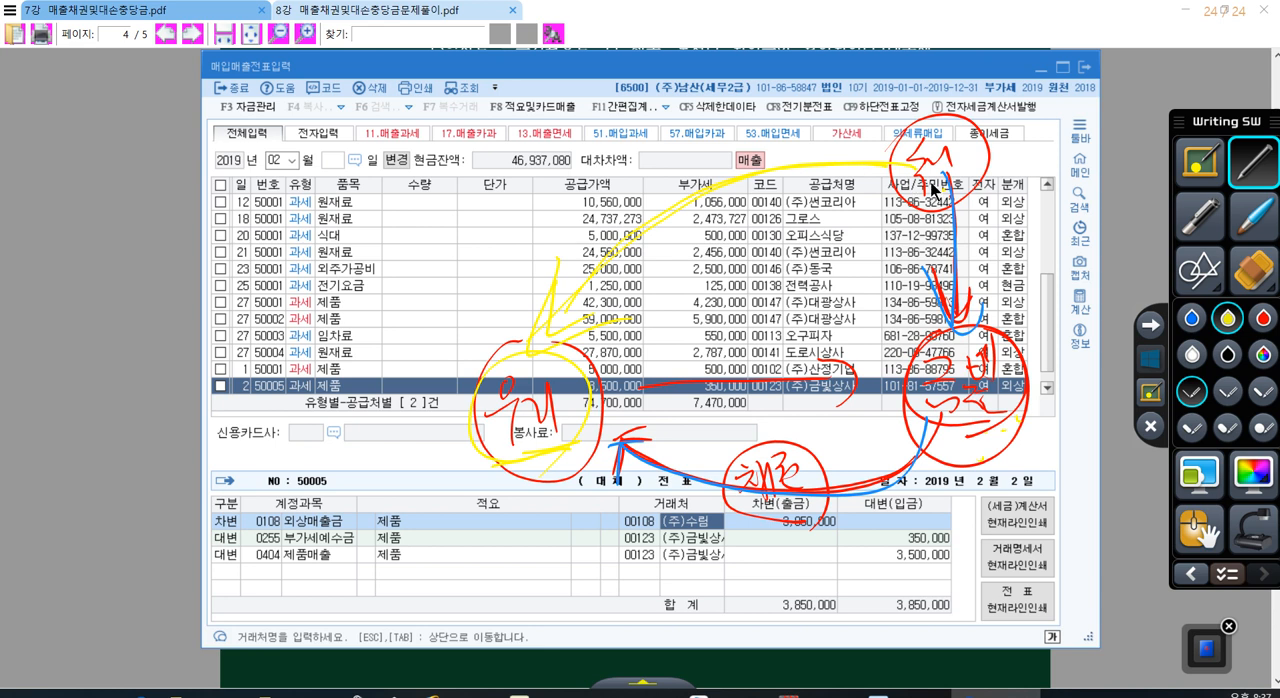
click(1149, 362)
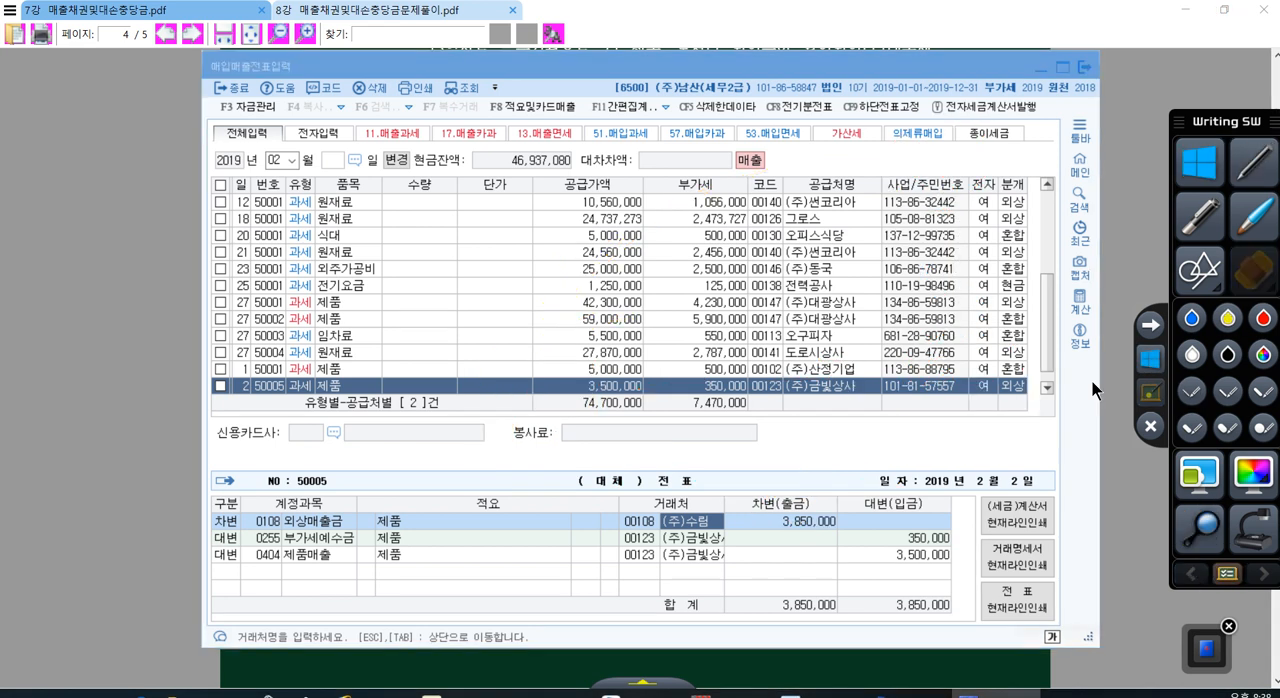
Step: Start a new day 28 line in the February vouchers with VAT type 11 과세 (taxable sale)
click(637, 522)
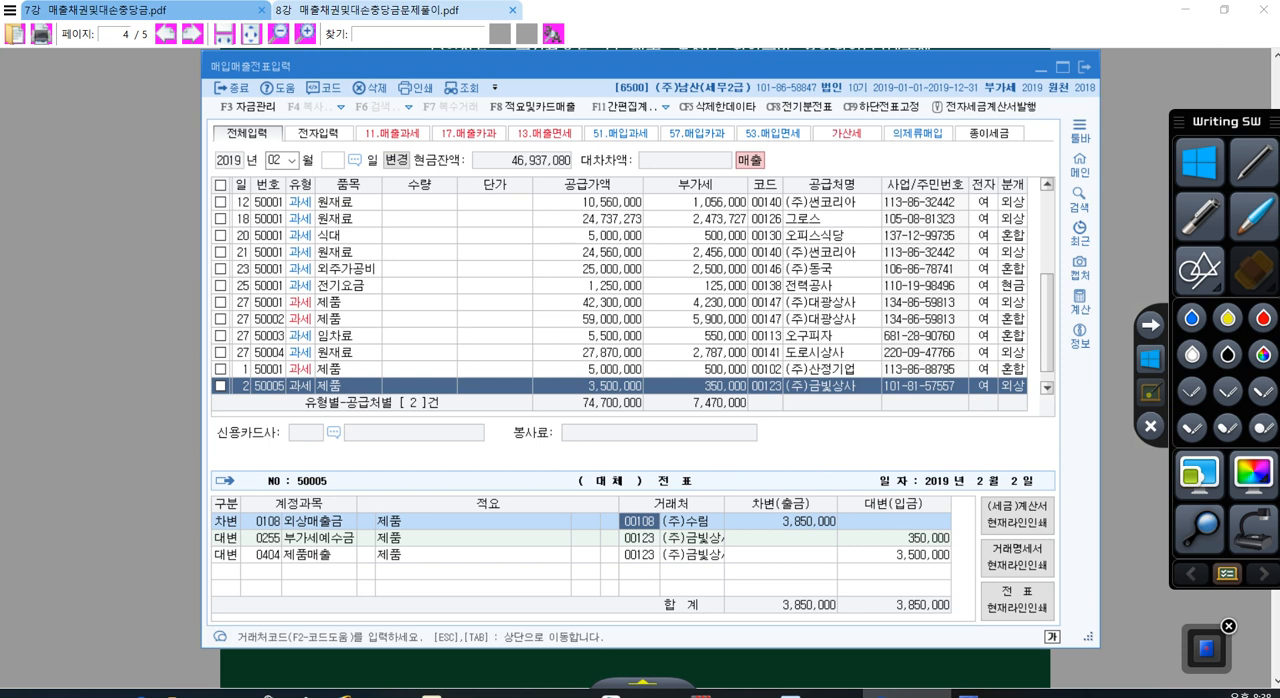
click(289, 386)
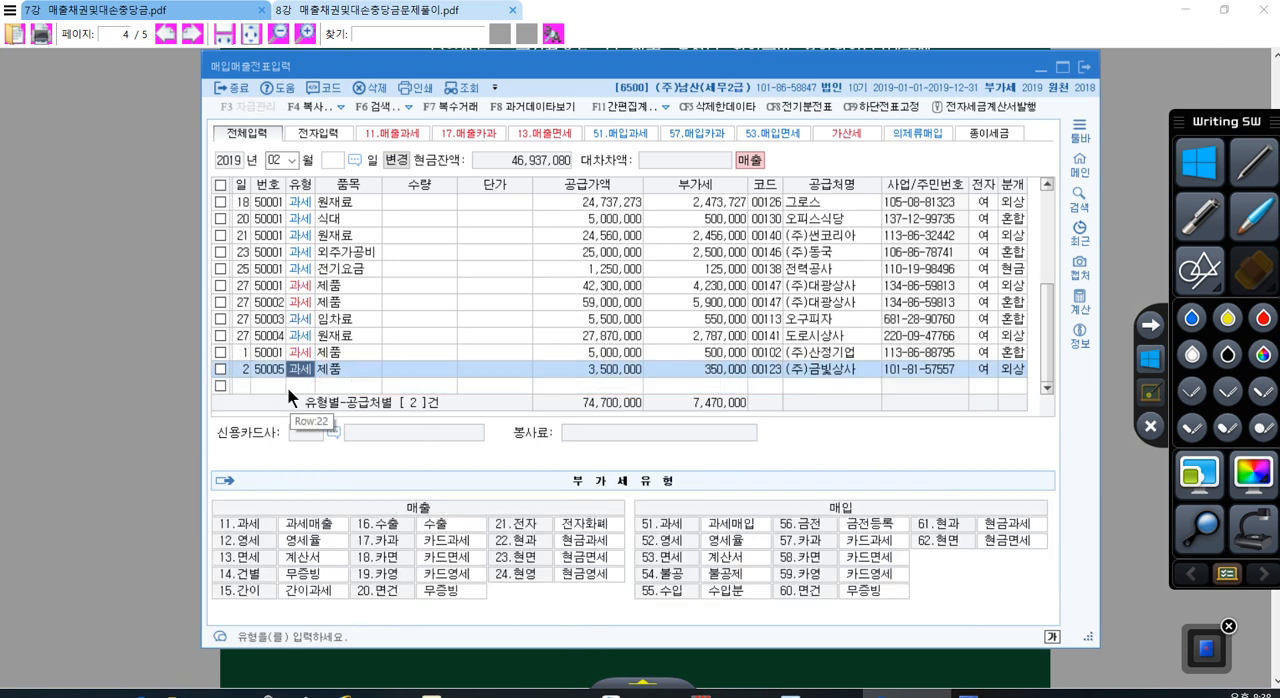
click(284, 387)
text(2)
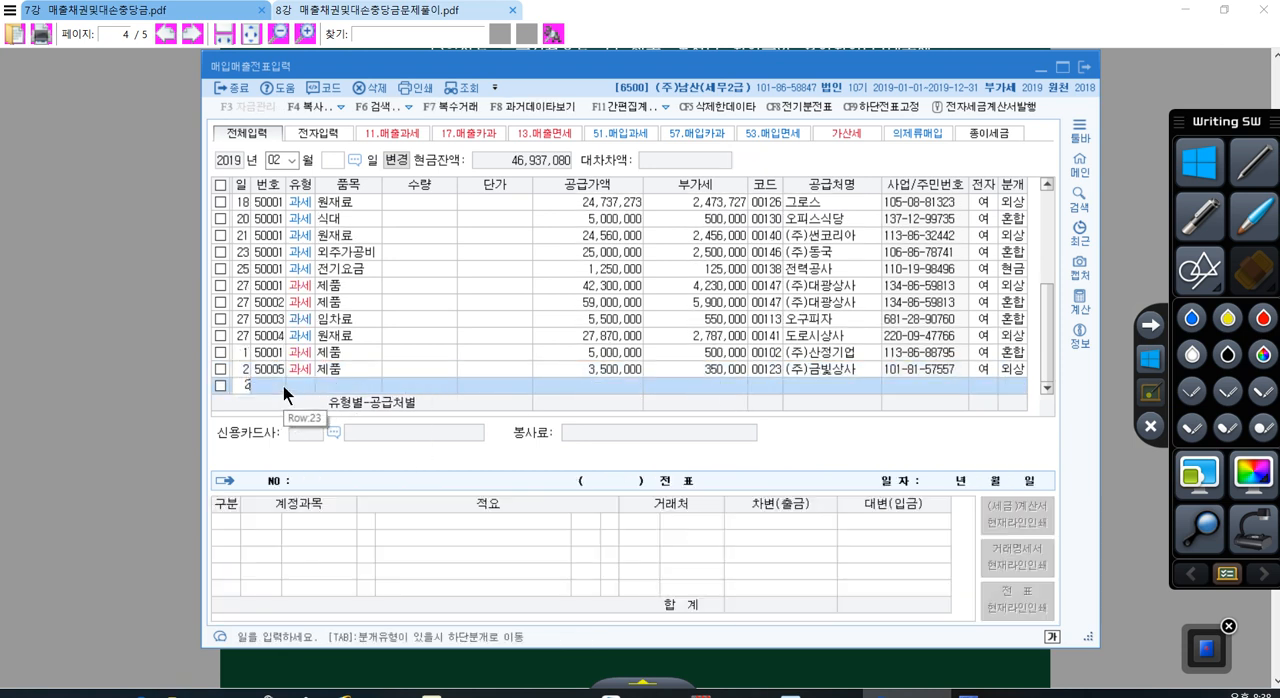
text(8)
key(Return)
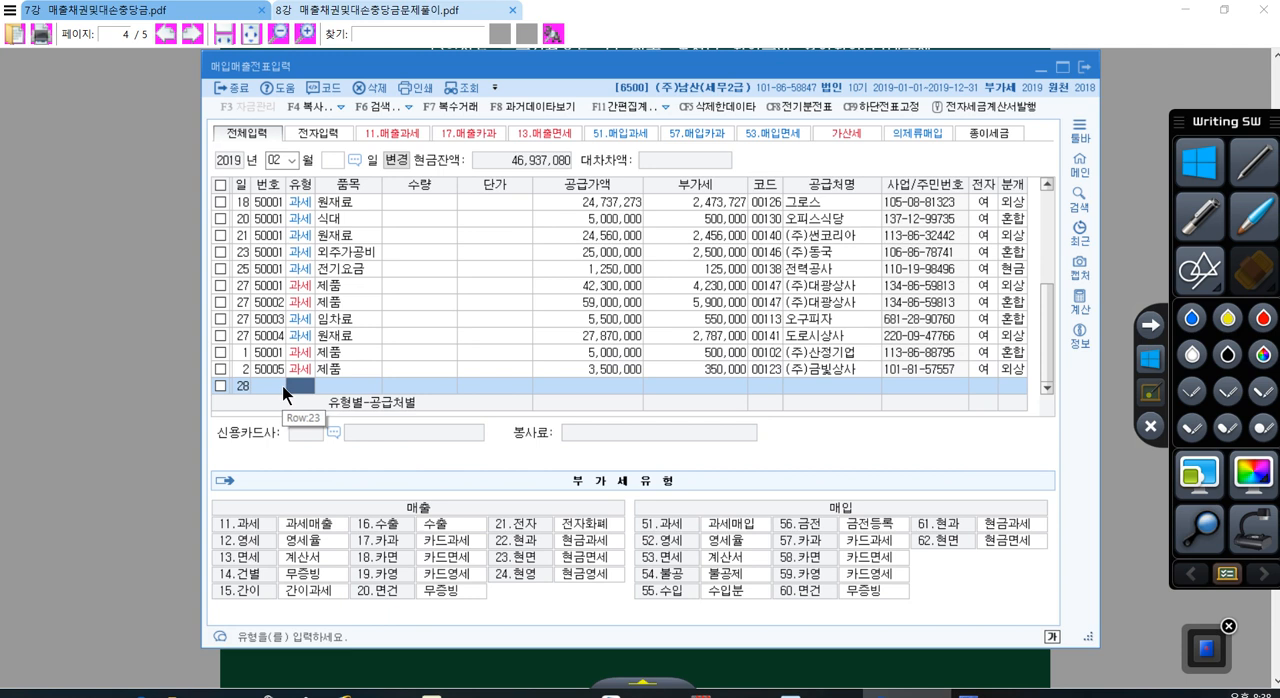
text(11)
key(Return)
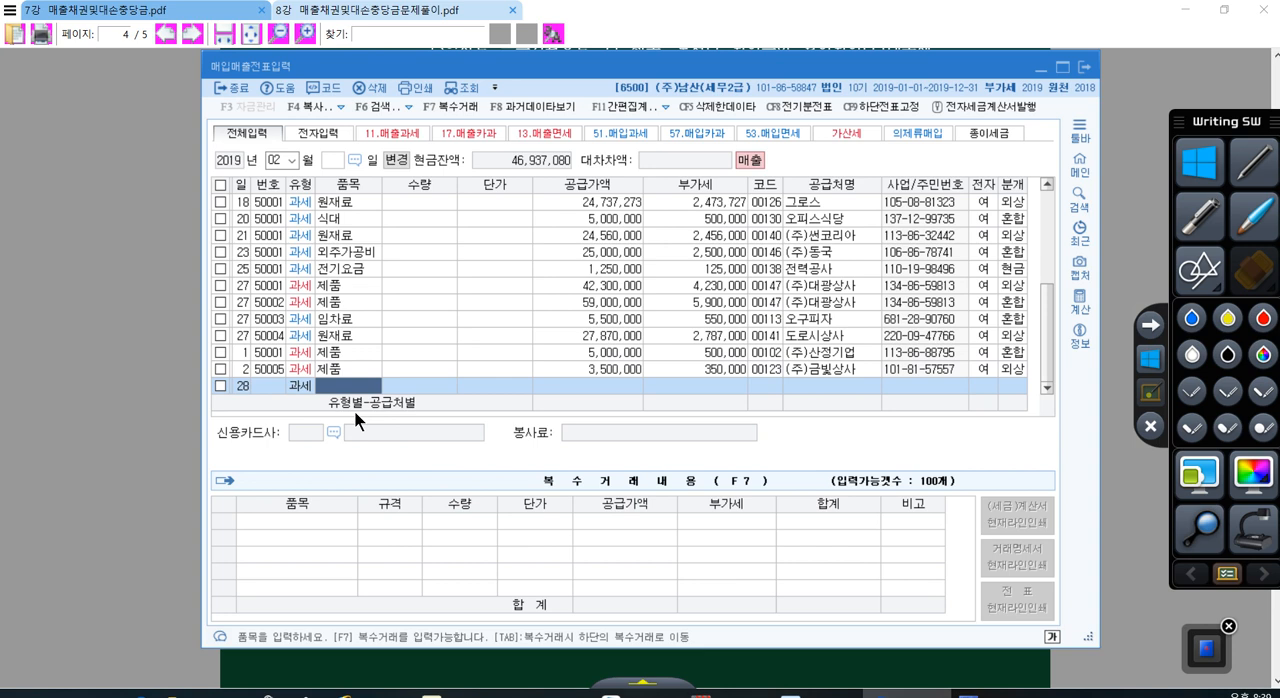
Step: Open multiple-item entry (복수거래) for the day 28 sale and enter 상품 with quantity 10 and unit price 10,000
click(449, 107)
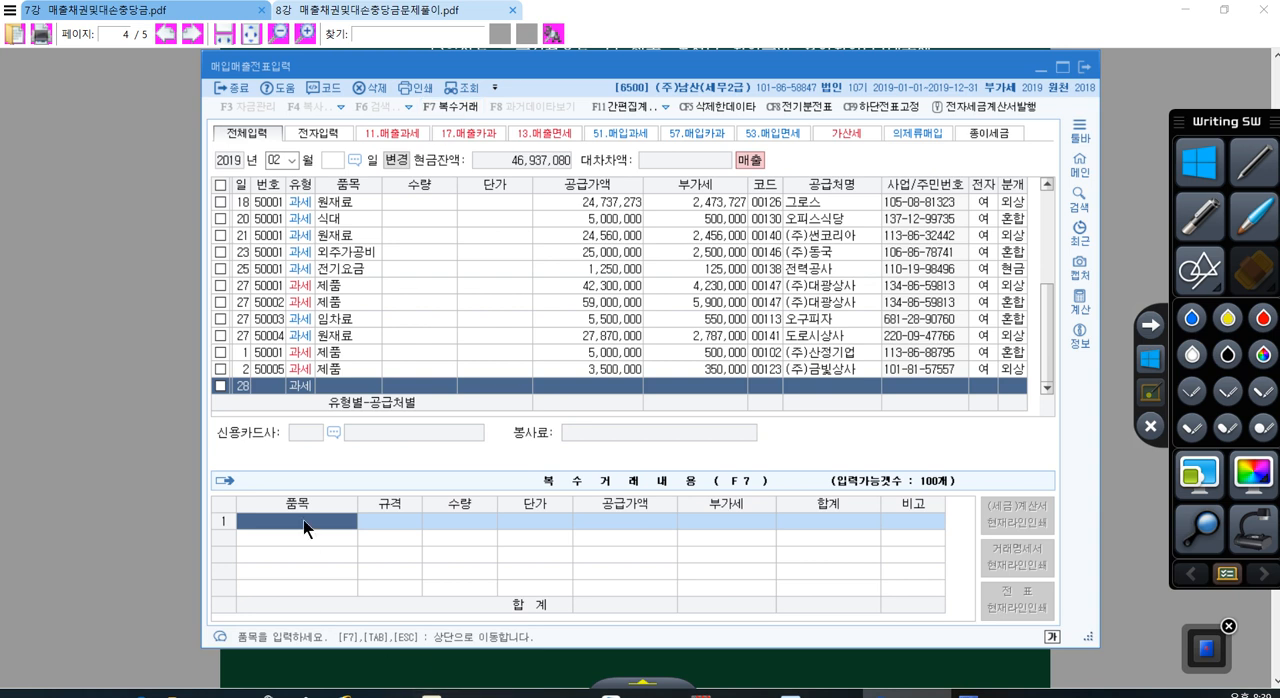
text(상품)
key(Return)
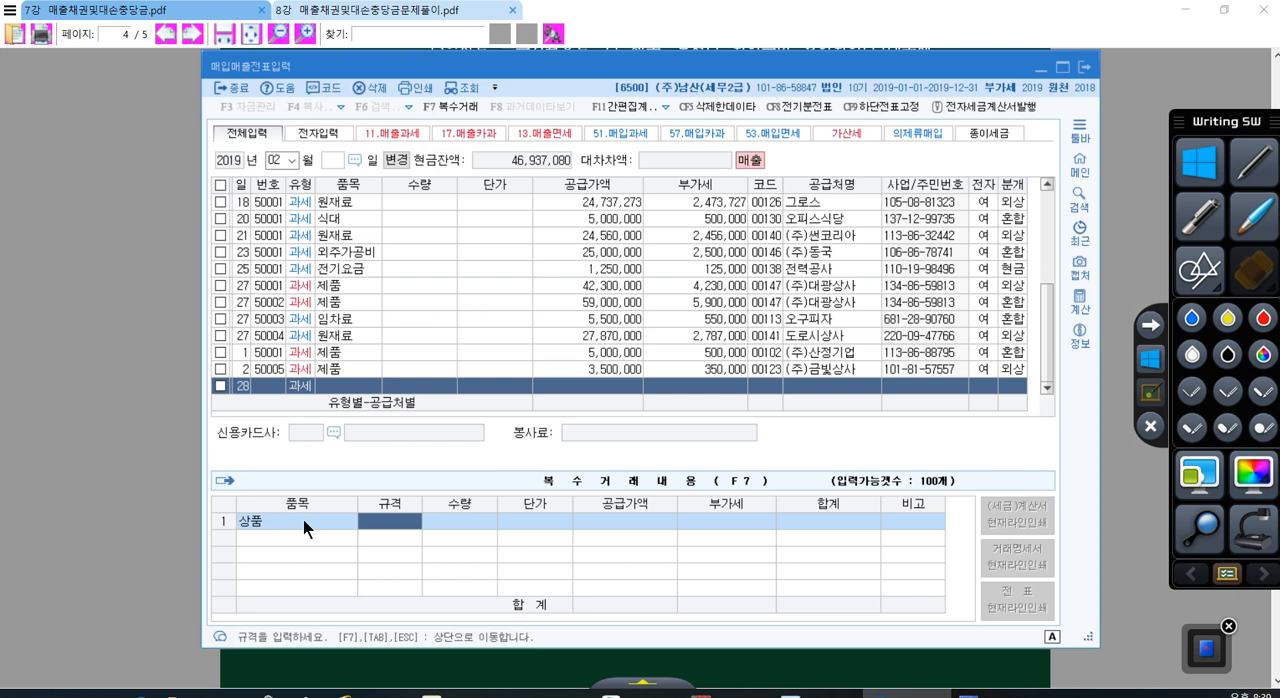
key(Return)
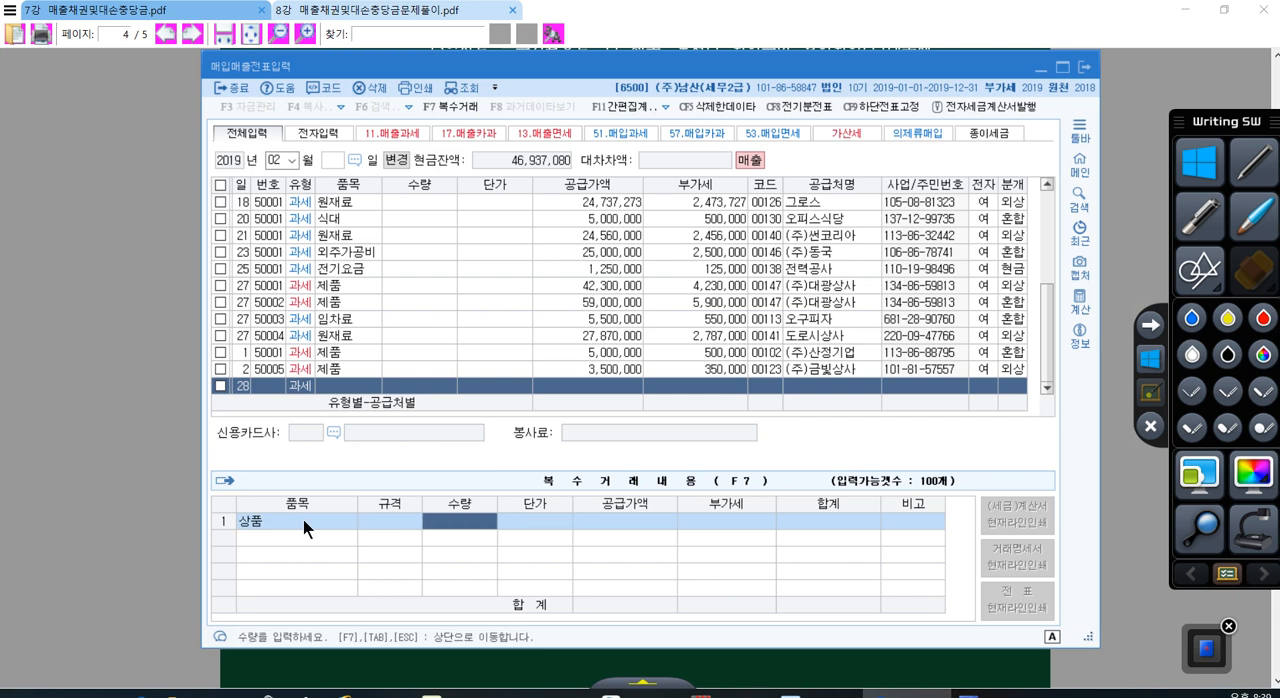
text(10)
key(Return)
text(10000)
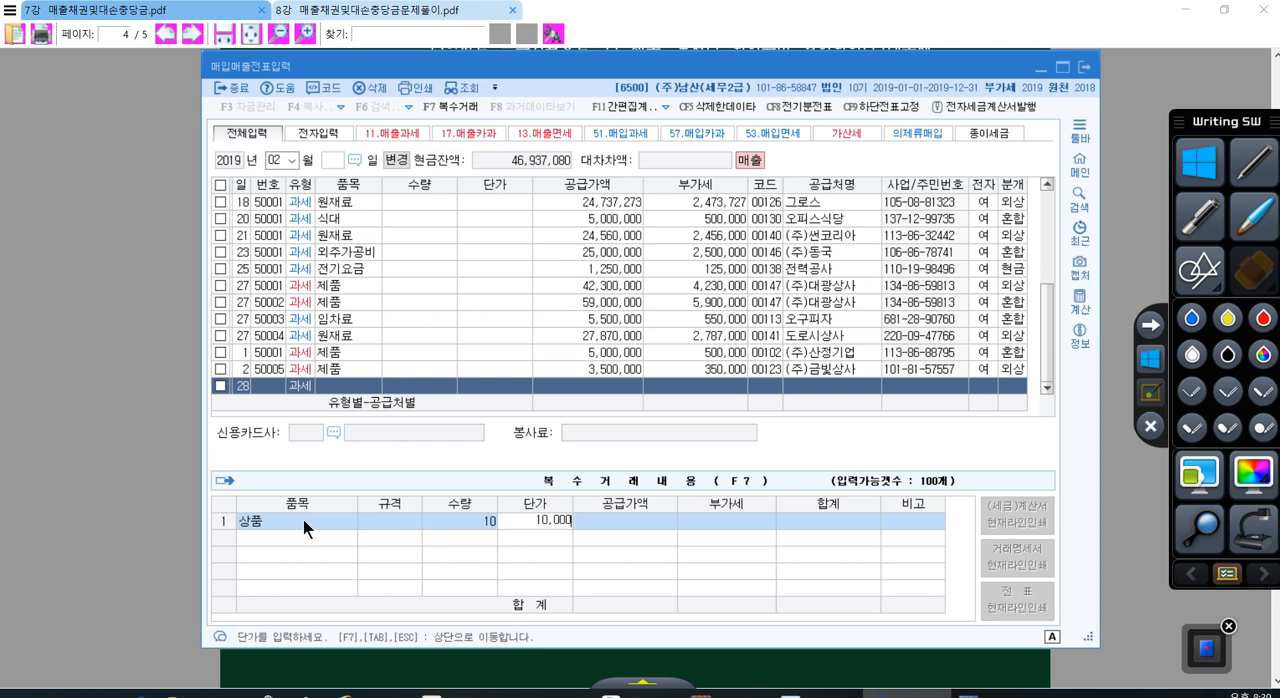
key(Return)
key(Return)
key(Return)
key(Return)
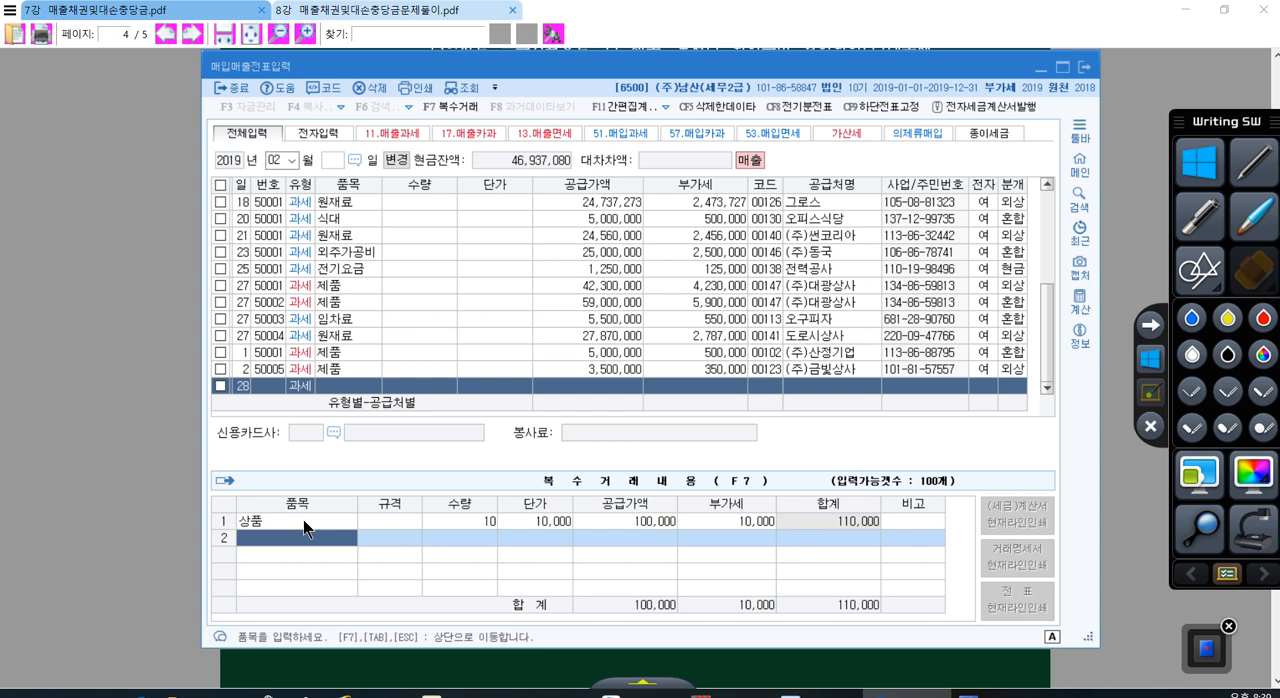
Step: Add 제품 as the second item with quantity 500 and unit price 10,000, and return to the day 28 line
text(제품)
key(Return)
key(Return)
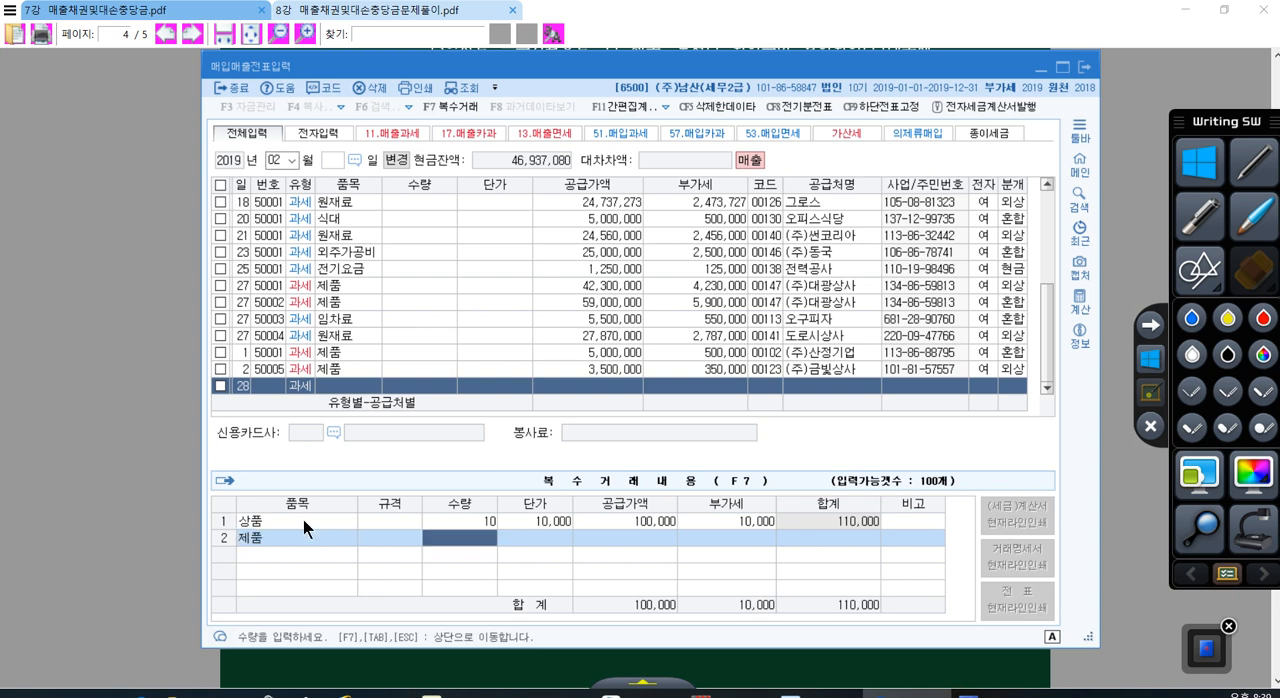
text(500)
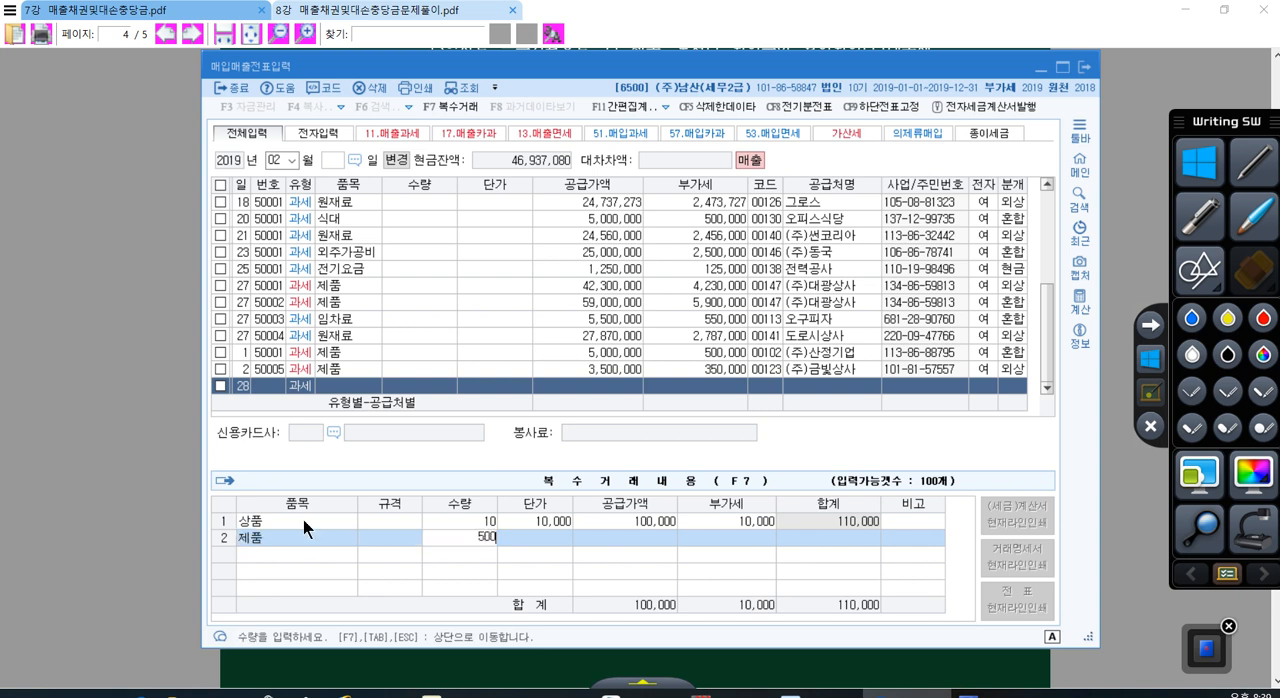
key(Return)
text(100000)
key(Return)
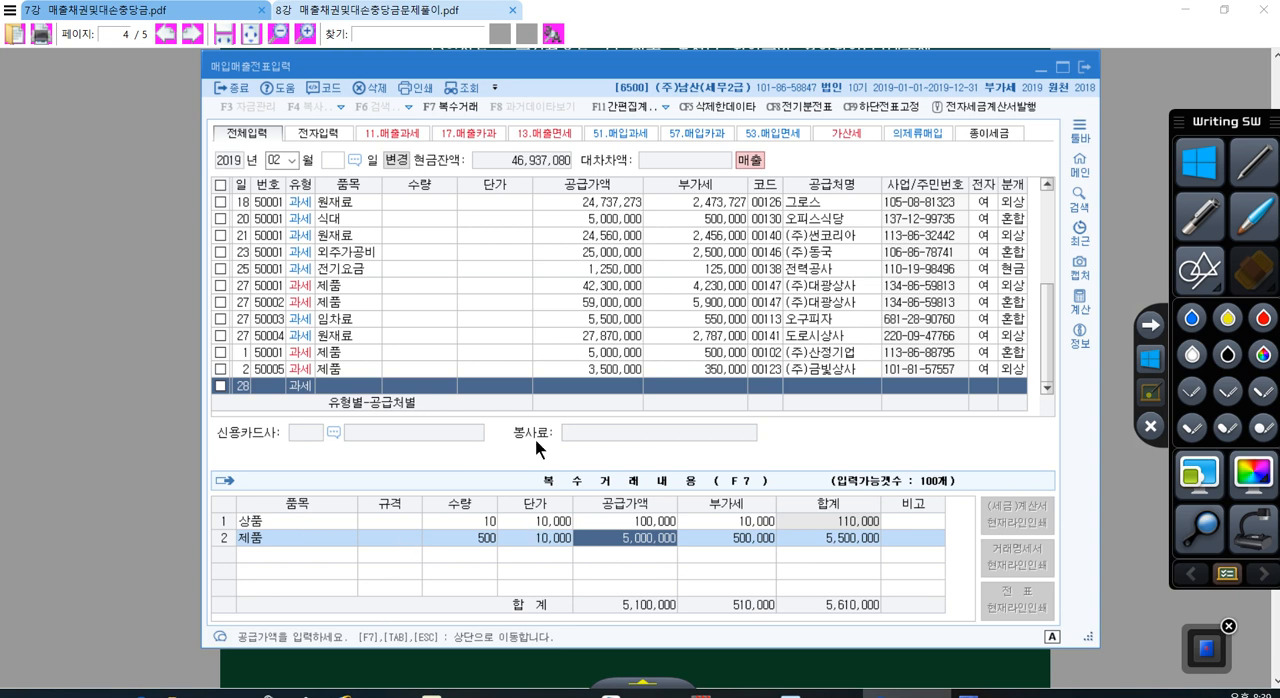
key(Escape)
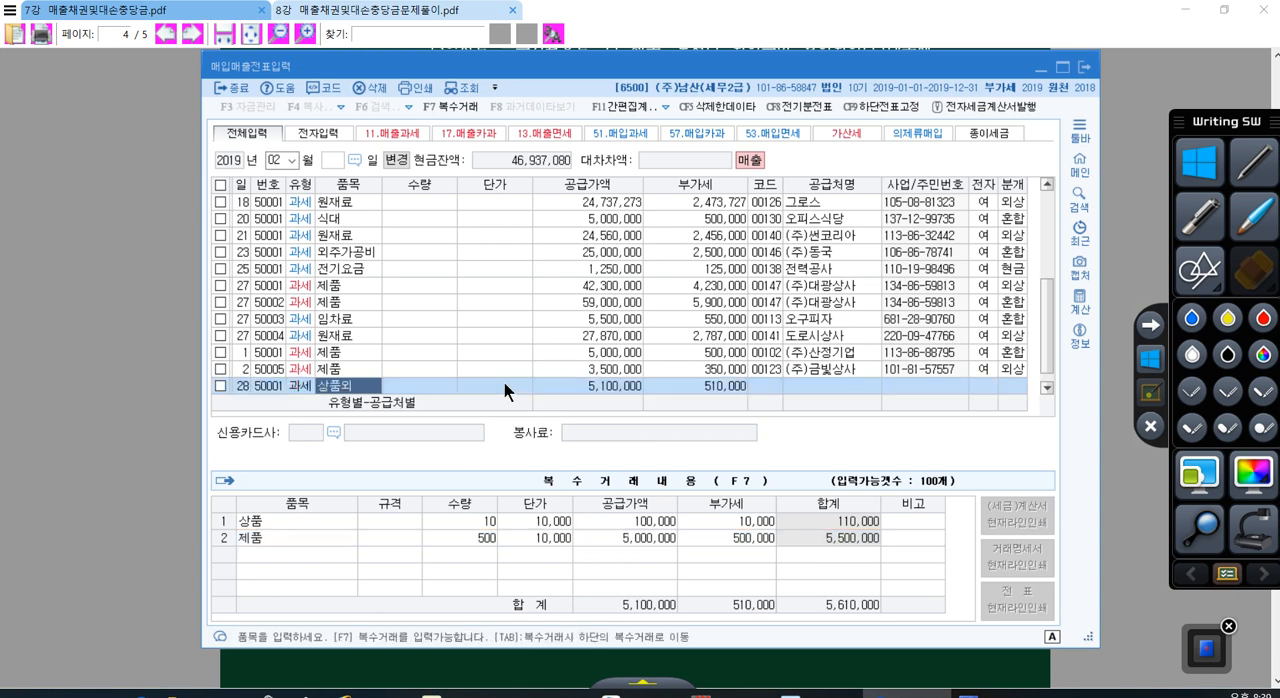
Step: Set the day 28 sale's customer to 이지에스(주), mark it as electronically invoiced (여), and choose the mixed (혼합) journal type
key(Return)
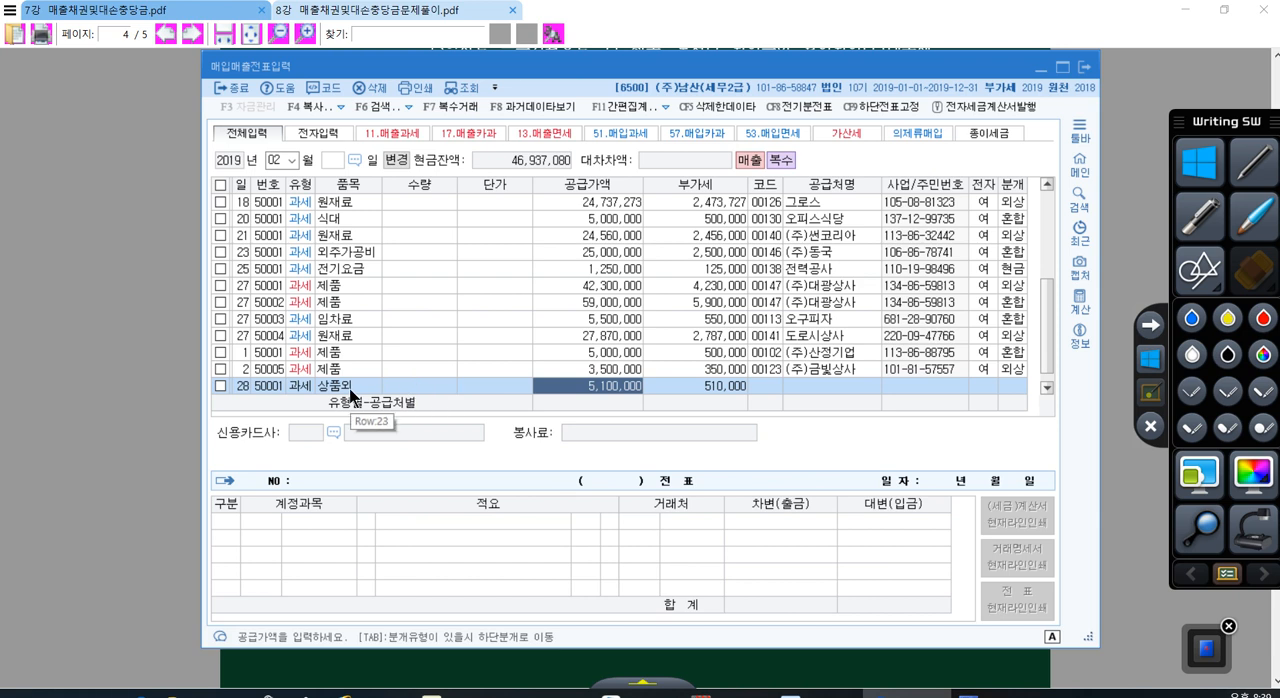
click(778, 390)
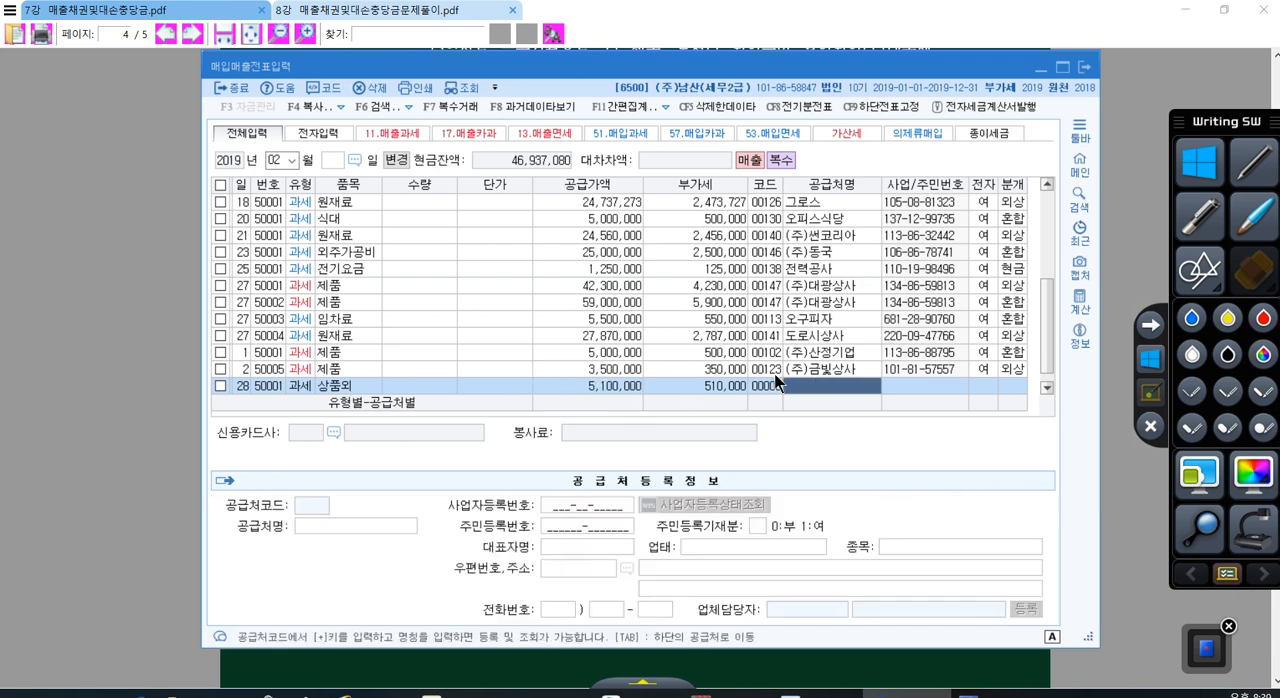
text(이지)
key(Return)
key(Return)
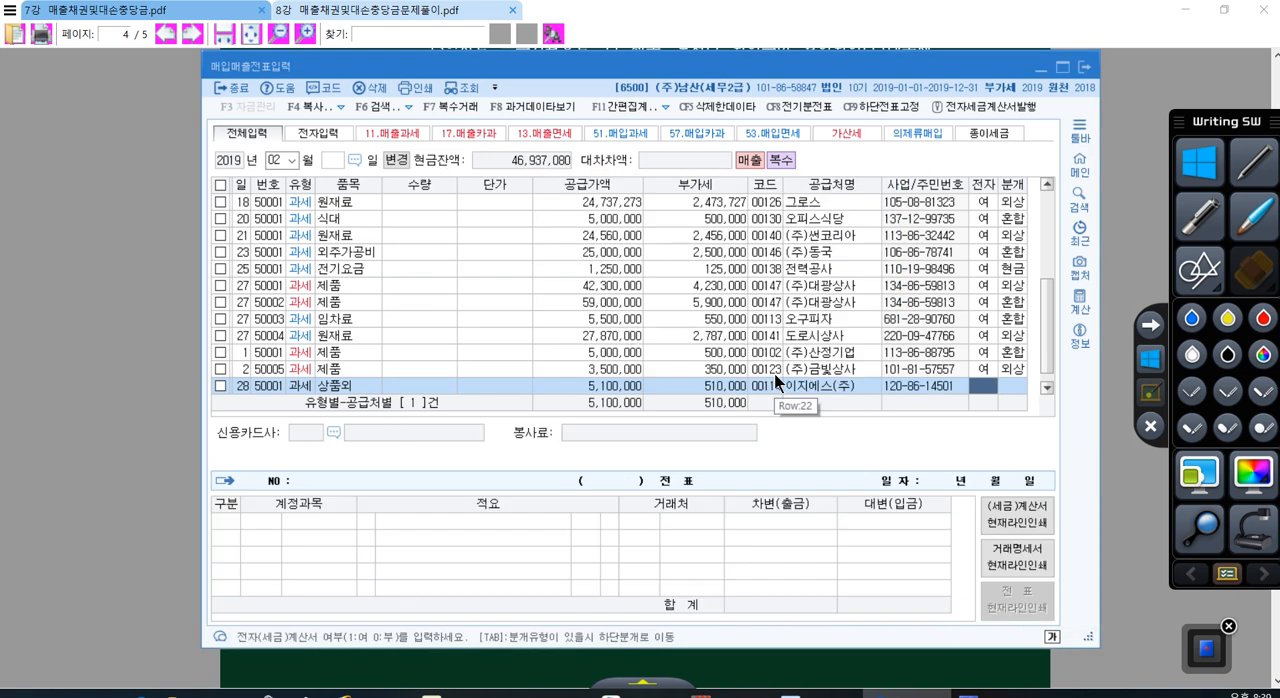
text(1)
key(Return)
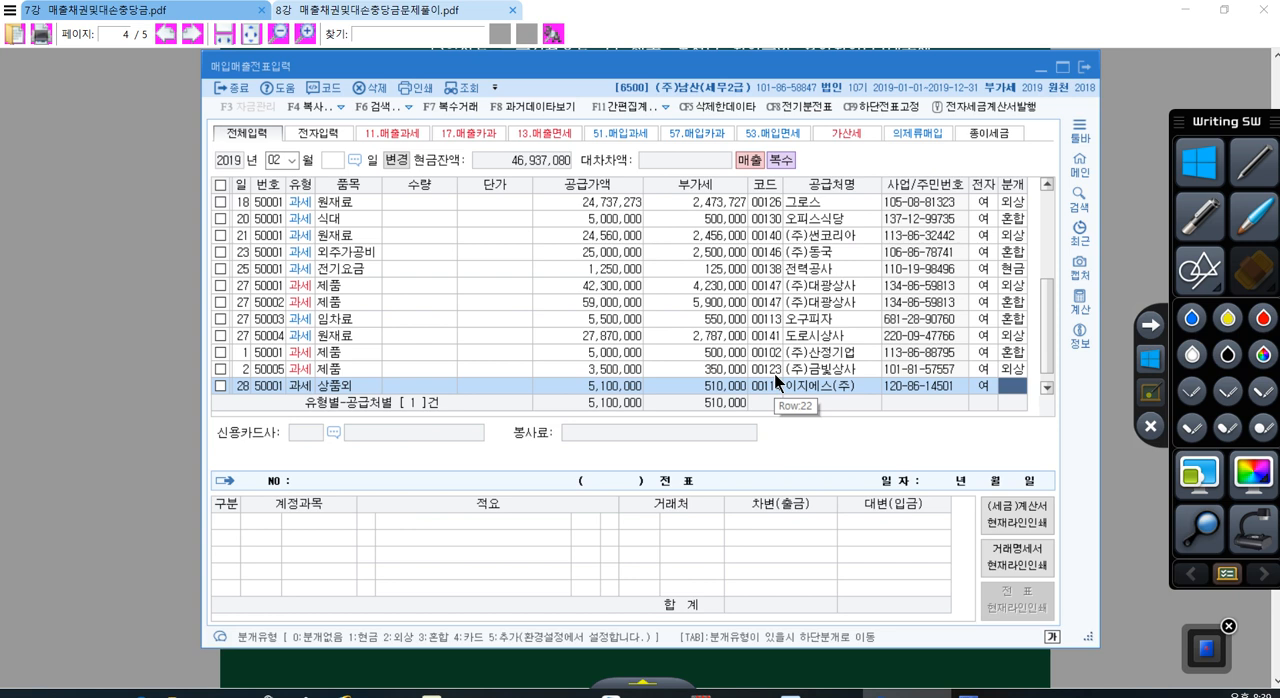
key(3)
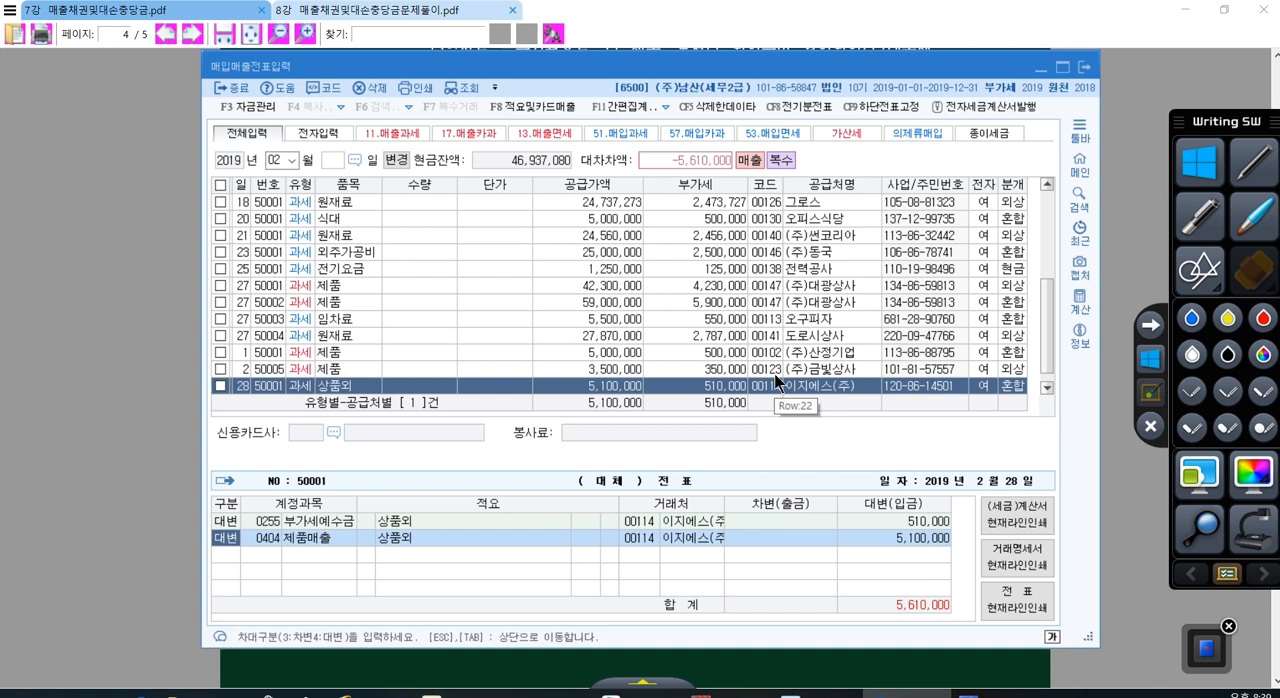
Step: Consult problem 3's product sale terms in the PDF and set the 제품매출 credit amount to 5,000,000 in the day 28 journal entry
key(Return)
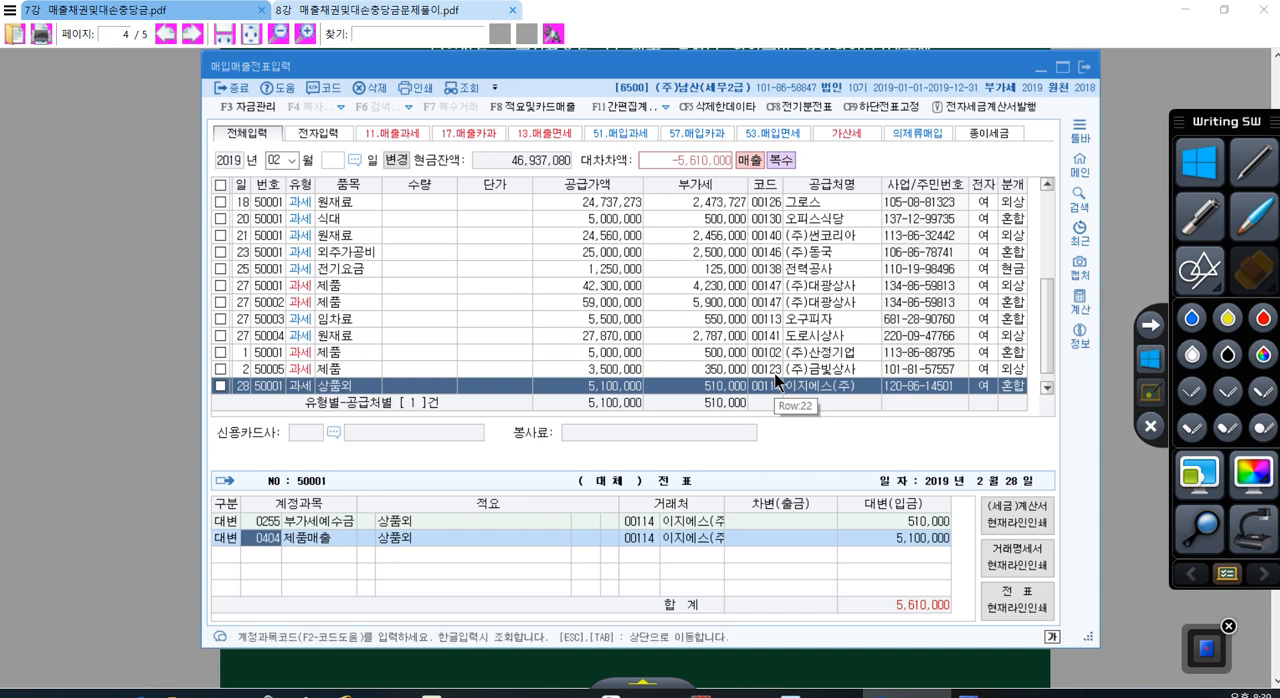
click(857, 654)
scroll(724, 493, down, 10)
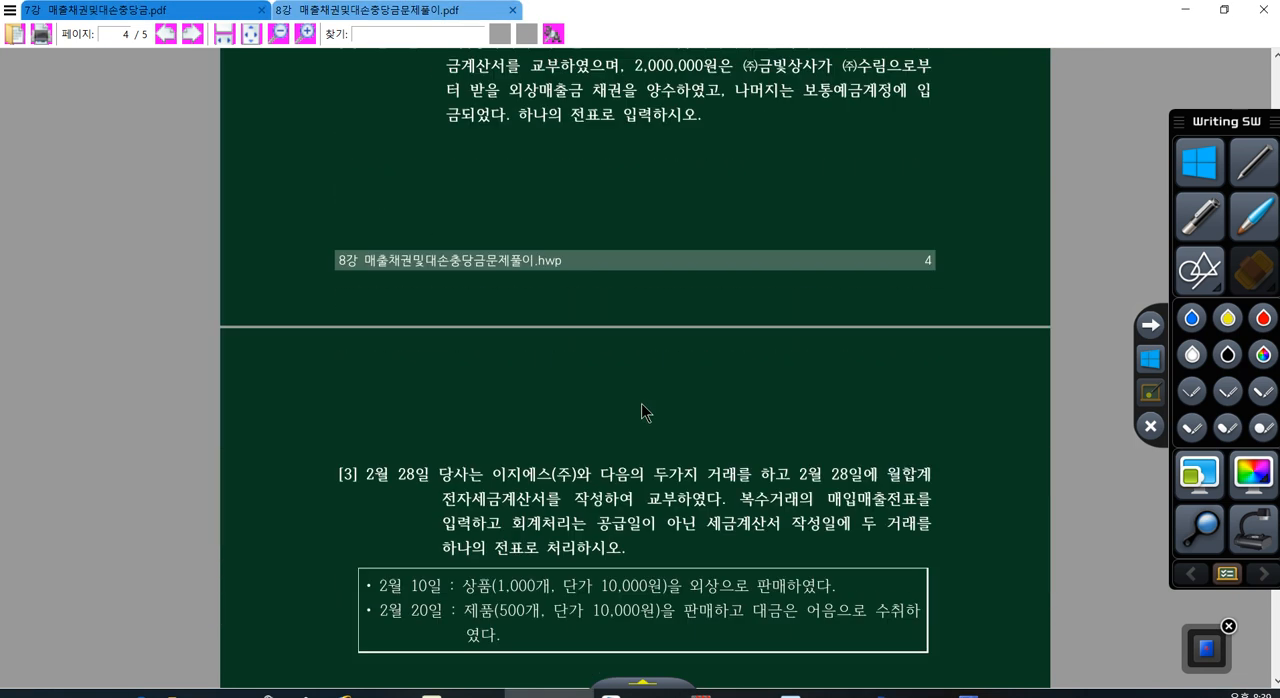
drag(478, 290, 684, 290)
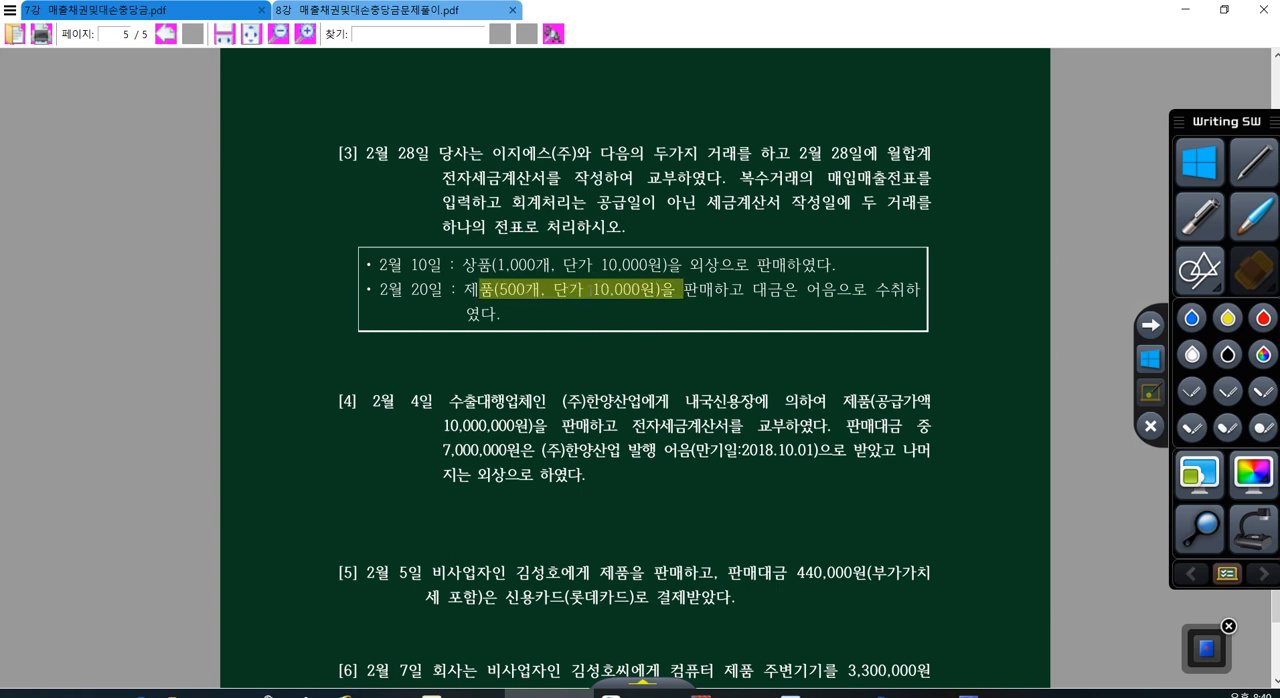
click(907, 690)
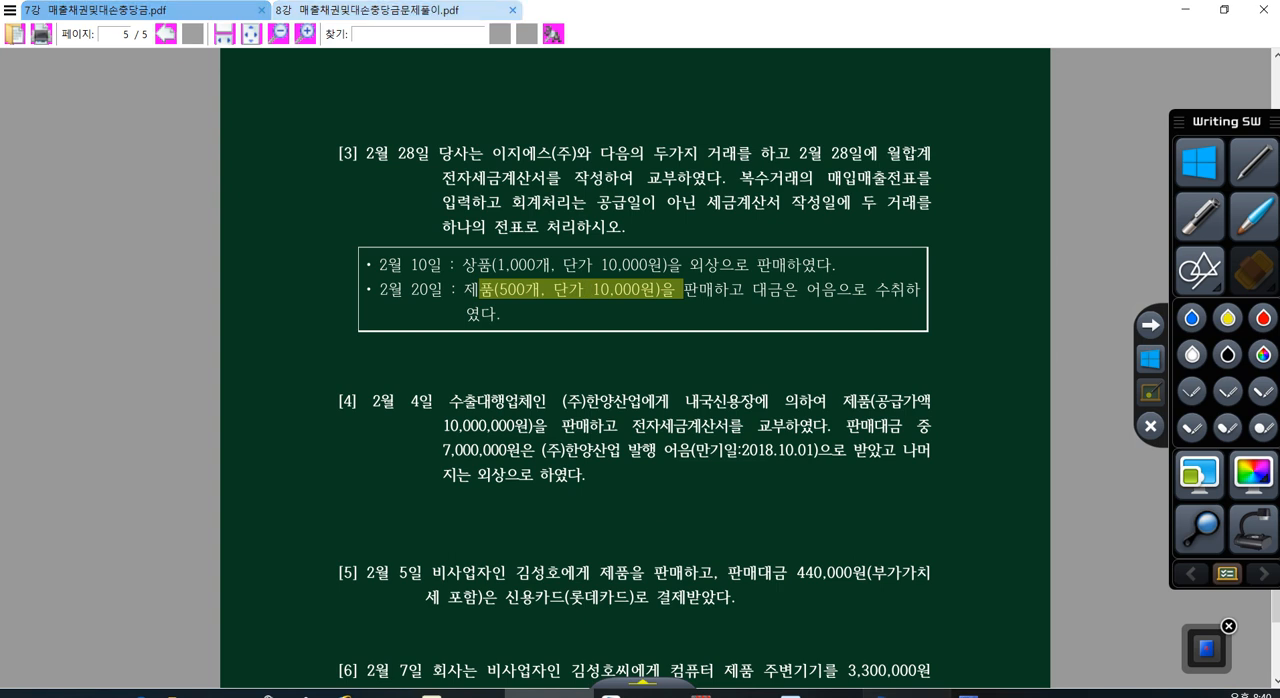
click(841, 539)
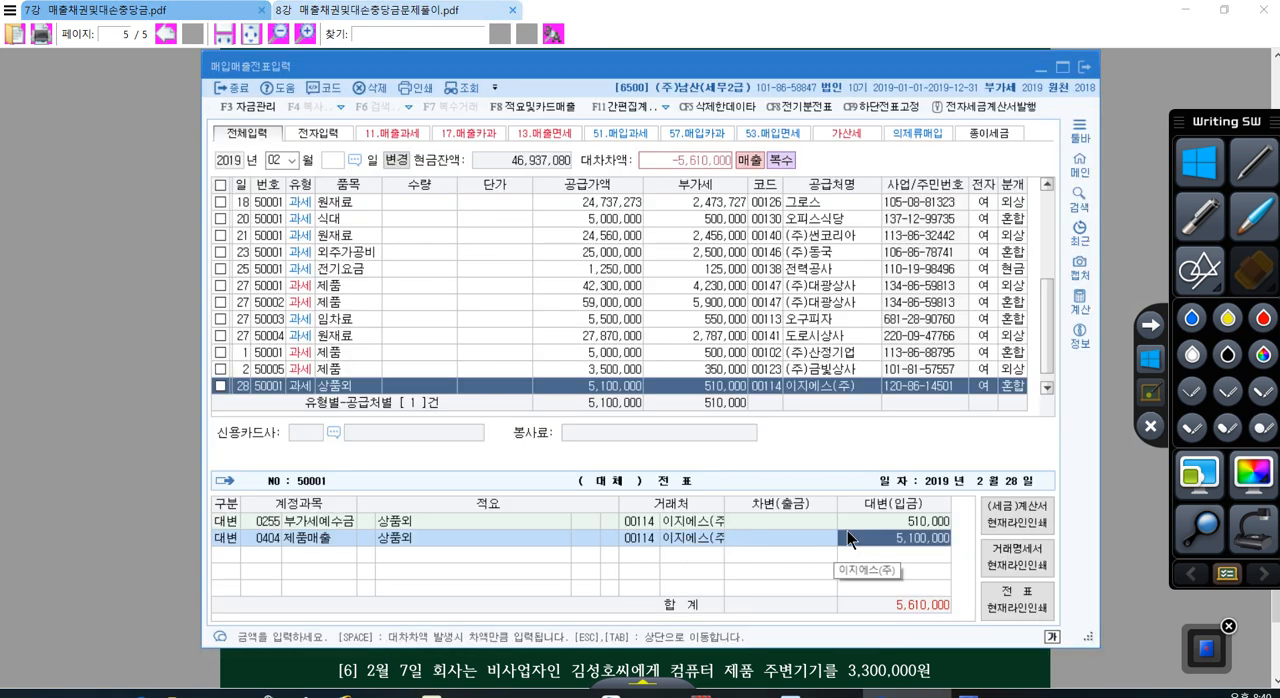
text(5000000)
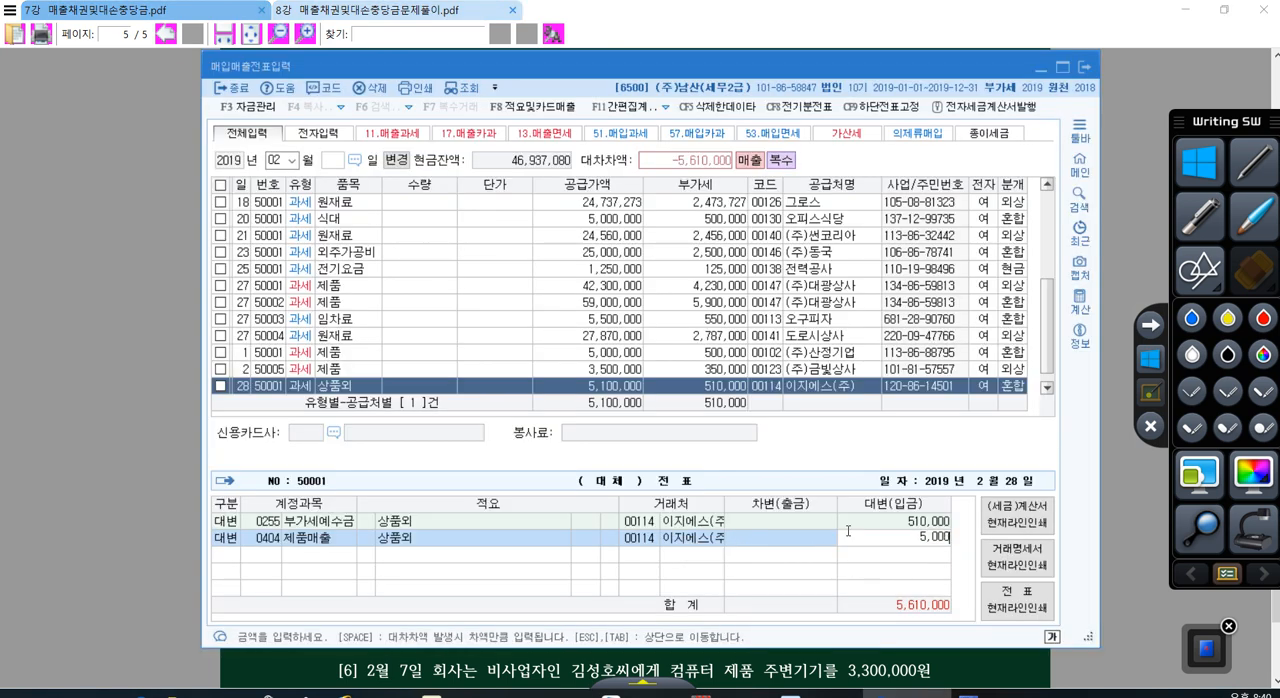
key(Return)
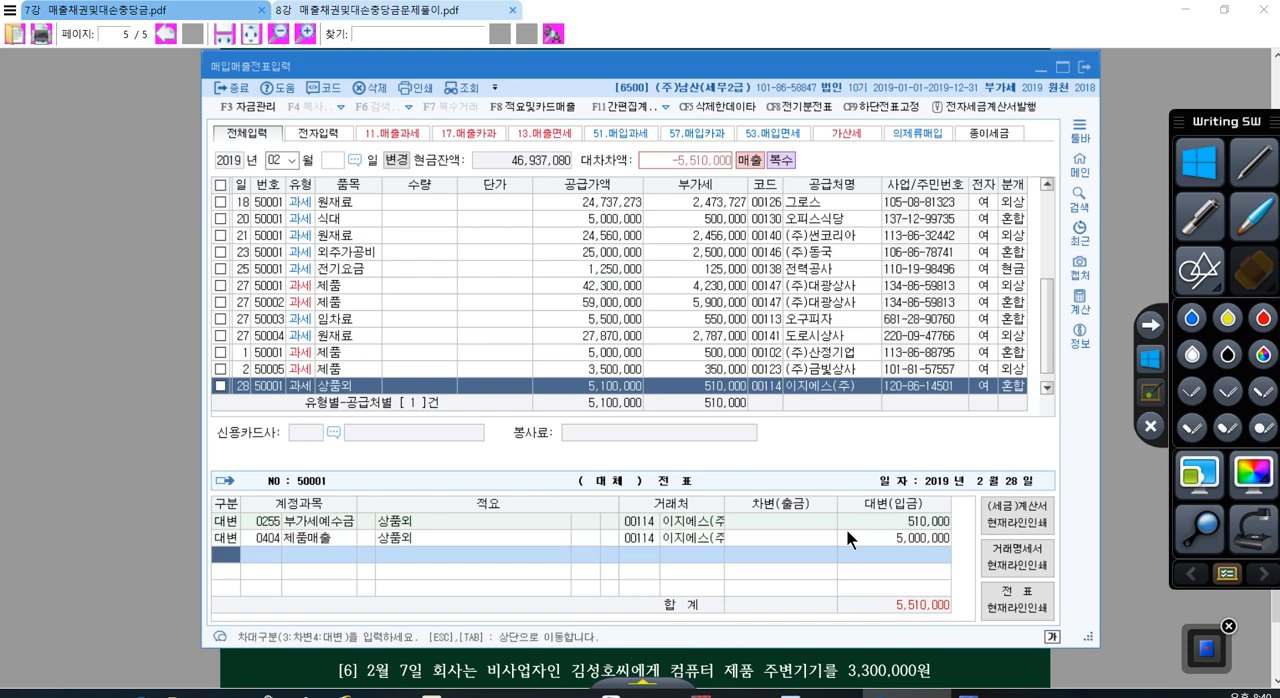
Step: Add a credit line for account 401 상품매출 with an amount of 100,000 to the day 28 journal entry
key(4)
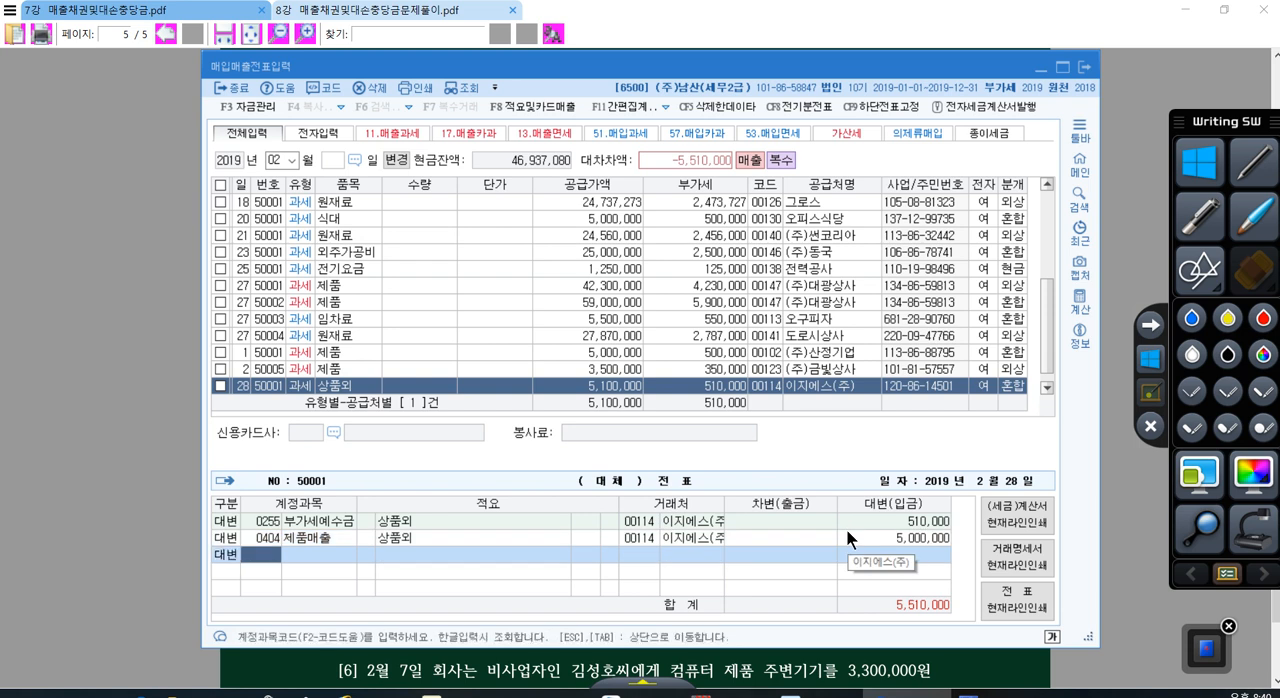
text(401)
key(Return)
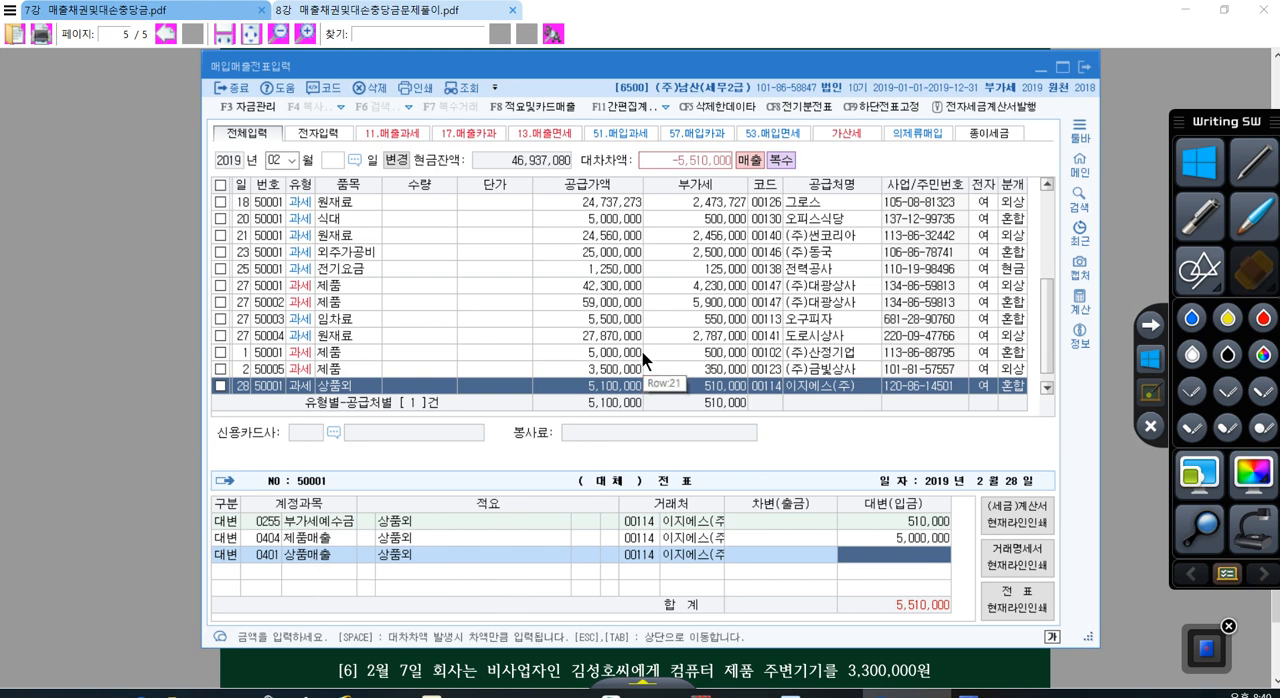
text(1000000)
key(Return)
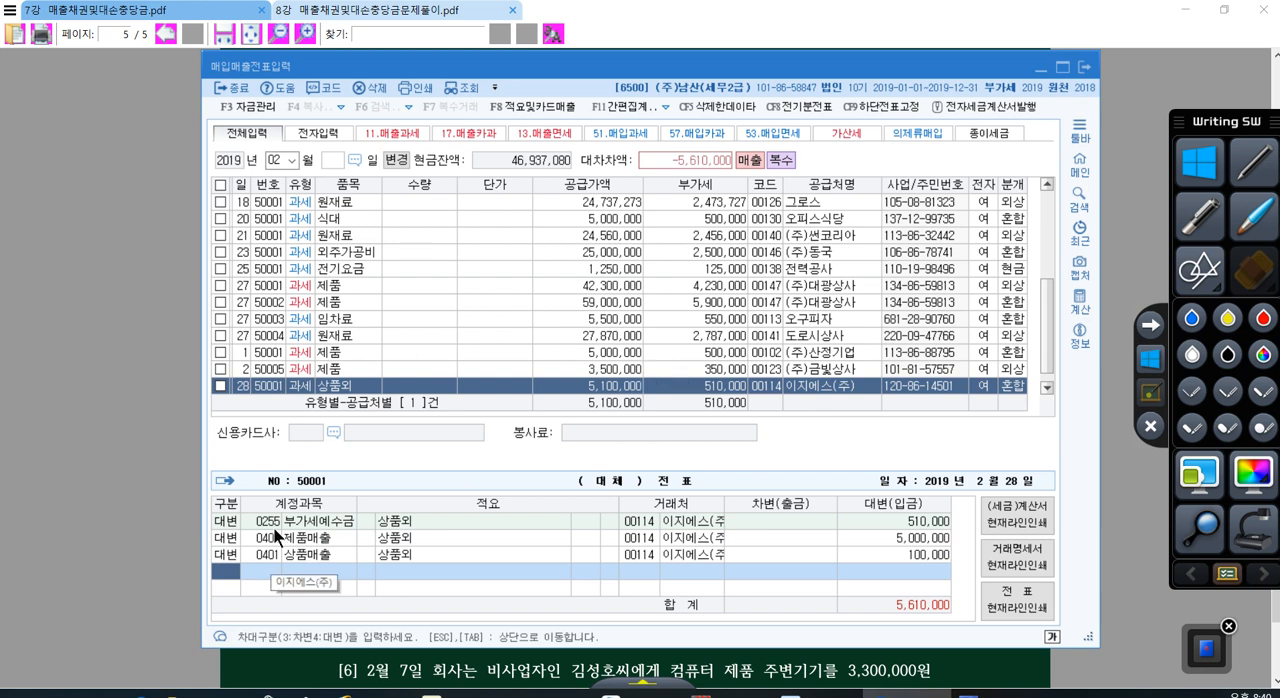
Step: Add a debit line for account 108 외상매출금 with an amount of 110,000
key(3)
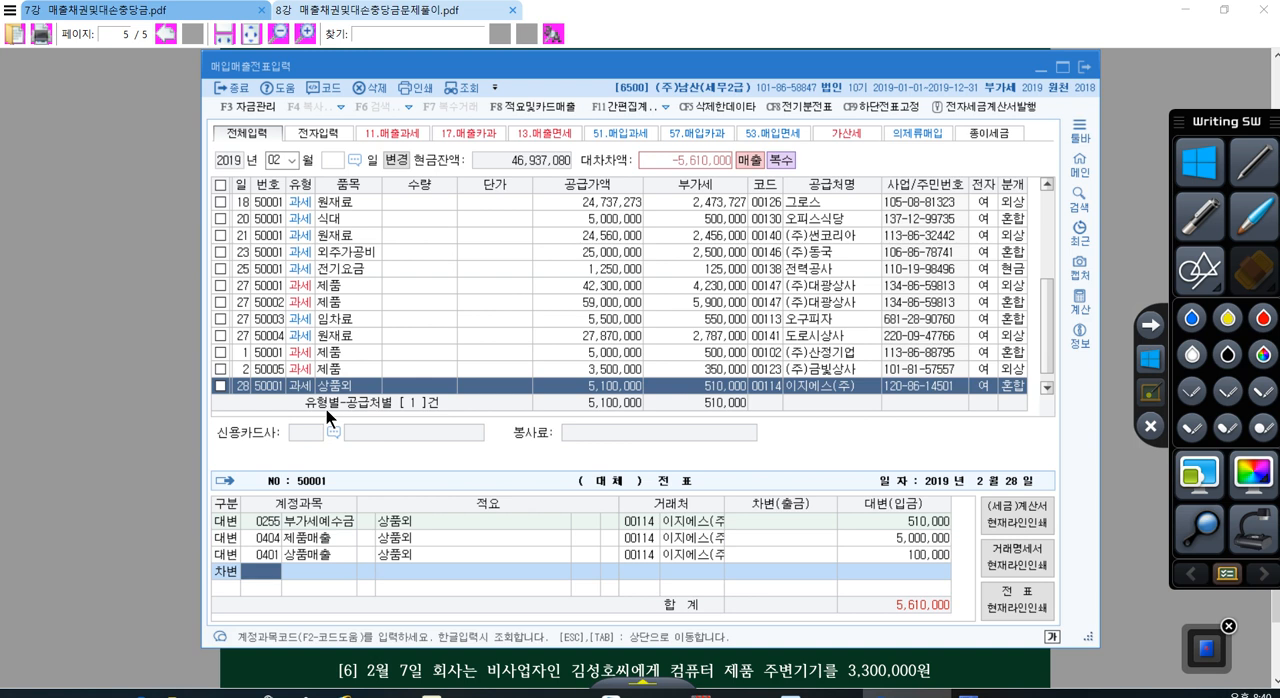
text(108)
key(Return)
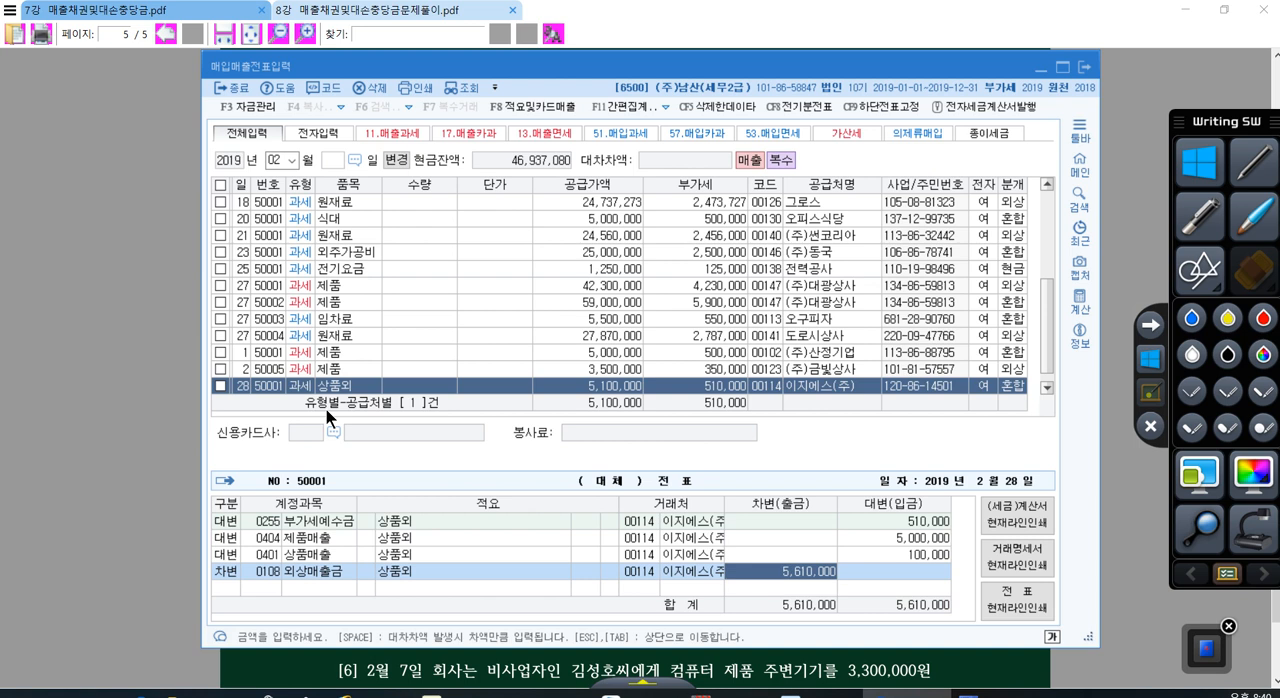
text(110,000)
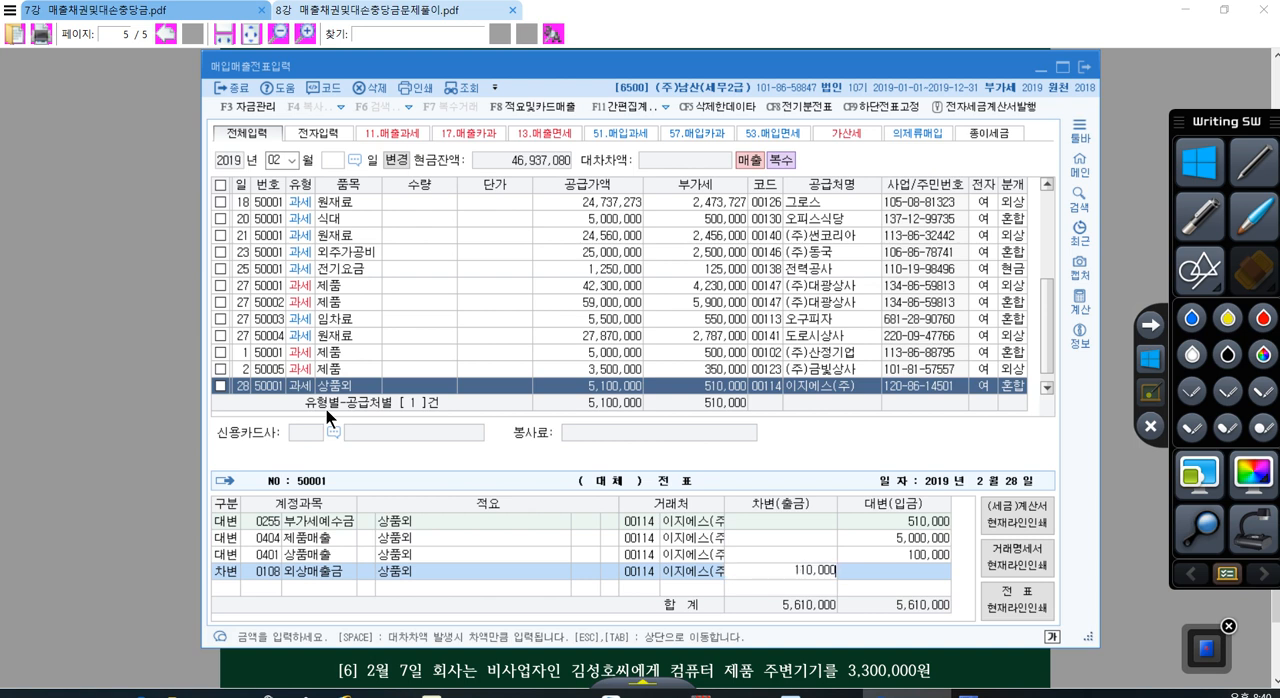
key(Return)
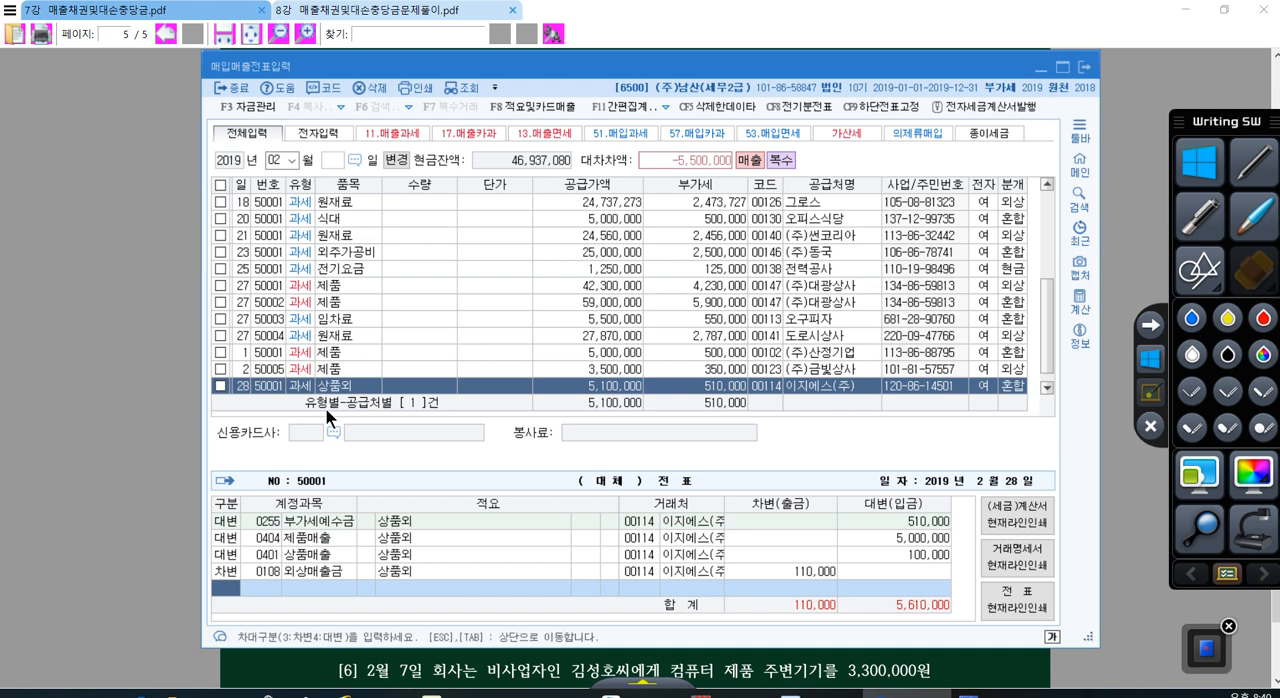
Step: Add a debit line for account 110 받을어음 with the remaining 5,500,000 and move to a new blank voucher line
text(3)
key(Return)
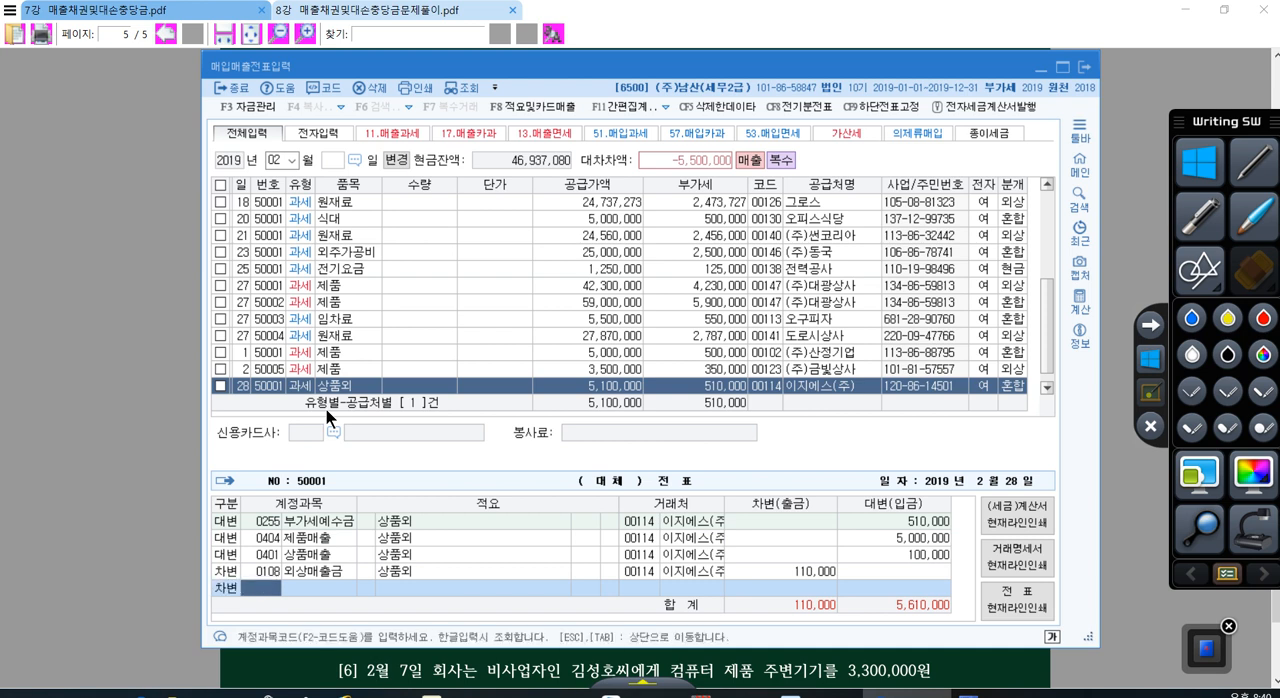
text(0)
key(BackSpace)
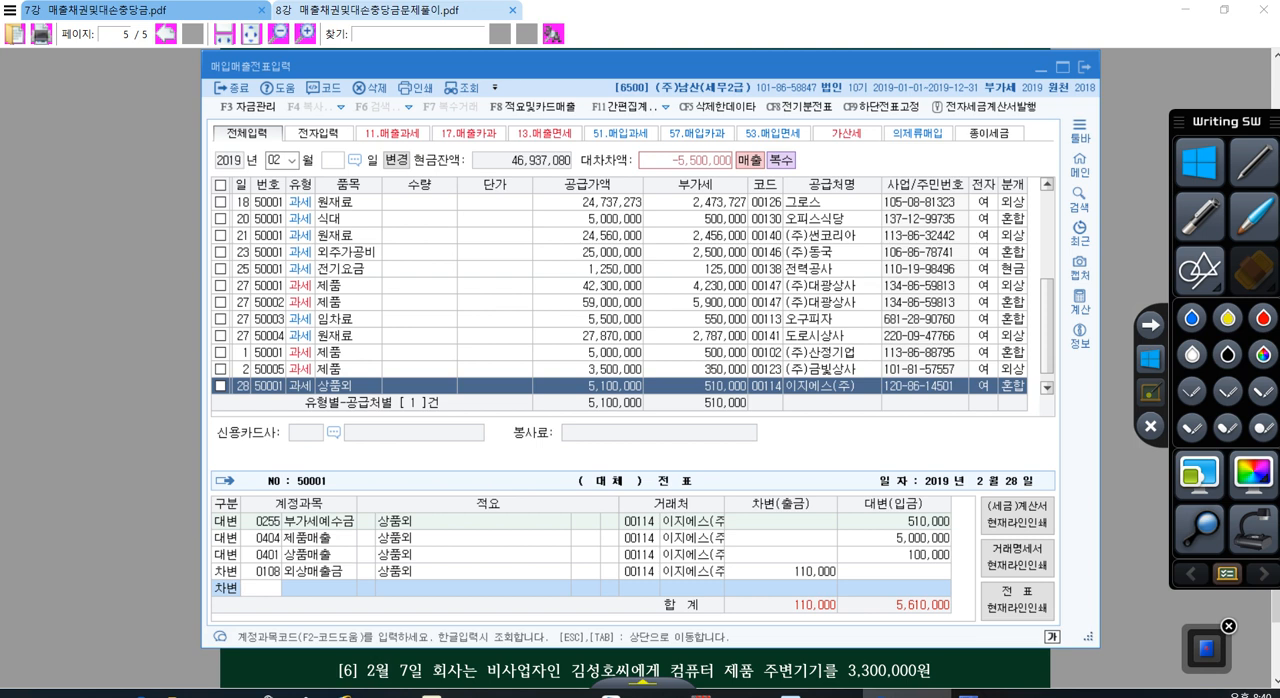
text(110)
key(Return)
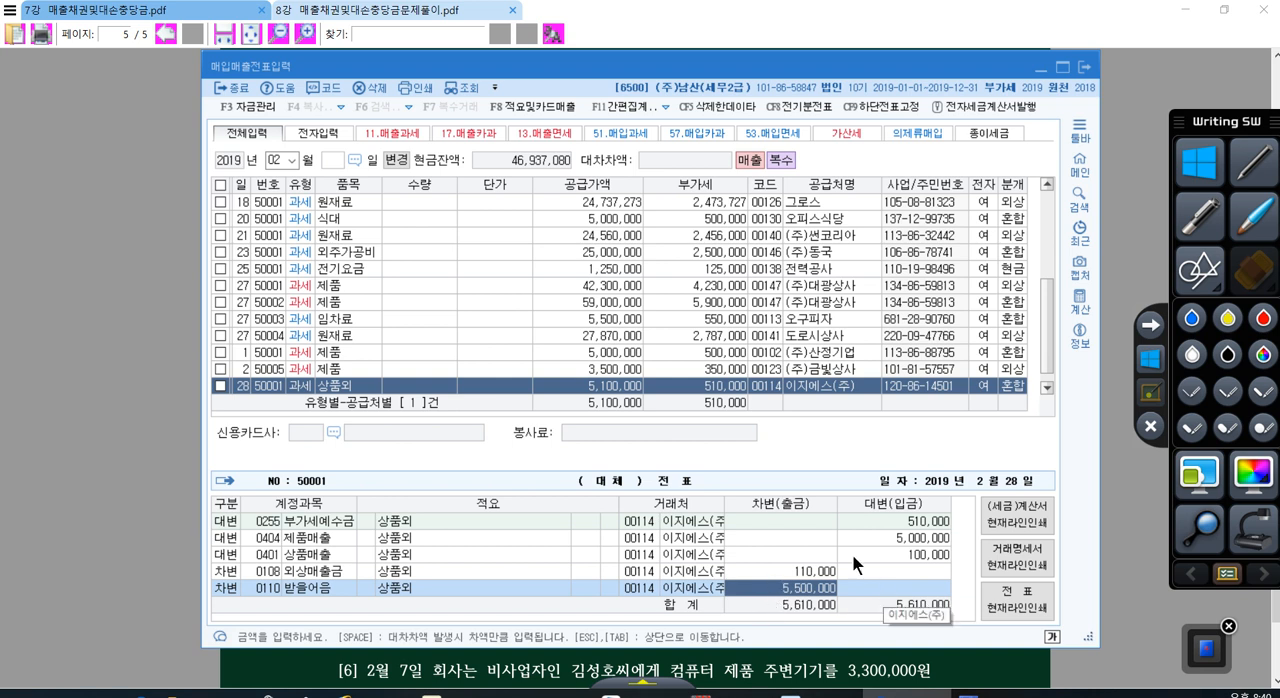
click(835, 388)
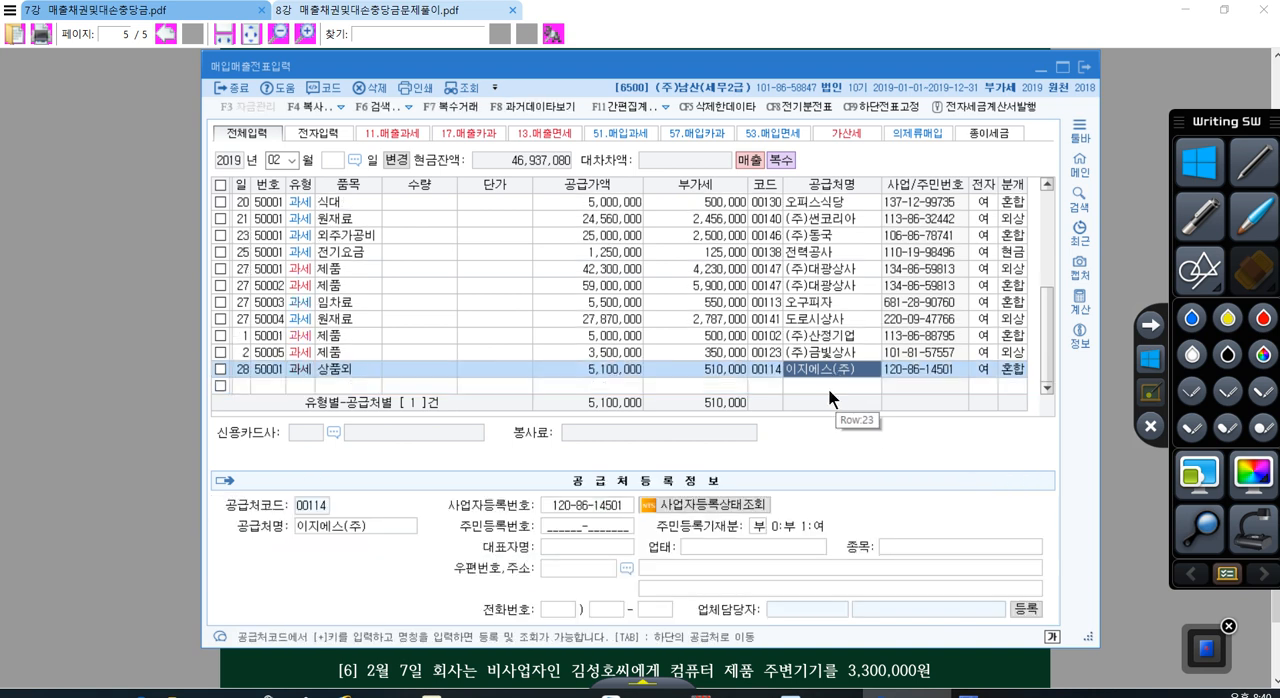
click(824, 382)
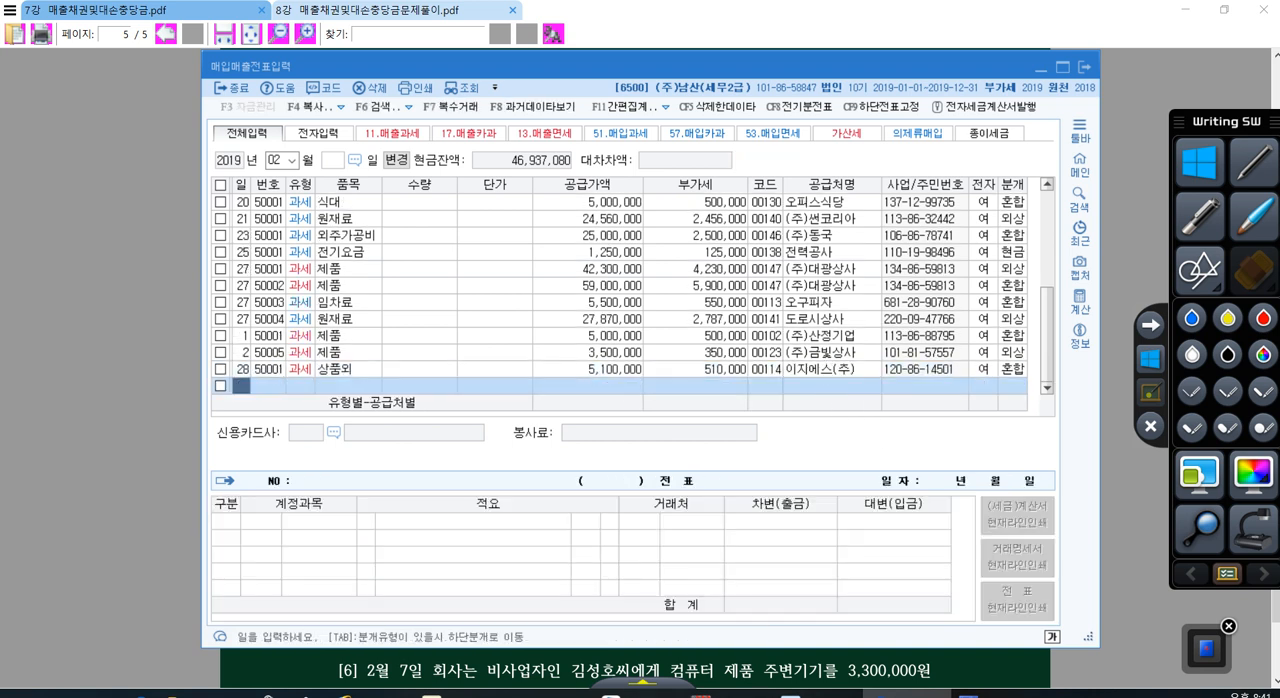
Step: Start a February voucher line for day 4 and bring up problem 4 in the PDF
text(4)
key(Return)
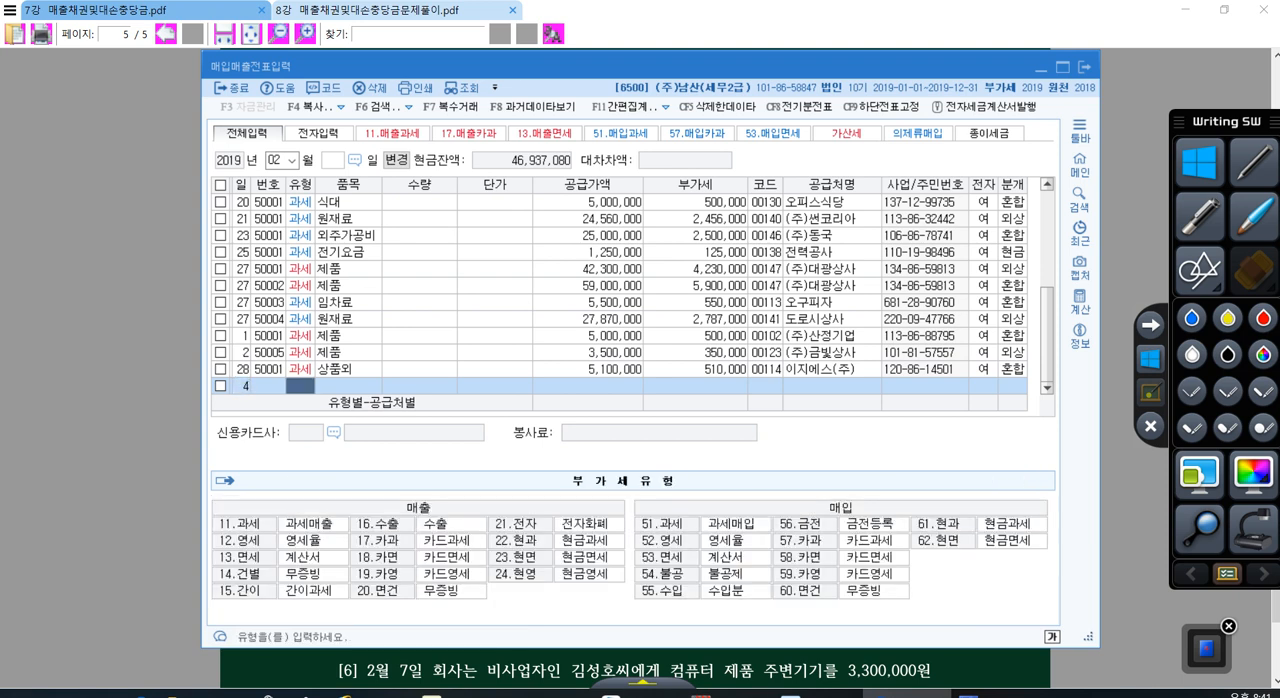
click(955, 665)
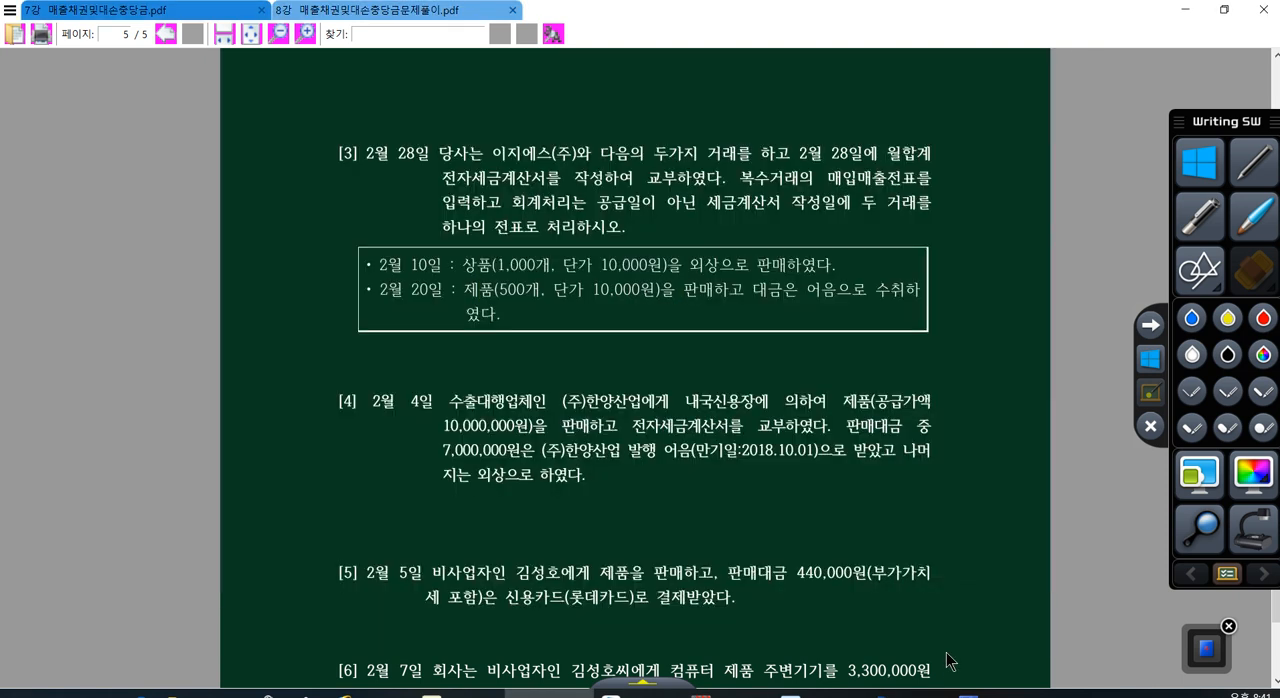
scroll(951, 662, down, 3)
scroll(750, 445, down, 2)
scroll(748, 435, up, 2)
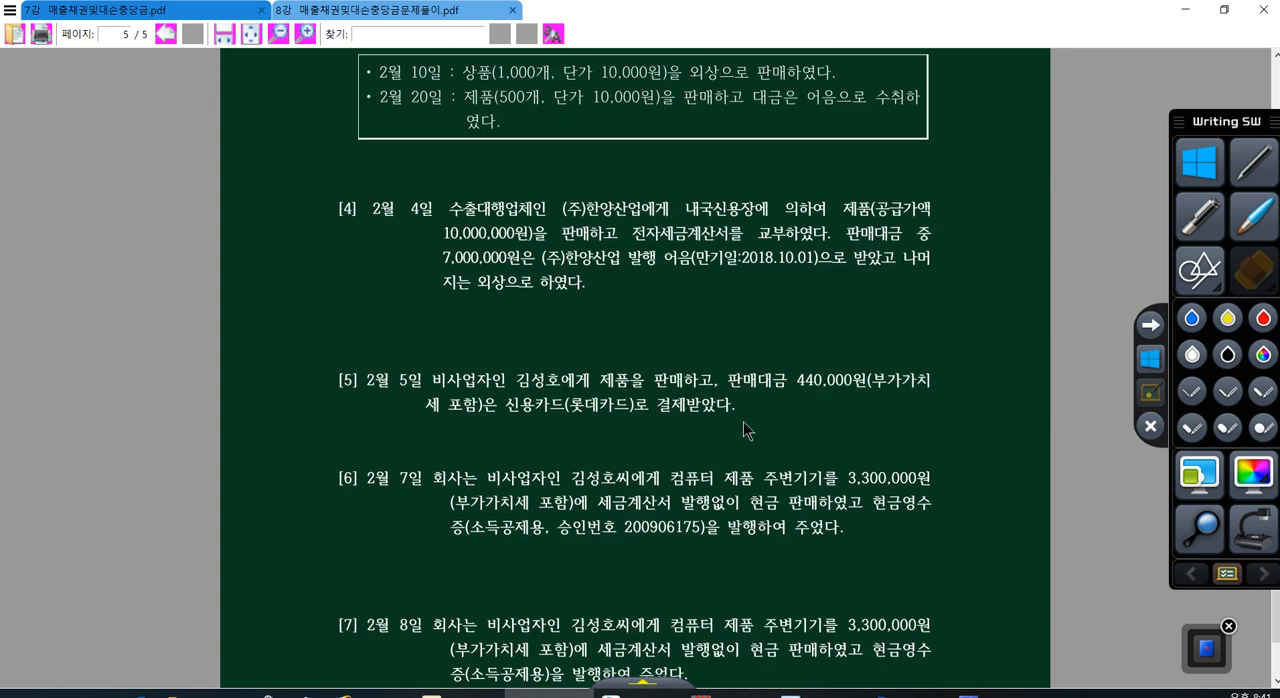
Step: In problem 4, underline 내국신용장 in red, write 영세율 세금계산서 above it, underline 전자세금계산서, and leave annotation mode
click(1150, 426)
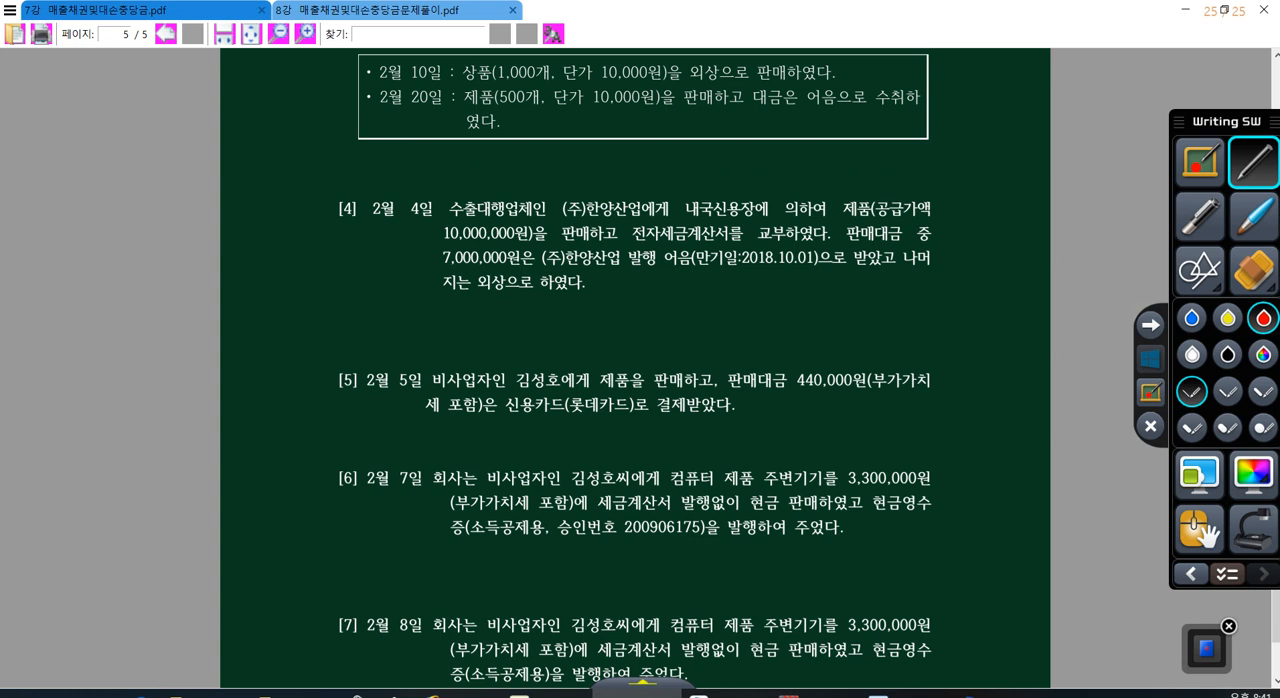
drag(682, 214, 753, 216)
drag(686, 162, 684, 164)
drag(689, 164, 696, 163)
drag(689, 170, 696, 170)
mouse_move(697, 155)
mouse_down()
mouse_move(698, 178)
mouse_move(764, 168)
mouse_up()
drag(766, 158, 767, 187)
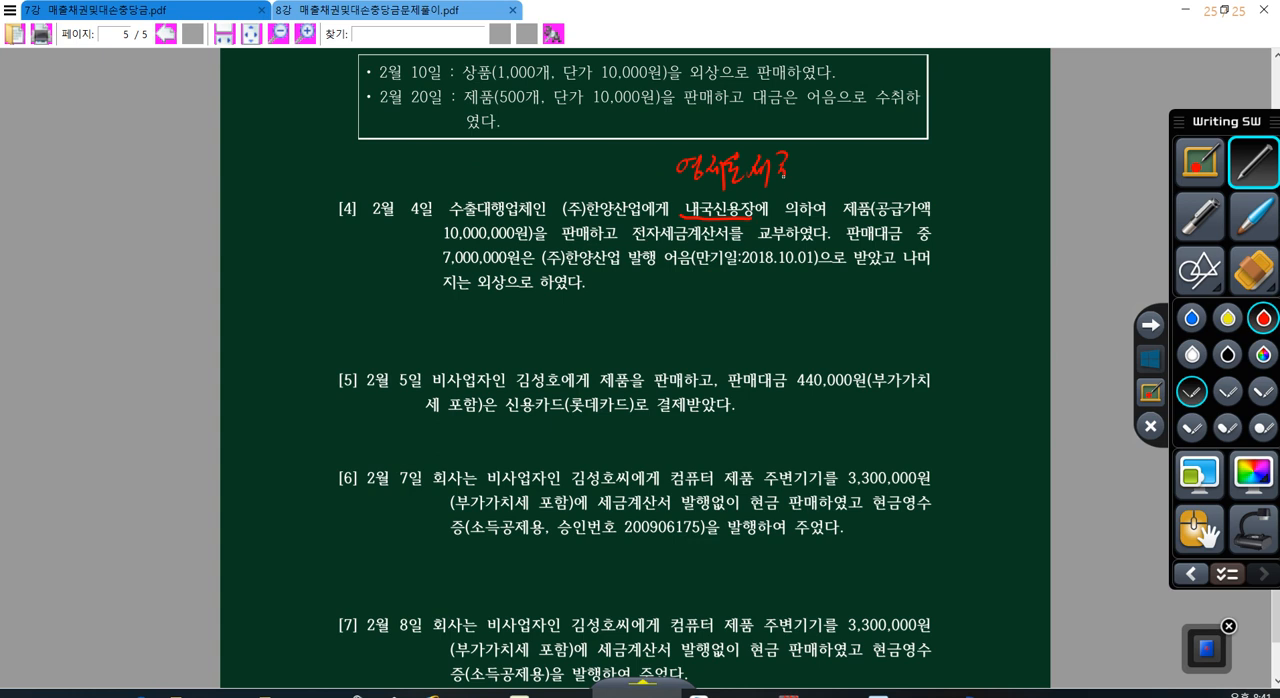
mouse_move(820, 153)
mouse_down()
mouse_move(818, 182)
mouse_move(842, 182)
mouse_up()
drag(850, 168, 857, 180)
drag(856, 173, 863, 172)
drag(866, 157, 868, 189)
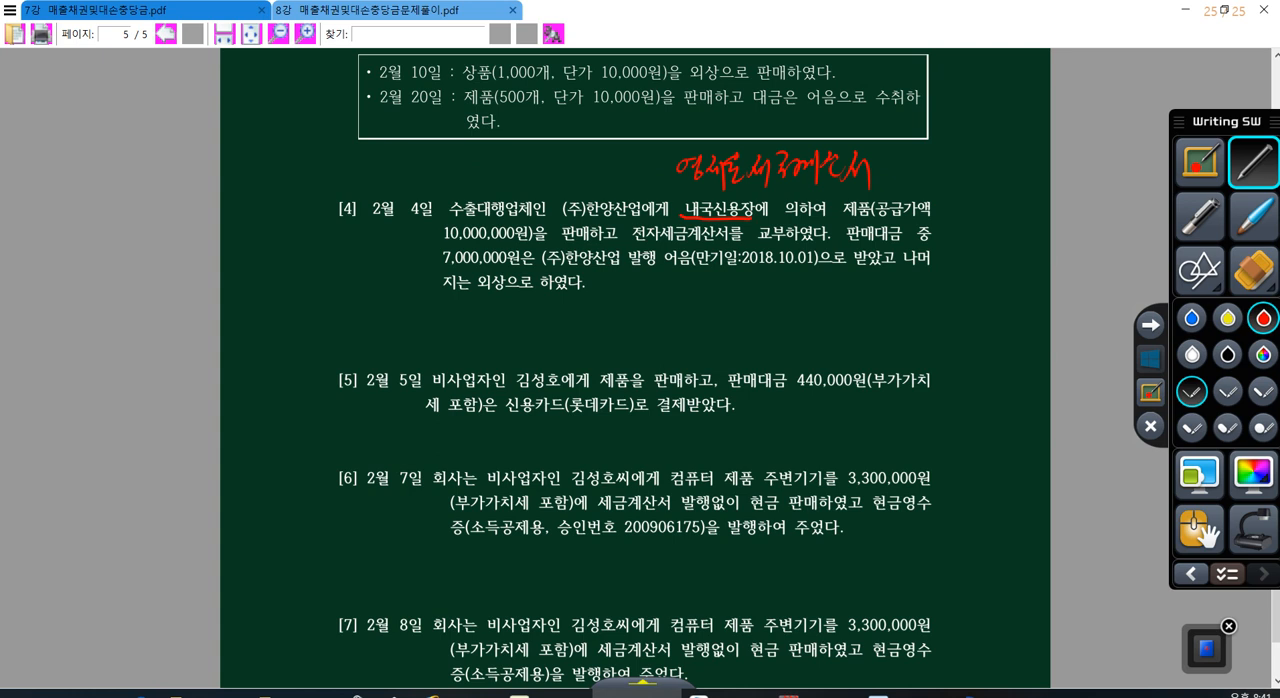
drag(630, 240, 800, 238)
click(1148, 364)
Step: In the day 4 voucher line, enter VAT type 12 영세, item 제품 and supply amount 10,000,000, and open the customer name entry
click(907, 694)
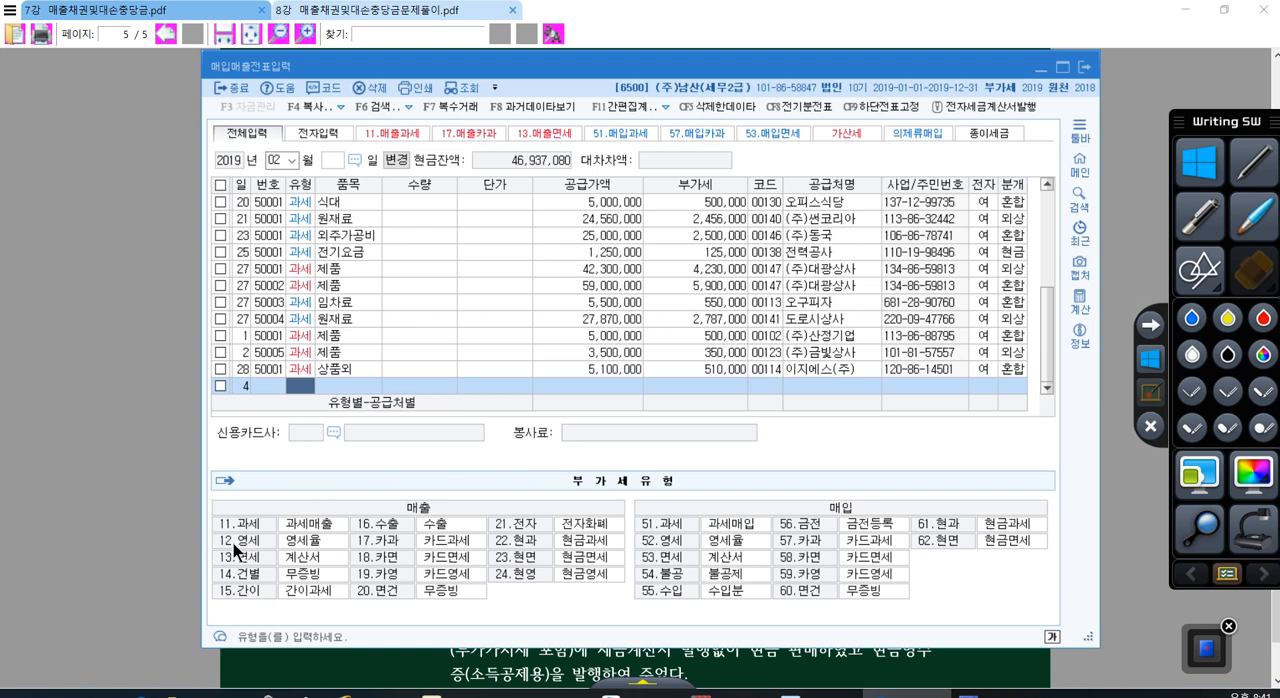
text(12)
key(Return)
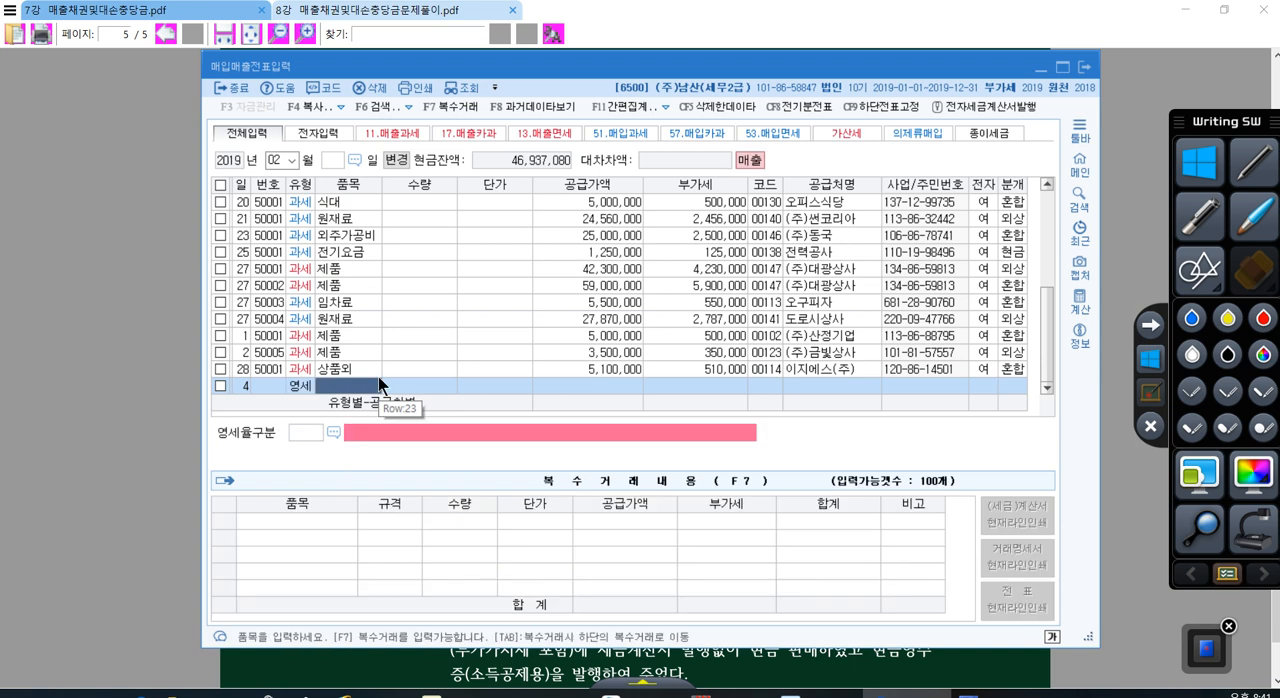
text(제품)
key(Return)
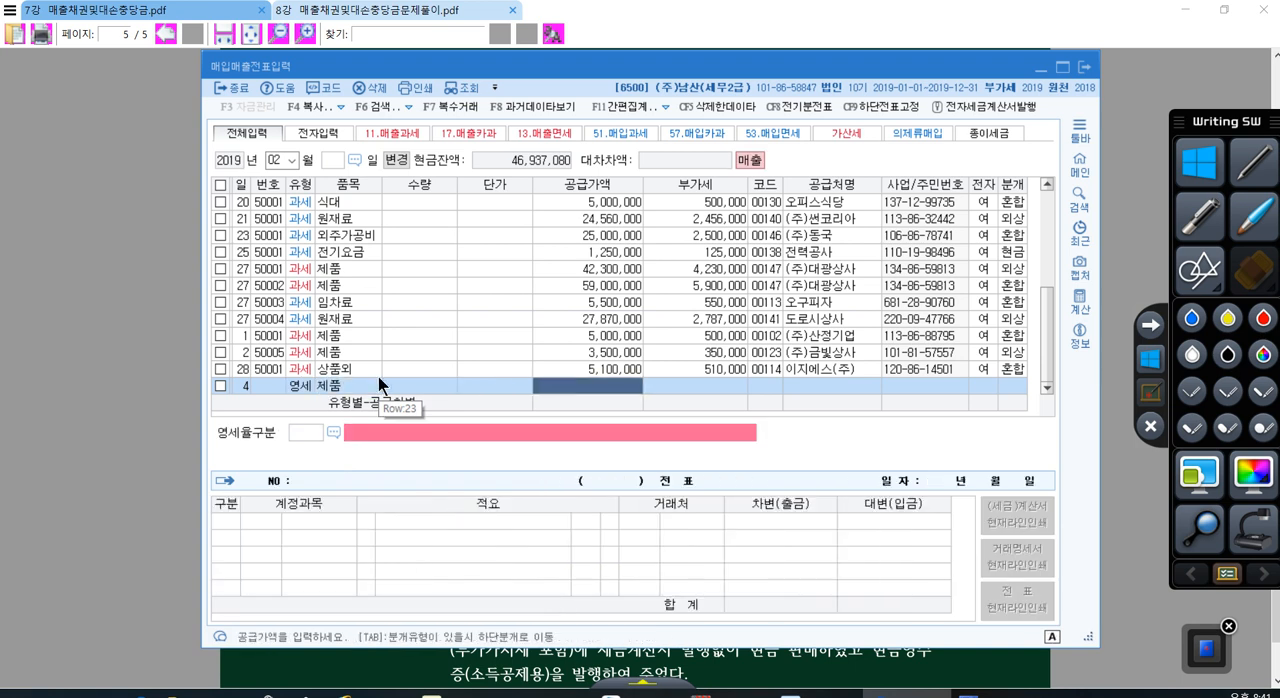
text(10000000)
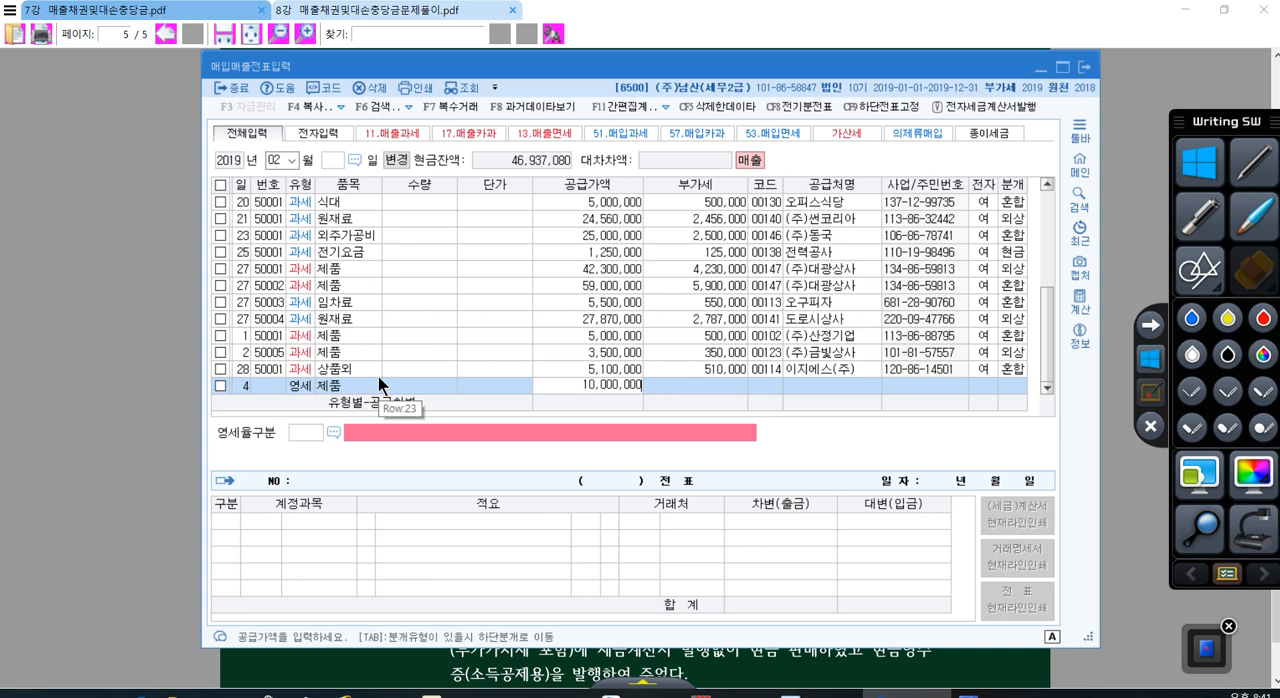
key(Return)
text(00000)
key(Return)
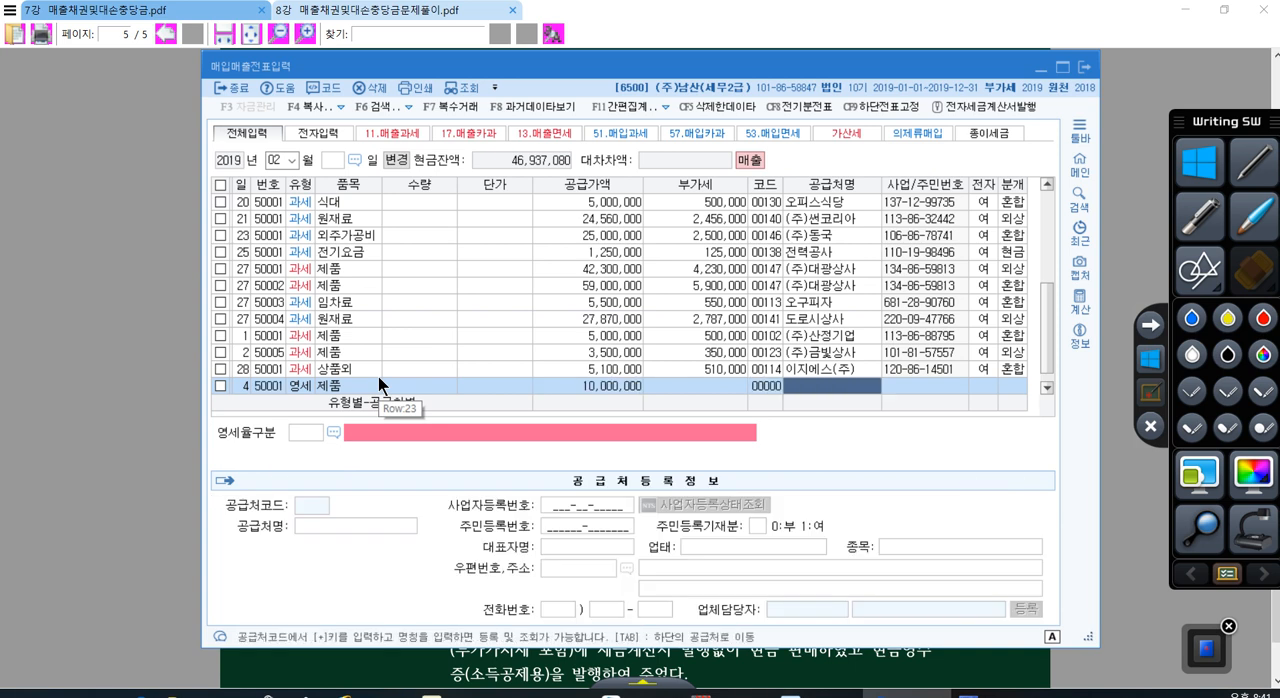
Step: Set (주)한양산업 as the day 4 voucher's customer and mark the tax invoice as electronic
text(한양)
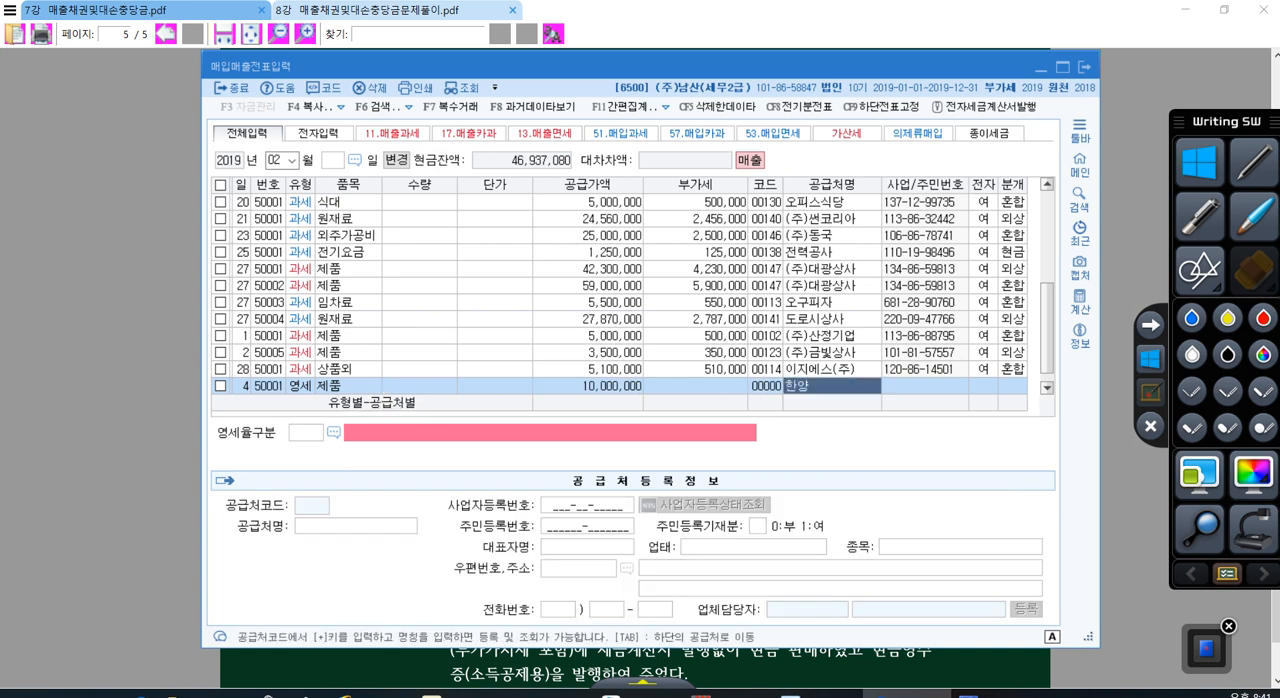
key(Return)
key(Return)
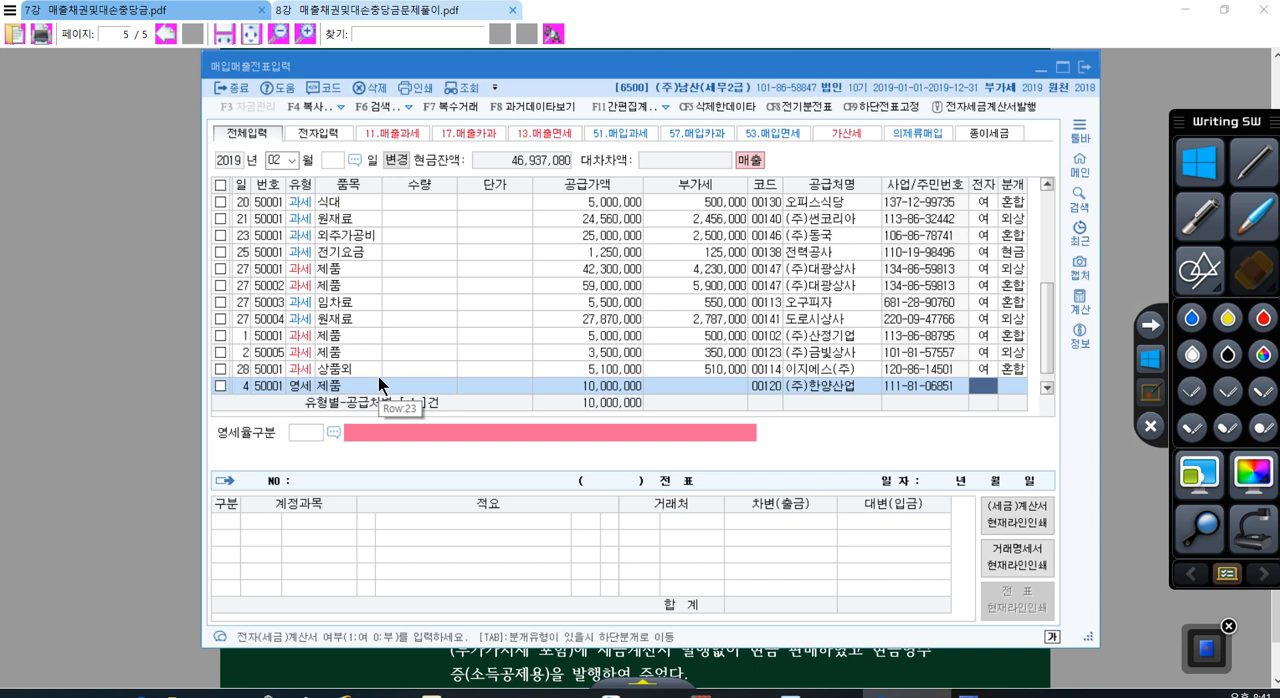
text(1)
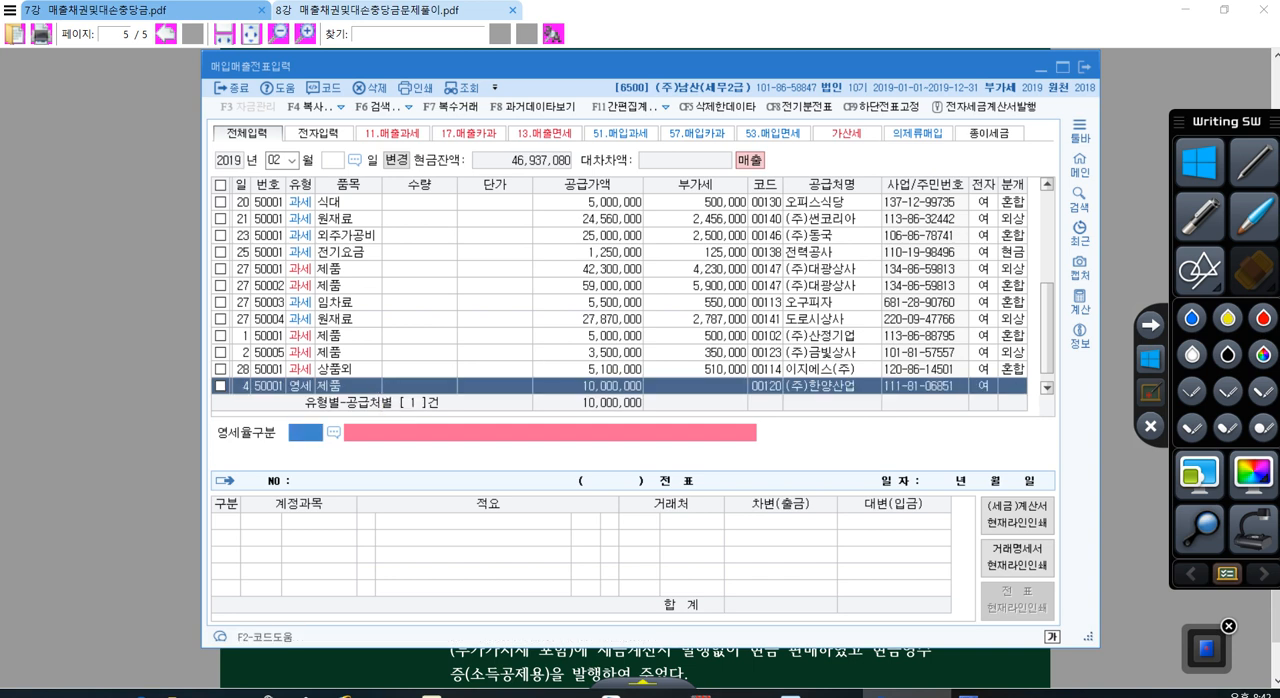
Step: Set the day 4 voucher's zero-rate category to code 3, 내국신용장 · 구매확인서에 의하여 공급하는 재화
key(F2)
click(332, 432)
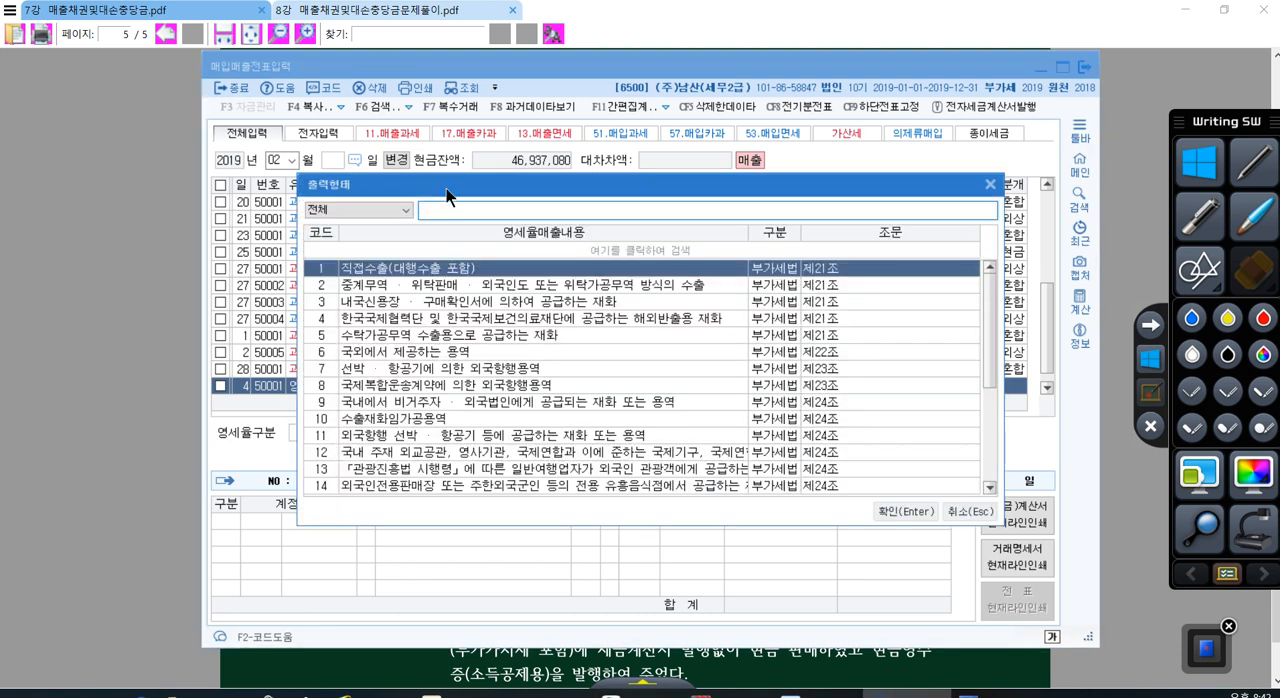
drag(446, 188, 605, 236)
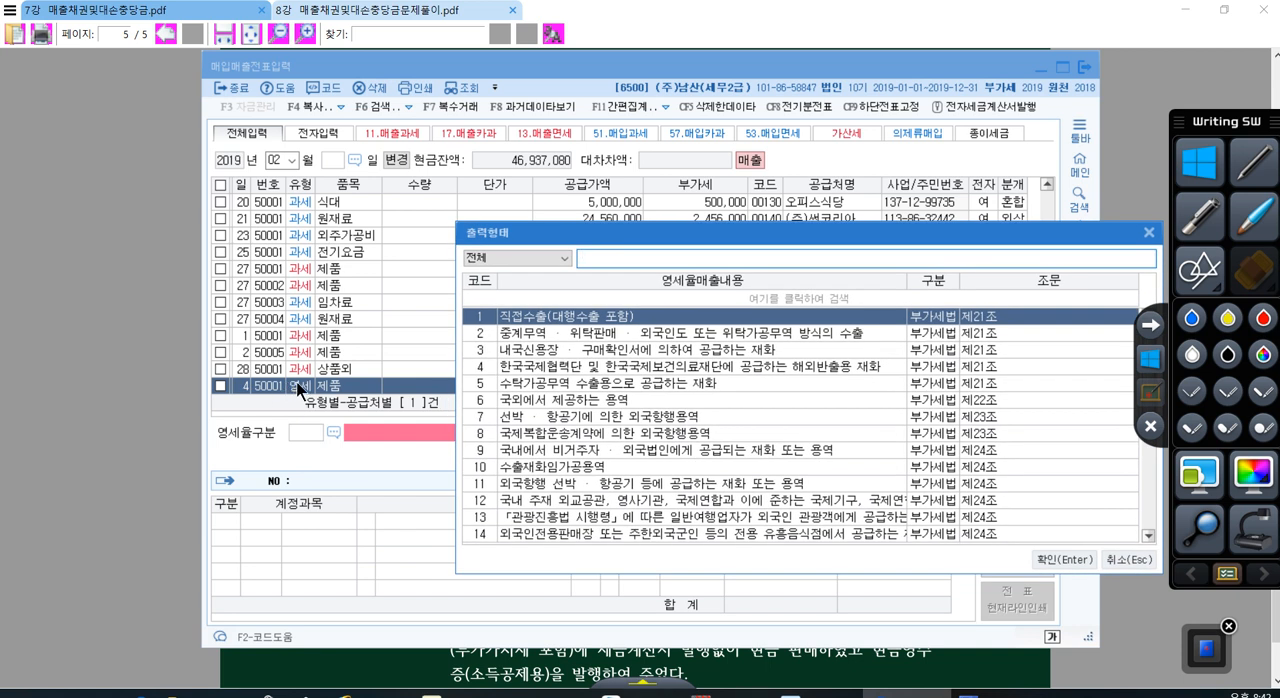
scroll(663, 385, down, 3)
scroll(633, 428, up, 3)
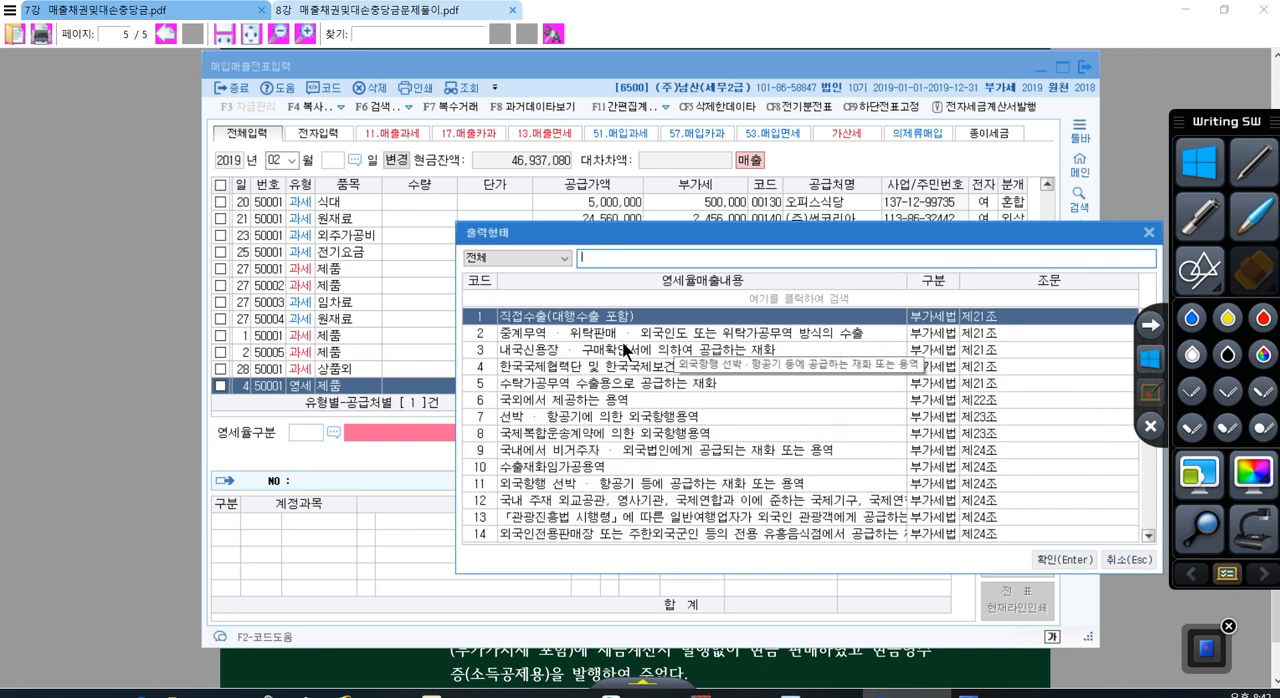
drag(638, 229, 469, 144)
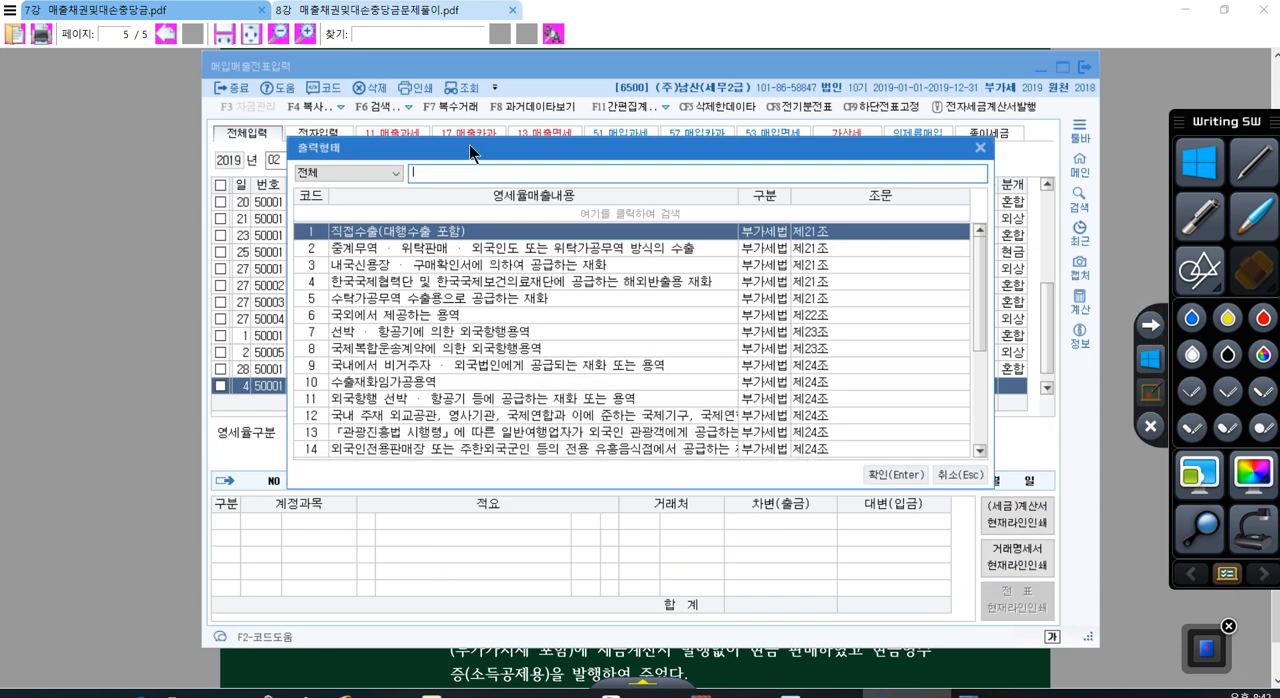
click(342, 265)
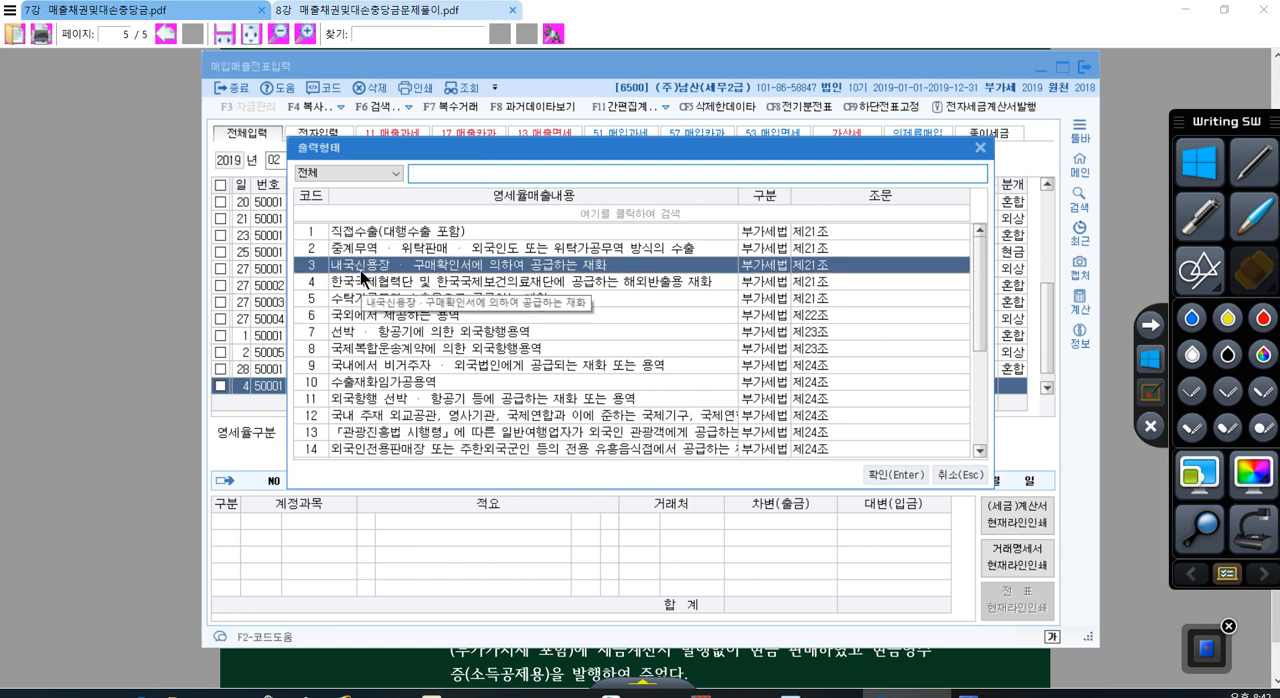
click(880, 476)
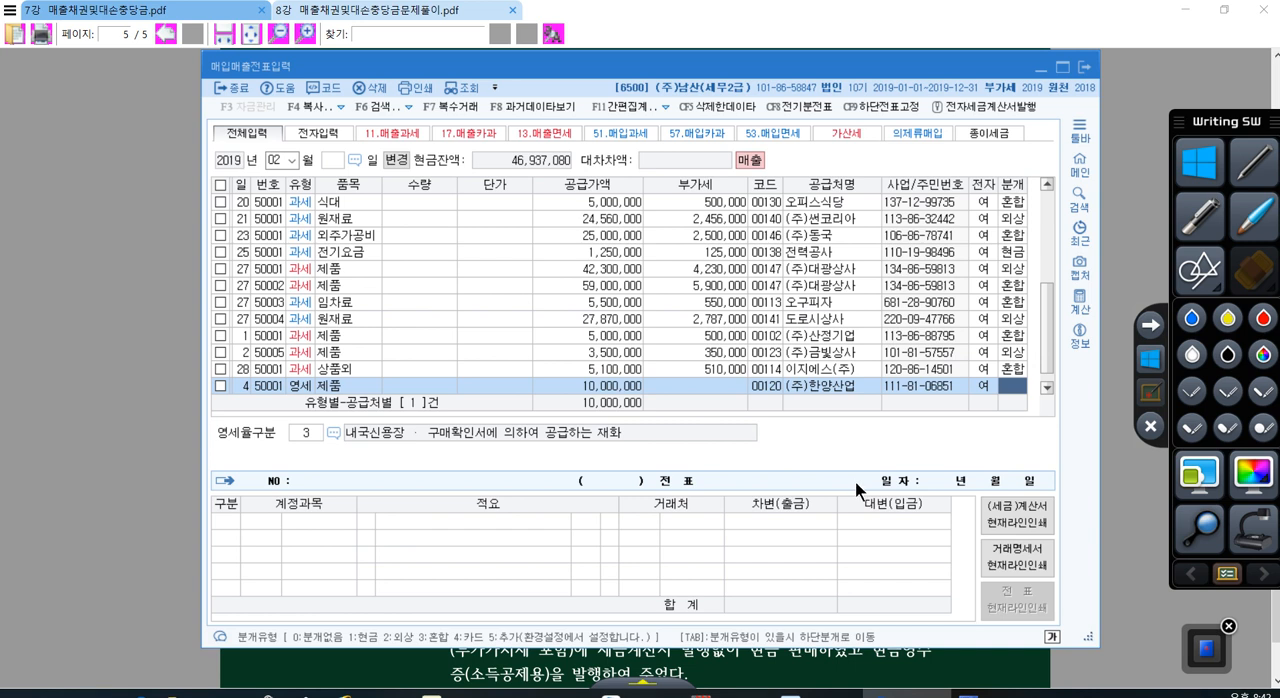
Step: Set the day 4 voucher's journal type to 3 혼합 and add a debit line for account 110 받을어음 with 7,000,000
text(3)
key(Return)
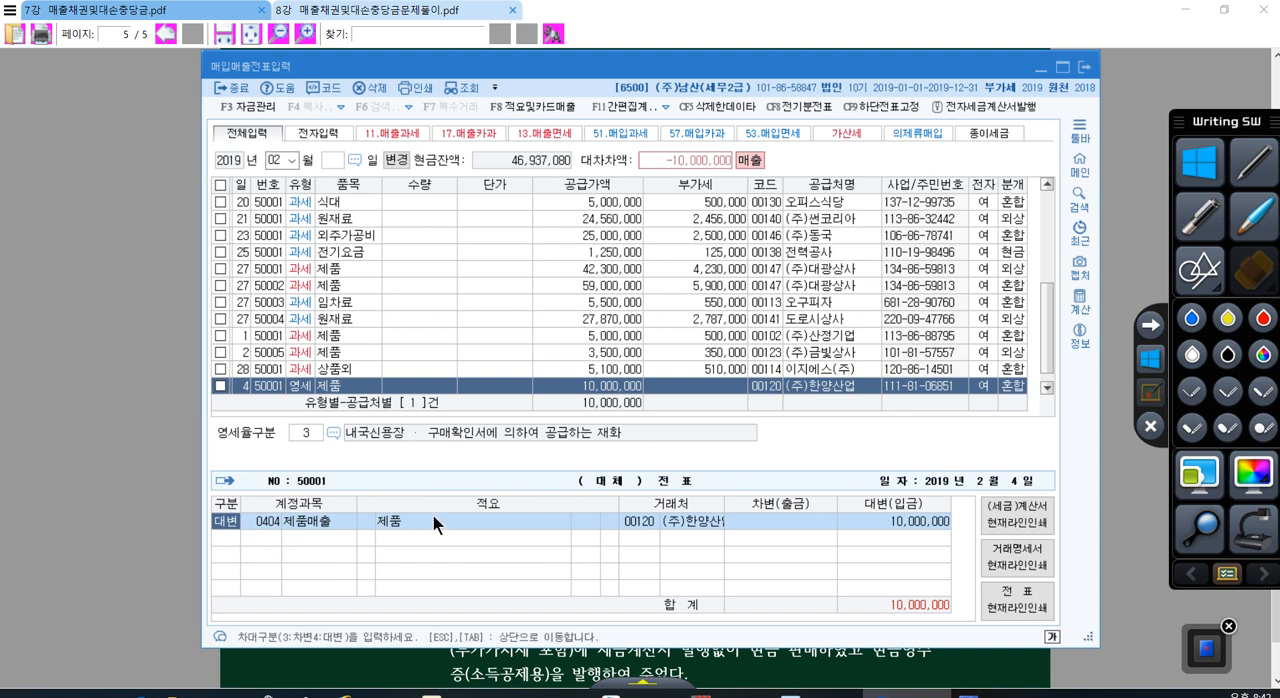
key(Return)
key(Down)
text(3)
key(Return)
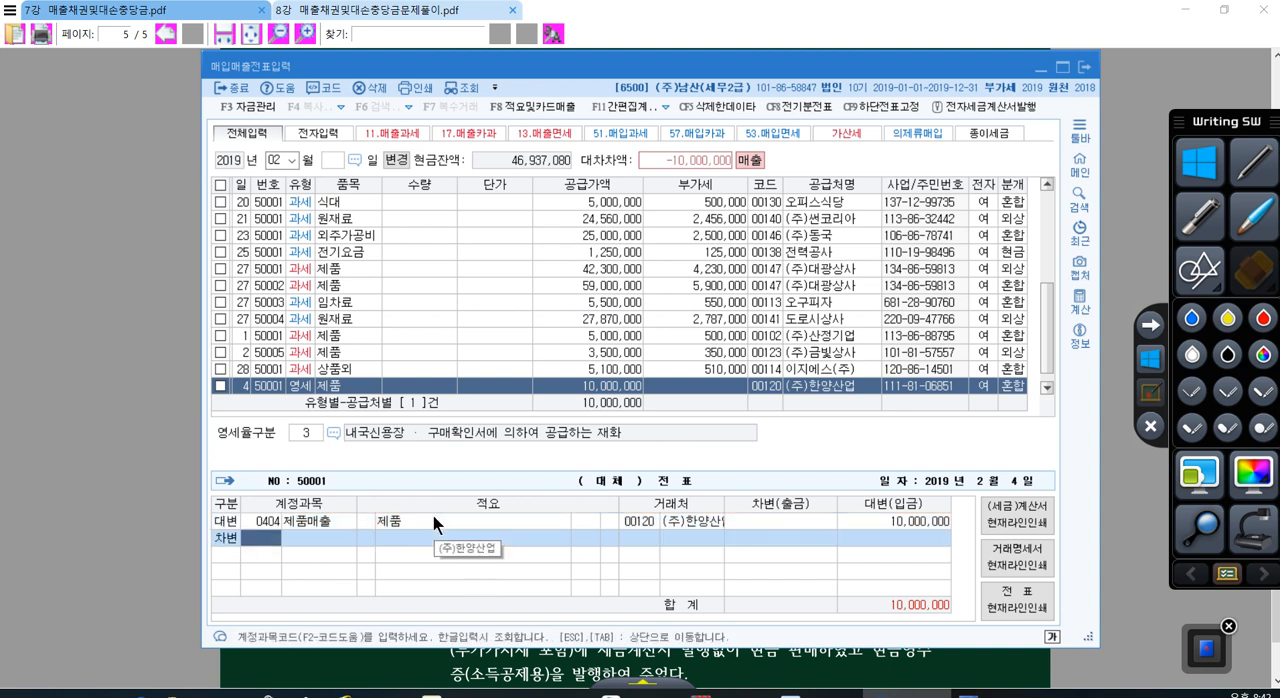
text(110)
key(Return)
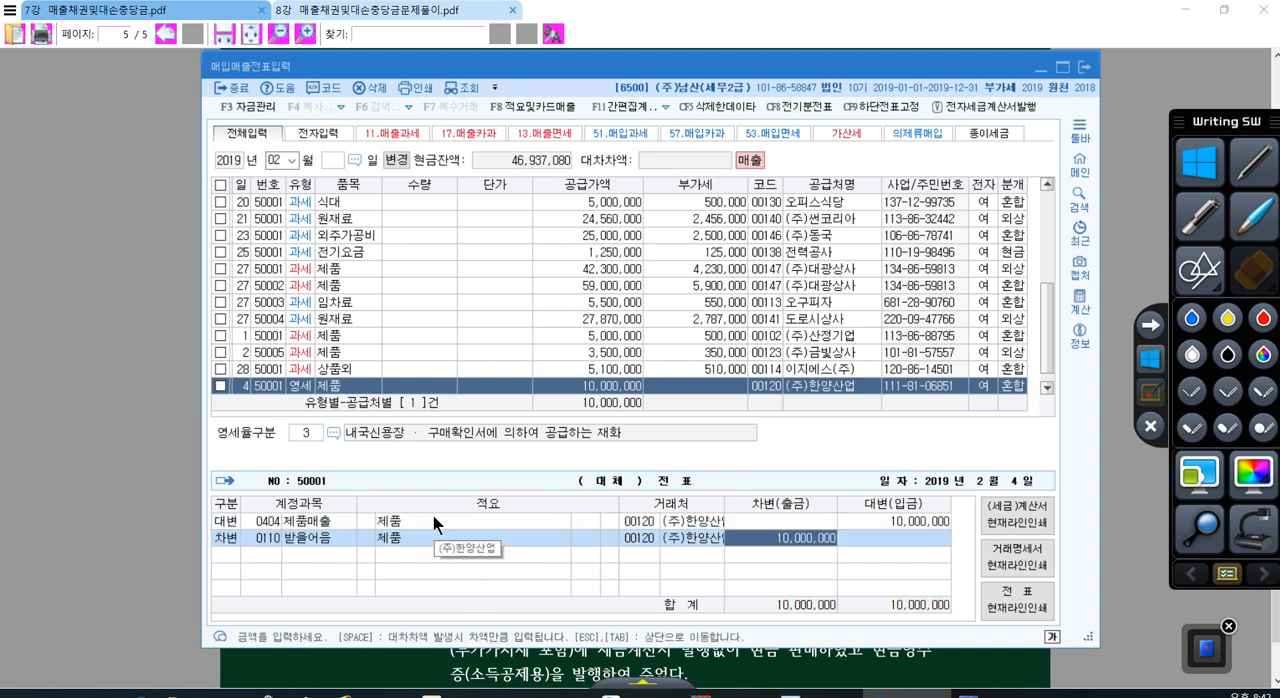
text(7)
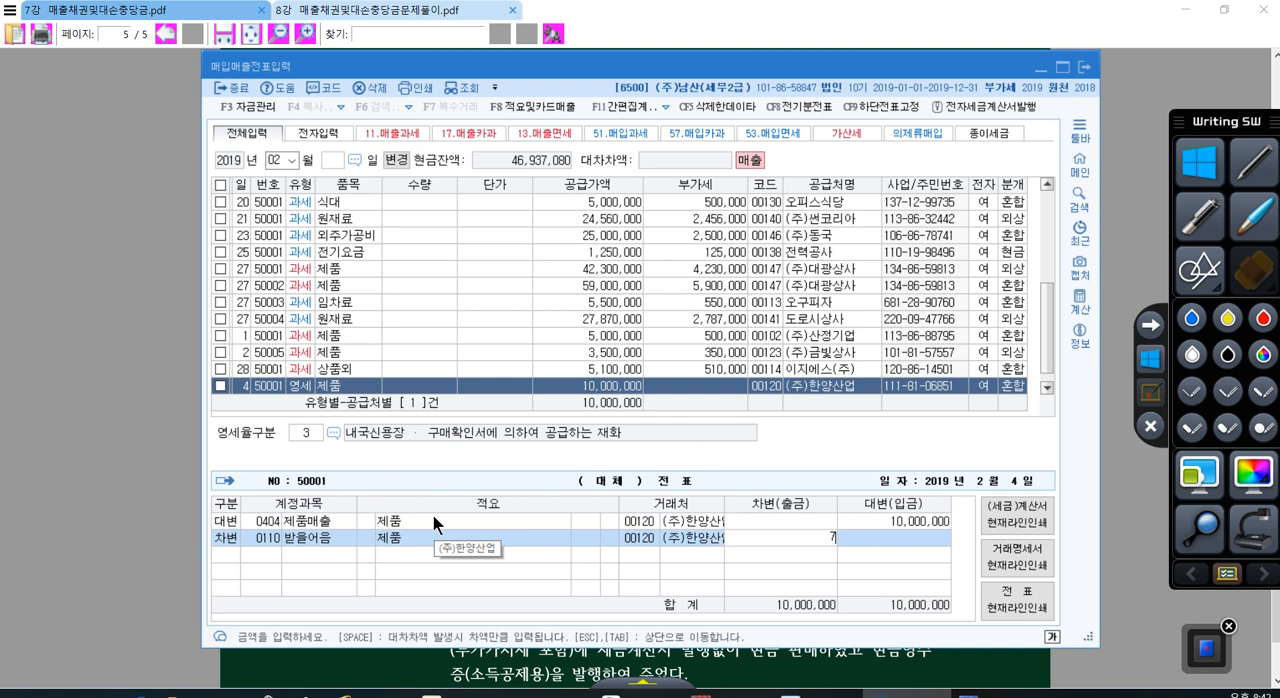
text(,000,000)
key(Return)
Step: Add a debit line for account 108 외상매출금 with the remaining 3,000,000 and finish the day 4 voucher's journal
text(3)
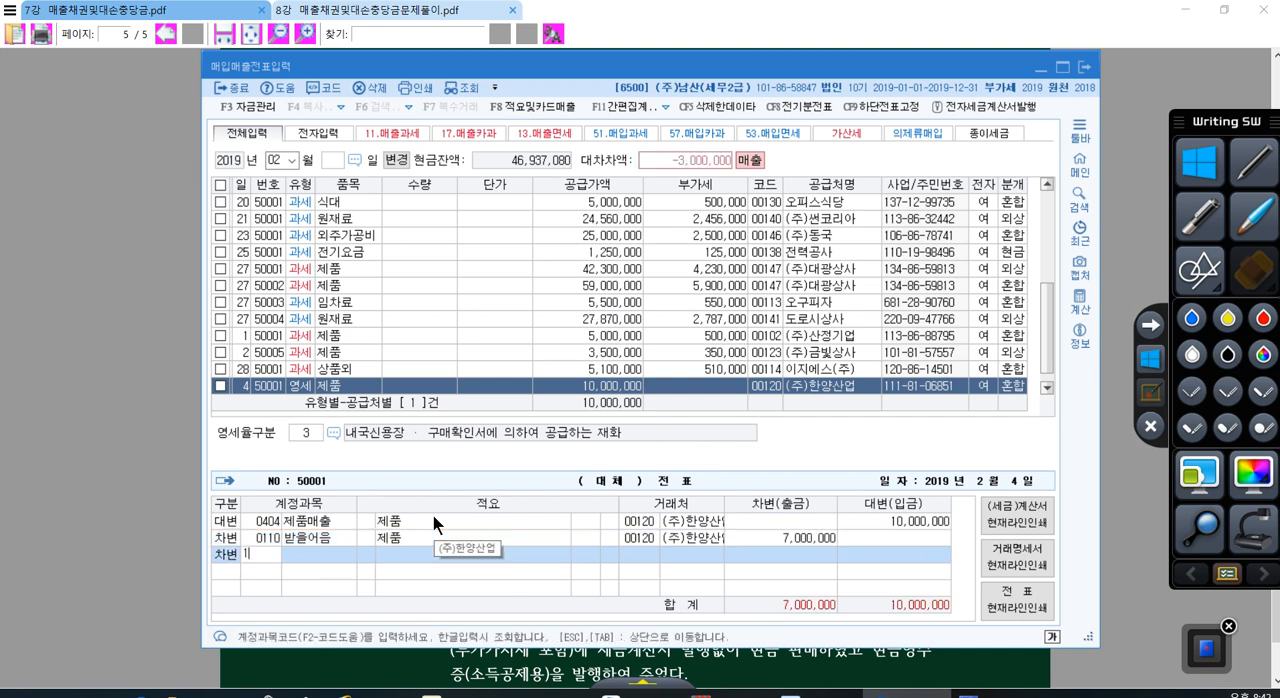
text(08)
key(Return)
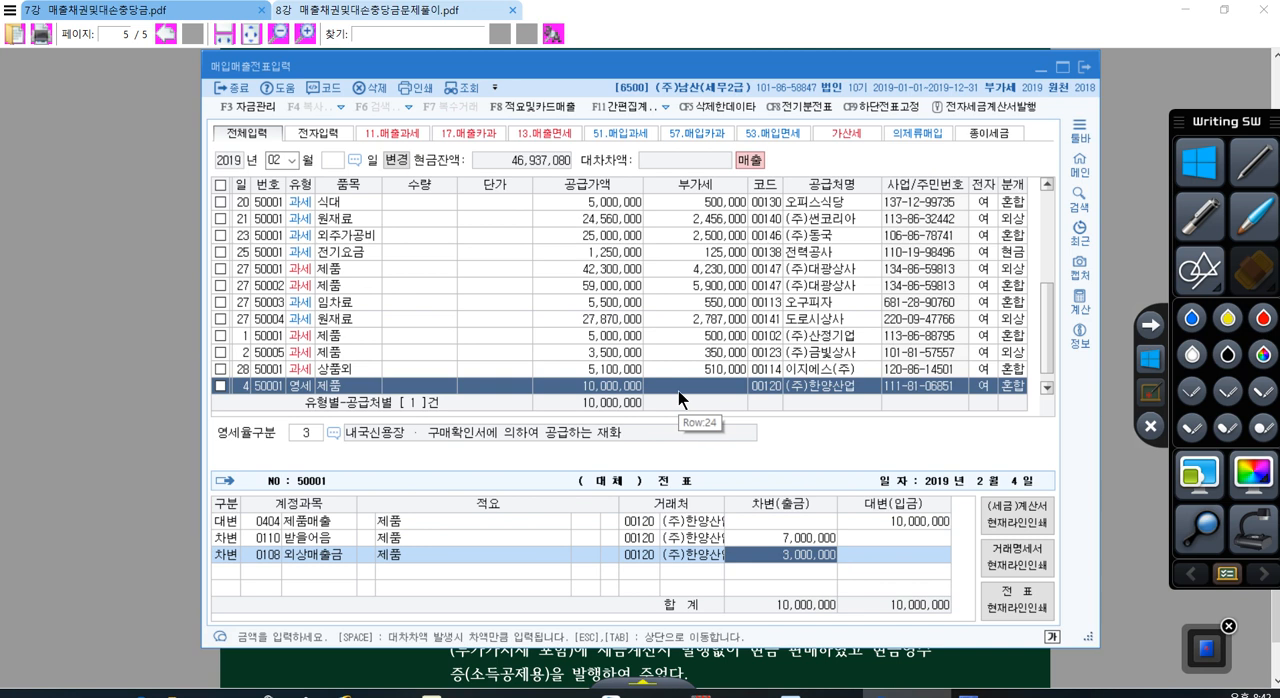
key(Return)
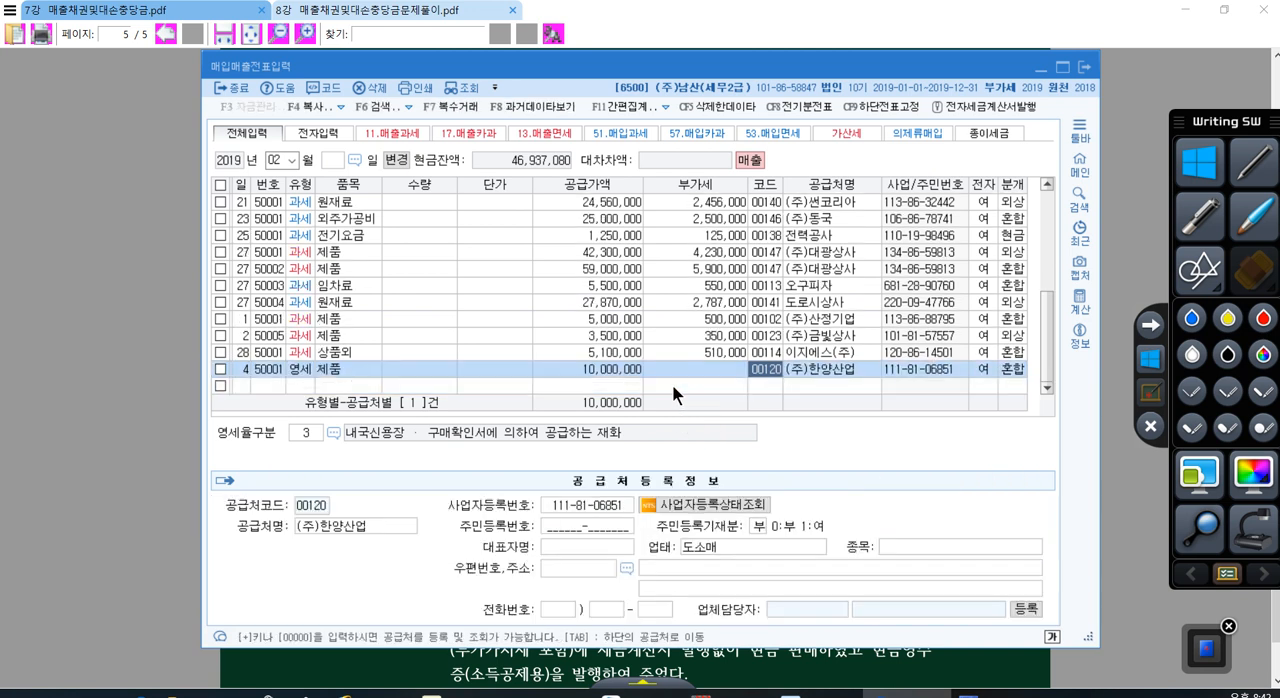
Step: Start a new February voucher line for day 5 with VAT type 17 카과
click(673, 385)
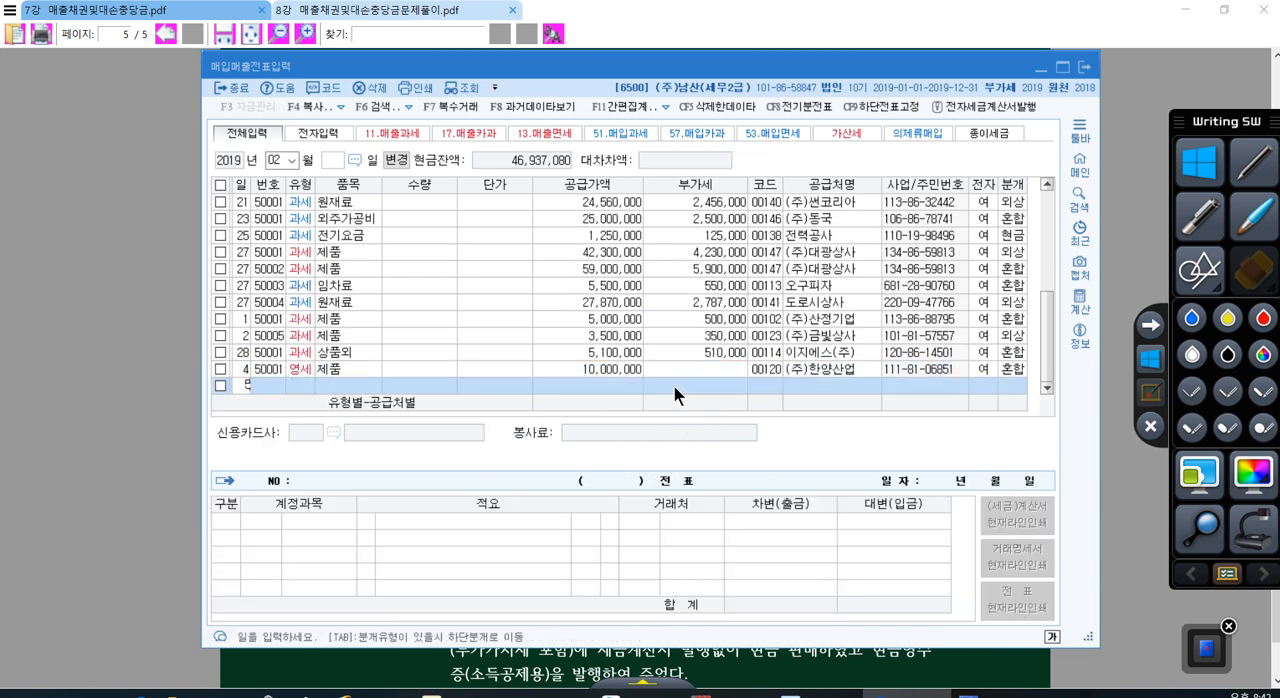
text(5)
key(Return)
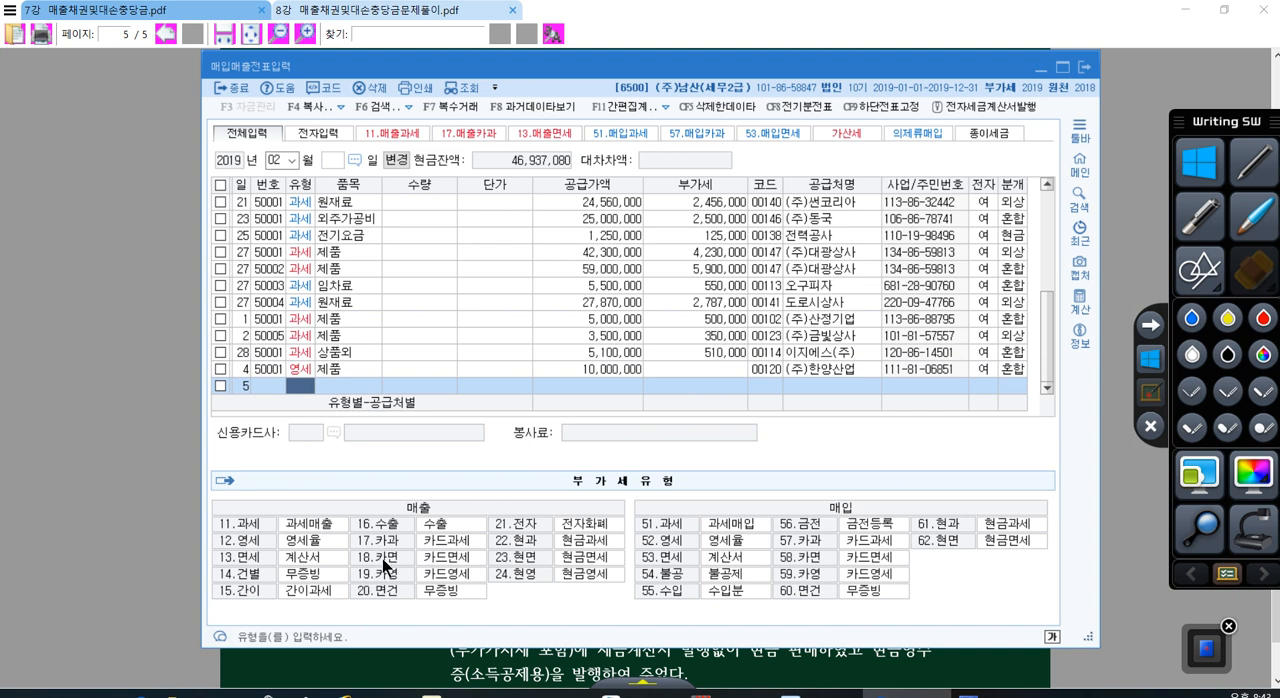
text(17)
key(Return)
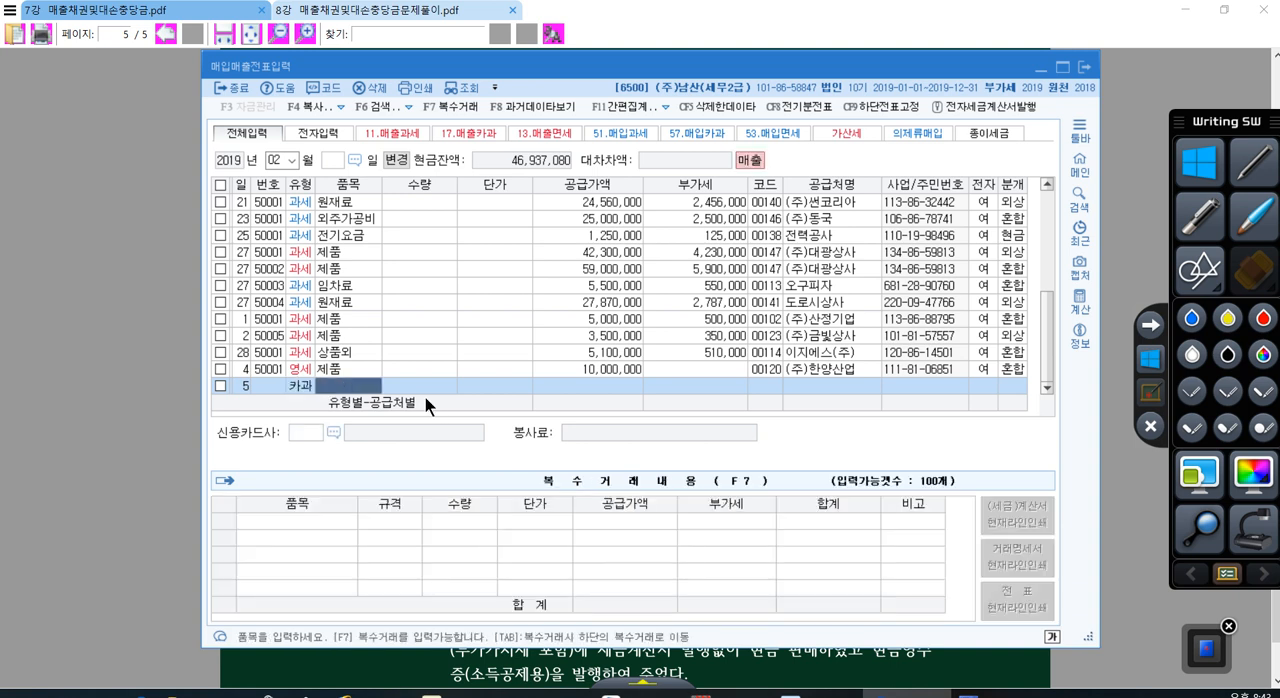
click(312, 388)
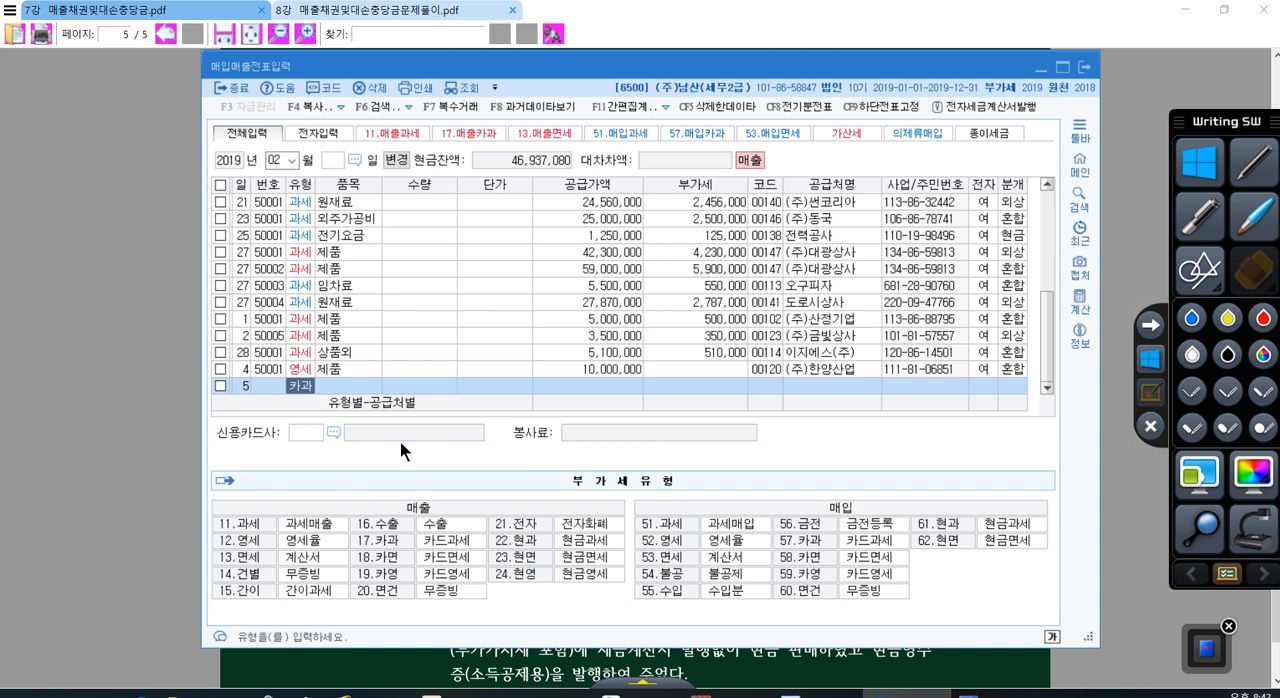
click(361, 390)
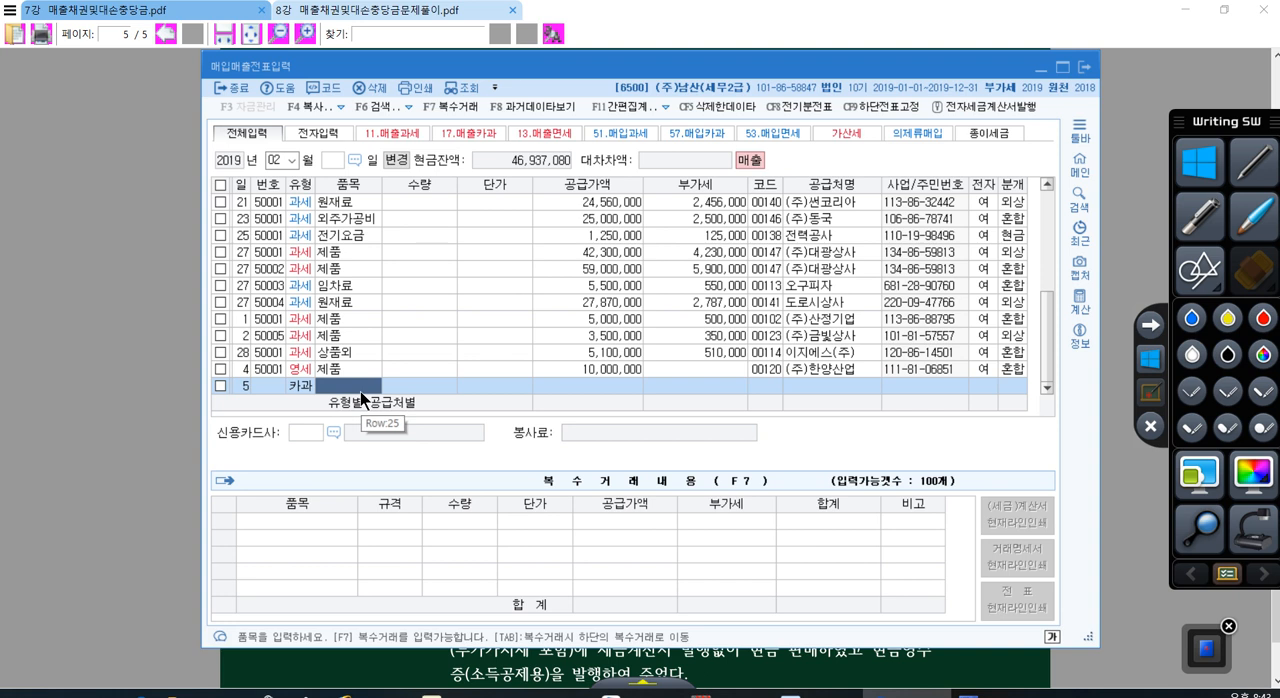
Step: Enter item 제품 and the VAT-inclusive amount 440,000 in the day 5 voucher line
text(제품)
key(Return)
key(Return)
key(Return)
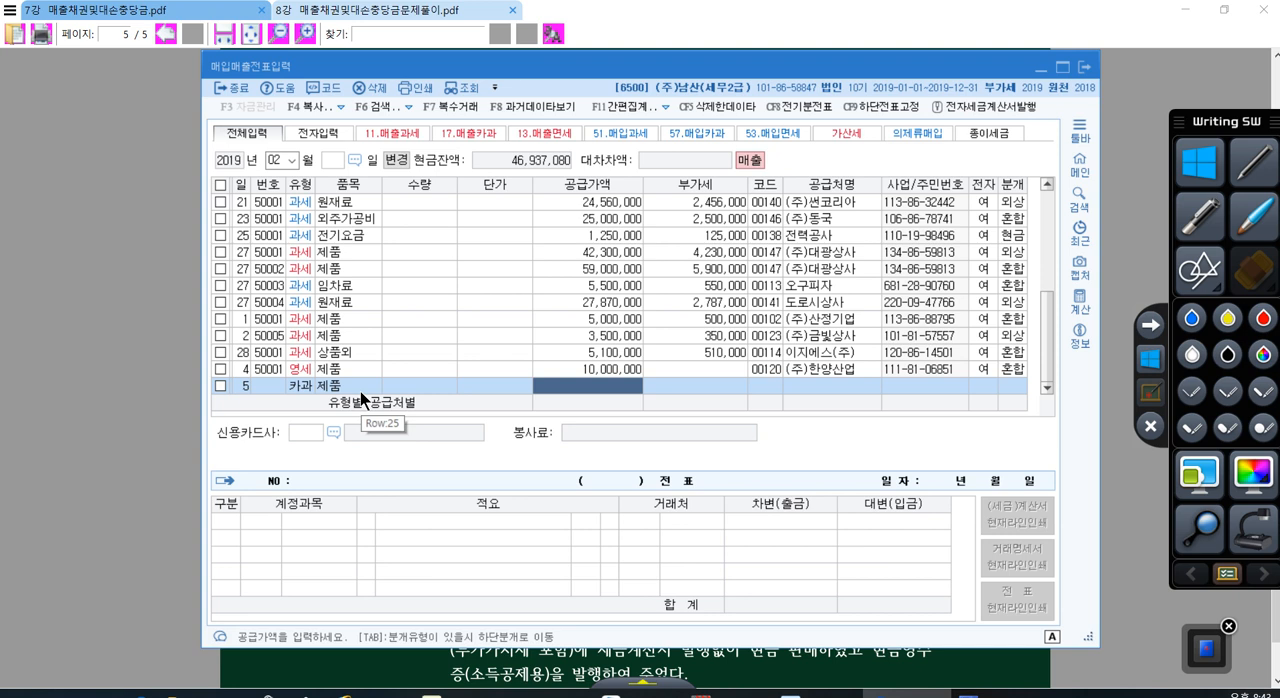
text(4400000)
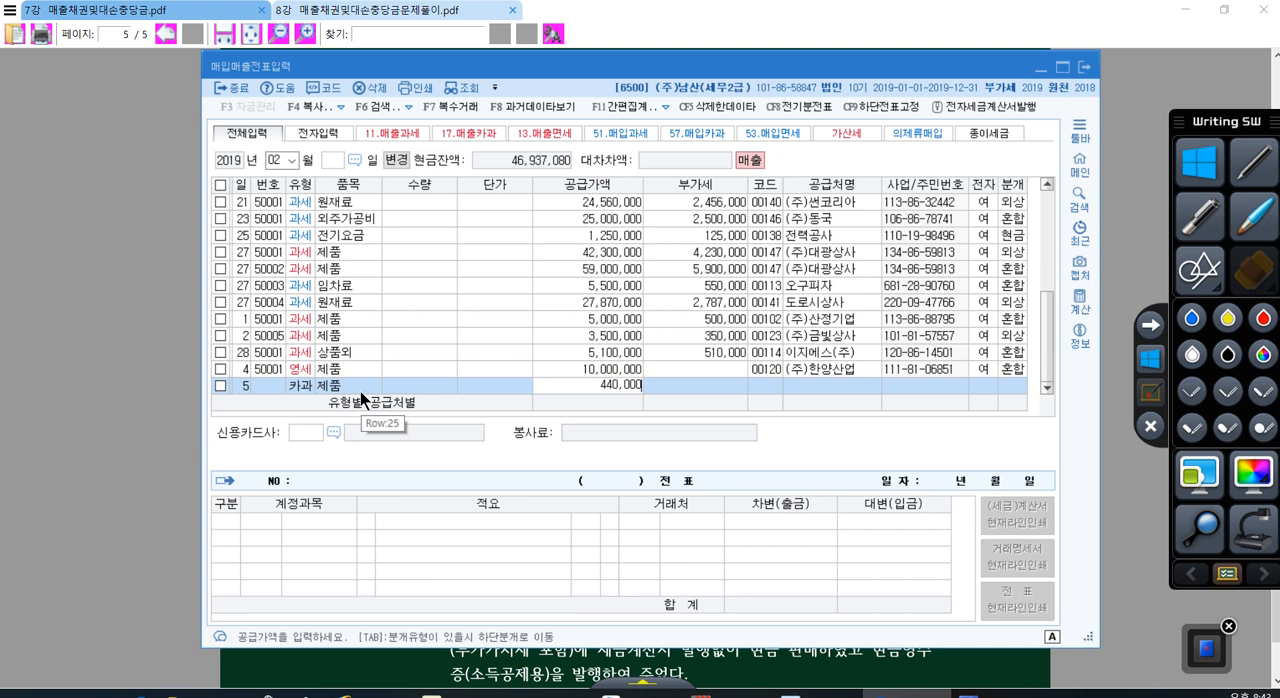
key(Return)
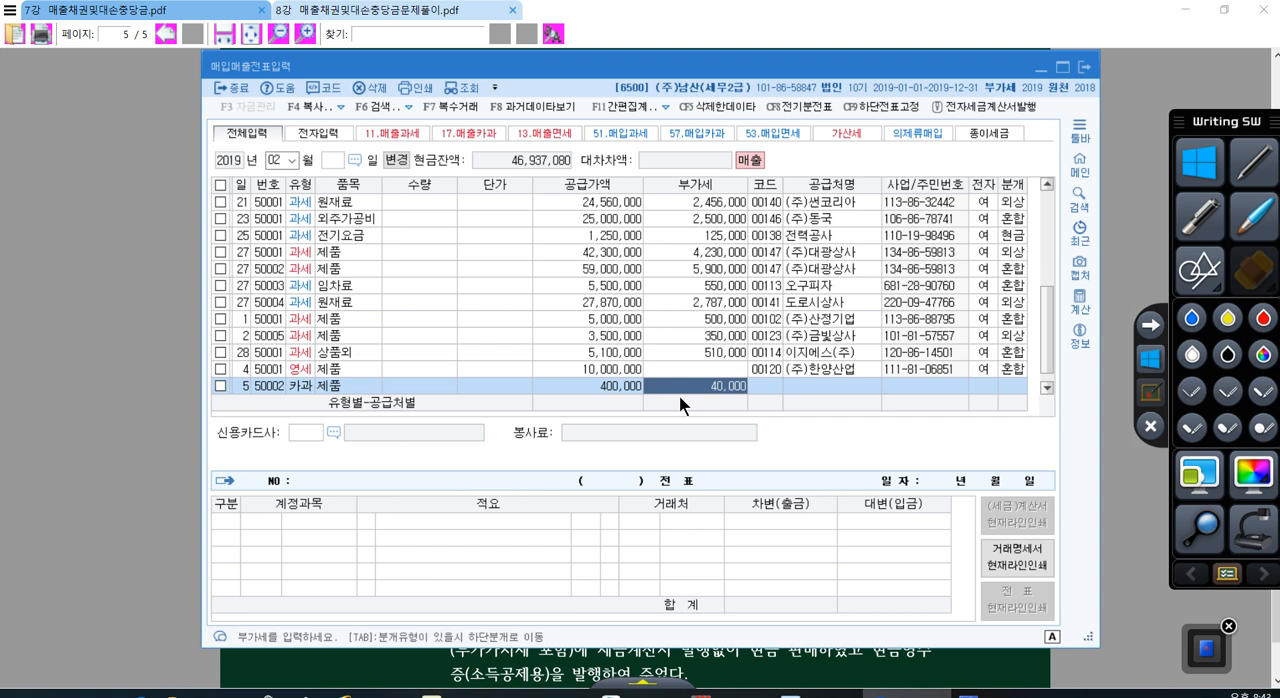
click(622, 393)
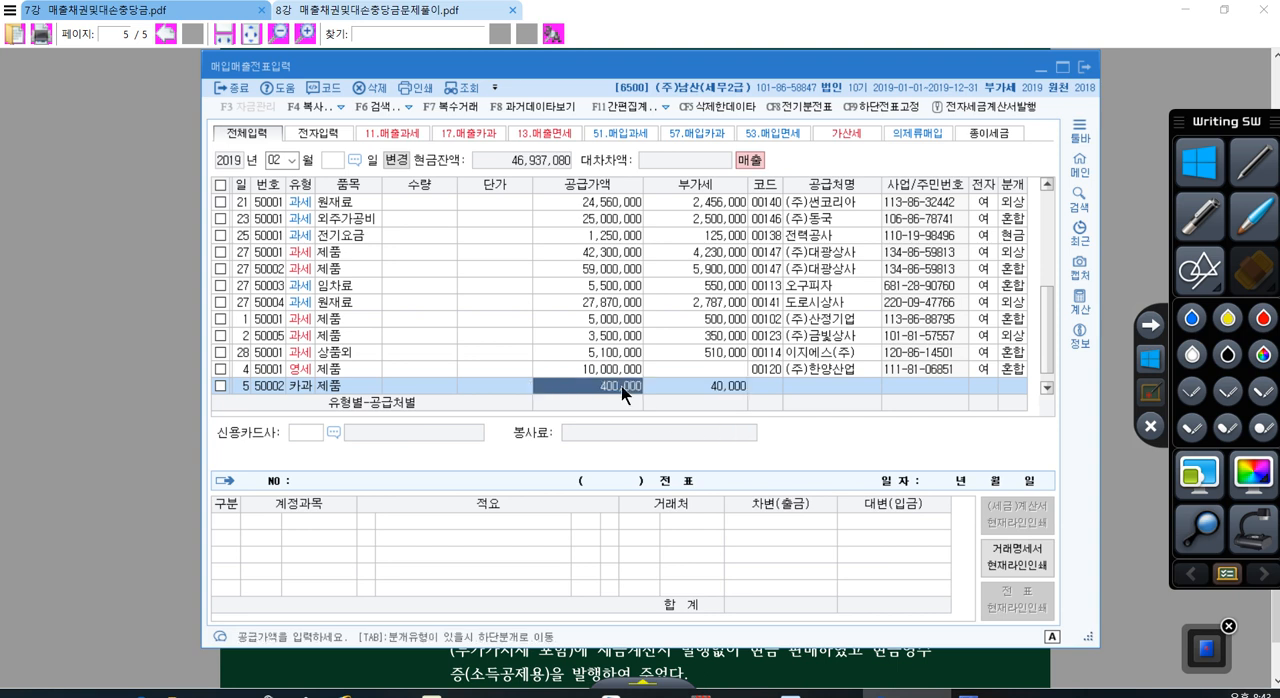
click(704, 386)
Step: Look up the individual customer by name for the day 5 voucher and set the card company to 롯데카드
click(762, 388)
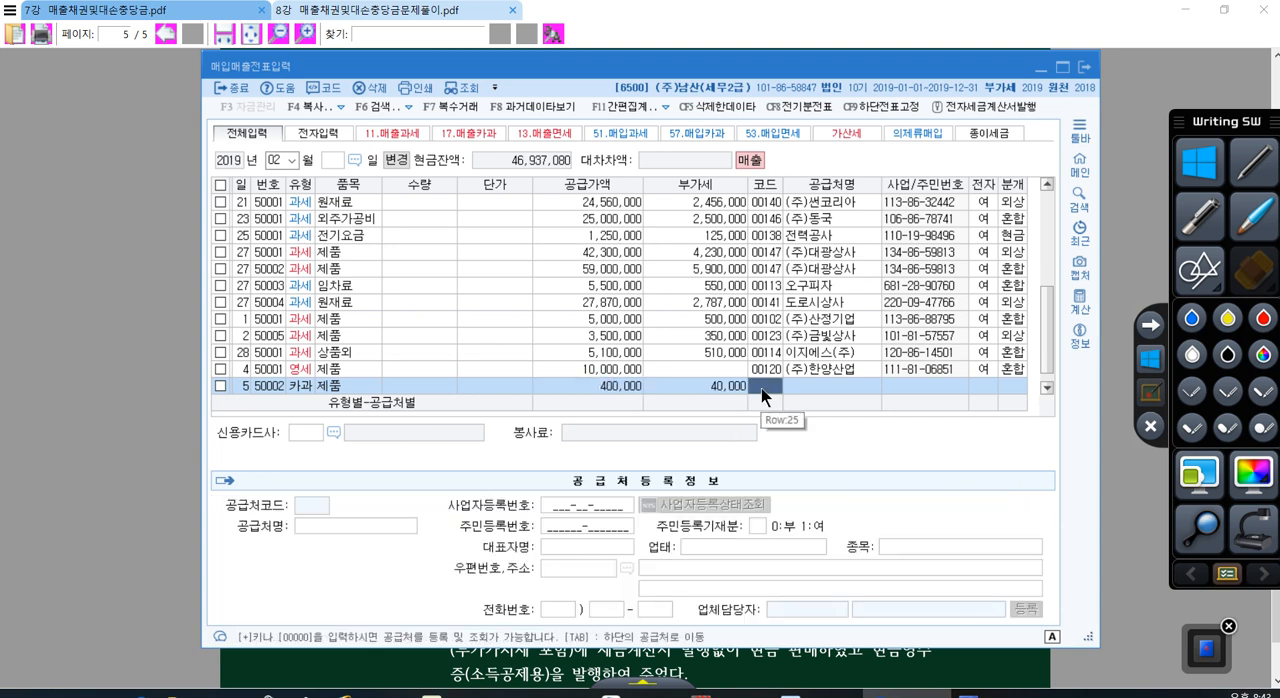
key(plus)
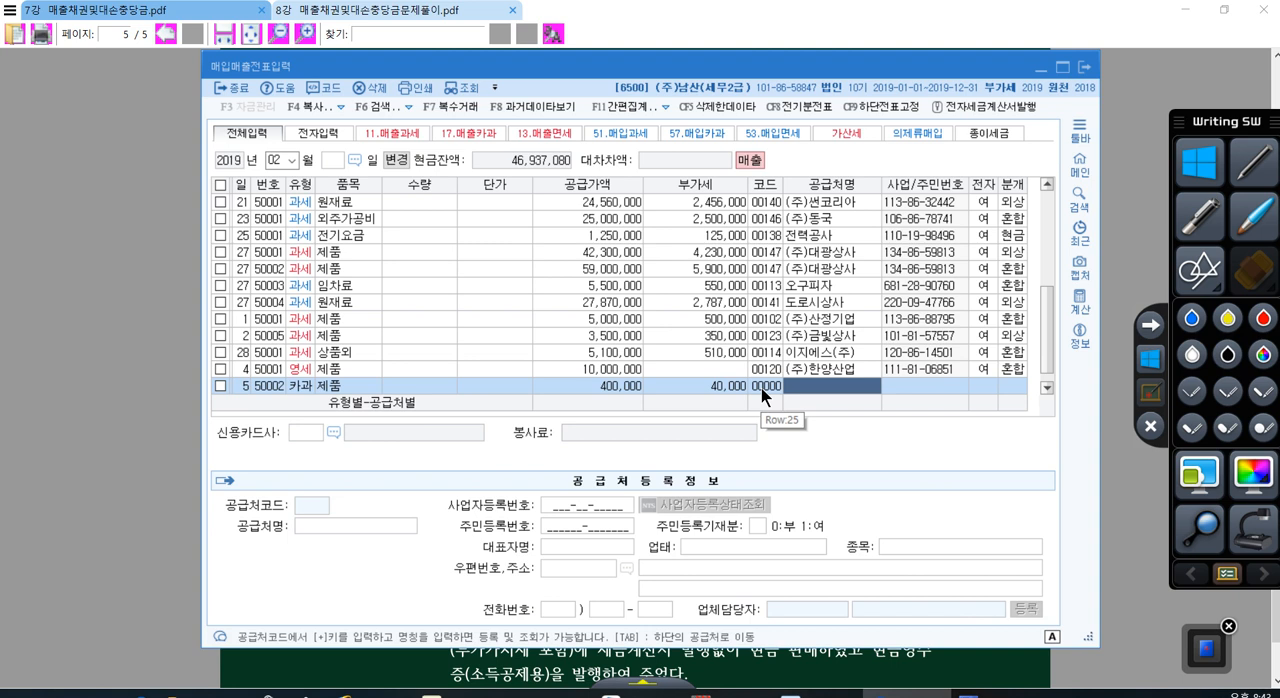
text(김성)
key(Return)
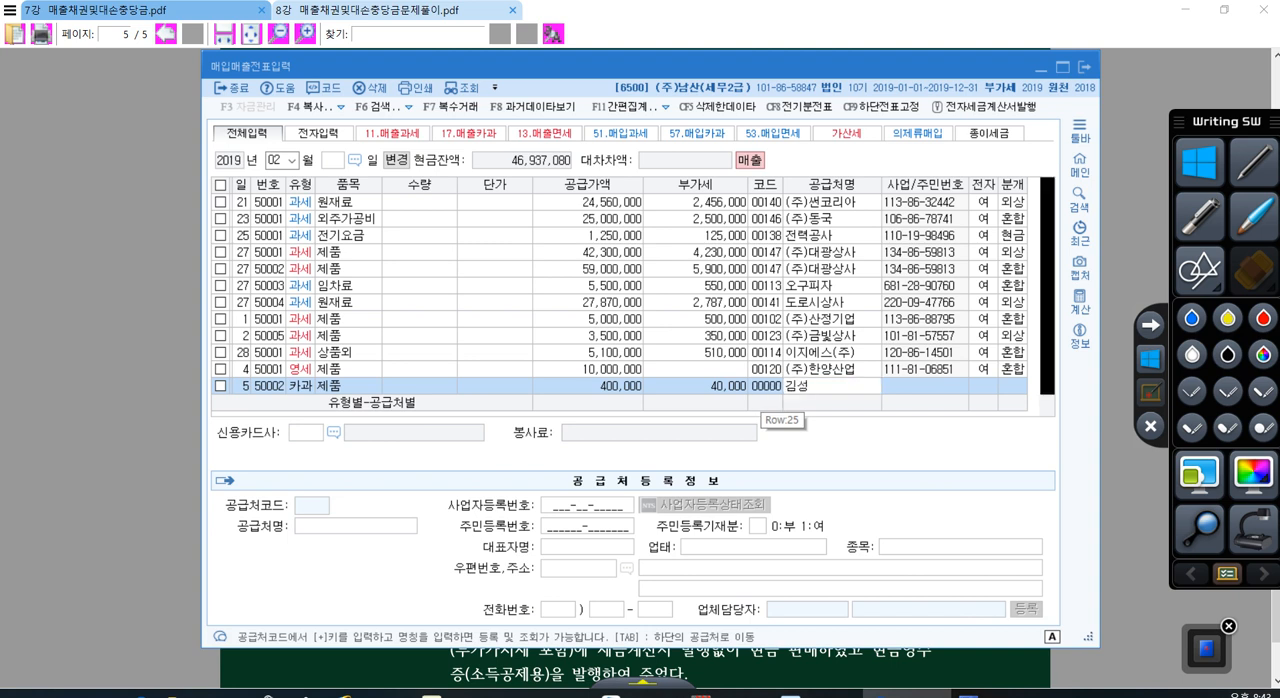
key(Return)
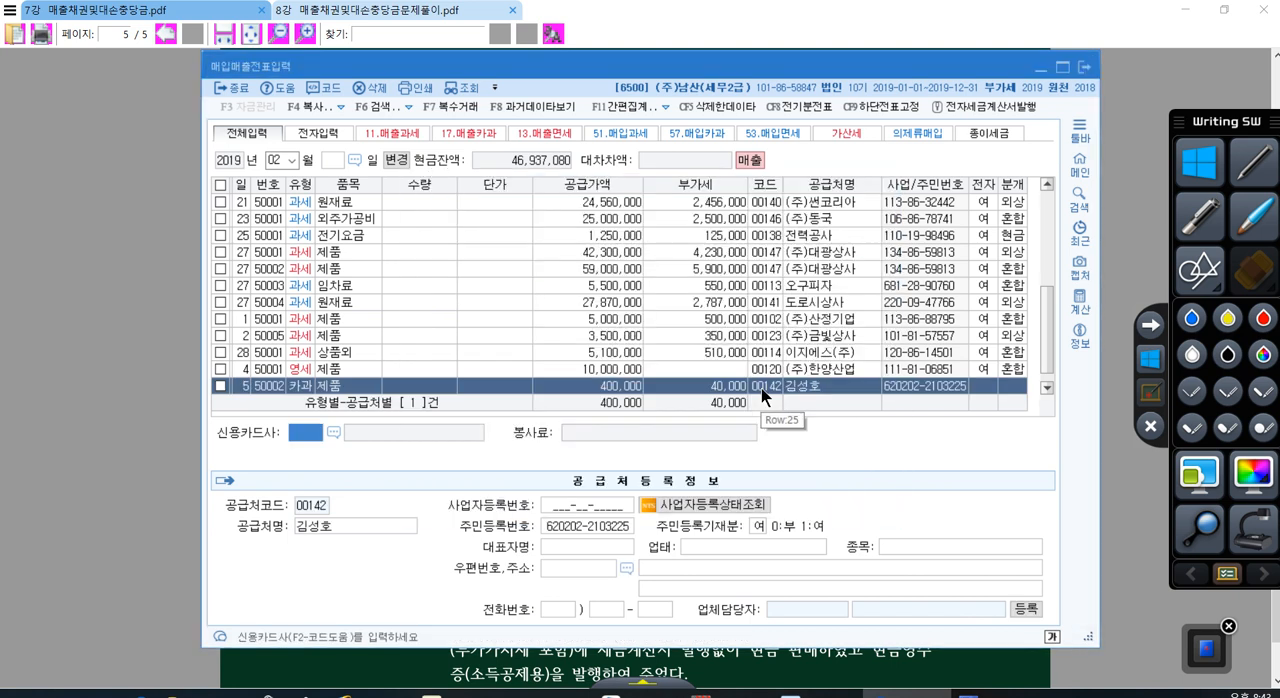
click(334, 433)
double_click(489, 268)
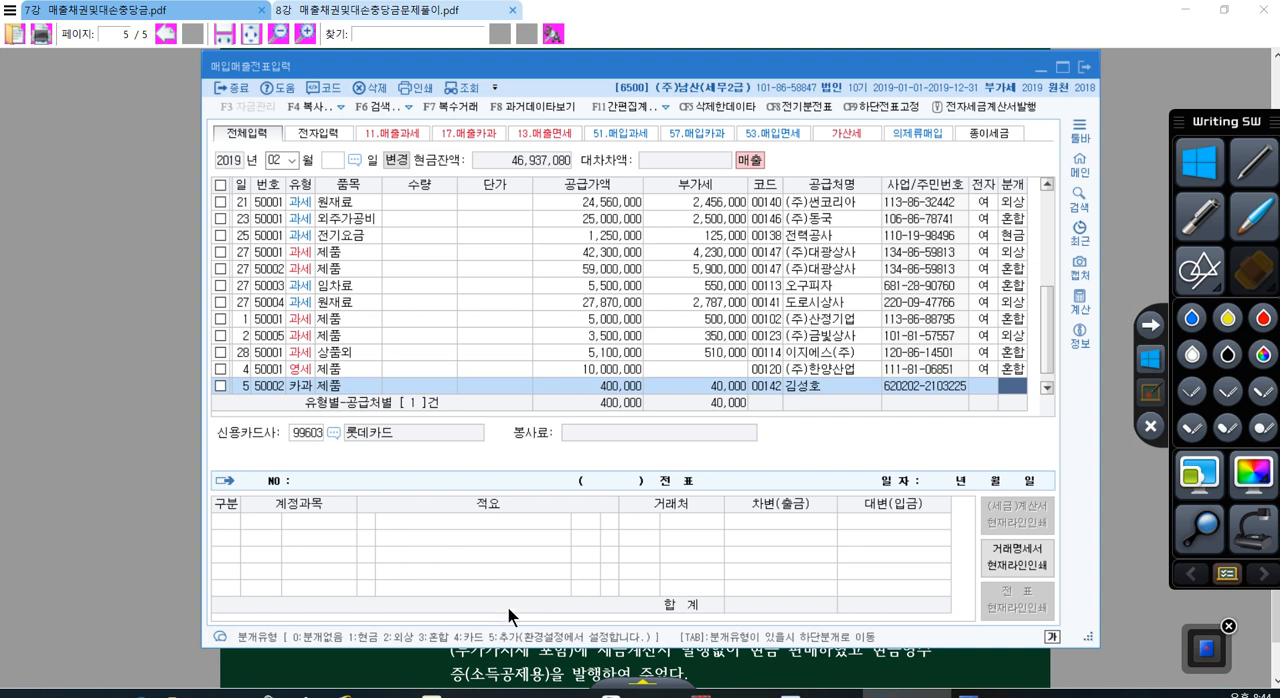
Step: Set the day 5 voucher's journal type to 4 카드 and change the debit account to 108 외상매출금
text(4)
key(Return)
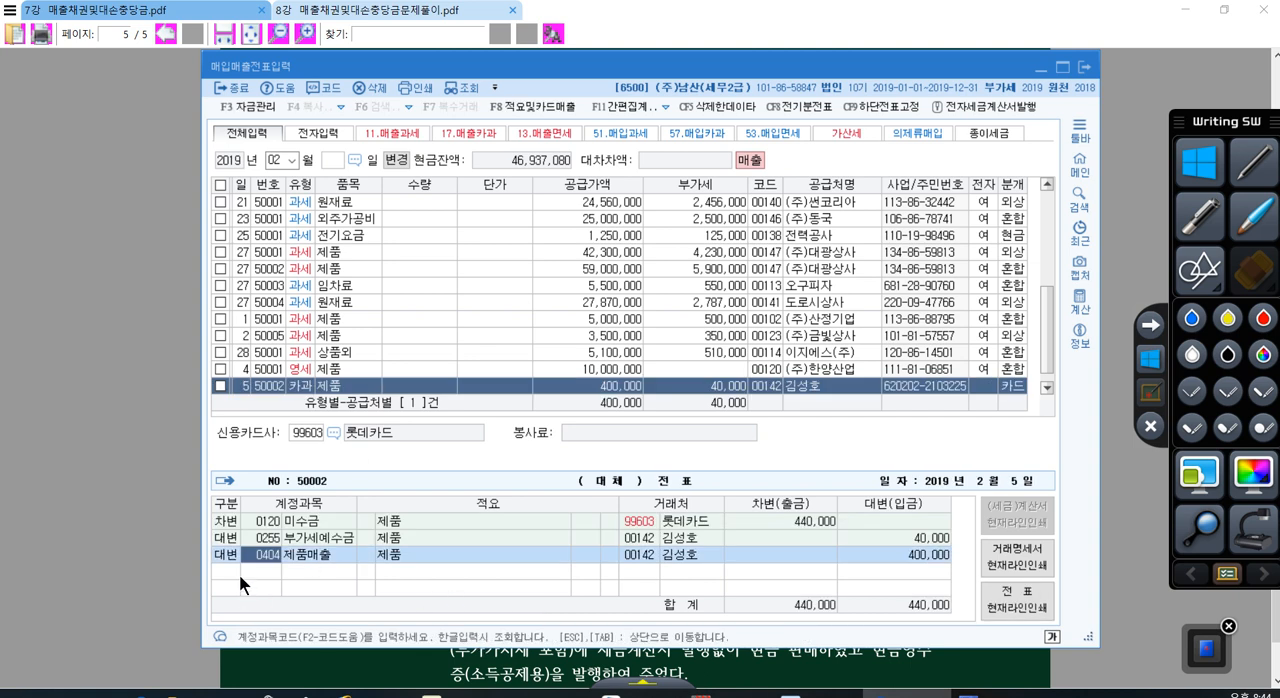
key(Return)
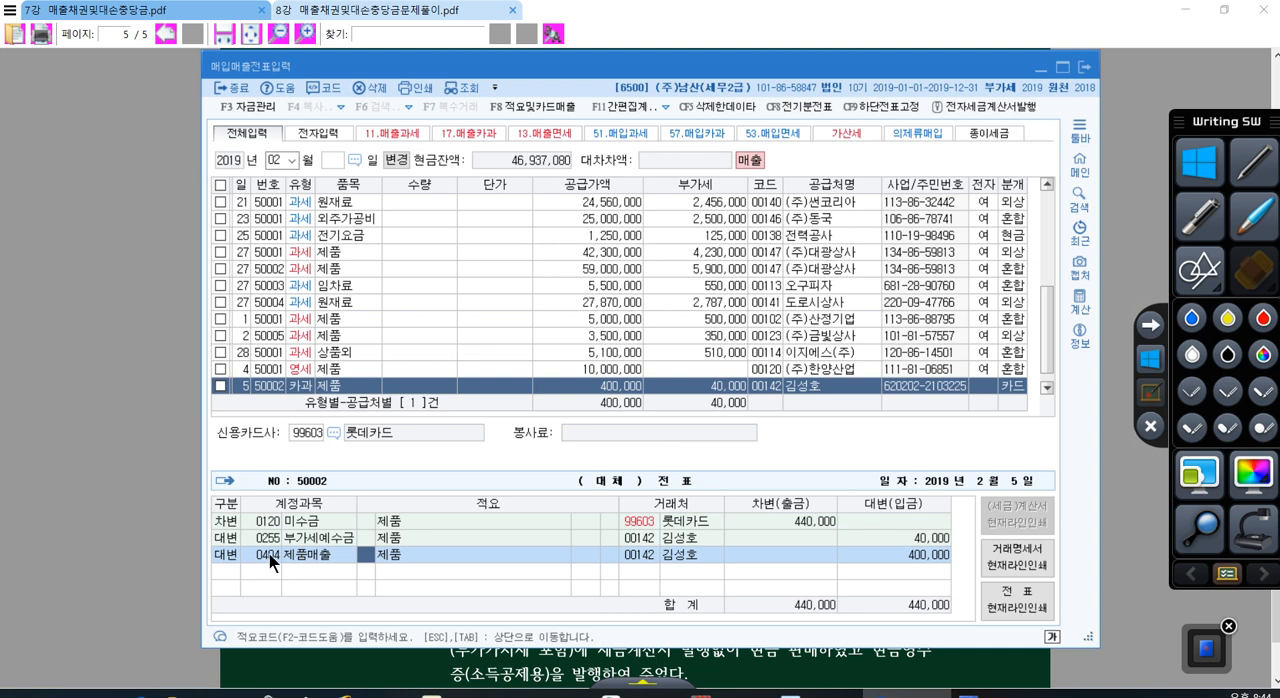
click(270, 558)
click(270, 522)
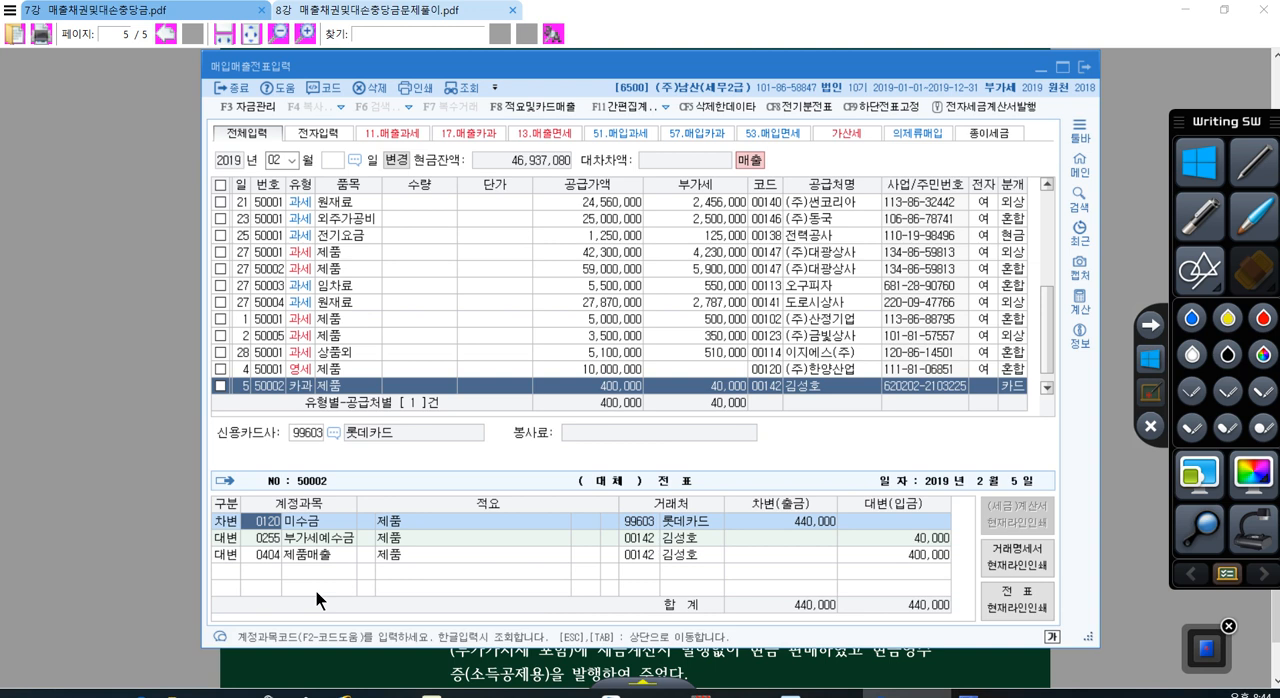
text(108)
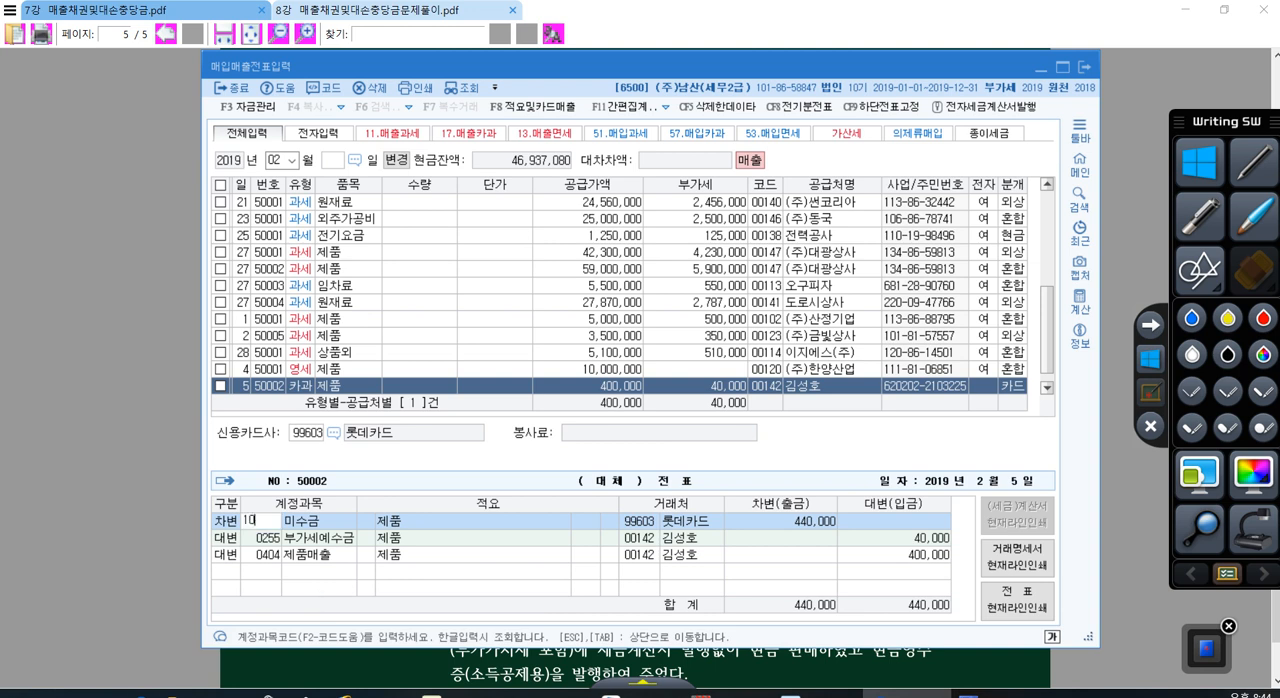
key(Return)
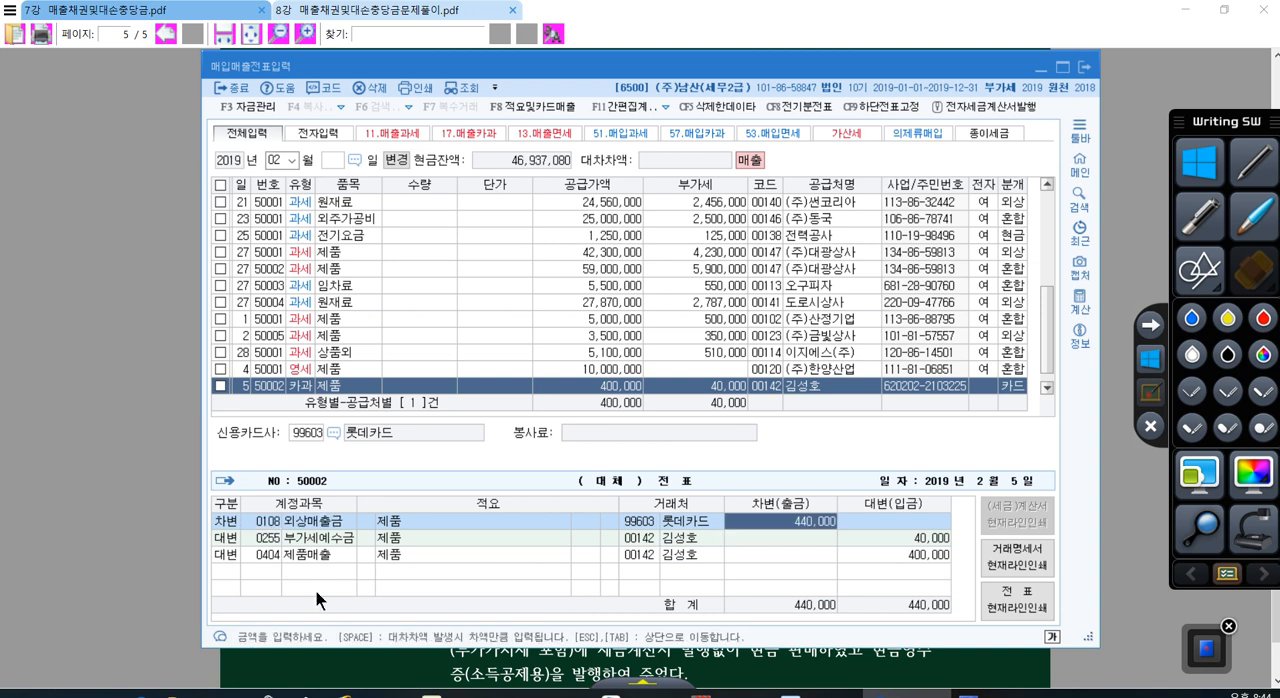
click(274, 522)
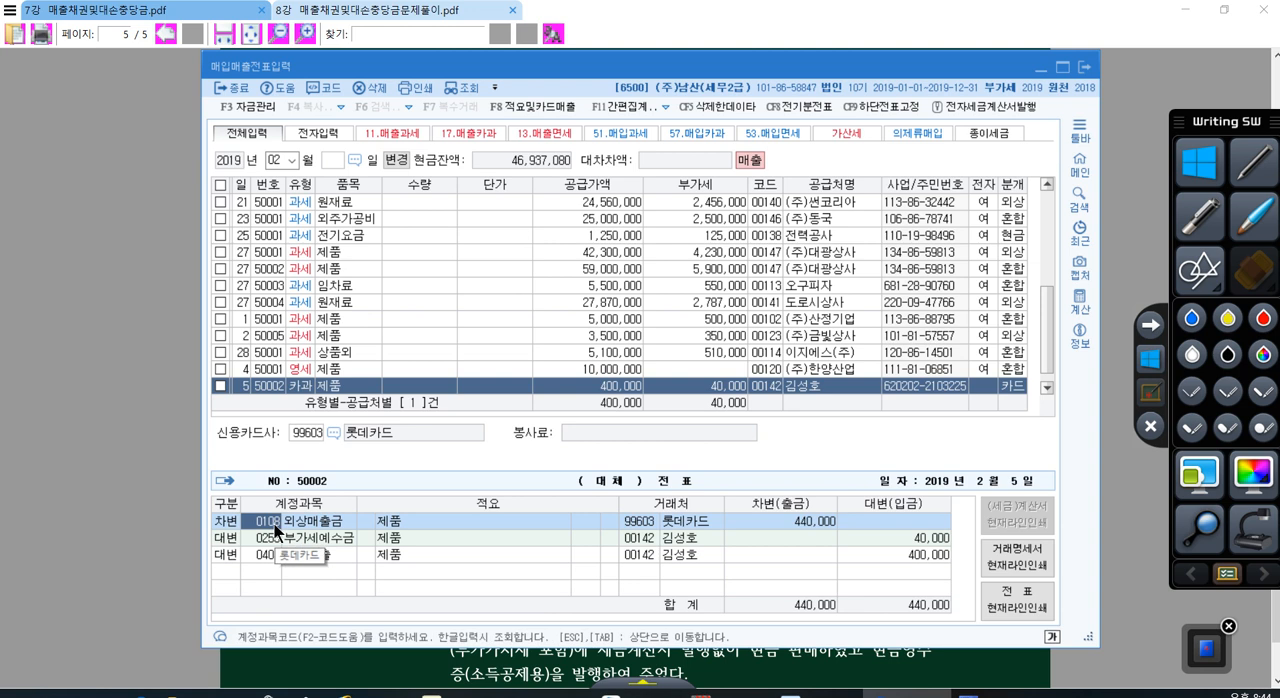
Step: Check the debit account, its trading partner and the card company of the day 5 voucher
click(261, 554)
click(268, 521)
click(631, 524)
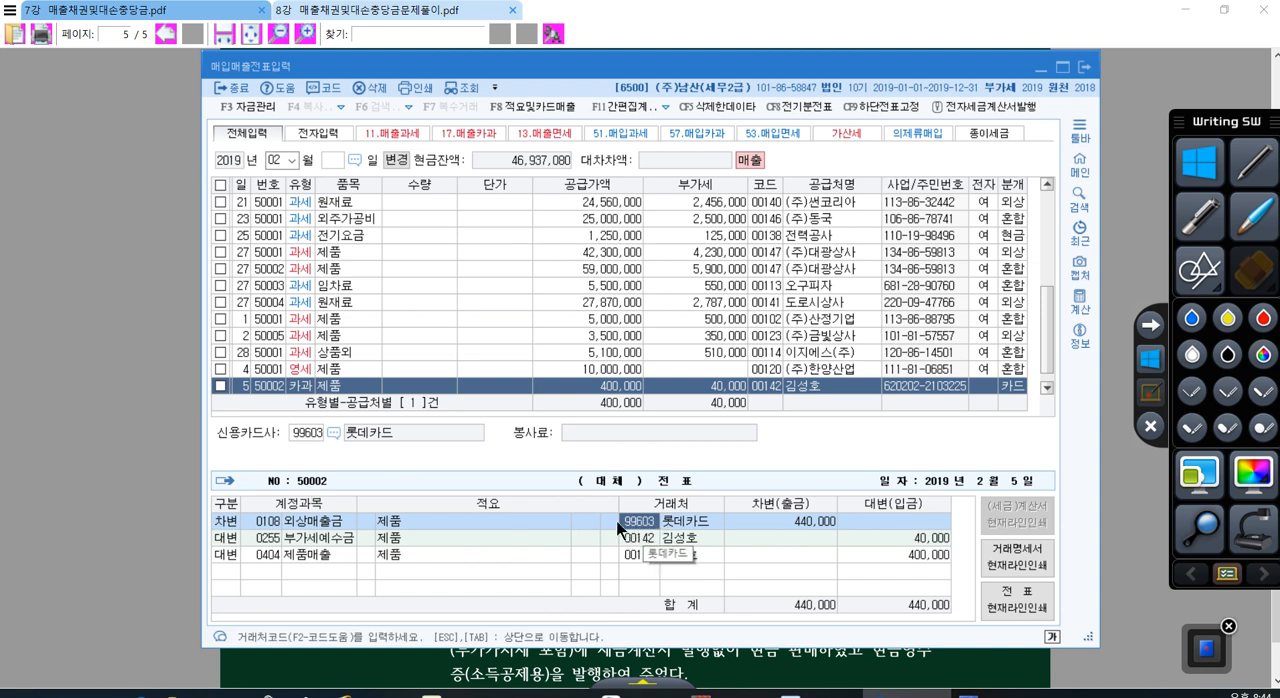
click(322, 440)
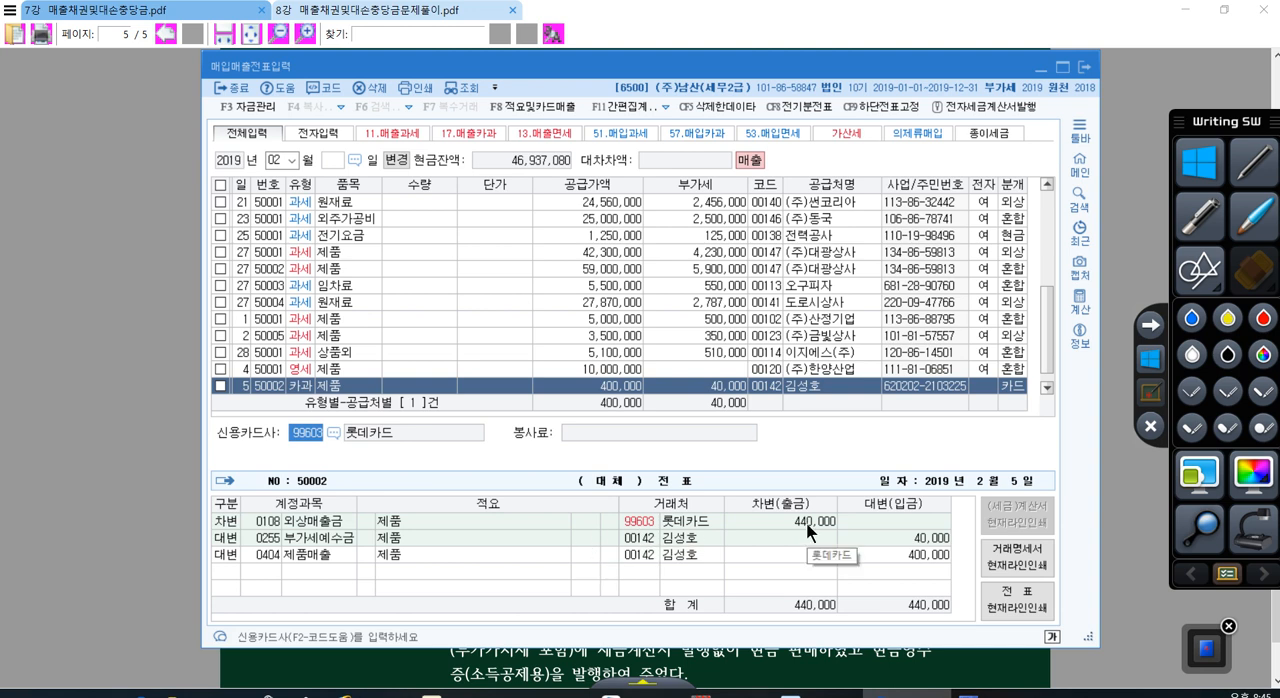
Step: Start a new February voucher line for day 7 with VAT type 22 현과
key(Return)
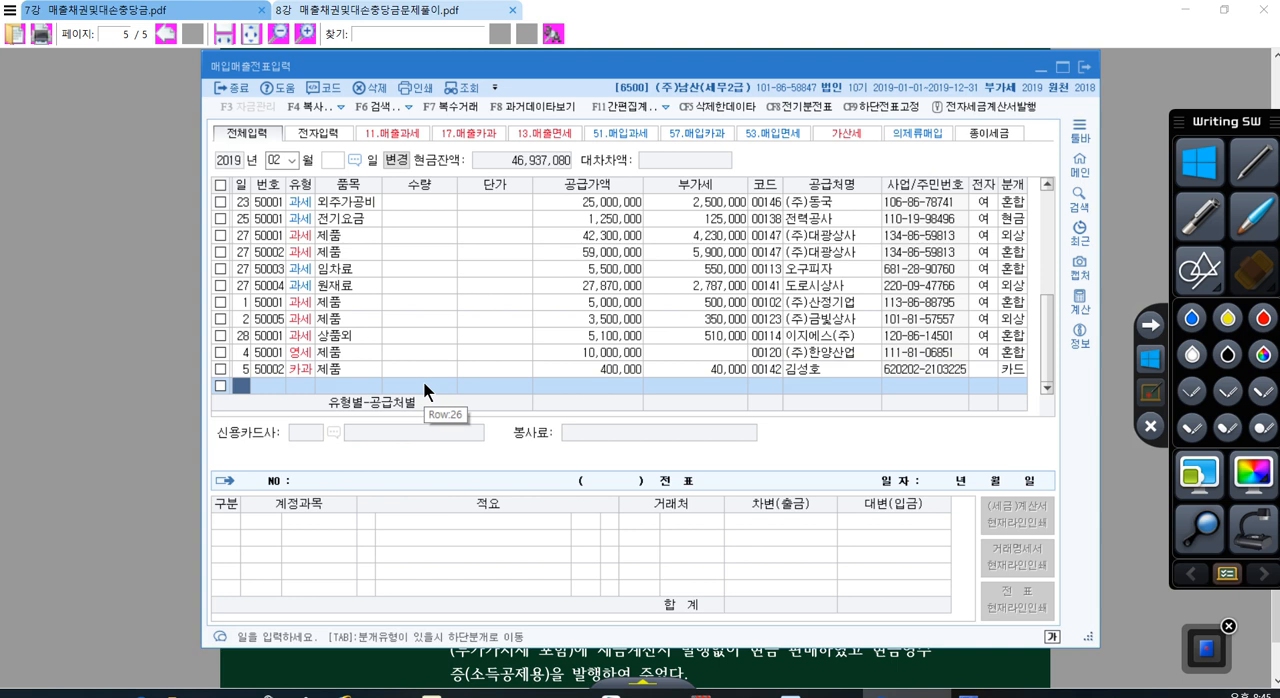
text(7)
key(Return)
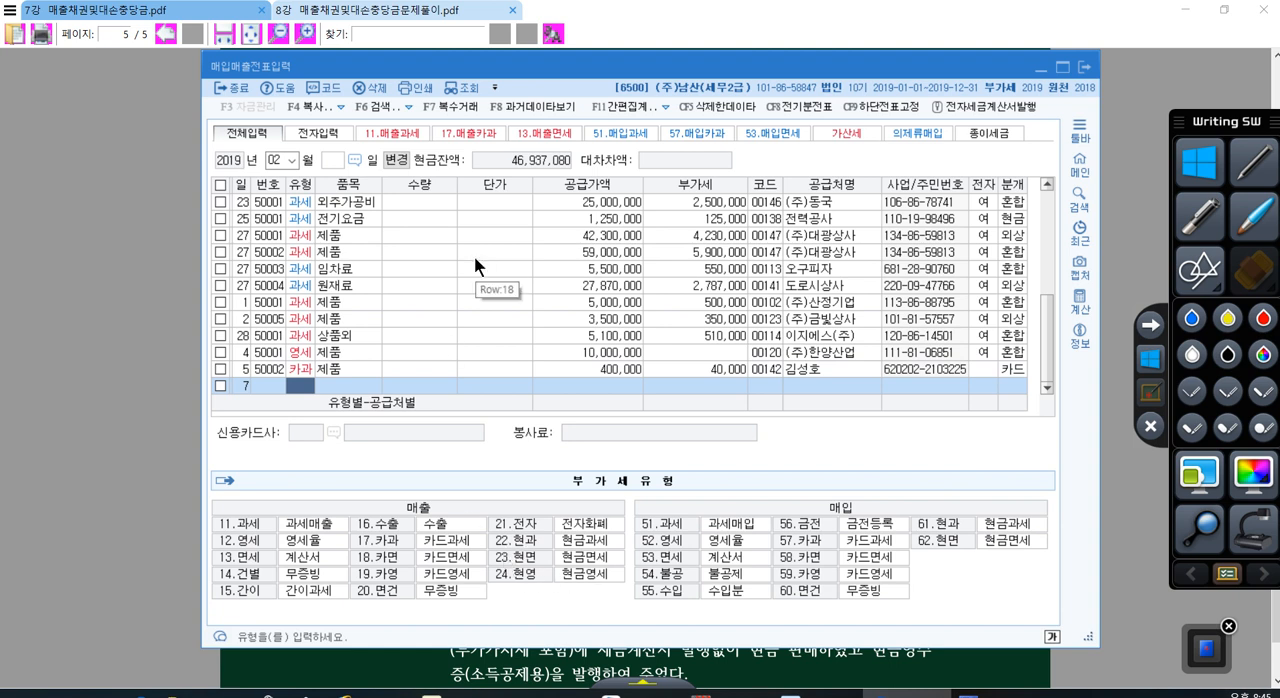
text(22)
key(Return)
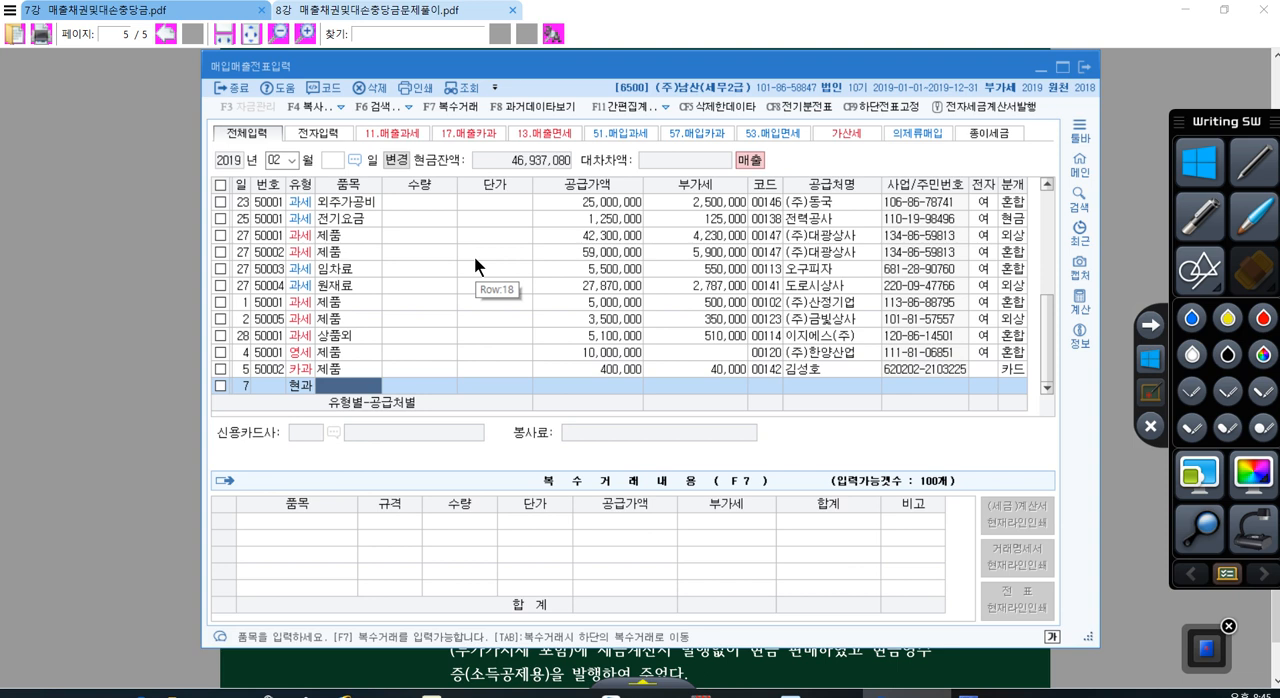
Step: Enter item 제품 and the VAT-inclusive amount 3,300,000 in the day 7 voucher line
text(ㅈㅔ품)
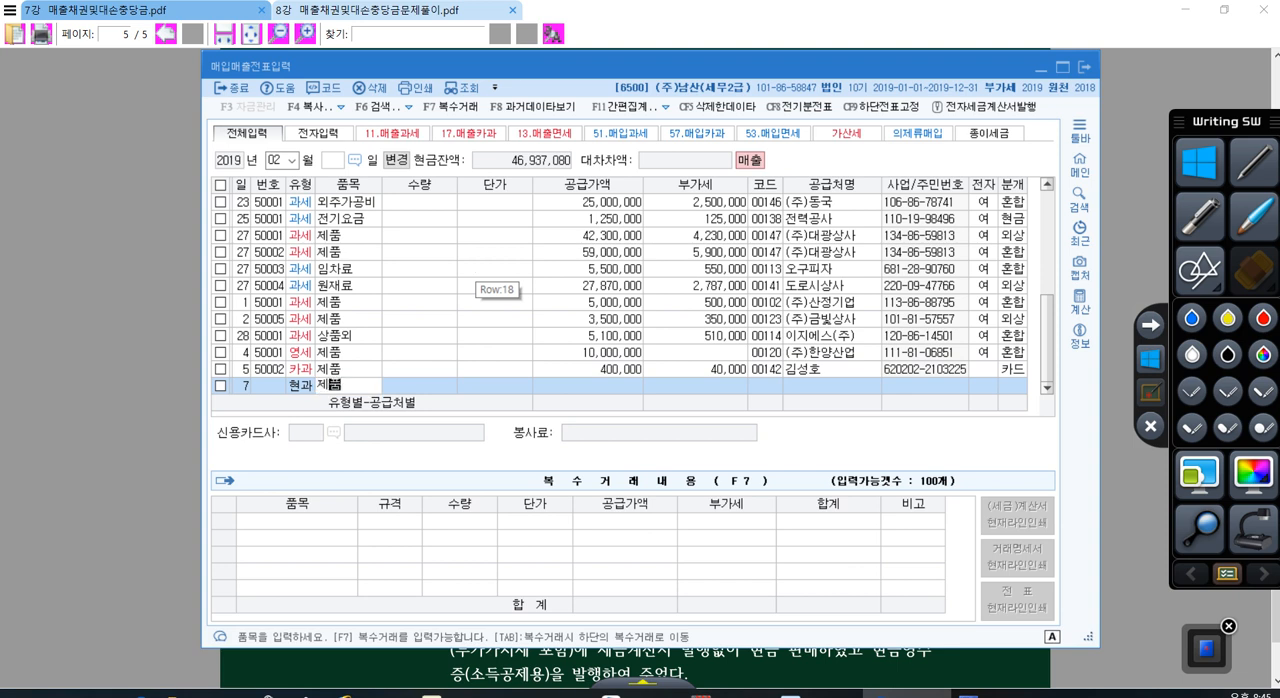
key(Return)
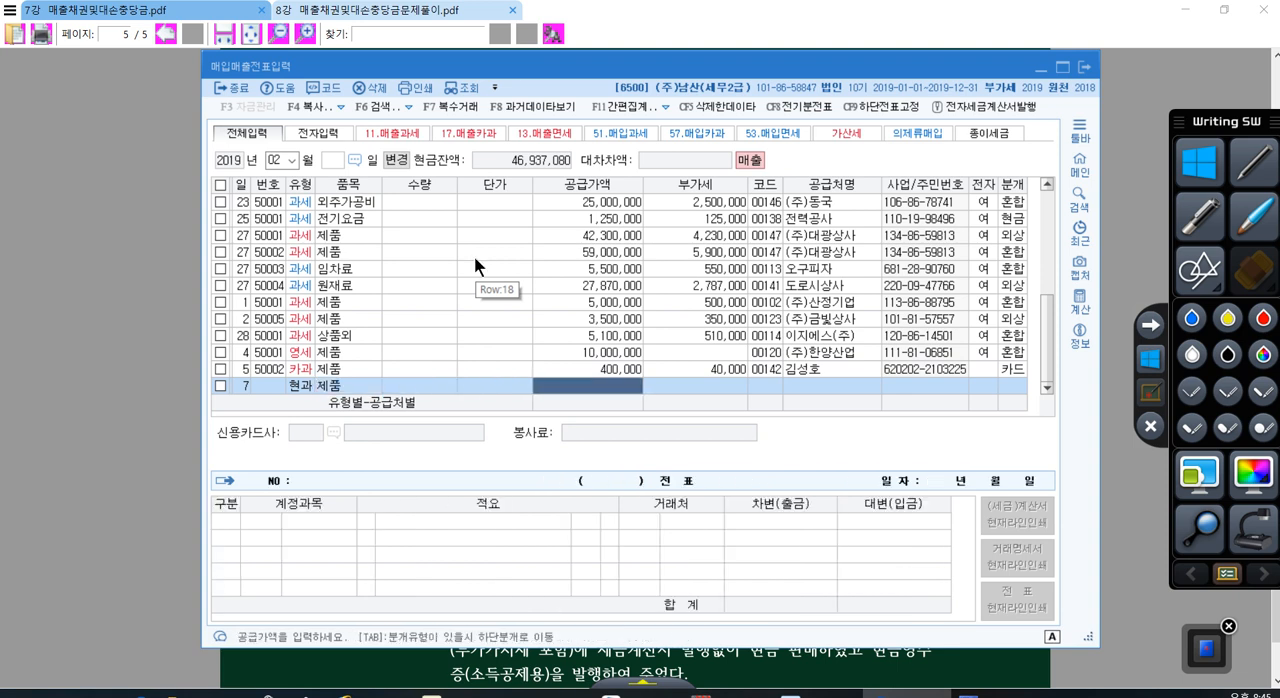
text(3300000)
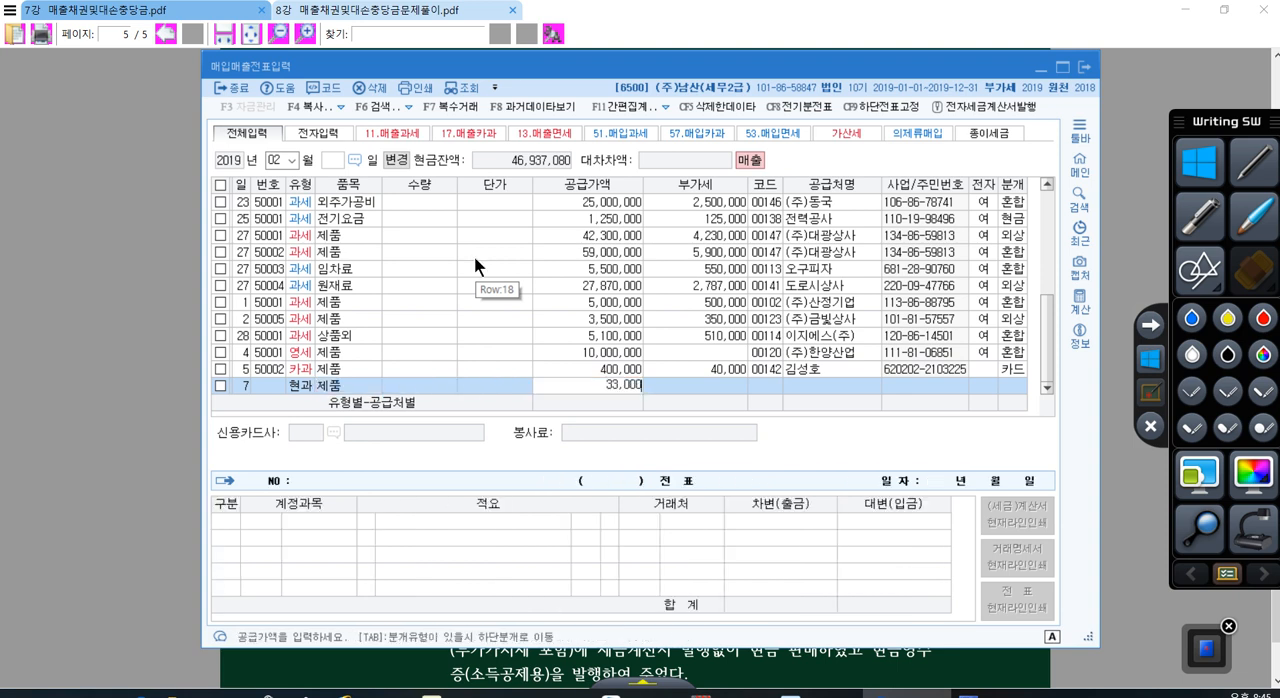
key(Return)
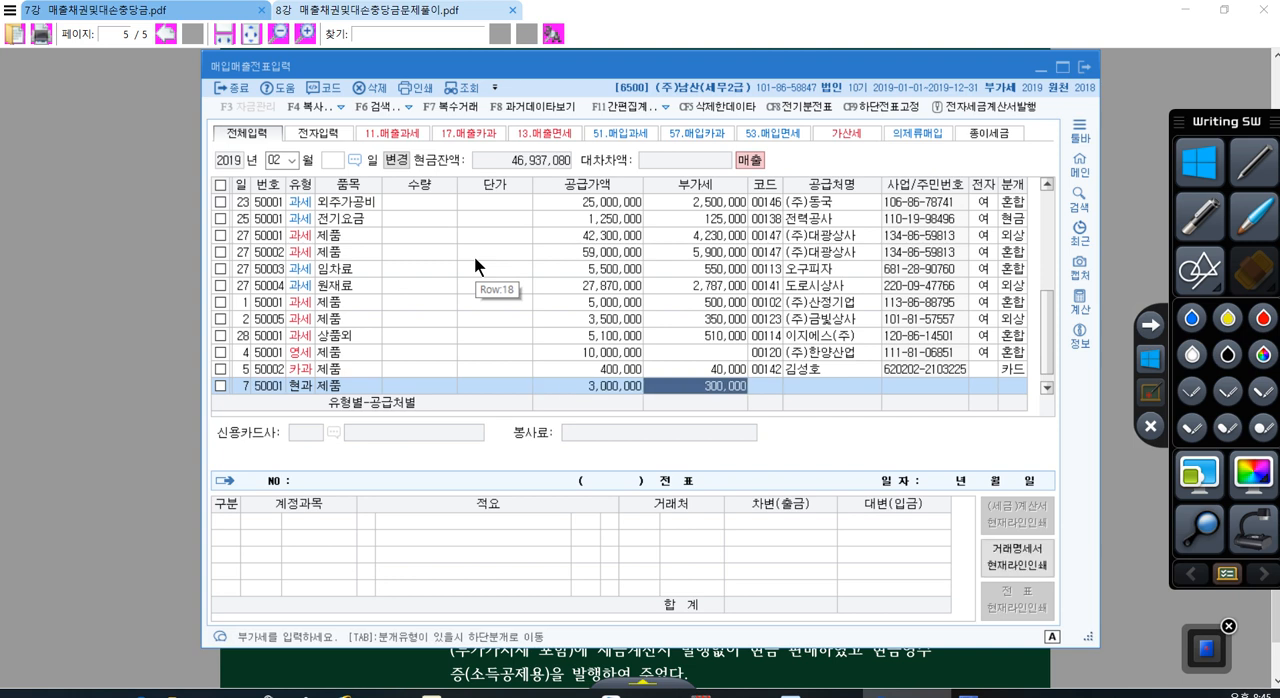
click(610, 390)
click(685, 392)
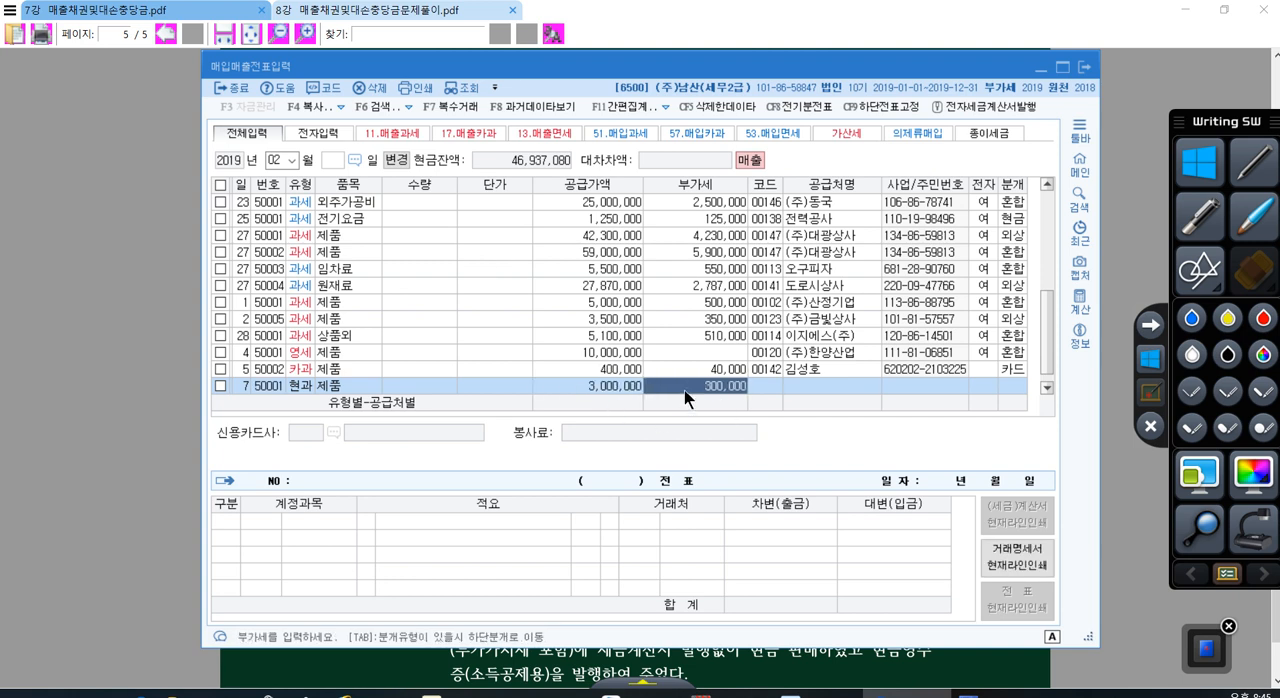
Step: Look up the individual customer by name for the day 7 voucher and set its journal type to 1 현금
click(765, 389)
key(Return)
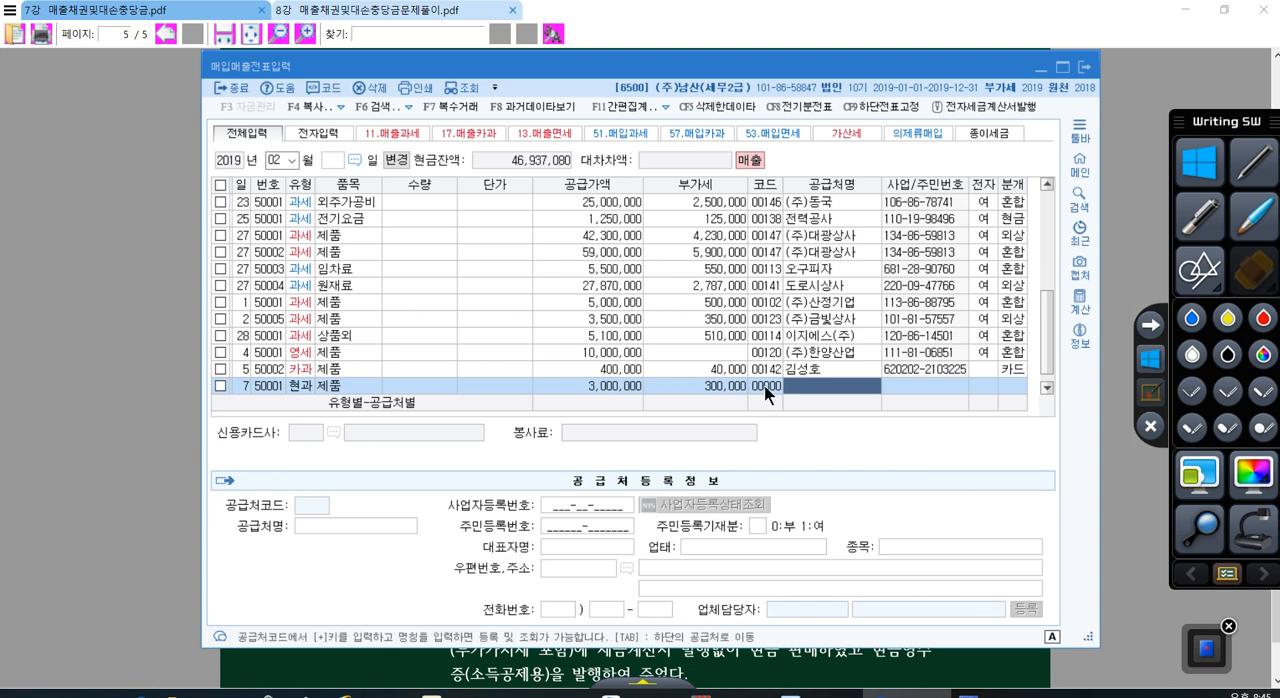
key(Return)
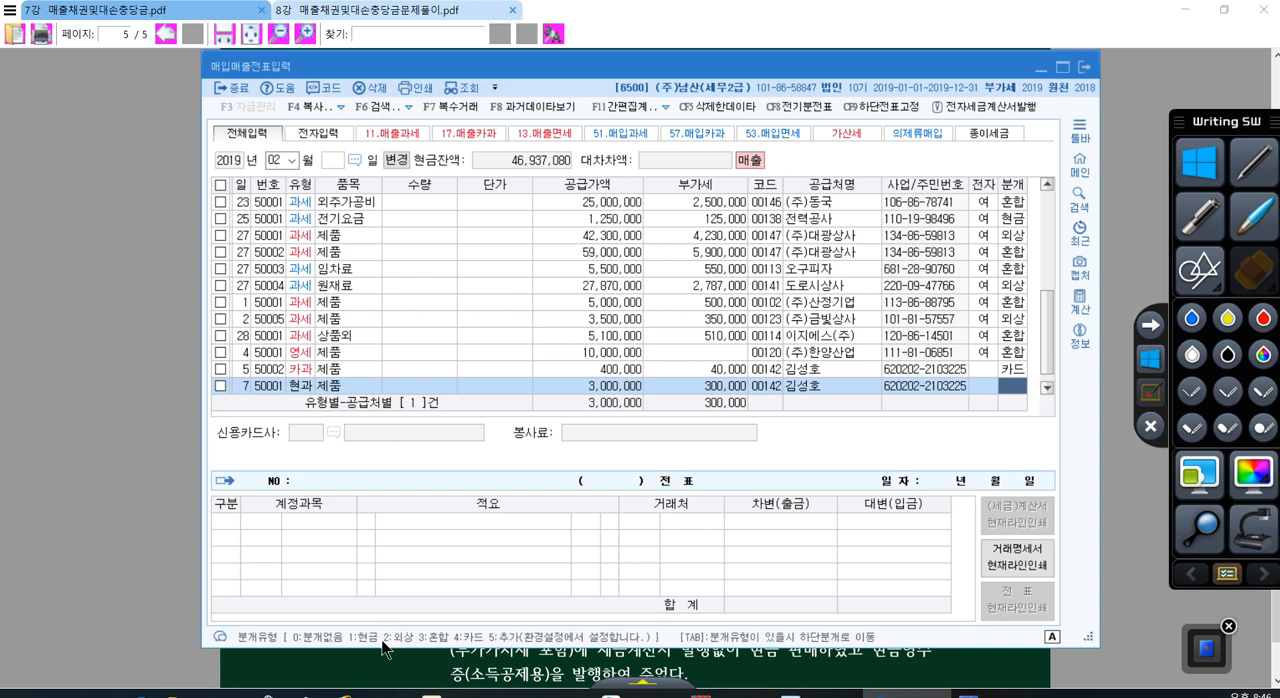
key(ctrl)
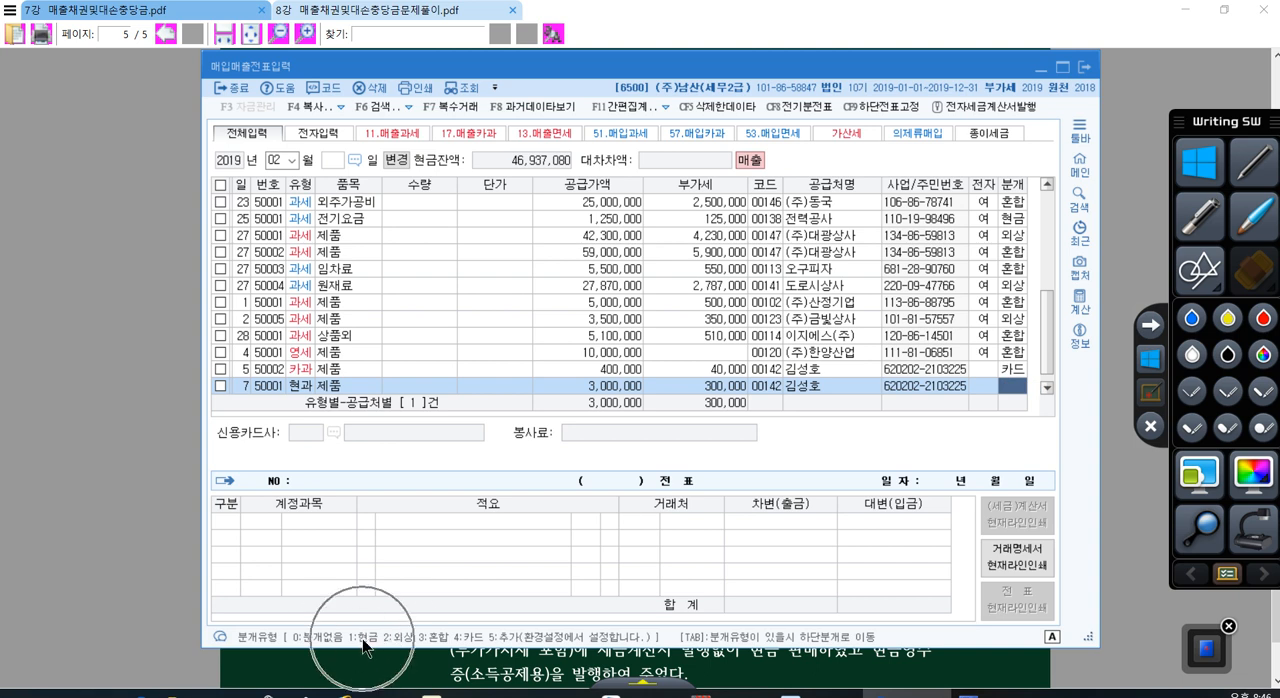
text(1)
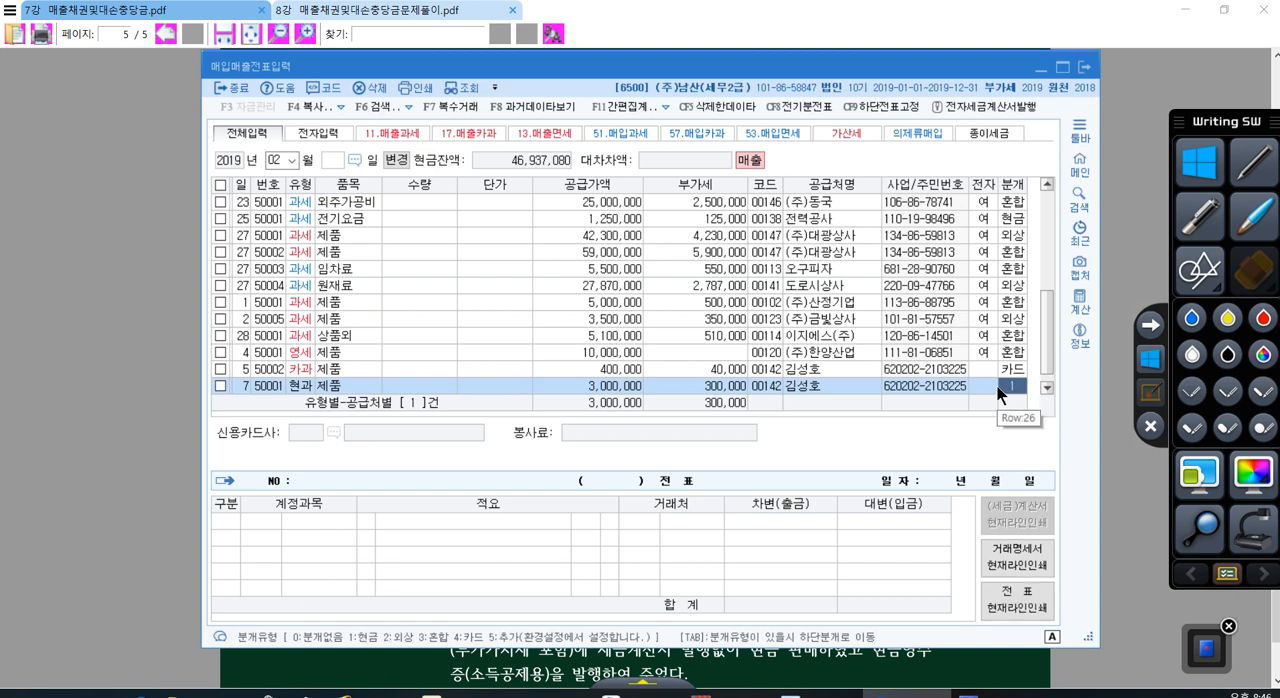
key(Return)
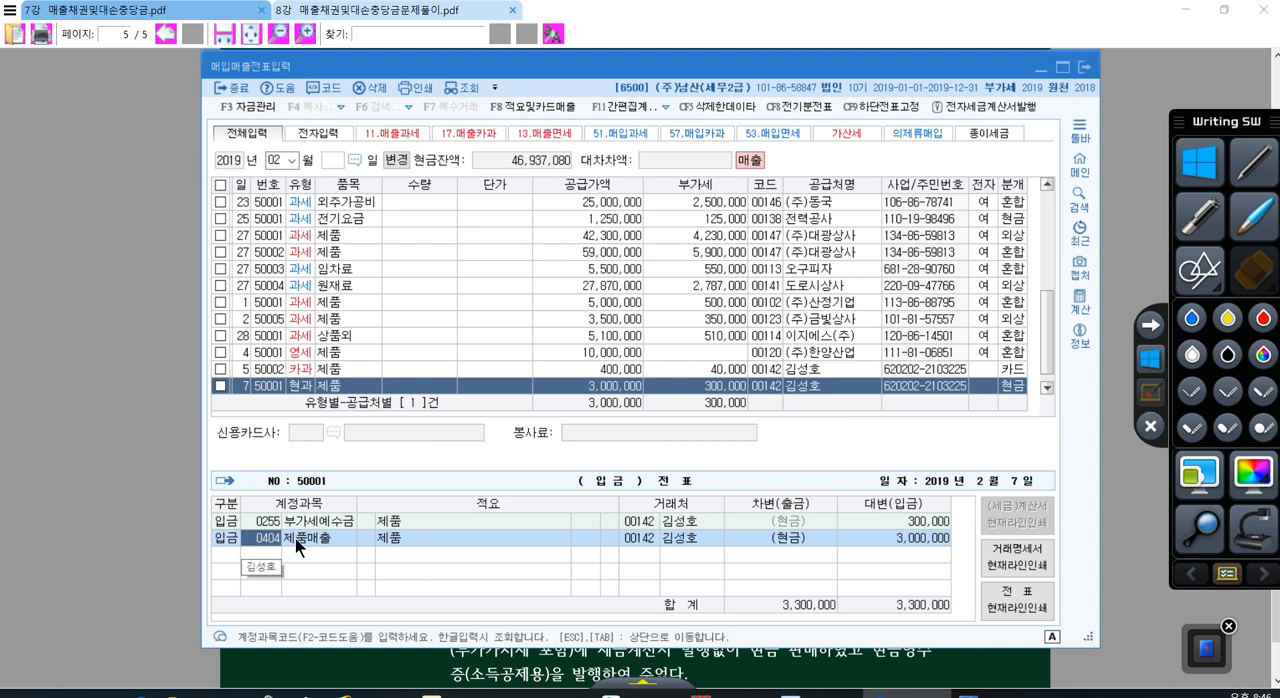
Step: Start a new voucher line for day 8 with VAT type 11 과세 and item 반품, without quantity and unit price
scroll(470, 388, down, 1)
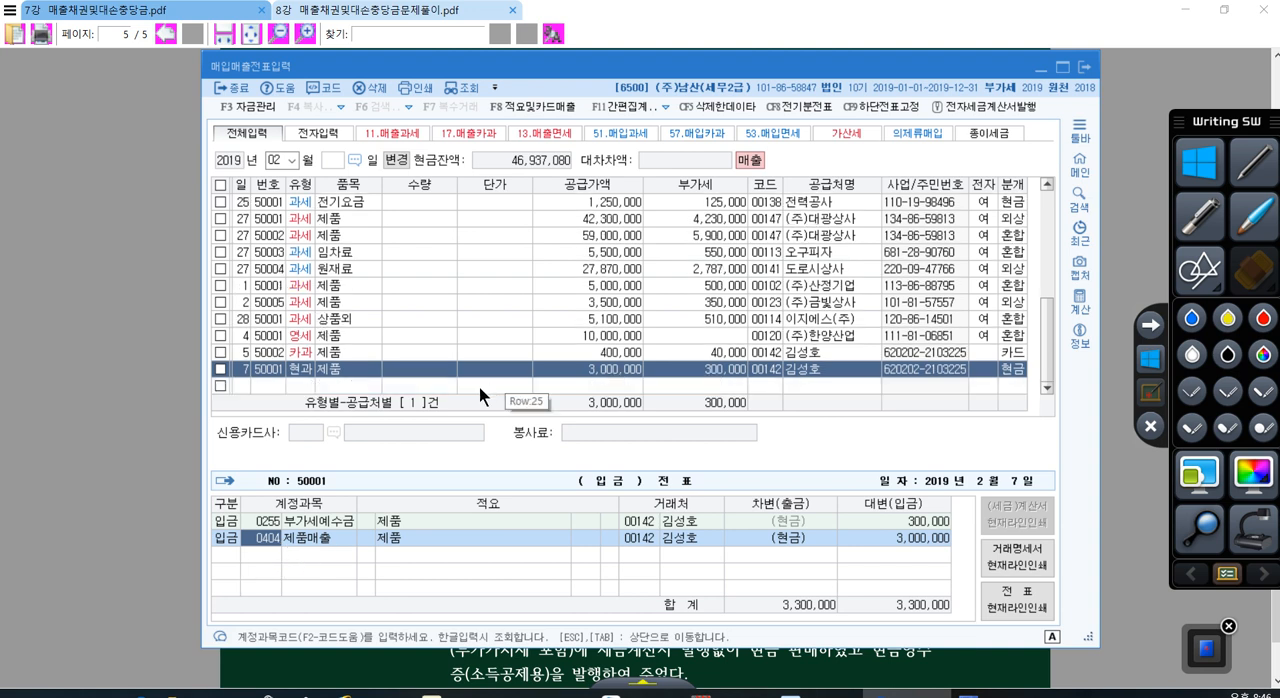
click(458, 386)
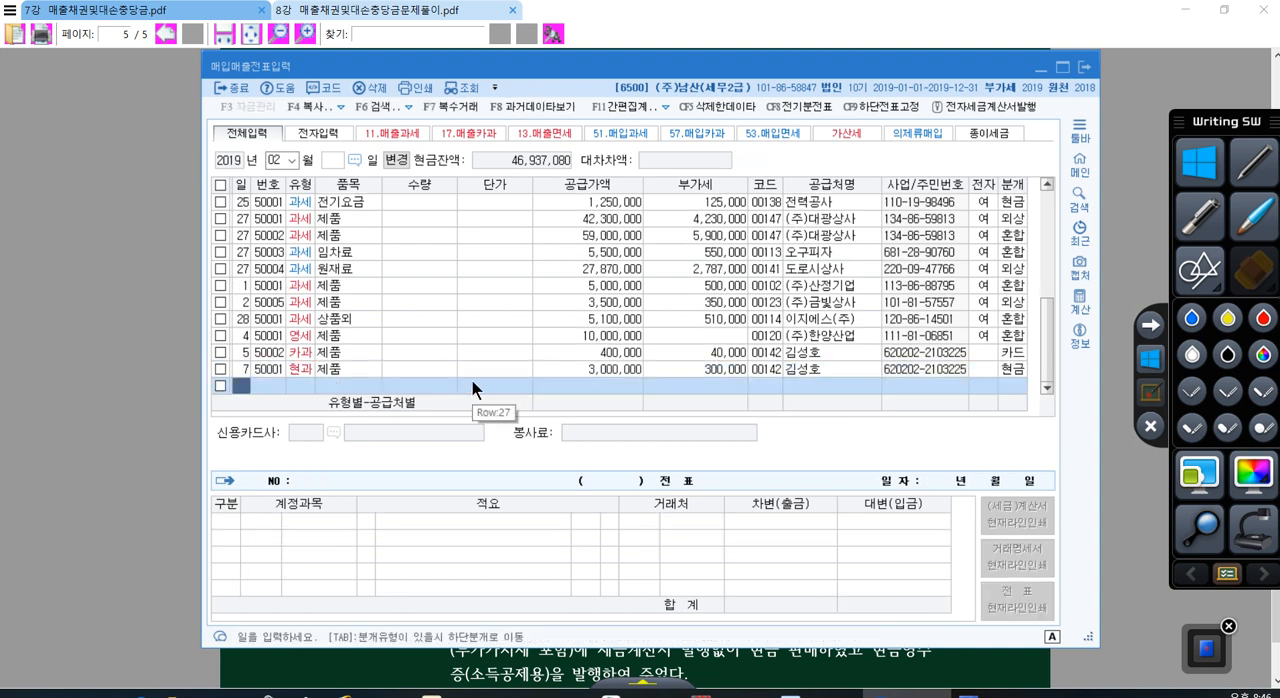
key(Return)
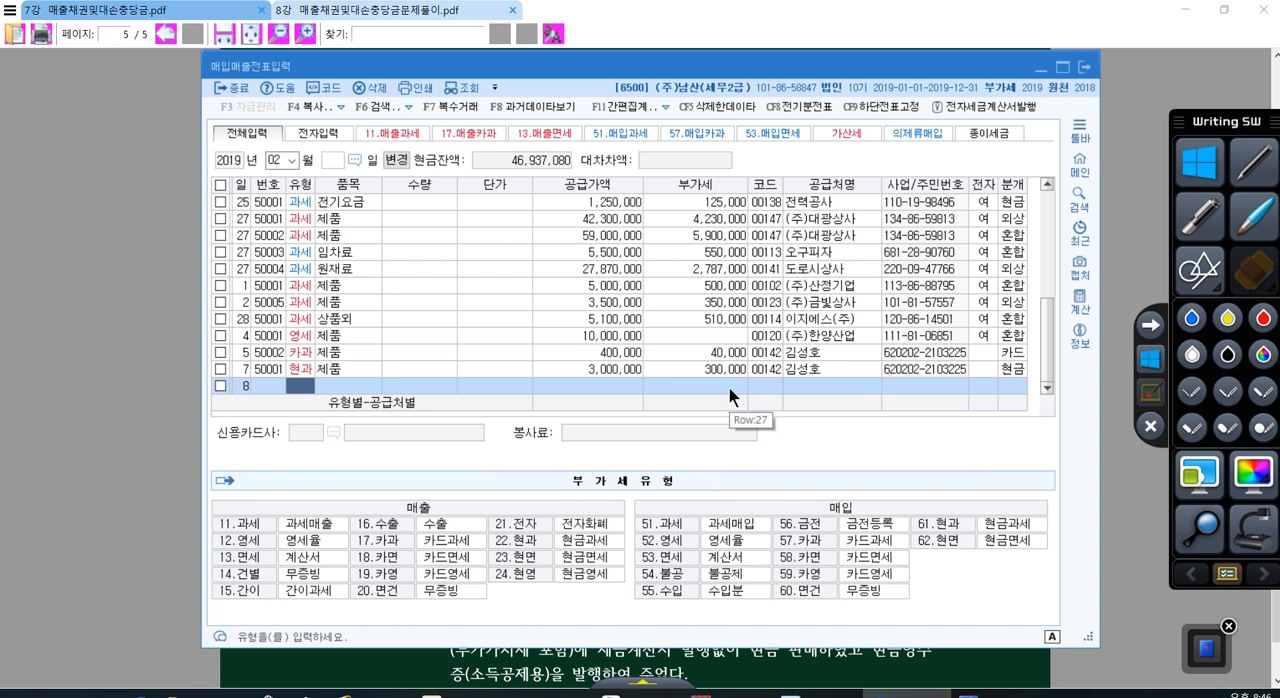
text(11)
key(Return)
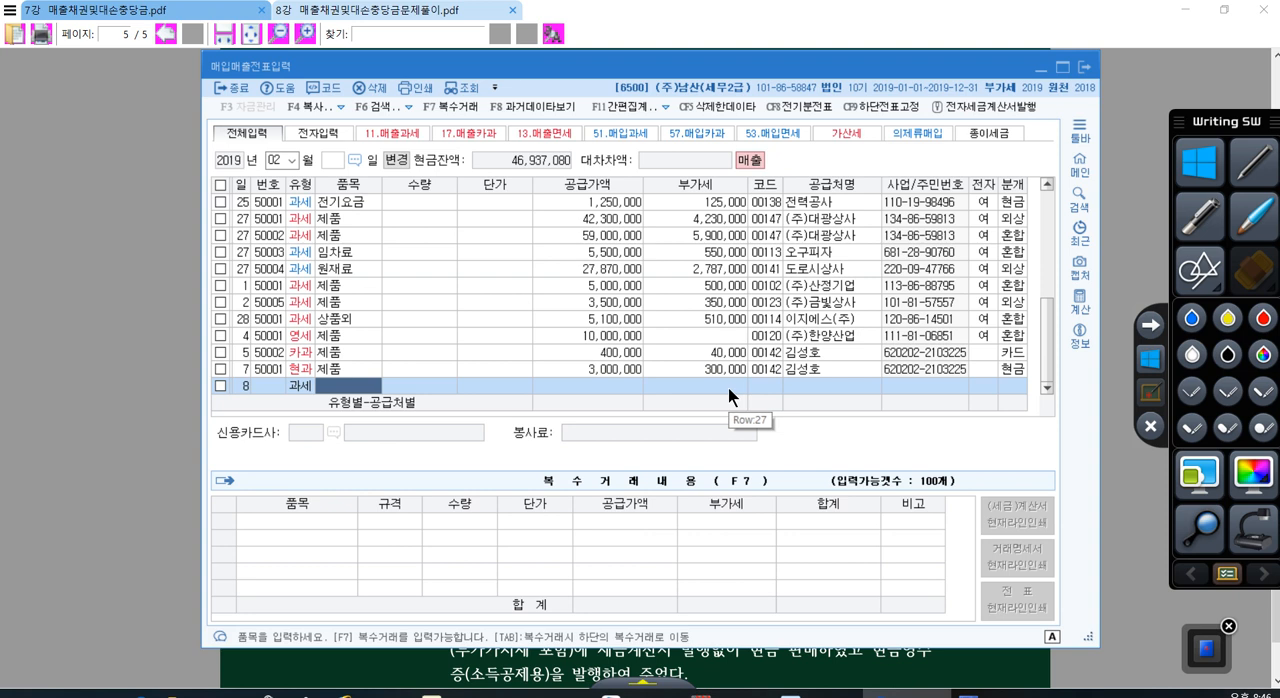
text(반품)
key(Return)
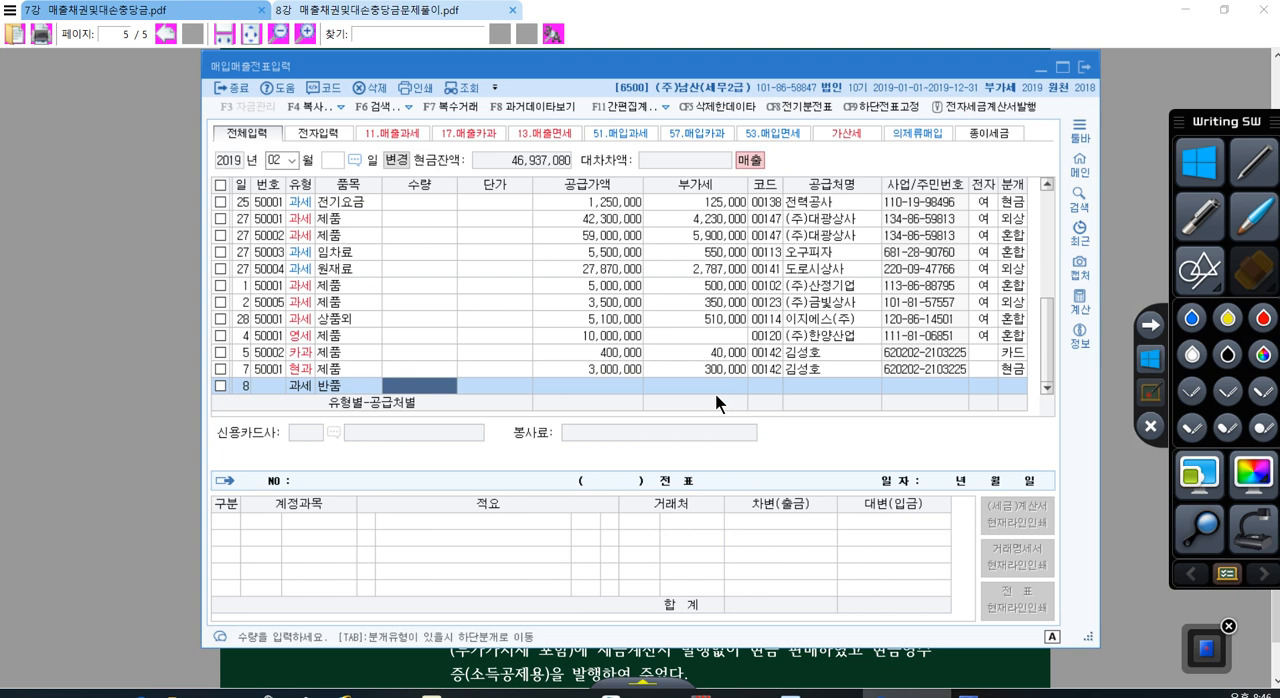
key(Return)
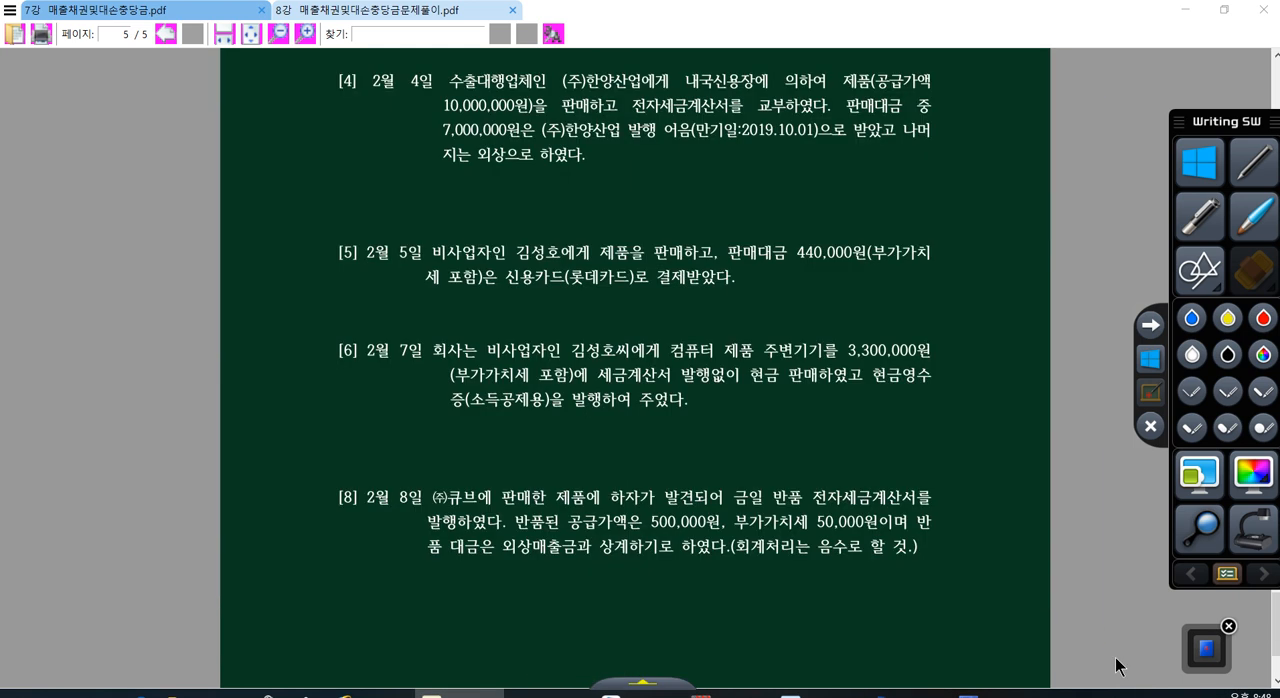
Step: In the PDF, underline 반품 전자세금계산서 in problem 8 in red and handwrite 수정세금계산서 (마이너스 세금계산서) above it
click(1152, 393)
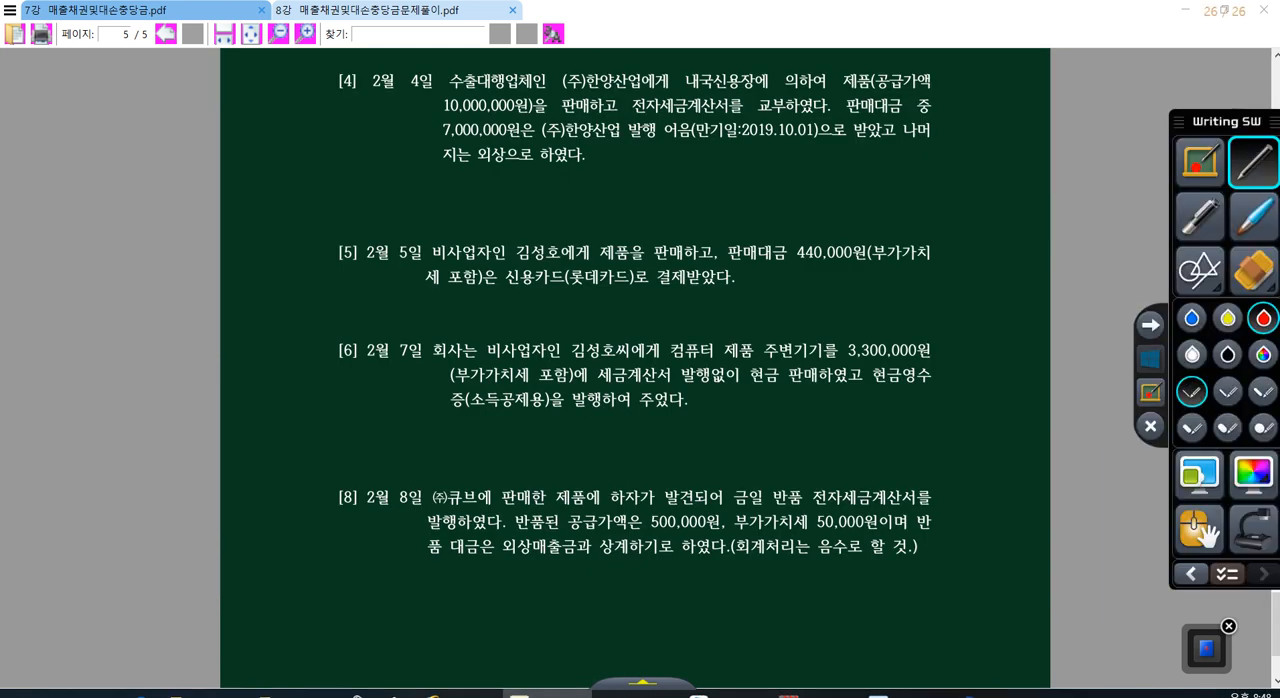
drag(775, 505, 904, 511)
mouse_move(774, 445)
mouse_down()
mouse_move(792, 420)
mouse_move(814, 450)
mouse_move(844, 454)
mouse_move(904, 430)
mouse_move(914, 453)
mouse_move(940, 452)
mouse_up()
drag(771, 466, 944, 462)
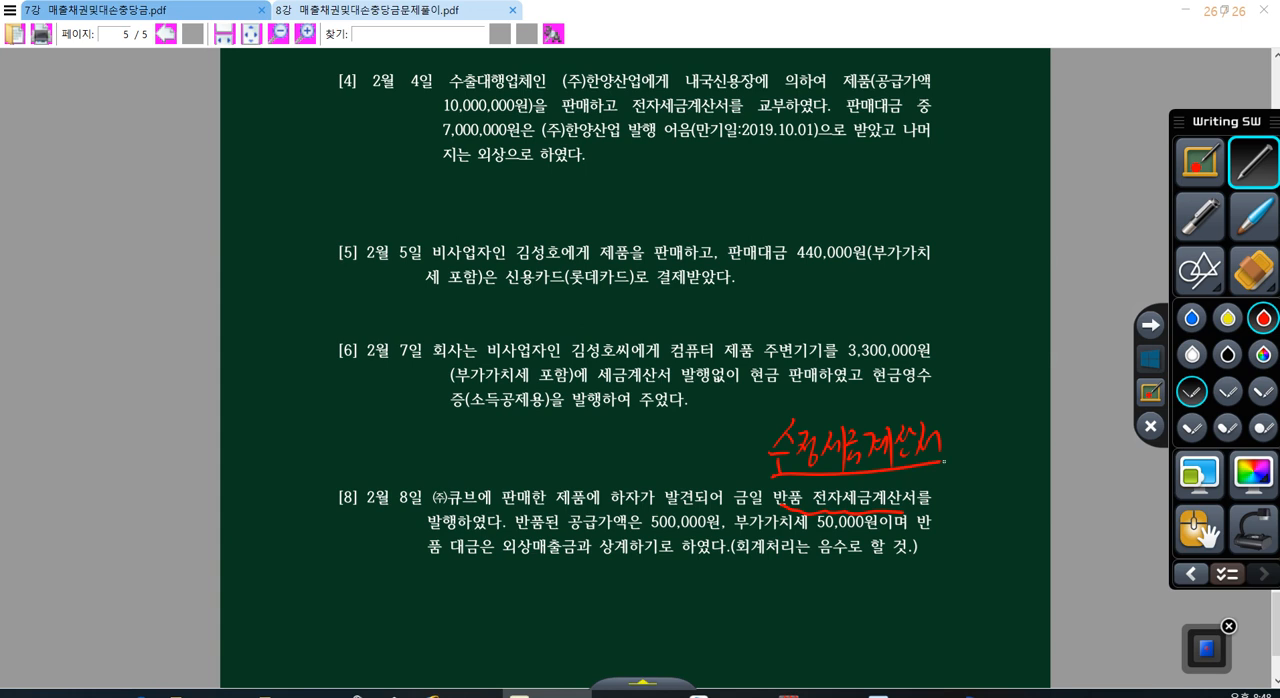
drag(832, 509, 918, 506)
mouse_move(968, 430)
mouse_down()
mouse_move(963, 470)
mouse_move(990, 445)
mouse_move(1041, 465)
mouse_up()
mouse_move(1046, 416)
mouse_down()
mouse_move(1044, 450)
mouse_move(996, 498)
mouse_move(1006, 512)
mouse_move(1084, 470)
mouse_move(1098, 496)
mouse_up()
drag(1118, 444, 1112, 503)
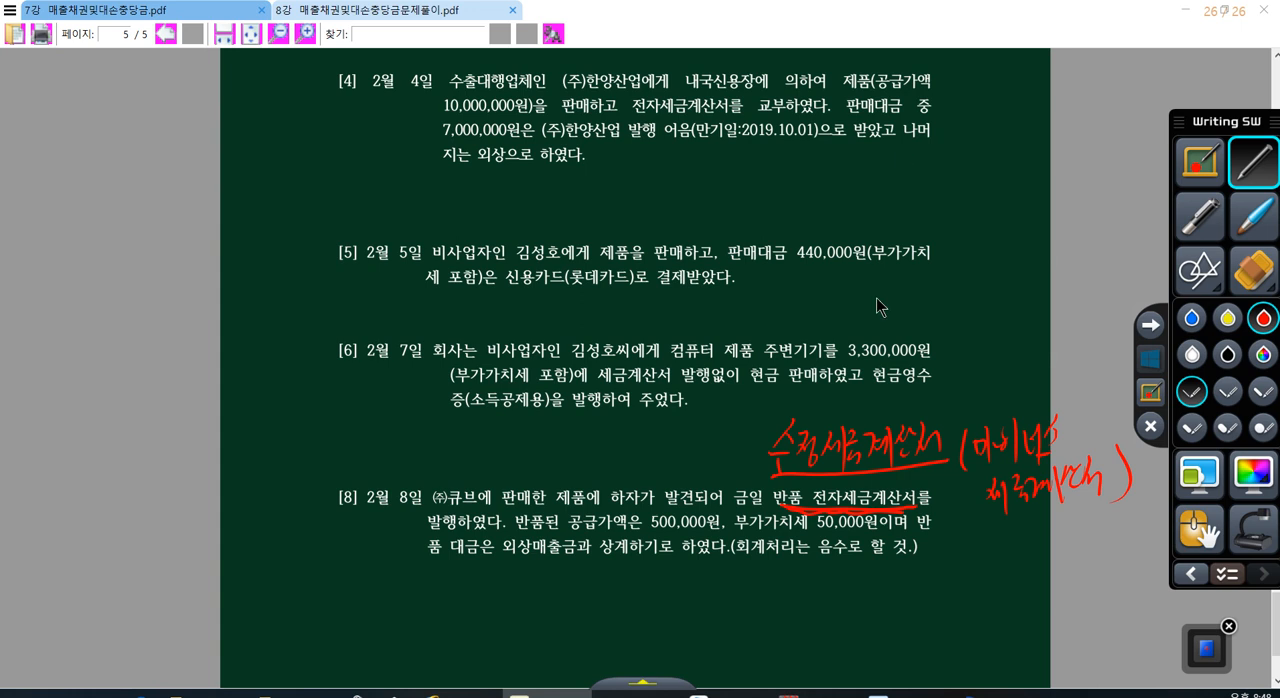
click(1150, 358)
Step: Switch back to the KcLep voucher entry and set the day 8 return's supply amount to -500,000
click(907, 693)
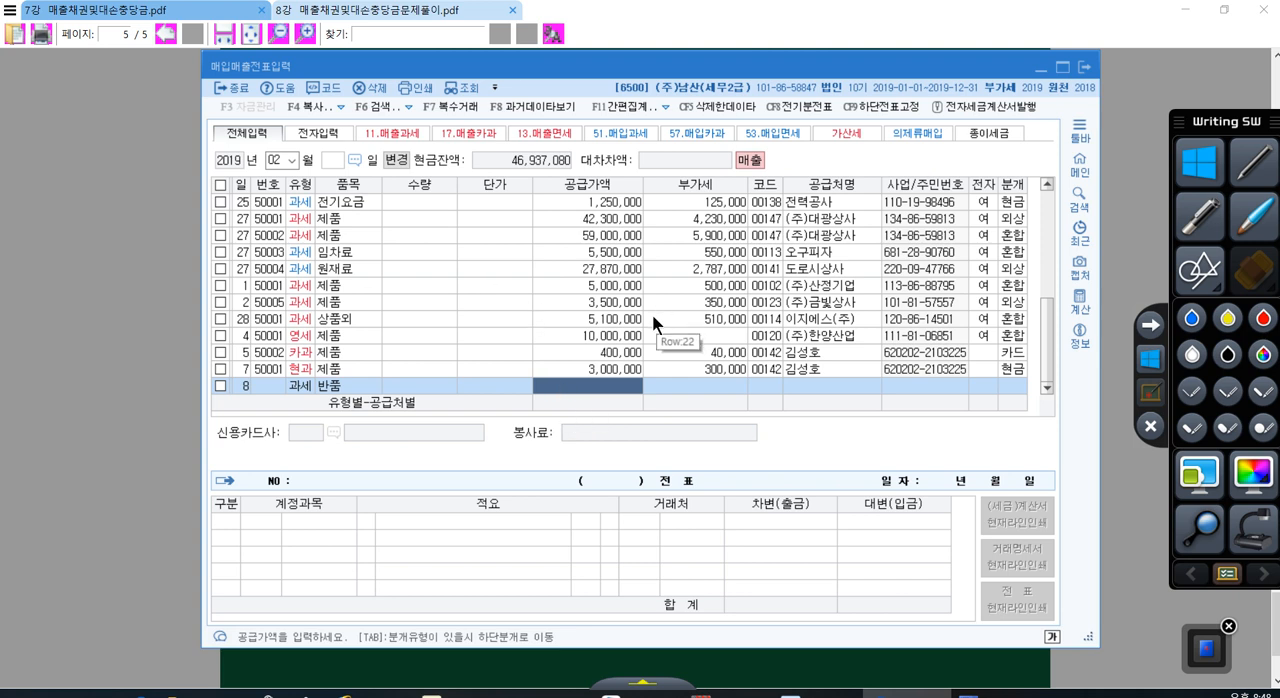
text(5000000)
key(Return)
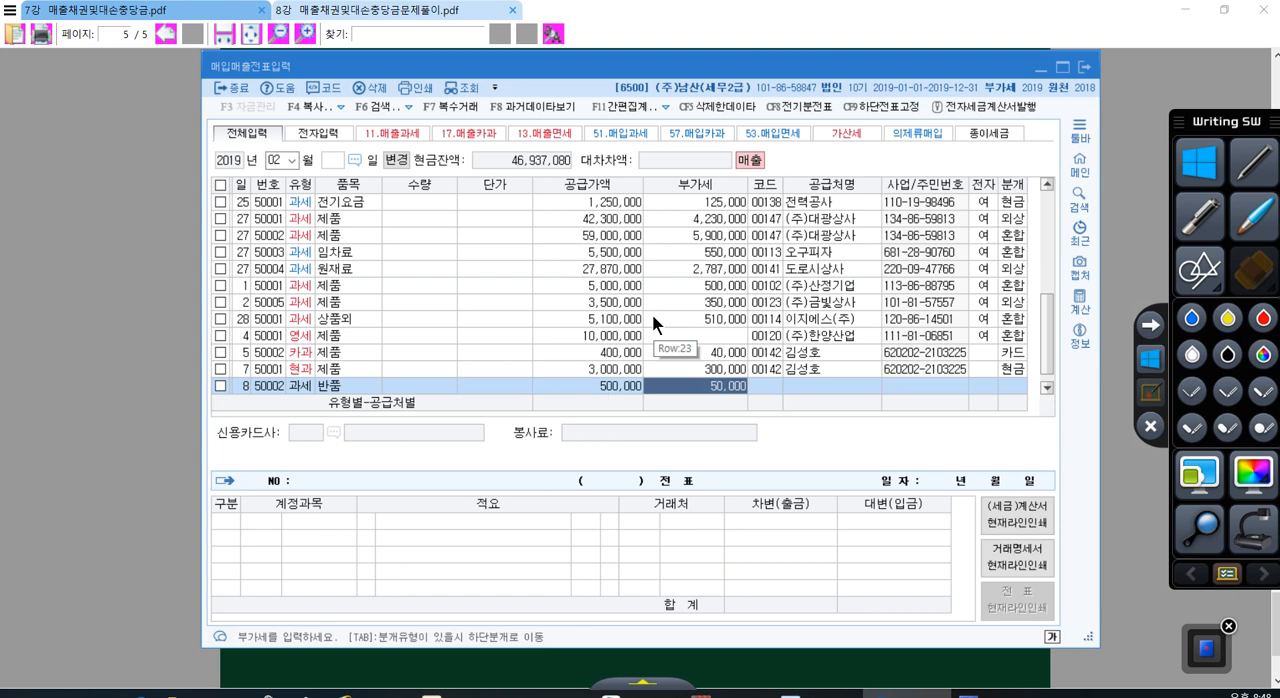
key(Left)
text(-500,000)
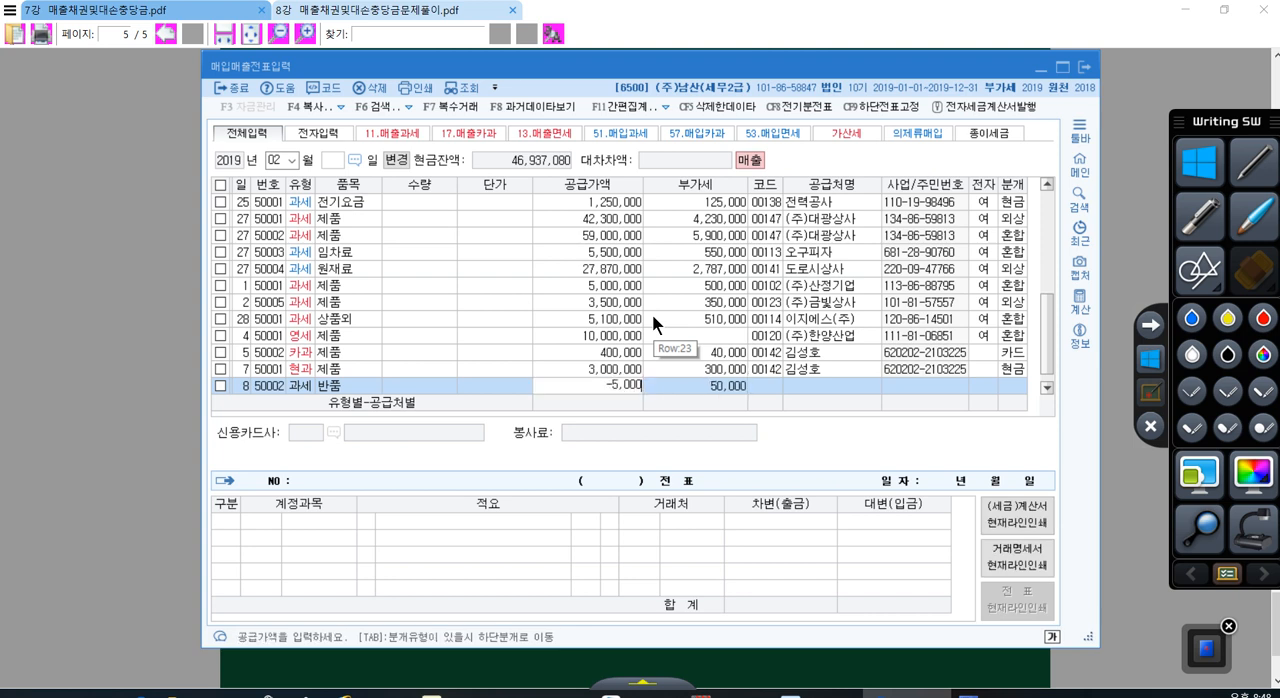
key(Return)
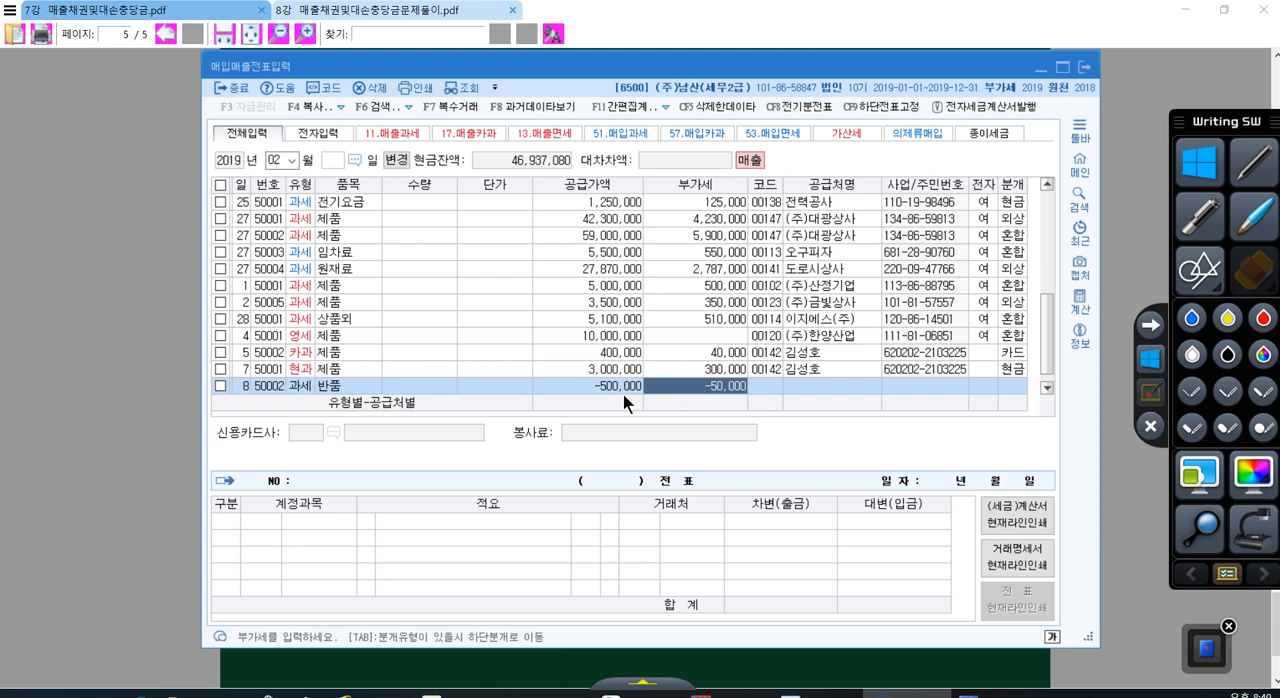
Step: Look up (주)큐브 as the day 8 trading partner and mark the tax invoice as electronic with 1 여
click(757, 388)
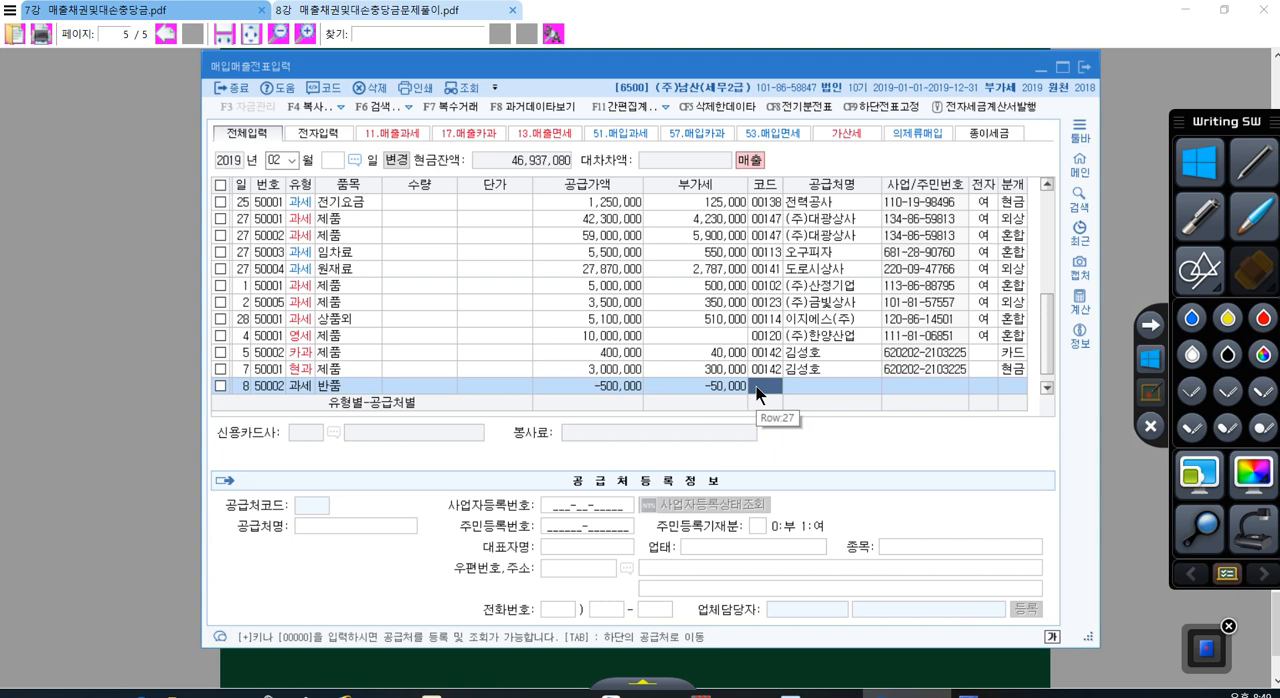
text(00000)
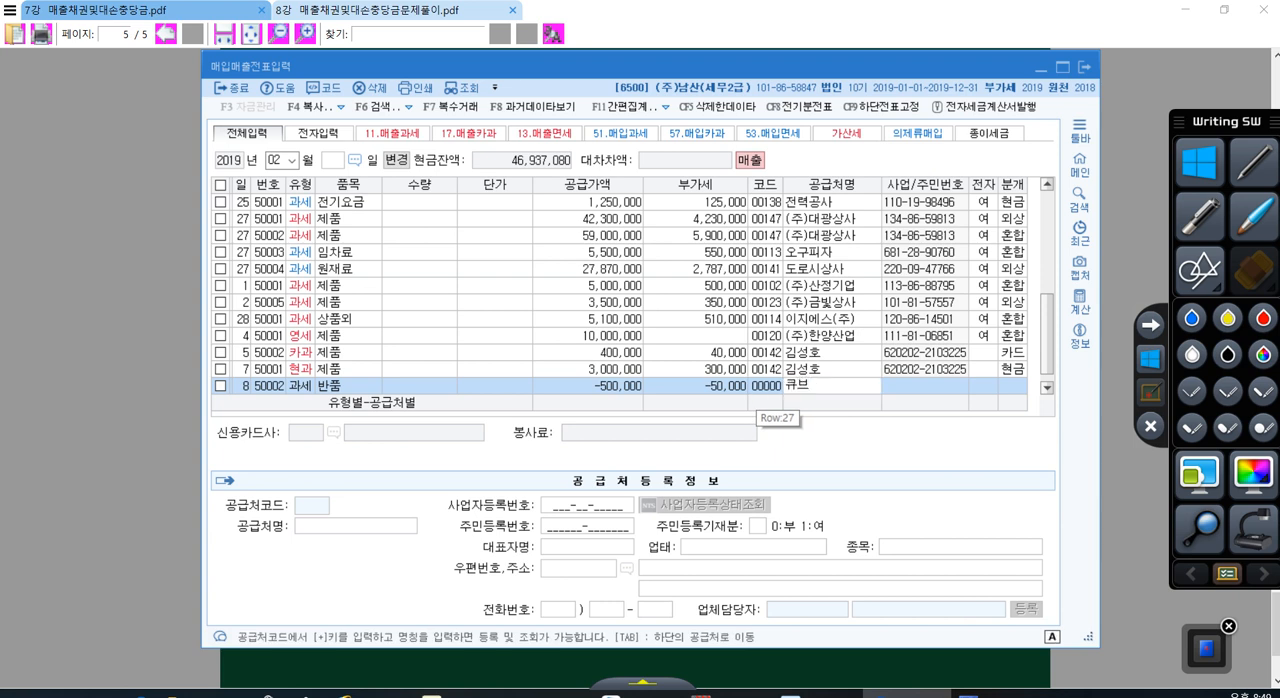
key(Return)
key(Return)
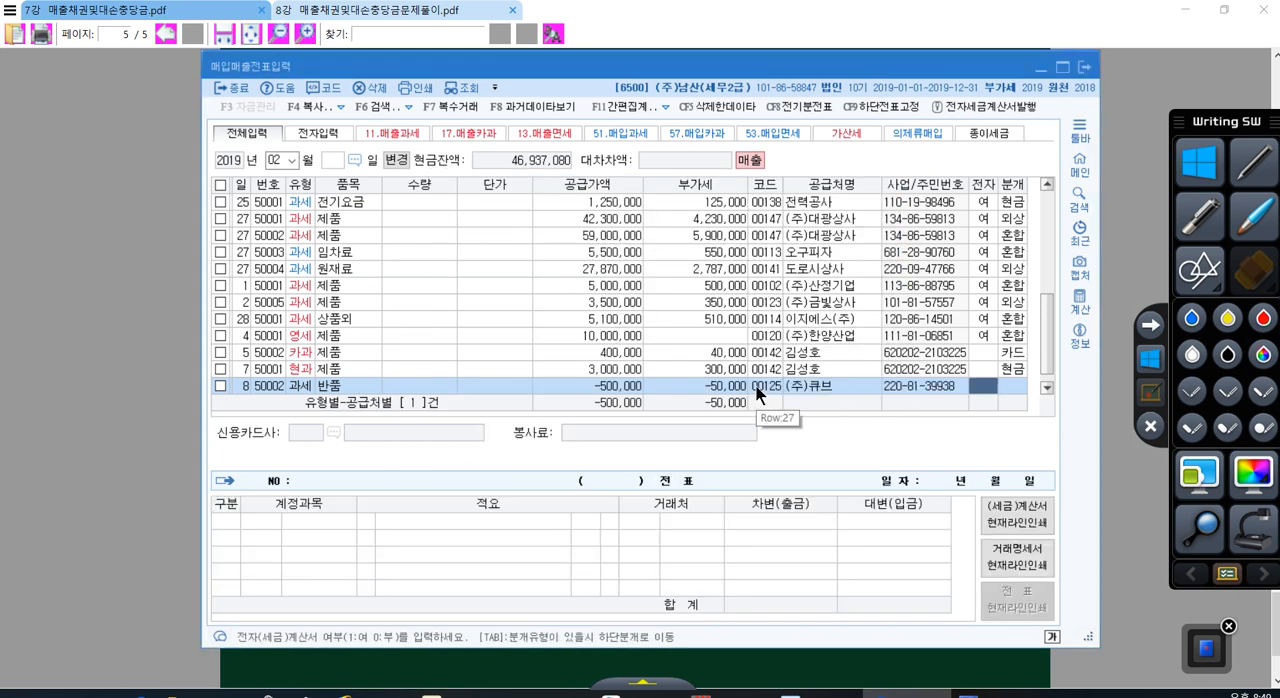
text(1)
key(Return)
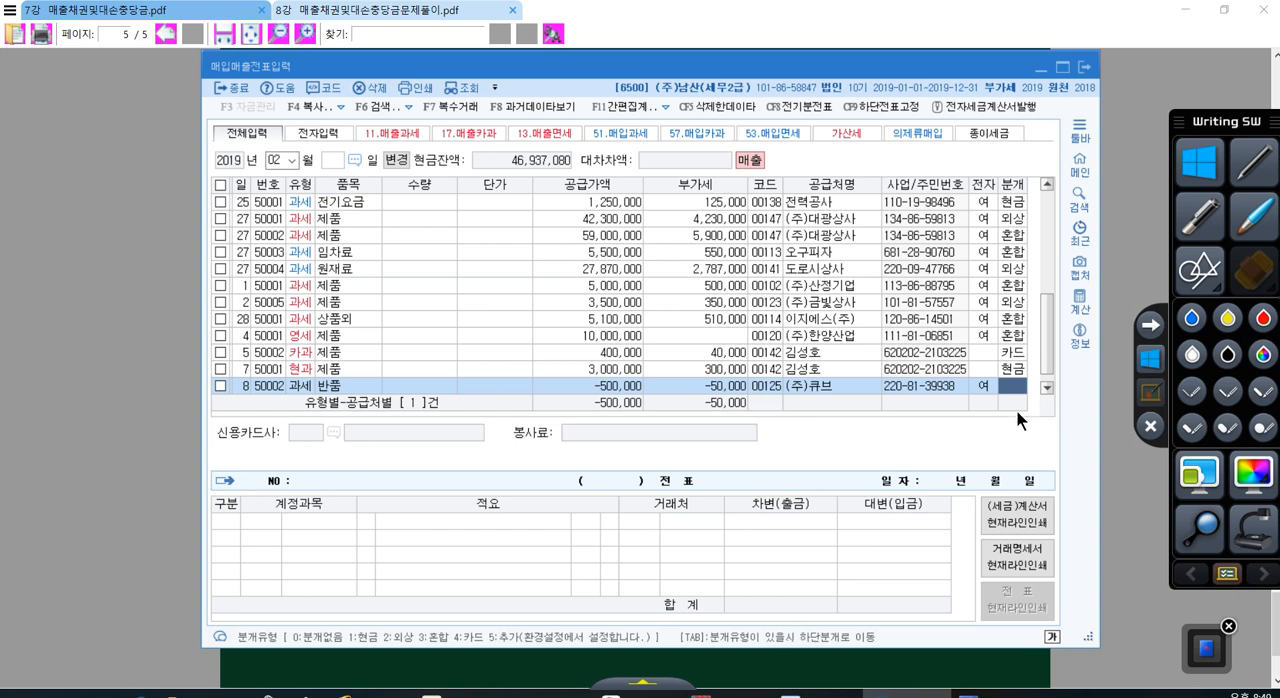
Step: Switch to the PDF and highlight the words in problem 8 about offsetting the return against 외상매출금
click(877, 666)
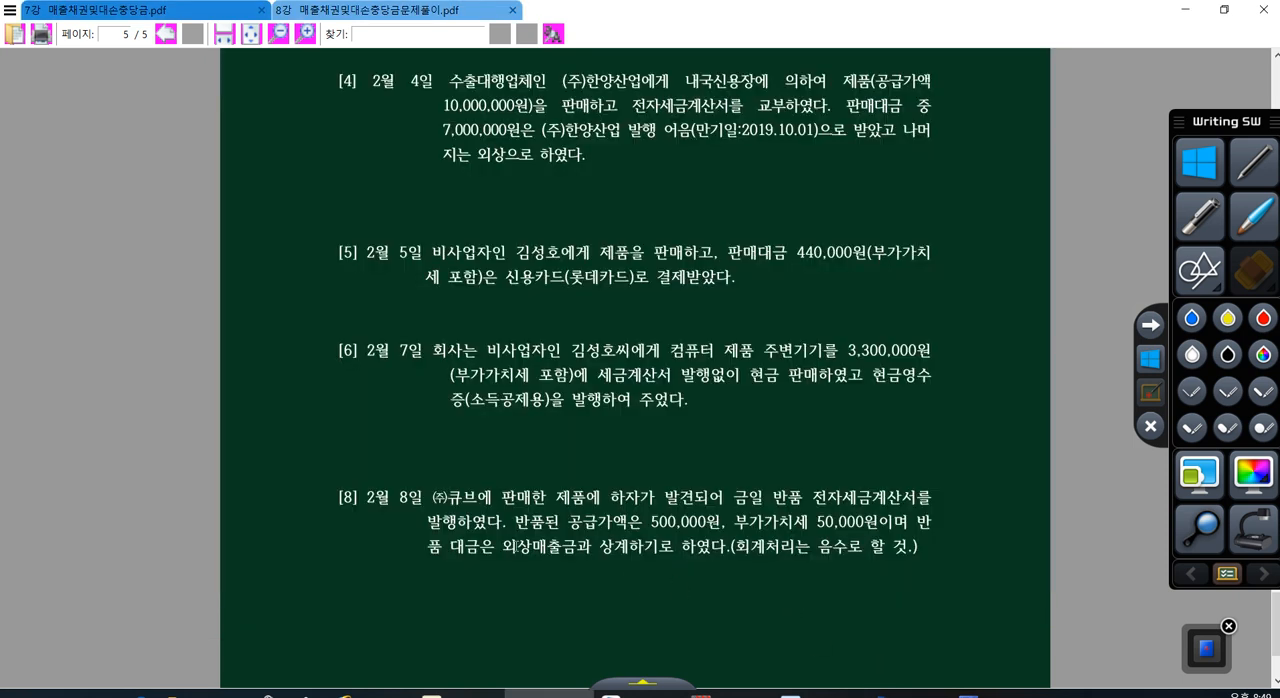
drag(512, 545, 628, 545)
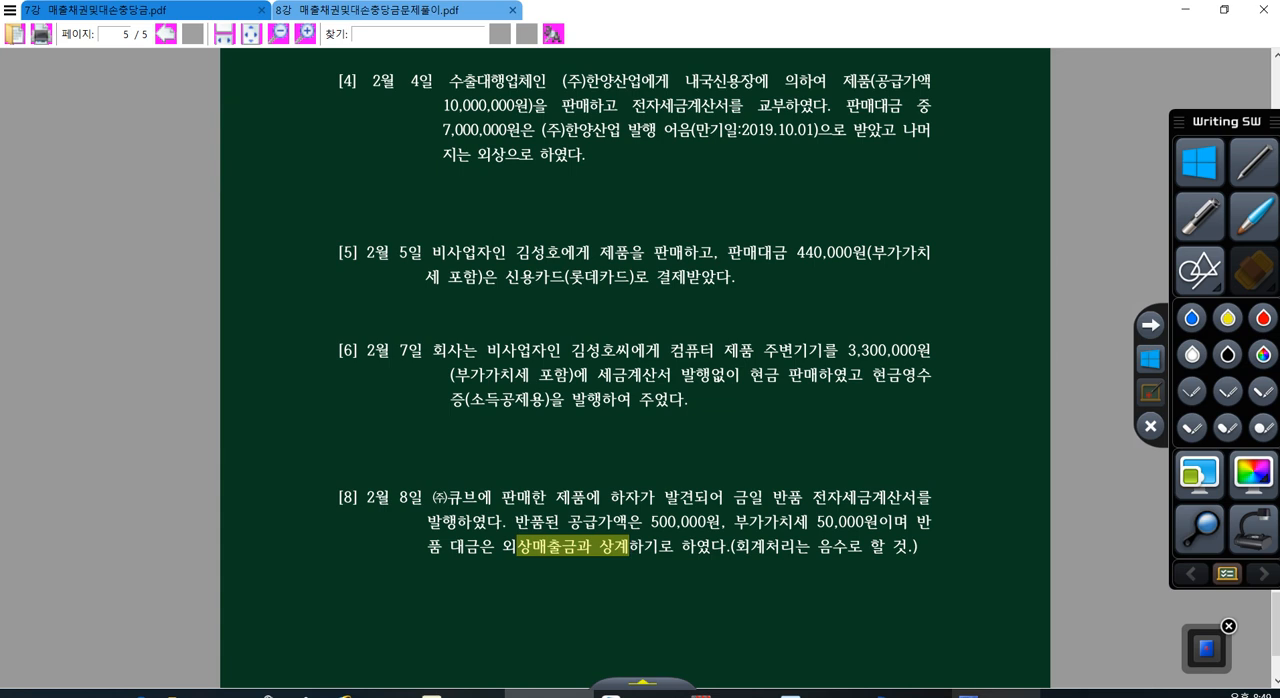
Step: Switch back to the KcLep voucher entry, set the day 8 return's journal type to 2 외상, and check its lines against problem 8's 음수 instruction
click(900, 692)
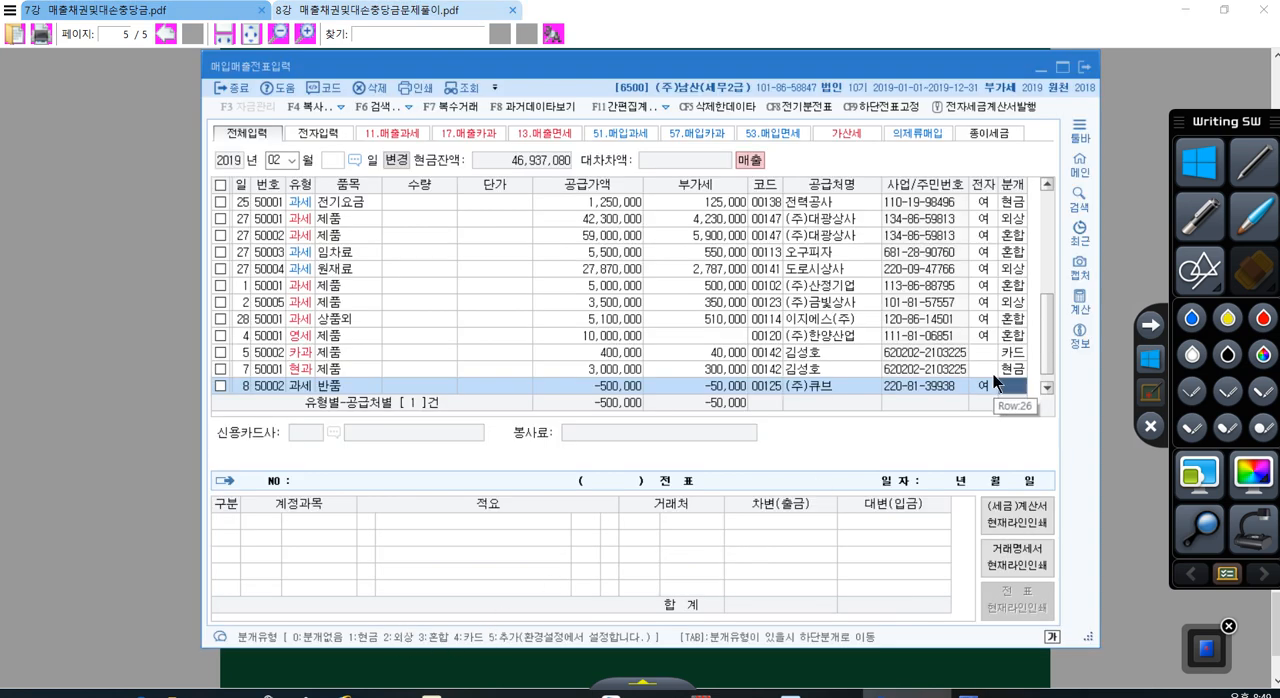
key(2)
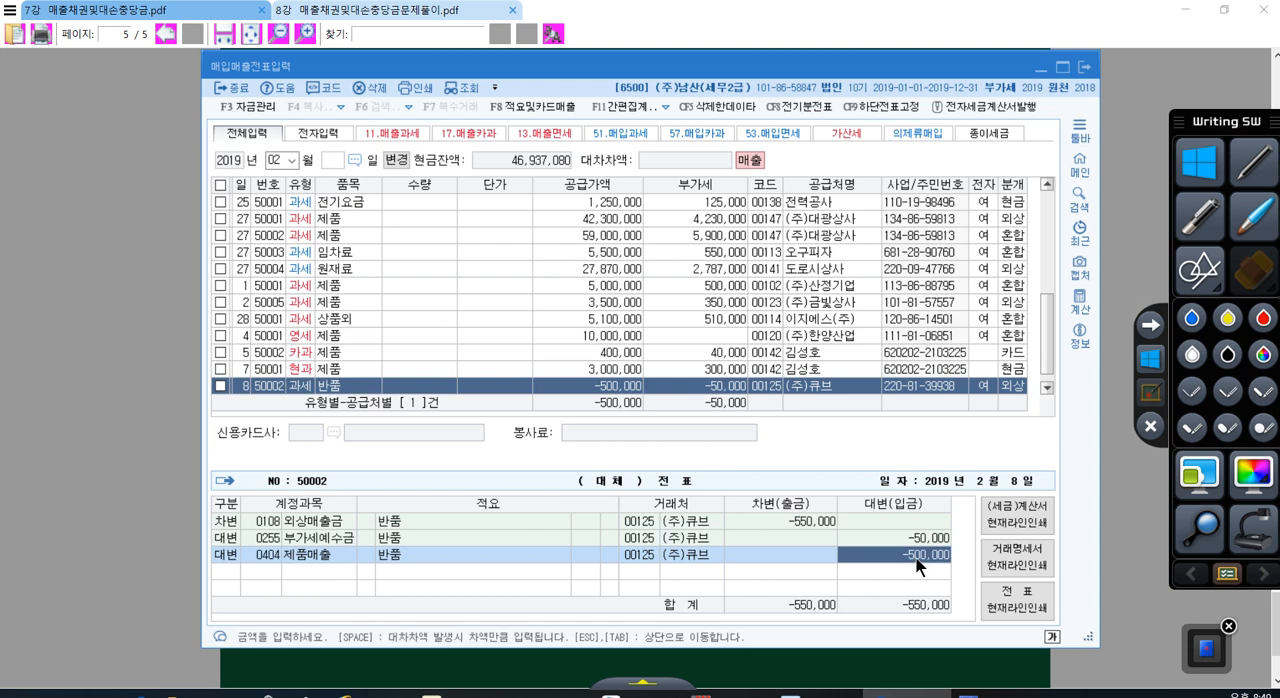
click(272, 523)
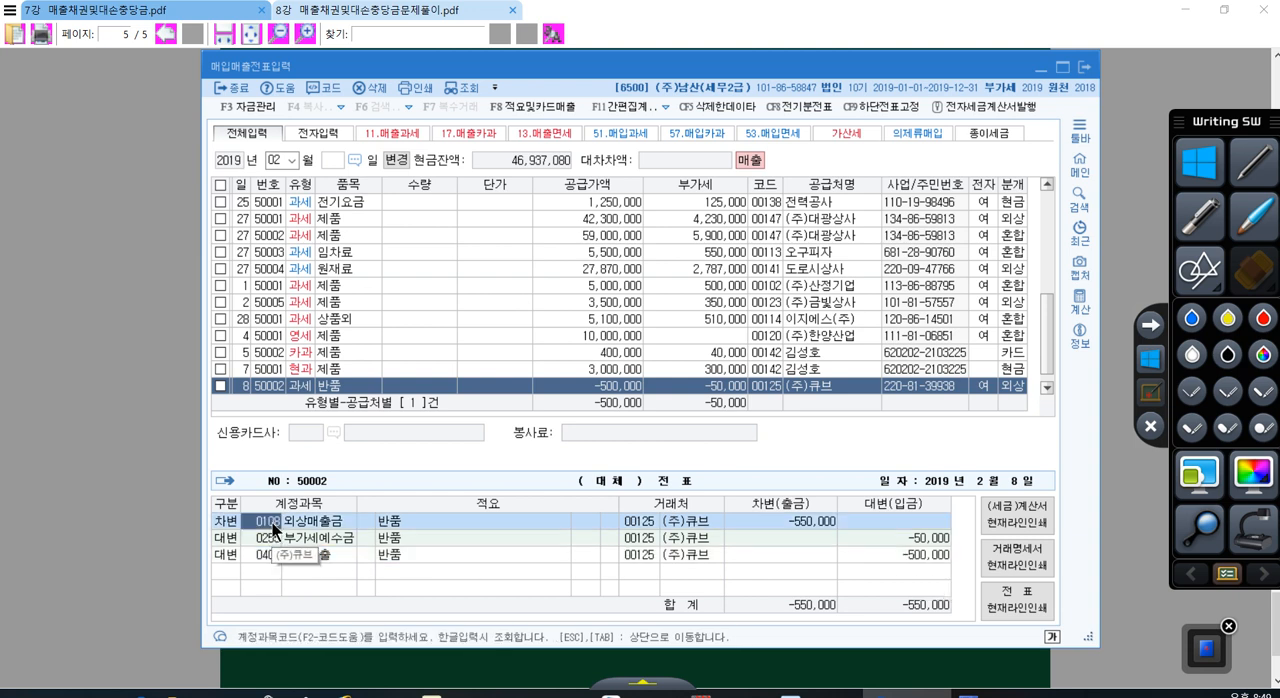
click(753, 514)
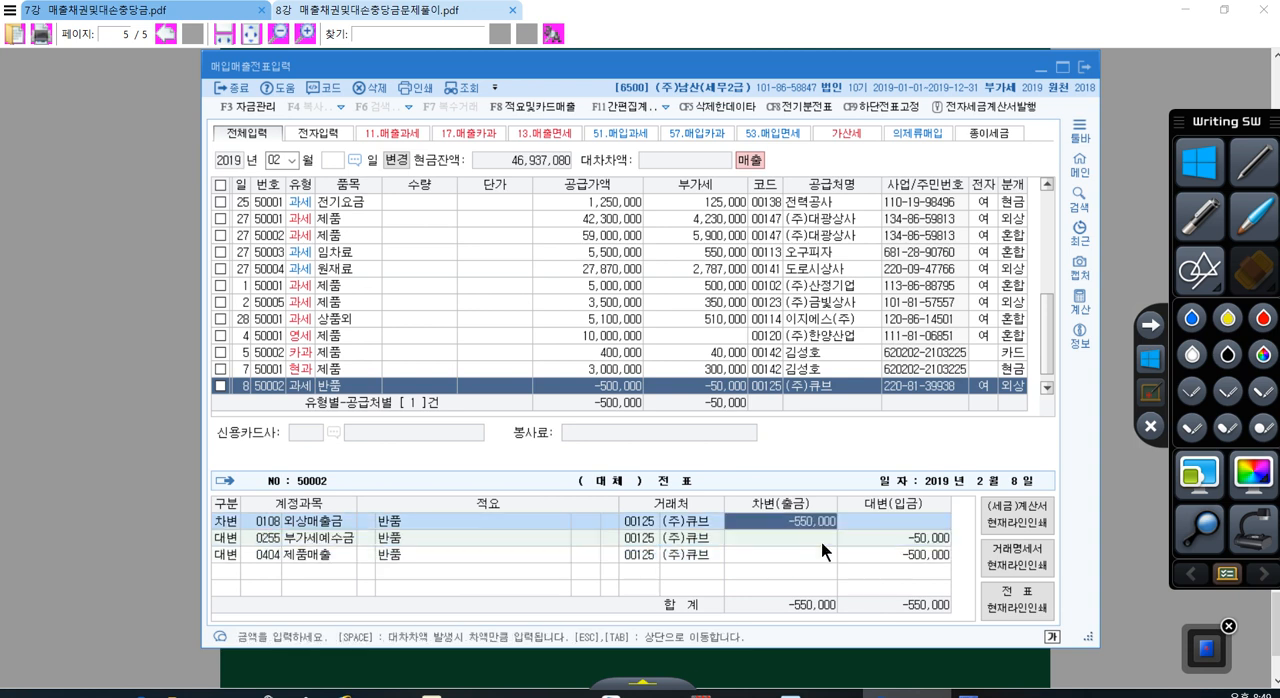
key(alt+Tab)
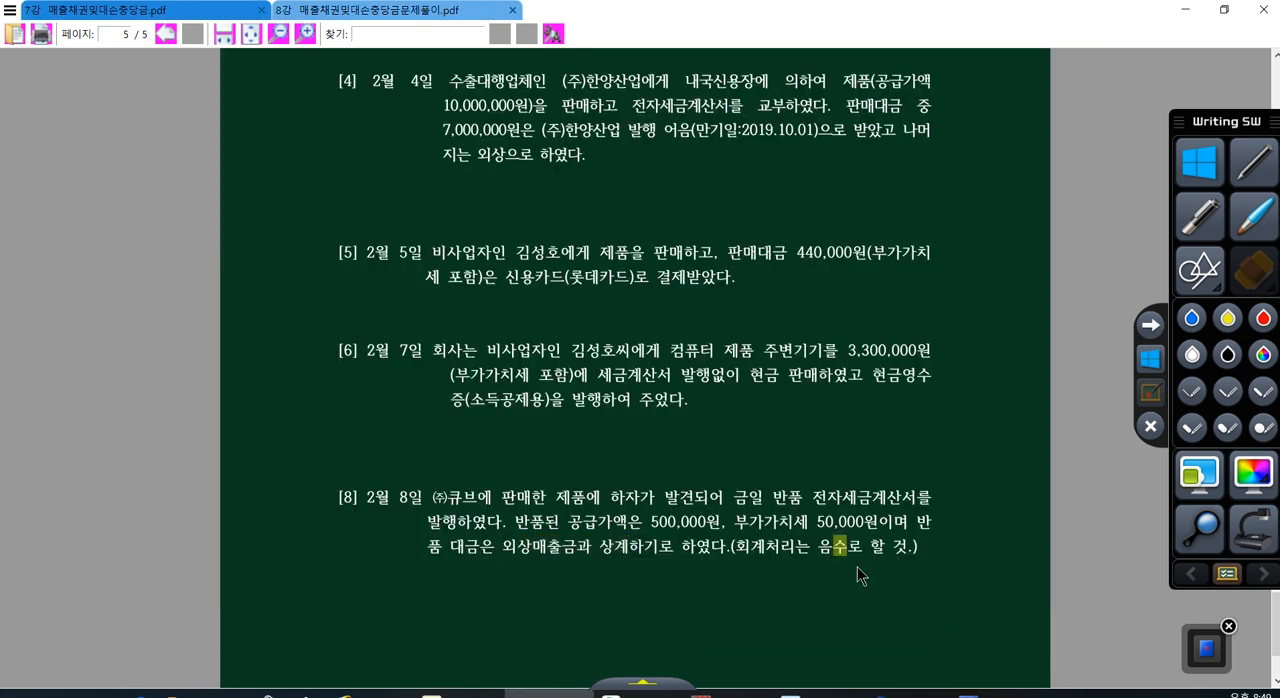
click(907, 694)
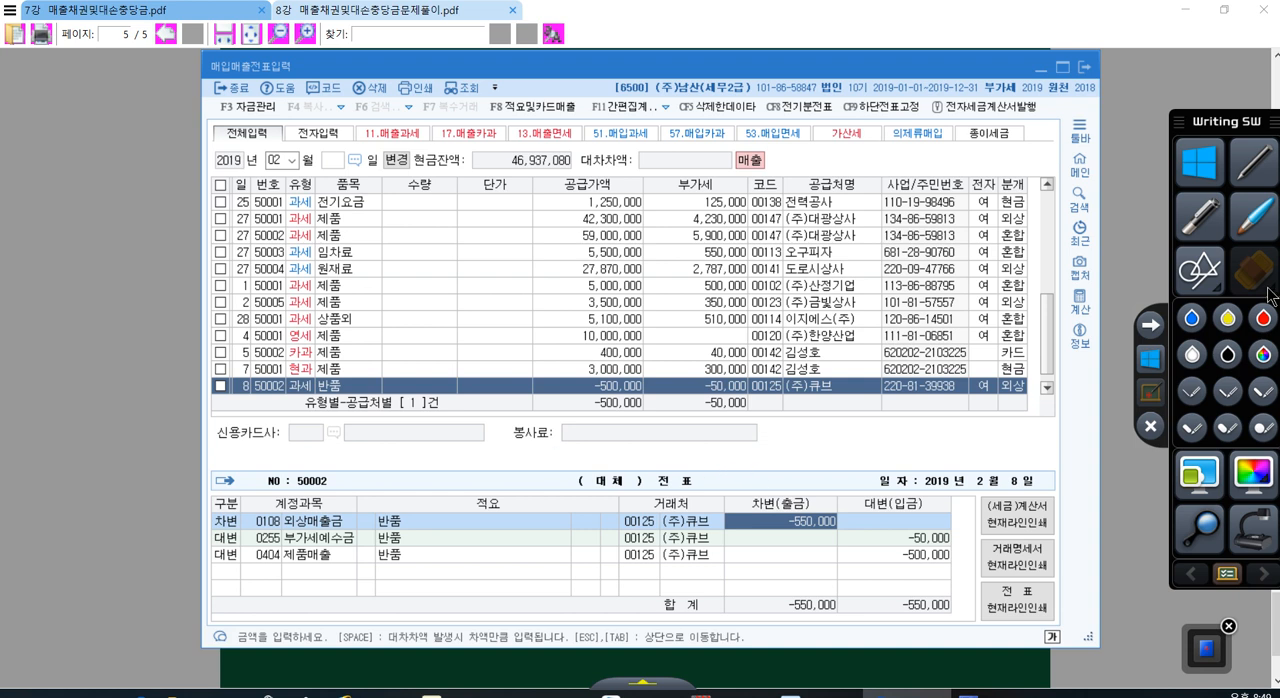
Step: Switch to the problem PDF and go back from the sales problems on page 5 to bad-debt problems 3 to 5 on page 3
click(967, 674)
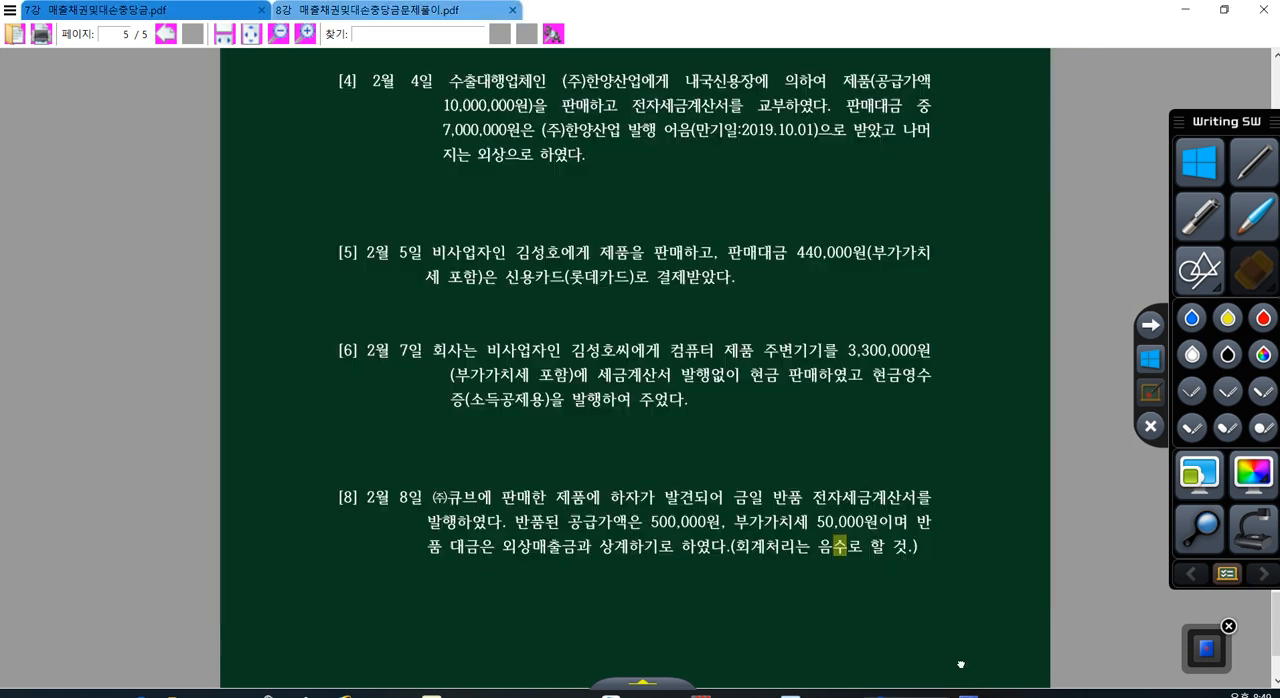
scroll(728, 436, up, 2)
scroll(727, 422, up, 15)
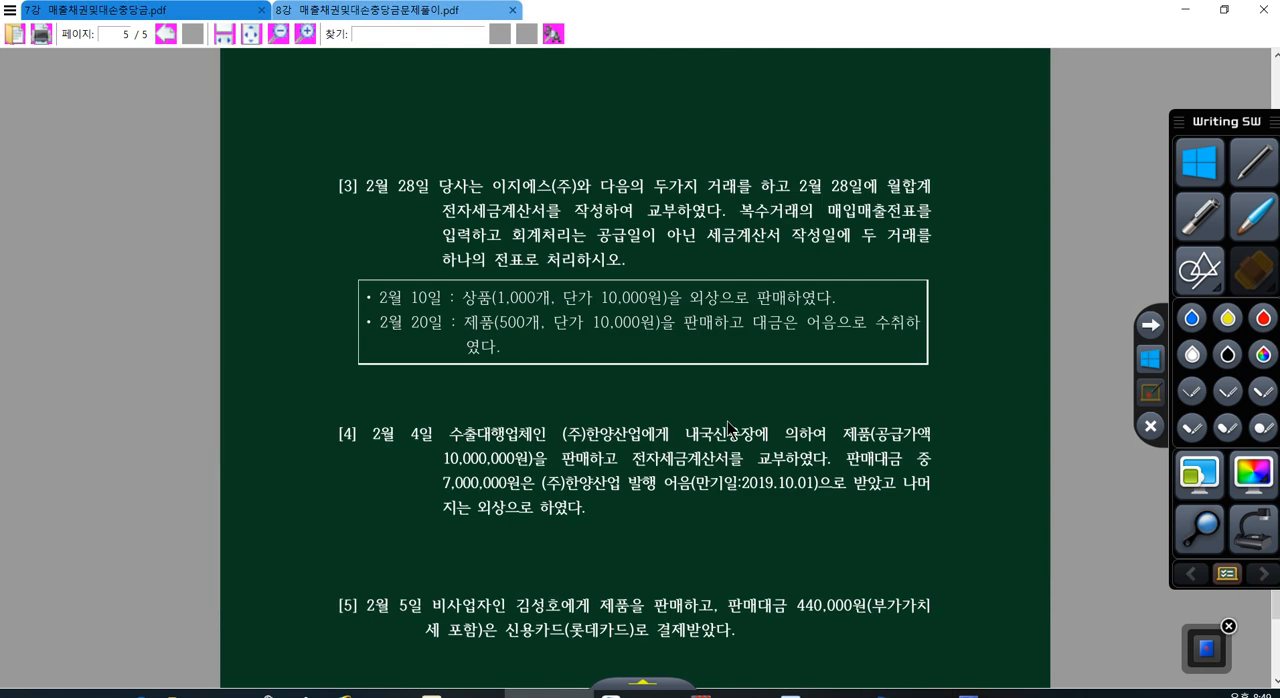
scroll(758, 387, up, 15)
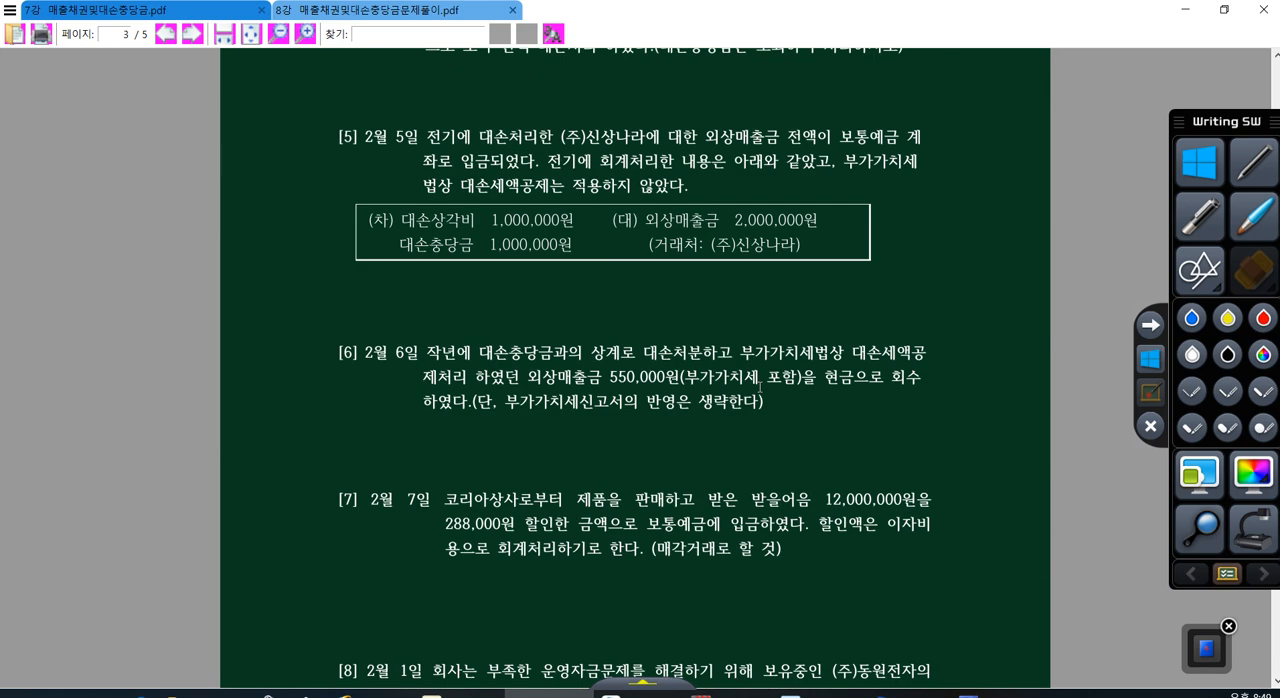
scroll(760, 386, up, 5)
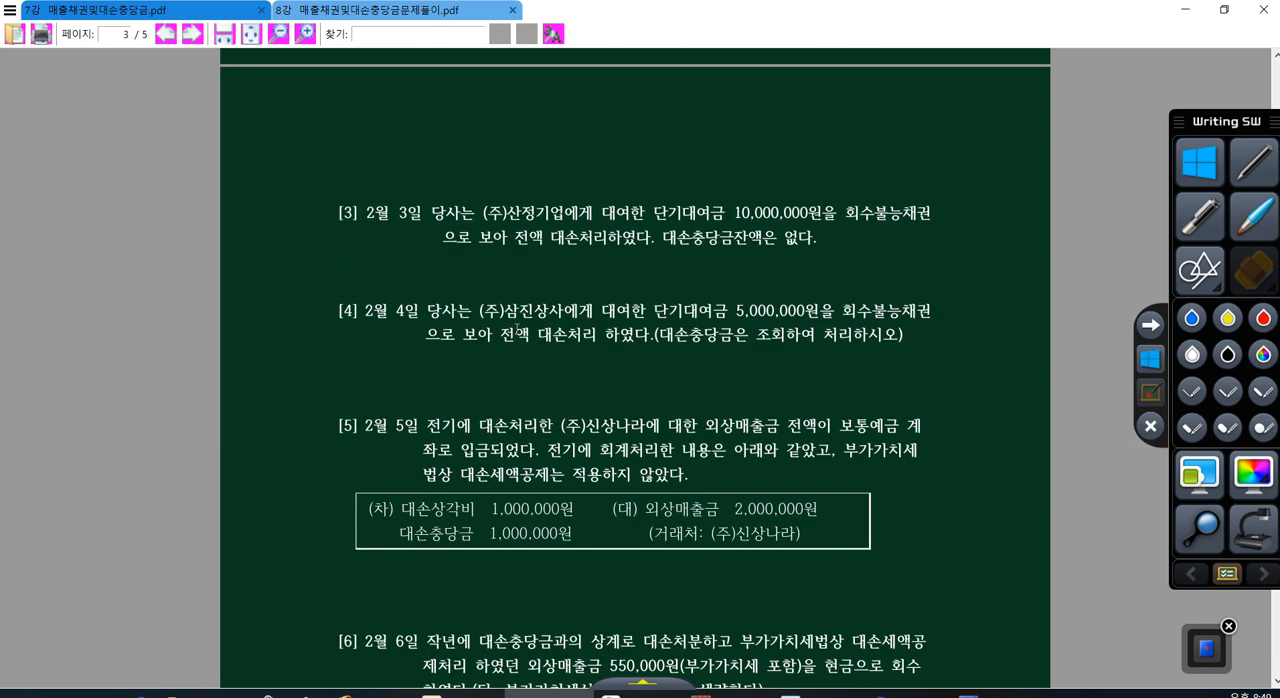
scroll(560, 339, up, 2)
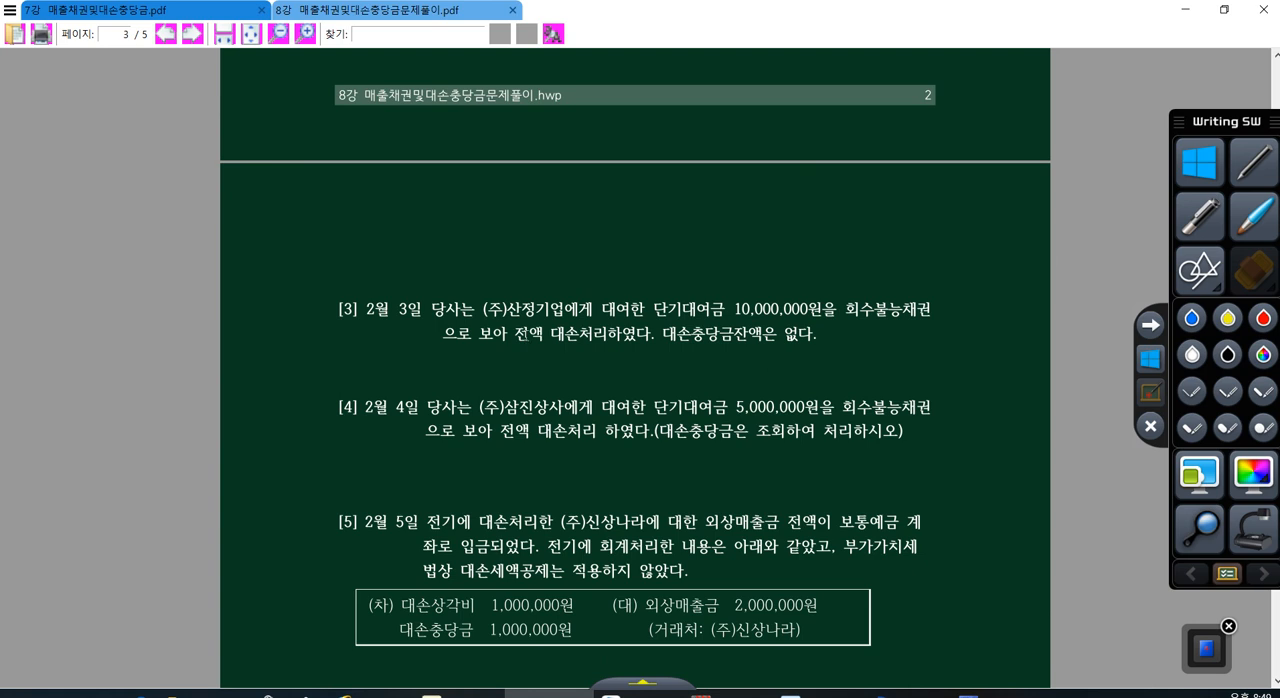